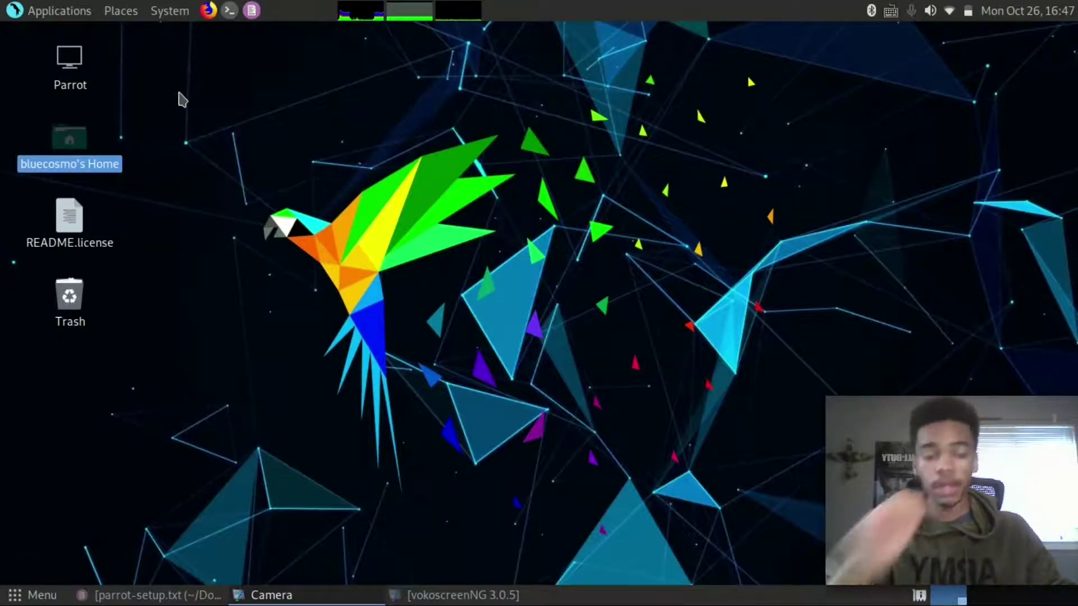
Look through the application lists in parrot-setup.txt, and minimize the document to reveal the desktop
{"action": "left_click", "coordinate": [145, 596]}
{"action": "scroll", "coordinate": [359, 286], "scroll_direction": "down", "scroll_amount": 8}
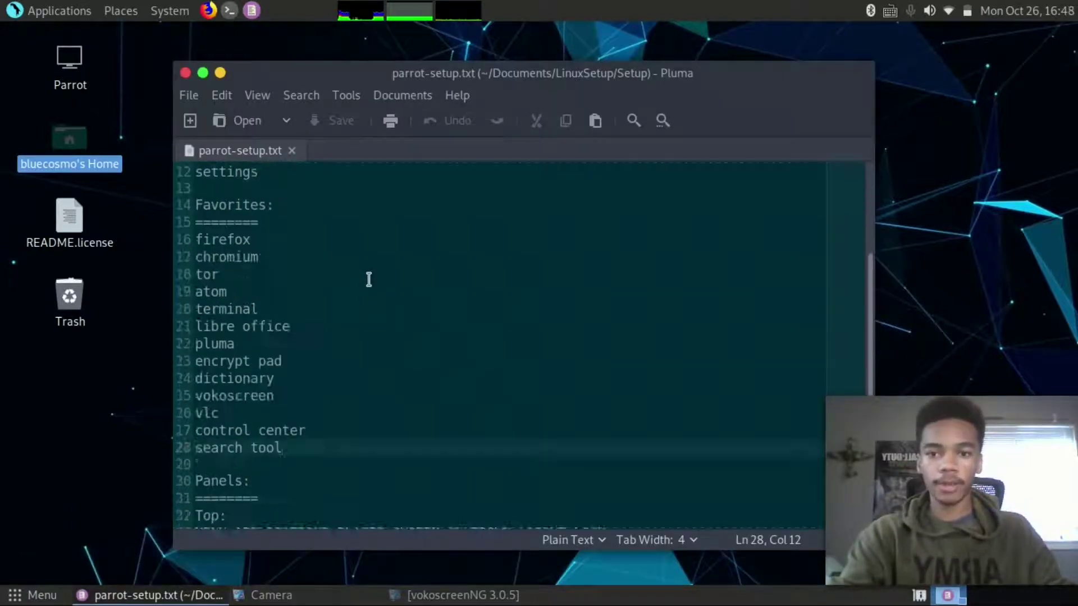
{"action": "scroll", "coordinate": [365, 268], "scroll_direction": "up", "scroll_amount": 8}
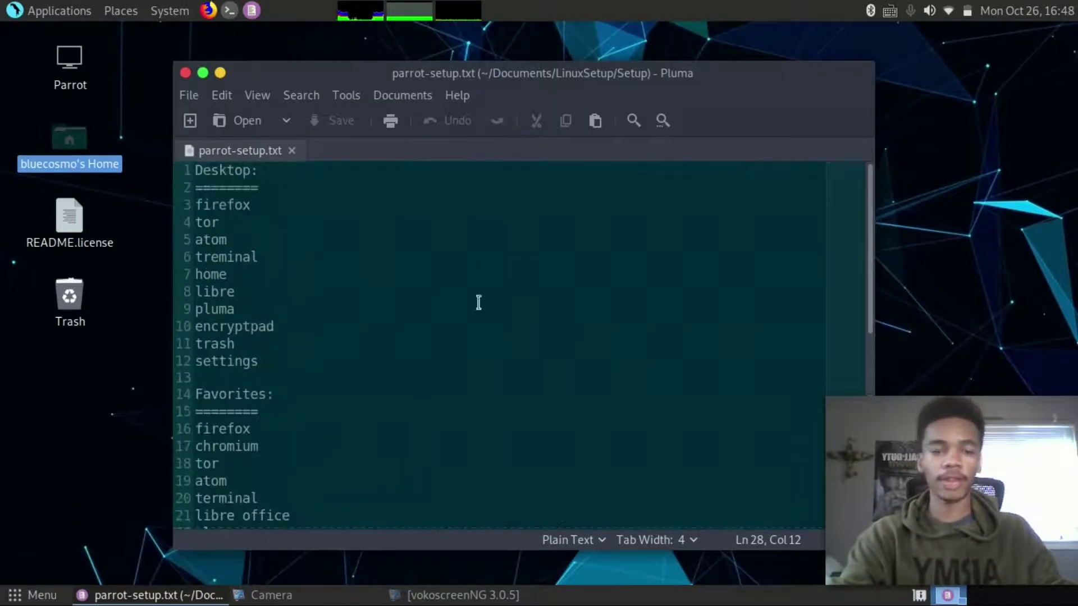
{"action": "left_click", "coordinate": [37, 594]}
{"action": "left_click", "coordinate": [456, 89]}
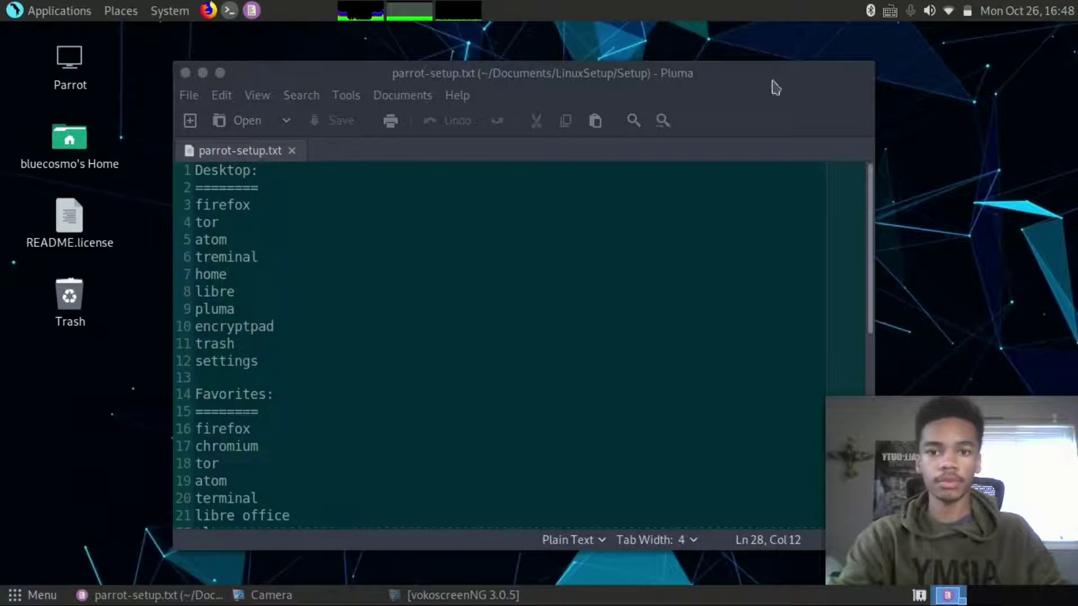
{"action": "left_click_drag", "start_coordinate": [548, 84], "coordinate": [732, 89]}
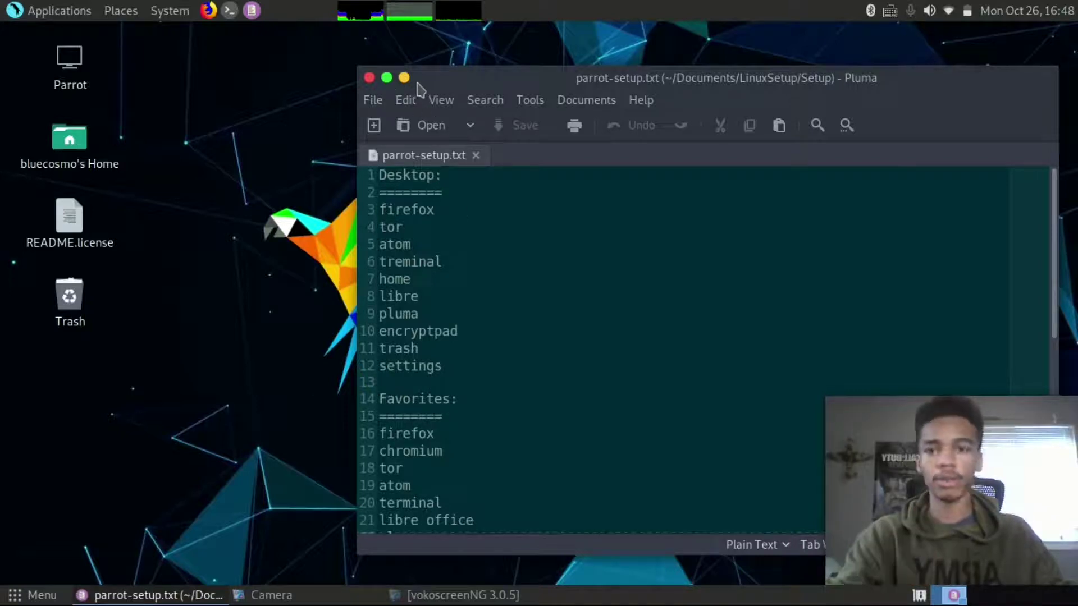
{"action": "left_click", "coordinate": [404, 79]}
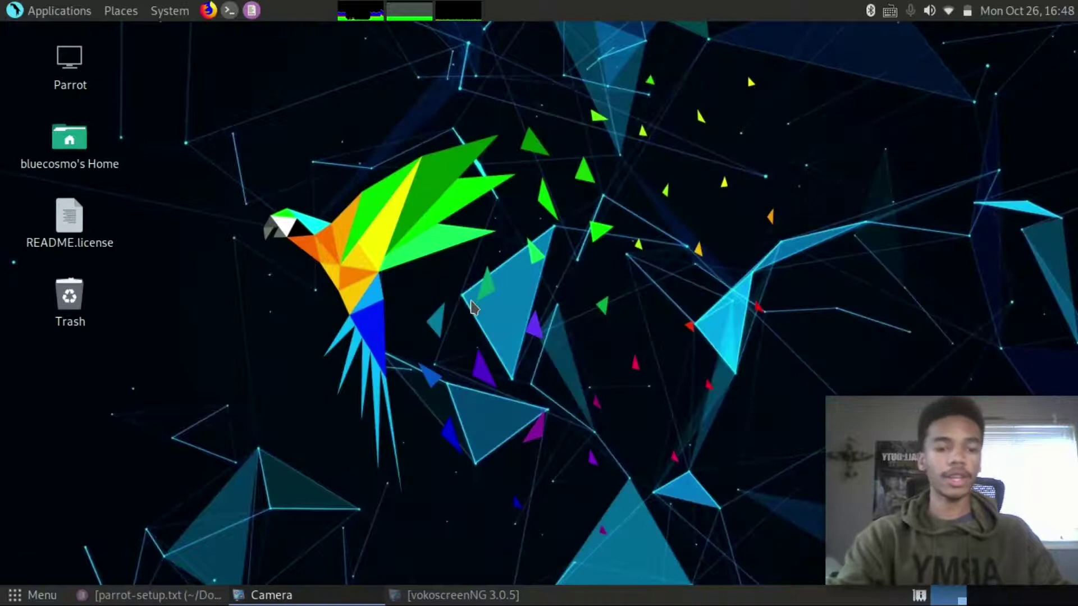
Change the desktop background to the outerspaceEarth image and close the appearance preferences
{"action": "right_click", "coordinate": [471, 306]}
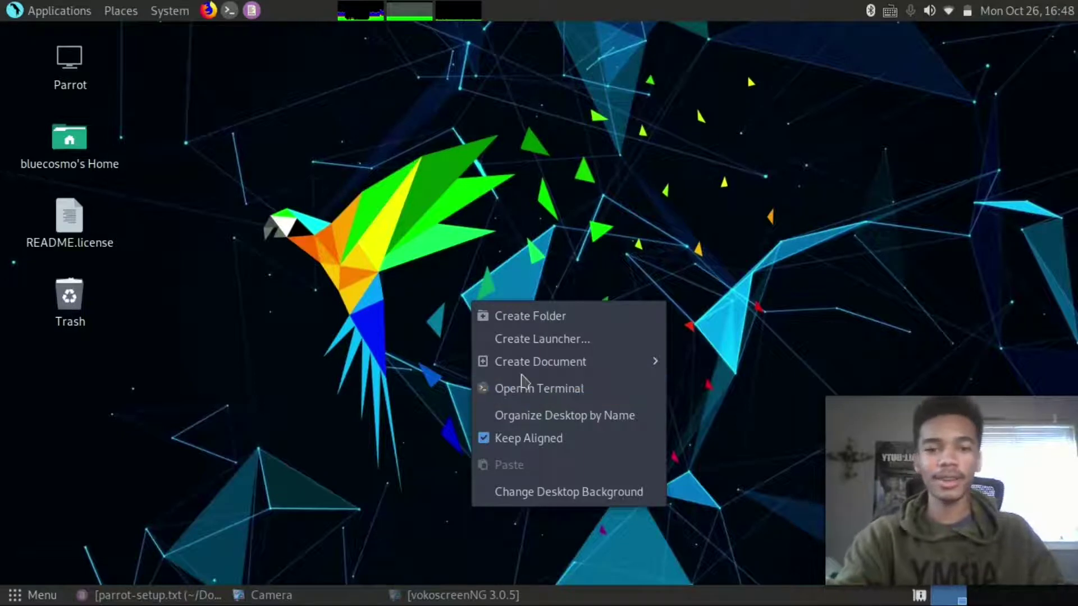
{"action": "left_click", "coordinate": [553, 498]}
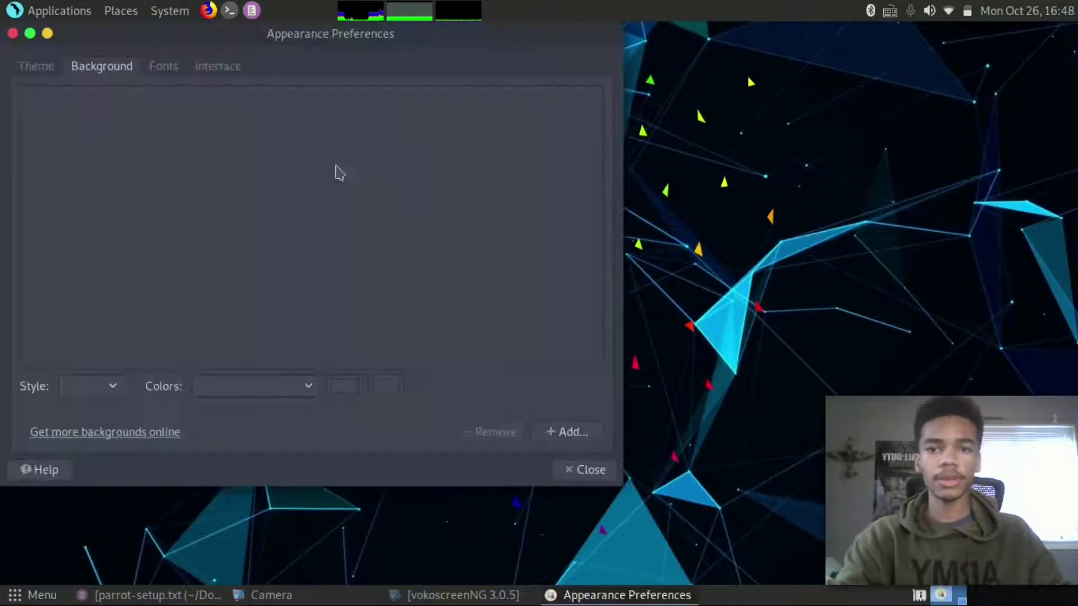
{"action": "left_click", "coordinate": [37, 73]}
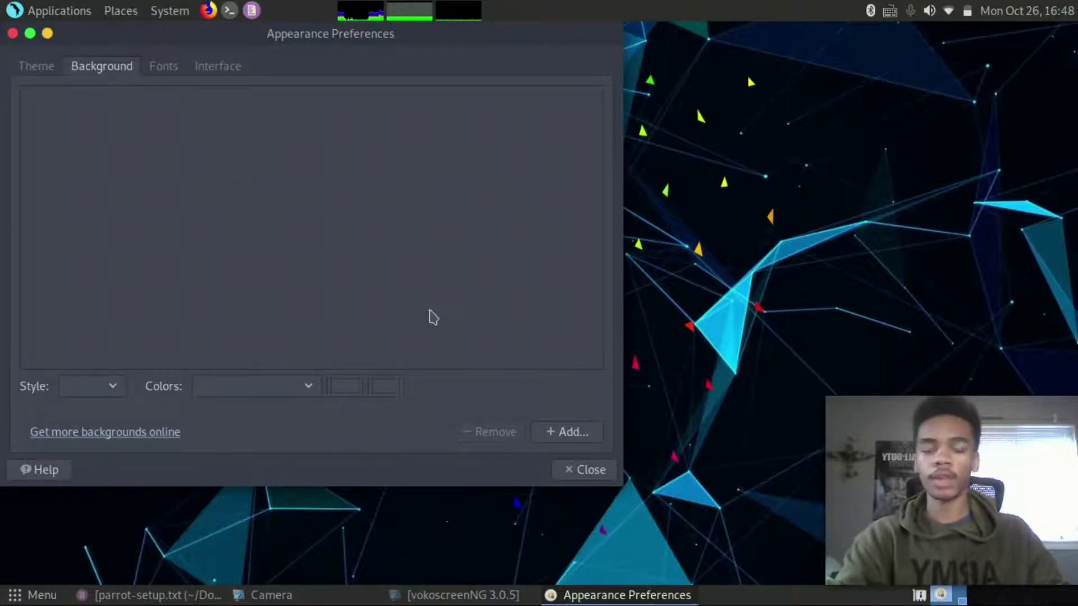
{"action": "left_click", "coordinate": [102, 68]}
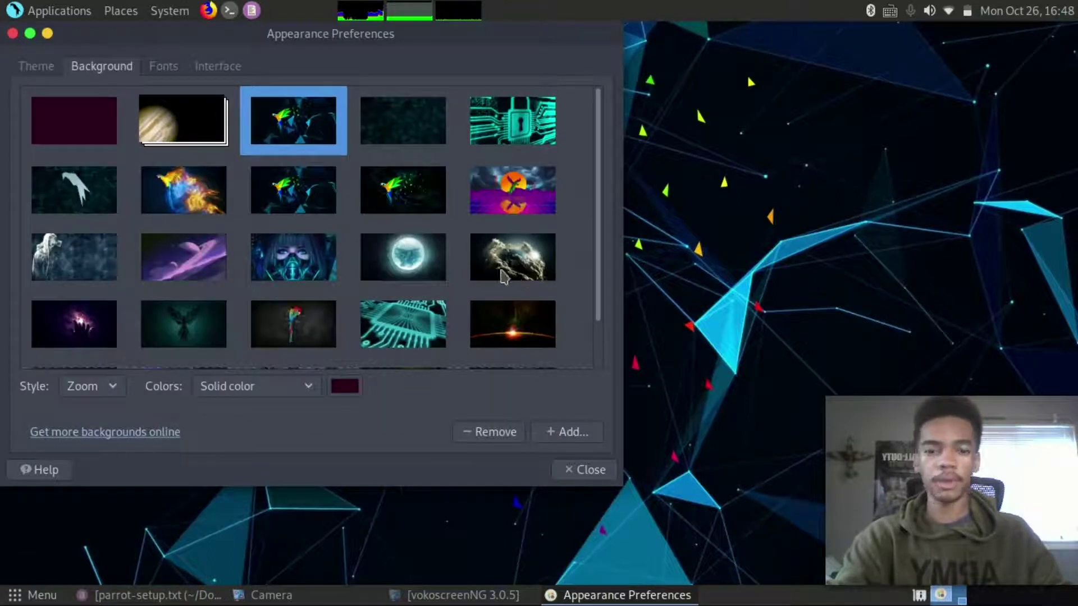
{"action": "scroll", "coordinate": [518, 231], "scroll_direction": "down", "scroll_amount": 1}
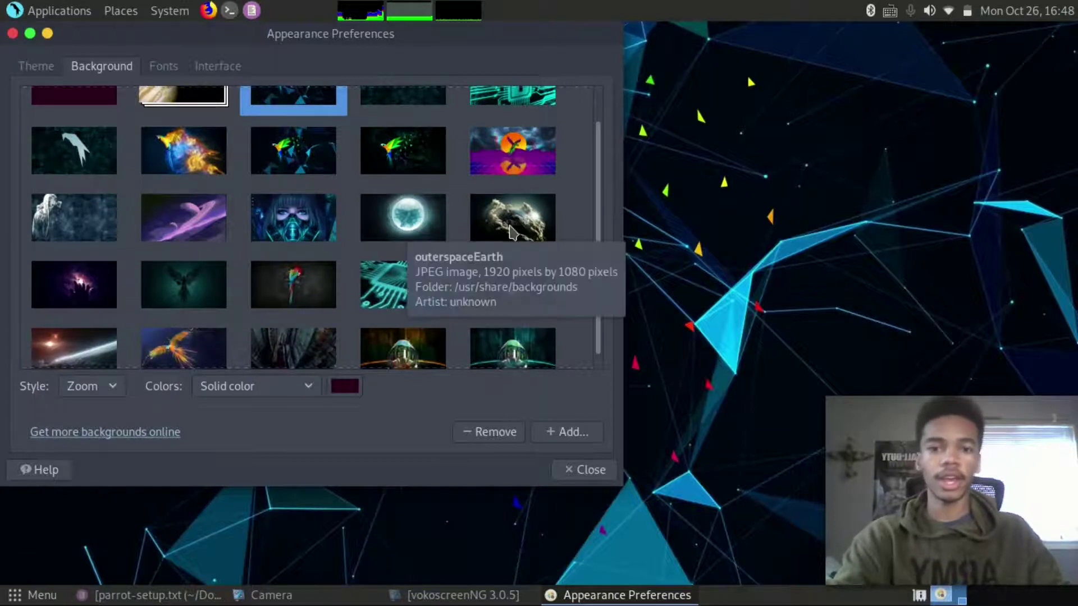
{"action": "left_click", "coordinate": [531, 220]}
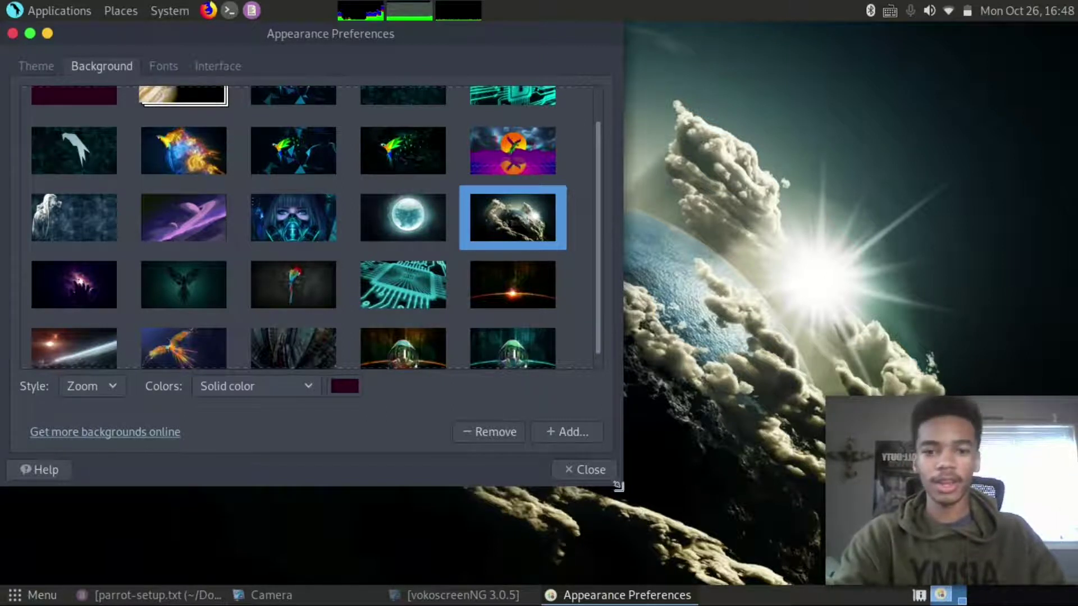
{"action": "left_click", "coordinate": [598, 478]}
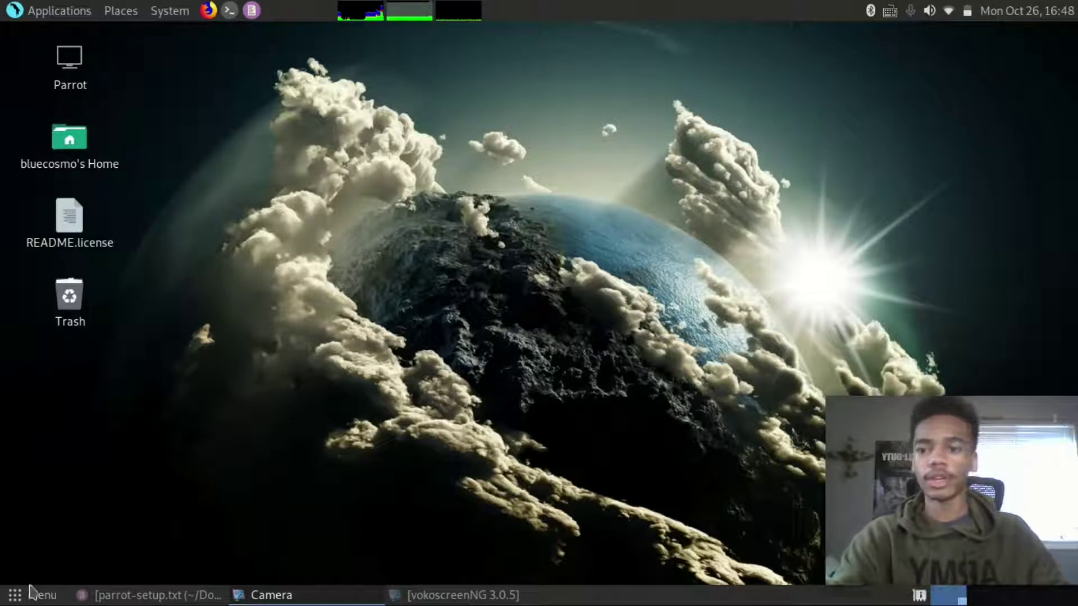
Bring back the text editor and create a new document with "set up file" as its first line
{"action": "left_click", "coordinate": [129, 596]}
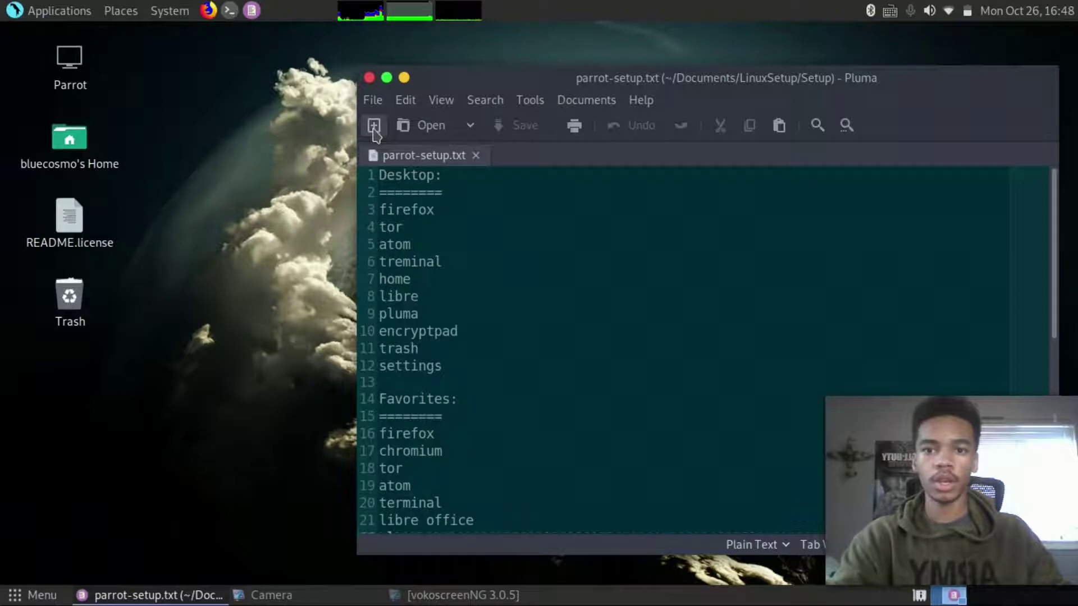
{"action": "left_click", "coordinate": [373, 126]}
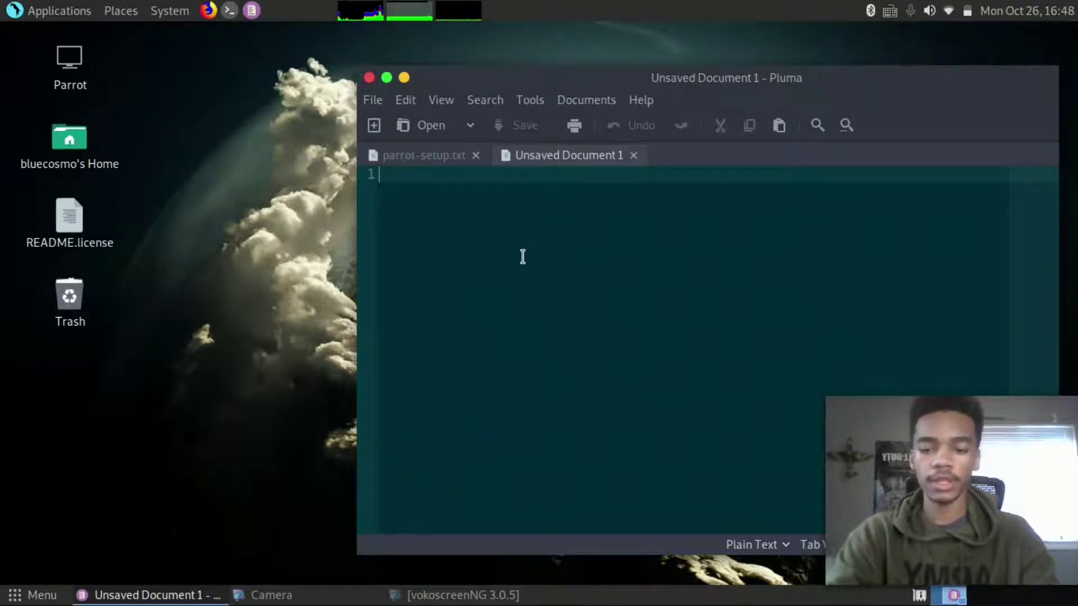
{"action": "type", "text": "seetup s"}
{"action": "key", "text": "BackSpace"}
{"action": "type", "text": "dile"}
{"action": "key", "text": "Return"}
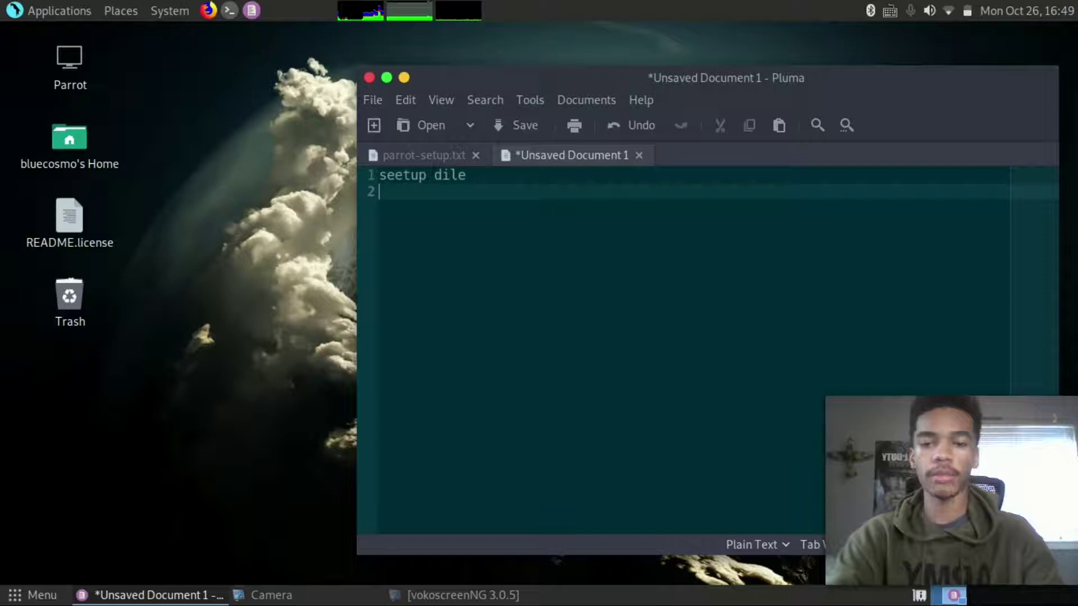
{"action": "key", "text": "BackSpace"}
{"action": "key", "text": "BackSpace"}
{"action": "key", "text": "BackSpace"}
{"action": "key", "text": "BackSpace"}
{"action": "key", "text": "BackSpace"}
{"action": "key", "text": "BackSpace"}
{"action": "key", "text": "BackSpace"}
{"action": "key", "text": "BackSpace"}
{"action": "key", "text": "BackSpace"}
{"action": "key", "text": "BackSpace"}
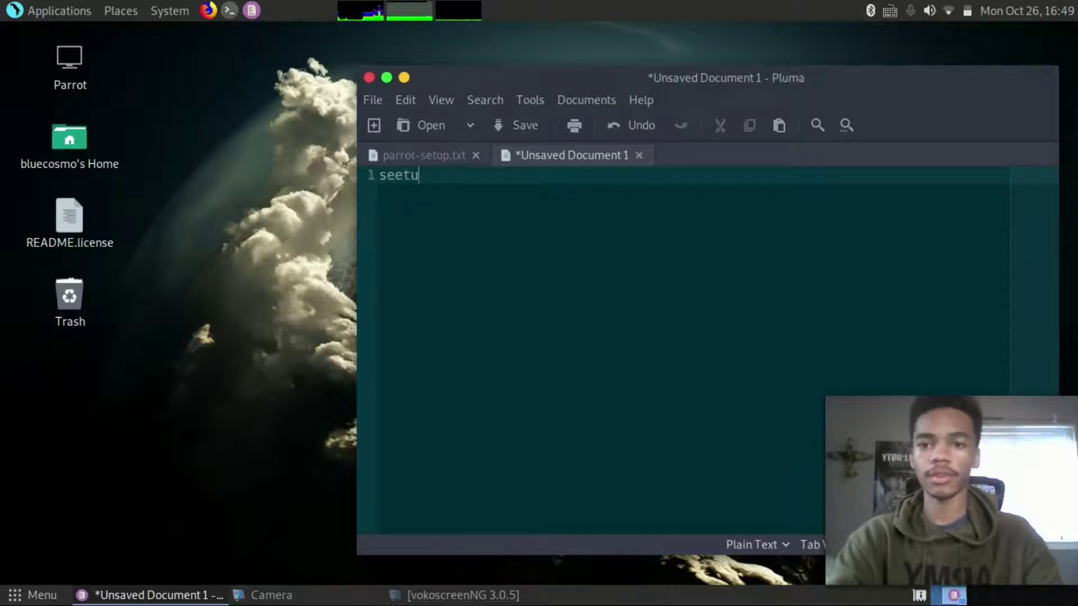
{"action": "type", "text": "t u"}
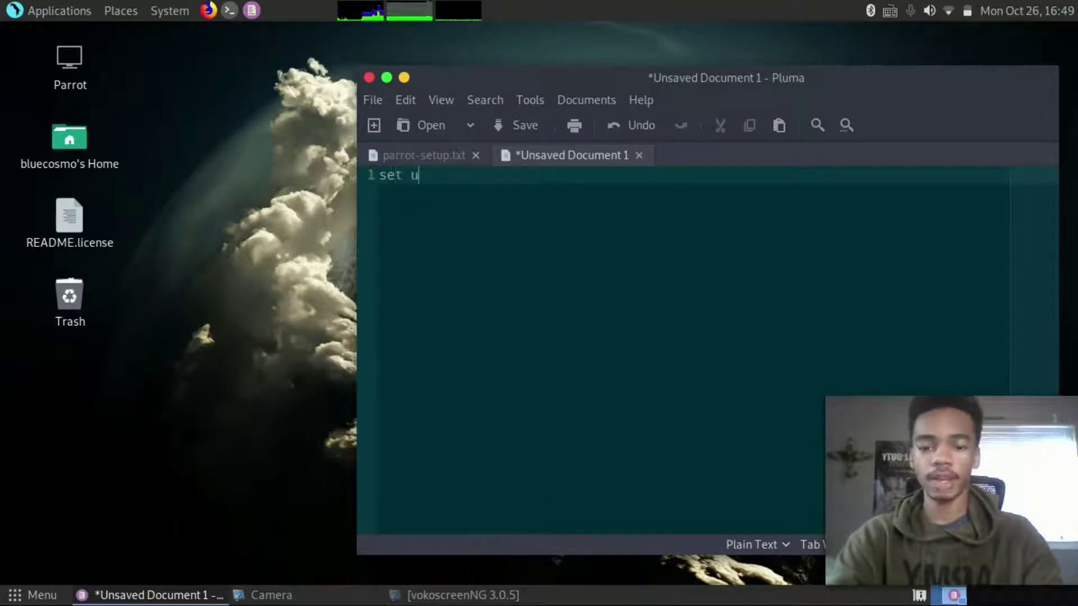
{"action": "type", "text": "p file"}
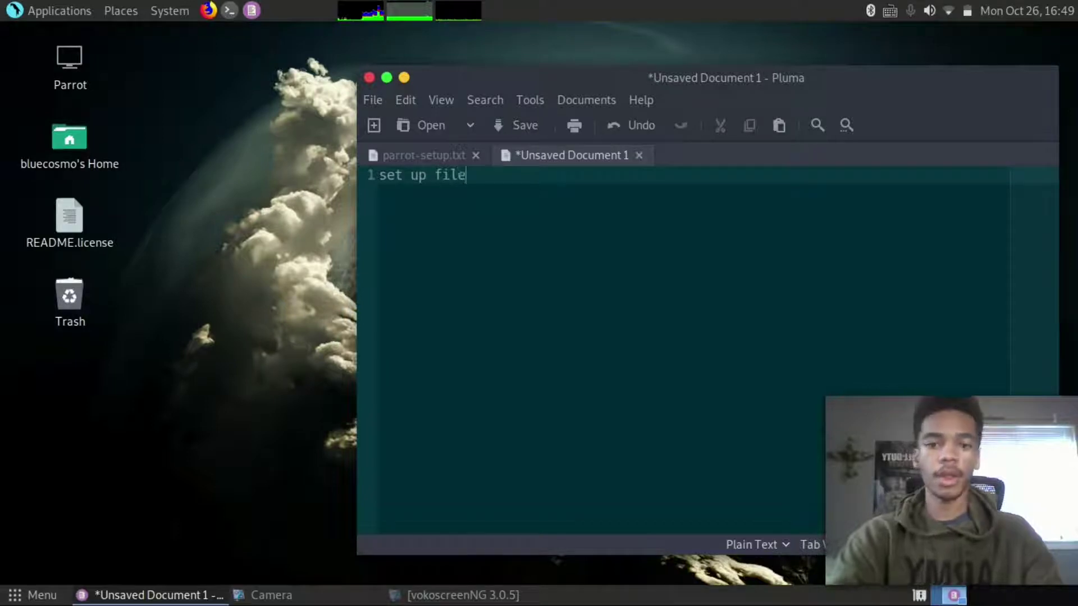
{"action": "key", "text": "Return"}
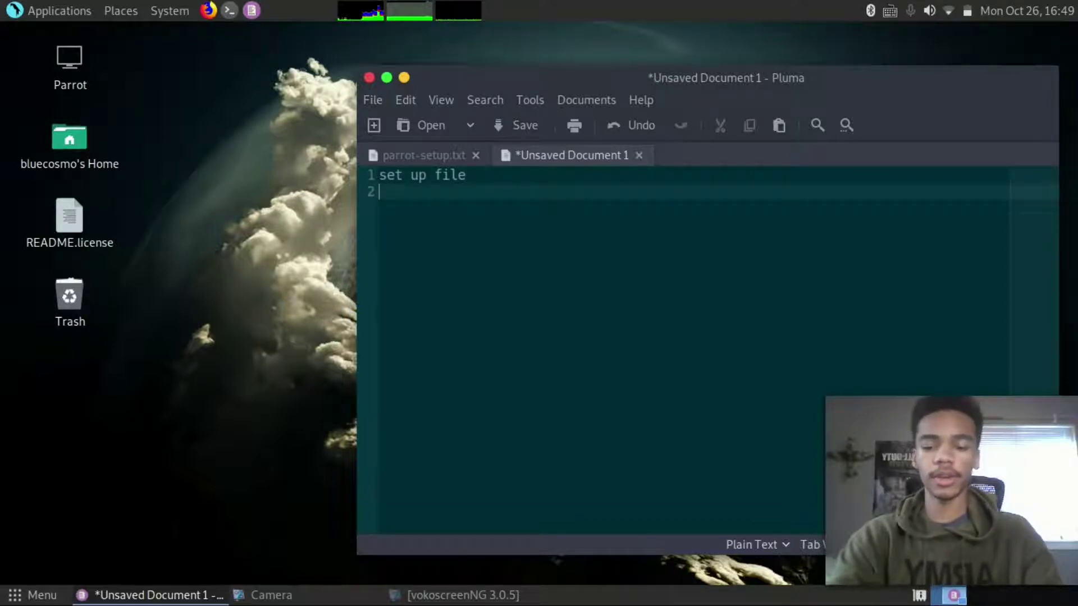
Add "panels" and "settings" as the second and third lines of the unsaved document
{"action": "type", "text": "panles"}
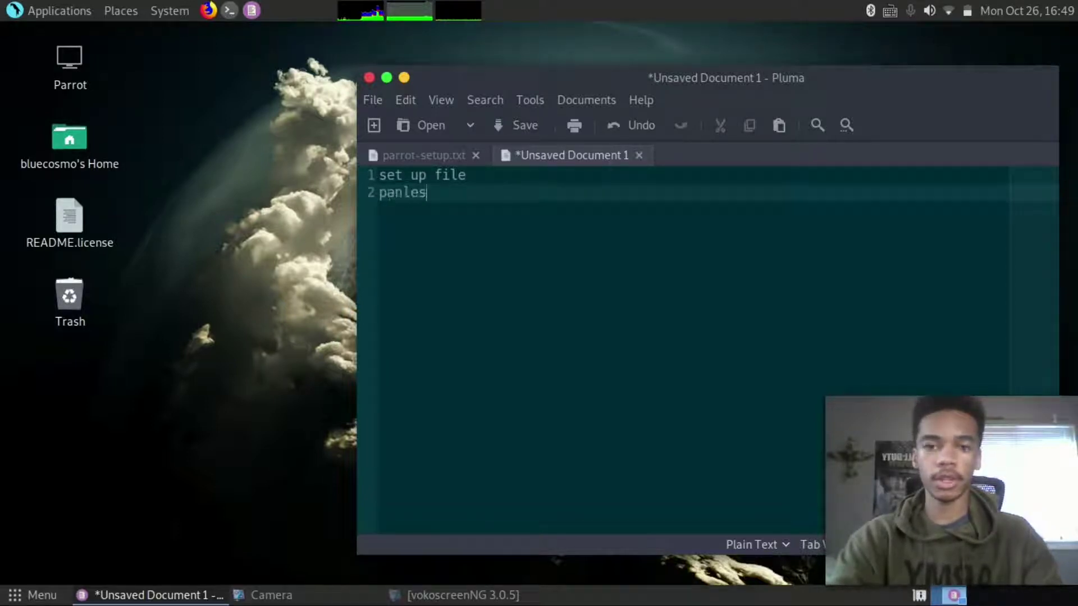
{"action": "key", "text": "BackSpace"}
{"action": "key", "text": "BackSpace"}
{"action": "key", "text": "BackSpace"}
{"action": "type", "text": "els"}
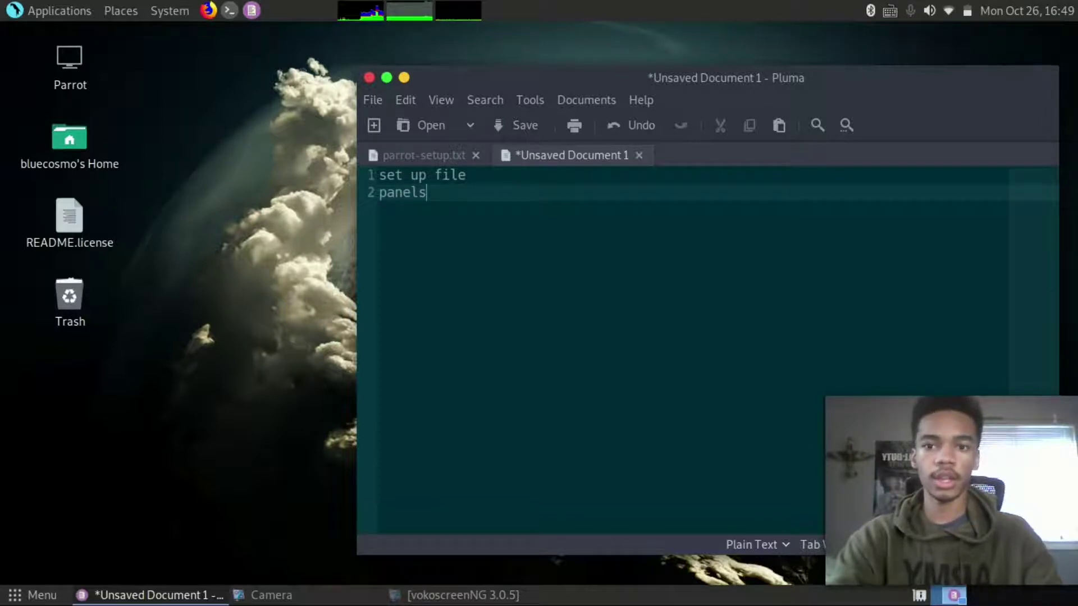
{"action": "key", "text": "Return"}
{"action": "type", "text": "set"}
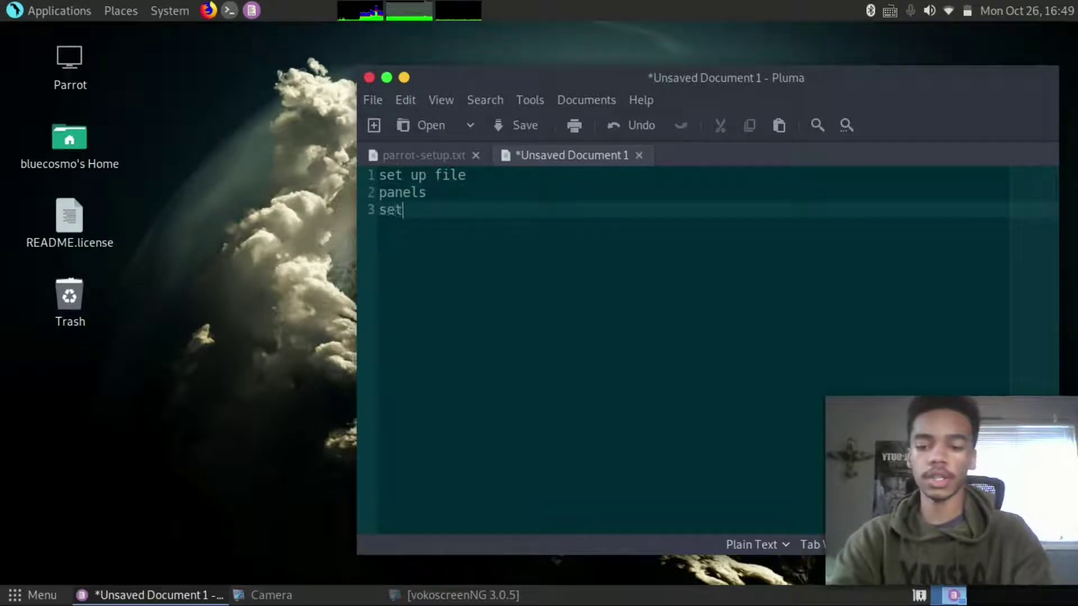
{"action": "type", "text": "tings"}
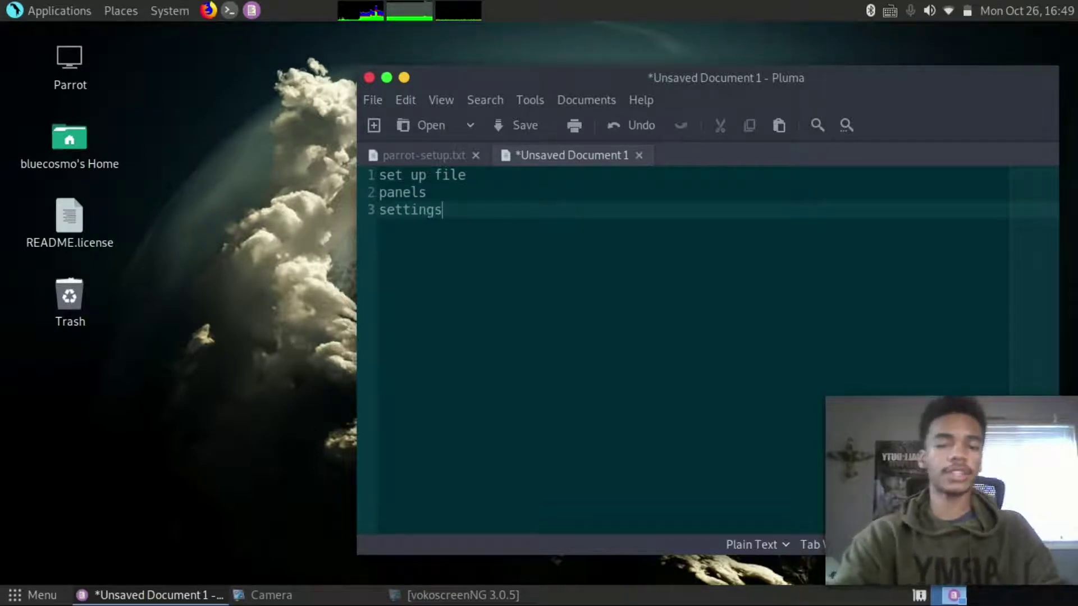
With parrot-setup.txt shown for reference, find Firefox among the applications and pin it to the favourites and the desktop
{"action": "left_click", "coordinate": [449, 155]}
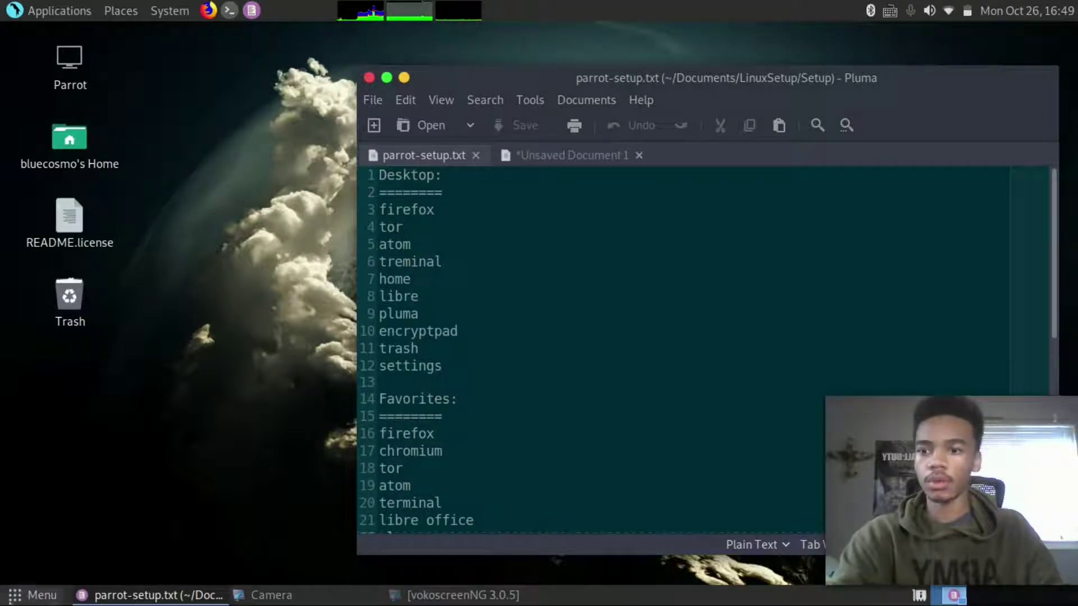
{"action": "key", "text": "super"}
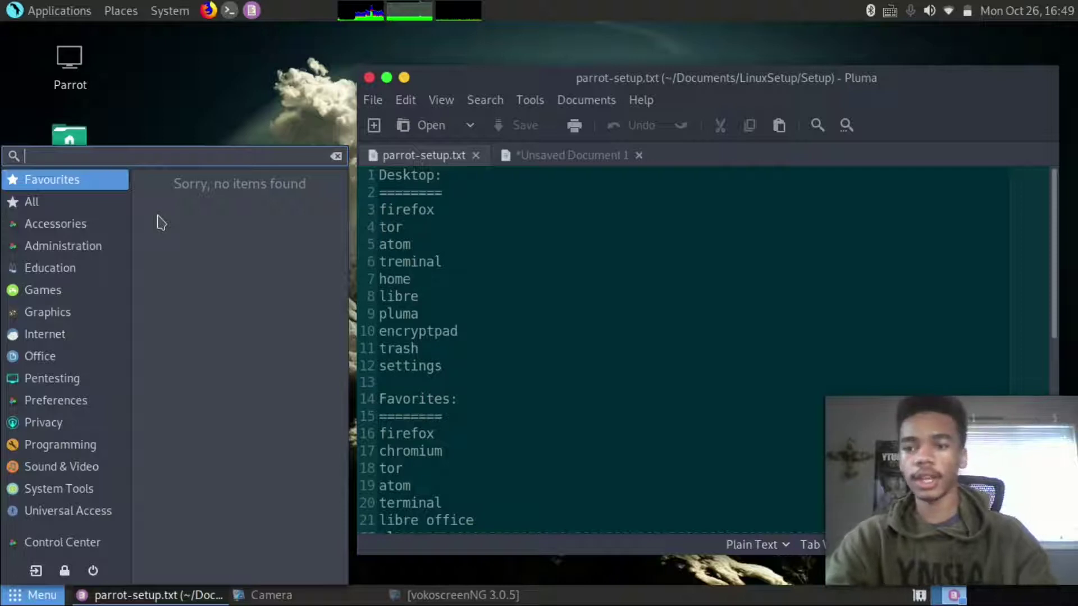
{"action": "type", "text": "firf"}
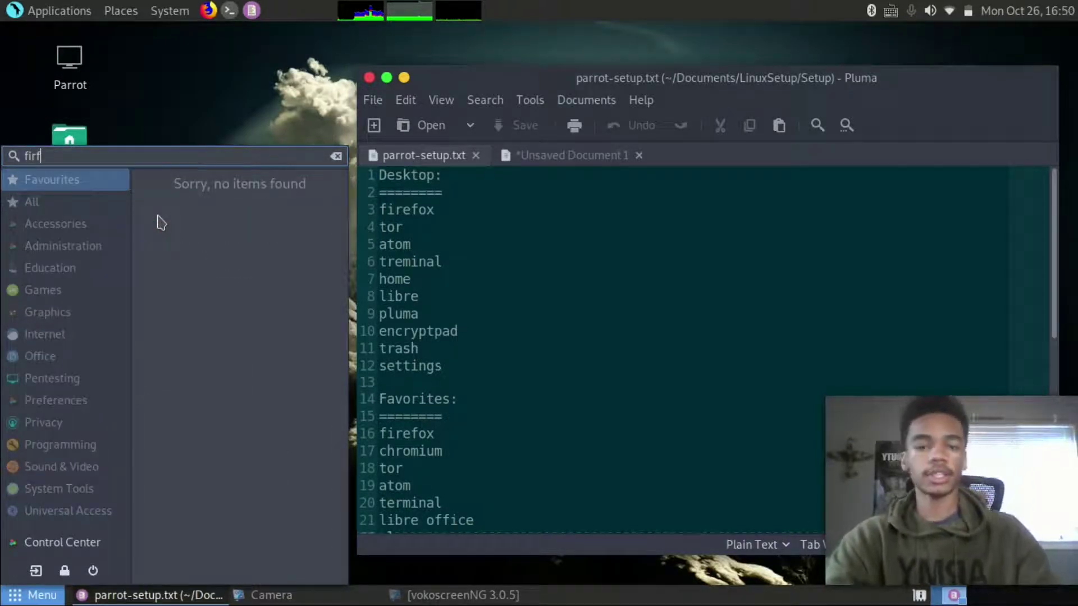
{"action": "key", "text": "BackSpace"}
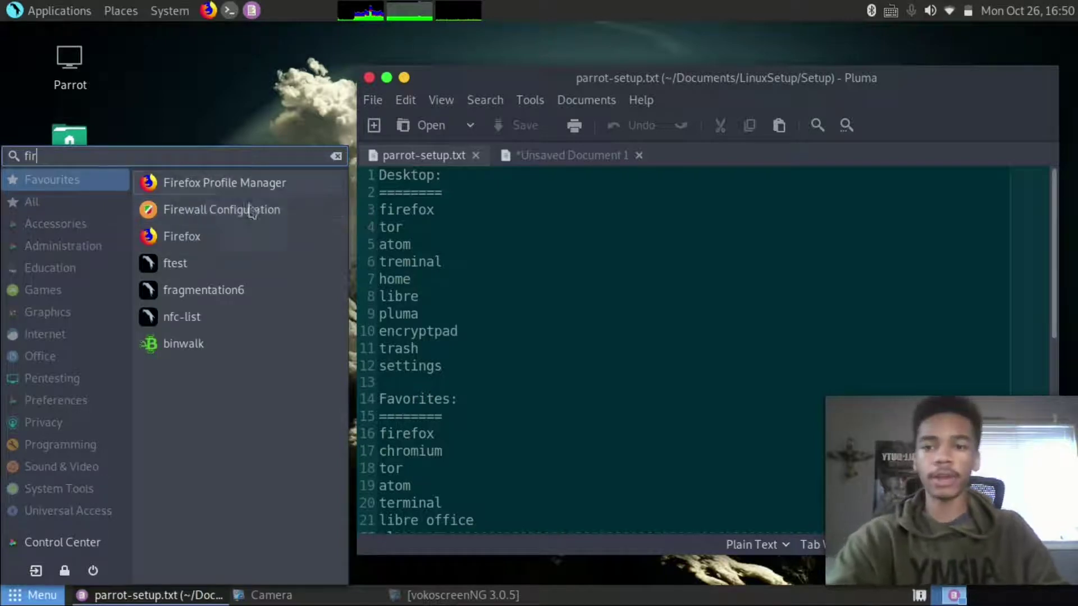
{"action": "right_click", "coordinate": [216, 247]}
{"action": "left_click", "coordinate": [260, 262]}
{"action": "right_click", "coordinate": [253, 249]}
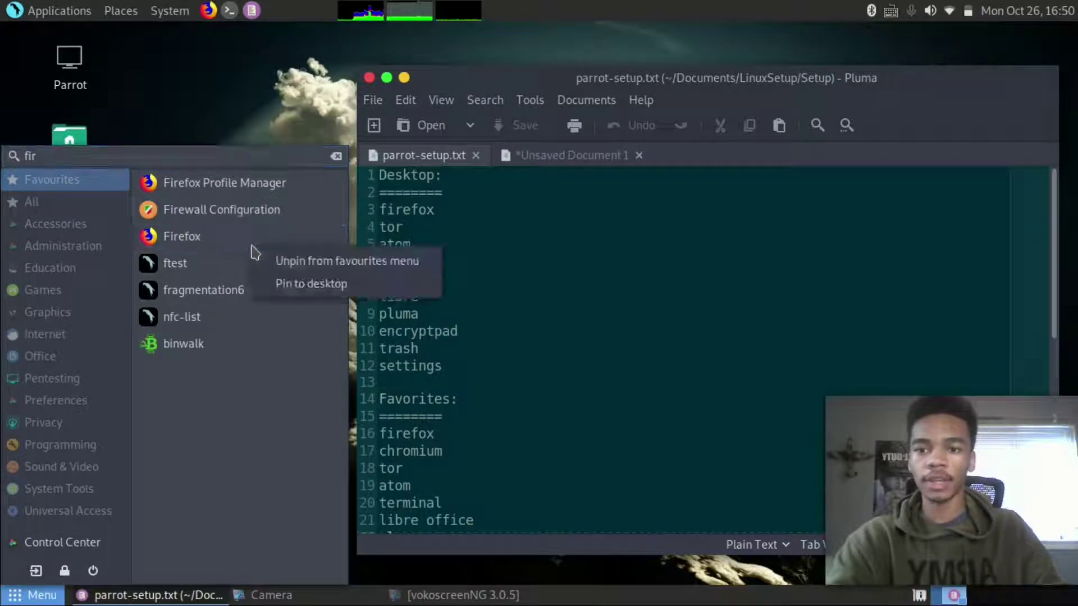
{"action": "left_click", "coordinate": [286, 285]}
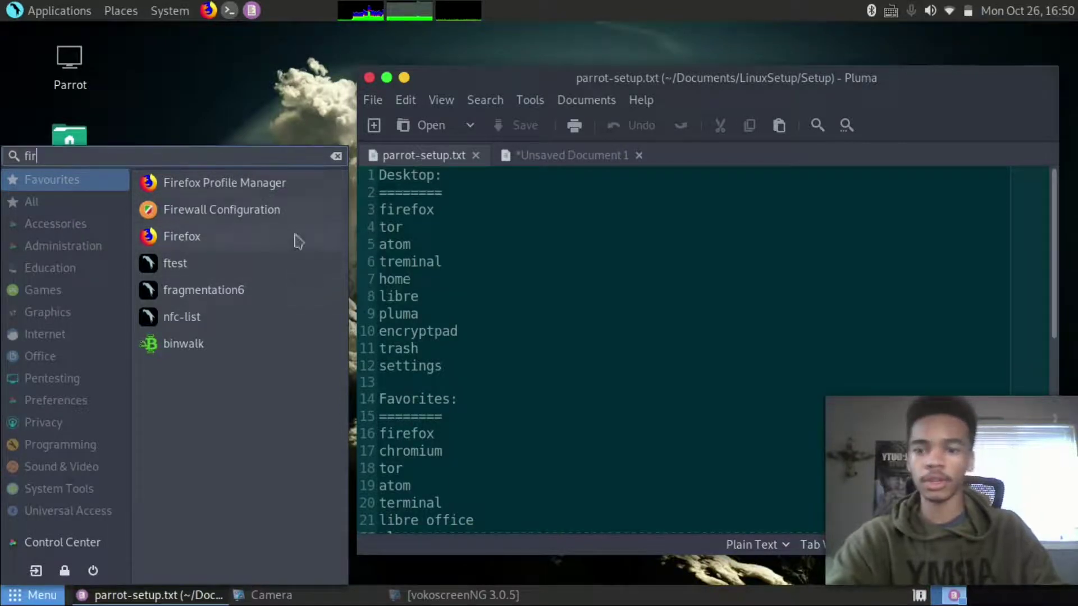
Find Tor Browser by searching for "tor", and pin it to the favourites and the desktop
{"action": "key", "text": "BackSpace"}
{"action": "key", "text": "BackSpace"}
{"action": "key", "text": "BackSpace"}
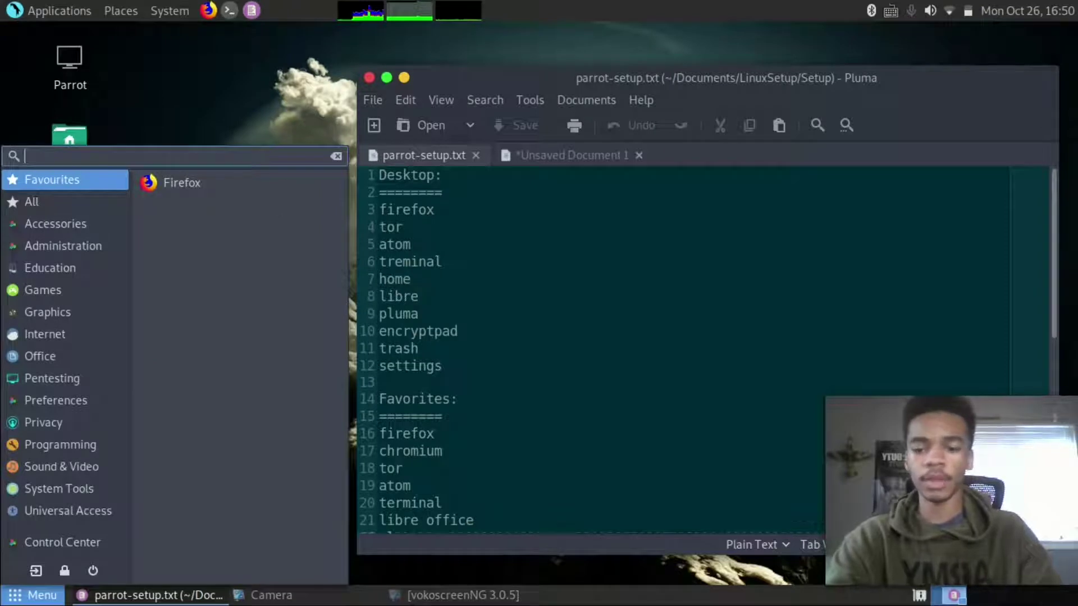
{"action": "type", "text": "tor"}
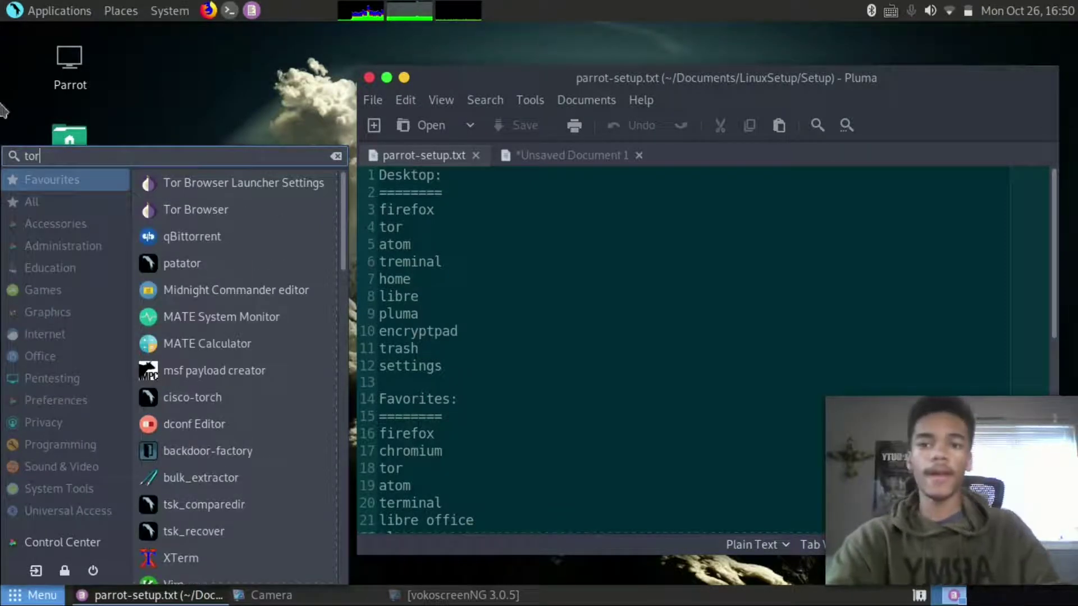
{"action": "right_click", "coordinate": [220, 217]}
{"action": "left_click", "coordinate": [247, 223]}
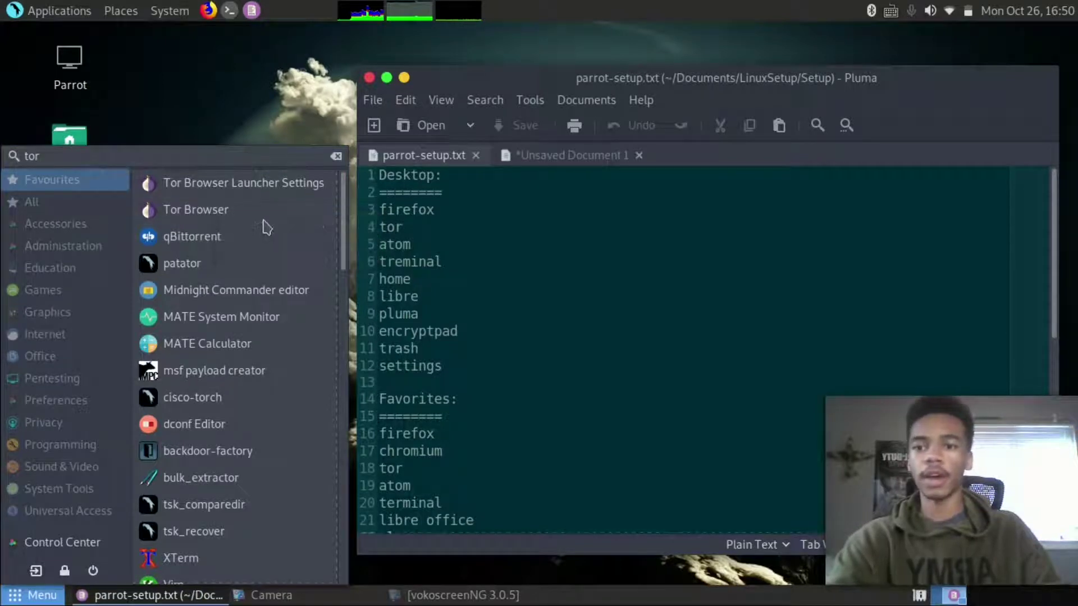
{"action": "right_click", "coordinate": [247, 219]}
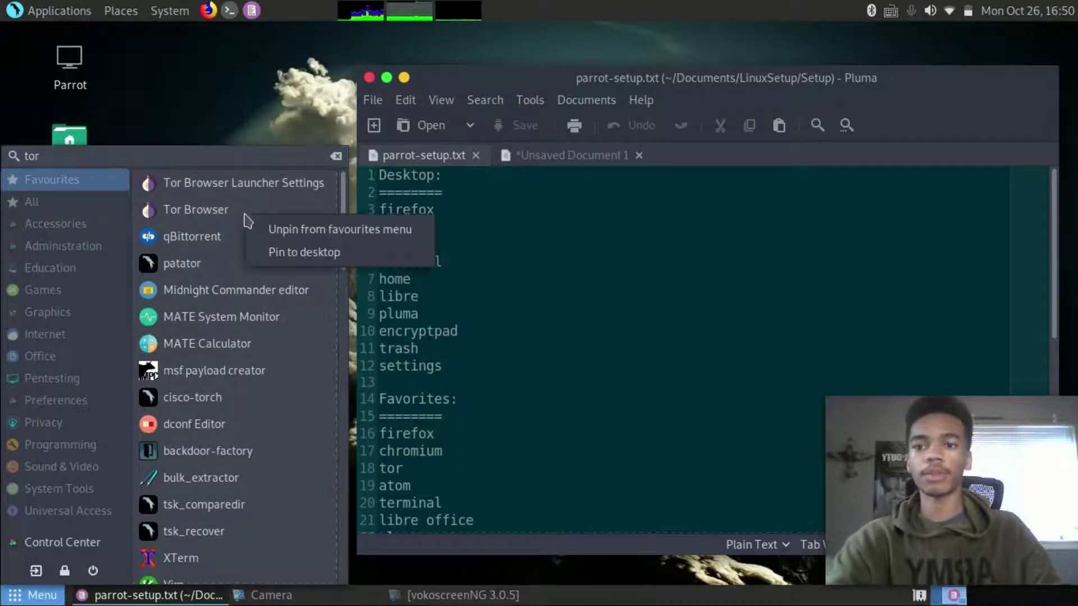
{"action": "left_click", "coordinate": [274, 256]}
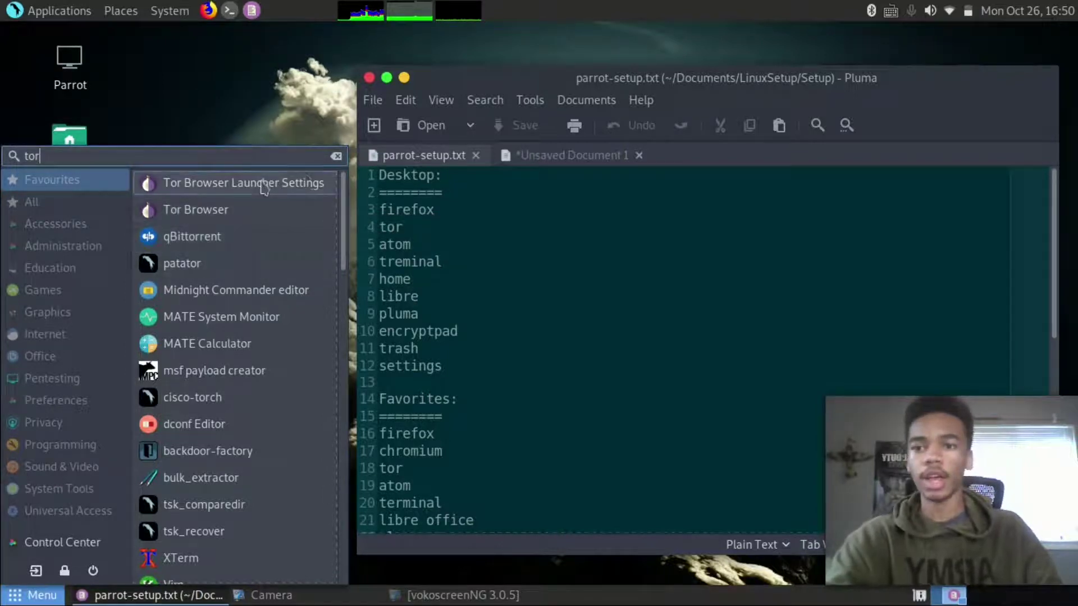
Find Atom by searching the applications for "atom", pin it to the favourites and the desktop, and clear the search
{"action": "left_click", "coordinate": [335, 158]}
{"action": "type", "text": "atom"}
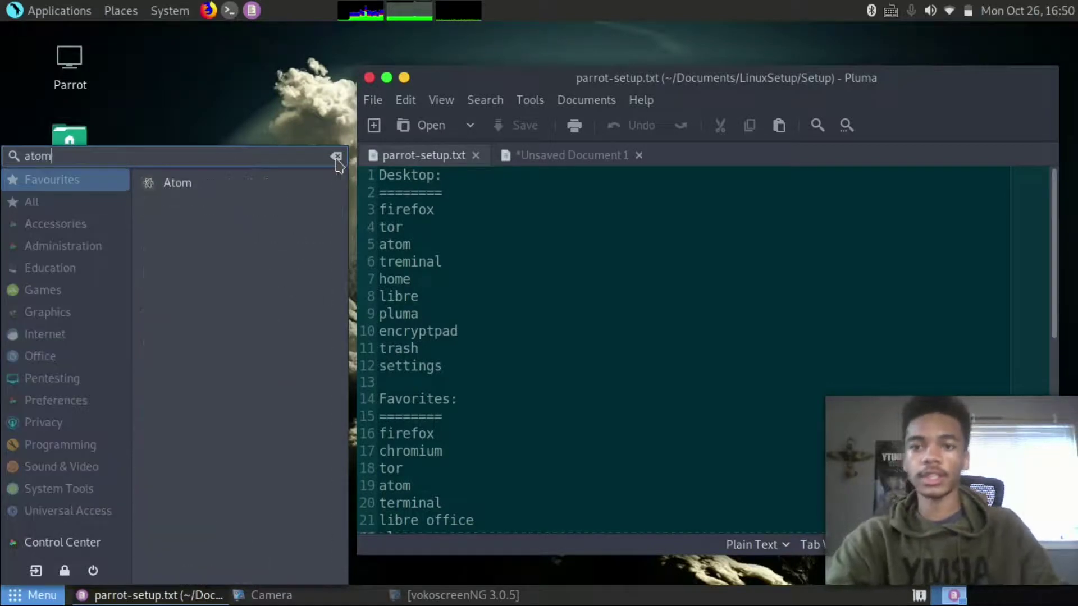
{"action": "right_click", "coordinate": [301, 188]}
{"action": "left_click", "coordinate": [395, 210]}
{"action": "right_click", "coordinate": [293, 187]}
{"action": "left_click", "coordinate": [325, 220]}
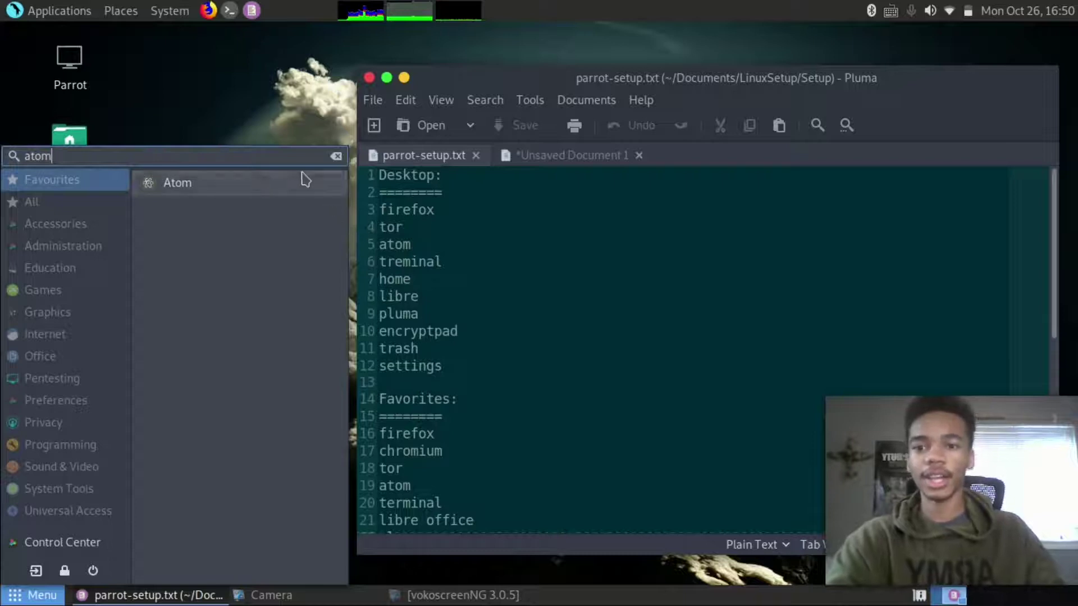
{"action": "left_click", "coordinate": [335, 156]}
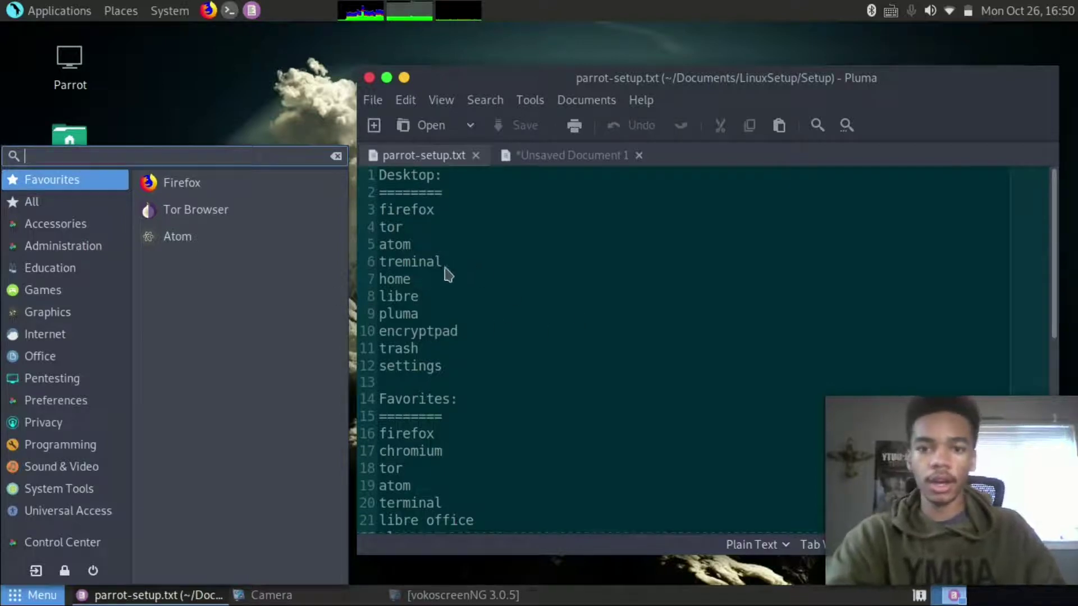
Correct the misspelled "treminal" on line 6 of parrot-setup.txt to "terminal" and save the file
{"action": "left_click", "coordinate": [404, 262]}
{"action": "left_click", "coordinate": [404, 261]}
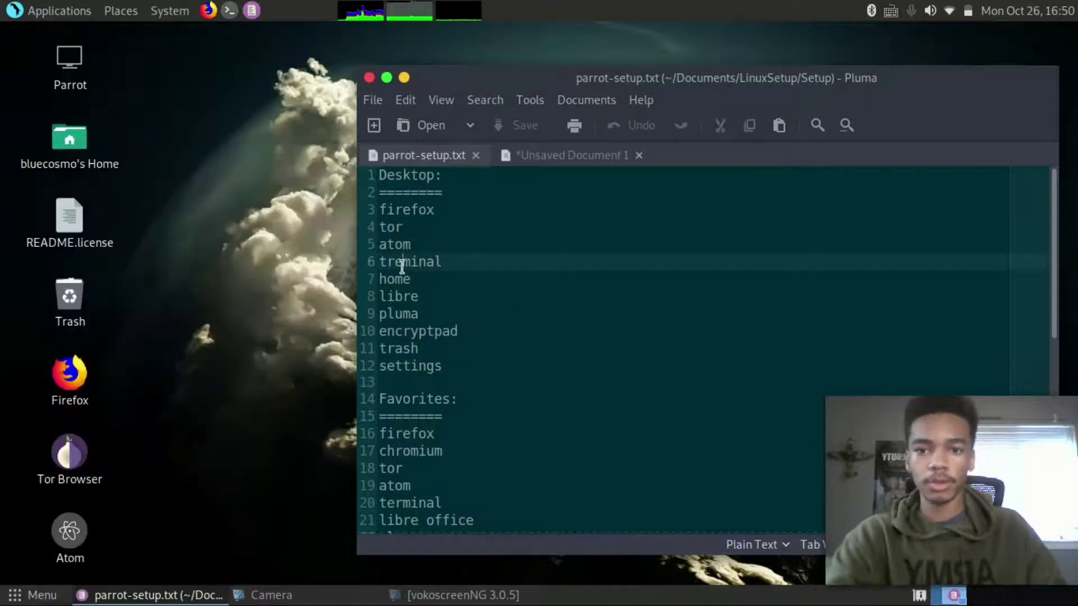
{"action": "key", "text": "BackSpace"}
{"action": "key", "text": "BackSpace"}
{"action": "type", "text": "er"}
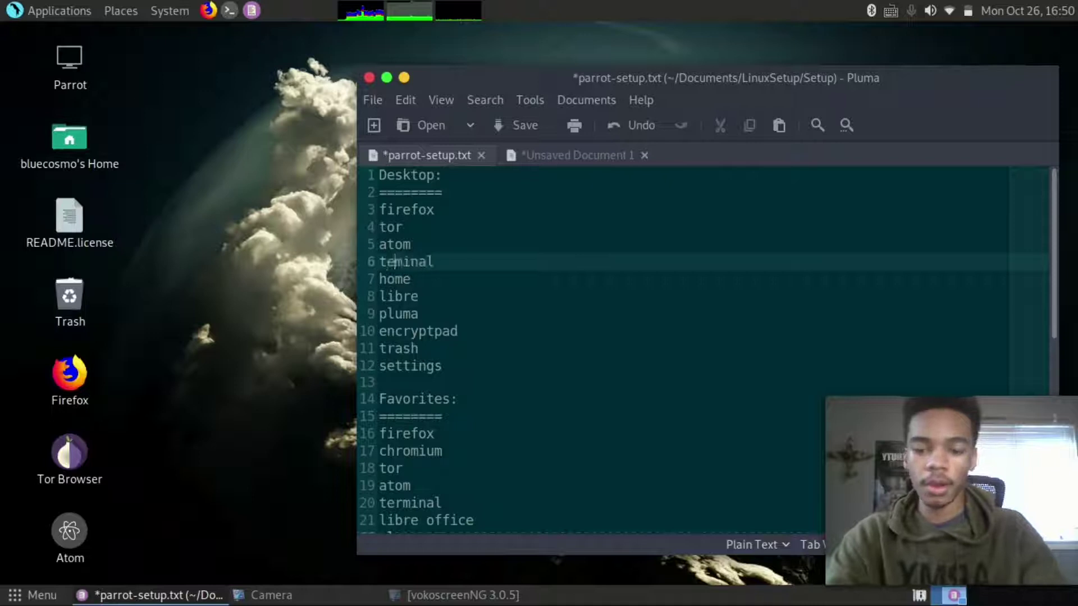
{"action": "left_click", "coordinate": [255, 348]}
{"action": "left_click", "coordinate": [556, 332]}
{"action": "key", "text": "ctrl+s"}
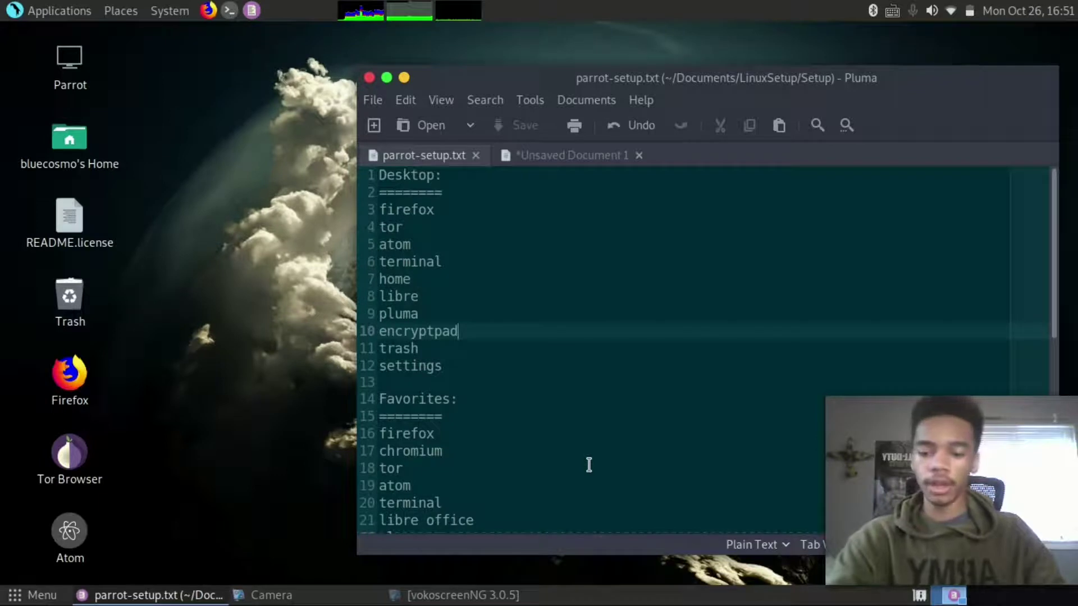
Find MATE Terminal by searching the applications for "terminal", and pin it to the favourites and the desktop
{"action": "key", "text": "super"}
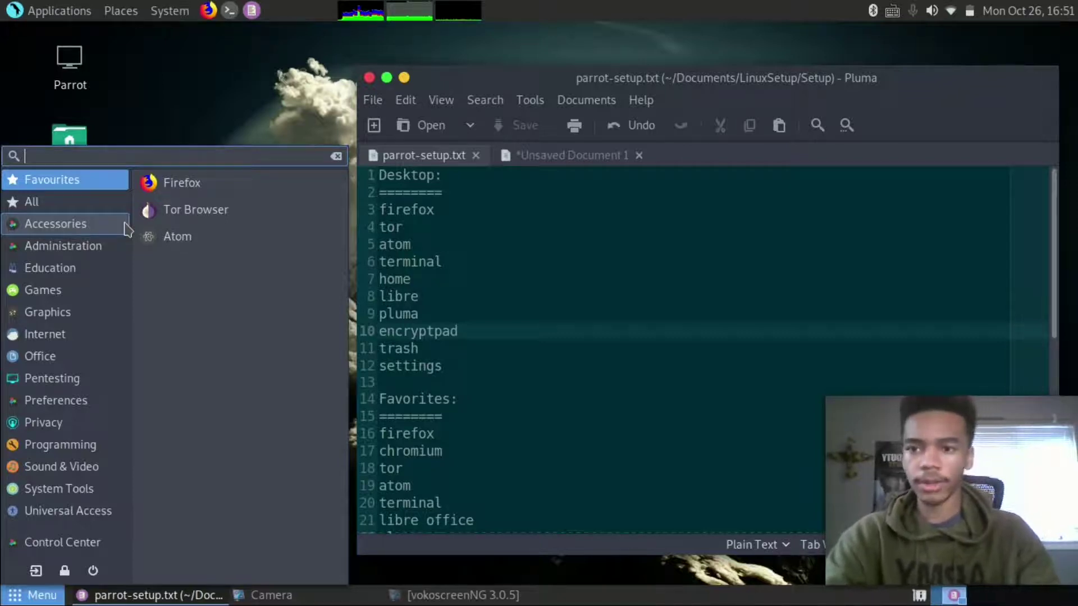
{"action": "type", "text": "terminal"}
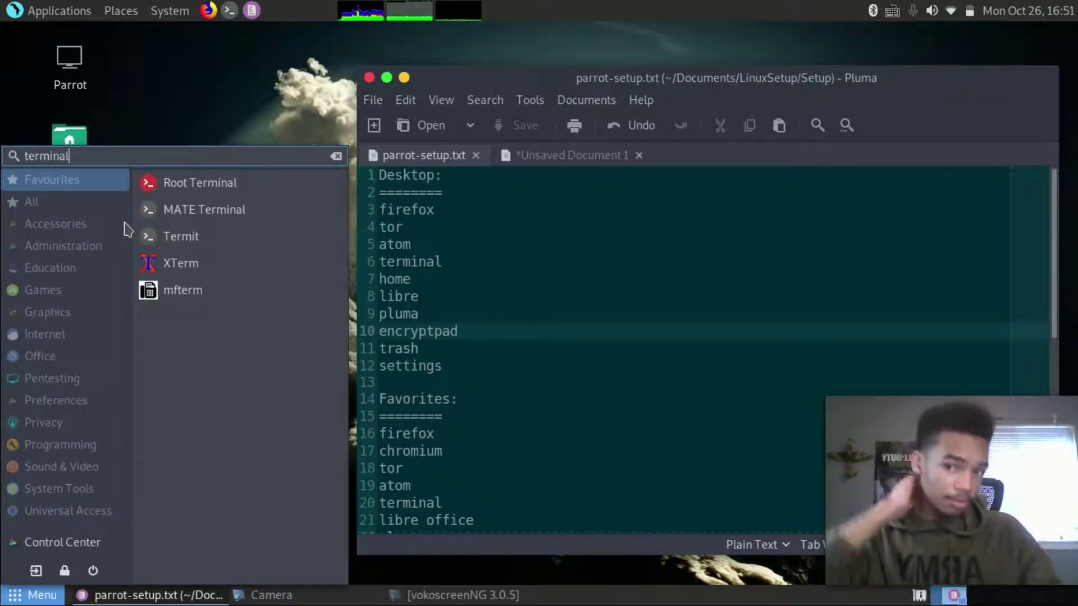
{"action": "right_click", "coordinate": [155, 235]}
{"action": "left_click", "coordinate": [220, 347]}
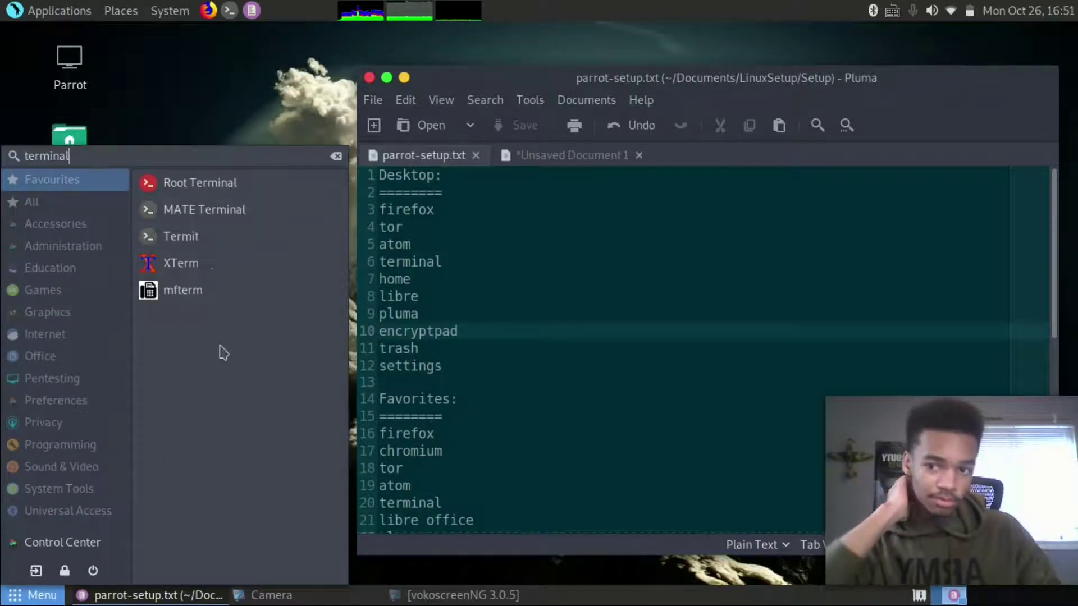
{"action": "right_click", "coordinate": [272, 207]}
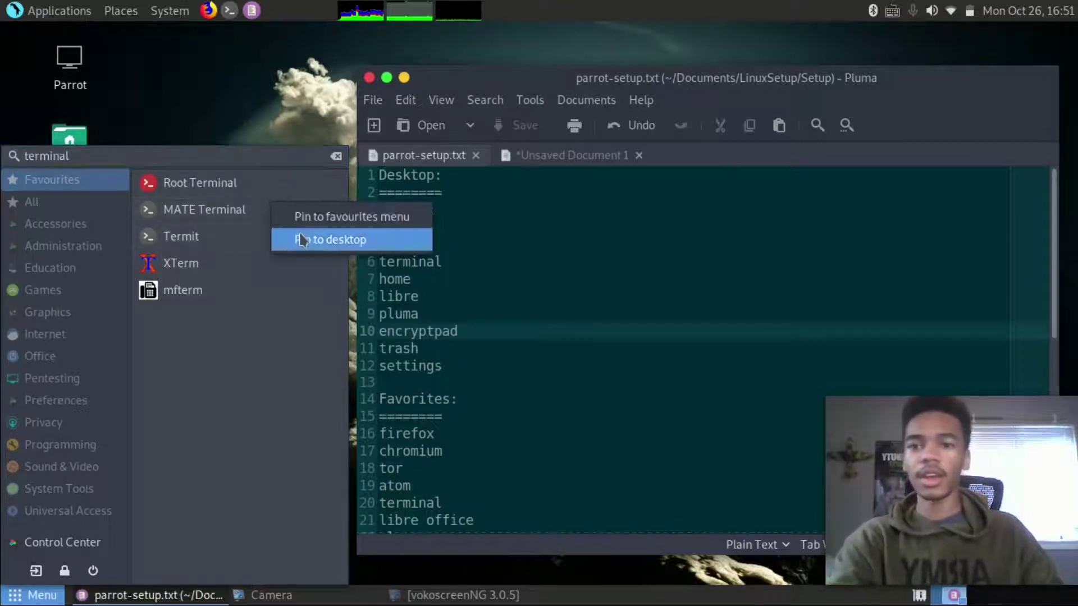
{"action": "left_click", "coordinate": [314, 219]}
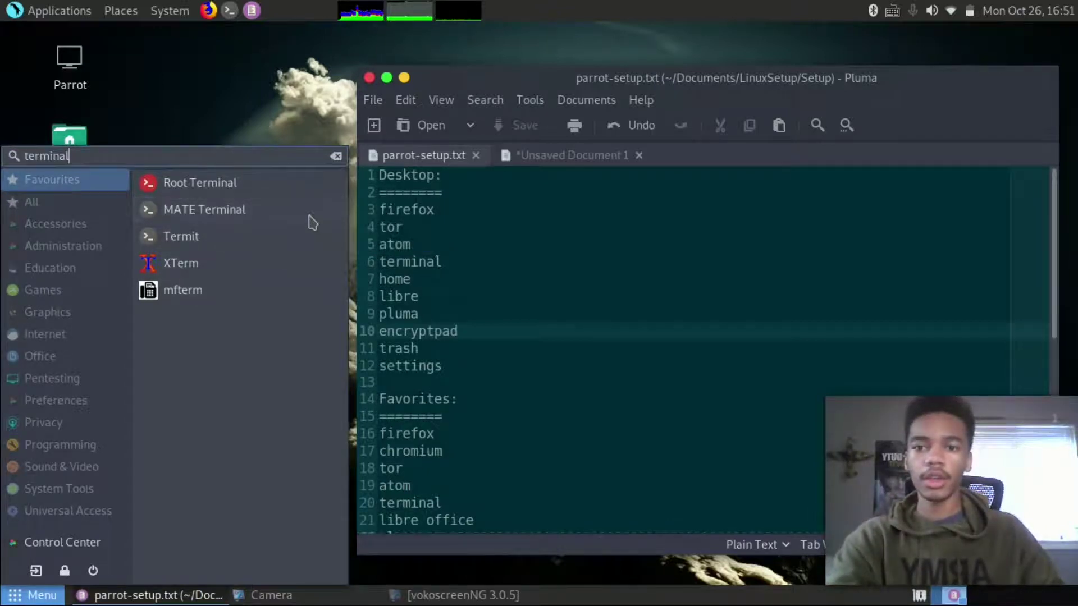
{"action": "right_click", "coordinate": [309, 221]}
{"action": "left_click", "coordinate": [336, 250]}
{"action": "left_click", "coordinate": [207, 89]}
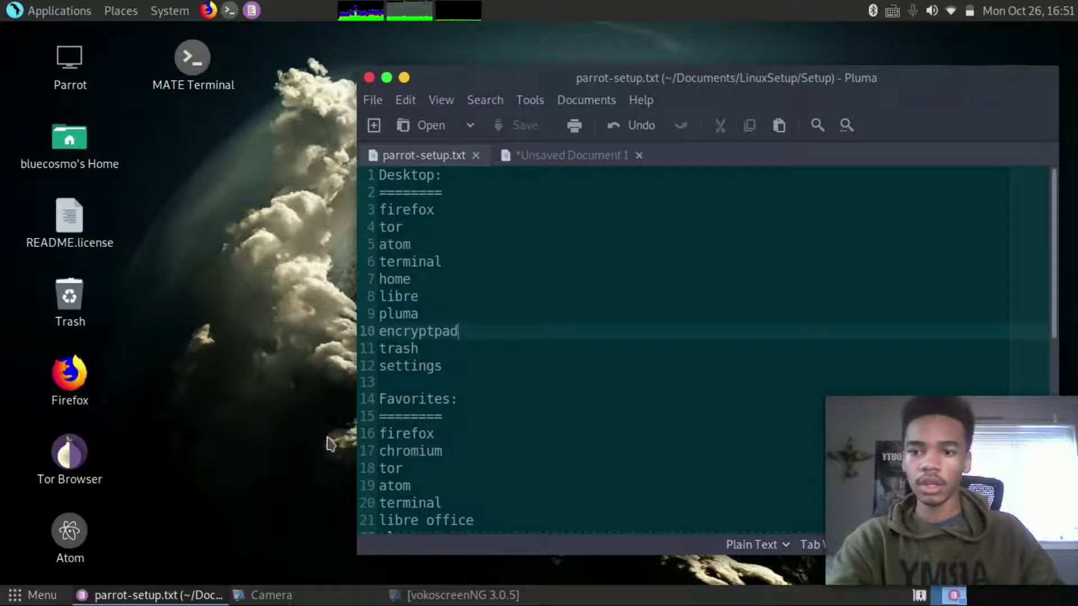
Search the applications for "home", and check the home, libre and pluma entries in parrot-setup.txt
{"action": "left_click", "coordinate": [42, 594]}
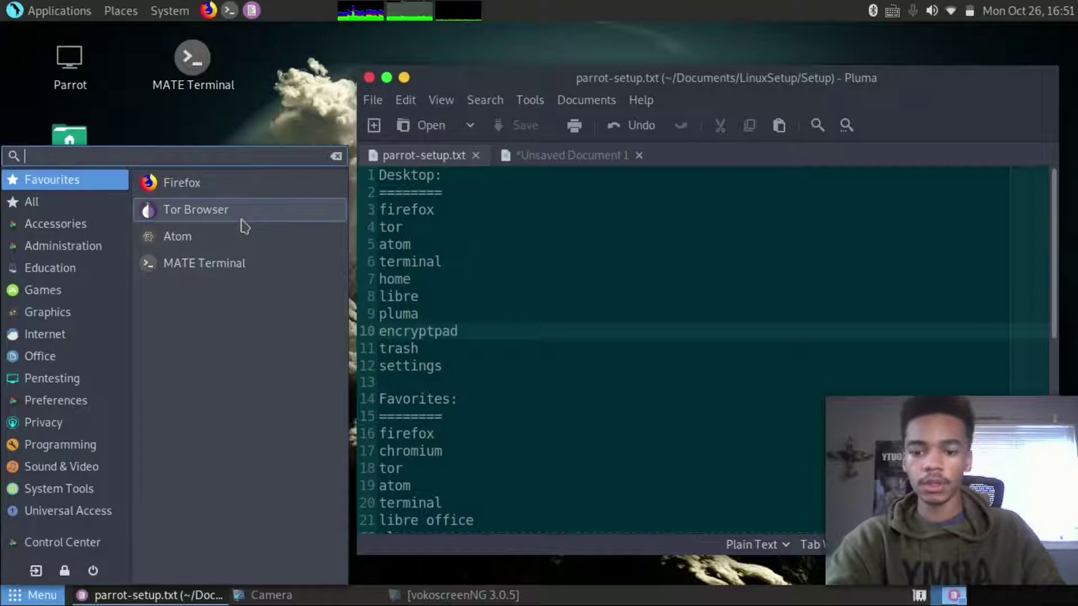
{"action": "type", "text": "home"}
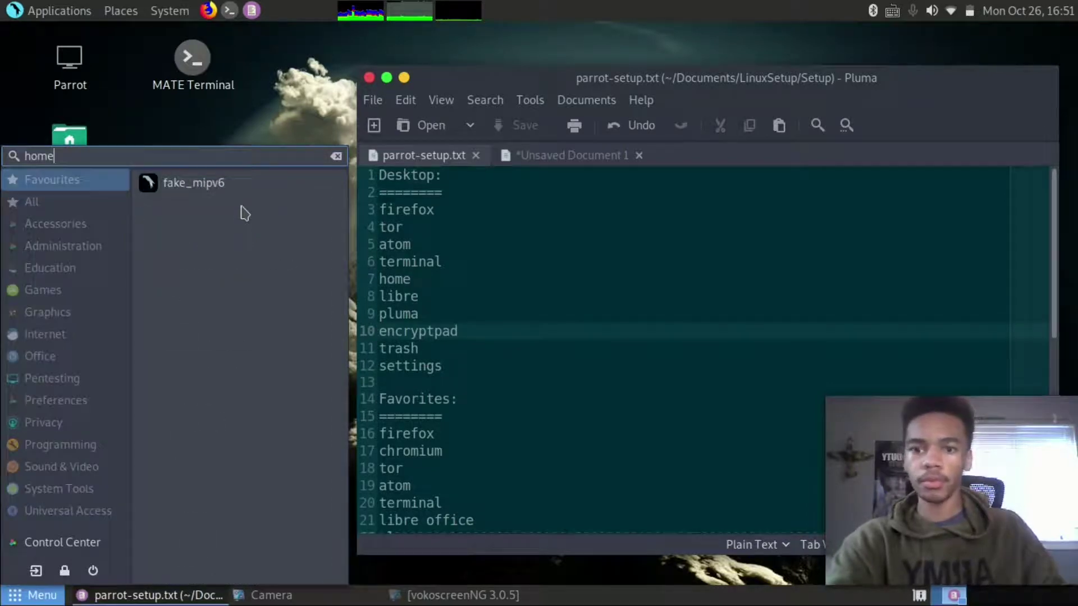
{"action": "left_click", "coordinate": [402, 281]}
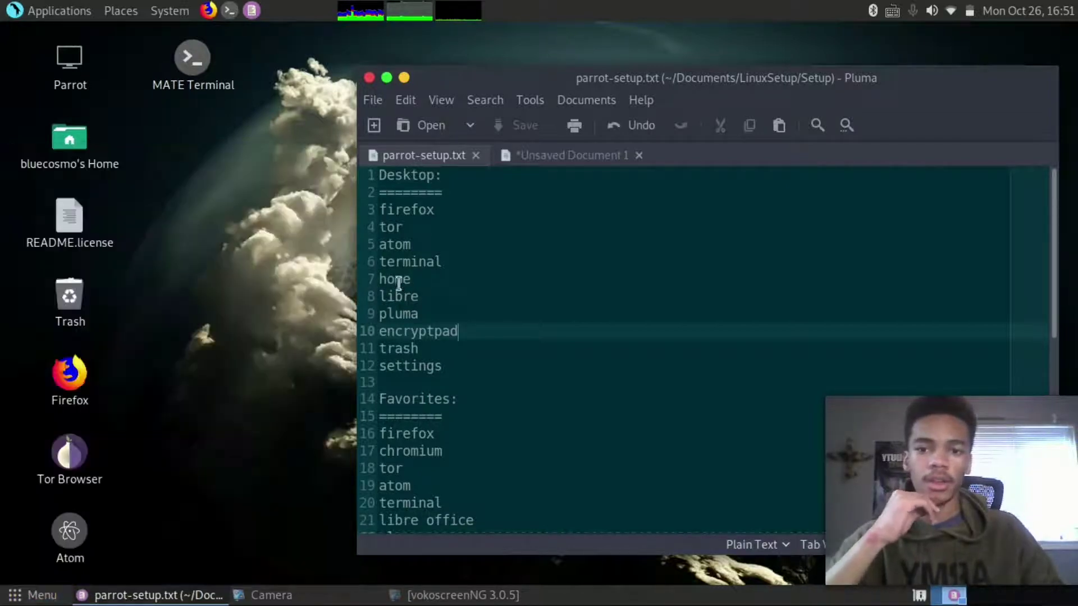
{"action": "left_click", "coordinate": [397, 280]}
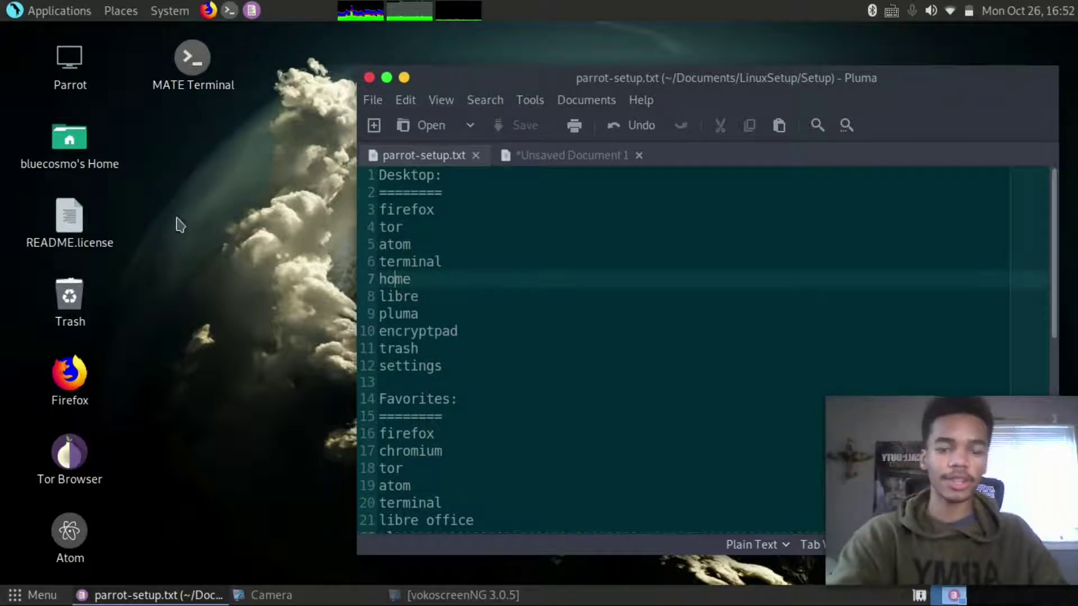
{"action": "left_click", "coordinate": [410, 310]}
{"action": "left_click", "coordinate": [410, 300]}
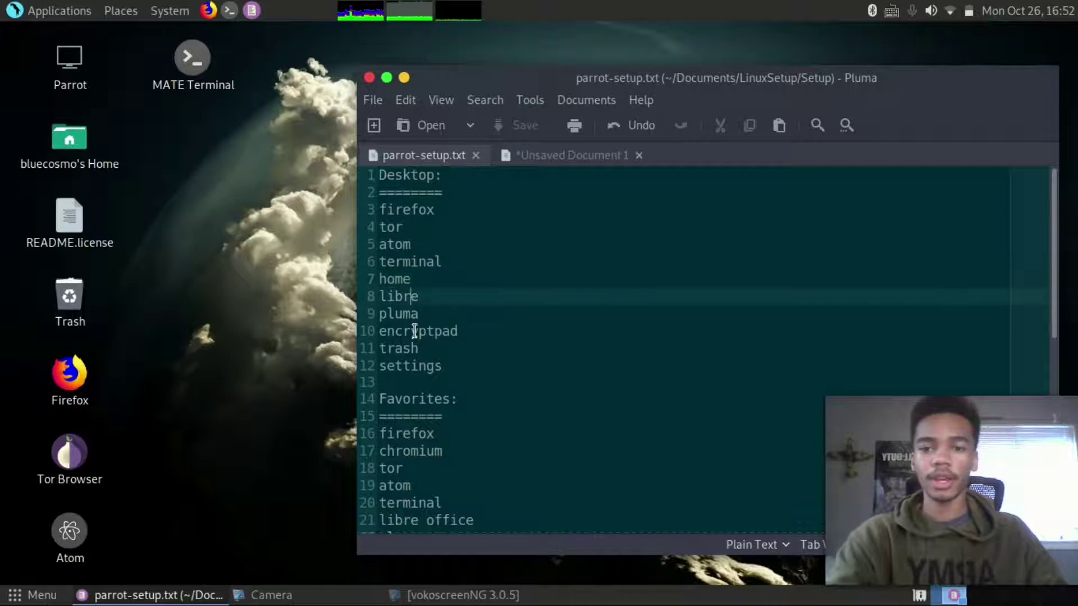
{"action": "left_click", "coordinate": [405, 318]}
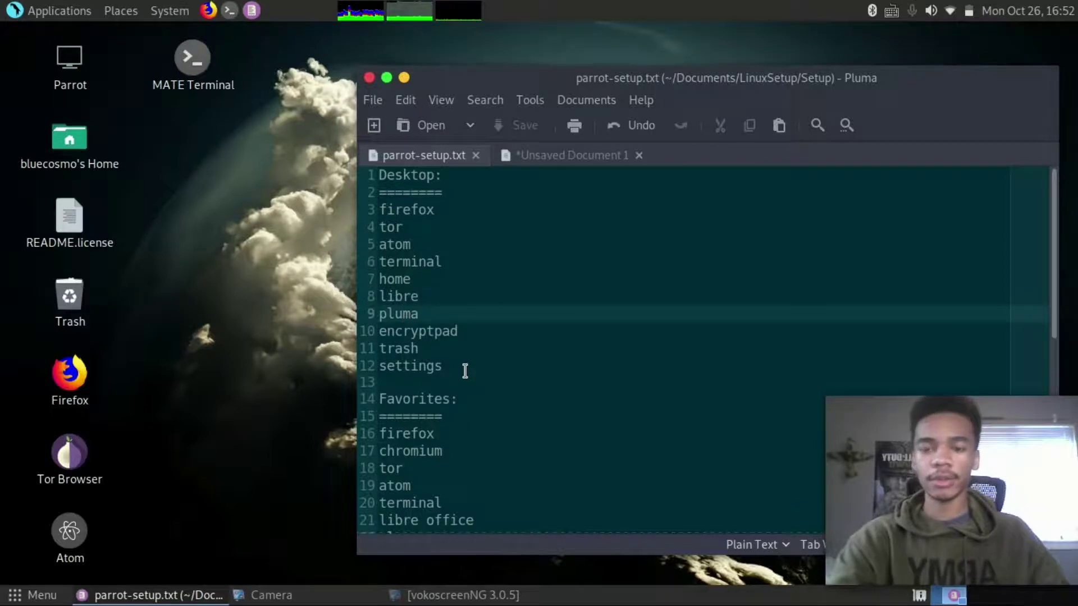
Find LibreOffice 7.0 by searching the applications for "libre", and pin it to the favourites and the desktop
{"action": "key", "text": "alt+Tab"}
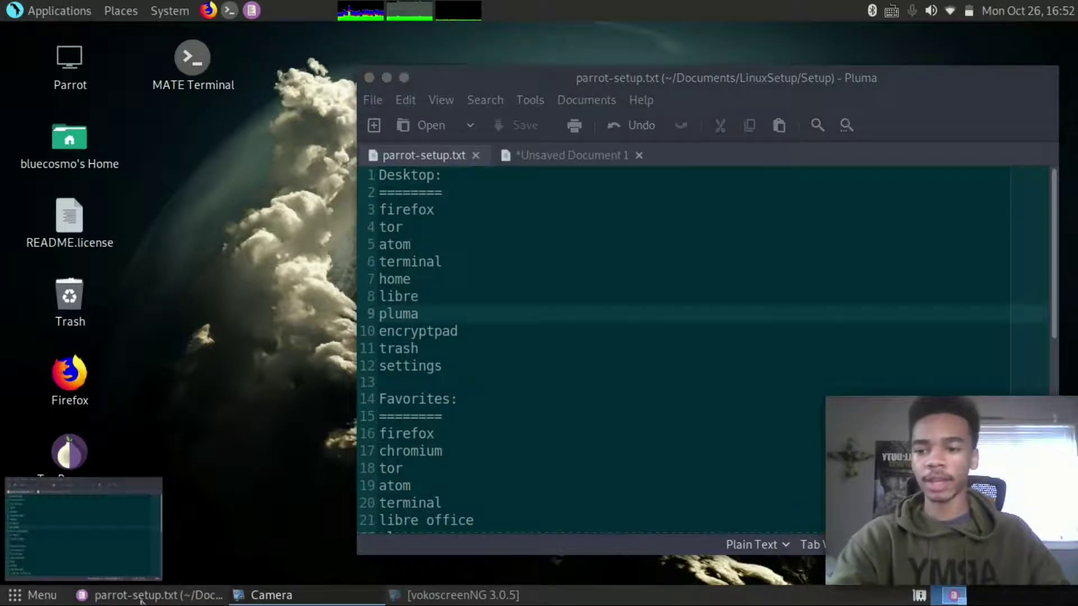
{"action": "left_click", "coordinate": [35, 595]}
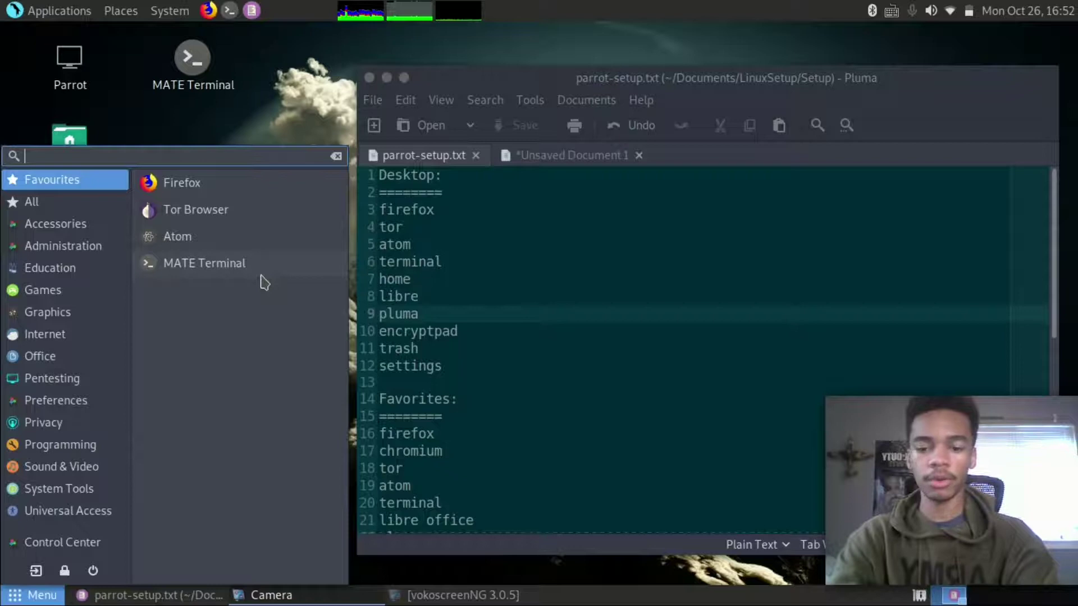
{"action": "type", "text": "libre"}
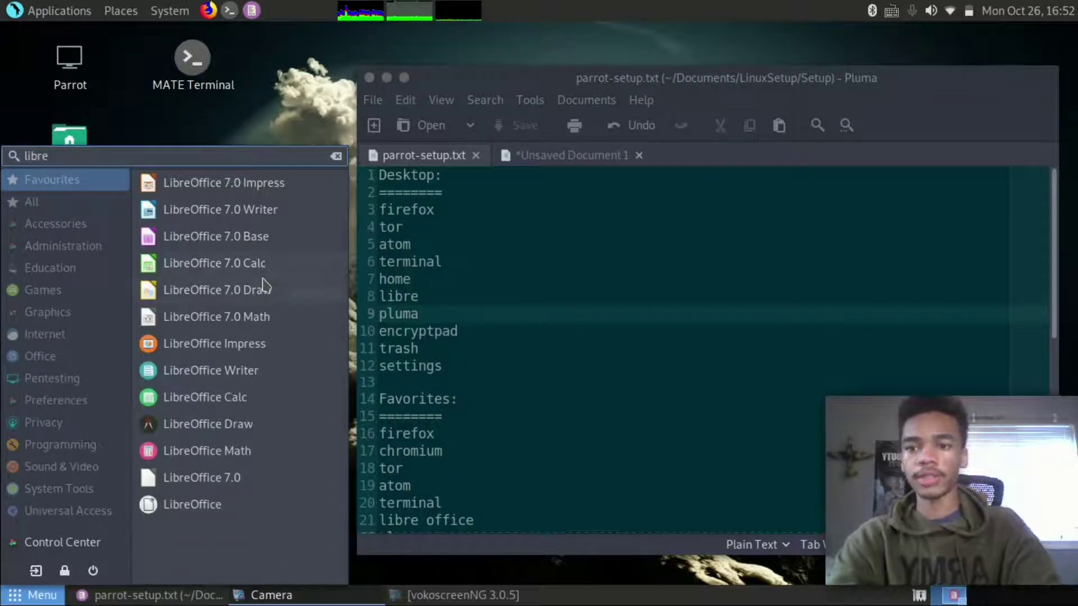
{"action": "right_click", "coordinate": [212, 509]}
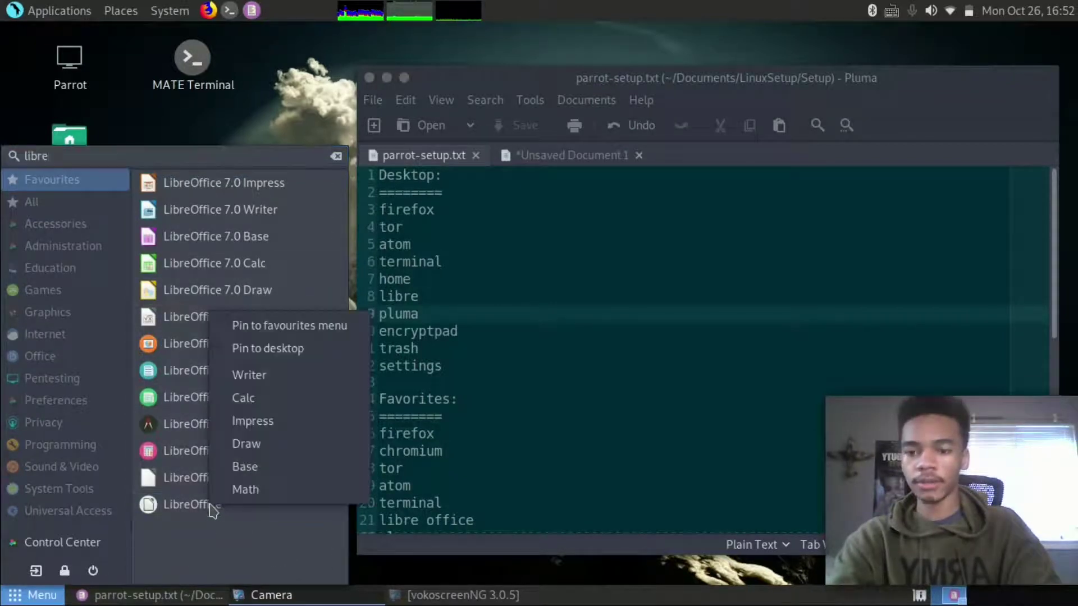
{"action": "left_click", "coordinate": [187, 555]}
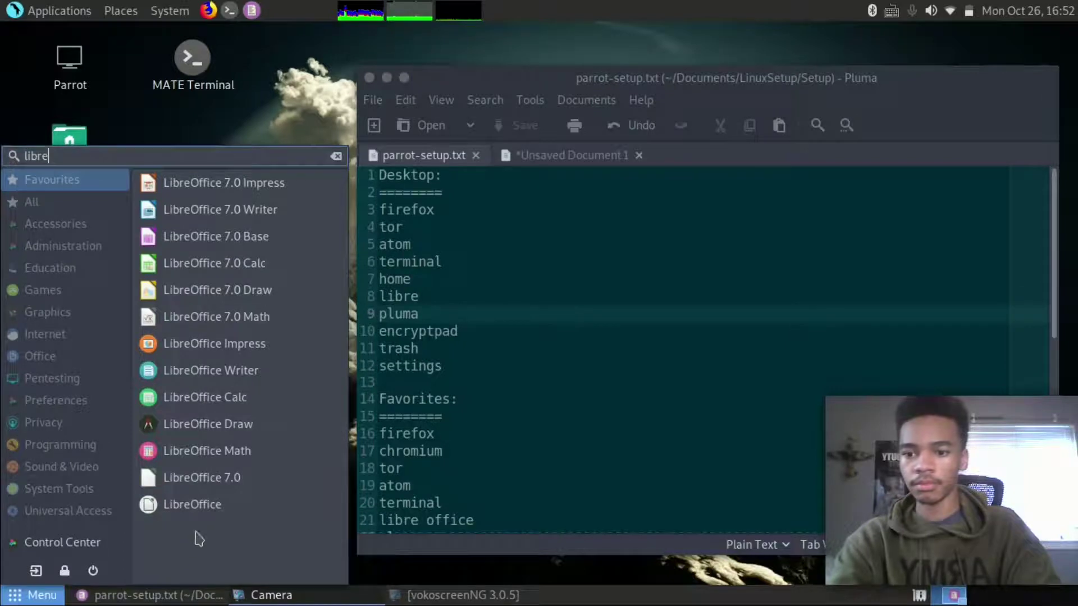
{"action": "right_click", "coordinate": [214, 488]}
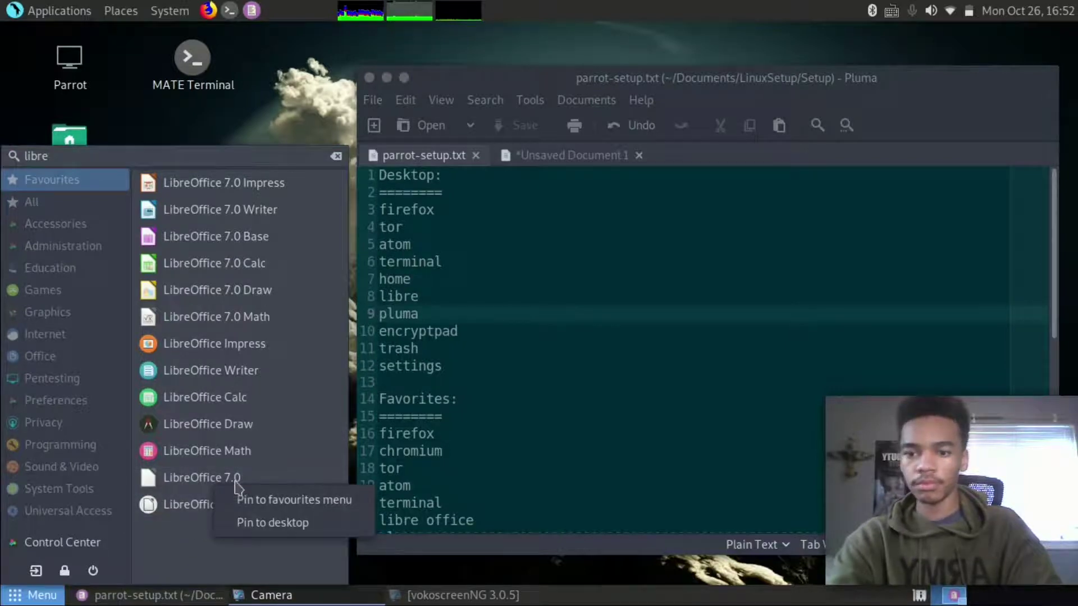
{"action": "left_click", "coordinate": [308, 508]}
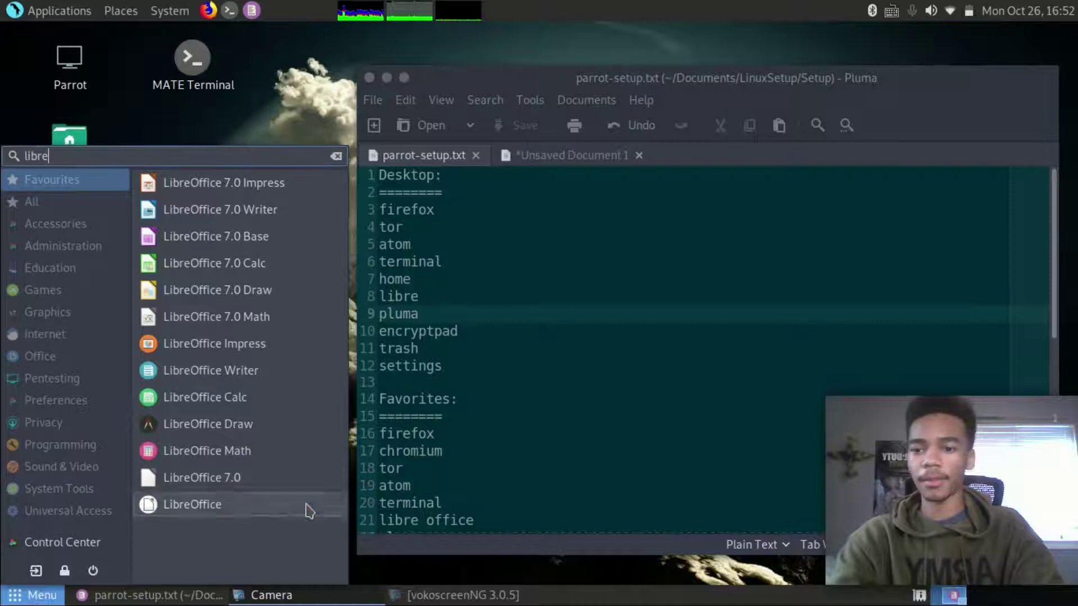
{"action": "right_click", "coordinate": [285, 487]}
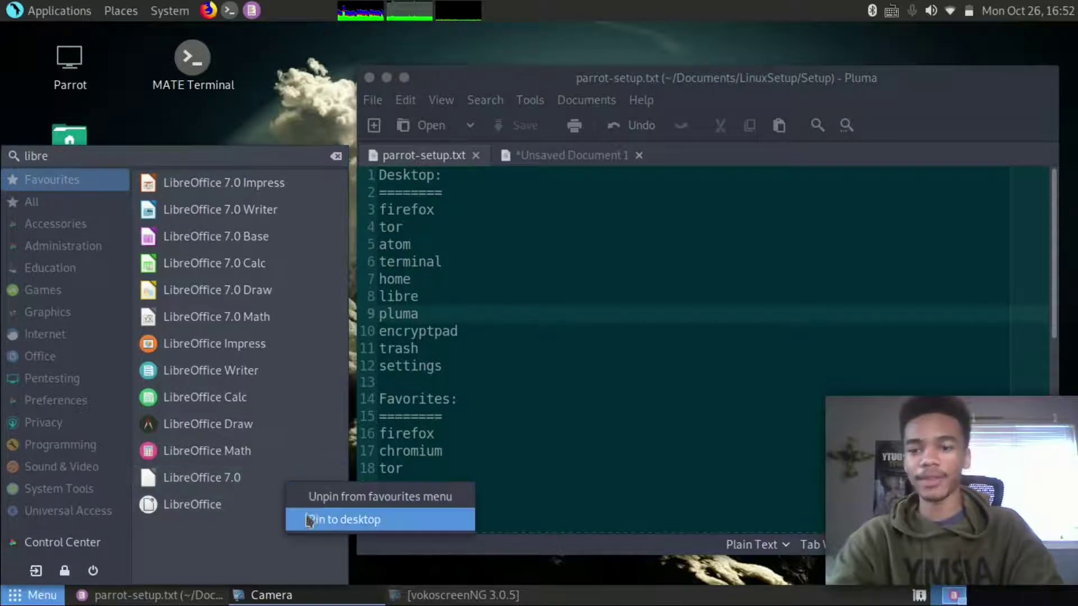
{"action": "left_click", "coordinate": [310, 519]}
{"action": "left_click", "coordinate": [293, 105]}
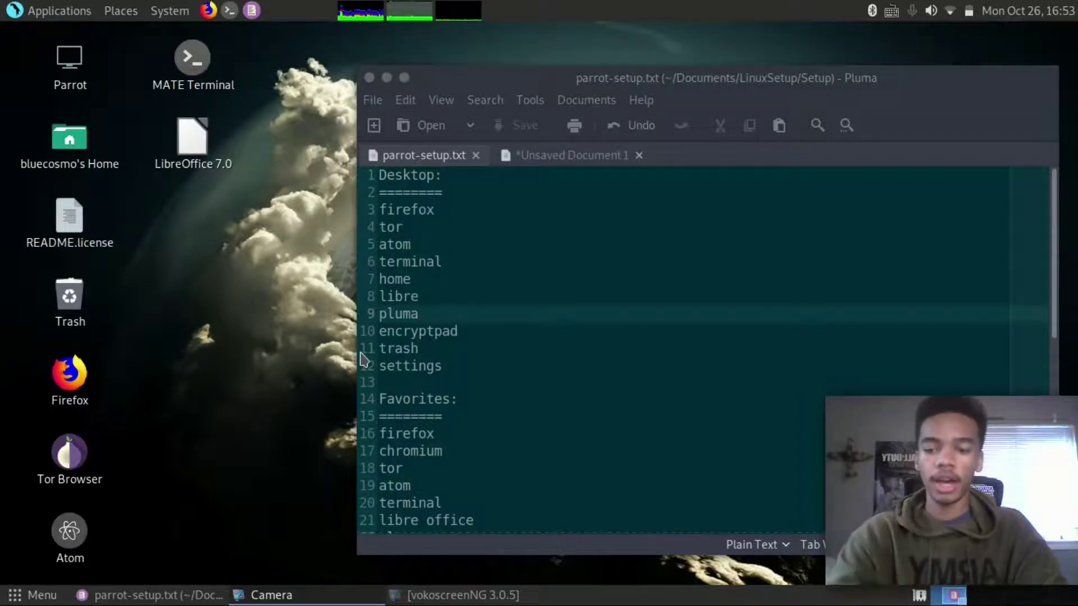
Move the text editor window slightly upward and review the Desktop and Favorites lists in parrot-setup.txt
{"action": "key", "text": "super"}
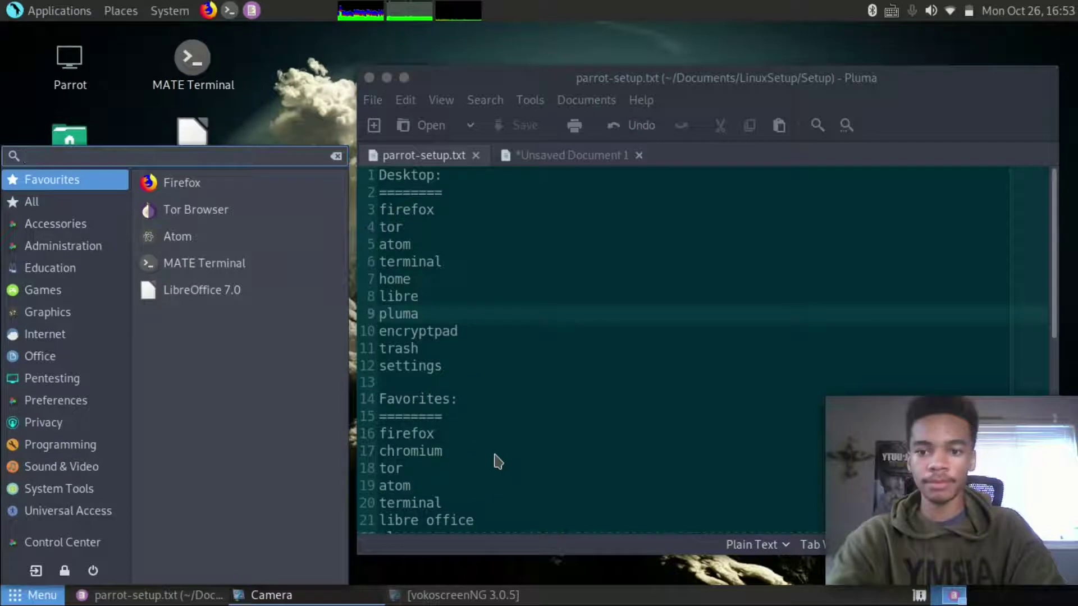
{"action": "key", "text": "Escape"}
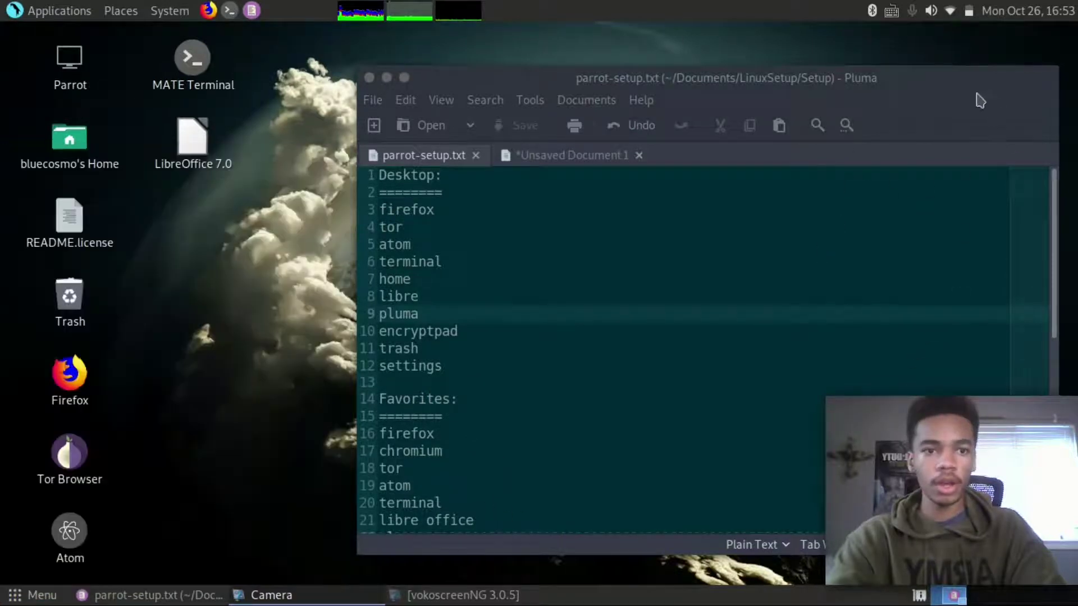
{"action": "left_click", "coordinate": [979, 101]}
{"action": "scroll", "coordinate": [686, 300], "scroll_direction": "down", "scroll_amount": 1}
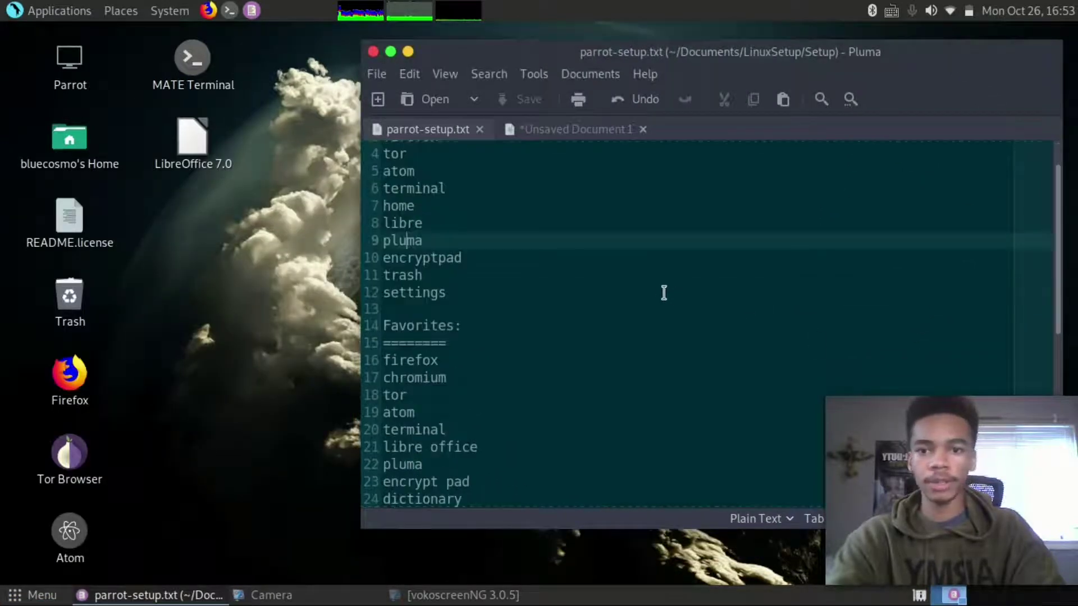
{"action": "scroll", "coordinate": [421, 212], "scroll_direction": "up", "scroll_amount": 1}
{"action": "scroll", "coordinate": [426, 219], "scroll_direction": "down", "scroll_amount": 2}
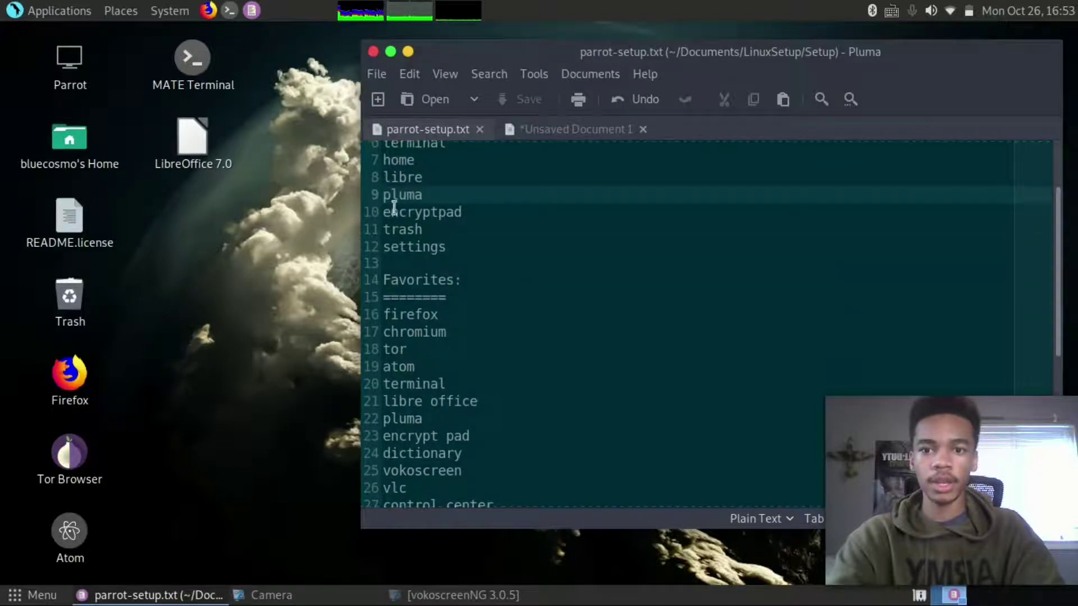
{"action": "key", "text": "alt+Tab"}
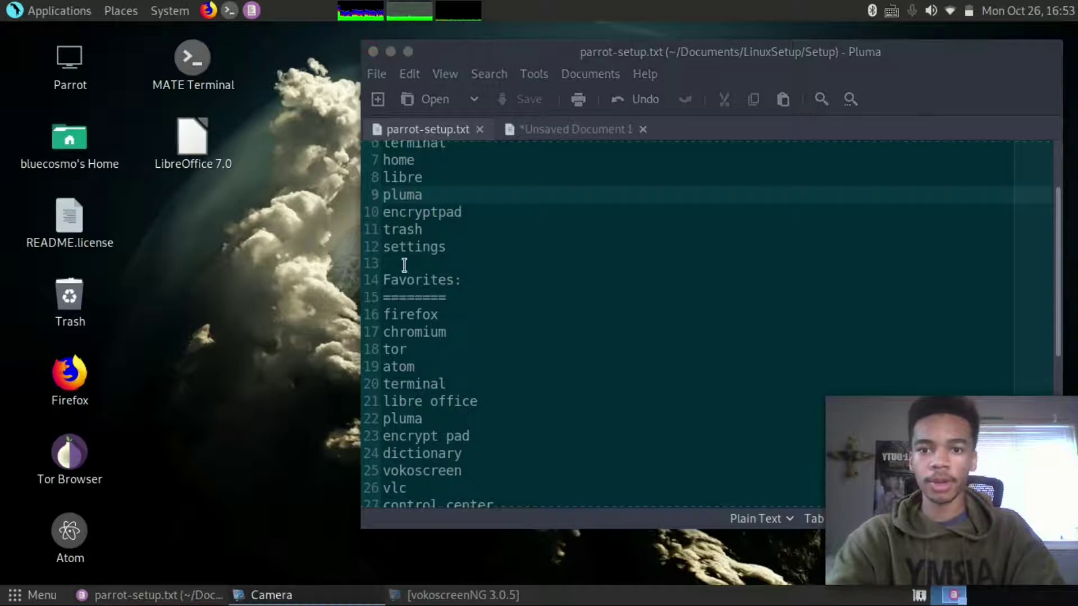
{"action": "left_click", "coordinate": [427, 275]}
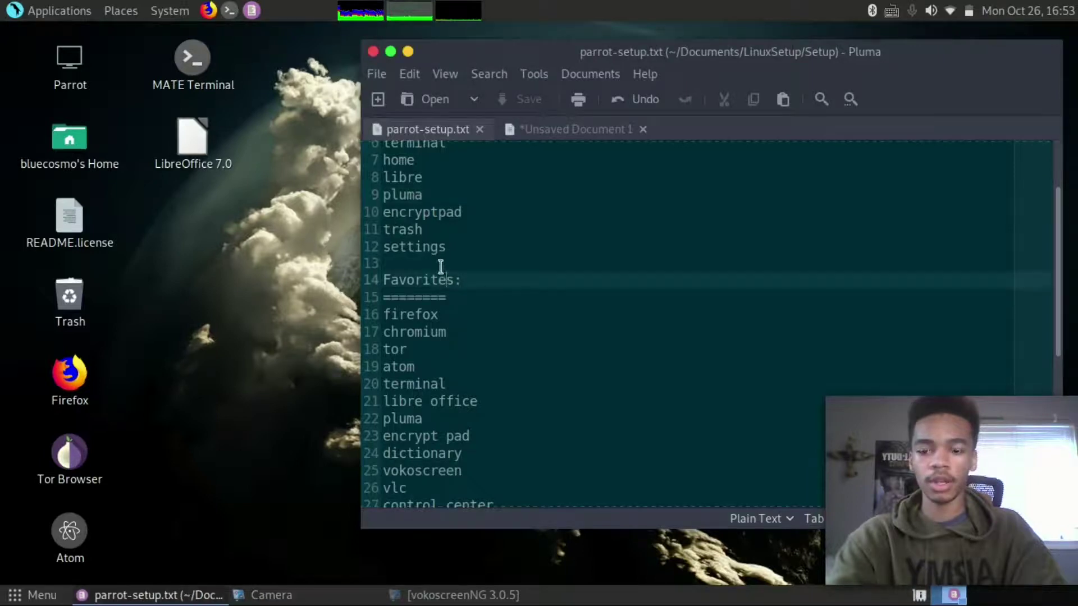
Find Pluma by searching the applications for "pluma", and pin it to the favourites and the desktop
{"action": "key", "text": "super"}
{"action": "type", "text": "pluma"}
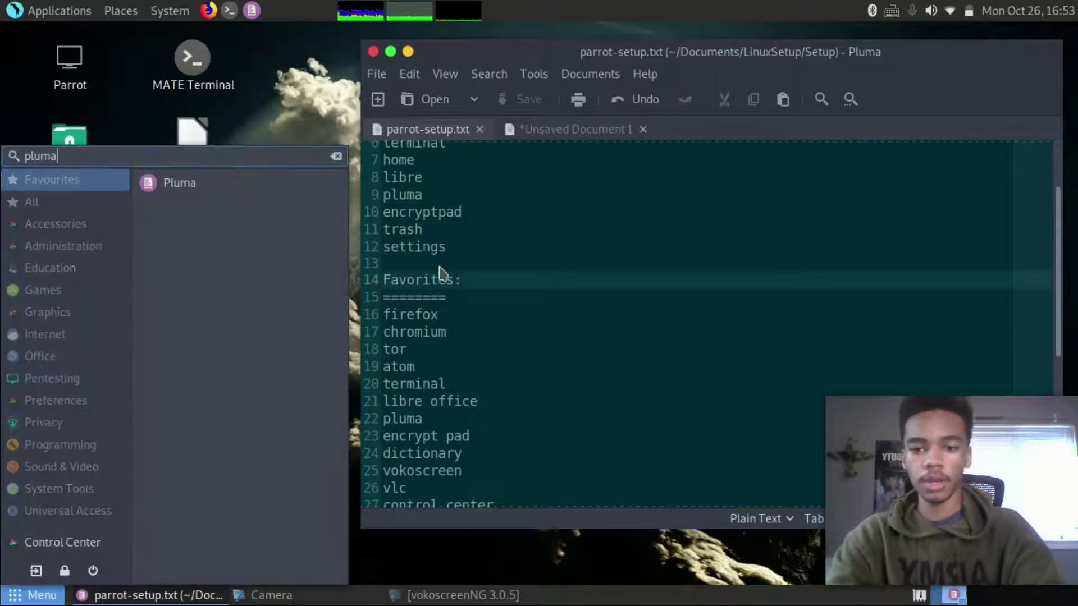
{"action": "right_click", "coordinate": [149, 185]}
{"action": "right_click", "coordinate": [167, 187]}
{"action": "right_click", "coordinate": [186, 186]}
{"action": "left_click", "coordinate": [209, 219]}
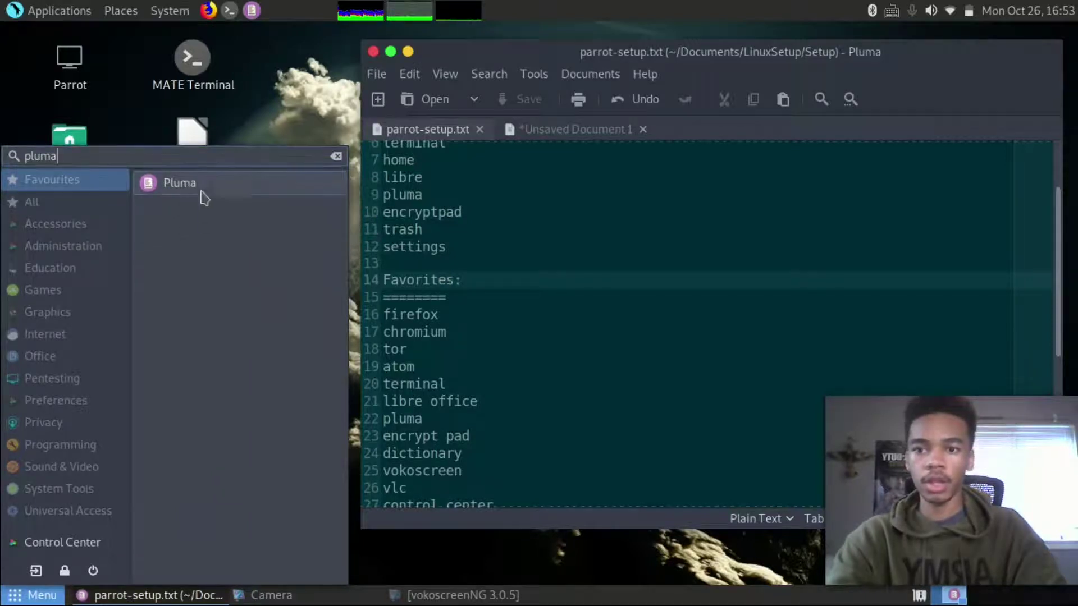
{"action": "key", "text": "BackSpace"}
{"action": "key", "text": "BackSpace"}
{"action": "key", "text": "BackSpace"}
{"action": "key", "text": "BackSpace"}
{"action": "key", "text": "BackSpace"}
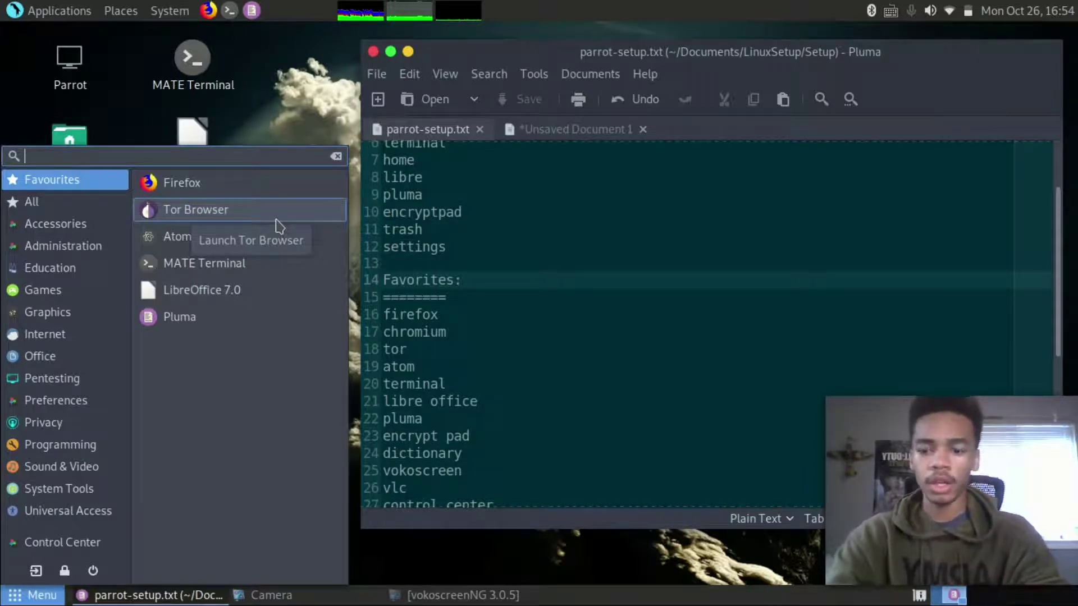
Find EncryptPad by searching the applications for "encrypt", and pin it to the favourites and the desktop
{"action": "type", "text": "enc"}
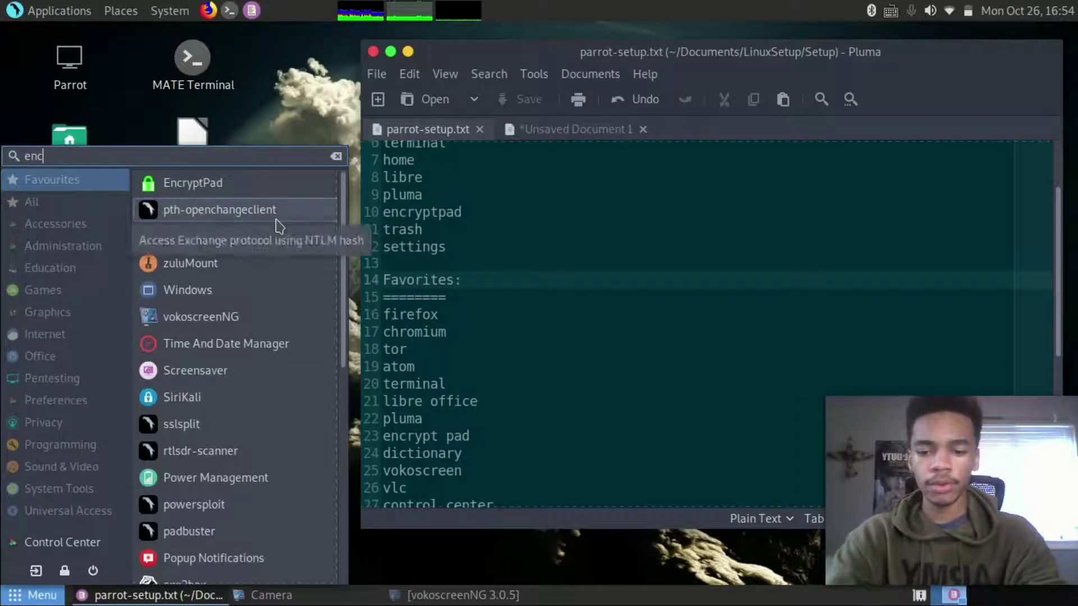
{"action": "type", "text": "rypt"}
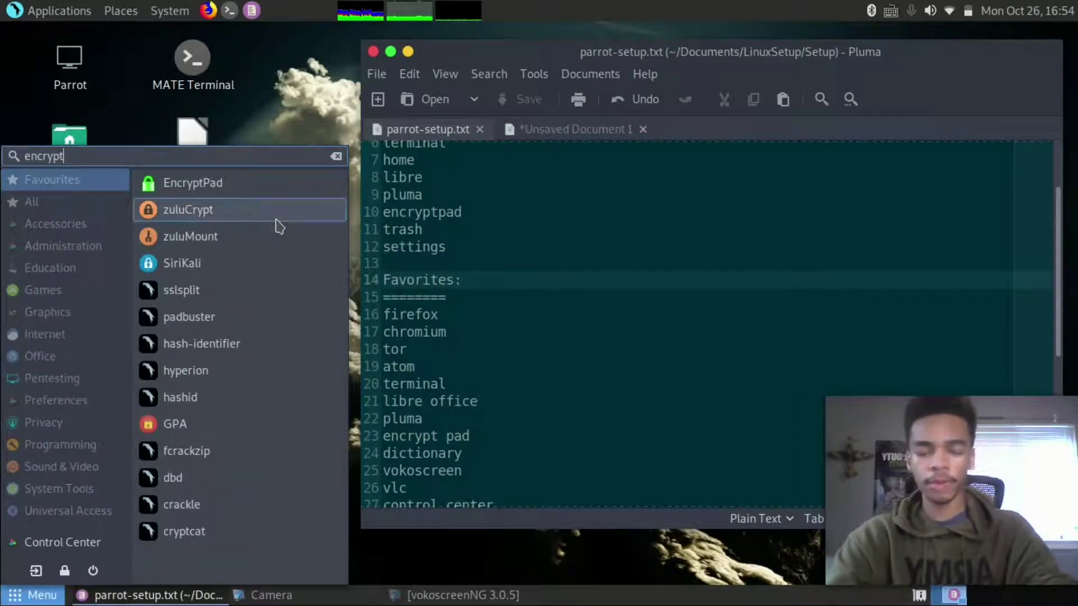
{"action": "right_click", "coordinate": [281, 184]}
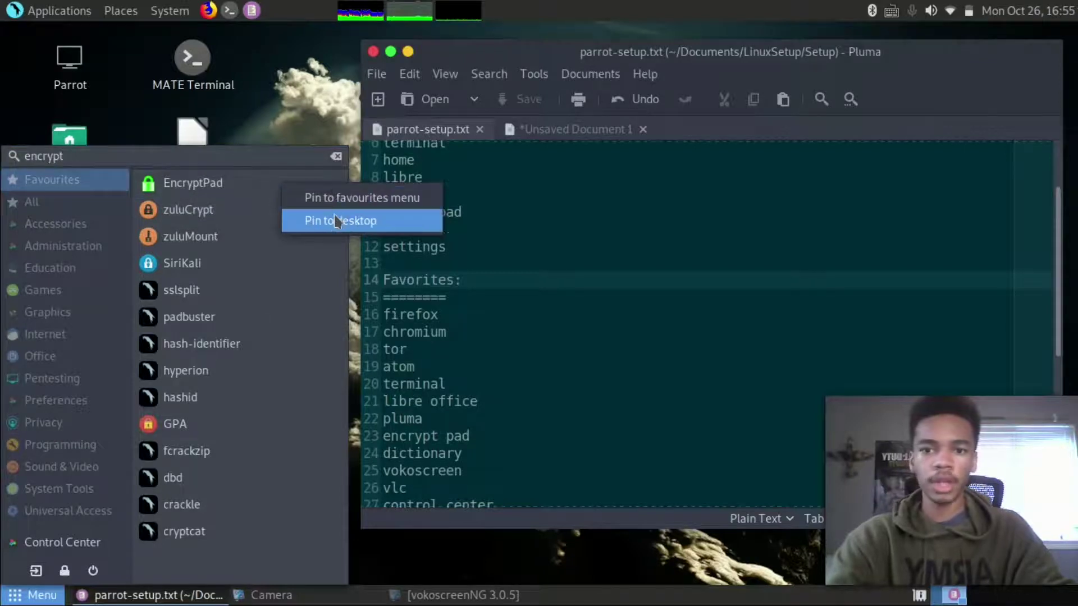
{"action": "left_click", "coordinate": [337, 198]}
{"action": "right_click", "coordinate": [335, 193]}
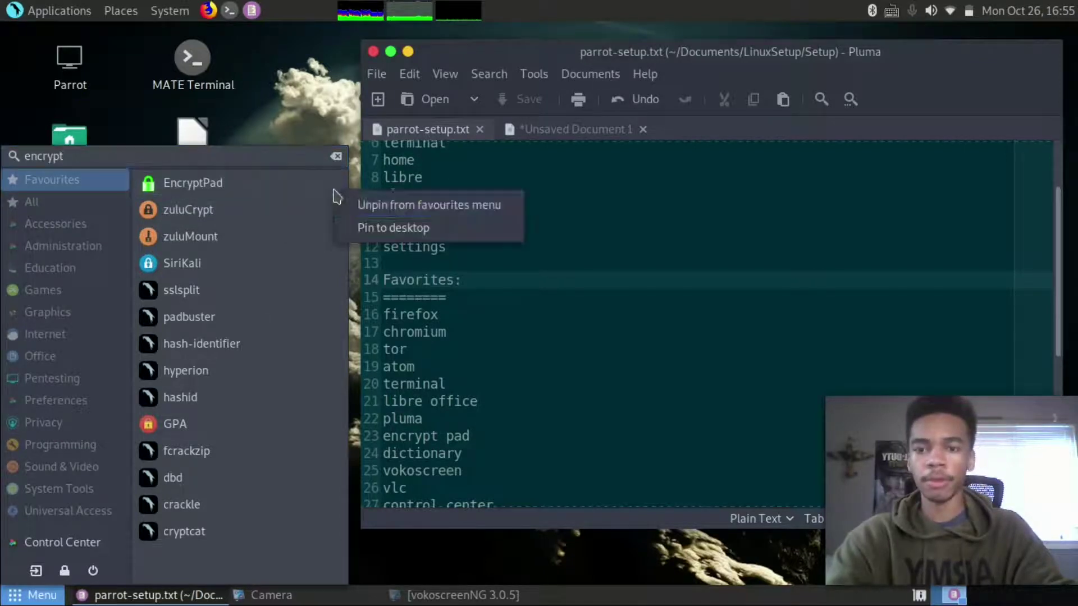
{"action": "key", "text": "Escape"}
{"action": "left_click", "coordinate": [336, 156]}
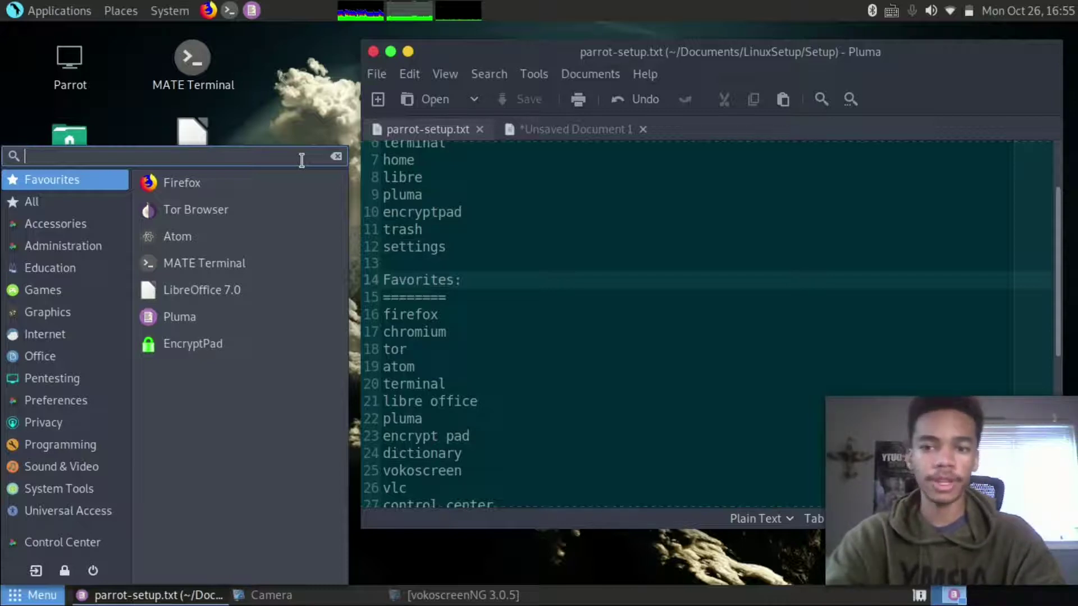
{"action": "type", "text": "s"}
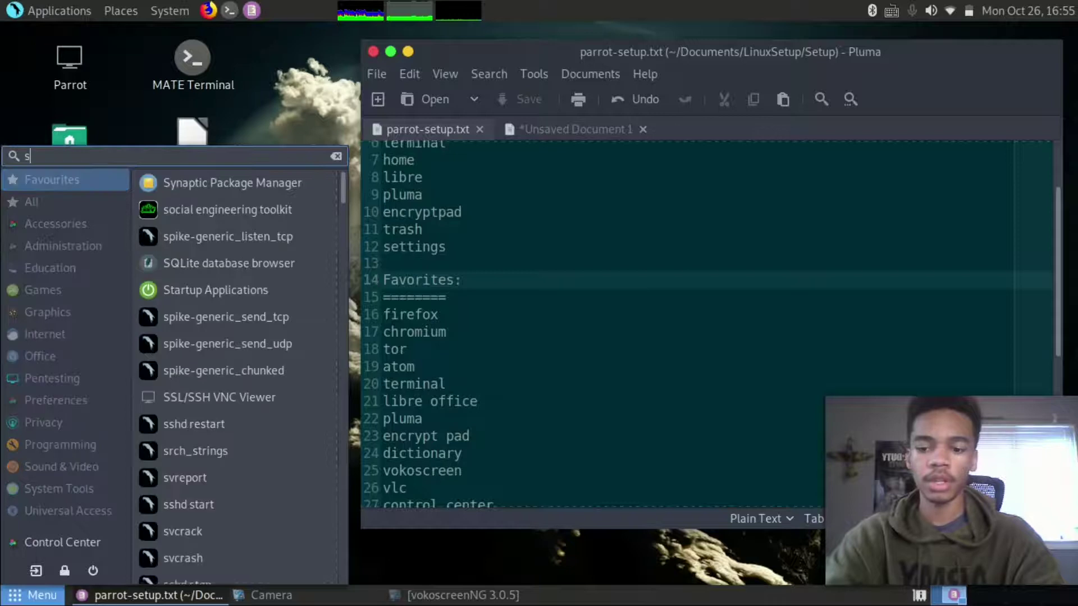
{"action": "type", "text": "e"}
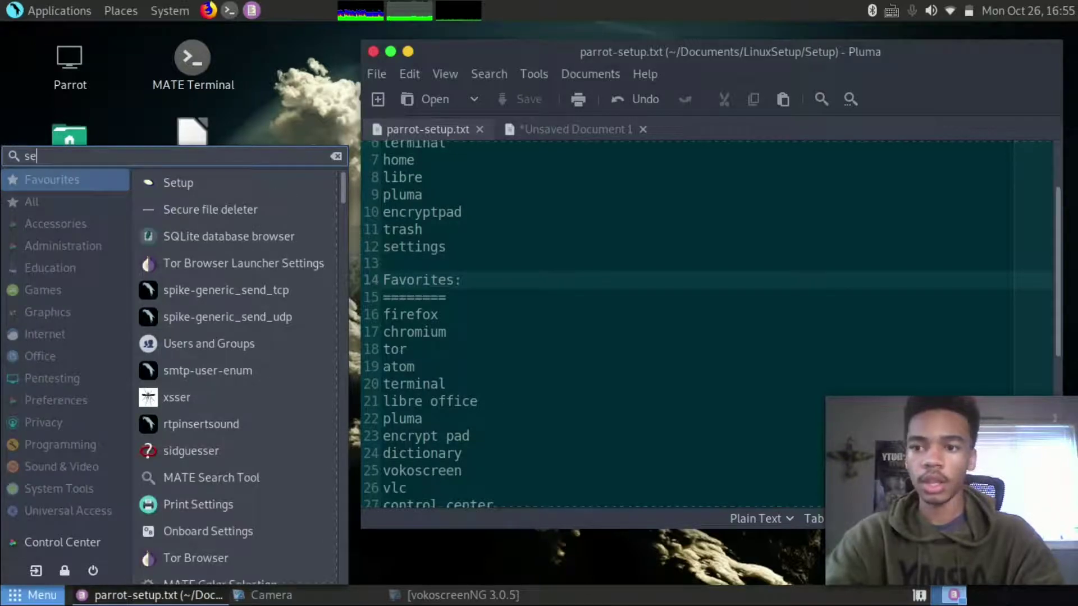
{"action": "key", "text": "BackSpace"}
{"action": "key", "text": "BackSpace"}
Find Control Center by searching the applications for "contr", and pin it to the desktop
{"action": "type", "text": "co"}
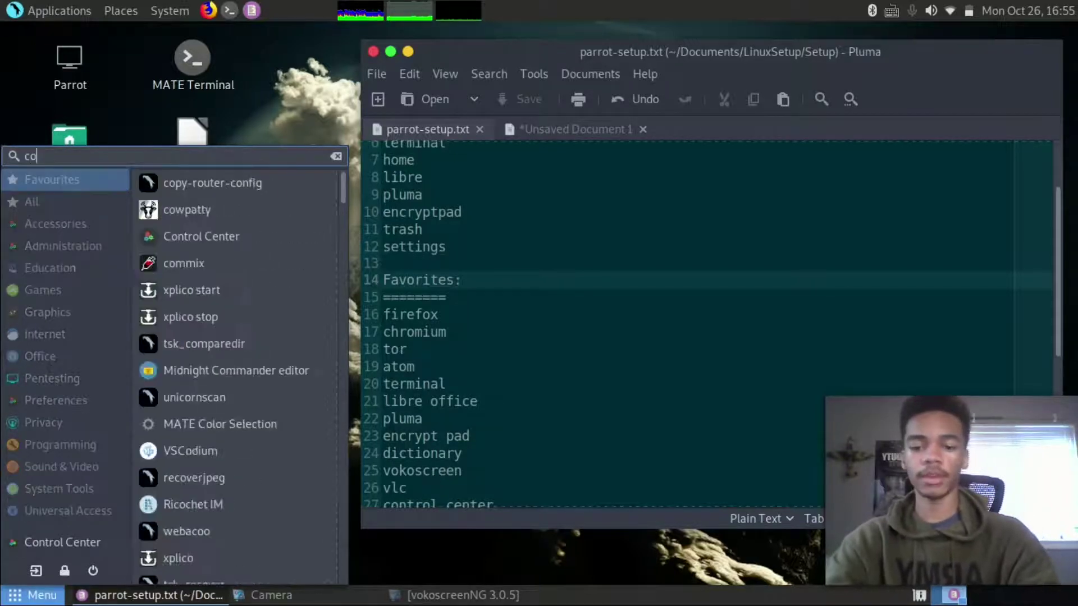
{"action": "type", "text": "ntre"}
{"action": "key", "text": "BackSpace"}
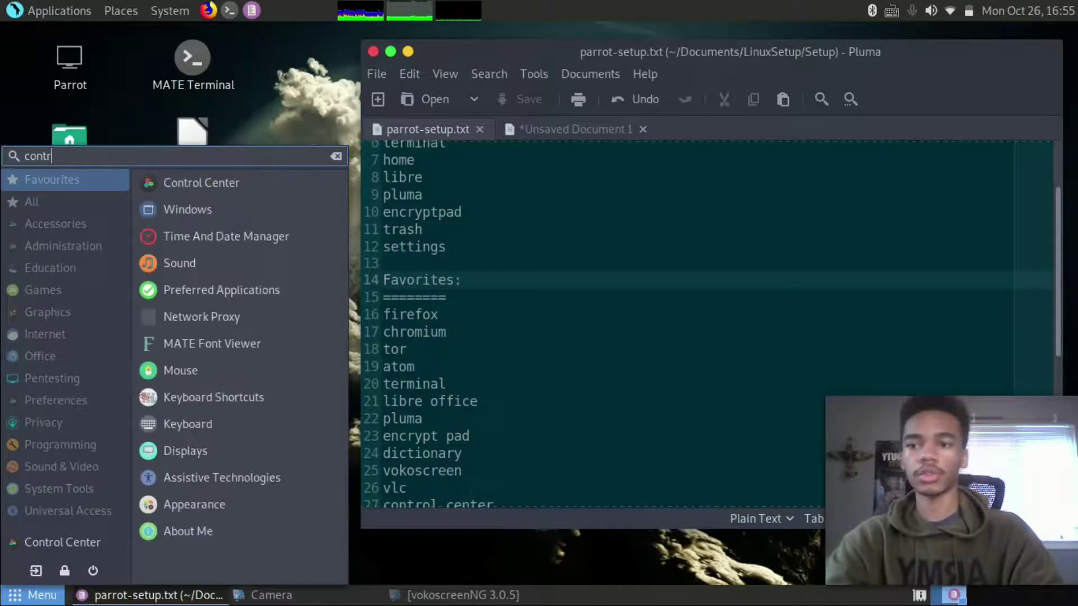
{"action": "right_click", "coordinate": [233, 186]}
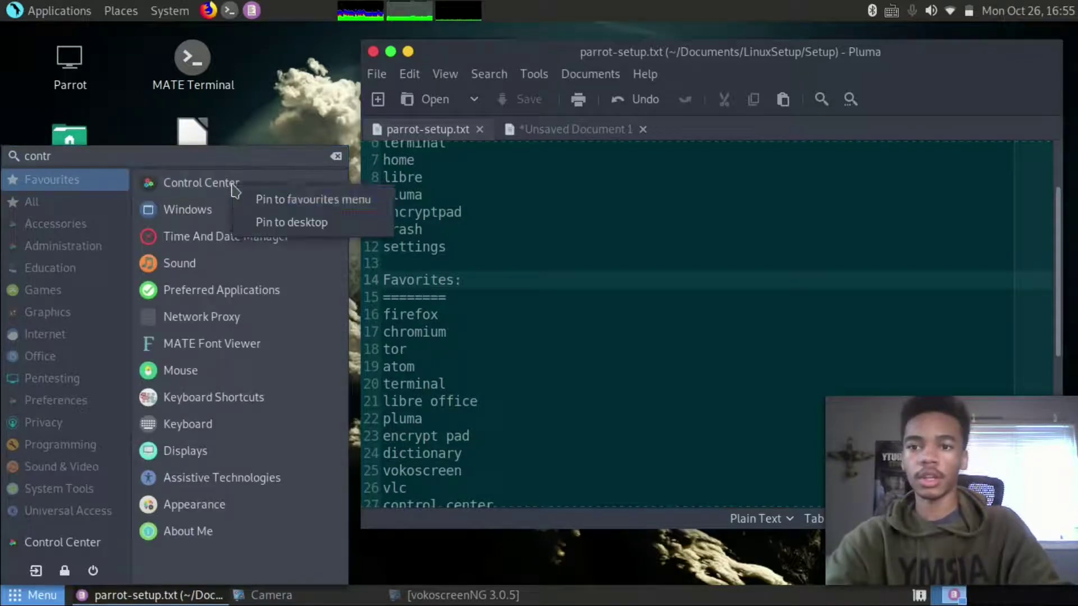
{"action": "left_click", "coordinate": [257, 221]}
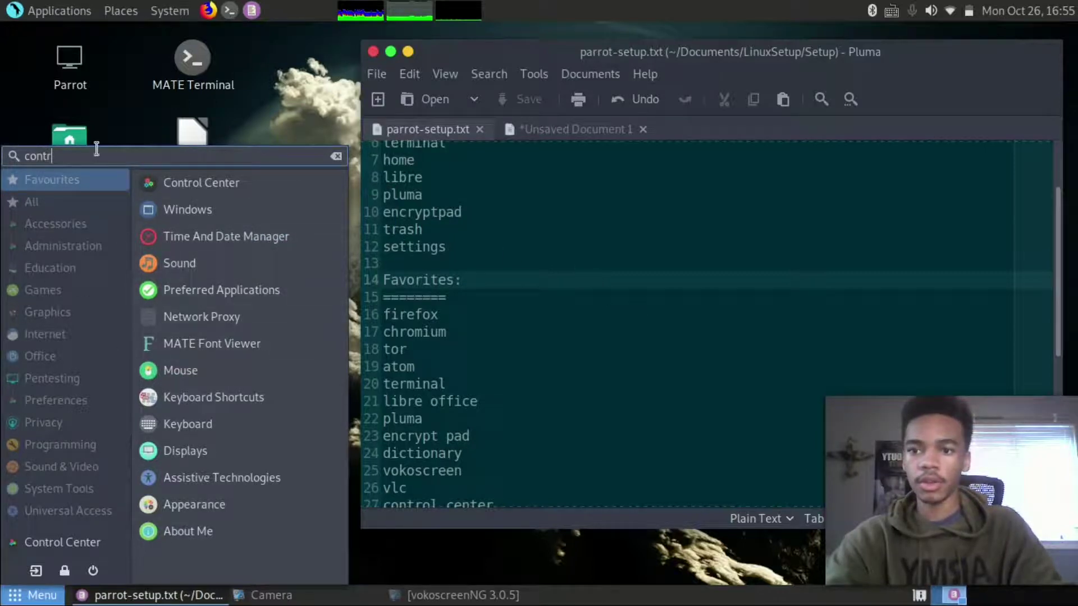
{"action": "left_click", "coordinate": [336, 156]}
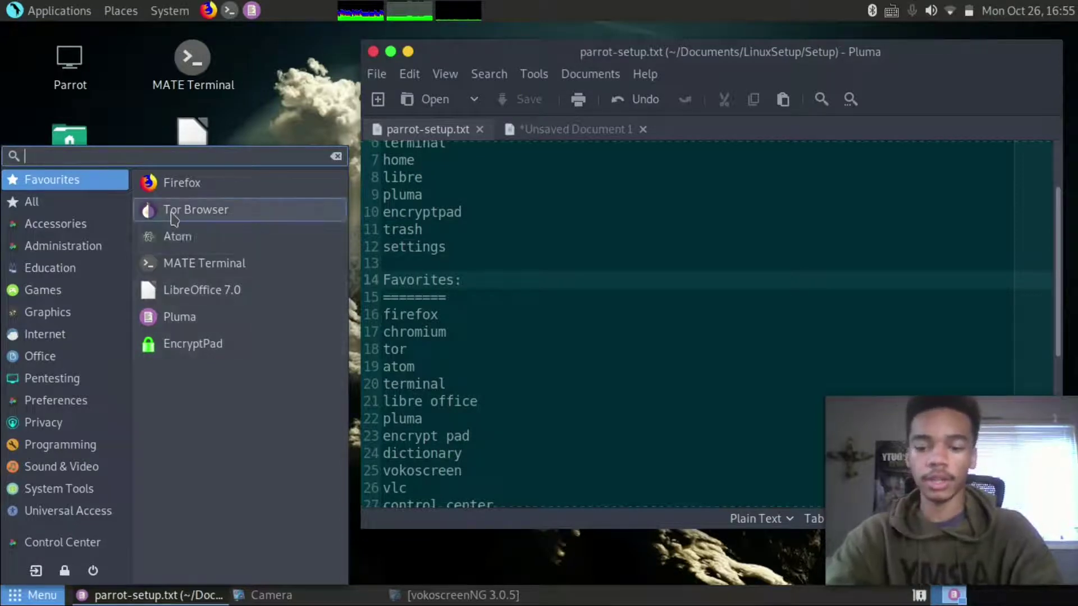
Find MATE Dictionary by searching the applications for "dict", and pin it to the favourites
{"action": "type", "text": "dict"}
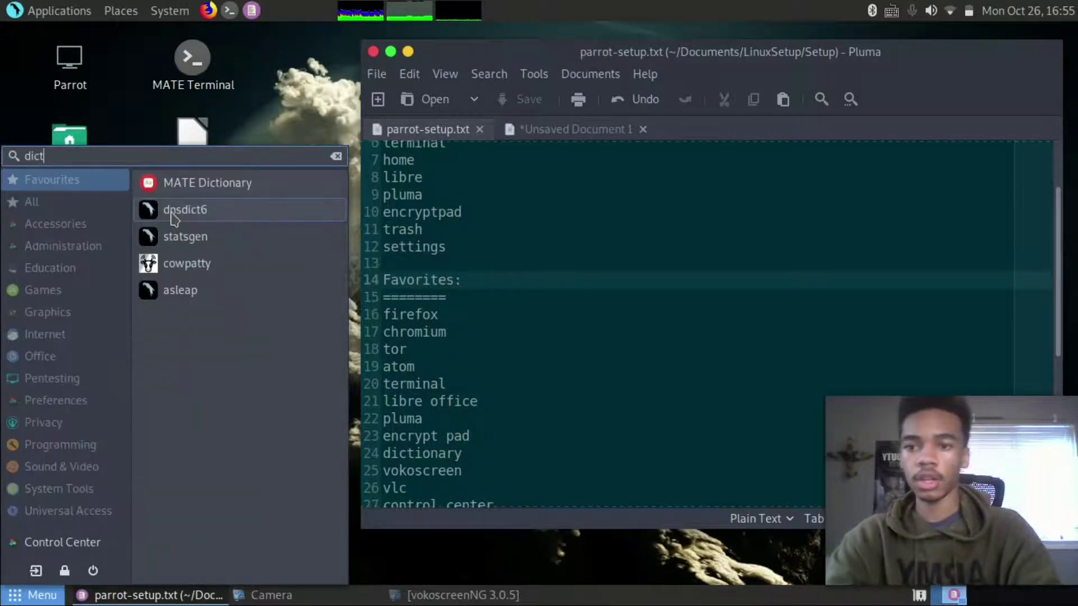
{"action": "right_click", "coordinate": [260, 193]}
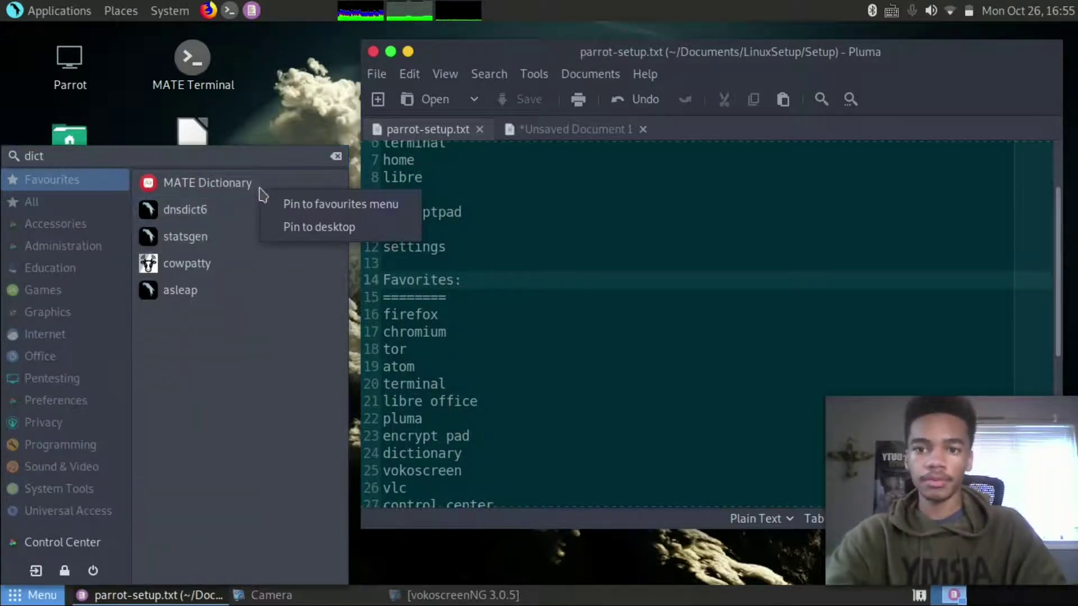
{"action": "left_click", "coordinate": [299, 209]}
{"action": "left_click", "coordinate": [564, 133]}
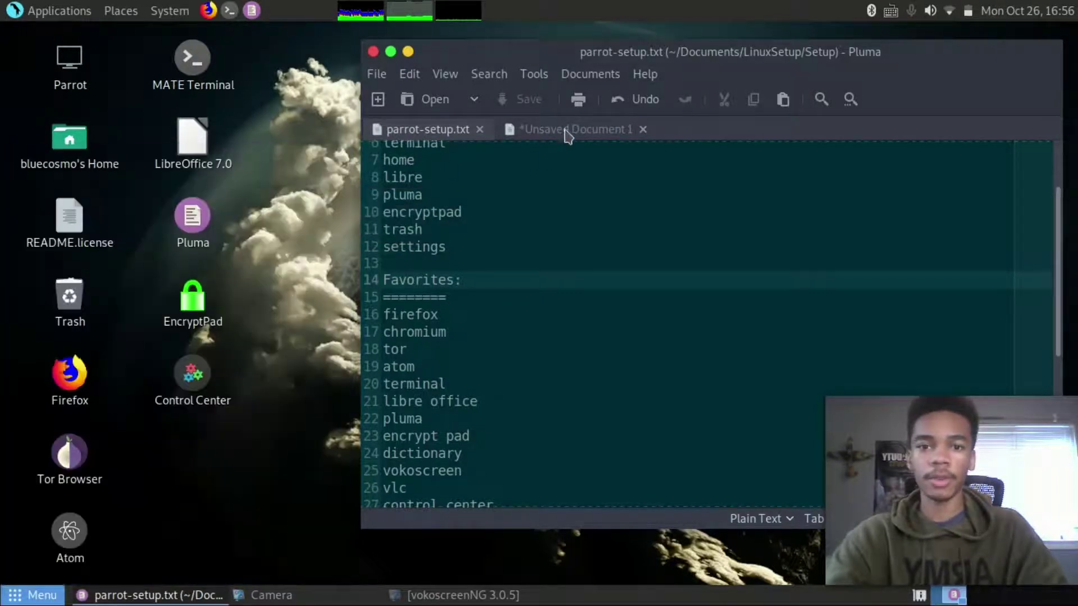
Add "hotkeys" as a new line below "settings" in the unsaved notes document
{"action": "left_click", "coordinate": [561, 135]}
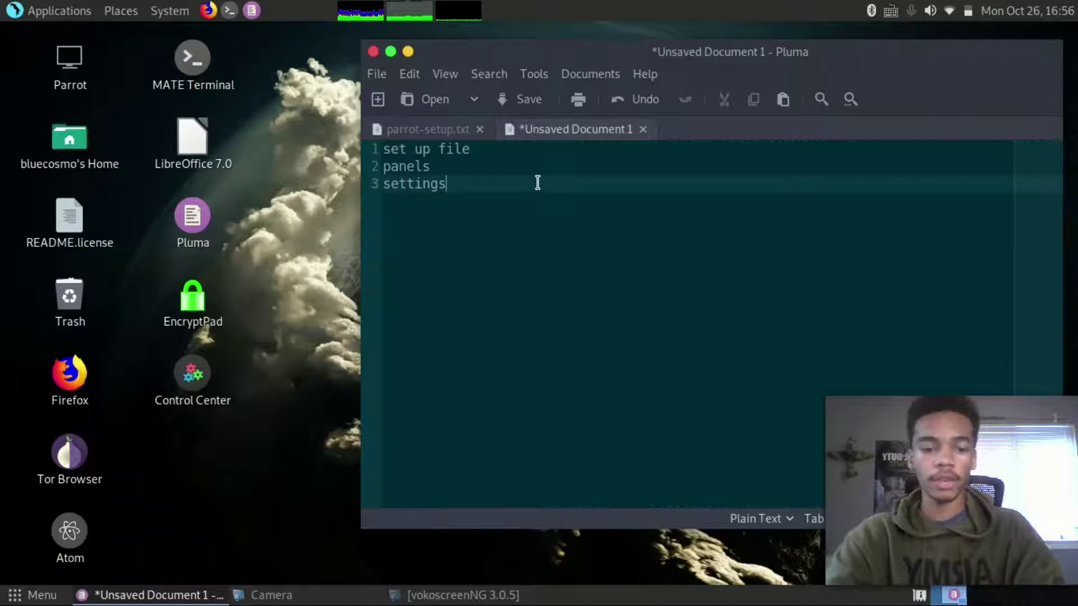
{"action": "key", "text": "Return"}
{"action": "type", "text": "hotkey"}
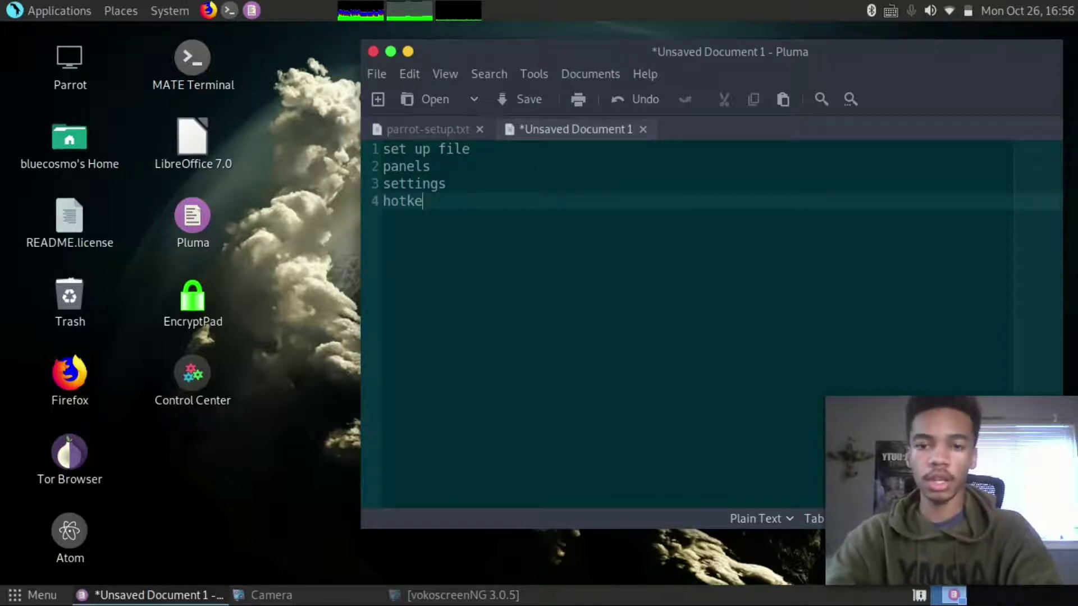
{"action": "key", "text": "BackSpace"}
{"action": "type", "text": "ys"}
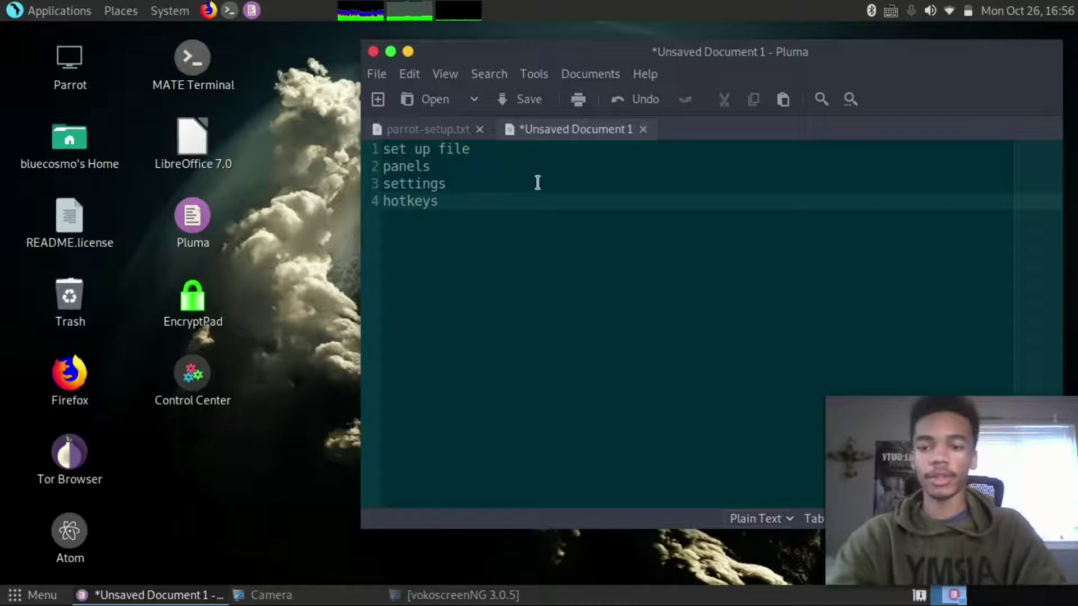
Return to the Favorites list in parrot-setup.txt, and pin vokoscreenNG to the favourites by searching the applications for "voko"
{"action": "left_click", "coordinate": [451, 131]}
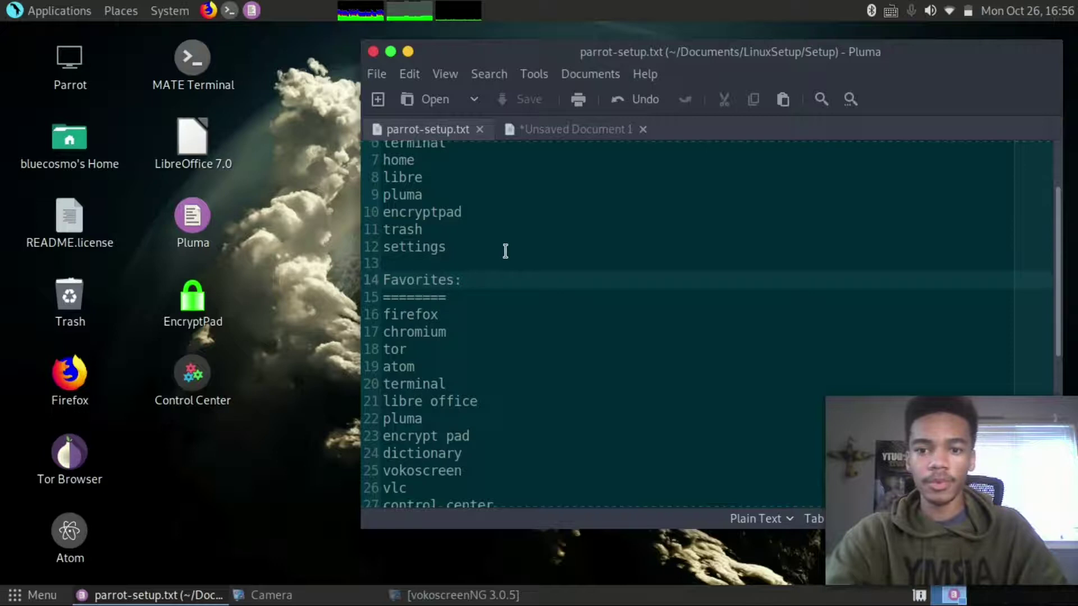
{"action": "scroll", "coordinate": [505, 253], "scroll_direction": "down", "scroll_amount": 2}
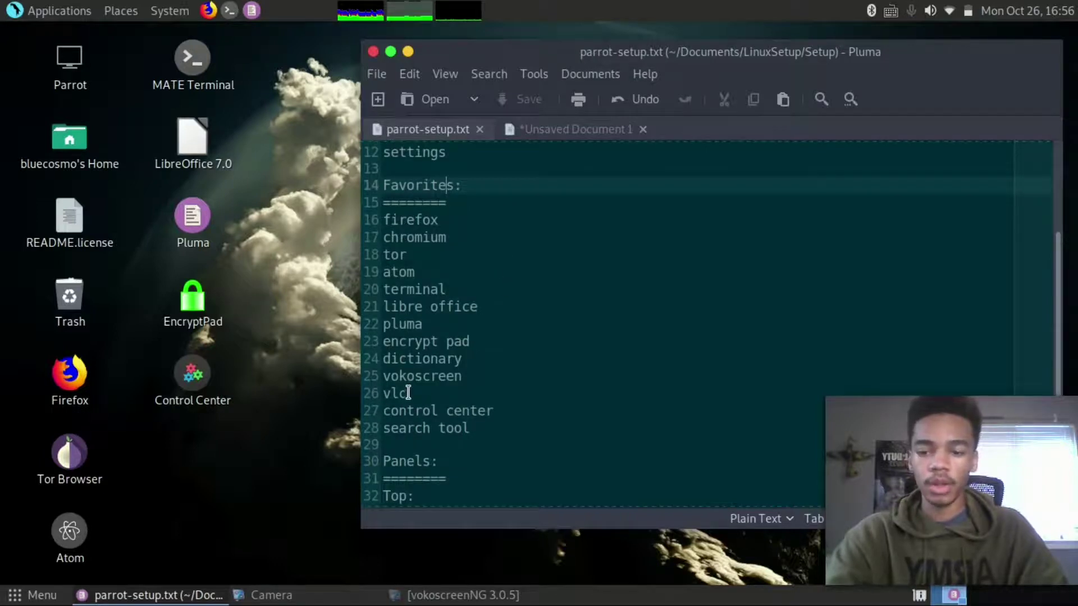
{"action": "key", "text": "super"}
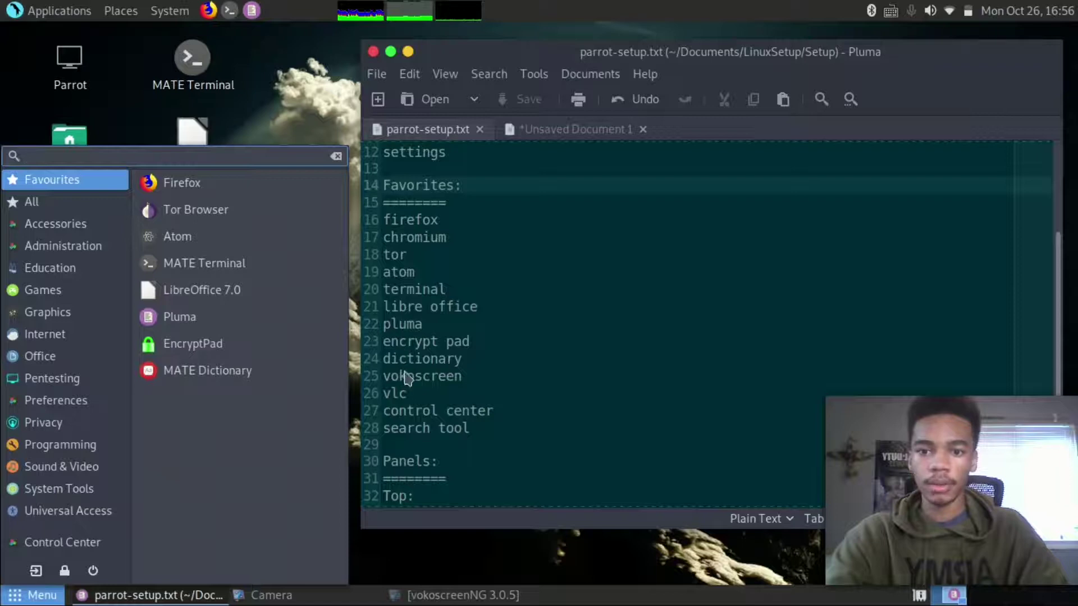
{"action": "type", "text": "voko"}
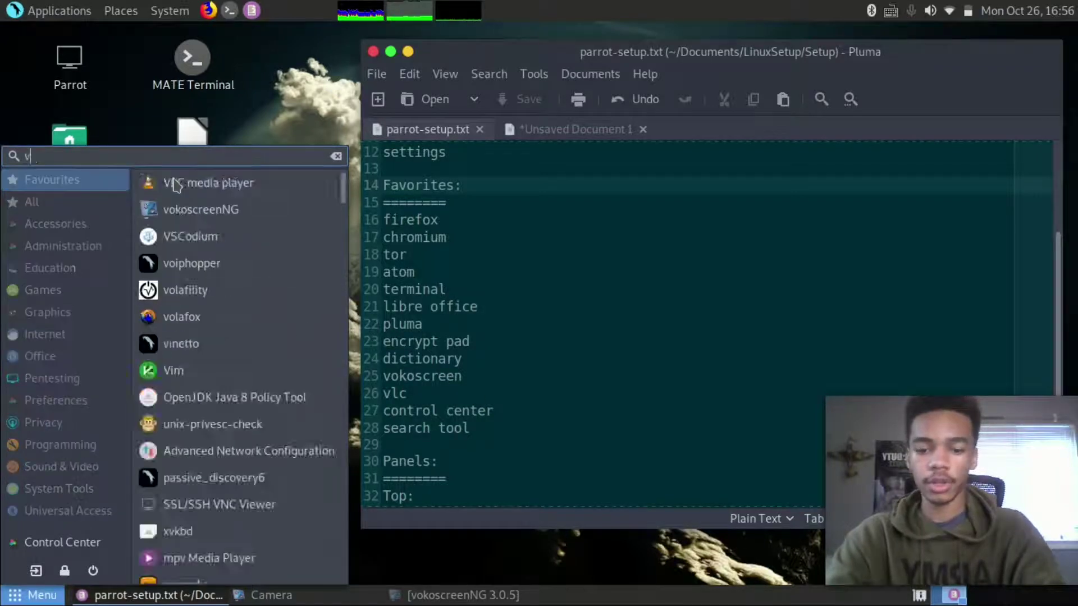
{"action": "right_click", "coordinate": [176, 186]}
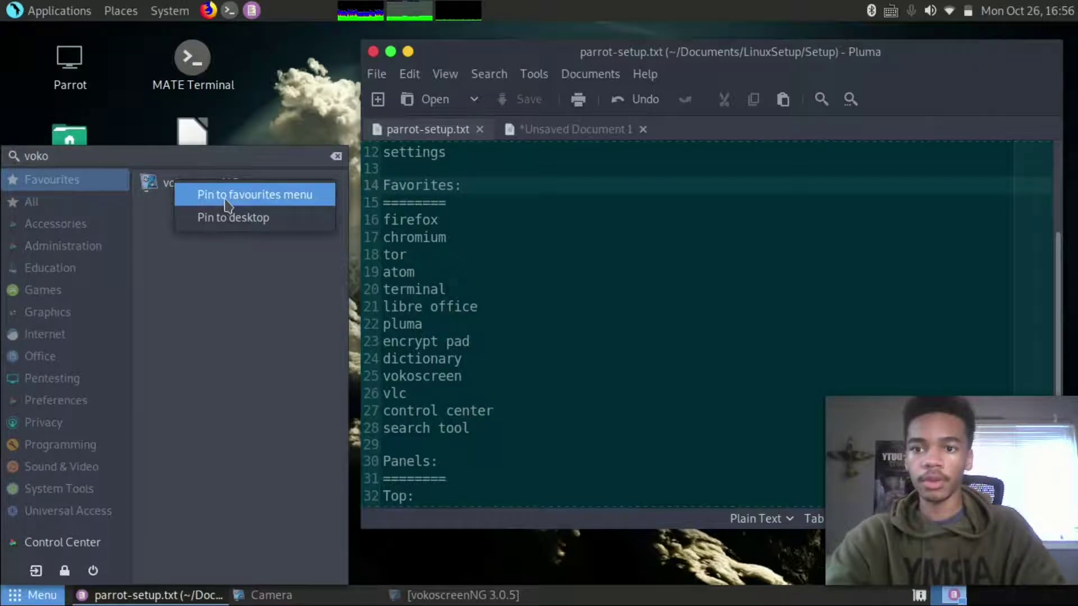
{"action": "left_click", "coordinate": [227, 205]}
{"action": "key", "text": "BackSpace"}
{"action": "key", "text": "BackSpace"}
{"action": "key", "text": "BackSpace"}
{"action": "key", "text": "BackSpace"}
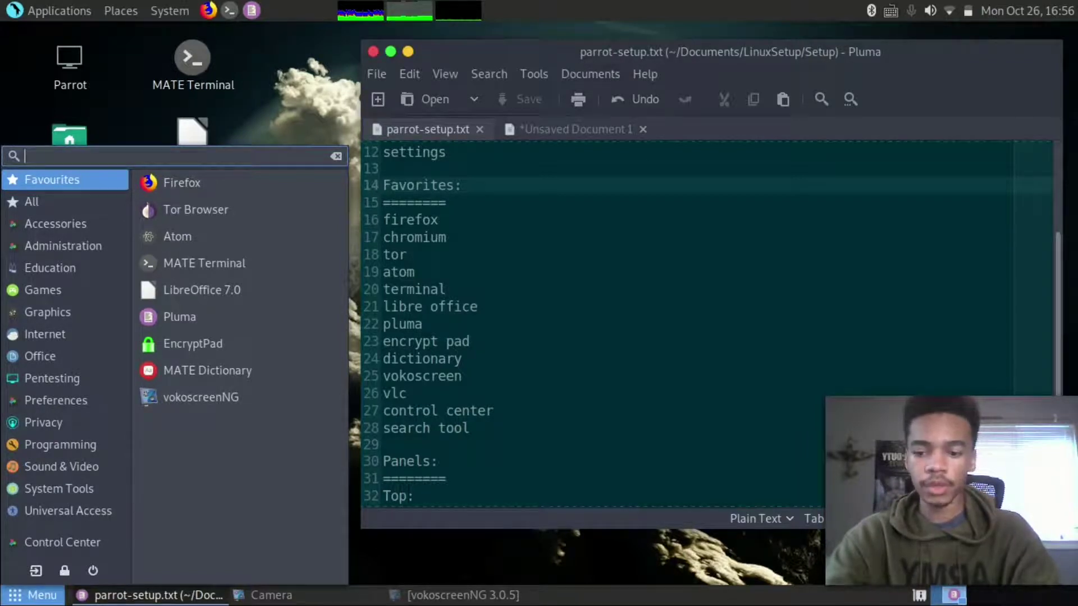
Find VLC media player by searching the applications for "vlc", and pin it to the favourites
{"action": "type", "text": "vlc"}
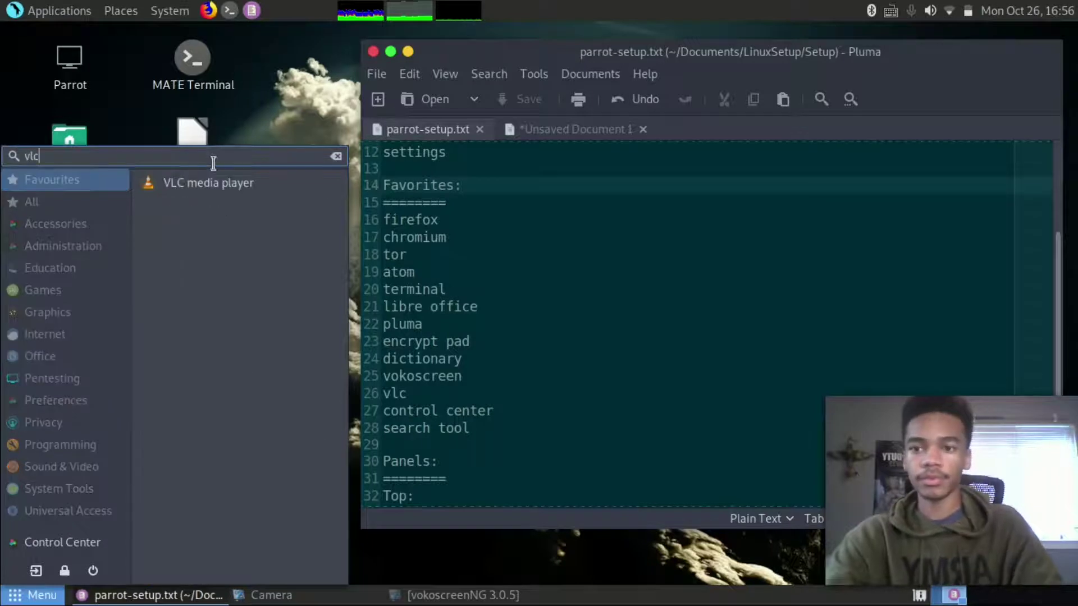
{"action": "right_click", "coordinate": [210, 193]}
{"action": "left_click", "coordinate": [225, 202]}
Replace the application search with "cont" and pin Control Center to the favourites
{"action": "double_click", "coordinate": [206, 157]}
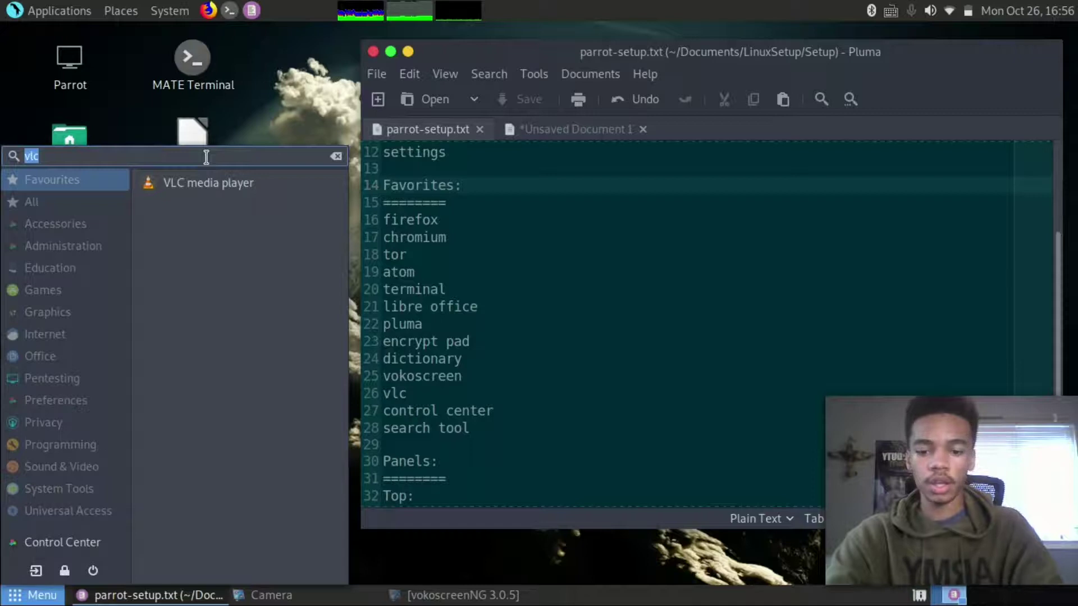
{"action": "type", "text": "cont"}
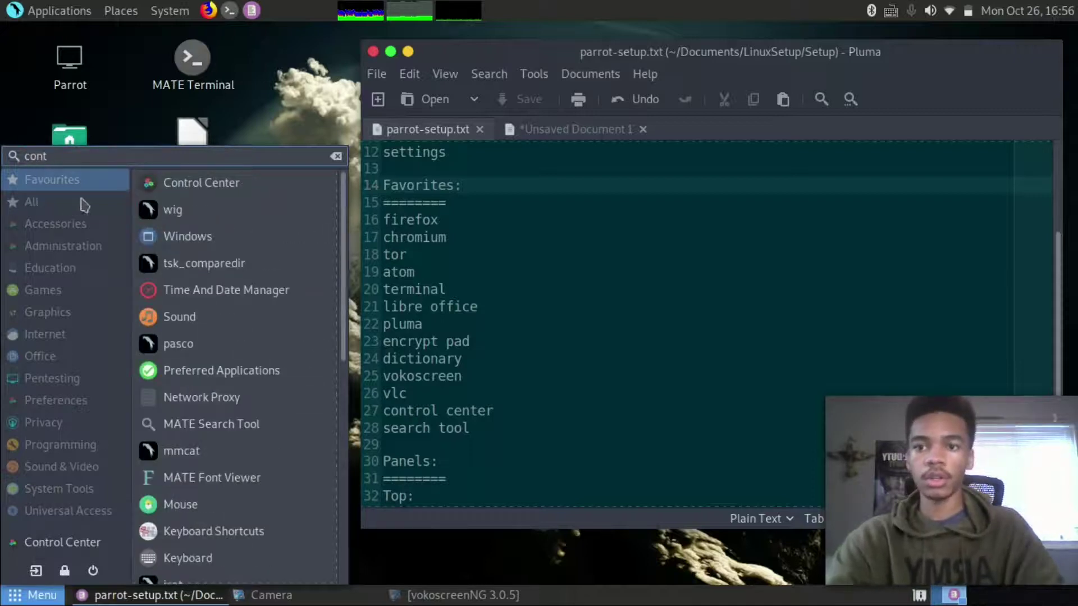
{"action": "right_click", "coordinate": [211, 188]}
{"action": "left_click", "coordinate": [214, 202]}
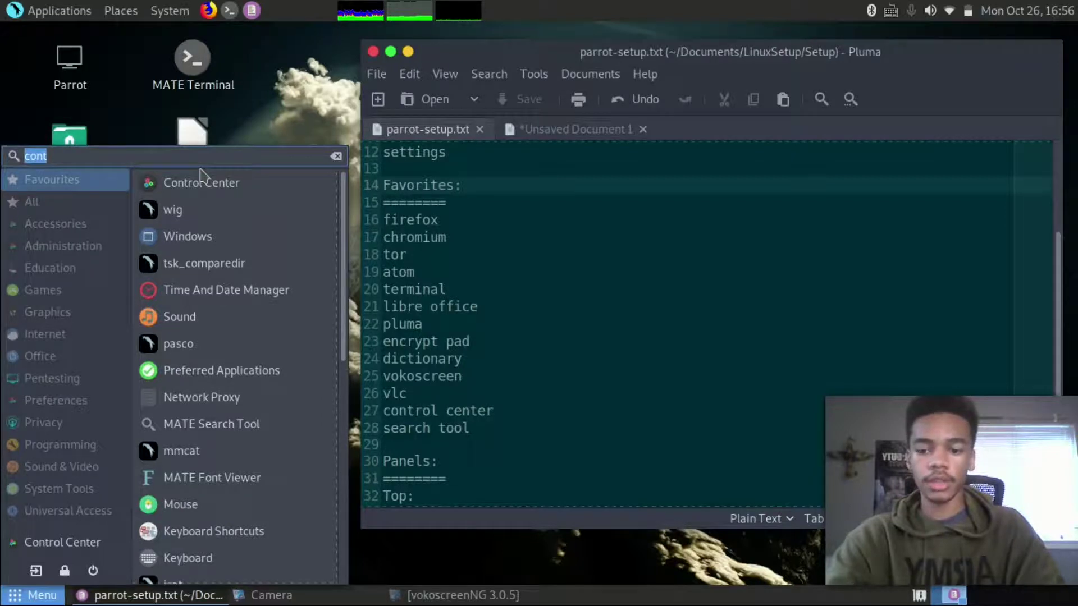
Find MATE Search Tool by searching the applications for "searc", pin it to the favourites, and clear the search
{"action": "type", "text": "searc"}
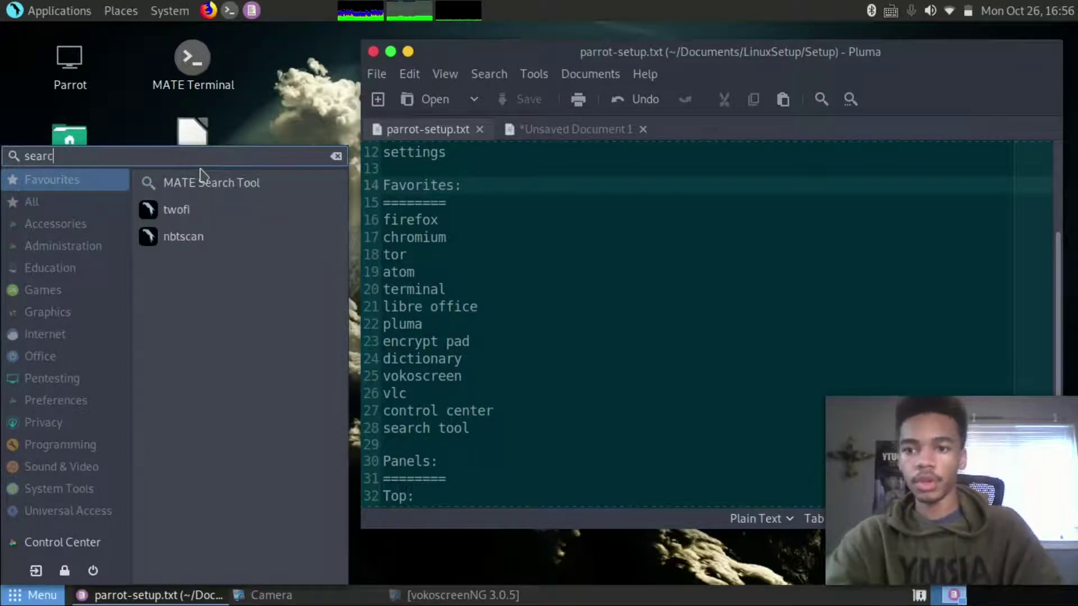
{"action": "right_click", "coordinate": [232, 192]}
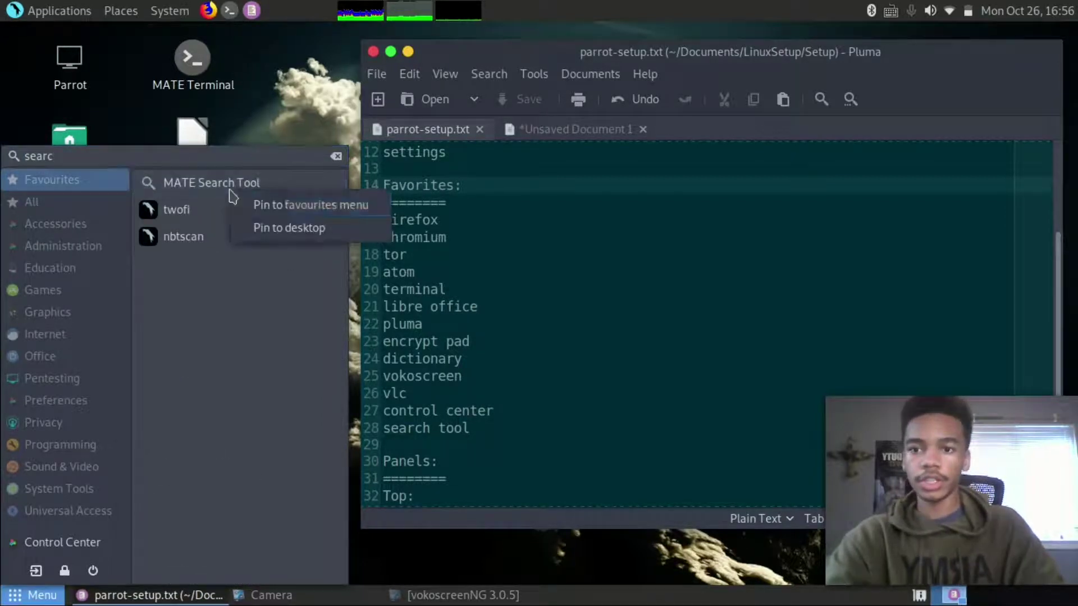
{"action": "left_click", "coordinate": [256, 208]}
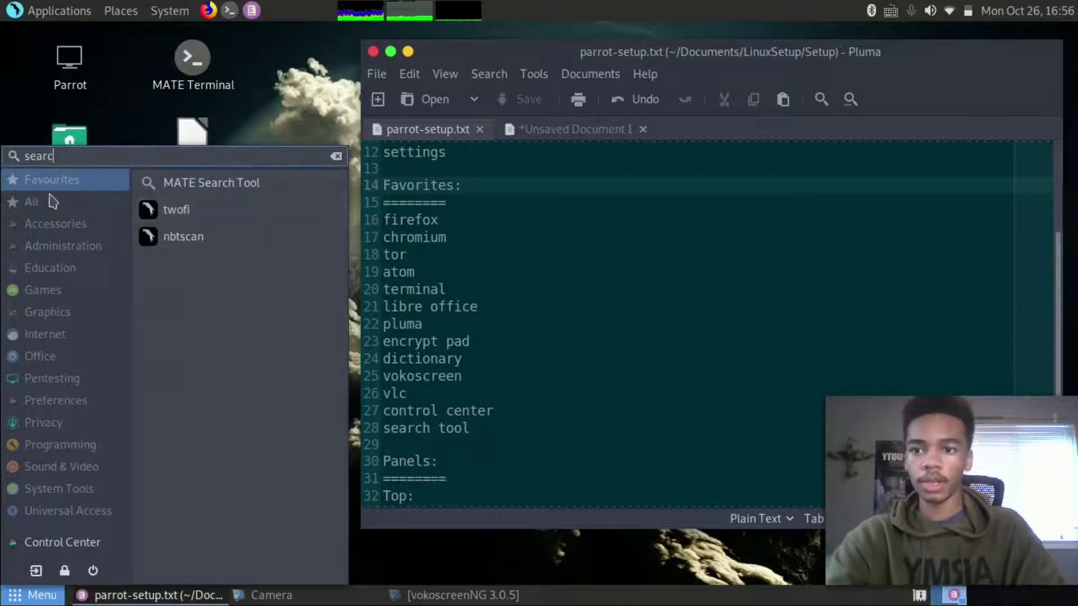
{"action": "key", "text": "ctrl+a"}
{"action": "key", "text": "BackSpace"}
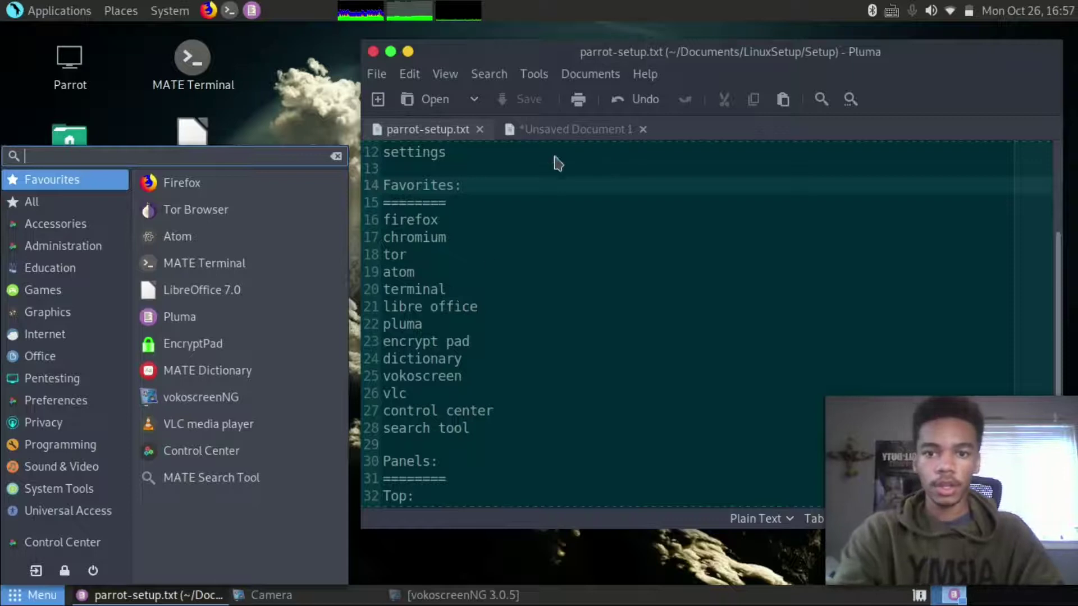
Delete the "panels" line from the unsaved document, return to parrot-setup.txt, and minimise the editor window
{"action": "left_click", "coordinate": [718, 281]}
{"action": "scroll", "coordinate": [551, 225], "scroll_direction": "up", "scroll_amount": 4}
{"action": "scroll", "coordinate": [512, 325], "scroll_direction": "down", "scroll_amount": 8}
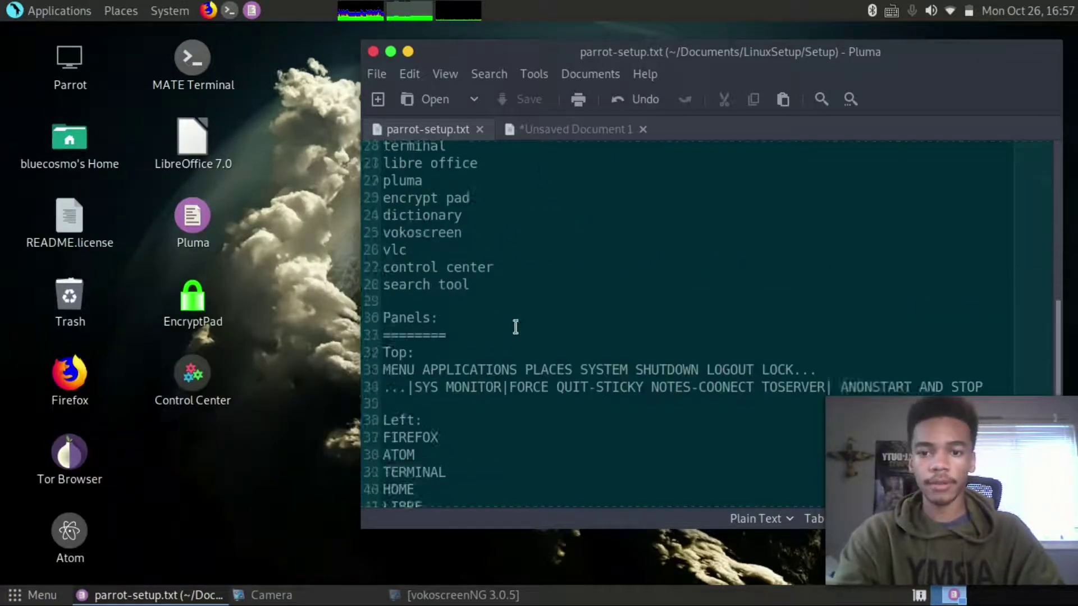
{"action": "left_click", "coordinate": [578, 129]}
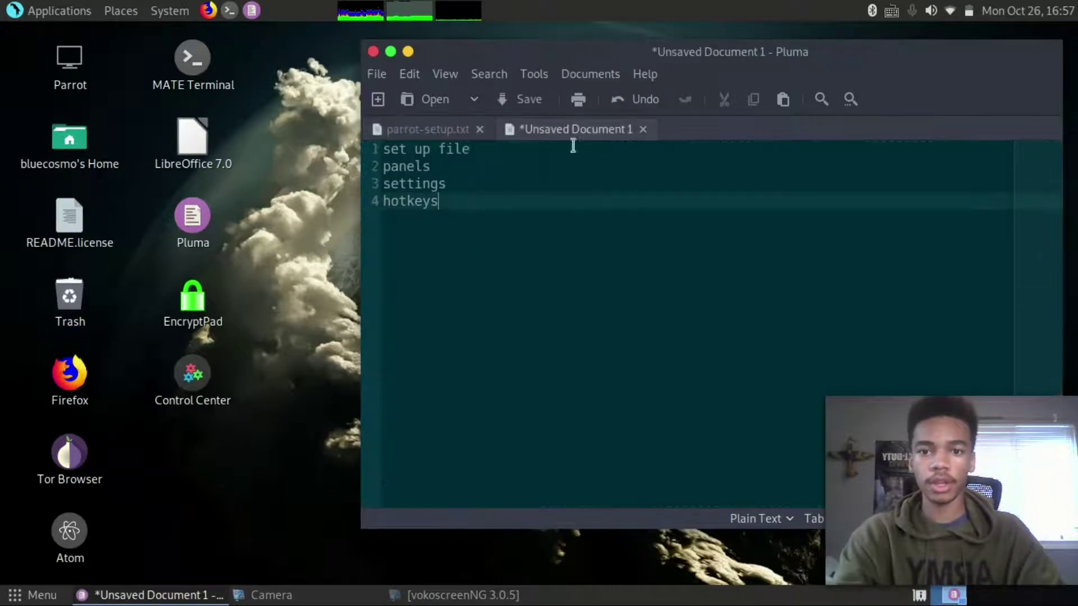
{"action": "double_click", "coordinate": [395, 164]}
{"action": "key", "text": "Delete"}
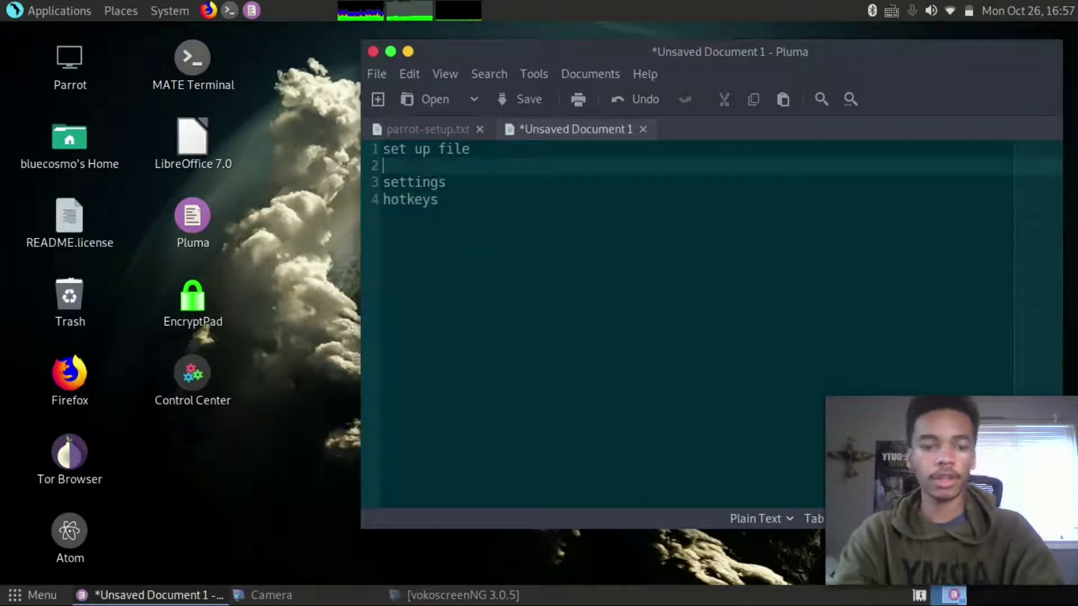
{"action": "key", "text": "Delete"}
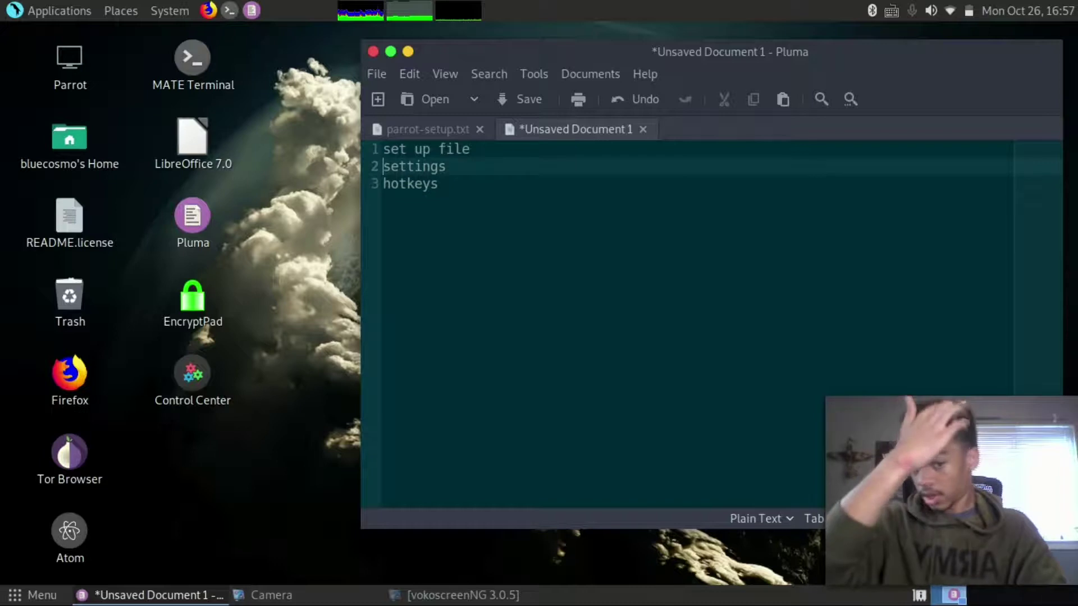
{"action": "left_click", "coordinate": [441, 129]}
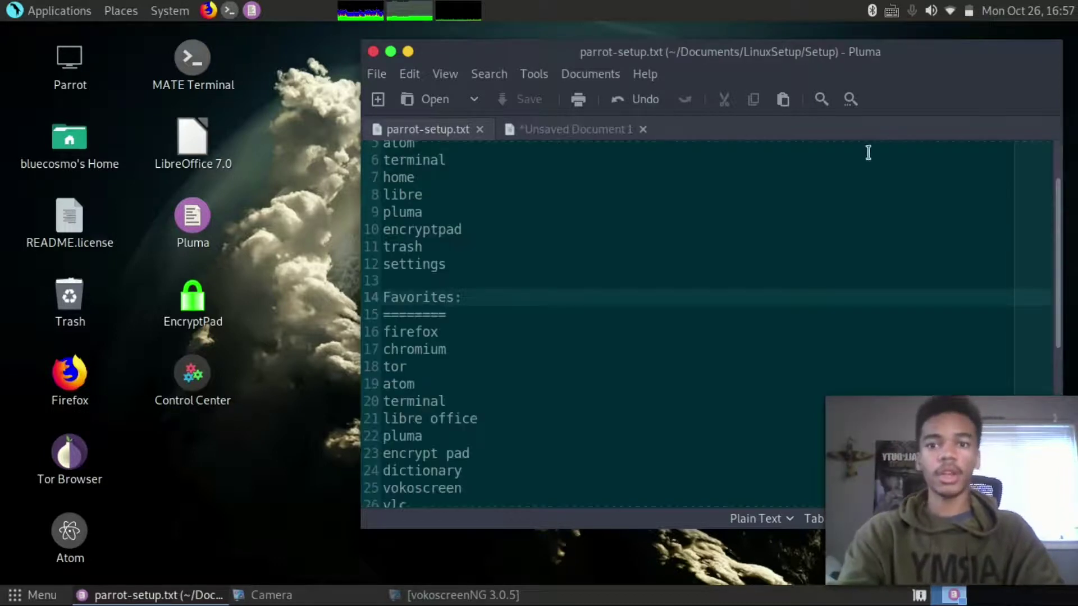
{"action": "left_click", "coordinate": [408, 51]}
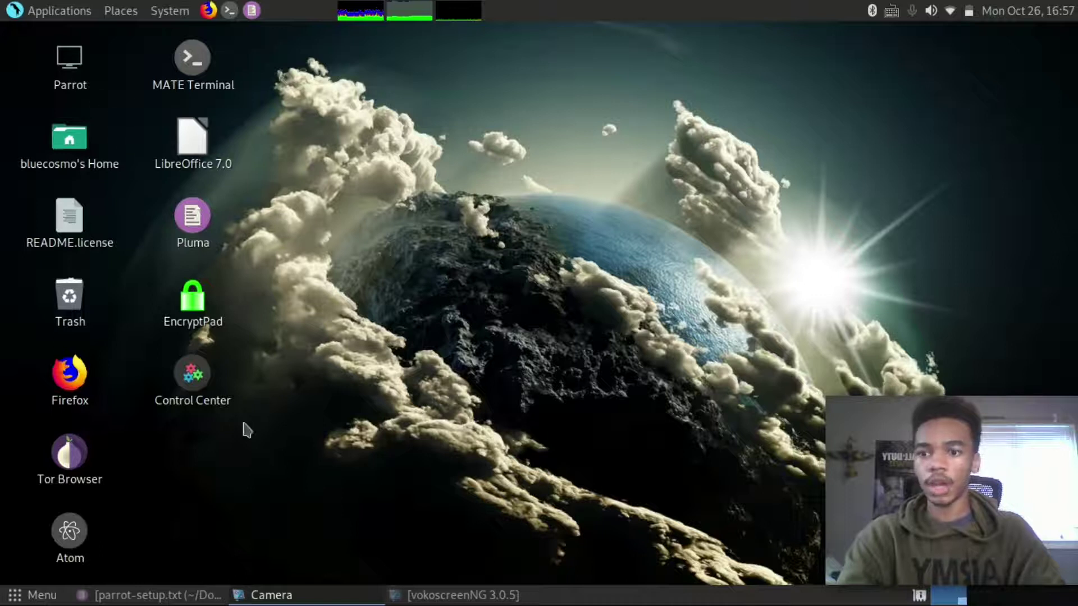
Open the Control Center from the favourites, look through its settings groups, and minimise it
{"action": "left_click", "coordinate": [16, 597]}
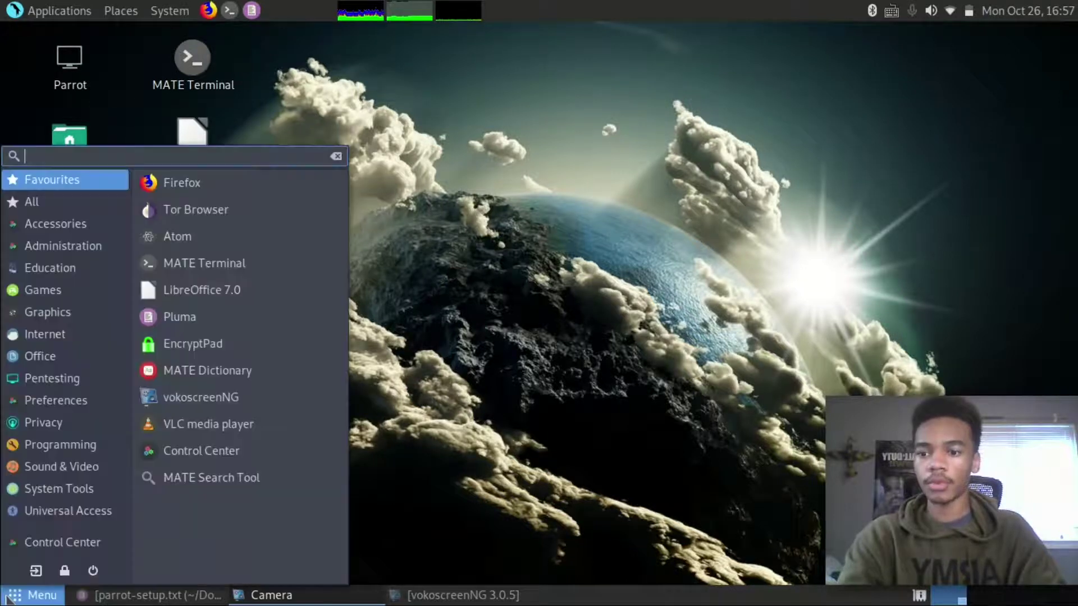
{"action": "left_click", "coordinate": [212, 457]}
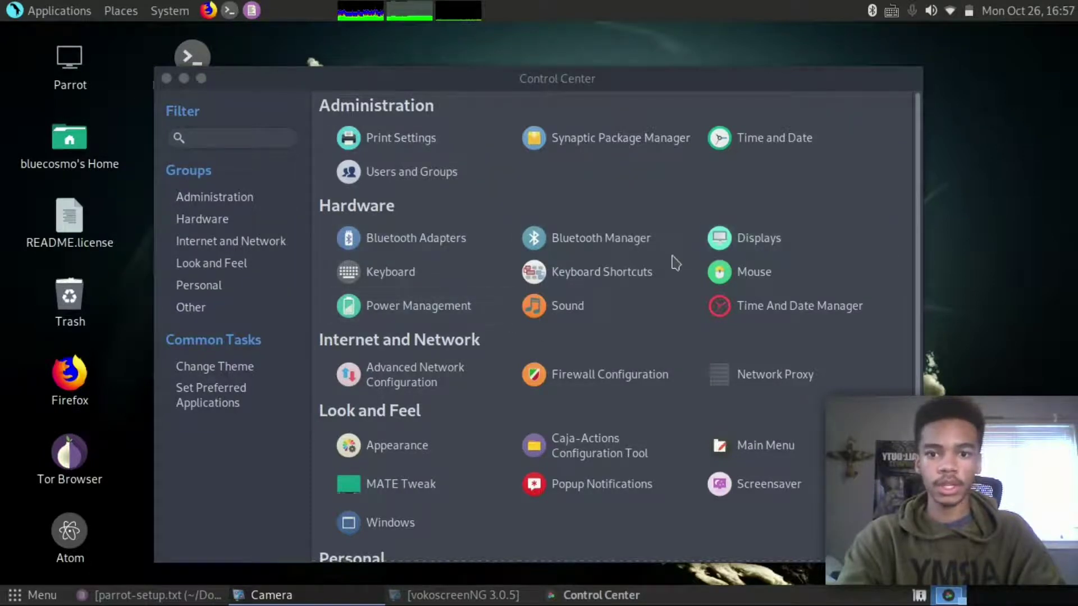
{"action": "scroll", "coordinate": [676, 263], "scroll_direction": "down", "scroll_amount": 2}
{"action": "scroll", "coordinate": [645, 262], "scroll_direction": "up", "scroll_amount": 1}
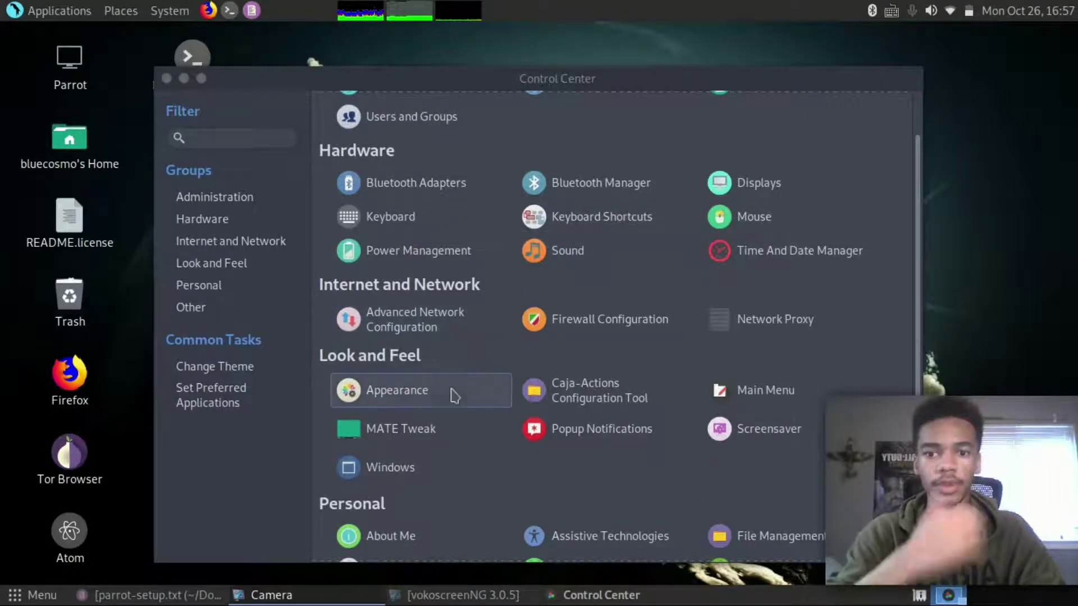
{"action": "scroll", "coordinate": [629, 365], "scroll_direction": "down", "scroll_amount": 1}
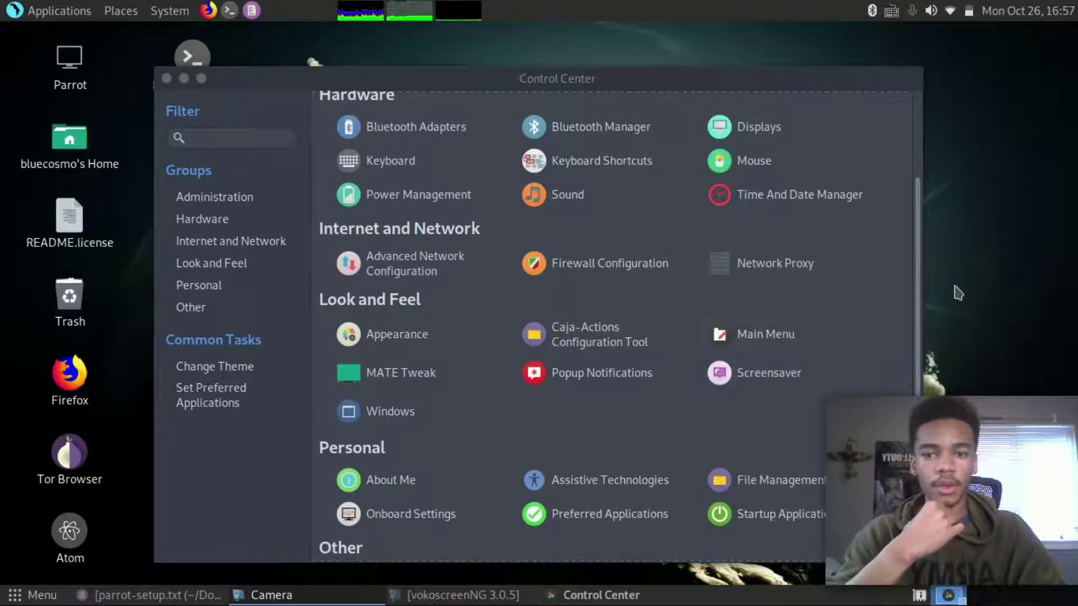
{"action": "left_click", "coordinate": [201, 78]}
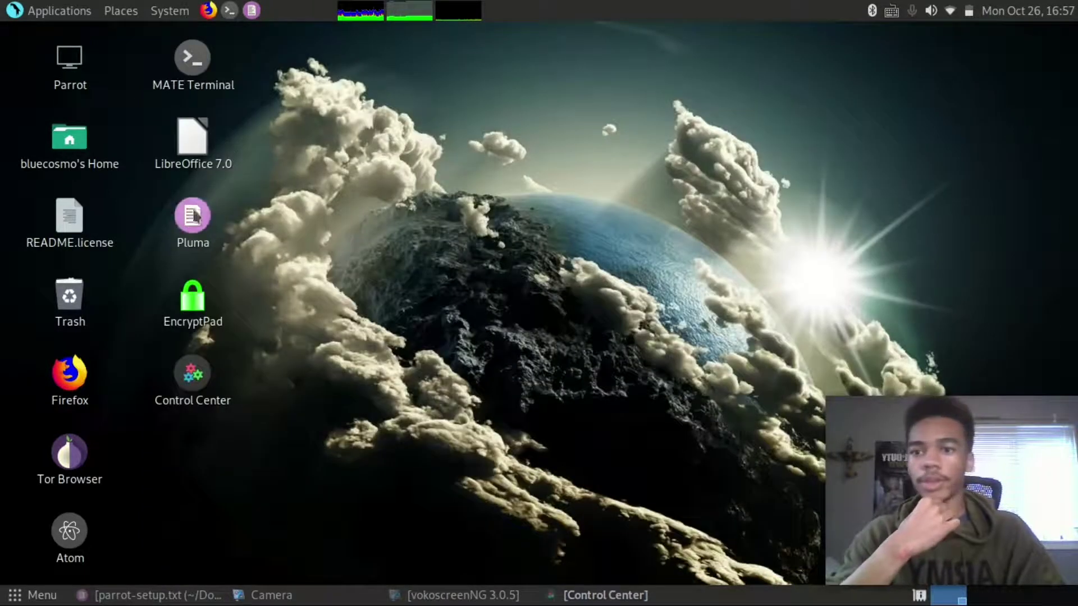
Move the Firefox and Tor Browser icons side by side into a new row near the bottom of the desktop
{"action": "left_click_drag", "start_coordinate": [67, 393], "coordinate": [256, 505]}
{"action": "left_click", "coordinate": [100, 465]}
{"action": "left_click_drag", "start_coordinate": [100, 465], "coordinate": [319, 505]}
{"action": "left_click", "coordinate": [374, 518]}
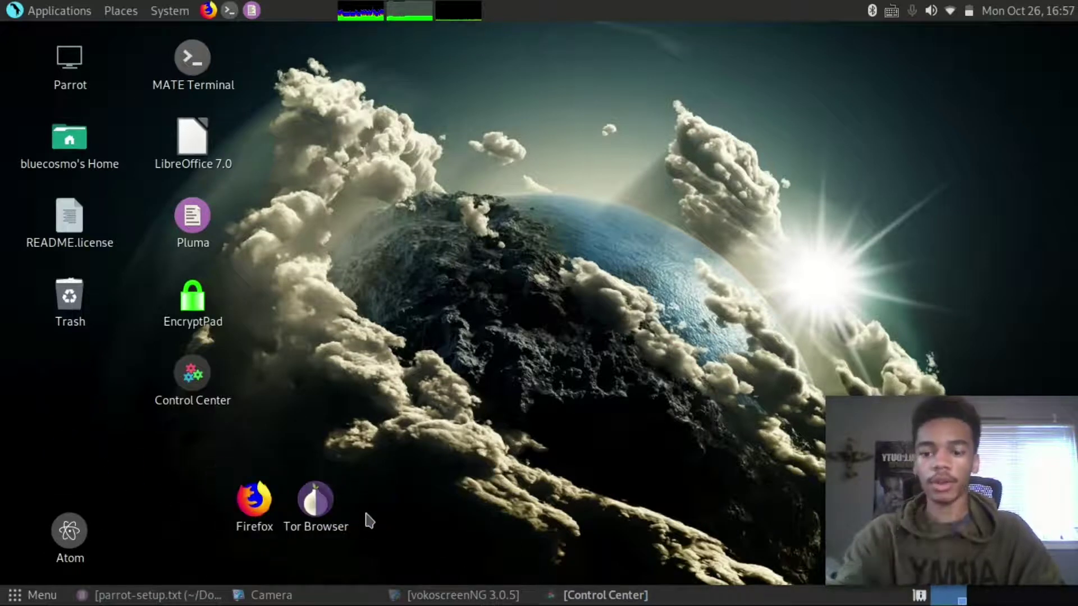
Bring parrot-setup.txt back in front, shift its window away from the desktop icons, and show its Desktop list
{"action": "key", "text": "alt+Tab"}
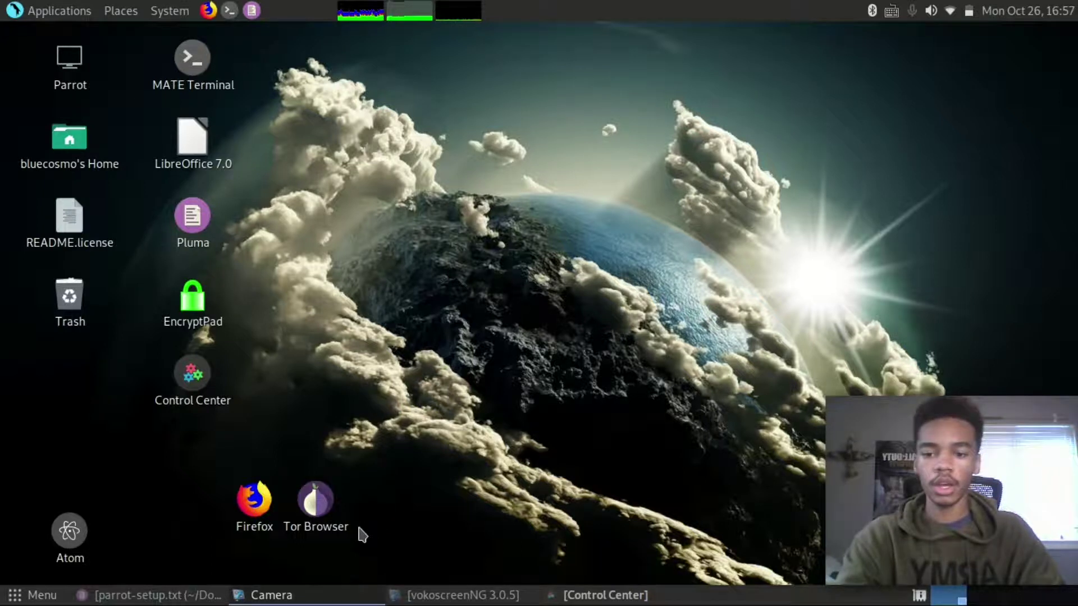
{"action": "key", "text": "alt+Tab"}
{"action": "key", "text": "alt+Tab"}
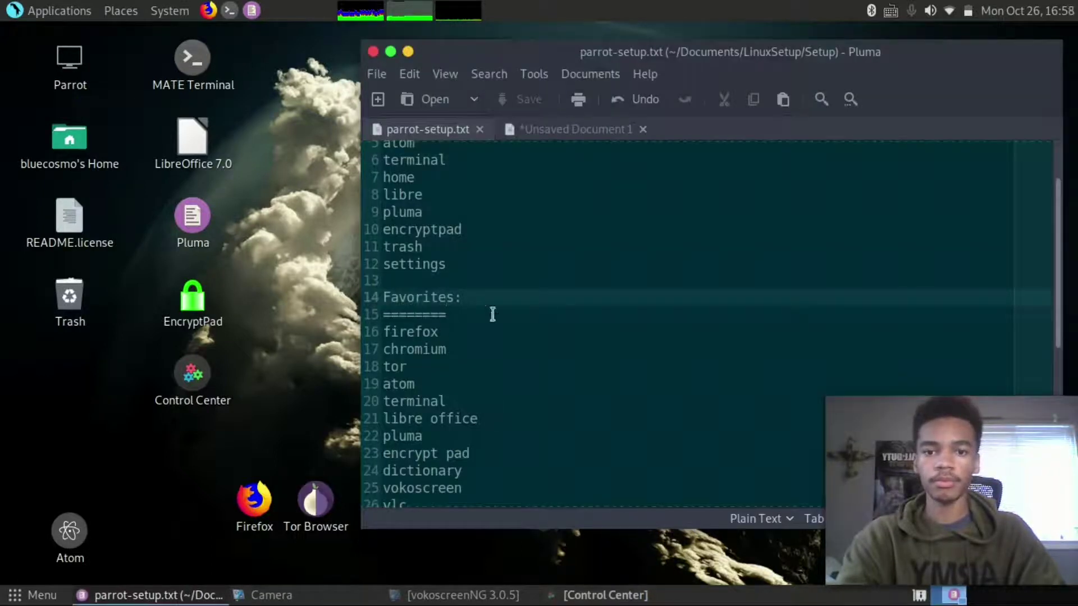
{"action": "left_click_drag", "start_coordinate": [774, 68], "coordinate": [827, 51]}
{"action": "scroll", "coordinate": [700, 253], "scroll_direction": "up", "scroll_amount": 2}
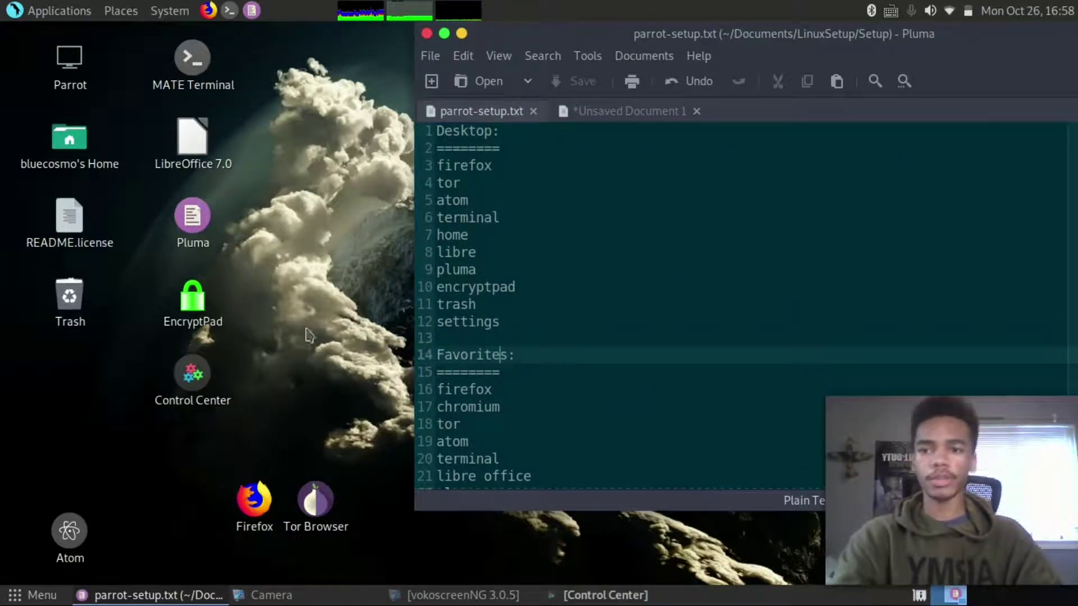
Rename the Tor Browser desktop icon as Tor, and place the Atom icon beside it in the new row
{"action": "right_click", "coordinate": [314, 508]}
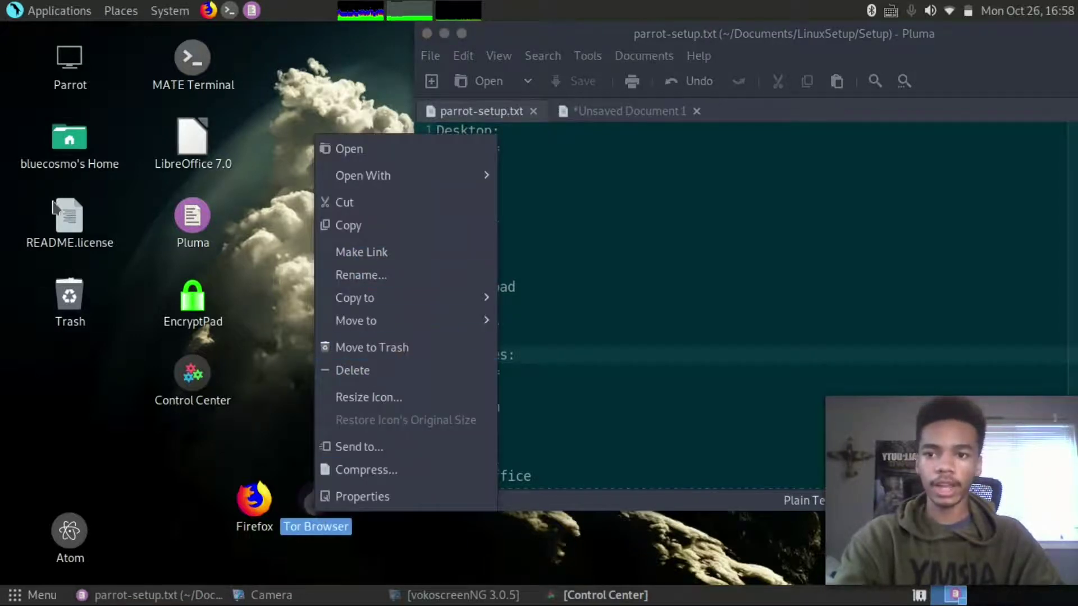
{"action": "left_click", "coordinate": [54, 209]}
{"action": "right_click", "coordinate": [311, 503]}
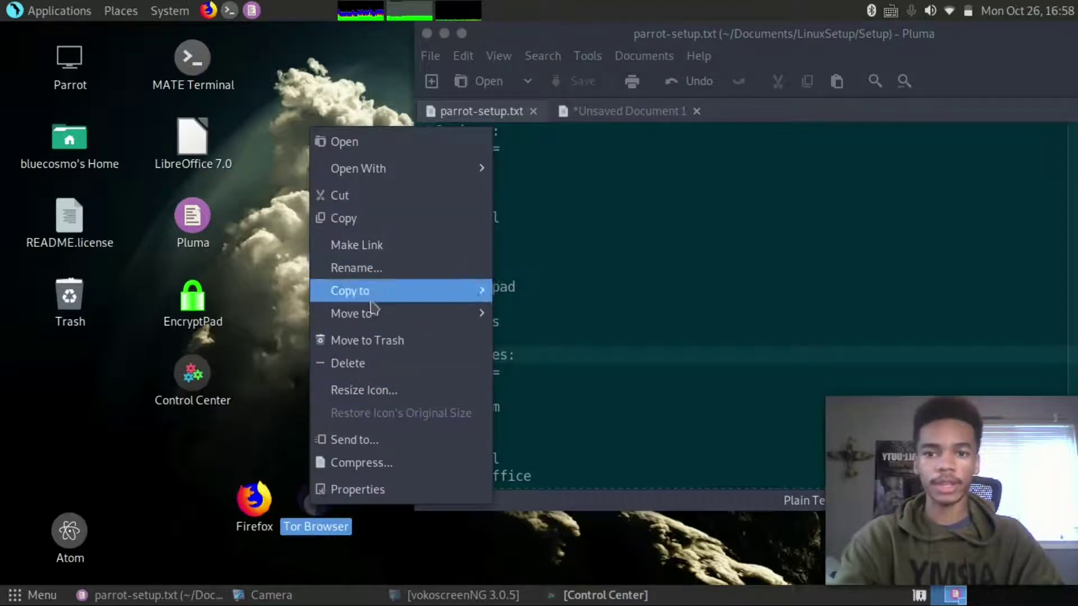
{"action": "left_click", "coordinate": [350, 270]}
{"action": "type", "text": "T"}
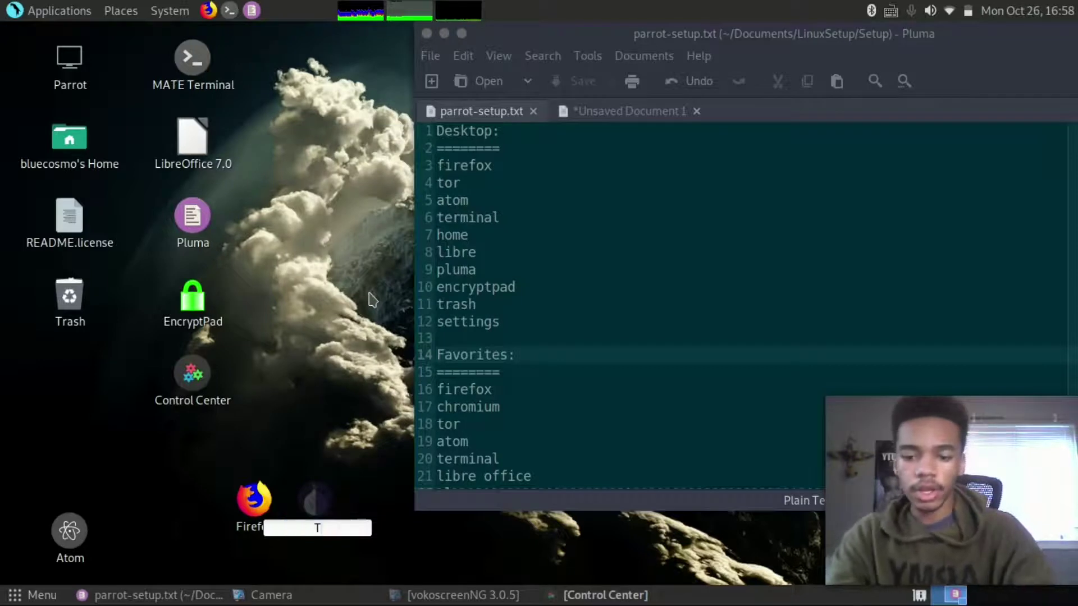
{"action": "type", "text": "or"}
{"action": "key", "text": "Return"}
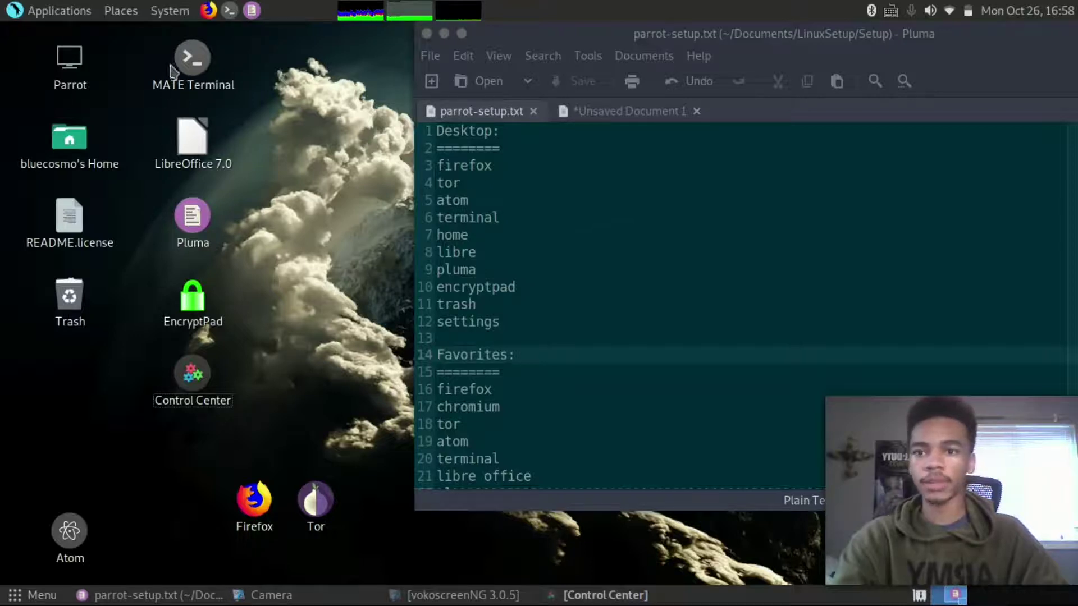
{"action": "left_click_drag", "start_coordinate": [70, 531], "coordinate": [378, 505]}
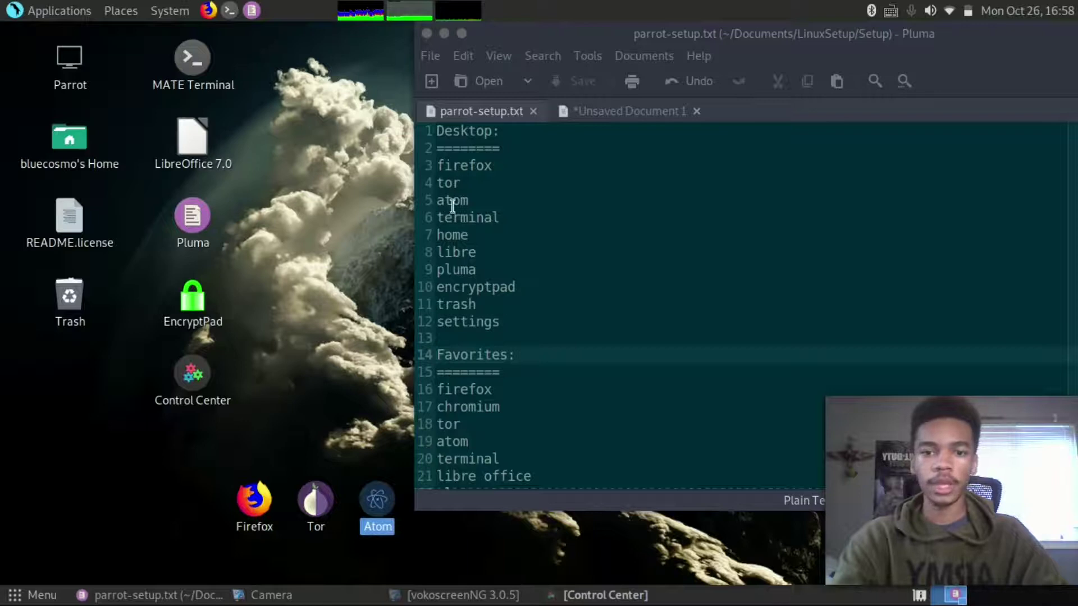
Rename the MATE Terminal desktop icon as Terminal and move it down beside the Atom icon
{"action": "right_click", "coordinate": [190, 64]}
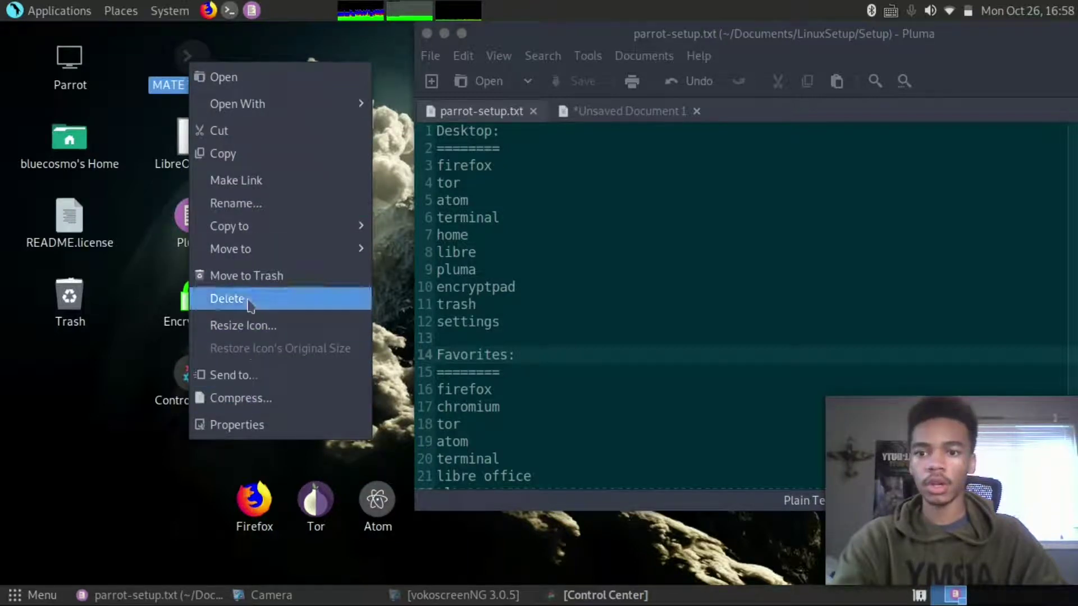
{"action": "left_click", "coordinate": [231, 205]}
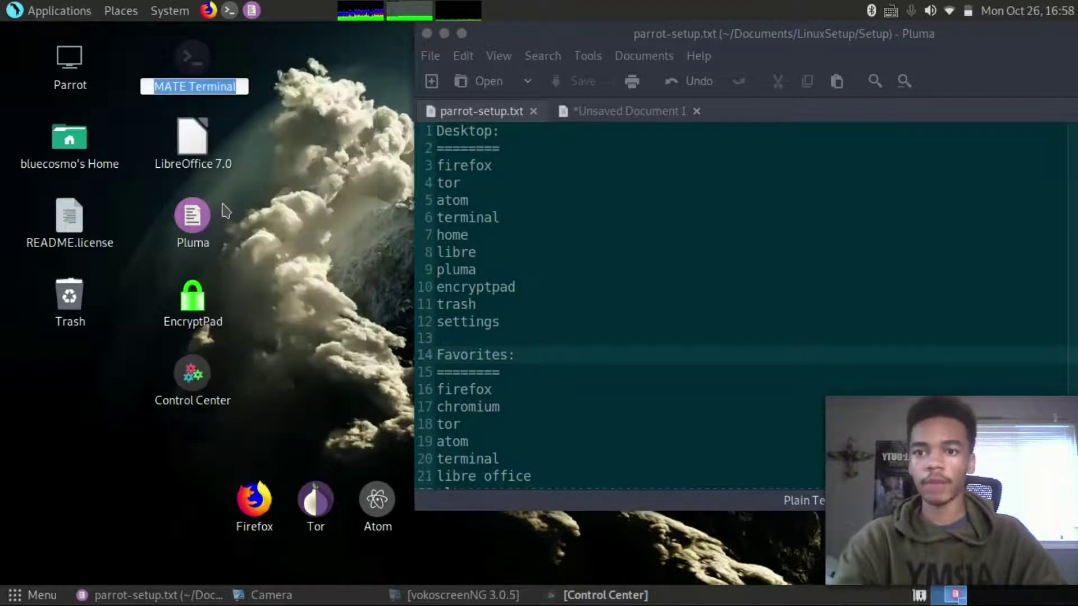
{"action": "type", "text": "Termi"}
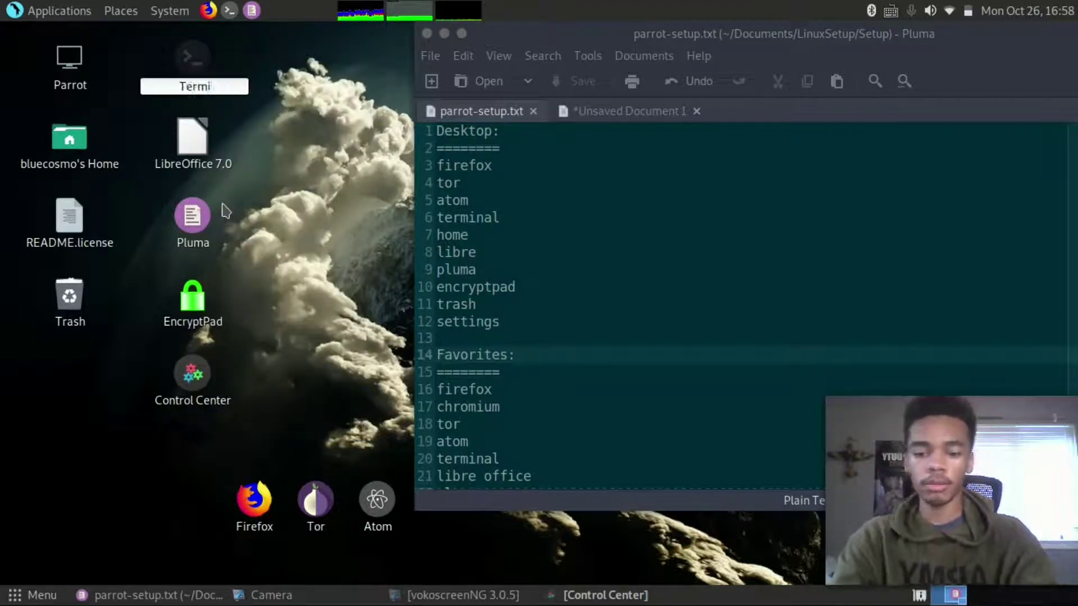
{"action": "key", "text": "Return"}
{"action": "left_click_drag", "start_coordinate": [193, 58], "coordinate": [478, 526]}
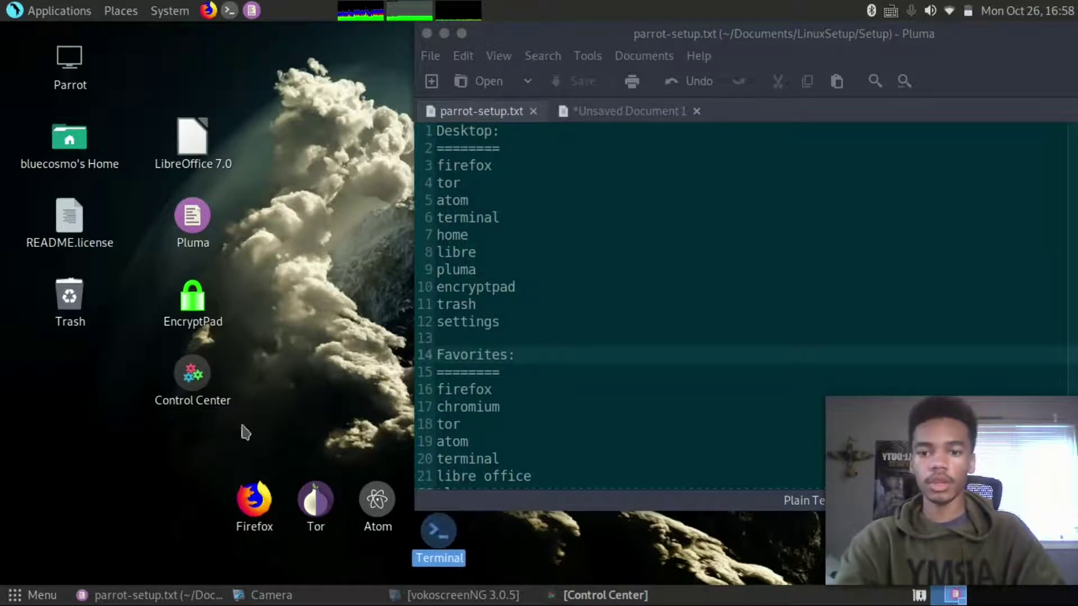
Shrink the parrot-setup.txt window and move it clear of the icon row, and align the Terminal icon with Atom
{"action": "left_click_drag", "start_coordinate": [704, 34], "coordinate": [692, 118]}
{"action": "double_click", "coordinate": [699, 41]}
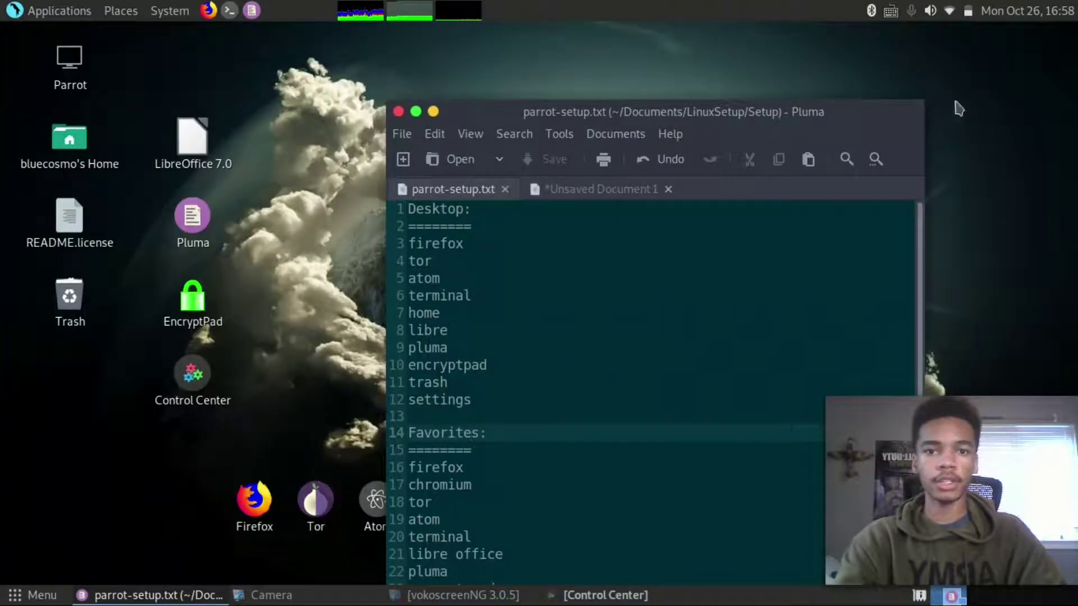
{"action": "left_click_drag", "start_coordinate": [924, 109], "coordinate": [692, 92]}
{"action": "left_click_drag", "start_coordinate": [614, 102], "coordinate": [810, 53]}
{"action": "scroll", "coordinate": [704, 277], "scroll_direction": "down", "scroll_amount": 4}
{"action": "scroll", "coordinate": [704, 270], "scroll_direction": "up", "scroll_amount": 4}
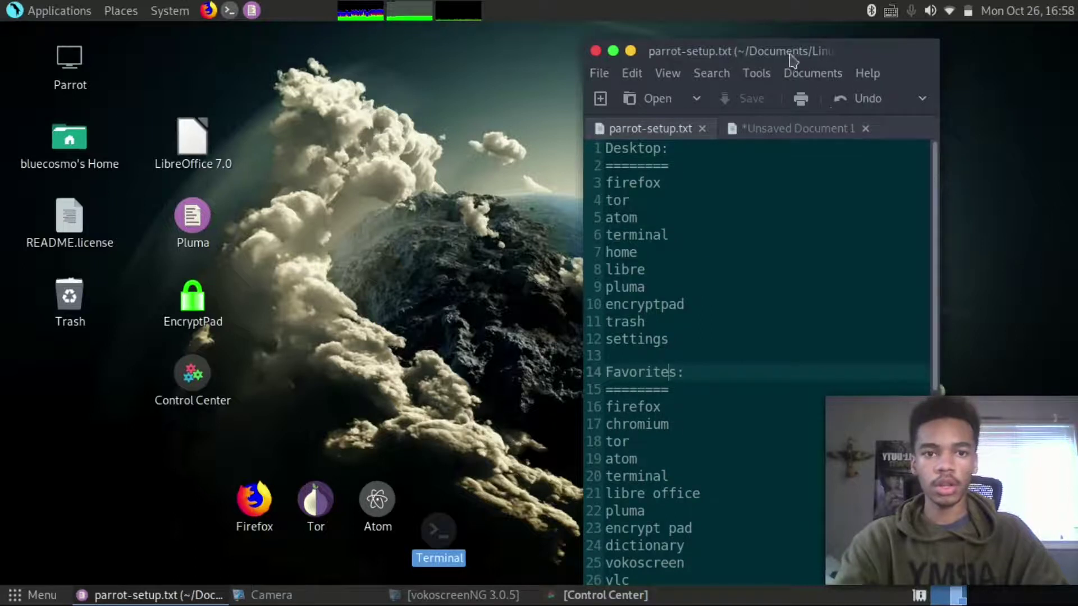
{"action": "left_click_drag", "start_coordinate": [785, 72], "coordinate": [823, 57]}
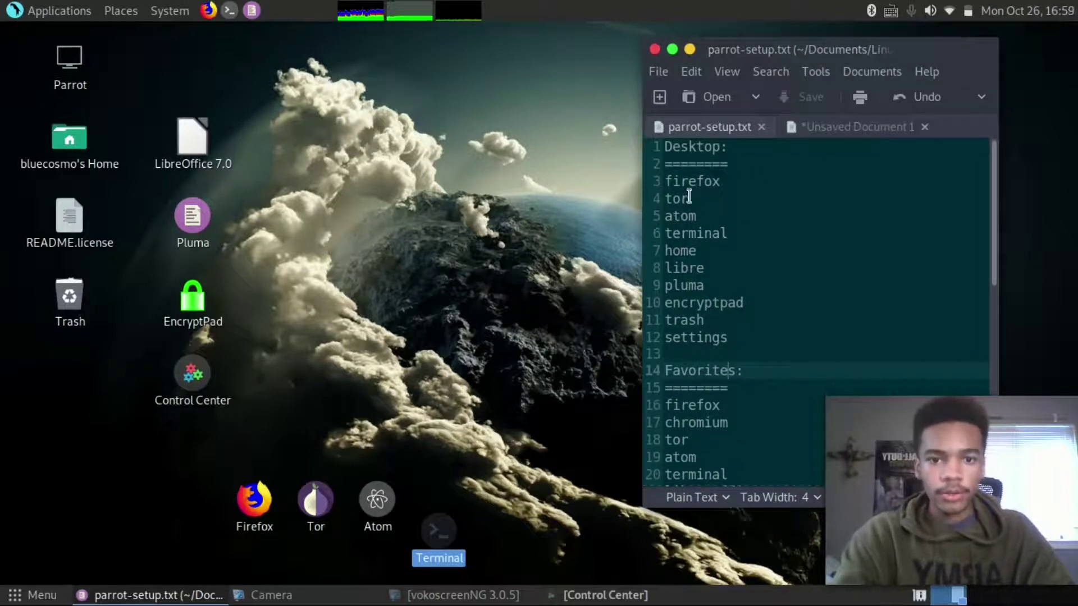
{"action": "left_click_drag", "start_coordinate": [468, 552], "coordinate": [467, 522]}
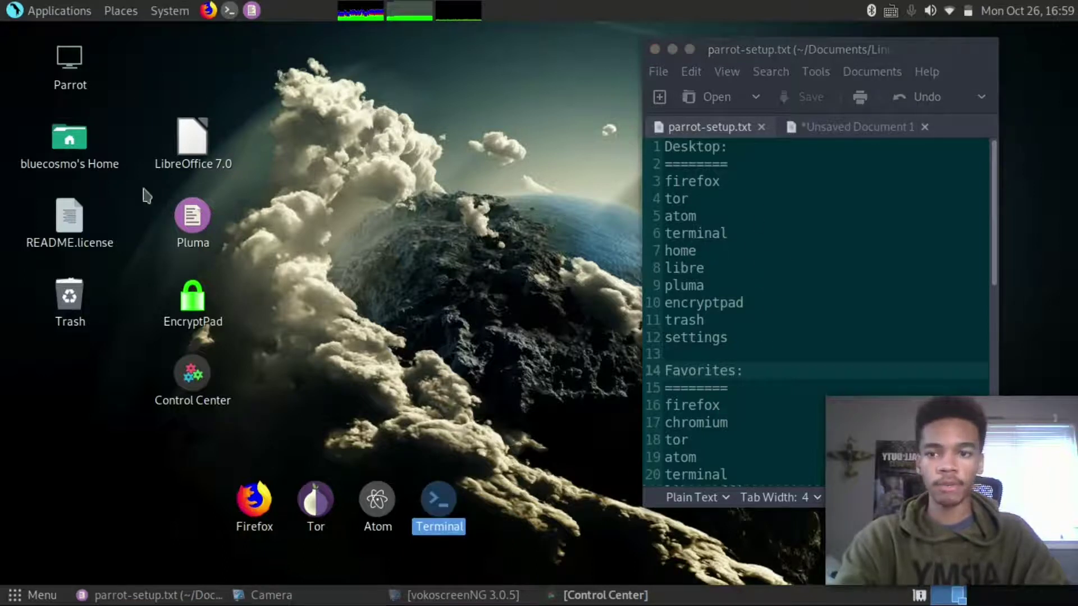
Rename the home folder's desktop icon as Home and place it beside Terminal in the icon row
{"action": "left_click_drag", "start_coordinate": [66, 143], "coordinate": [478, 400]}
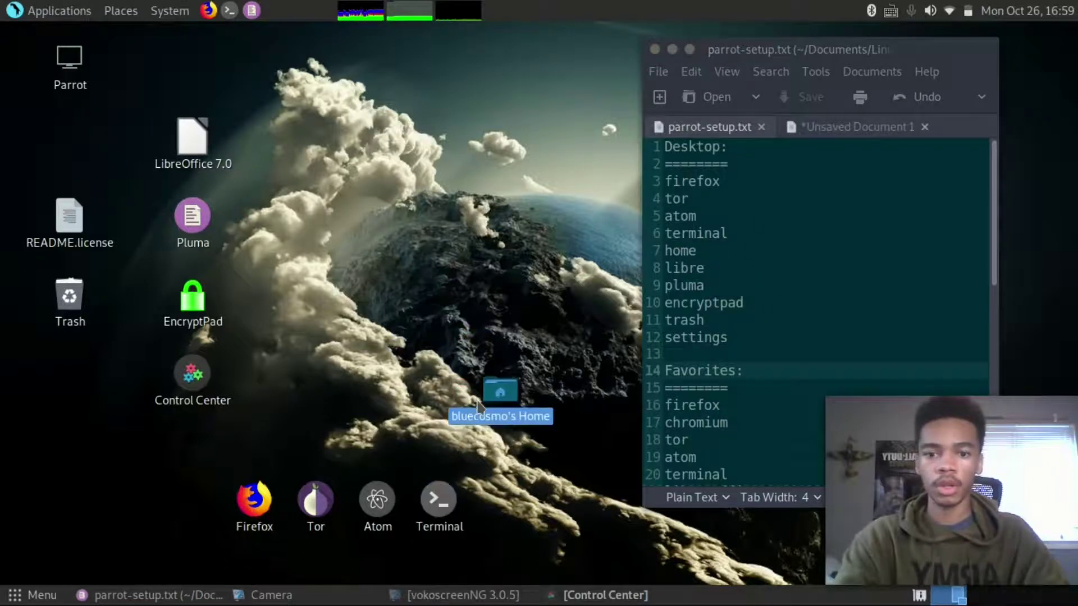
{"action": "right_click", "coordinate": [478, 399]}
{"action": "left_click", "coordinate": [453, 390]}
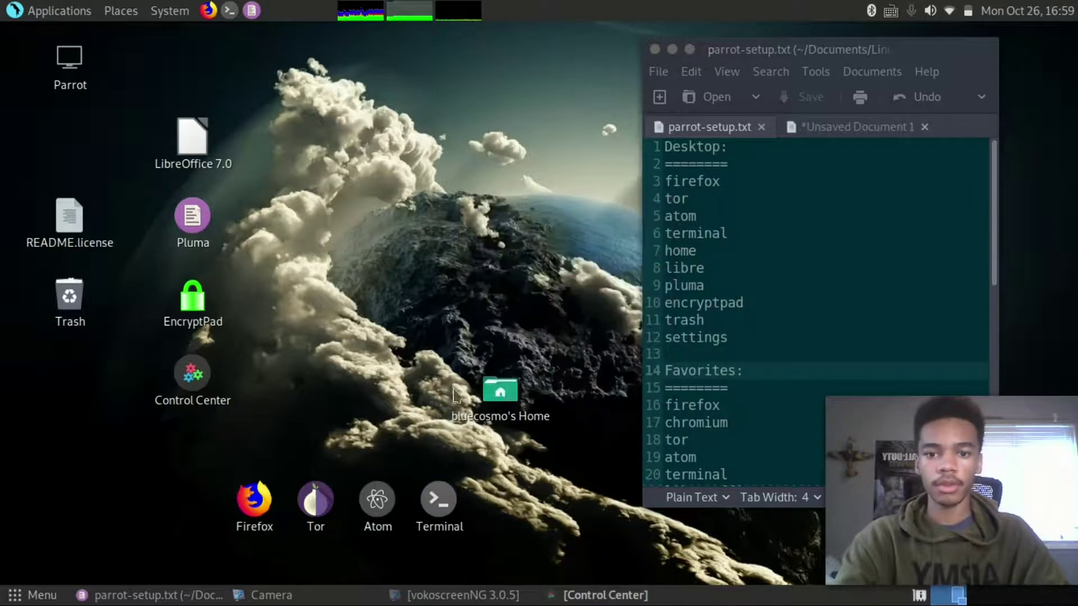
{"action": "right_click", "coordinate": [508, 403]}
{"action": "left_click", "coordinate": [553, 326]}
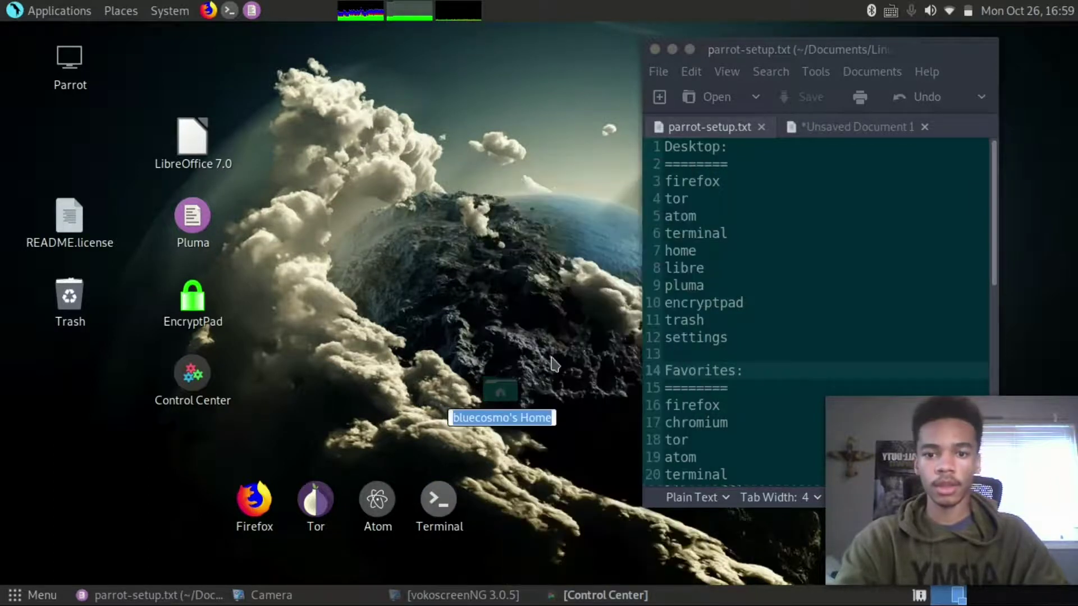
{"action": "type", "text": "Home"}
{"action": "key", "text": "Return"}
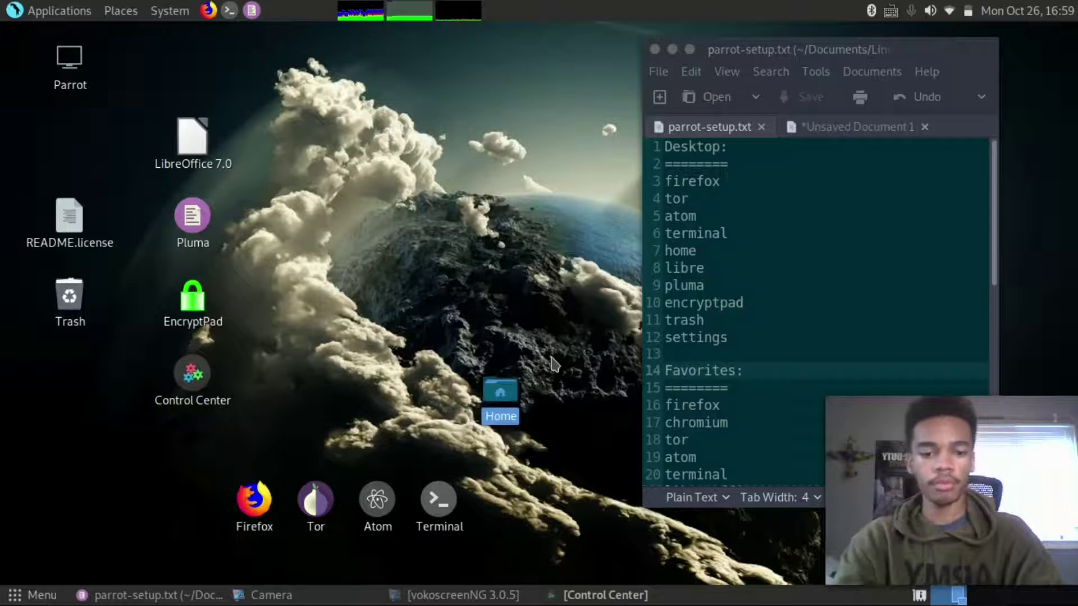
{"action": "left_click_drag", "start_coordinate": [505, 393], "coordinate": [502, 503]}
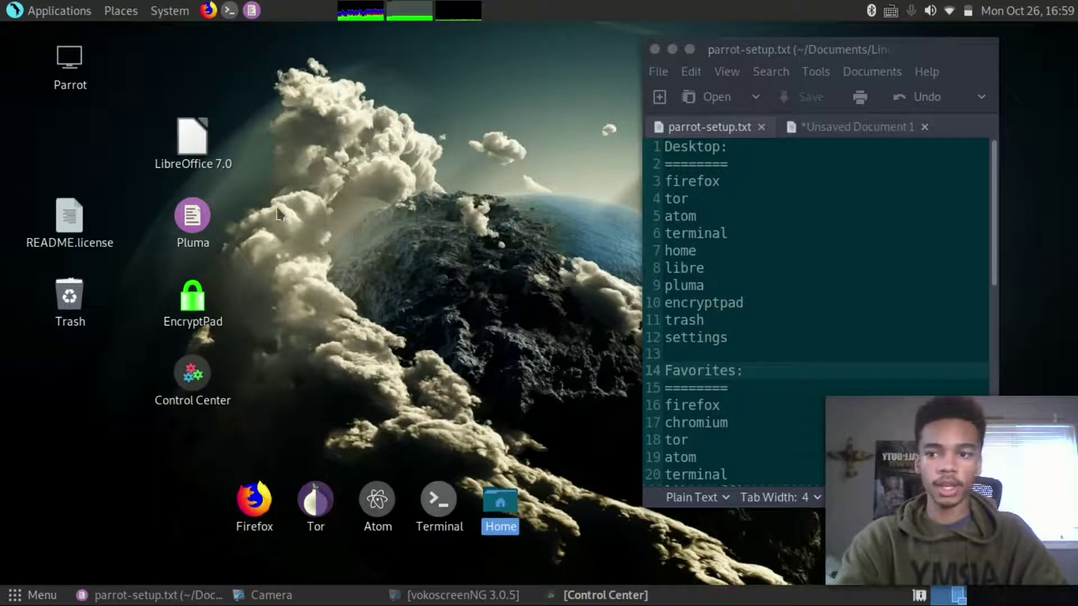
Rename the LibreOffice 7.0 desktop icon as LibreOffice and place it beside Home in the icon row
{"action": "right_click", "coordinate": [205, 150]}
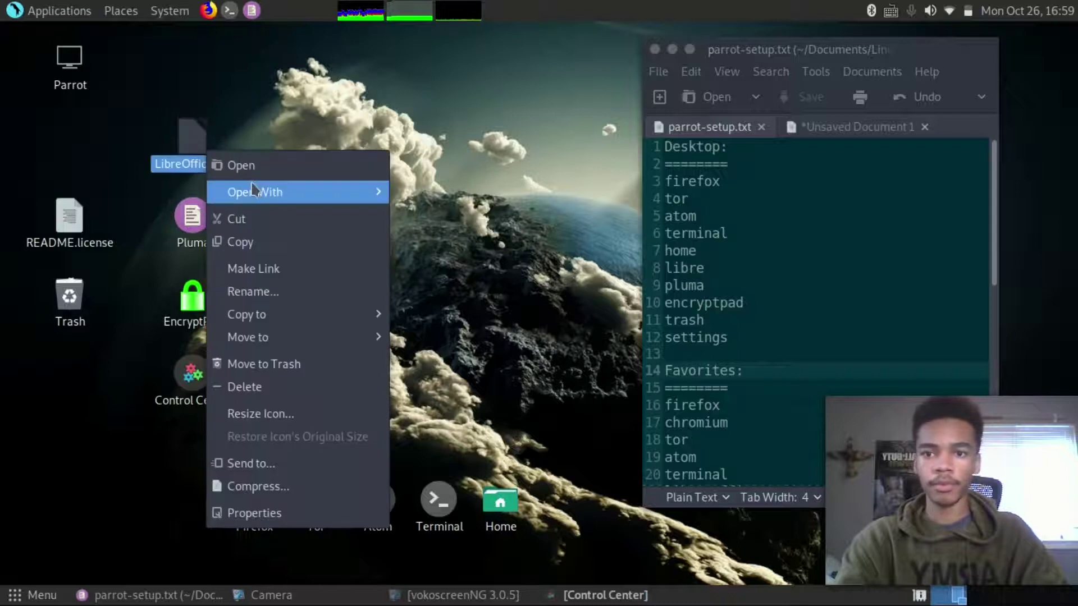
{"action": "left_click", "coordinate": [273, 302]}
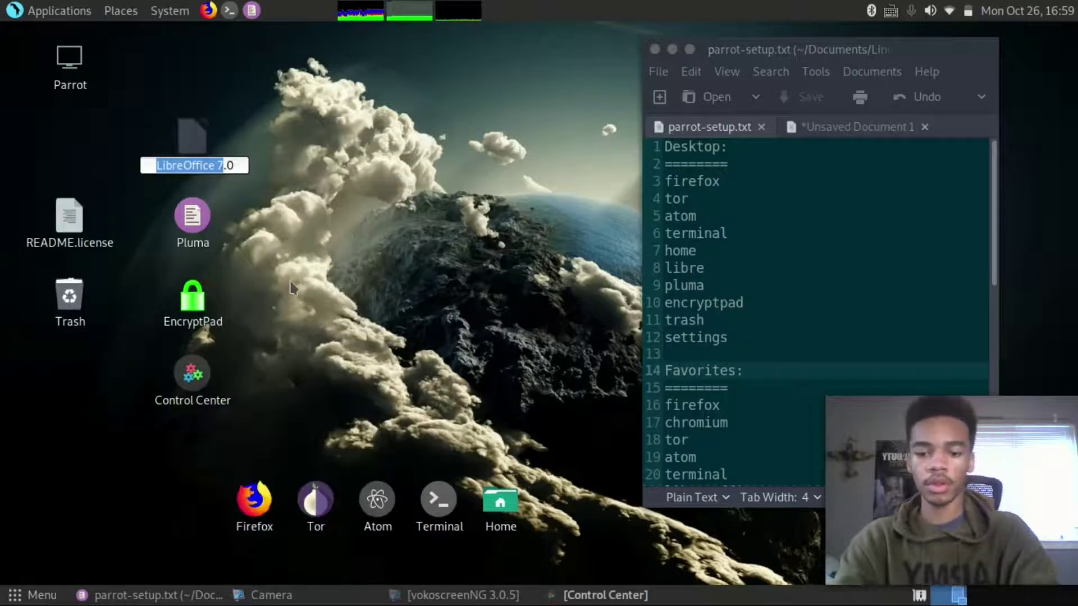
{"action": "type", "text": "Li"}
{"action": "key", "text": "ctrl+a"}
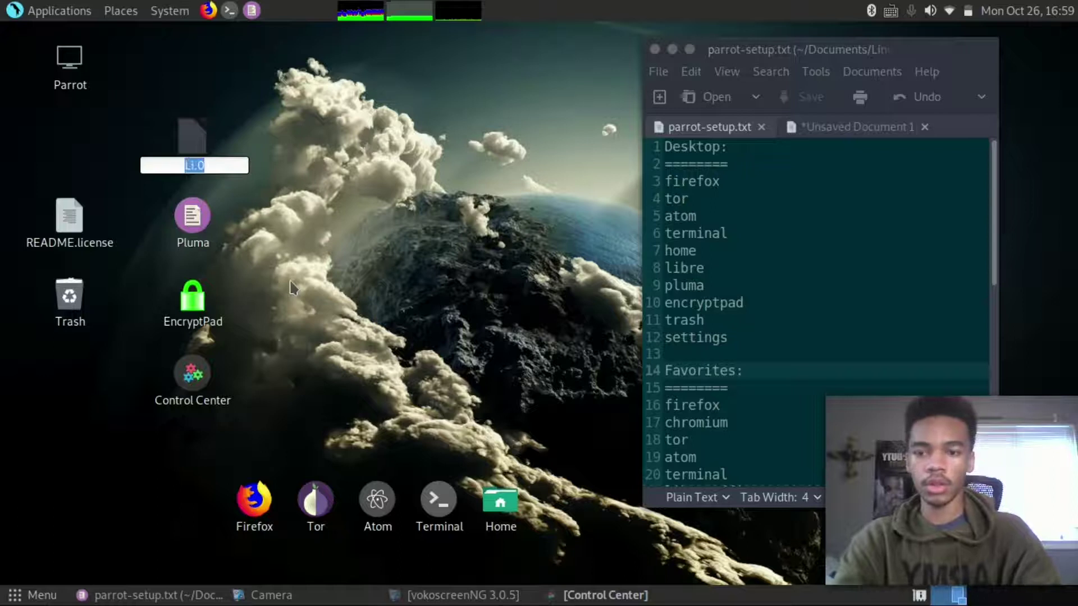
{"action": "type", "text": "Libre"}
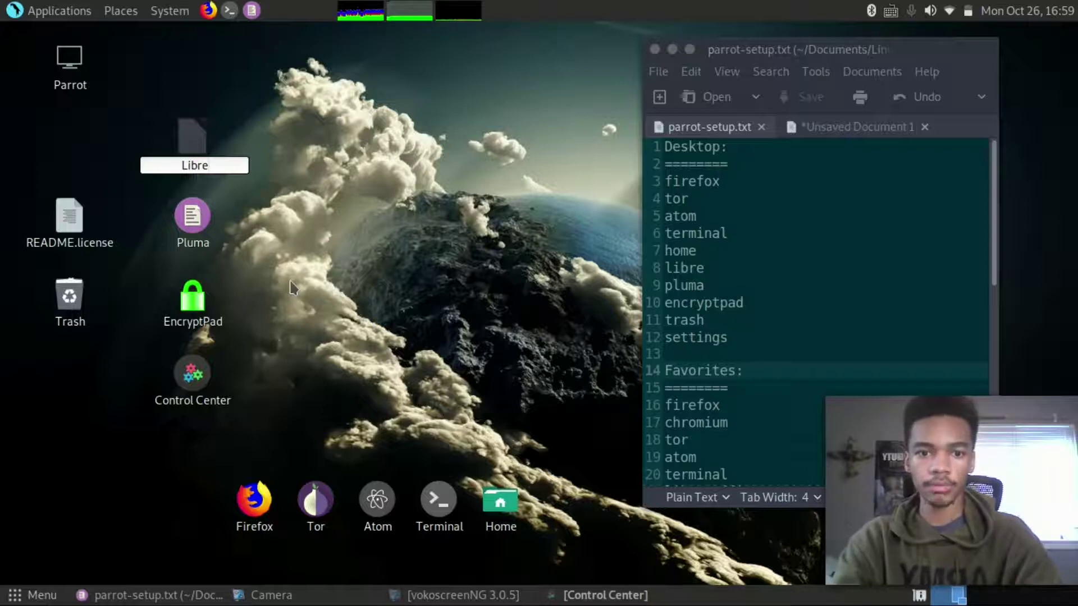
{"action": "type", "text": "Off"}
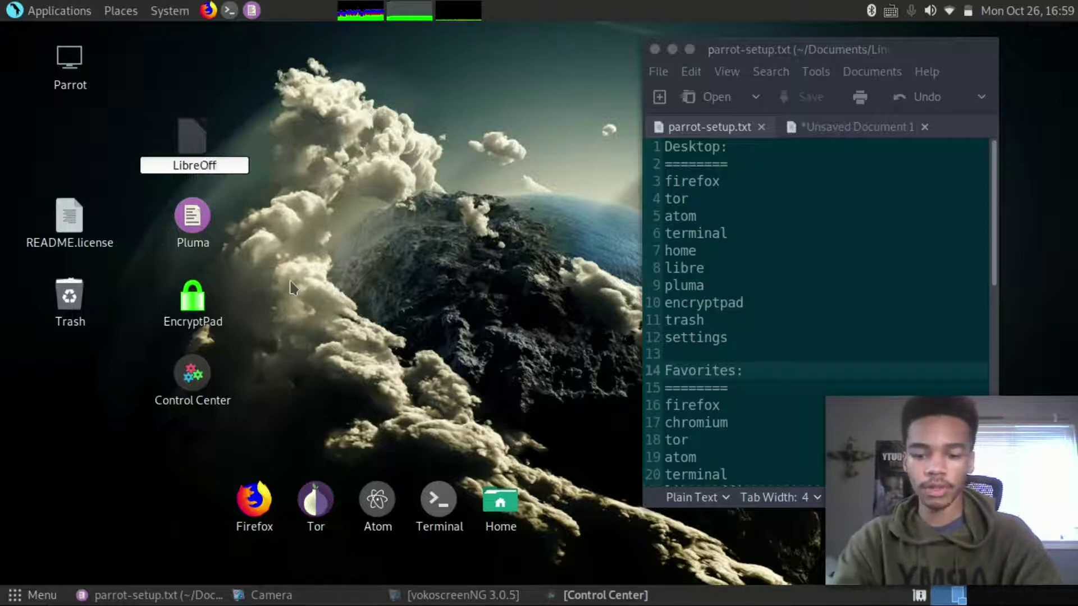
{"action": "type", "text": "ice"}
{"action": "left_click", "coordinate": [268, 176]}
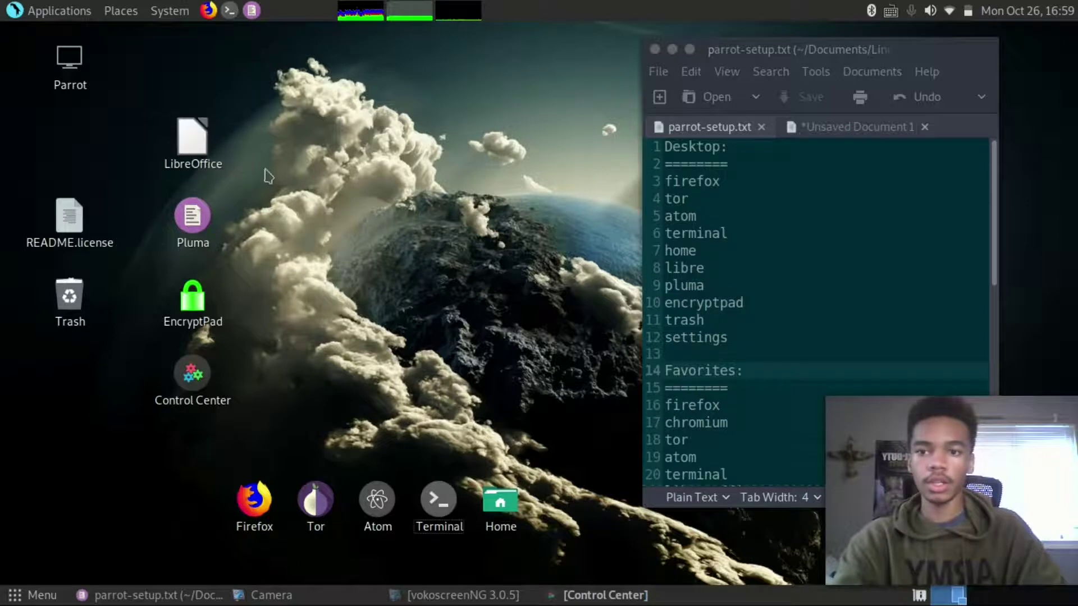
{"action": "left_click_drag", "start_coordinate": [171, 131], "coordinate": [540, 497]}
{"action": "left_click", "coordinate": [491, 393]}
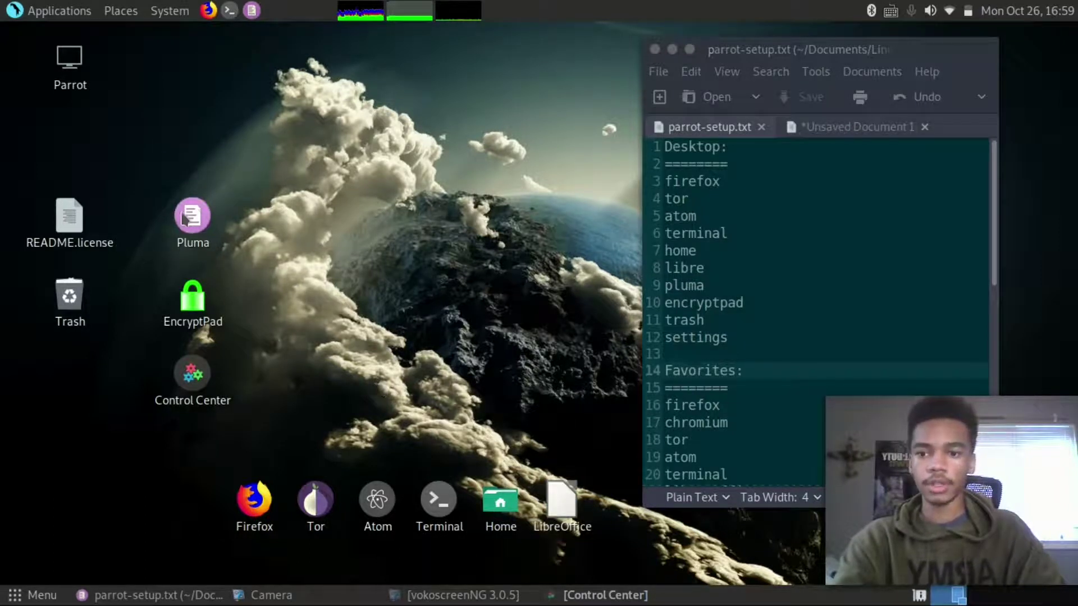
Extend the icon row after LibreOffice with Pluma, EncryptPad and Control Center, moving the parrot-setup.txt window off the row's free end
{"action": "left_click_drag", "start_coordinate": [190, 222], "coordinate": [622, 502]}
{"action": "left_click_drag", "start_coordinate": [769, 39], "coordinate": [345, 33]}
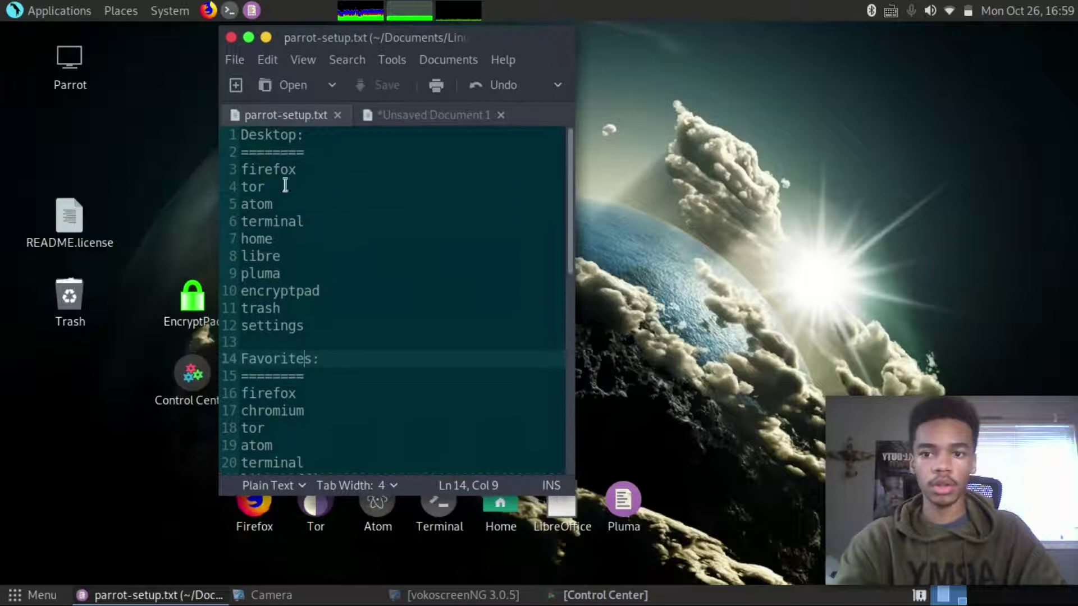
{"action": "left_click_drag", "start_coordinate": [189, 306], "coordinate": [684, 514]}
{"action": "left_click_drag", "start_coordinate": [193, 373], "coordinate": [746, 501]}
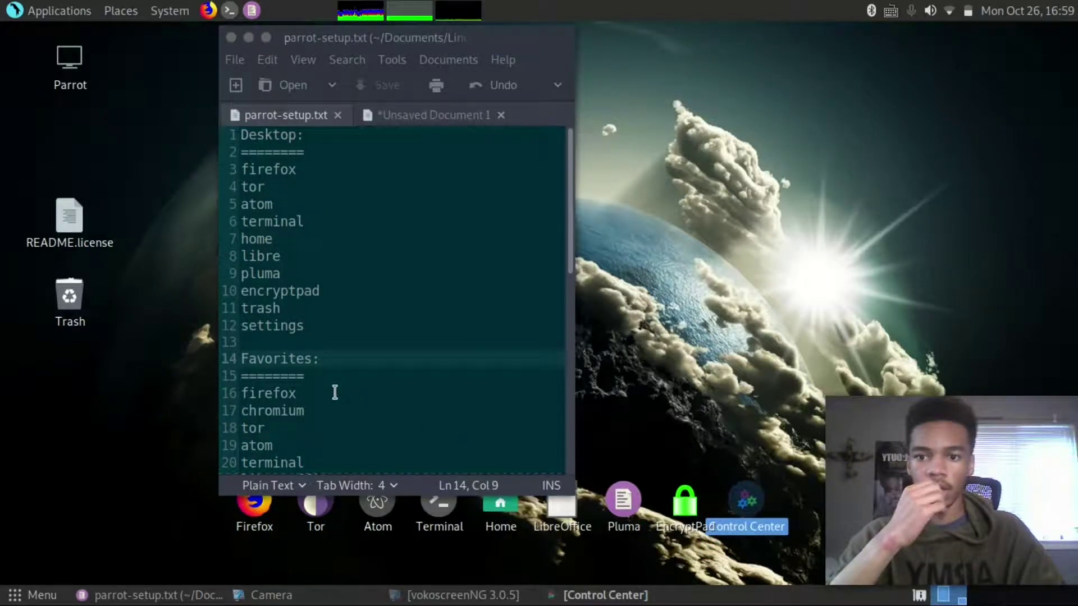
Shift the Control Center icon one place along and put the Trash icon between EncryptPad and Control Center, aligned with the row
{"action": "left_click_drag", "start_coordinate": [708, 523], "coordinate": [777, 516]}
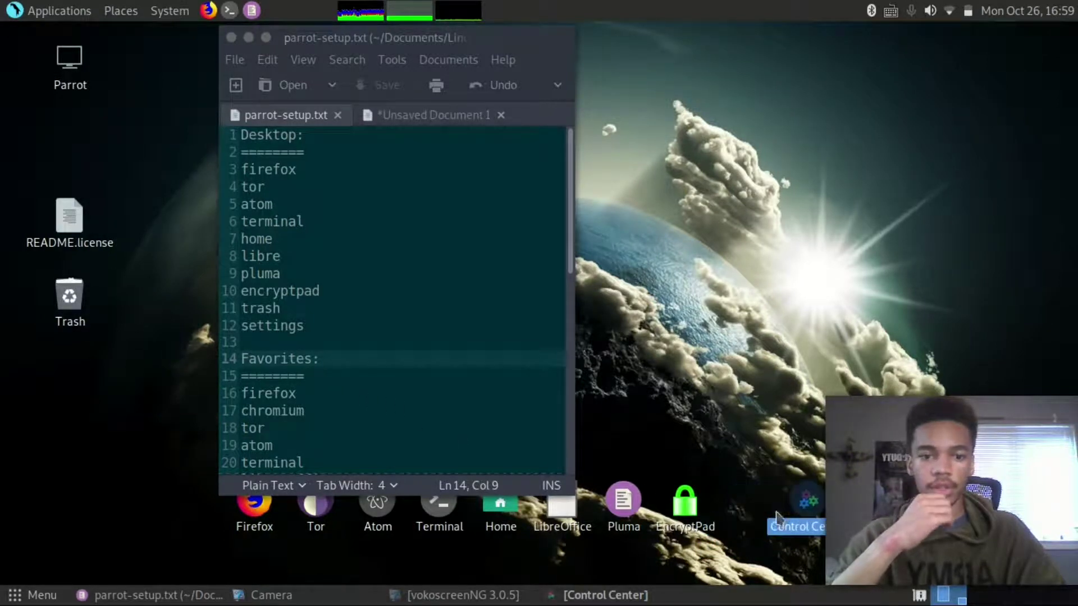
{"action": "left_click_drag", "start_coordinate": [69, 294], "coordinate": [744, 518]}
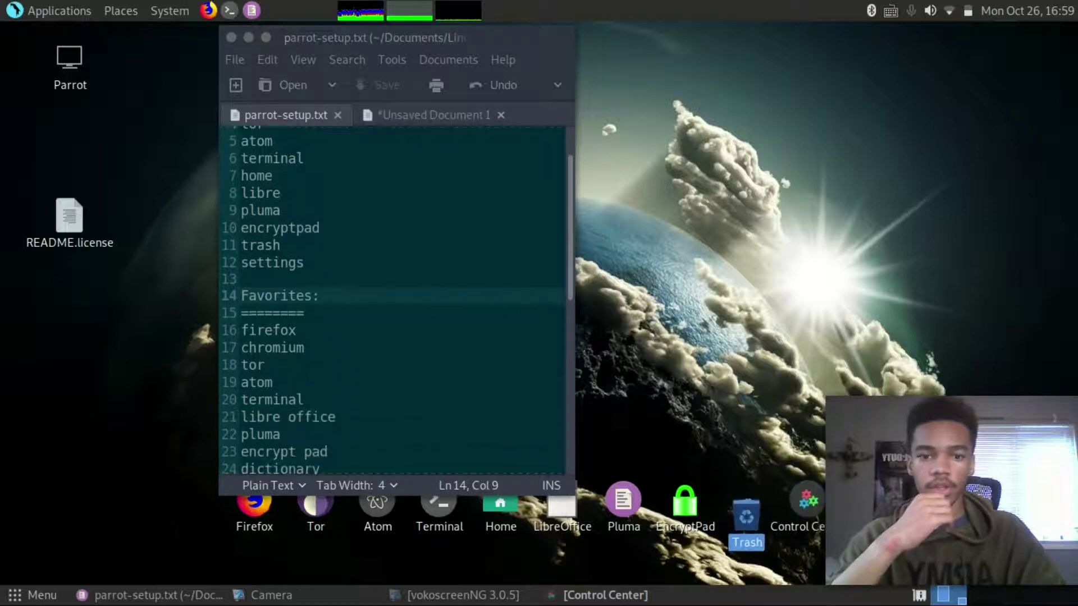
{"action": "double_click", "coordinate": [745, 516]}
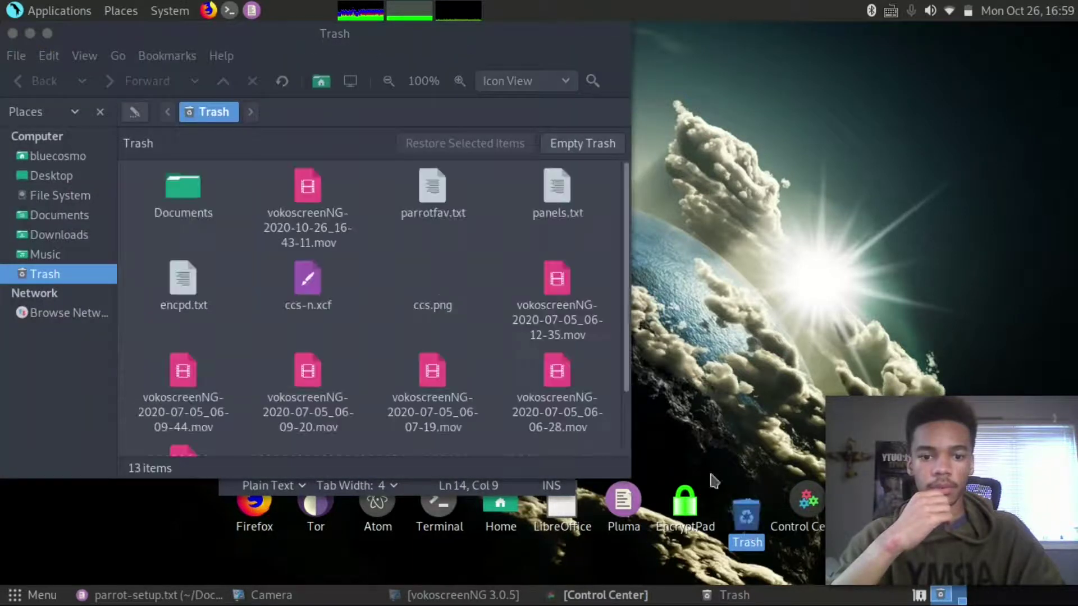
{"action": "left_click", "coordinate": [13, 34]}
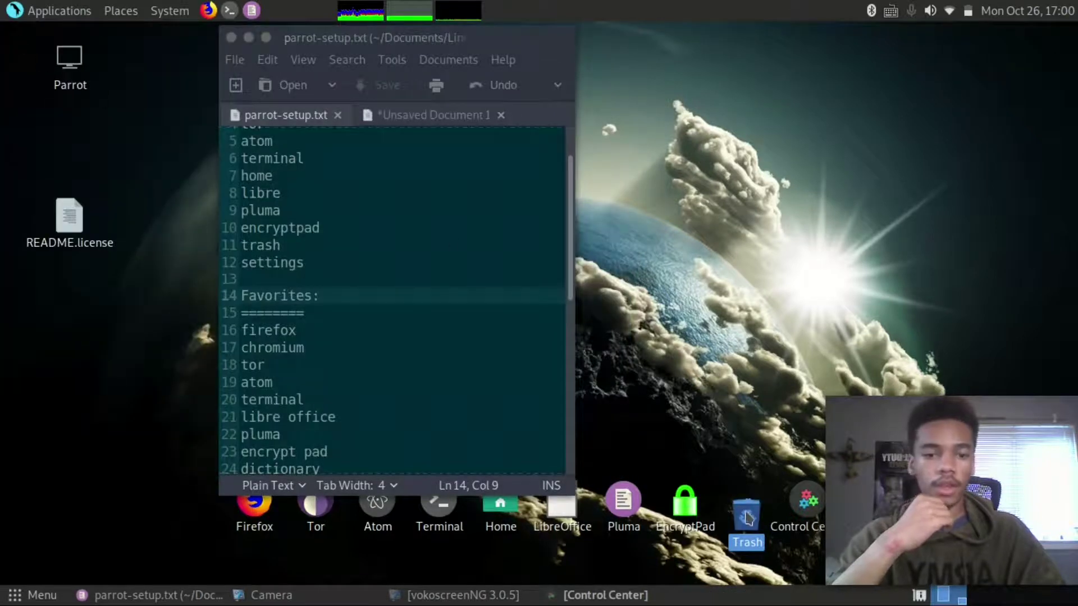
{"action": "left_click", "coordinate": [757, 393]}
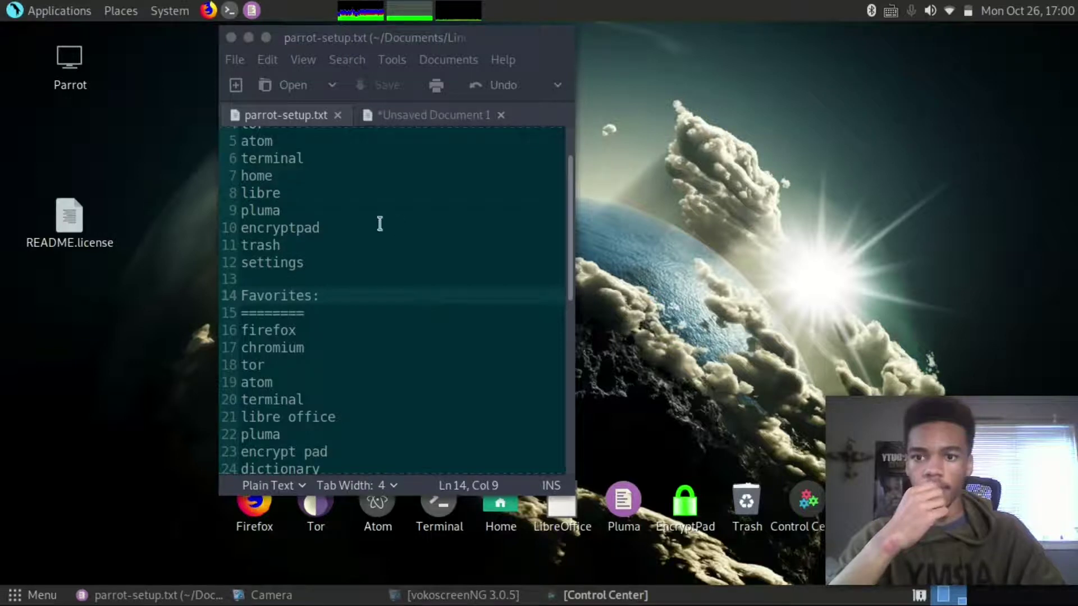
Minimize the parrot-setup.txt window and rename the Control Center desktop icon as Settings
{"action": "scroll", "coordinate": [401, 195], "scroll_direction": "up", "scroll_amount": 2}
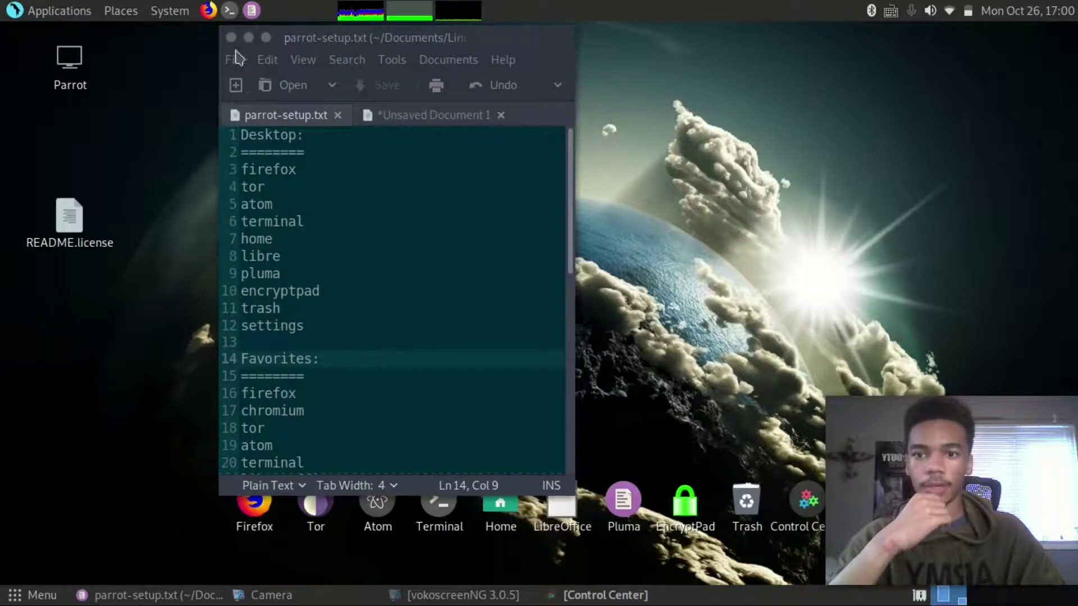
{"action": "left_click", "coordinate": [266, 38]}
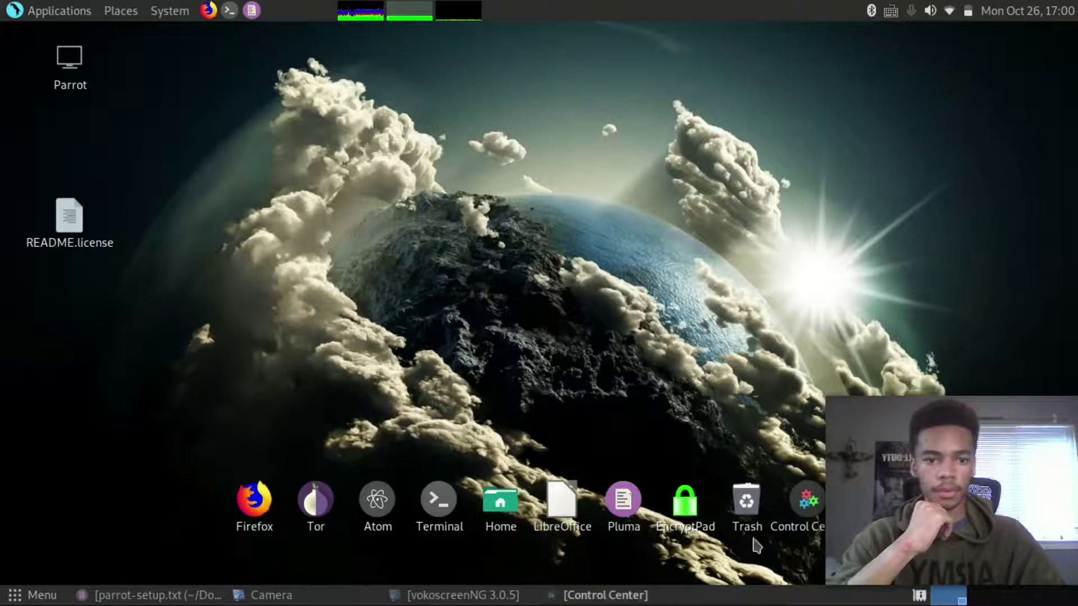
{"action": "right_click", "coordinate": [800, 536]}
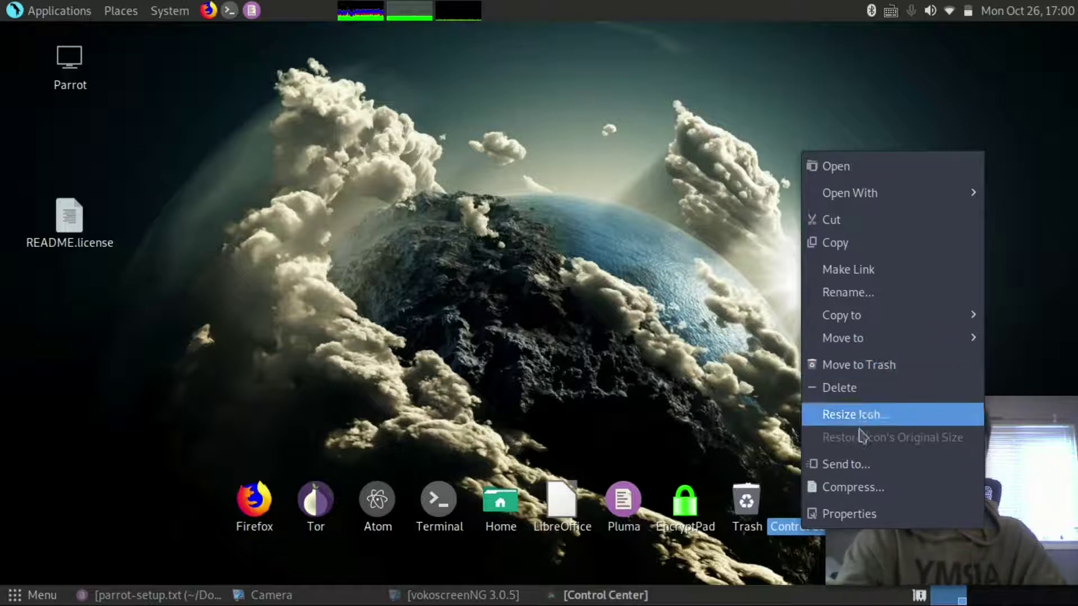
{"action": "left_click", "coordinate": [865, 291]}
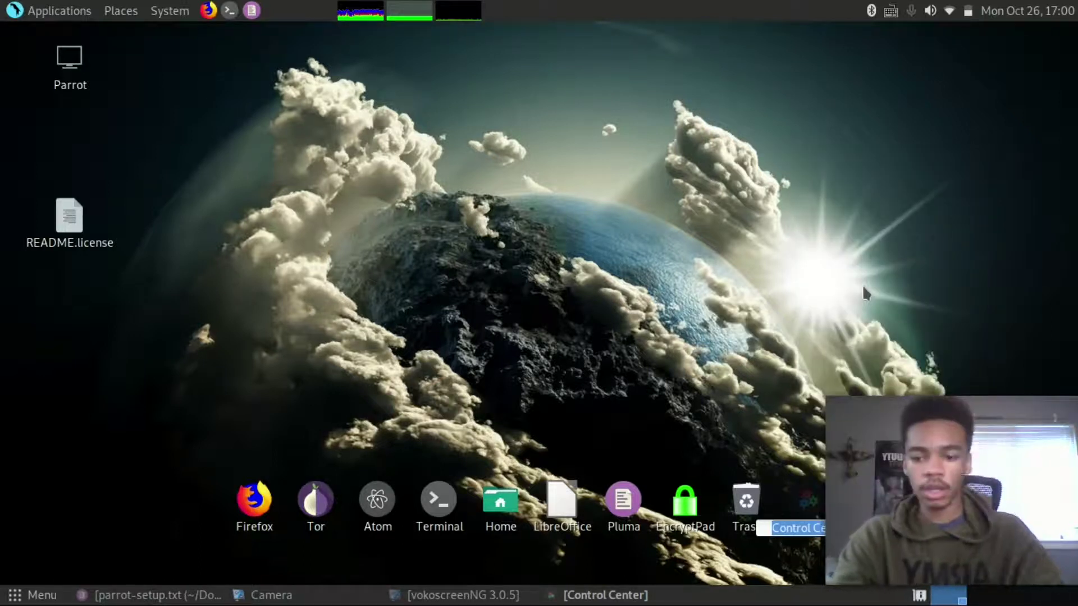
{"action": "type", "text": "Setting"}
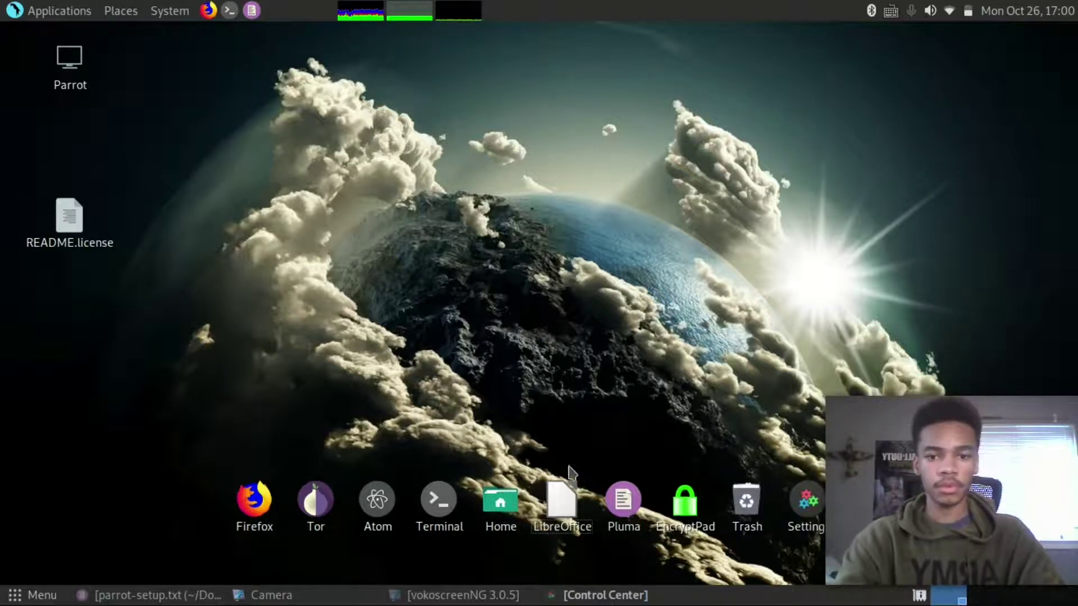
{"action": "left_click_drag", "start_coordinate": [261, 396], "coordinate": [527, 499]}
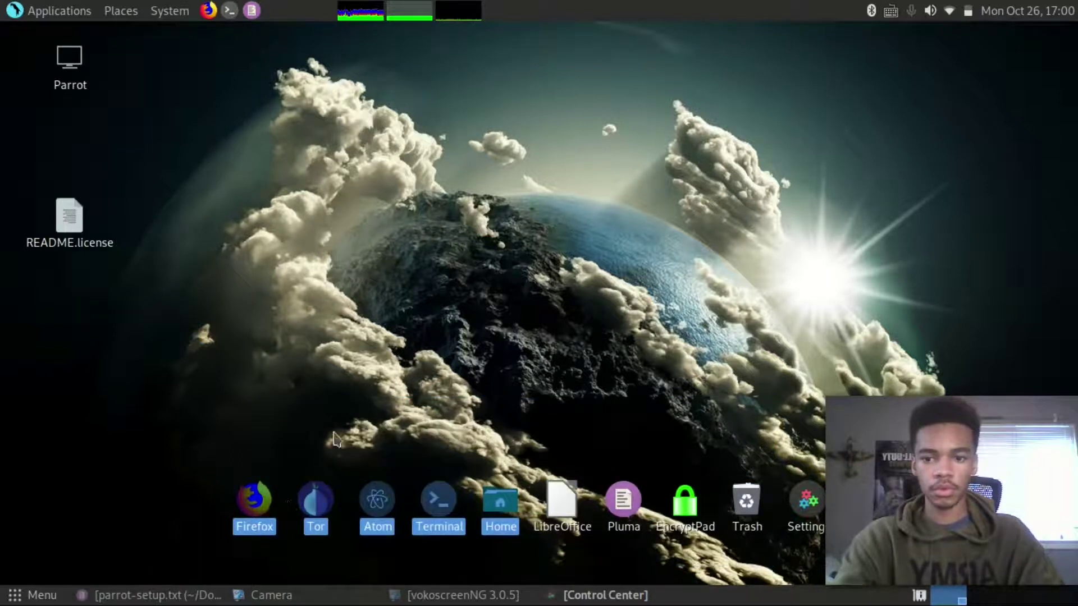
{"action": "left_click", "coordinate": [333, 432]}
{"action": "left_click", "coordinate": [313, 498]}
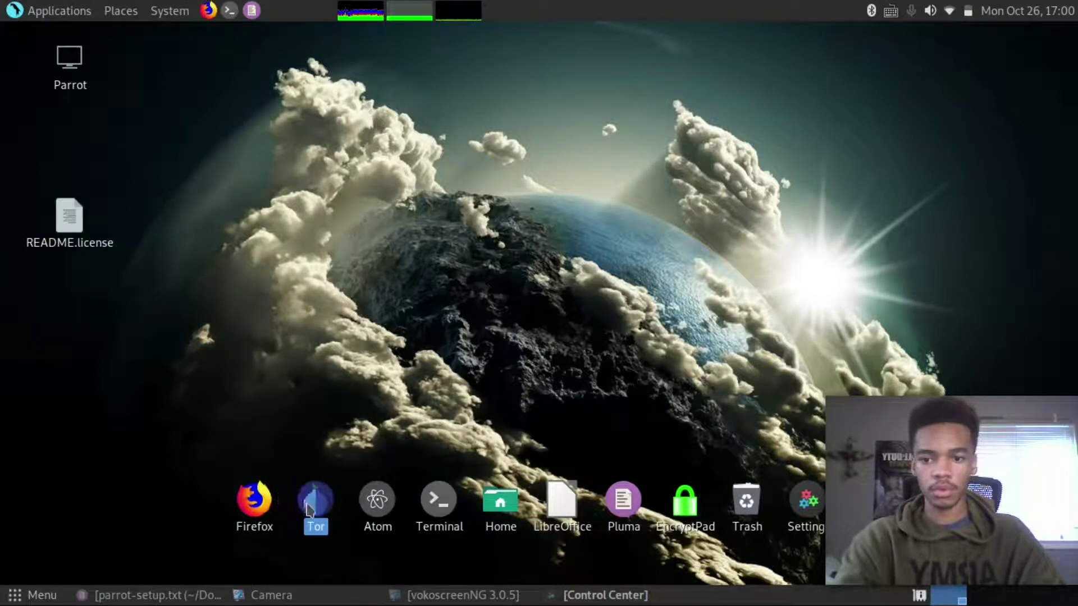
{"action": "left_click", "coordinate": [378, 489]}
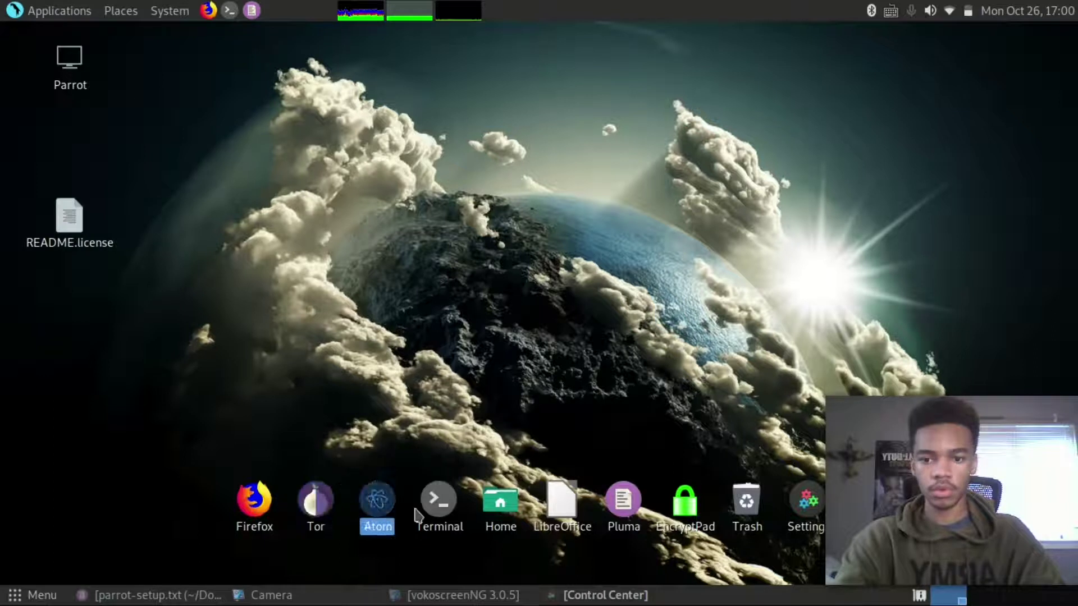
{"action": "left_click", "coordinate": [438, 499]}
{"action": "left_click_drag", "start_coordinate": [500, 500], "coordinate": [556, 498]}
{"action": "left_click", "coordinate": [620, 505]}
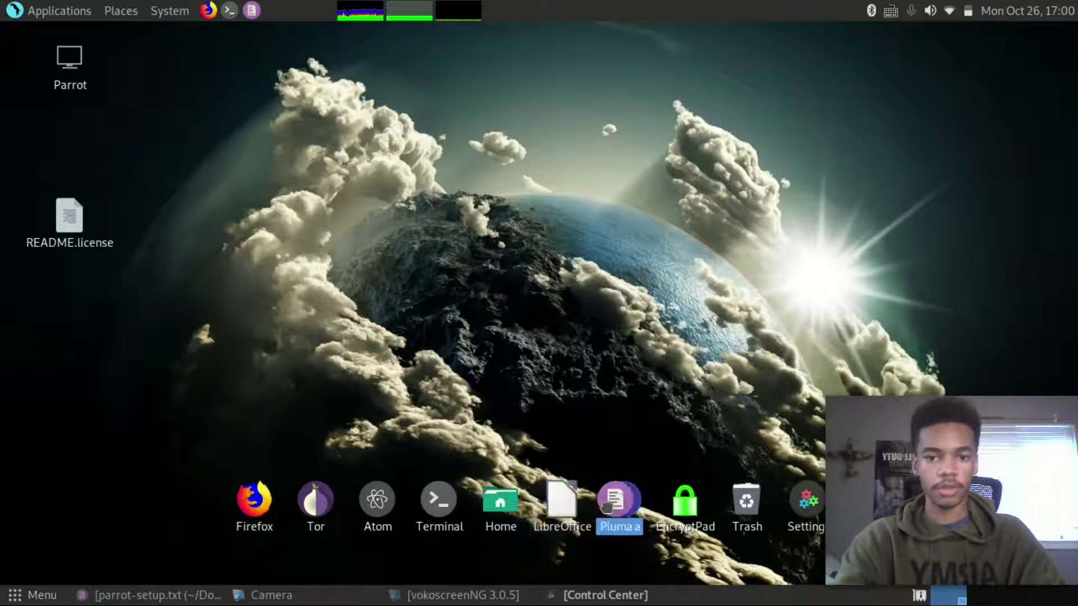
{"action": "left_click", "coordinate": [683, 505]}
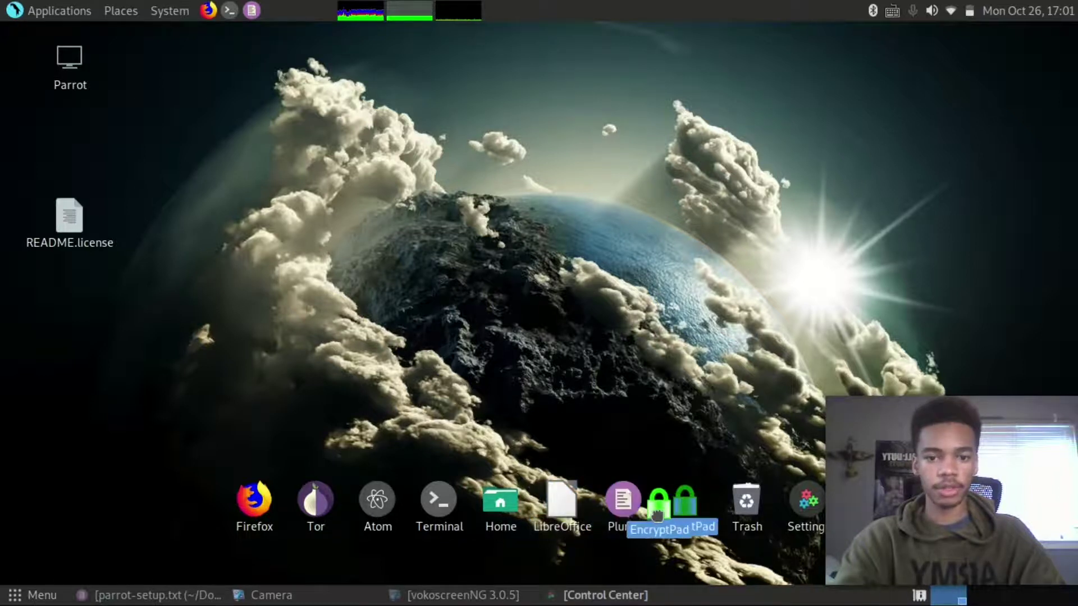
{"action": "left_click", "coordinate": [750, 514]}
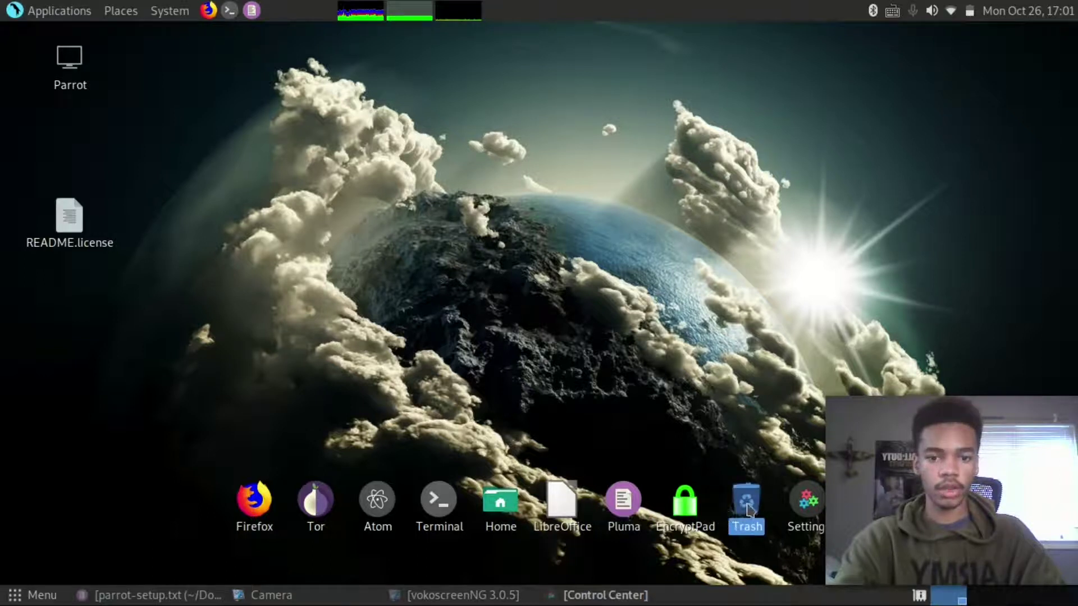
{"action": "left_click", "coordinate": [802, 503]}
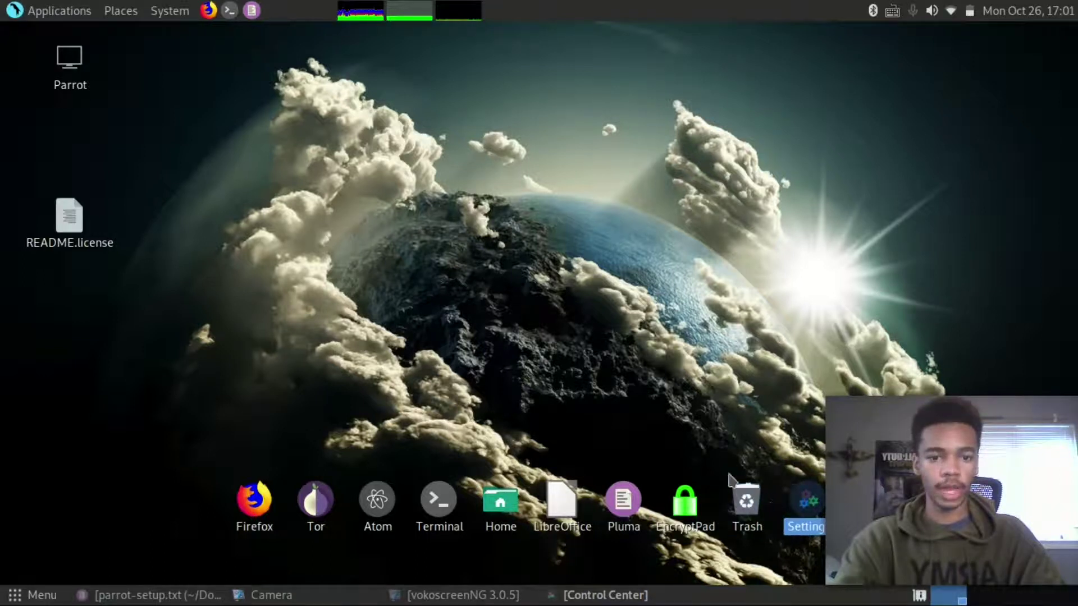
Try shifting the whole row of desktop icons one place to the right, and return the row to its original position
{"action": "left_click_drag", "start_coordinate": [238, 413], "coordinate": [789, 566]}
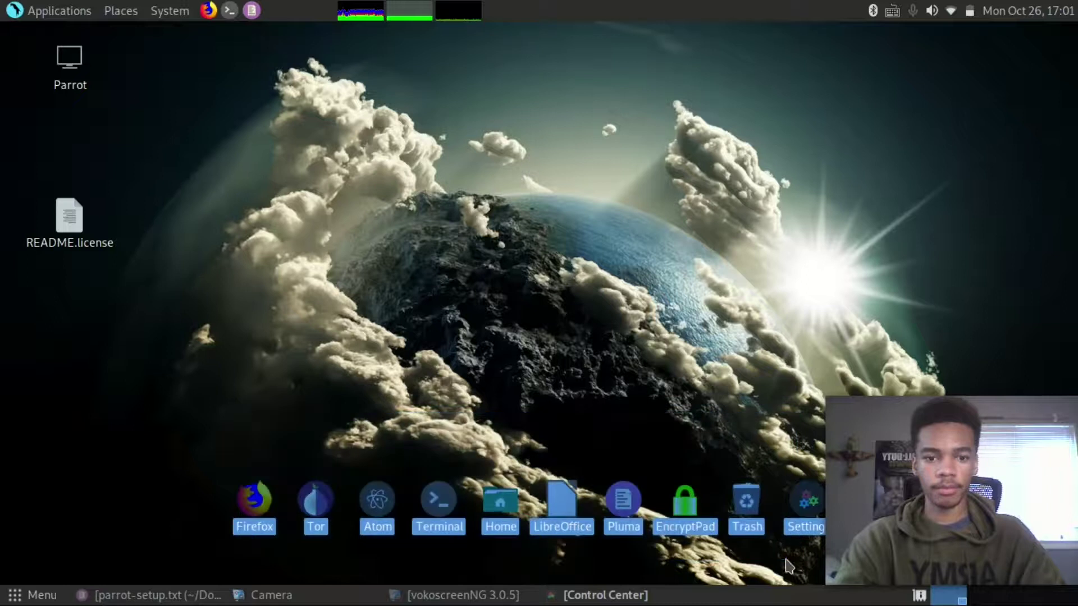
{"action": "left_click_drag", "start_coordinate": [488, 502], "coordinate": [562, 515]}
{"action": "left_click", "coordinate": [636, 416]}
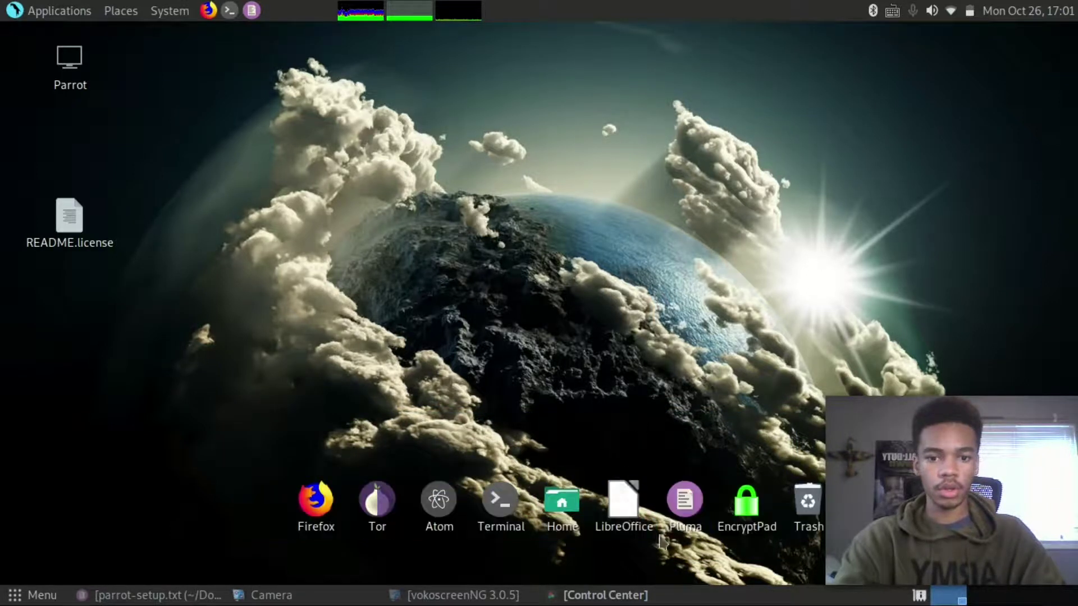
{"action": "left_click_drag", "start_coordinate": [269, 392], "coordinate": [1020, 546]}
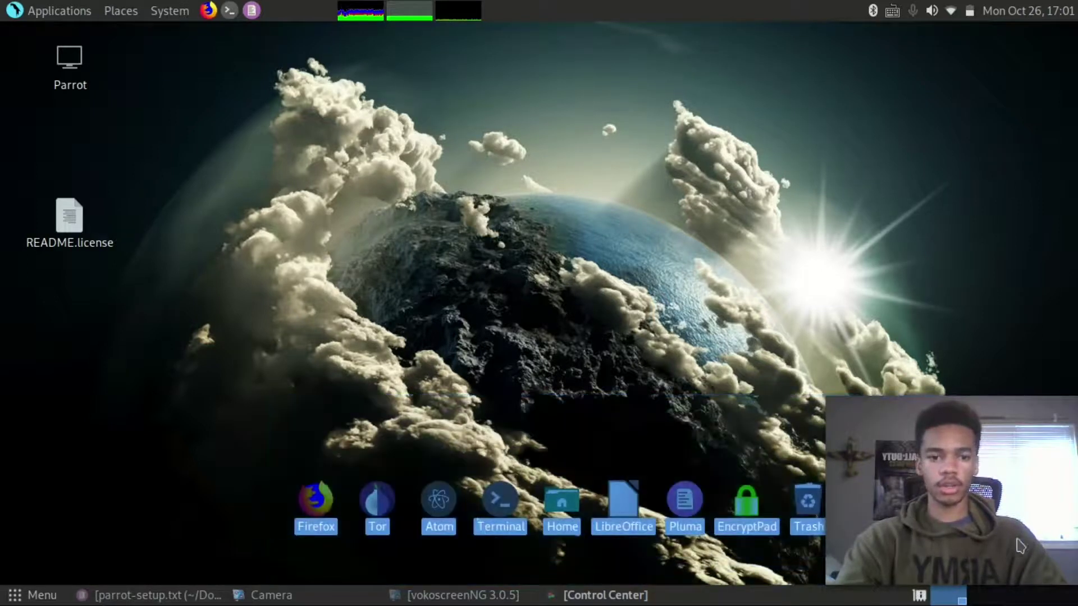
{"action": "left_click_drag", "start_coordinate": [324, 495], "coordinate": [258, 495]}
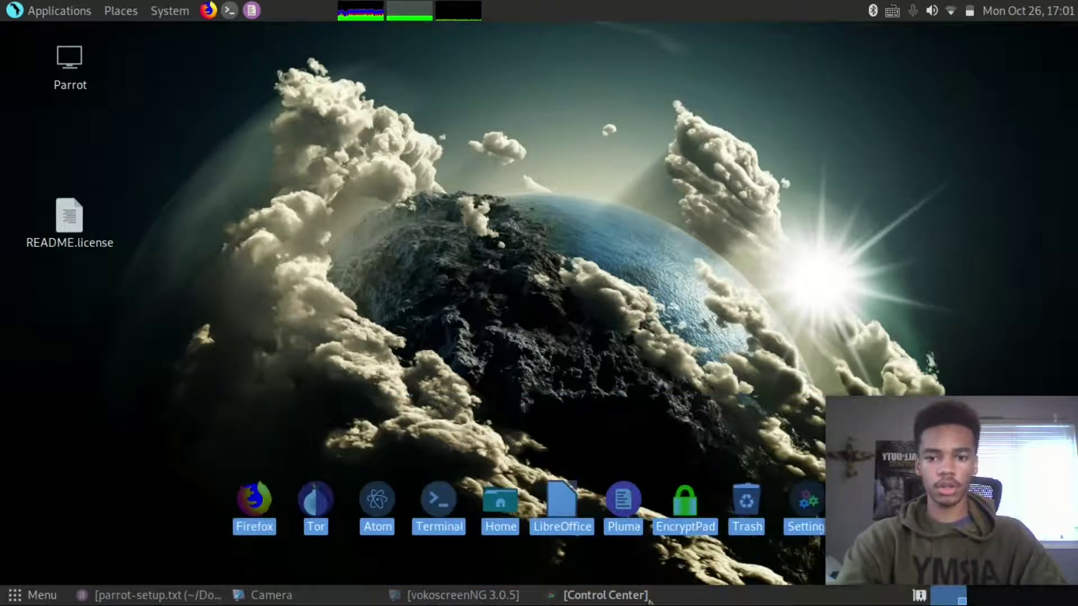
{"action": "left_click", "coordinate": [654, 564]}
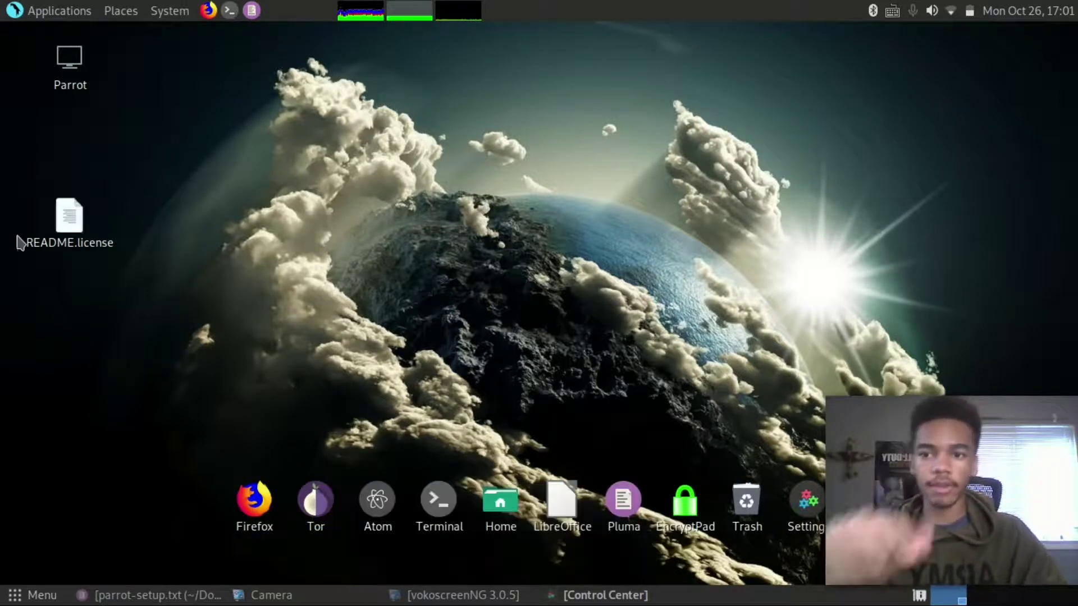
Move the README.license icon up directly below the Parrot icon
{"action": "left_click_drag", "start_coordinate": [67, 235], "coordinate": [66, 141]}
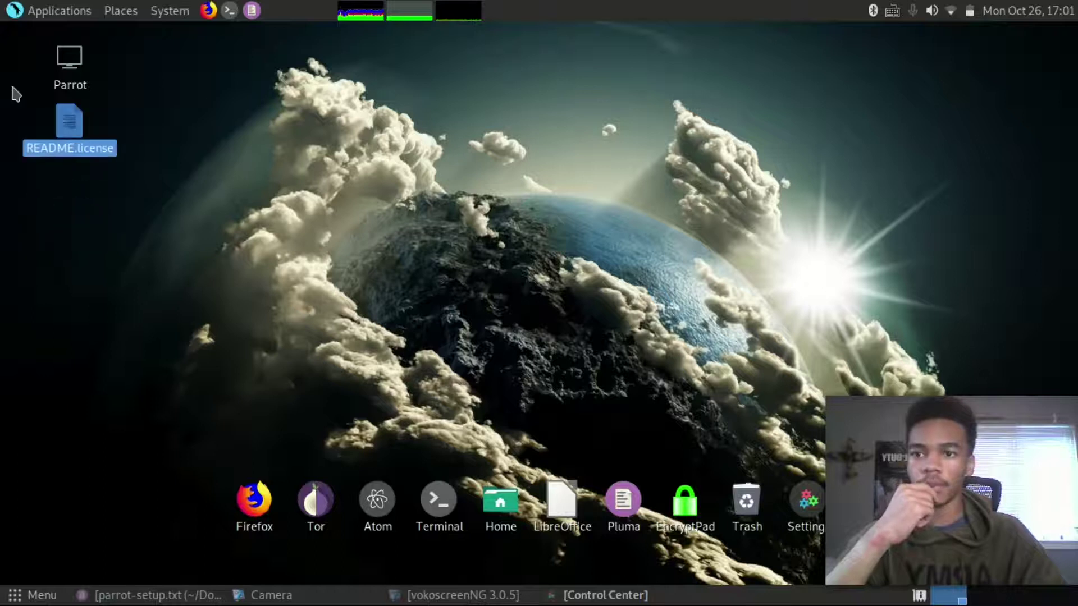
{"action": "left_click", "coordinate": [103, 195]}
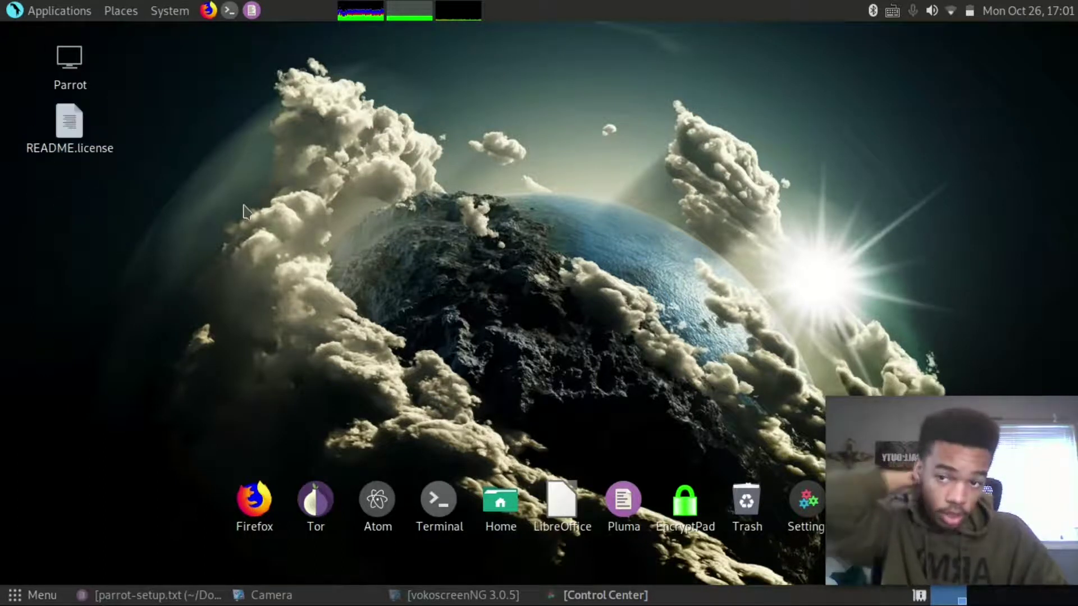
Open Synaptic Package Manager from the Control Center, authenticate with the account password, dismiss its notices and close it
{"action": "left_click", "coordinate": [581, 602]}
{"action": "scroll", "coordinate": [502, 197], "scroll_direction": "up", "scroll_amount": 3}
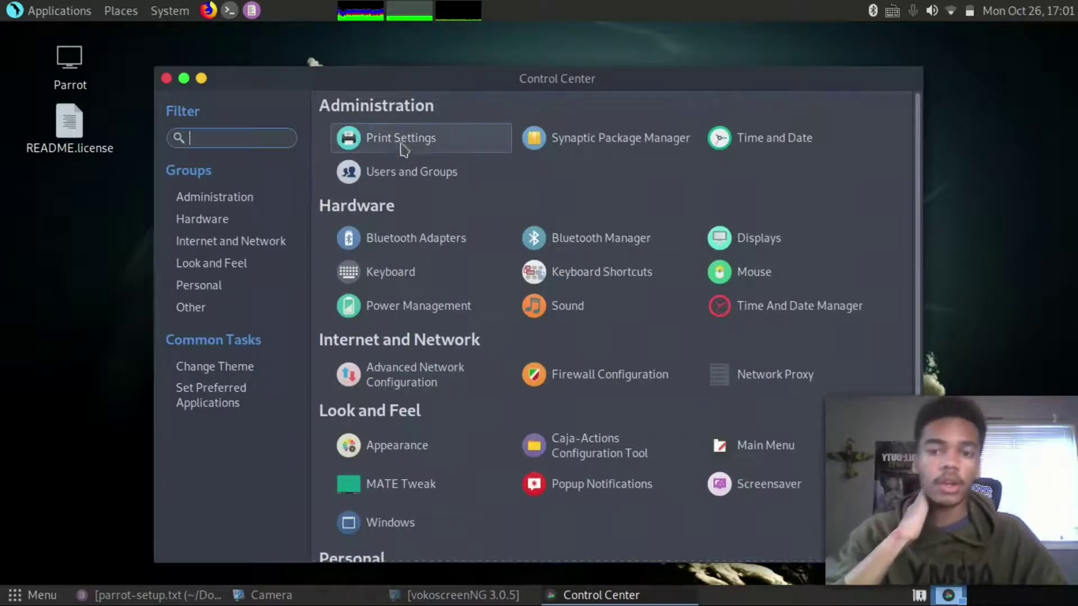
{"action": "left_click", "coordinate": [622, 143]}
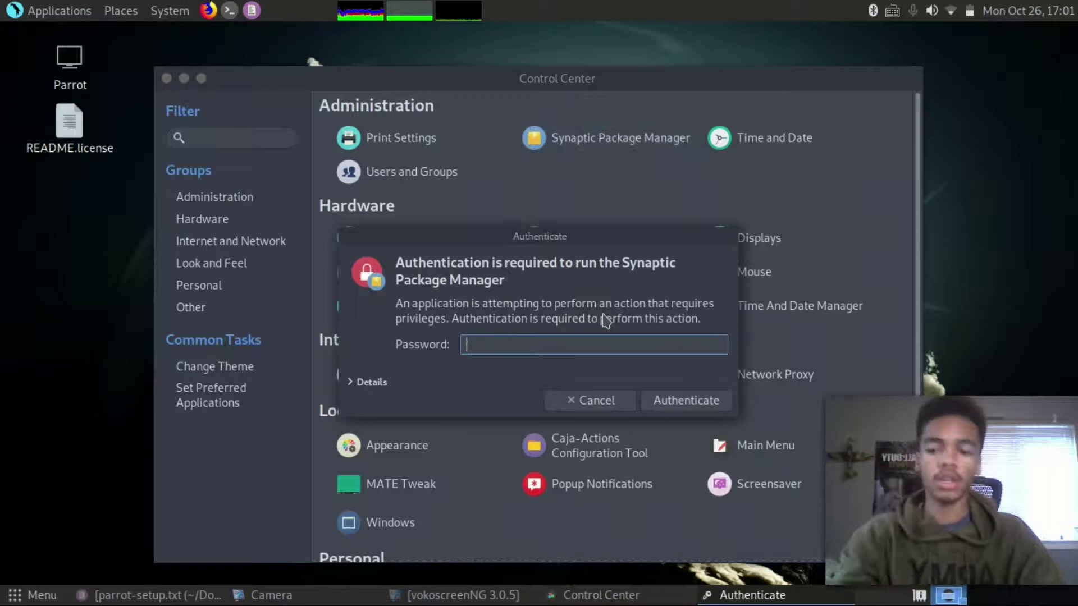
{"action": "type", "text": "*********"}
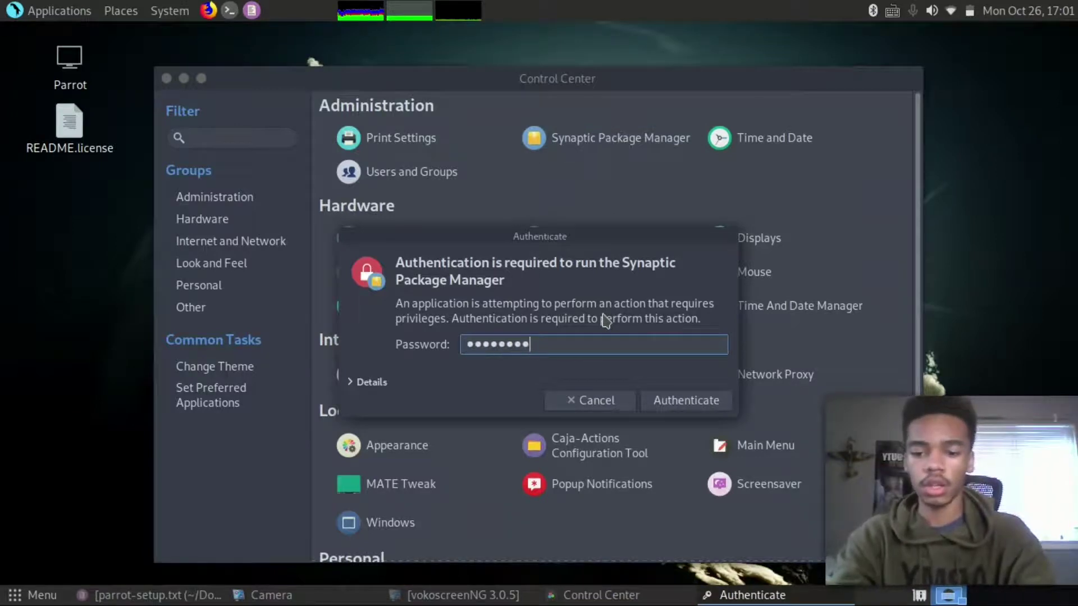
{"action": "type", "text": "*****"}
{"action": "key", "text": "Return"}
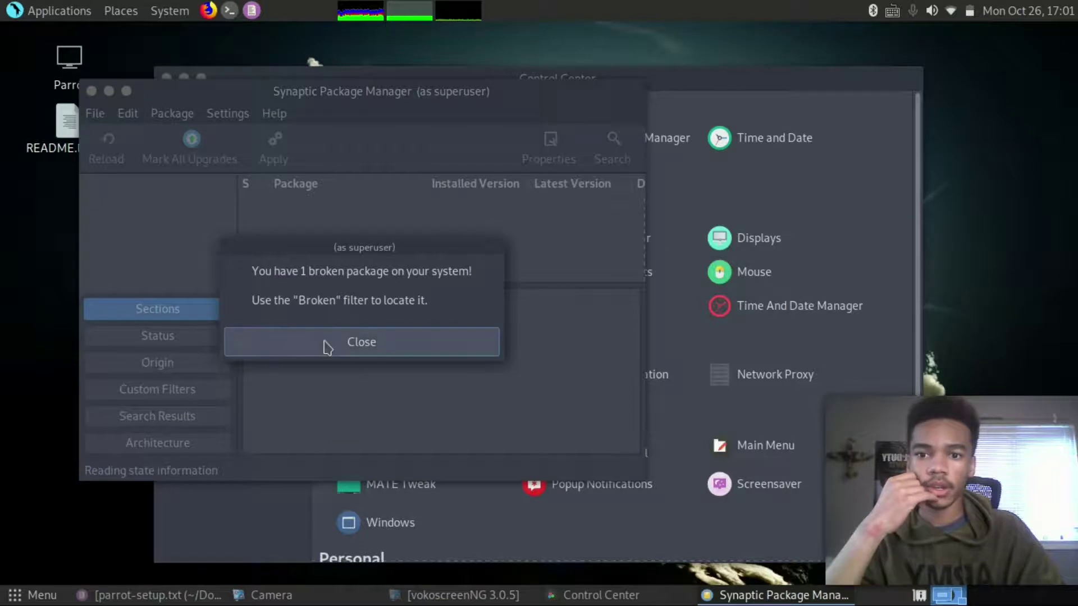
{"action": "left_click", "coordinate": [327, 347]}
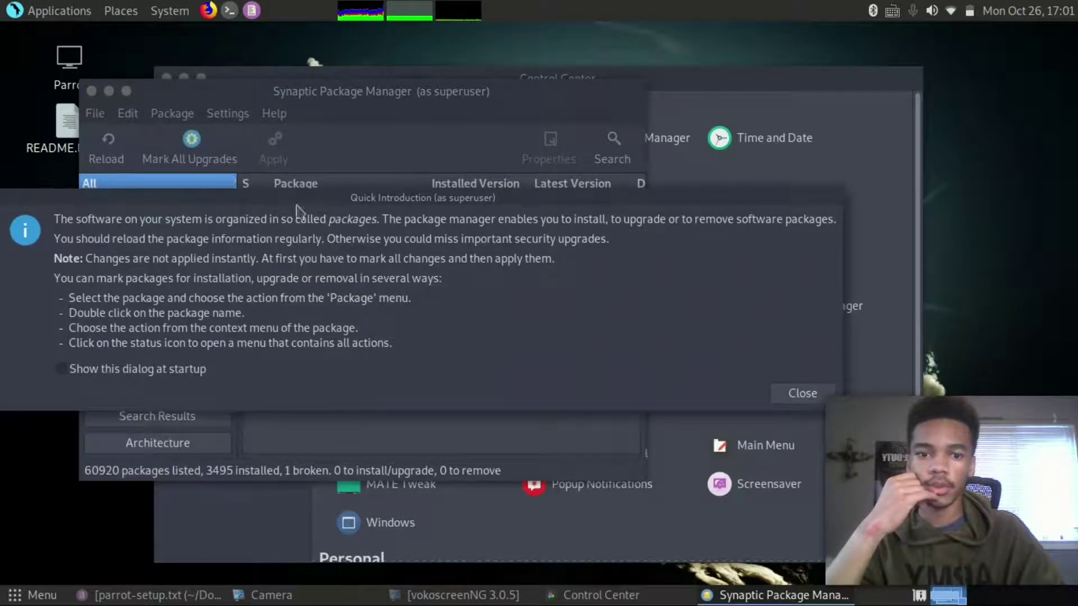
{"action": "left_click", "coordinate": [789, 396]}
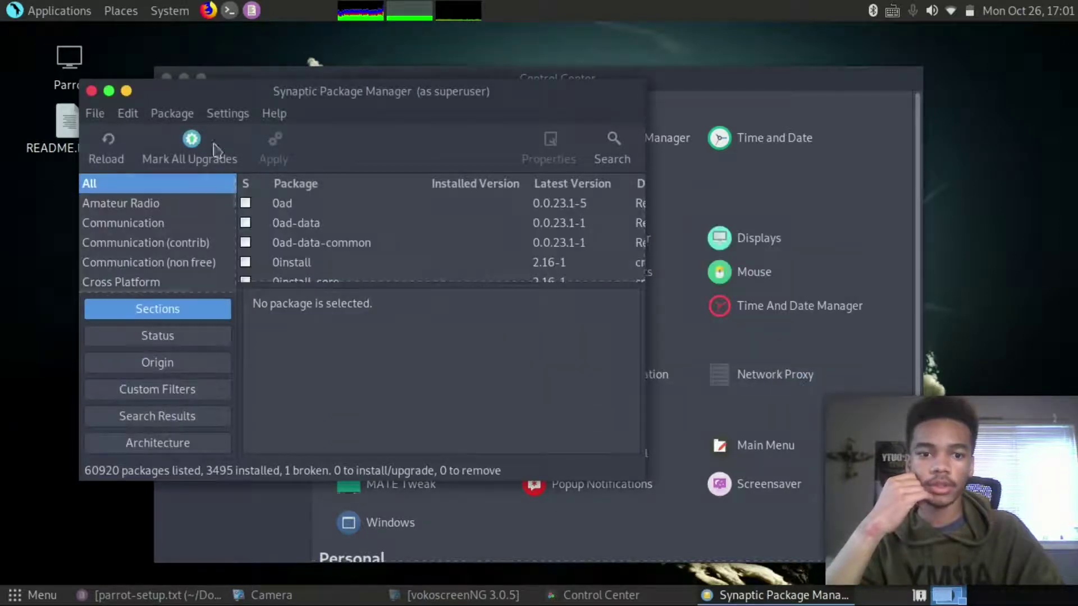
{"action": "left_click", "coordinate": [92, 91]}
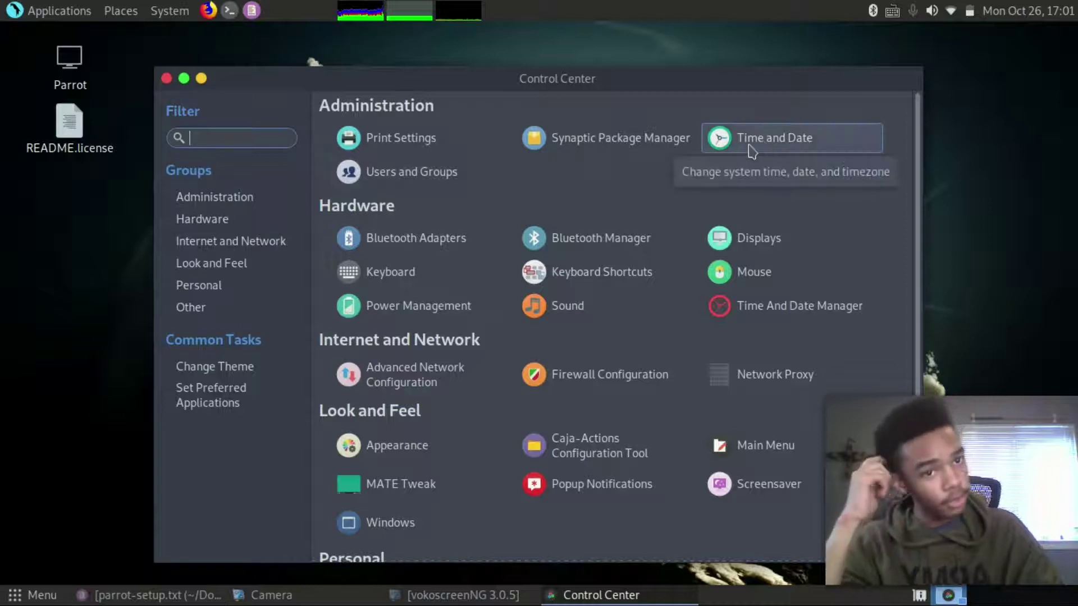
Open Users and Groups, look at the account type options without changing them, and close the Users Settings
{"action": "left_click", "coordinate": [430, 175]}
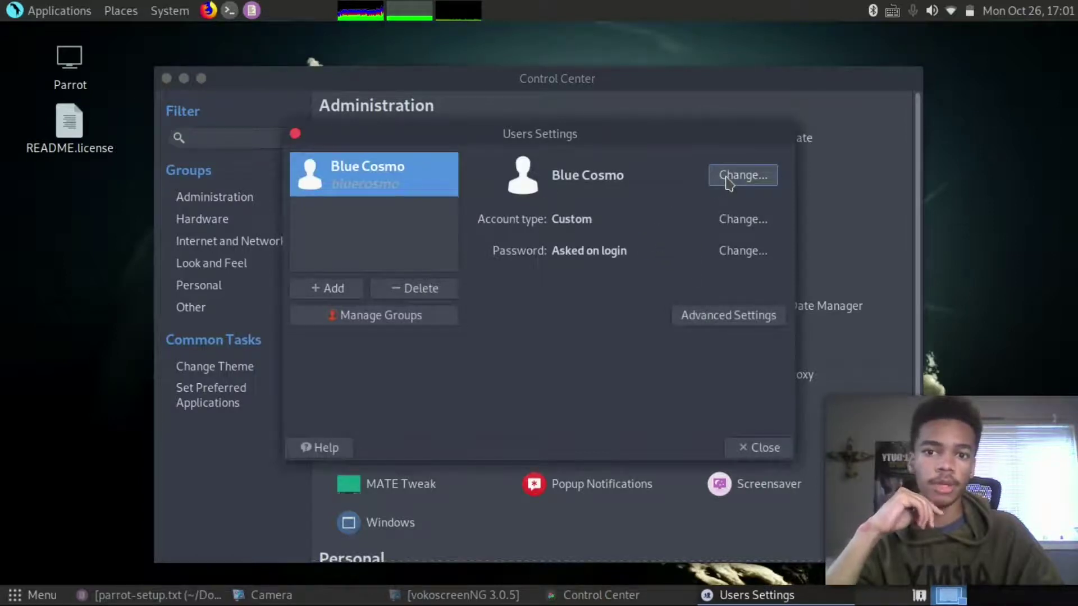
{"action": "left_click", "coordinate": [741, 230]}
{"action": "left_click", "coordinate": [608, 409]}
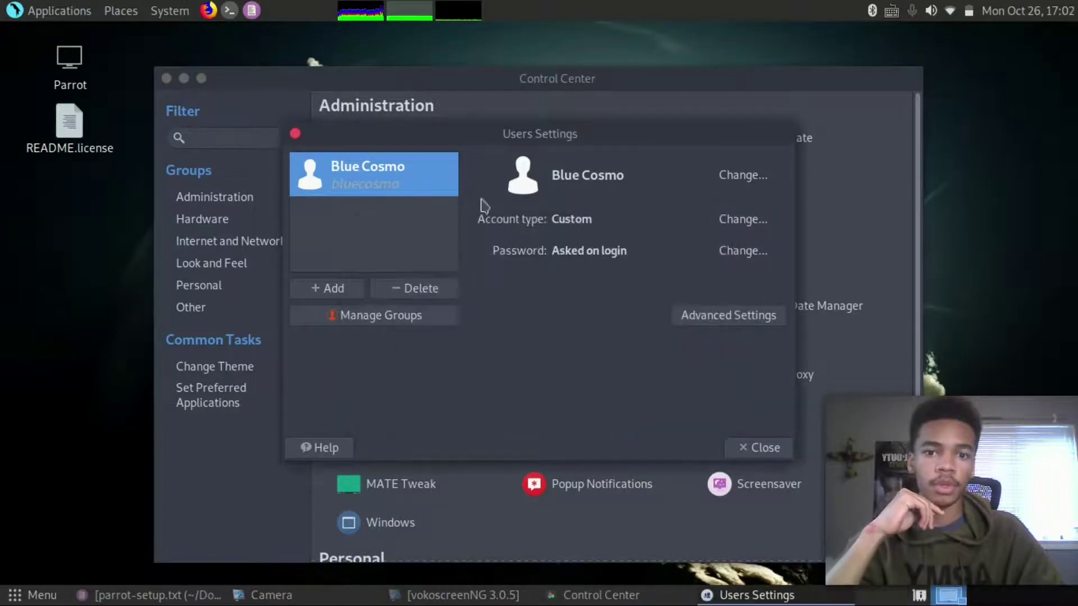
{"action": "left_click", "coordinate": [764, 449]}
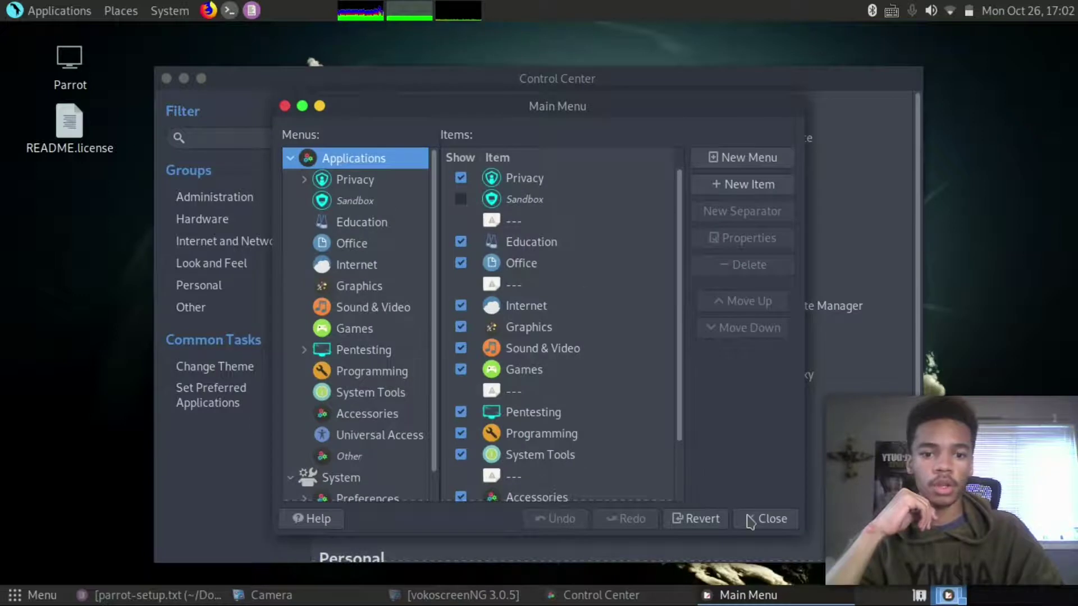
Close the Main Menu editor, then view the Displays monitor preferences and close them unchanged
{"action": "left_click", "coordinate": [750, 521]}
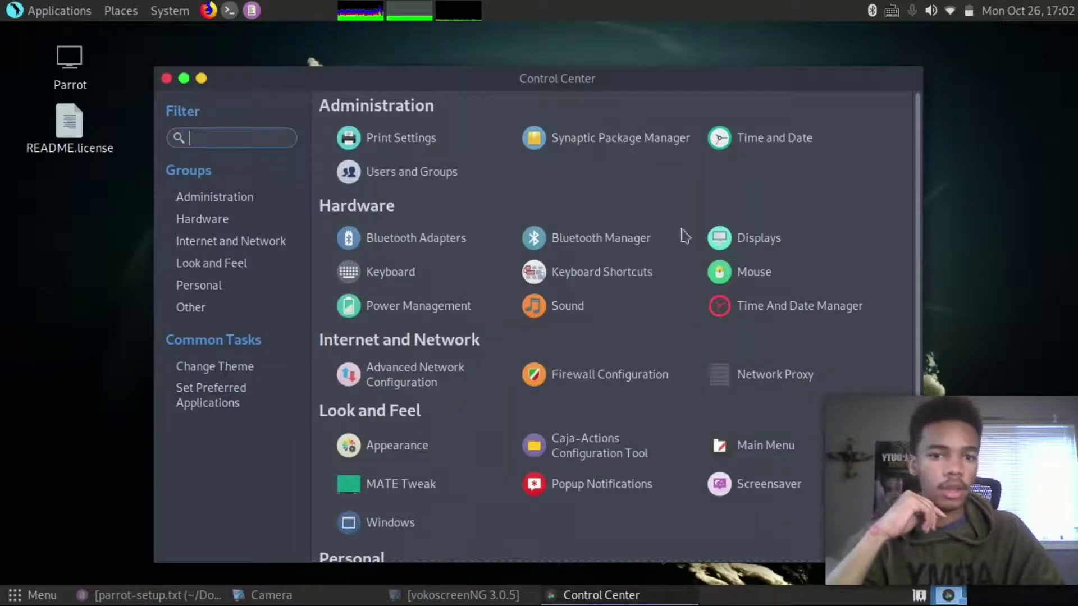
{"action": "left_click", "coordinate": [805, 246]}
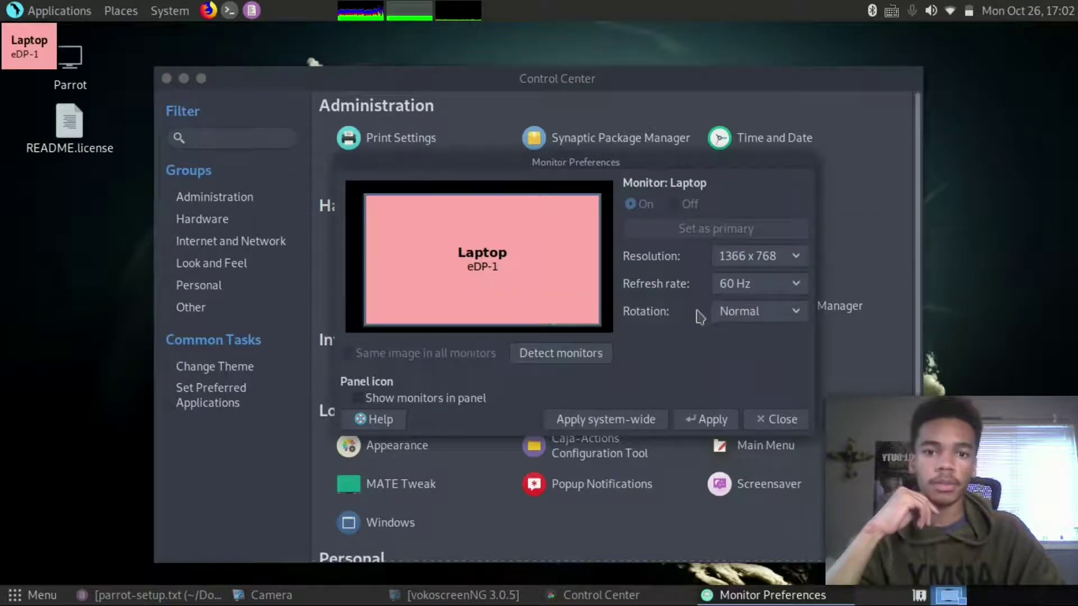
{"action": "left_click", "coordinate": [775, 428]}
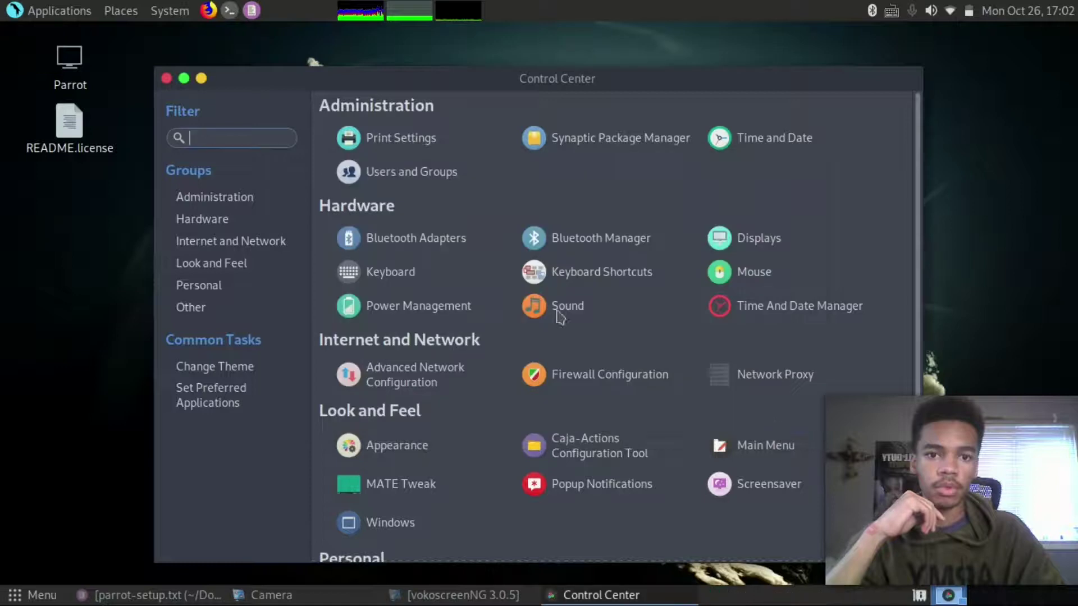
Review the Layouts, Accessibility, Mouse Keys and Typing Break settings in Keyboard Preferences and close the dialog
{"action": "left_click", "coordinate": [369, 276]}
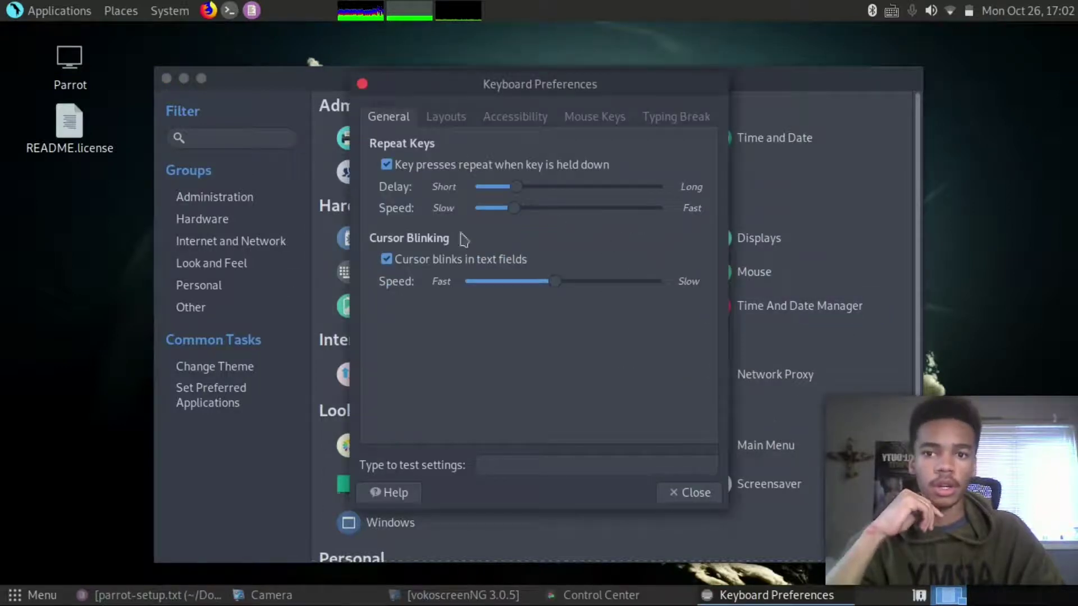
{"action": "left_click", "coordinate": [455, 125]}
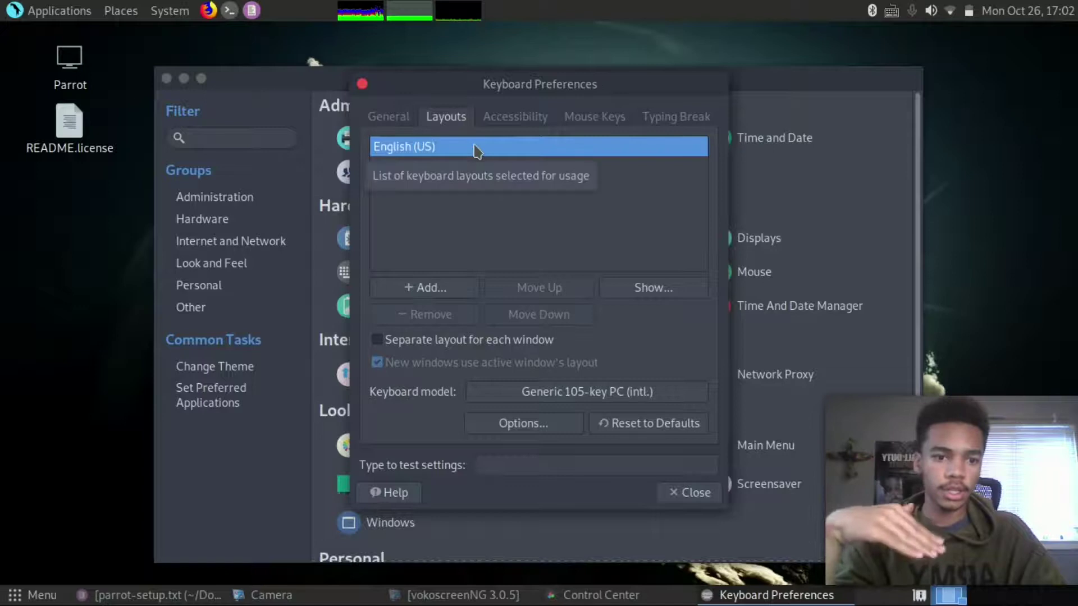
{"action": "left_click", "coordinate": [510, 123]}
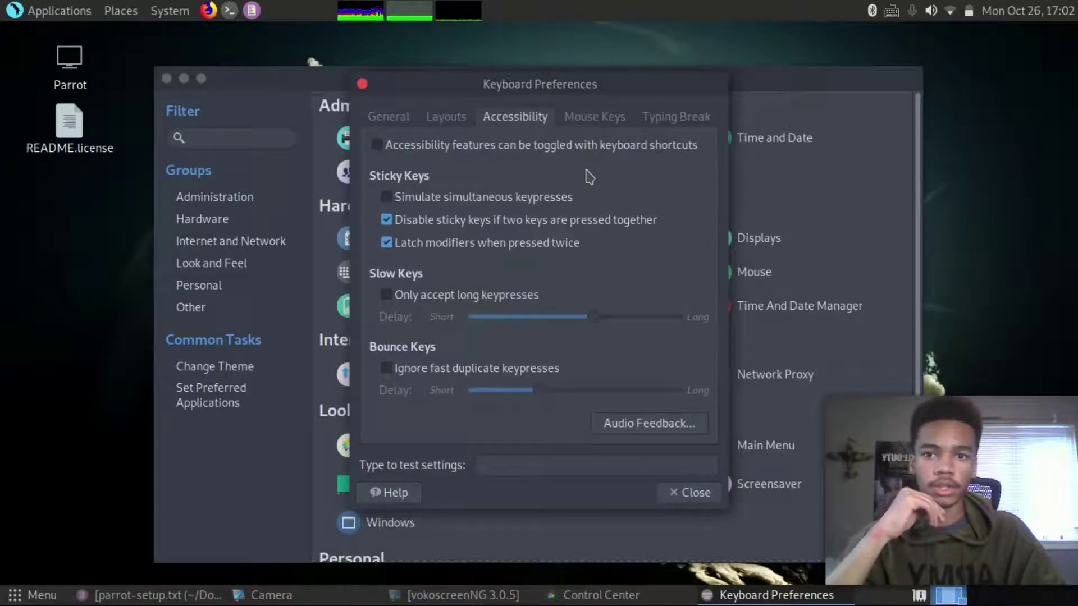
{"action": "left_click", "coordinate": [589, 118]}
{"action": "left_click", "coordinate": [660, 127]}
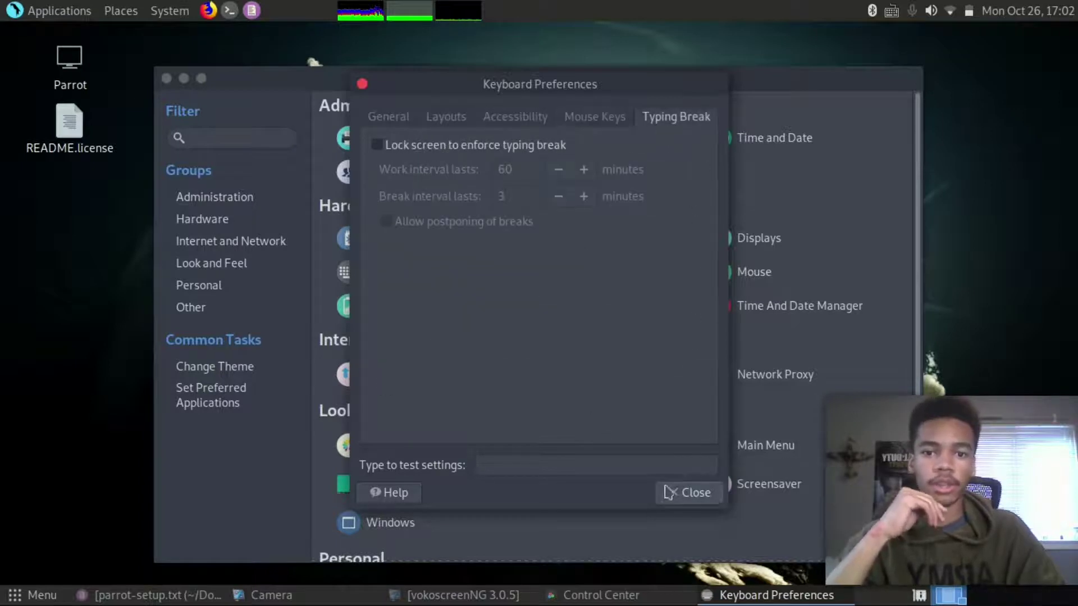
{"action": "left_click", "coordinate": [690, 492]}
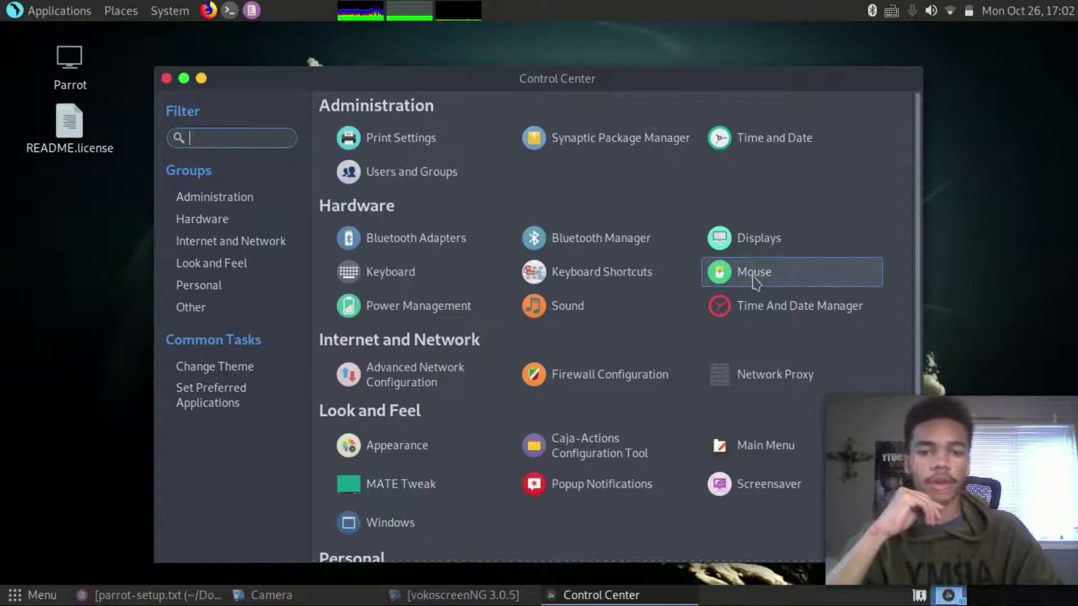
Open Keyboard Shortcuts and move its window over the Control Center so that it is fully in view
{"action": "left_click", "coordinate": [615, 279]}
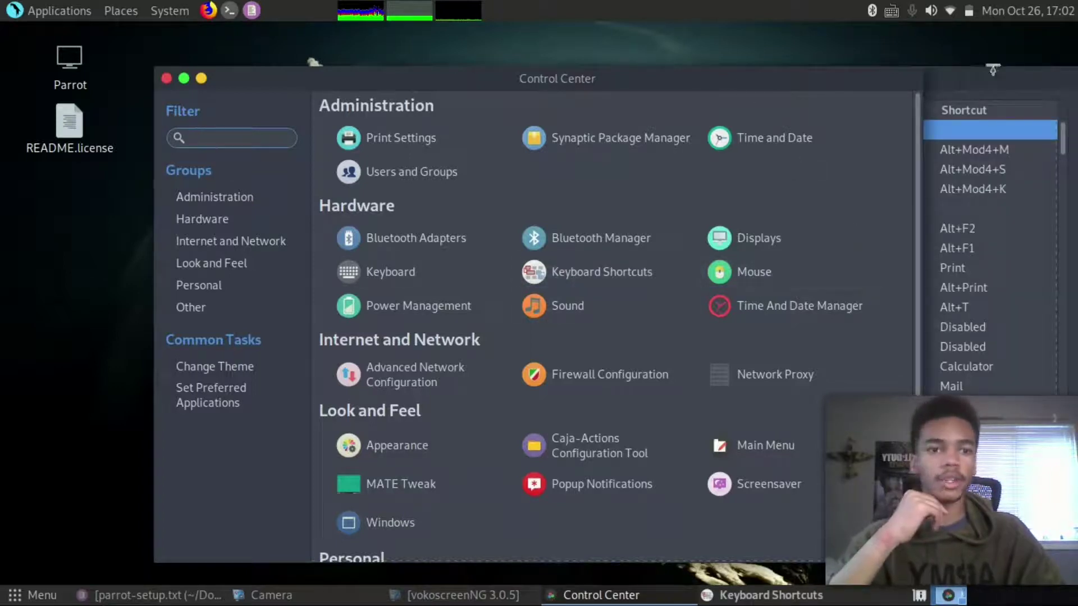
{"action": "left_click", "coordinate": [988, 84]}
{"action": "left_click_drag", "start_coordinate": [879, 70], "coordinate": [597, 83]}
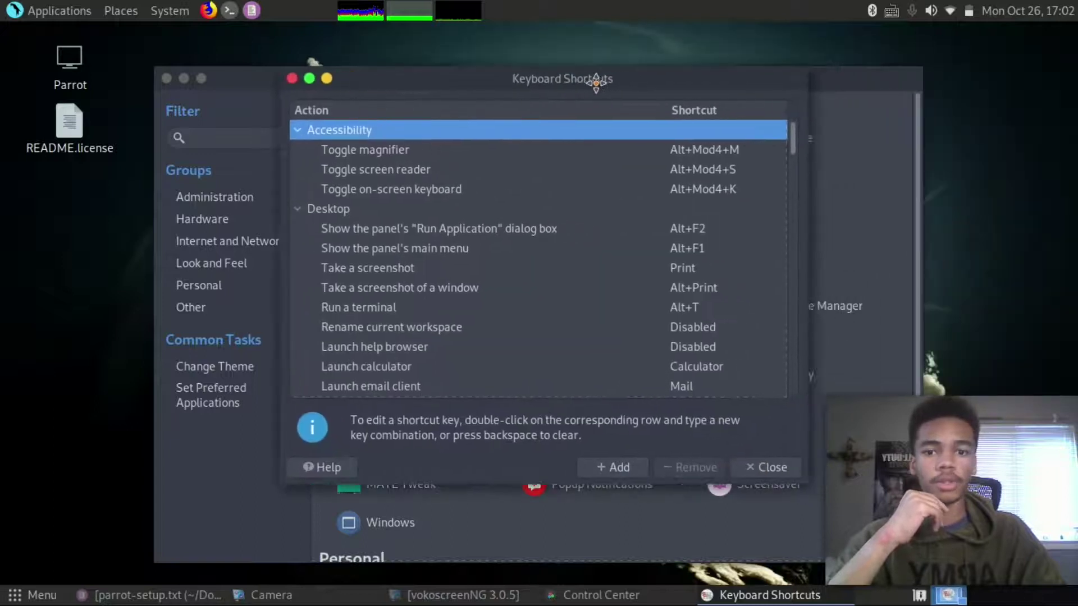
Bring up parrot-setup.txt and start a new section with a blank line below MENU 3 WORKSPACES at the end
{"action": "mouse_move", "coordinate": [595, 596]}
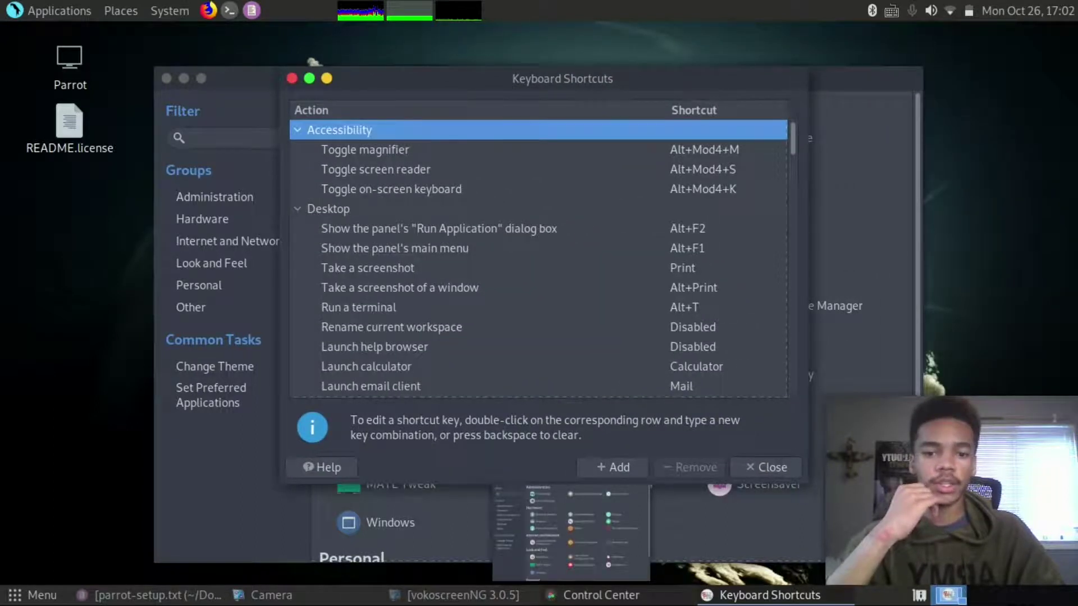
{"action": "left_click", "coordinate": [149, 595]}
{"action": "scroll", "coordinate": [357, 207], "scroll_direction": "down", "scroll_amount": 3}
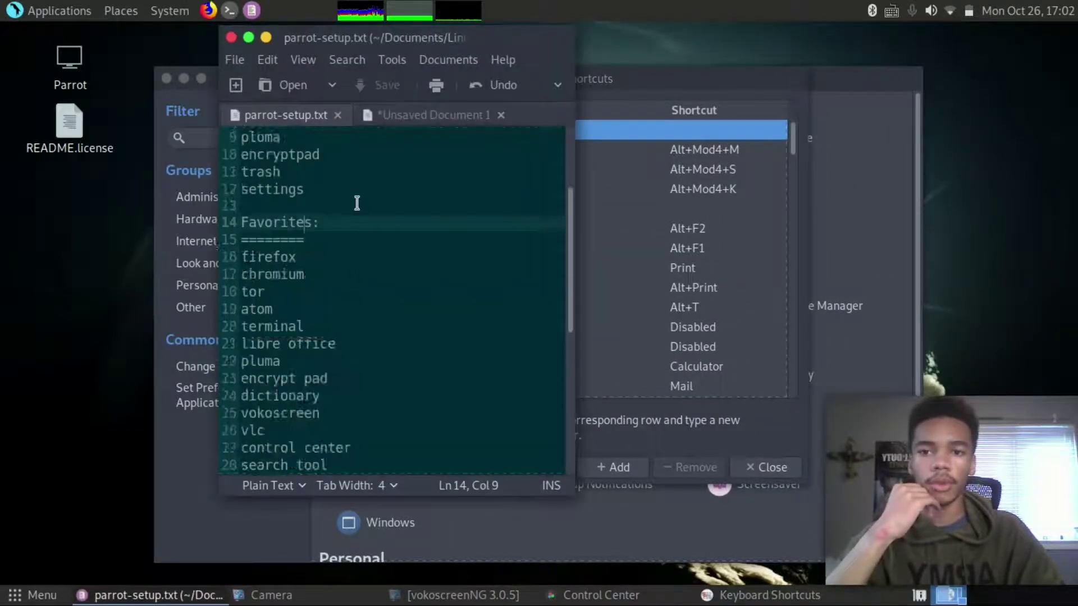
{"action": "scroll", "coordinate": [361, 198], "scroll_direction": "down", "scroll_amount": 6}
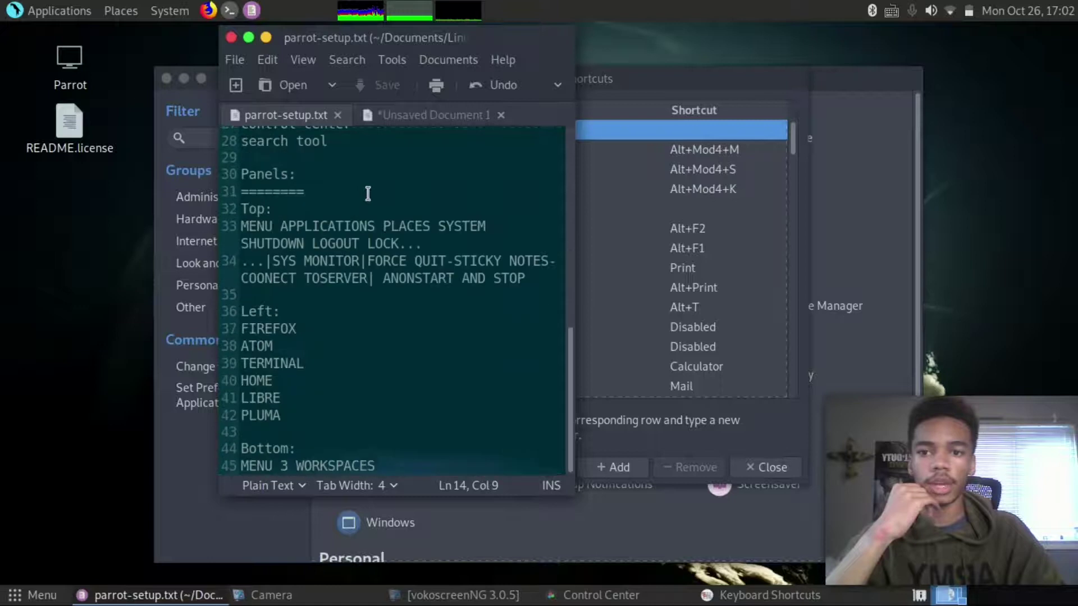
{"action": "left_click", "coordinate": [405, 468]}
{"action": "key", "text": "Return"}
{"action": "key", "text": "Return"}
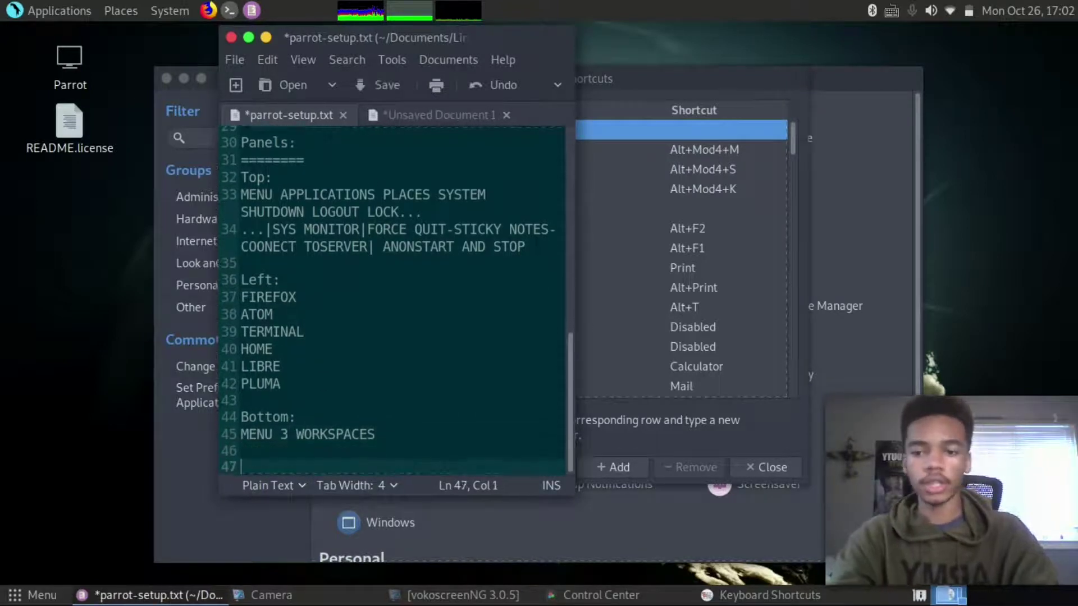
Add the heading "Shortcuts:" underlined with "========" at the end of parrot-setup.txt
{"action": "type", "text": "Shortcy"}
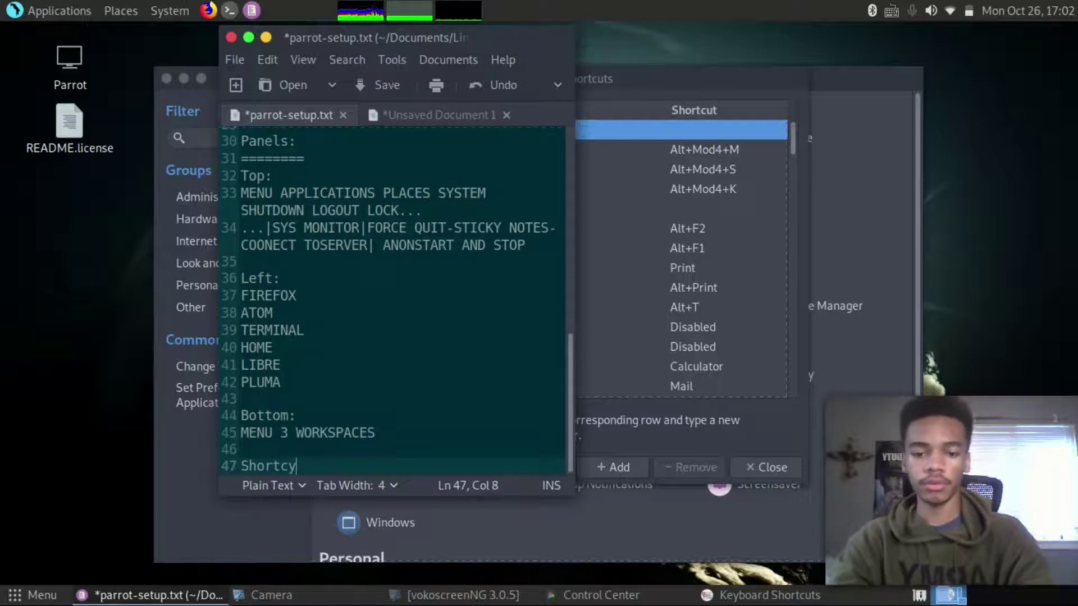
{"action": "key", "text": "BackSpace"}
{"action": "type", "text": "ust"}
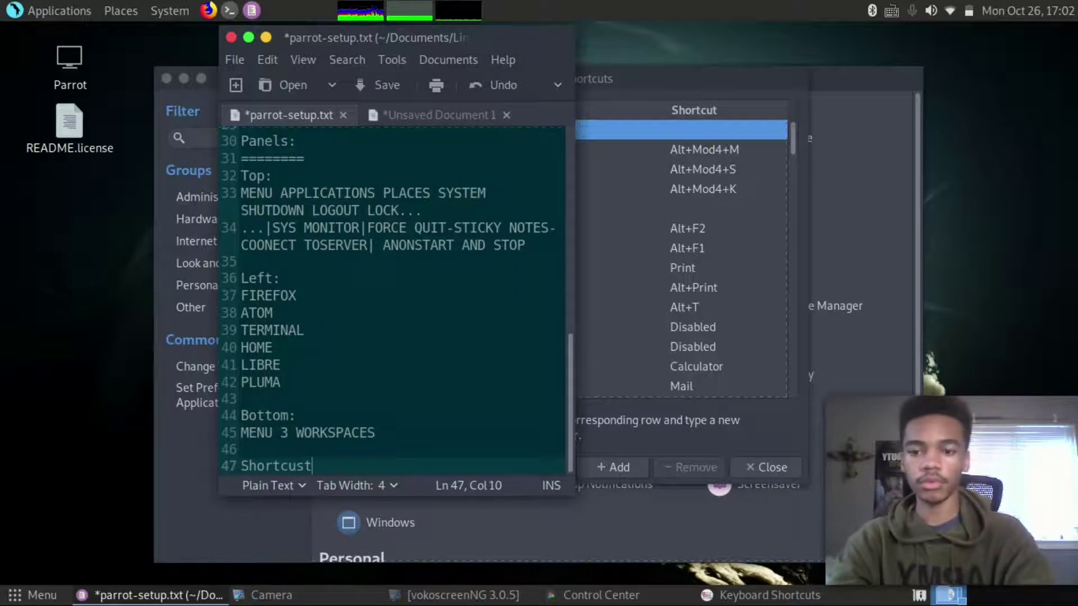
{"action": "key", "text": "BackSpace"}
{"action": "key", "text": "BackSpace"}
{"action": "type", "text": "ts"}
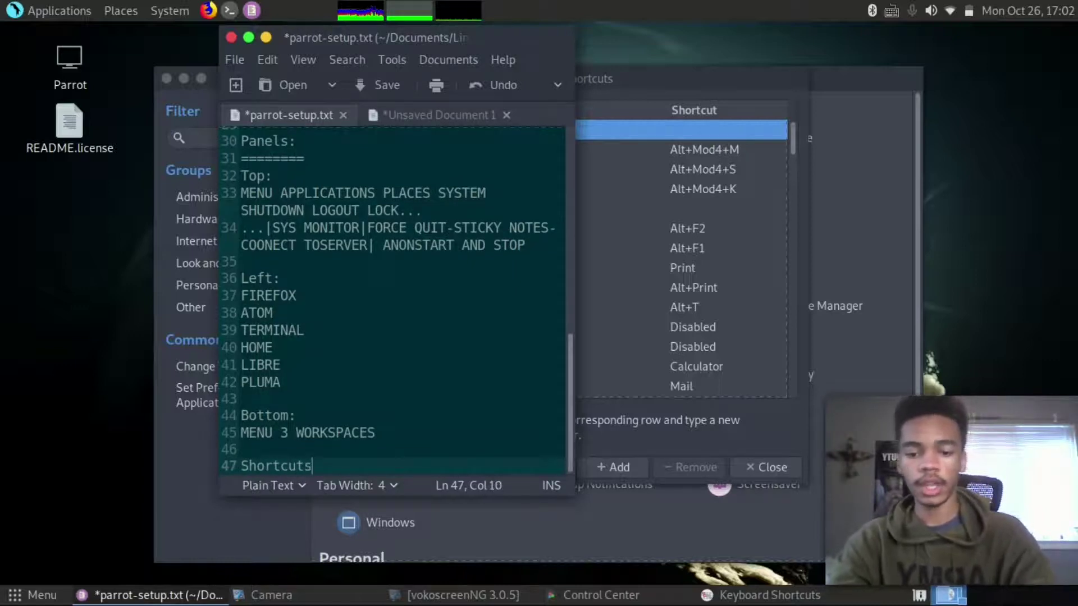
{"action": "type", "text": ":"}
{"action": "key", "text": "Return"}
{"action": "type", "text": "===="}
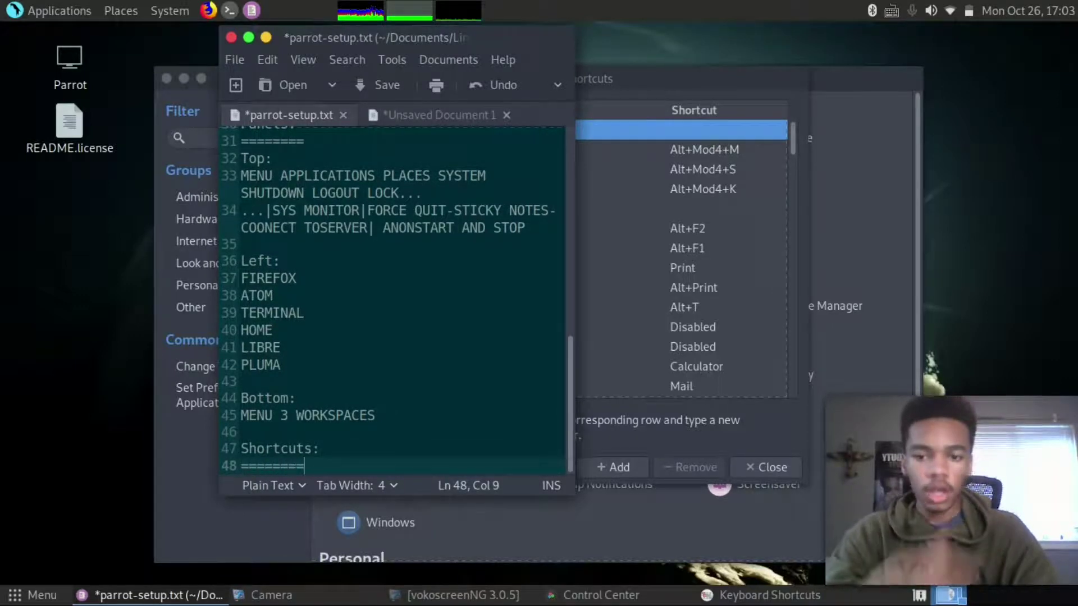
{"action": "type", "text": "===="}
{"action": "key", "text": "Return"}
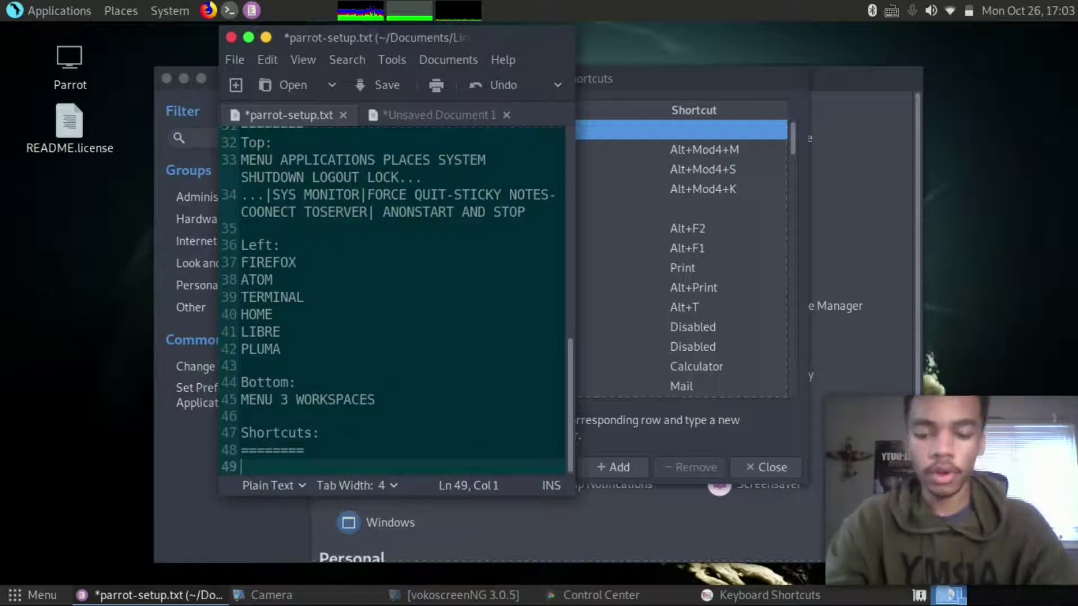
Add the line "calculator - alt + home" under the Shortcuts heading
{"action": "type", "text": "calcula"}
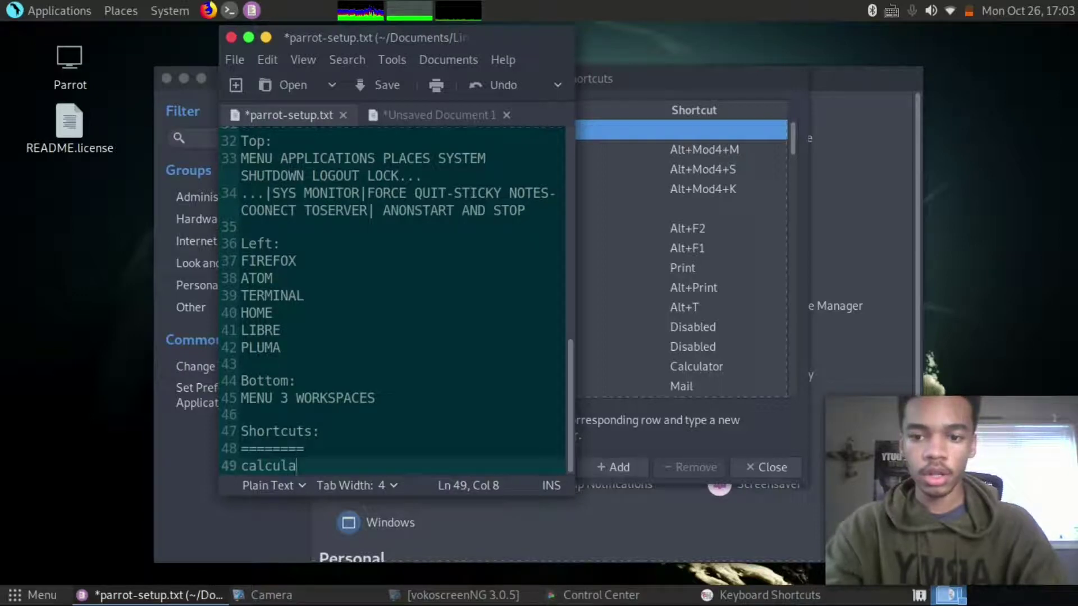
{"action": "type", "text": "tor - "}
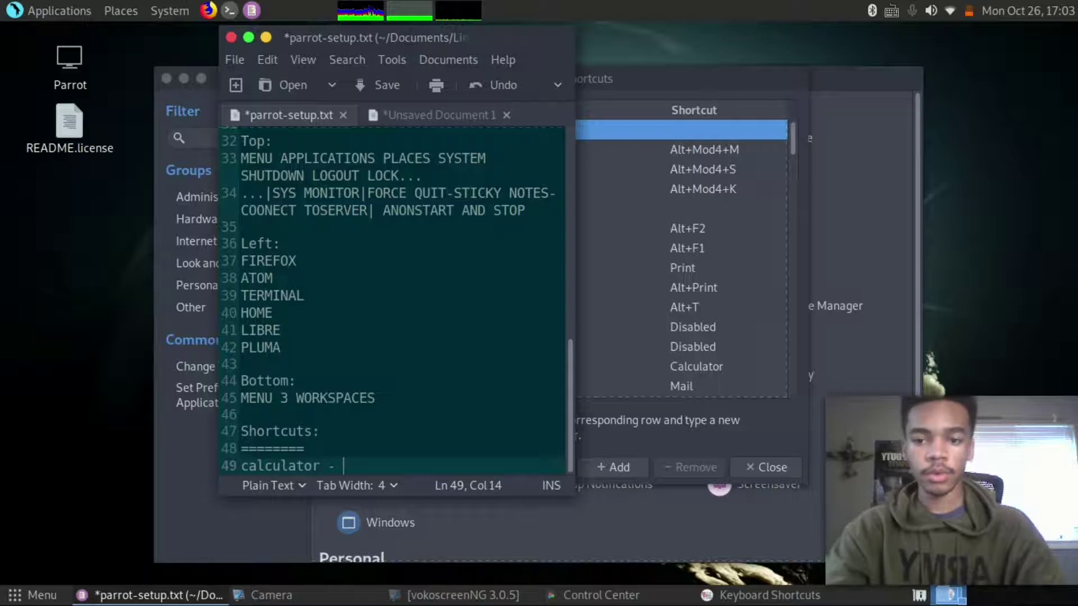
{"action": "type", "text": "alt"}
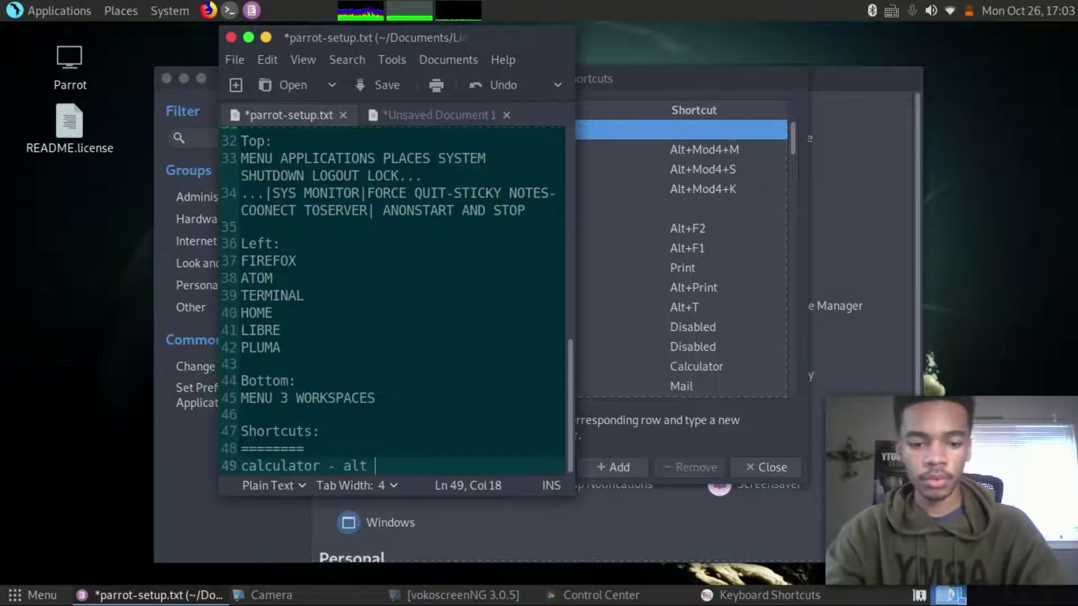
{"action": "type", "text": " + home"}
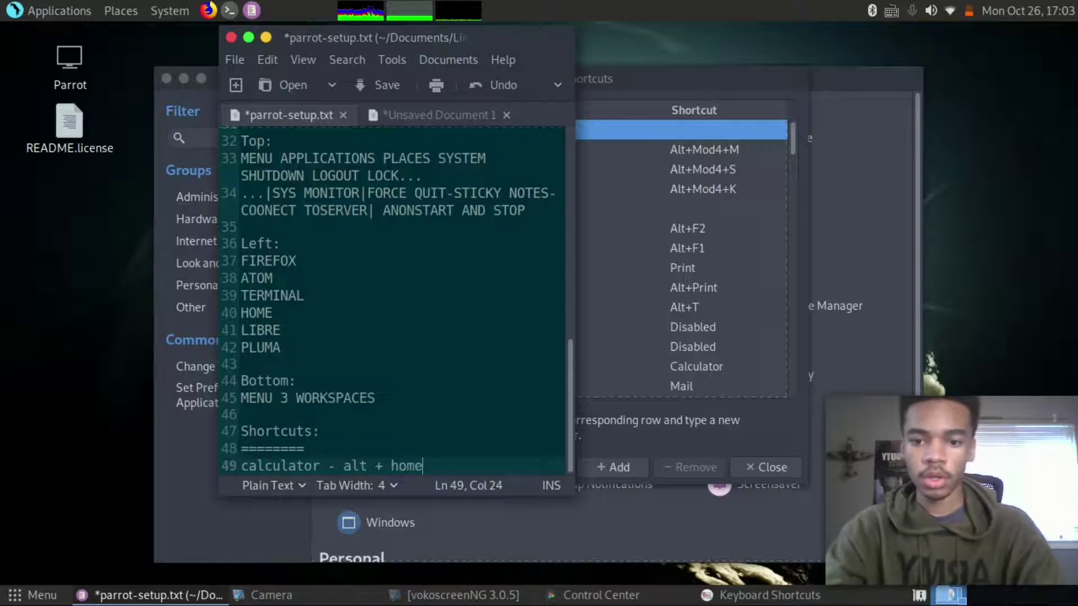
{"action": "key", "text": "Return"}
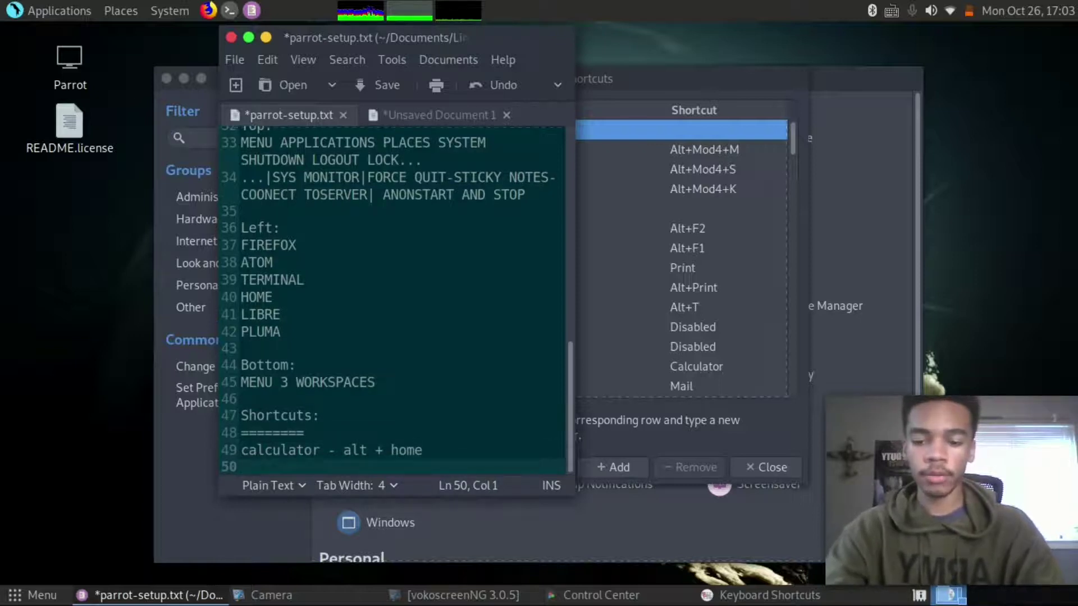
Add the line "browser - alt + b" below the calculator entry in parrot-setup.txt
{"action": "type", "text": "fi"}
{"action": "key", "text": "BackSpace"}
{"action": "type", "text": "browser - alt"}
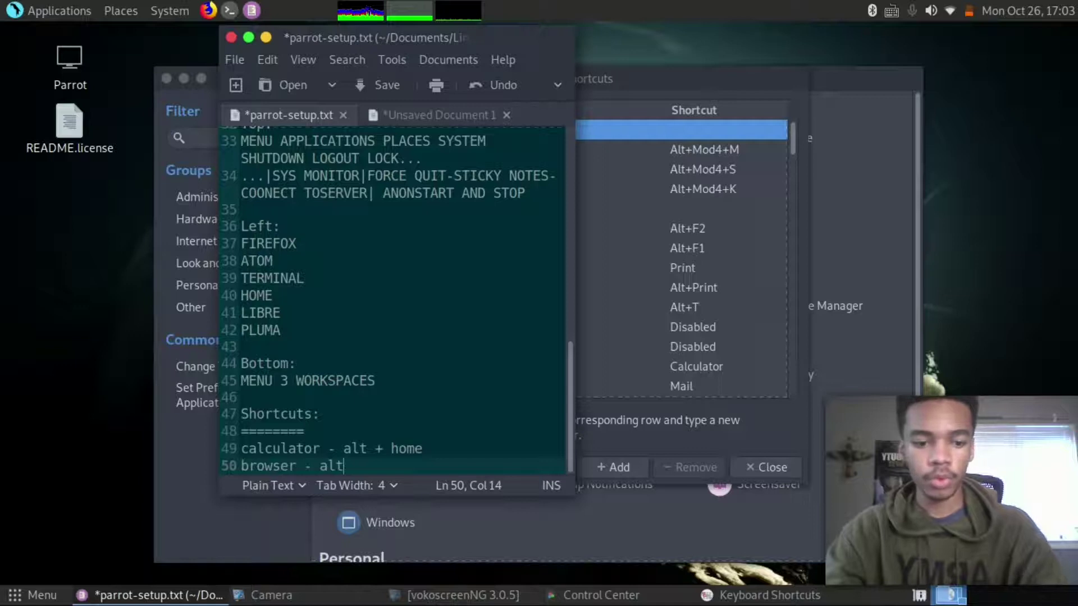
{"action": "type", "text": " + b"}
{"action": "key", "text": "Return"}
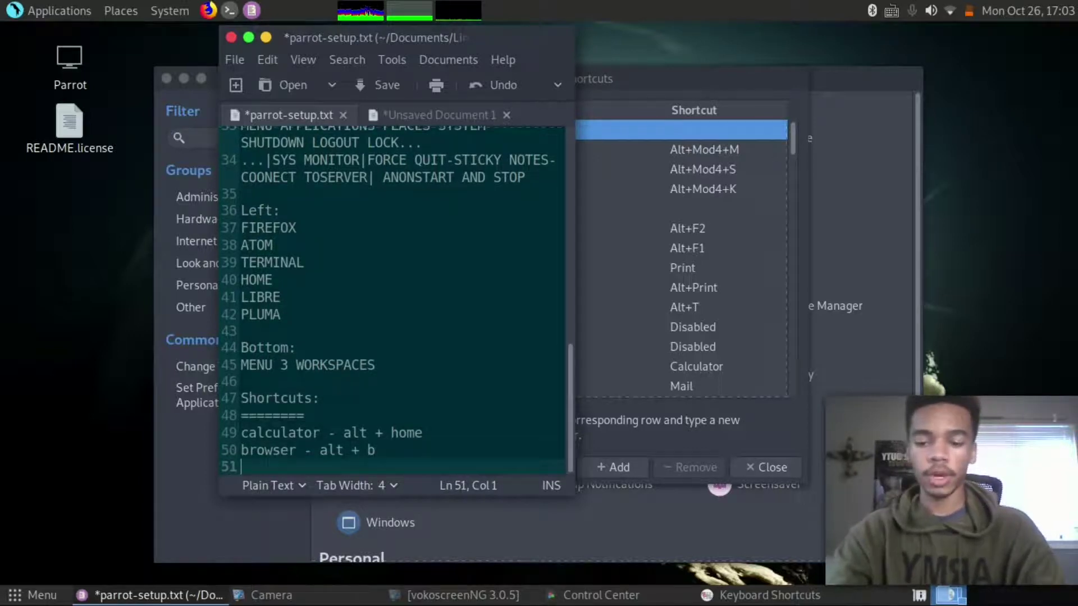
Add the line "notes - alt + n" below the browser entry in the Shortcuts list
{"action": "type", "text": "notes"}
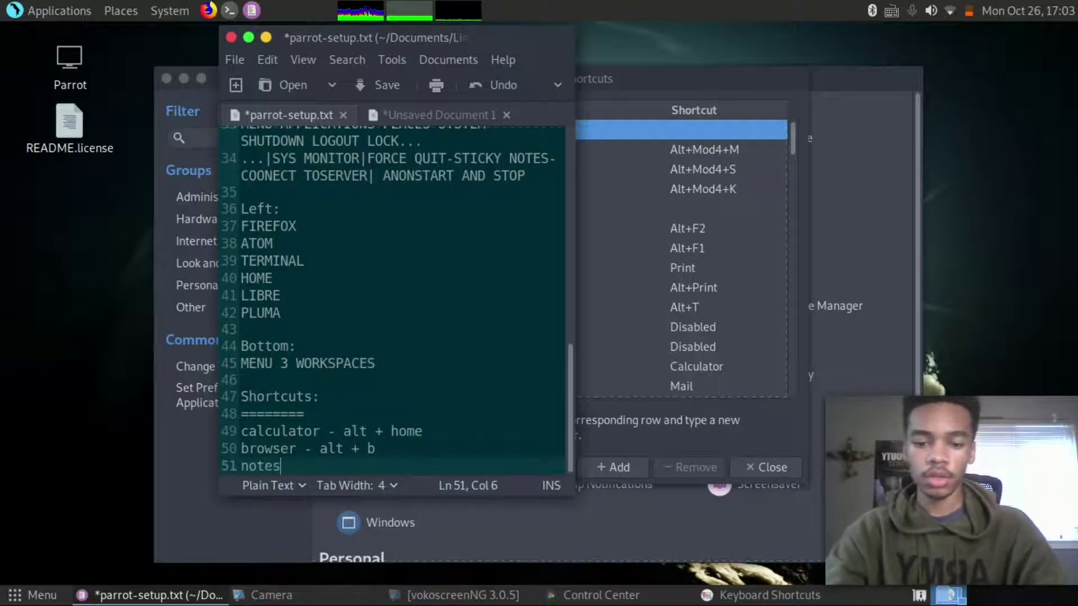
{"action": "type", "text": " *-"}
{"action": "key", "text": "BackSpace"}
{"action": "key", "text": "BackSpace"}
{"action": "key", "text": "BackSpace"}
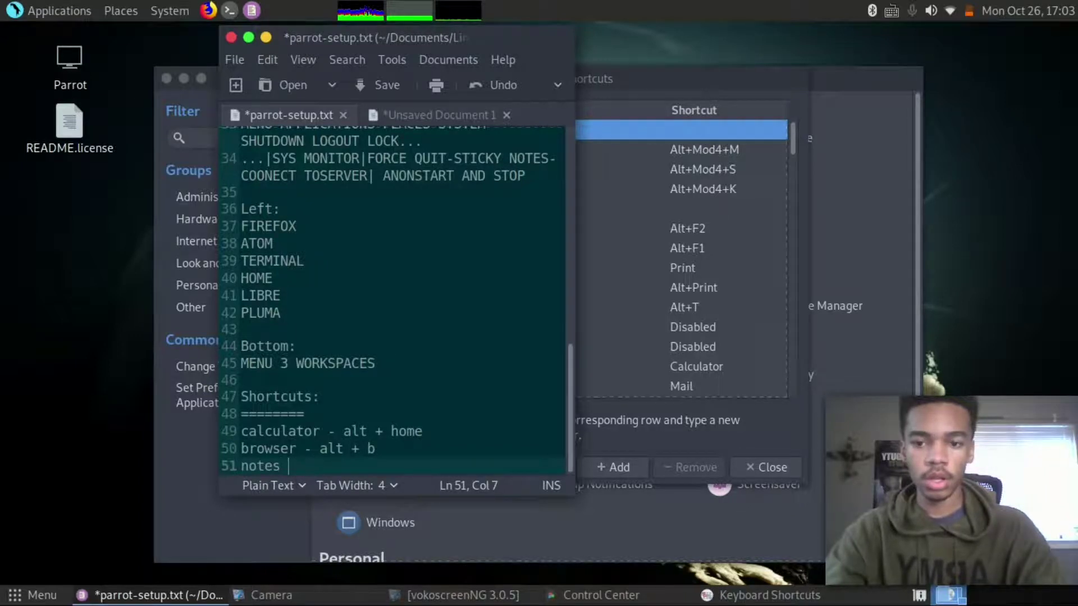
{"action": "type", "text": "- alt "}
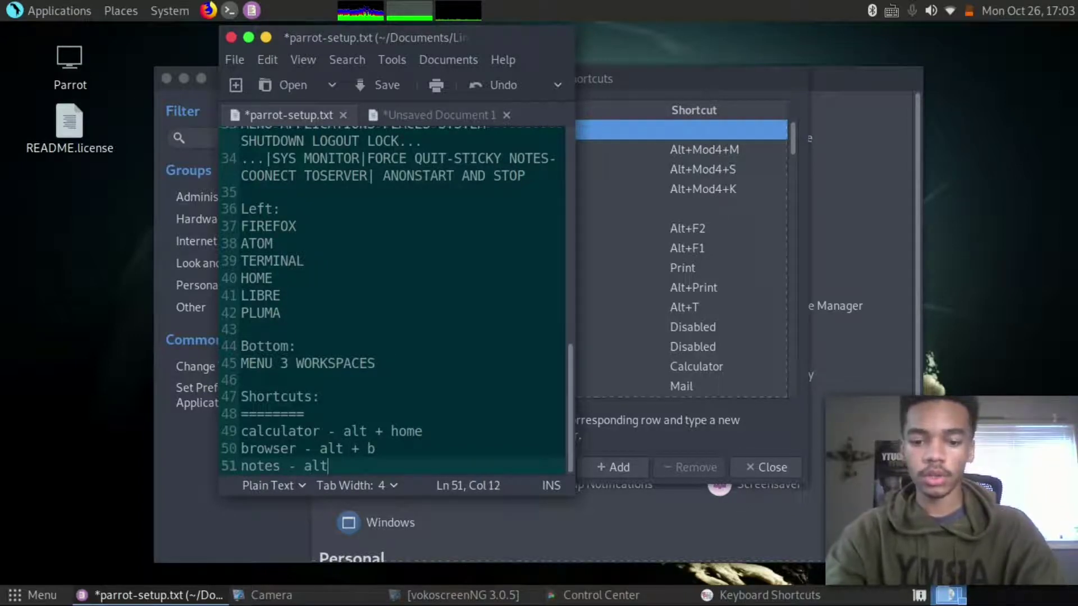
{"action": "type", "text": "+n"}
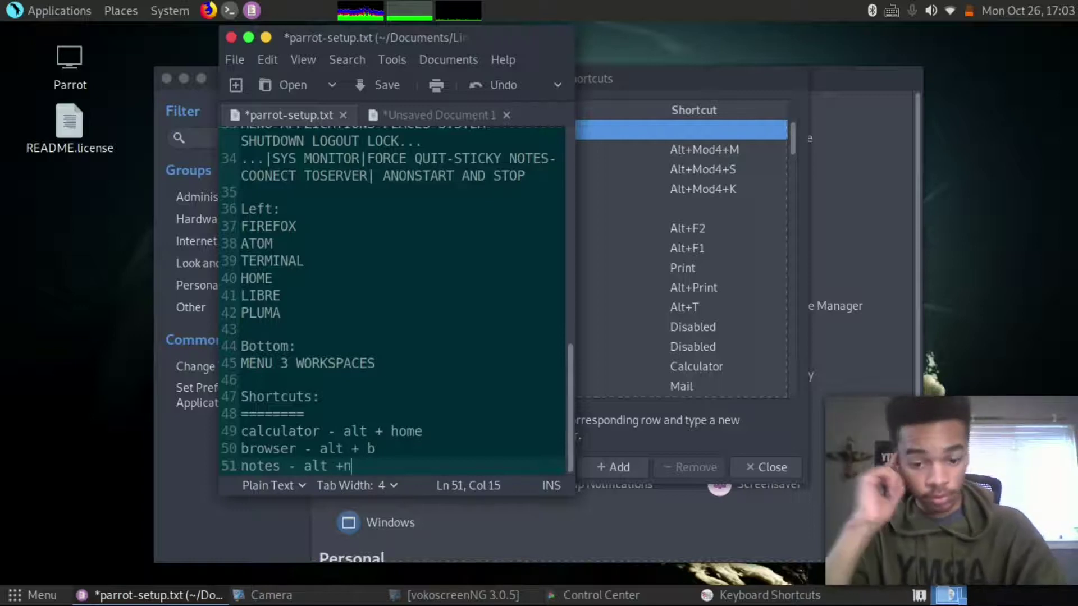
{"action": "key", "text": "BackSpace"}
{"action": "type", "text": "n"}
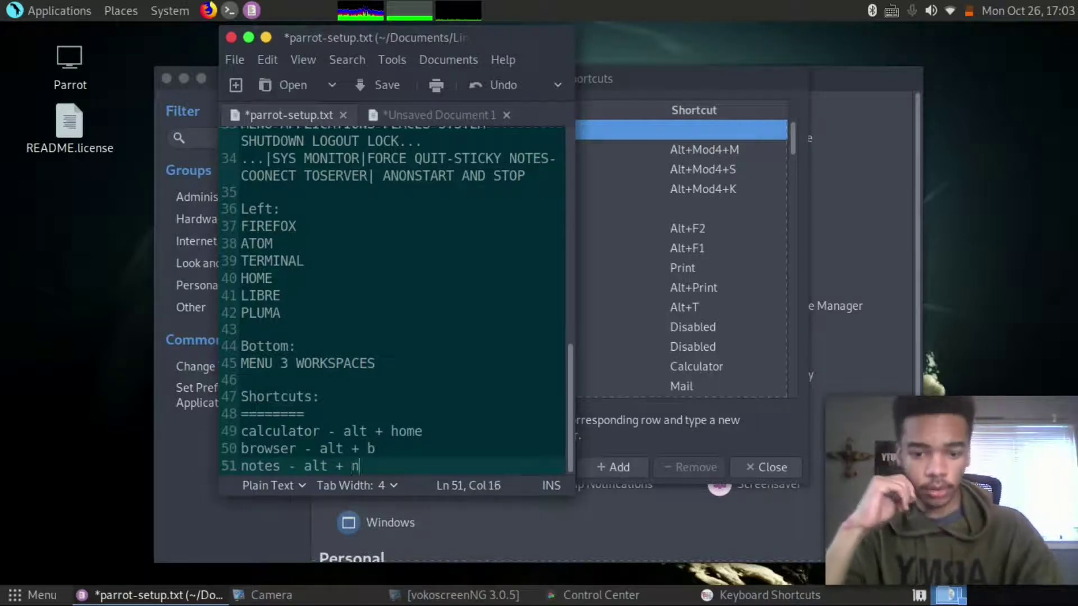
{"action": "key", "text": "Return"}
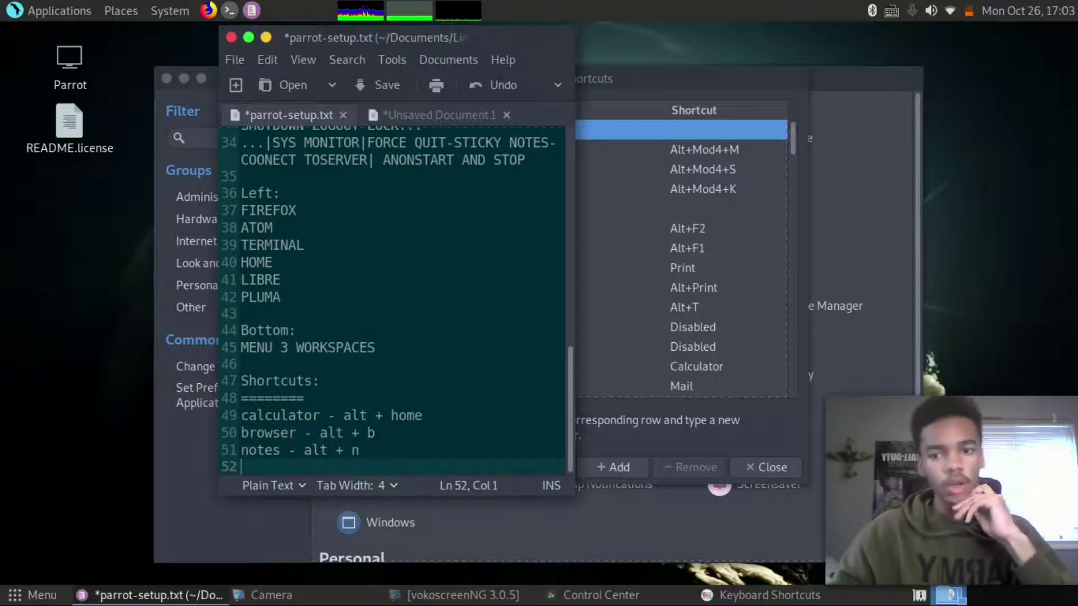
Add the line "dictionary - alt + s" below the notes entry in the Shortcuts list
{"action": "type", "text": "alt - s"}
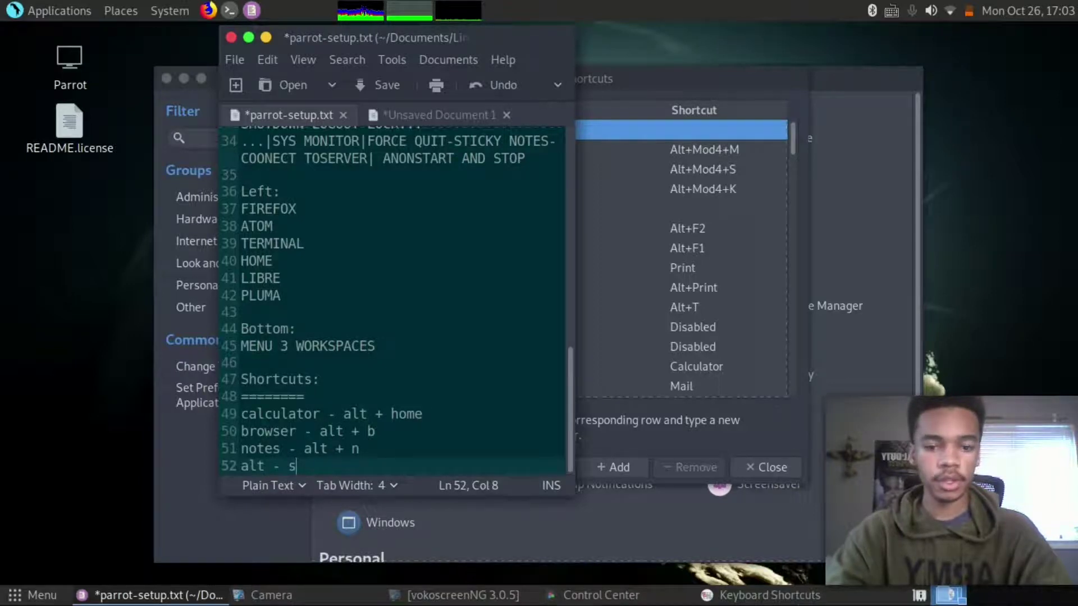
{"action": "key", "text": "BackSpace"}
{"action": "key", "text": "BackSpace"}
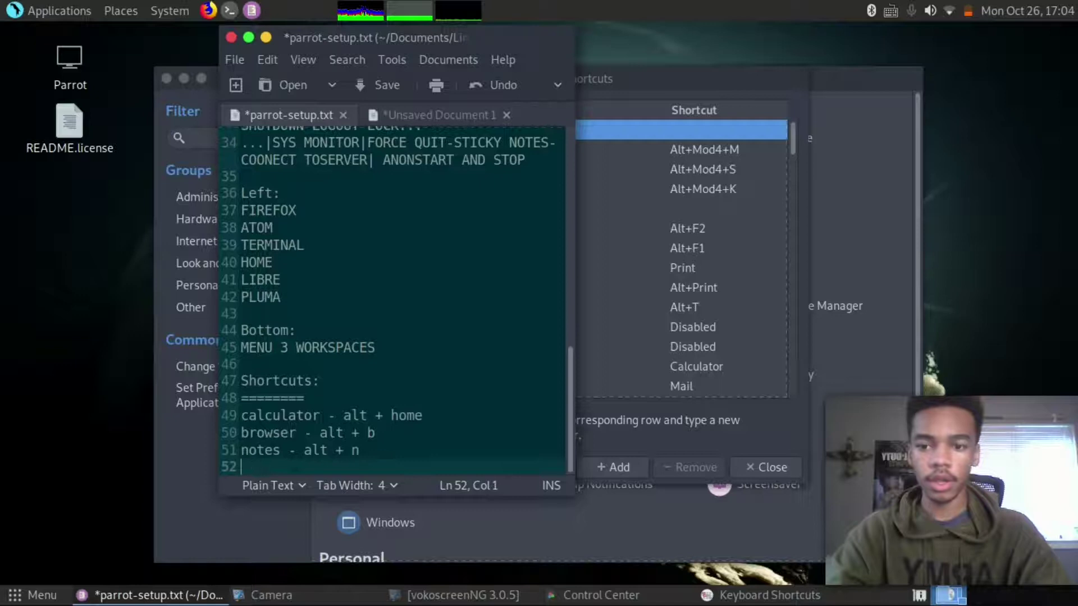
{"action": "type", "text": "ictionary"}
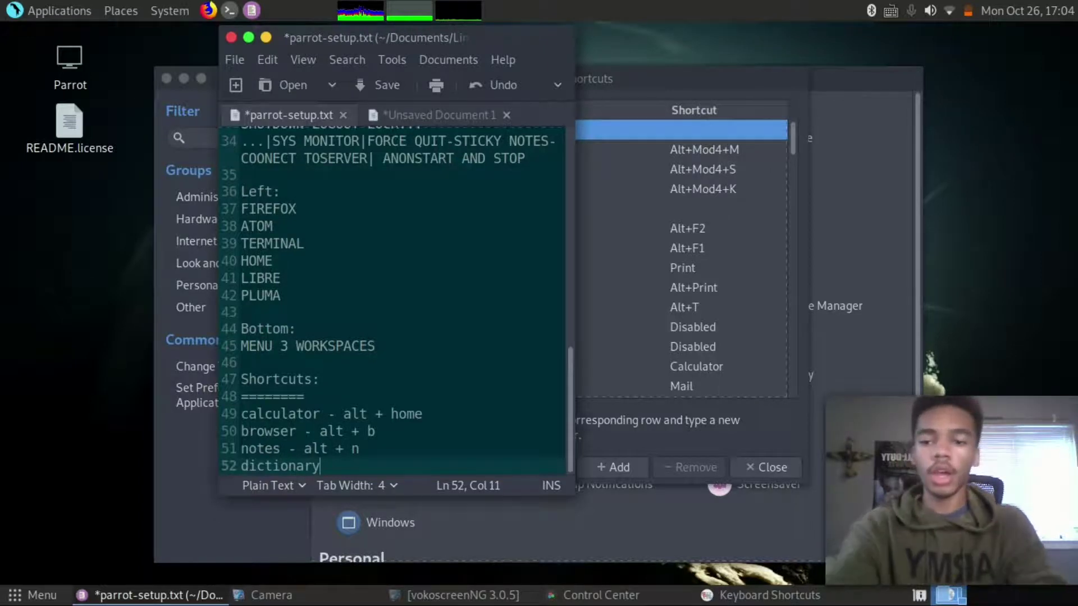
{"action": "type", "text": "-"}
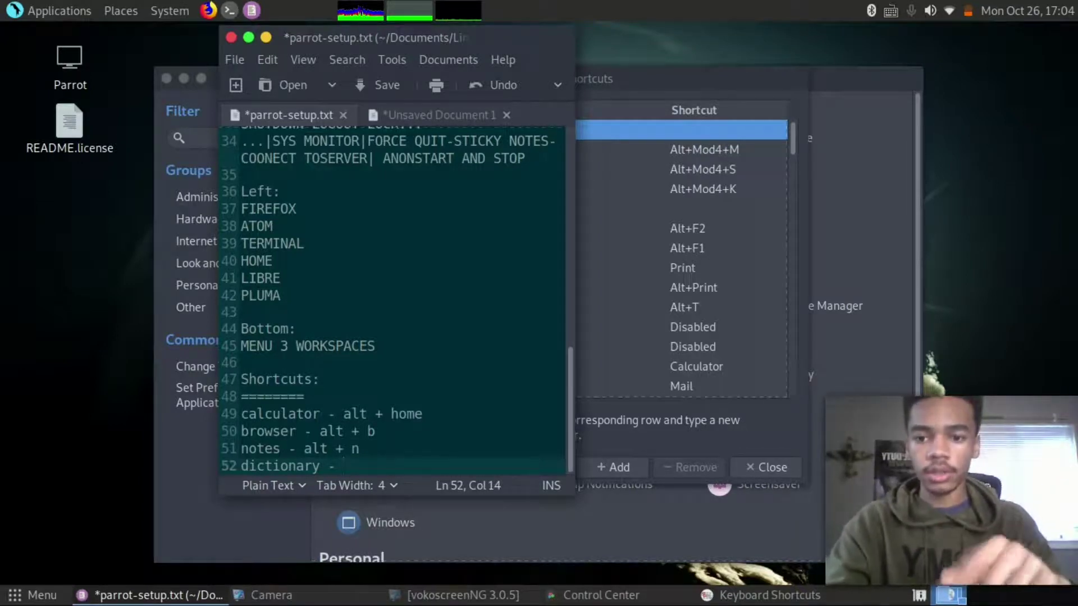
{"action": "type", "text": "alt "}
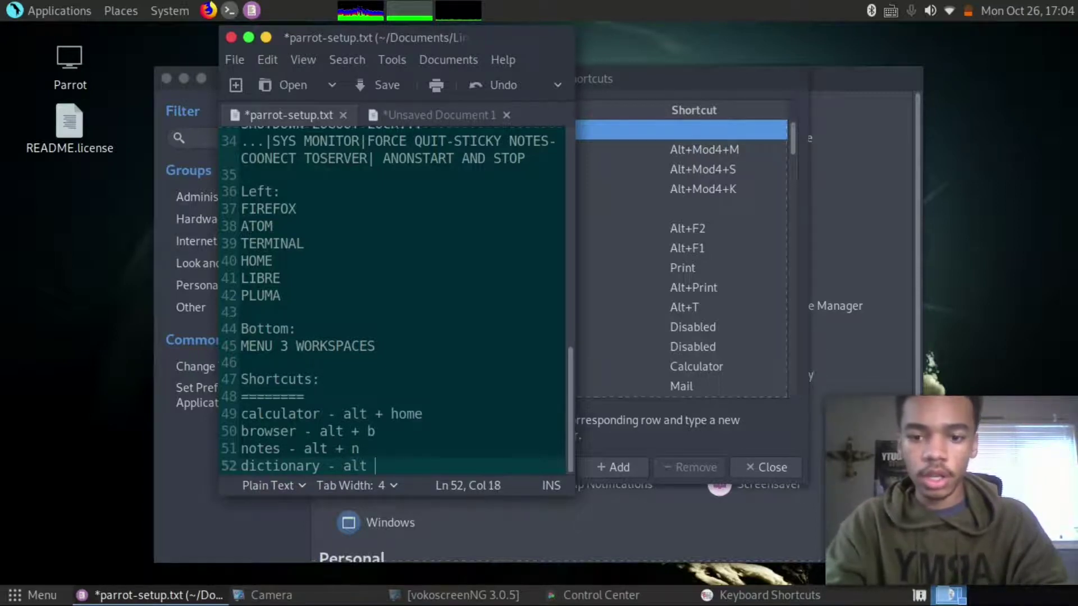
{"action": "type", "text": "+ s"}
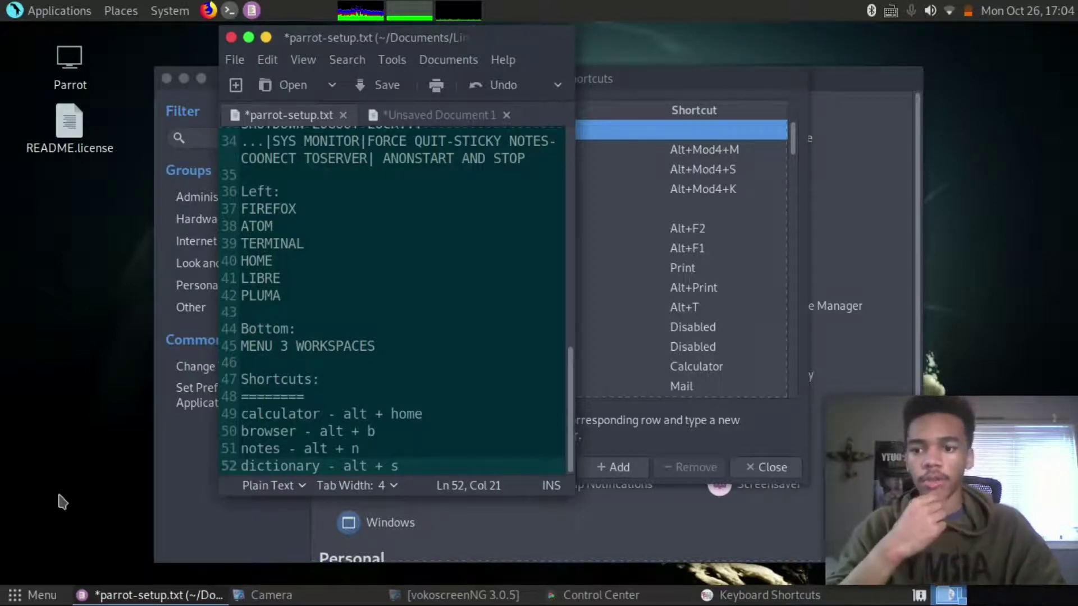
Check the favourite applications, add the line "enrypt pas - alt + e" below the dictionary entry, and save parrot-setup.txt
{"action": "left_click", "coordinate": [35, 594]}
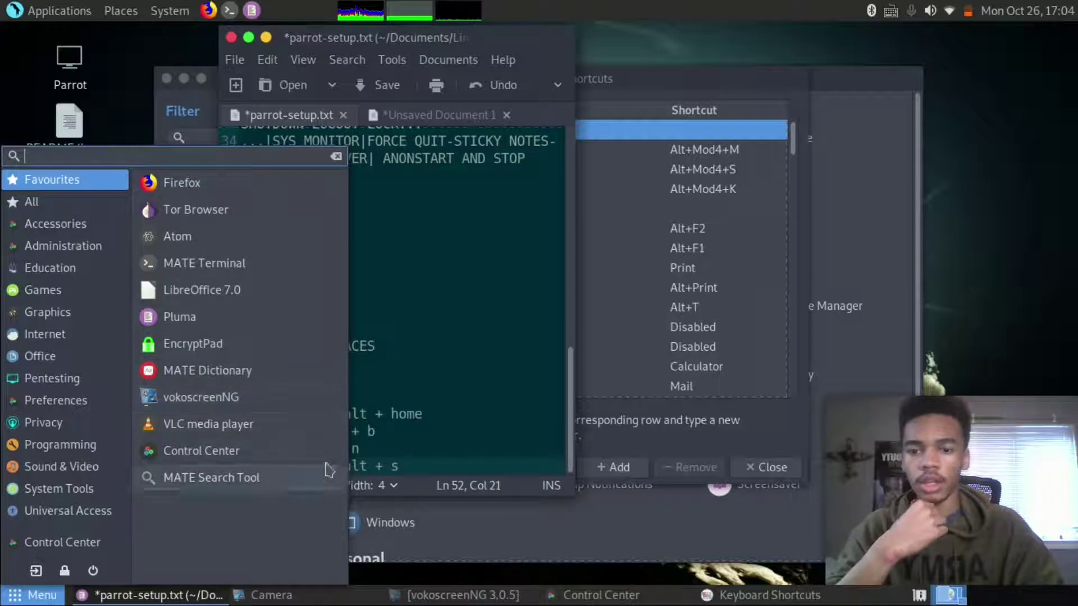
{"action": "left_click", "coordinate": [428, 388]}
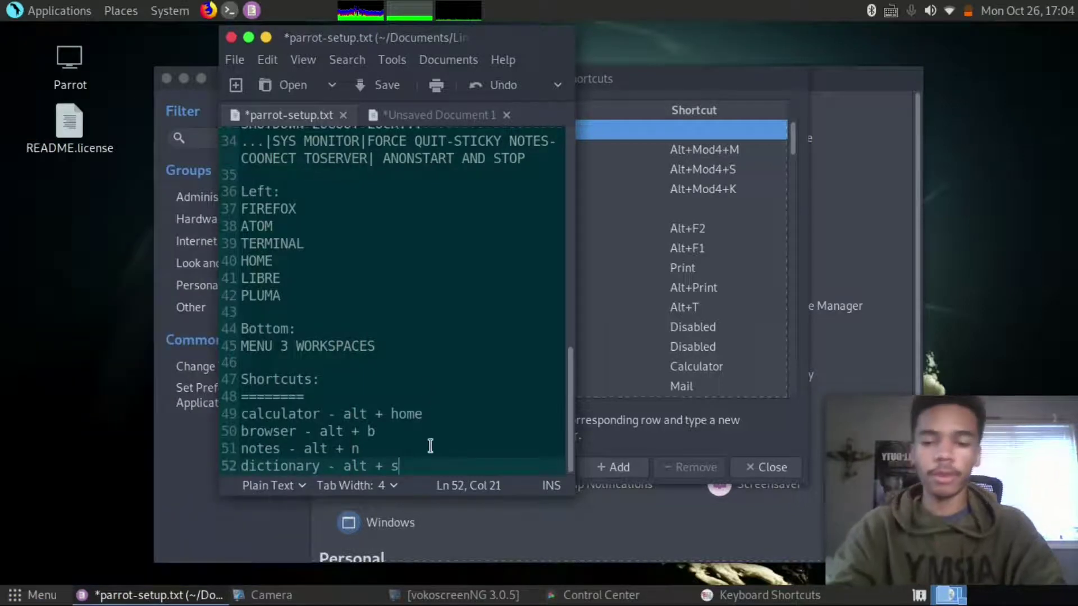
{"action": "key", "text": "Return"}
{"action": "type", "text": "enc"}
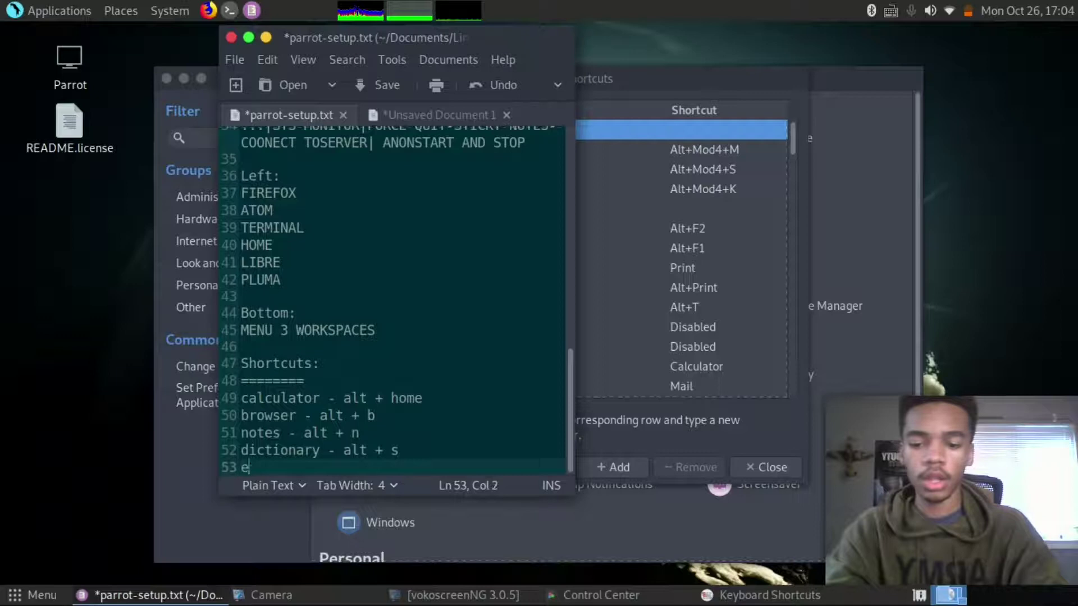
{"action": "key", "text": "BackSpace"}
{"action": "key", "text": "BackSpace"}
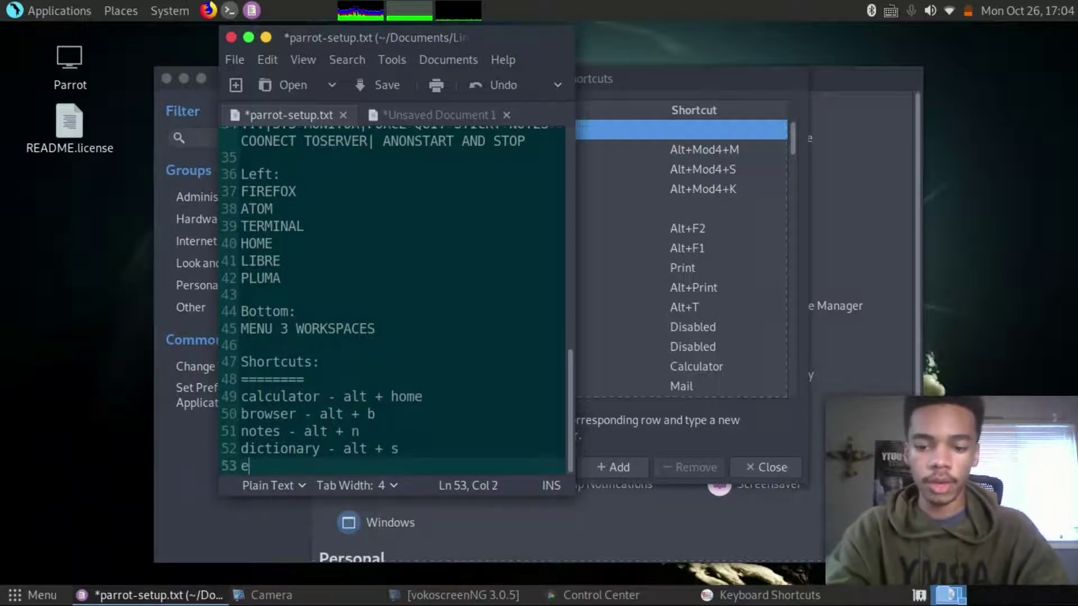
{"action": "type", "text": "nrypt pas - alt"}
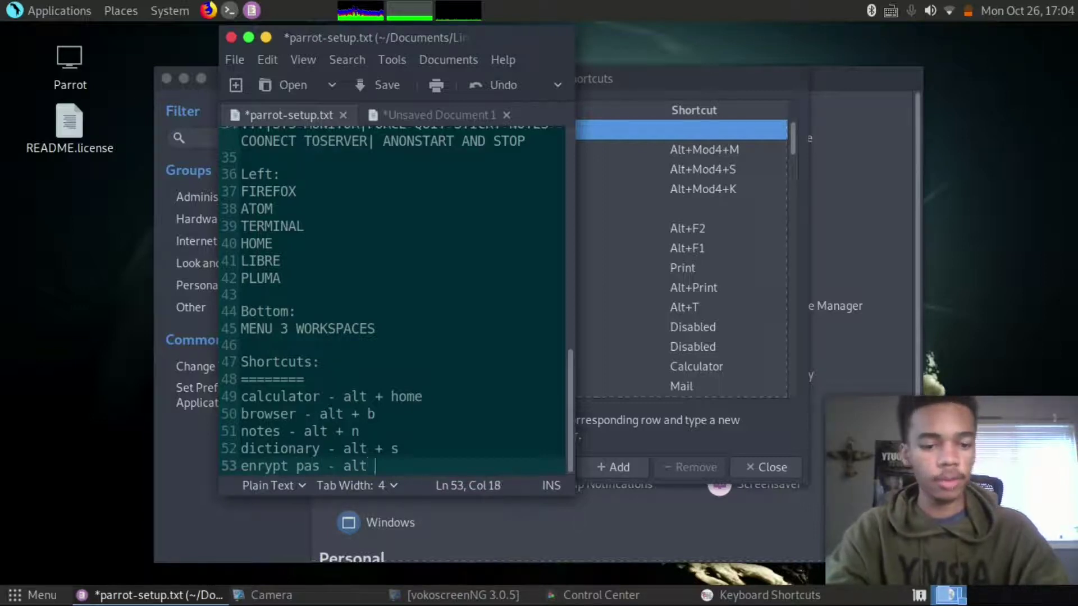
{"action": "type", "text": " + e"}
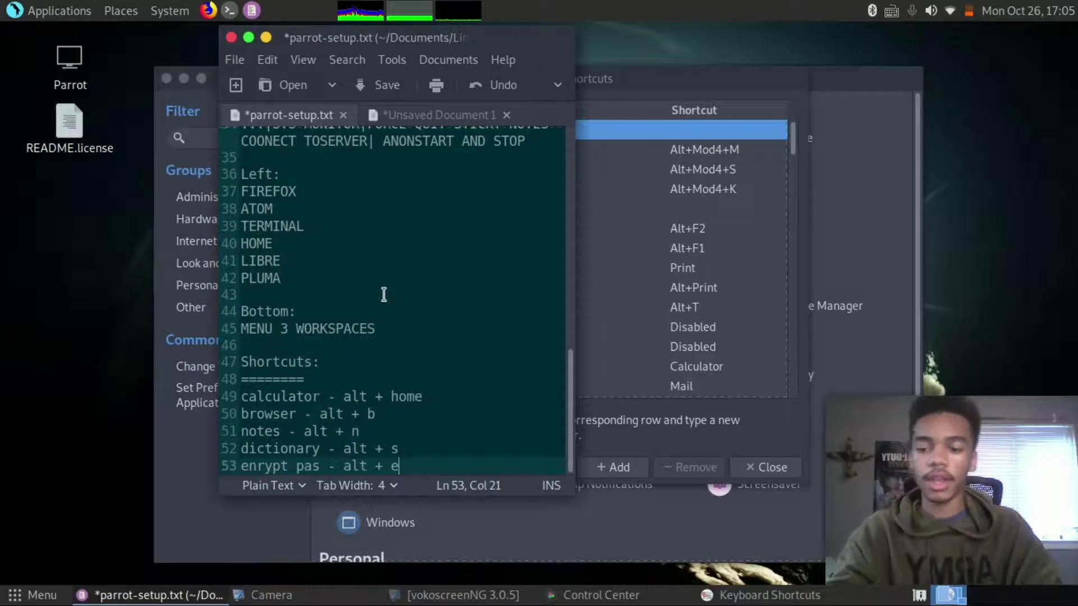
{"action": "key", "text": "ctrl+s"}
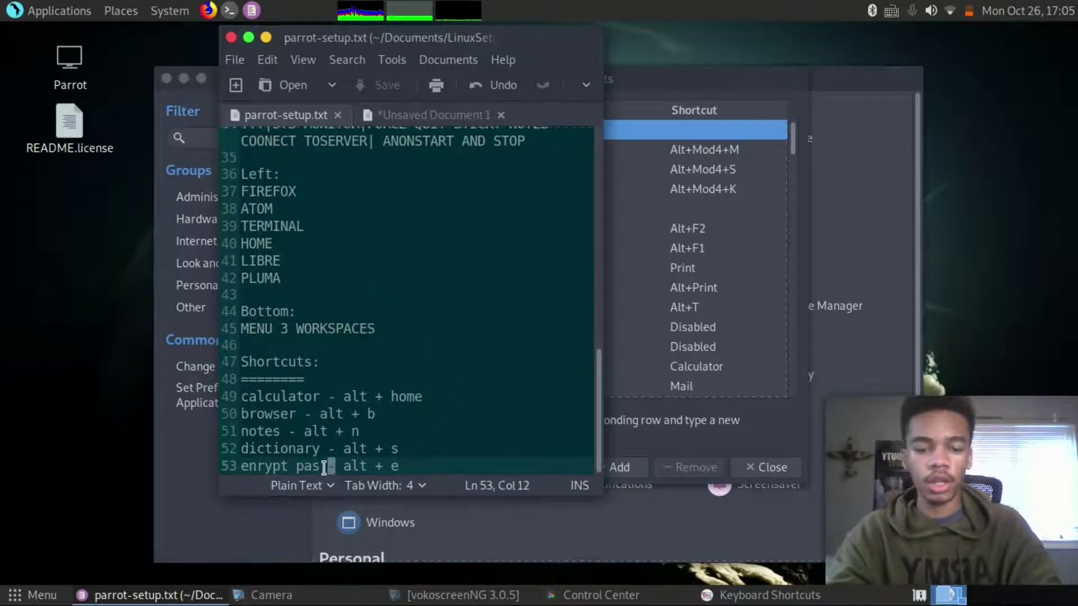
Correct "pas" to "pad" in the last shortcut line and save parrot-setup.txt again
{"action": "key", "text": "BackSpace"}
{"action": "key", "text": "BackSpace"}
{"action": "type", "text": "d"}
{"action": "key", "text": "ctrl+s"}
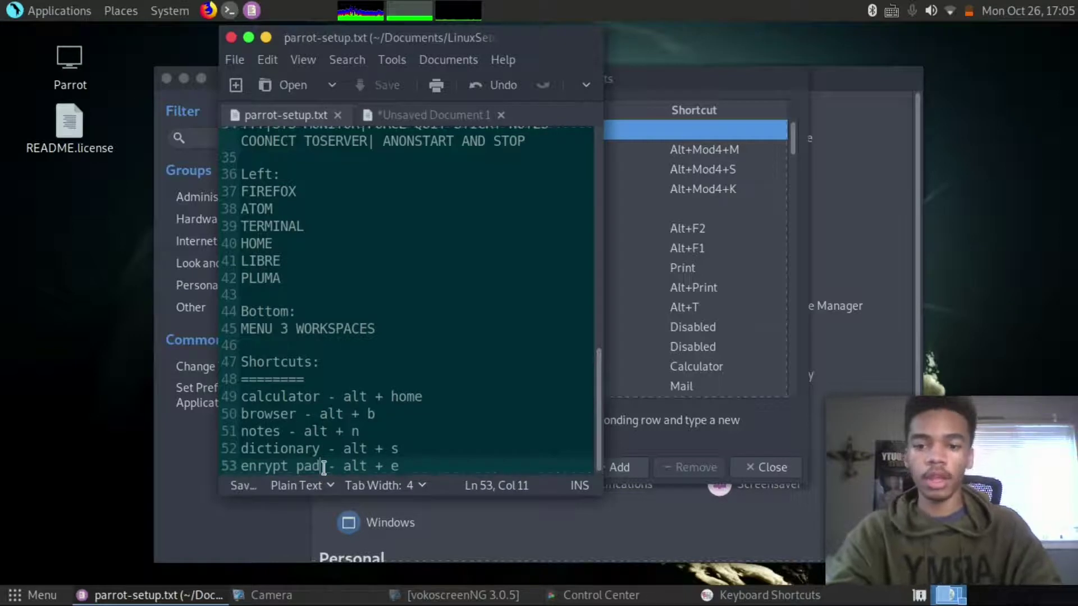
Start a new custom shortcut in the Keyboard Shortcuts window and name it "browser"
{"action": "left_click", "coordinate": [665, 326]}
{"action": "scroll", "coordinate": [583, 265], "scroll_direction": "down", "scroll_amount": 4}
{"action": "scroll", "coordinate": [583, 266], "scroll_direction": "down", "scroll_amount": 20}
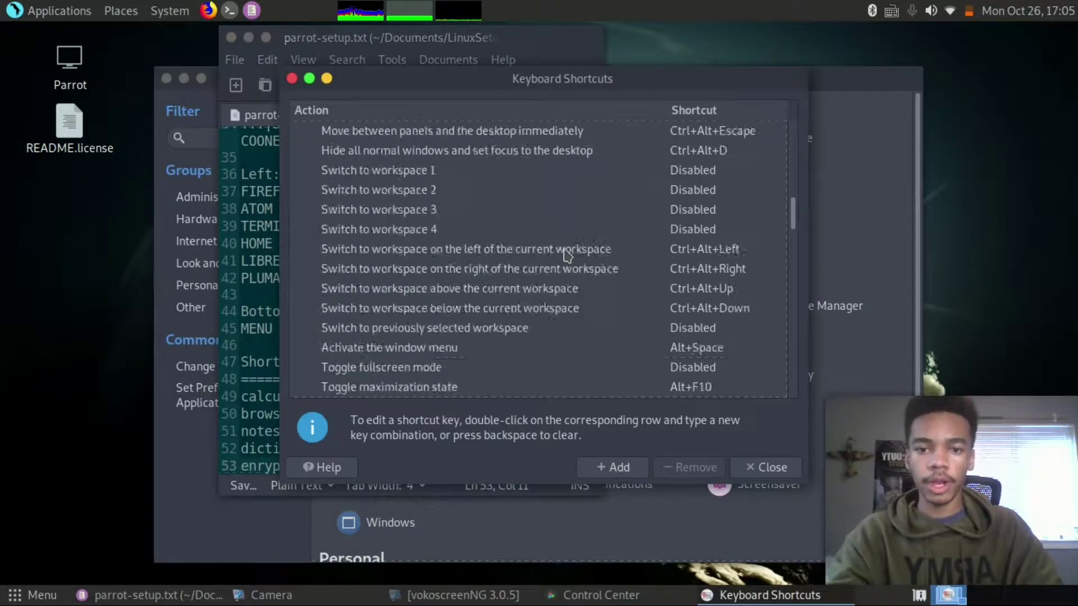
{"action": "left_click", "coordinate": [613, 470]}
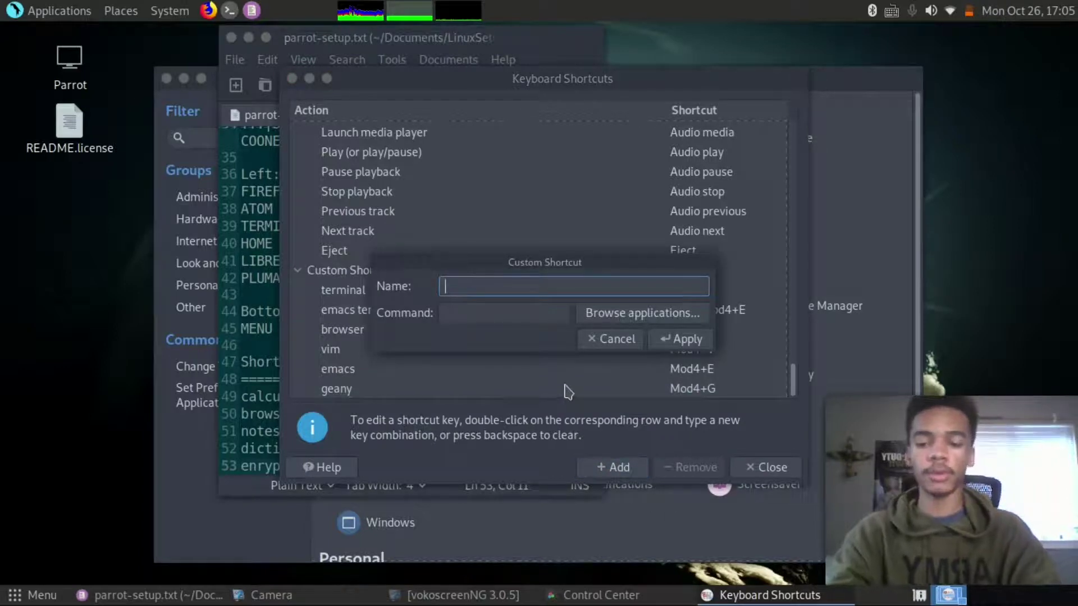
{"action": "type", "text": "fi"}
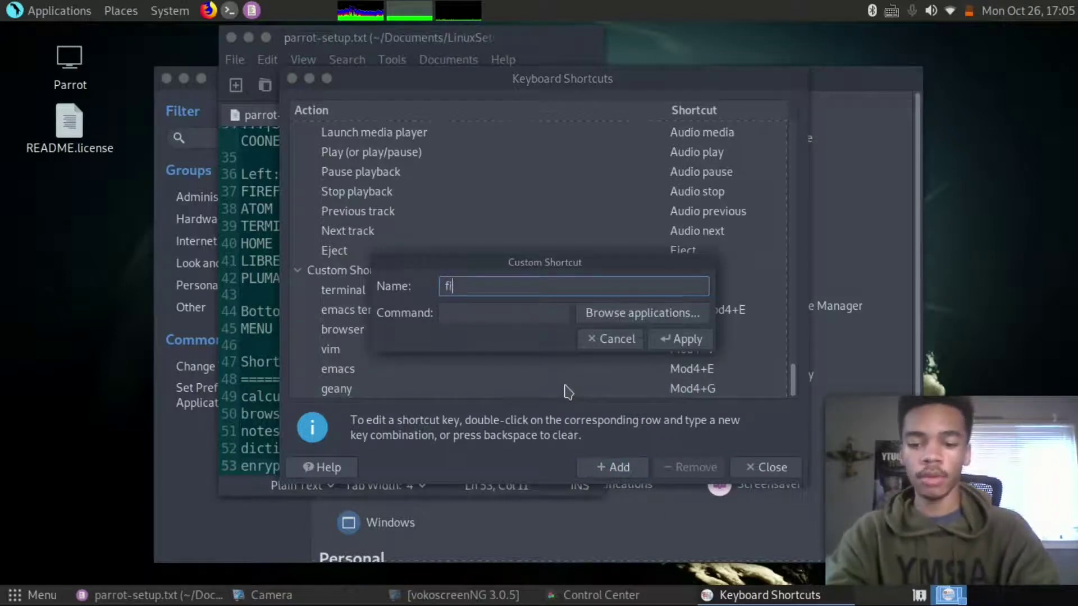
{"action": "type", "text": "ref"}
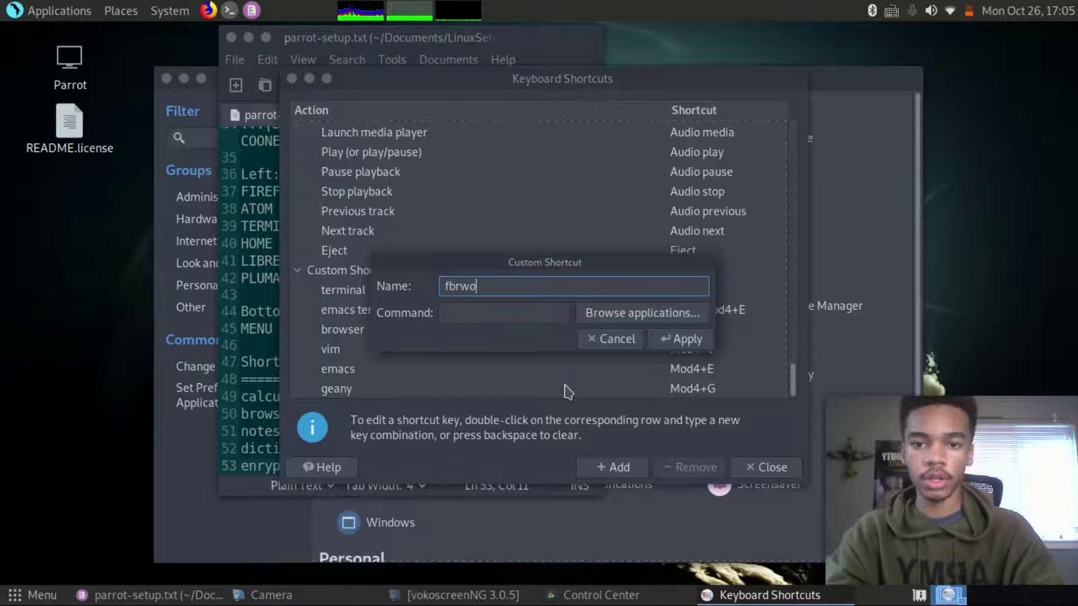
{"action": "key", "text": "BackSpace"}
{"action": "key", "text": "BackSpace"}
{"action": "type", "text": "br"}
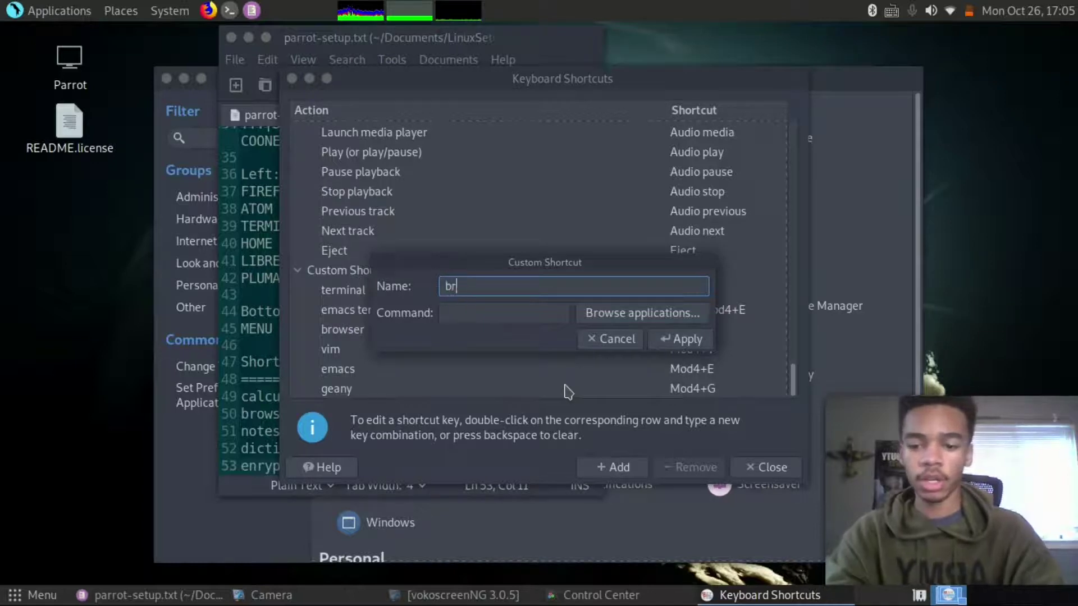
{"action": "type", "text": "owser"}
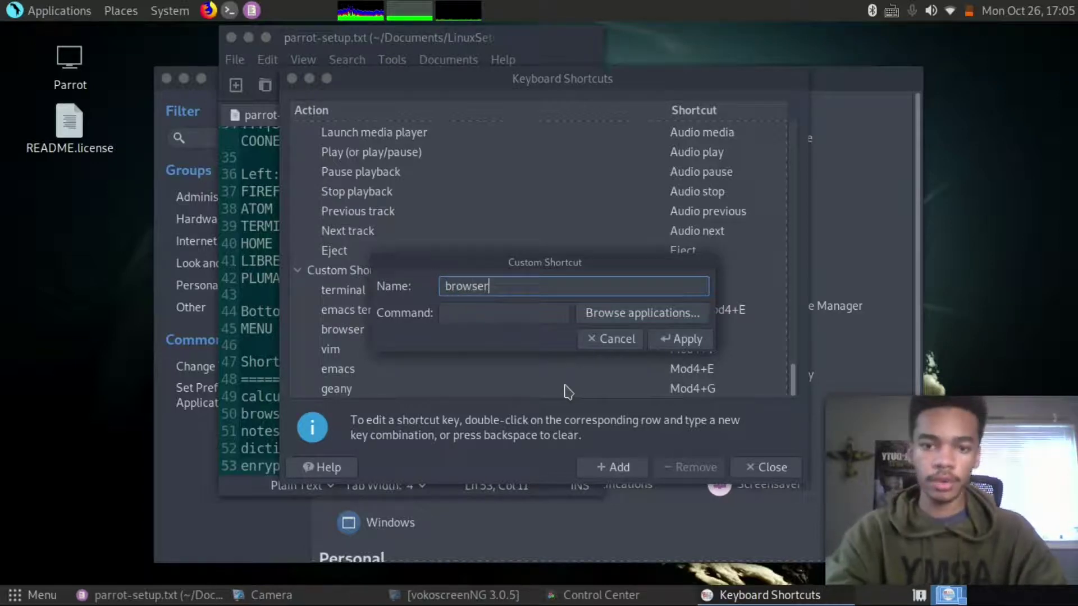
Set the new shortcut's command to firefox, choosing Firefox from the application list, and apply the custom shortcut
{"action": "left_click", "coordinate": [542, 314]}
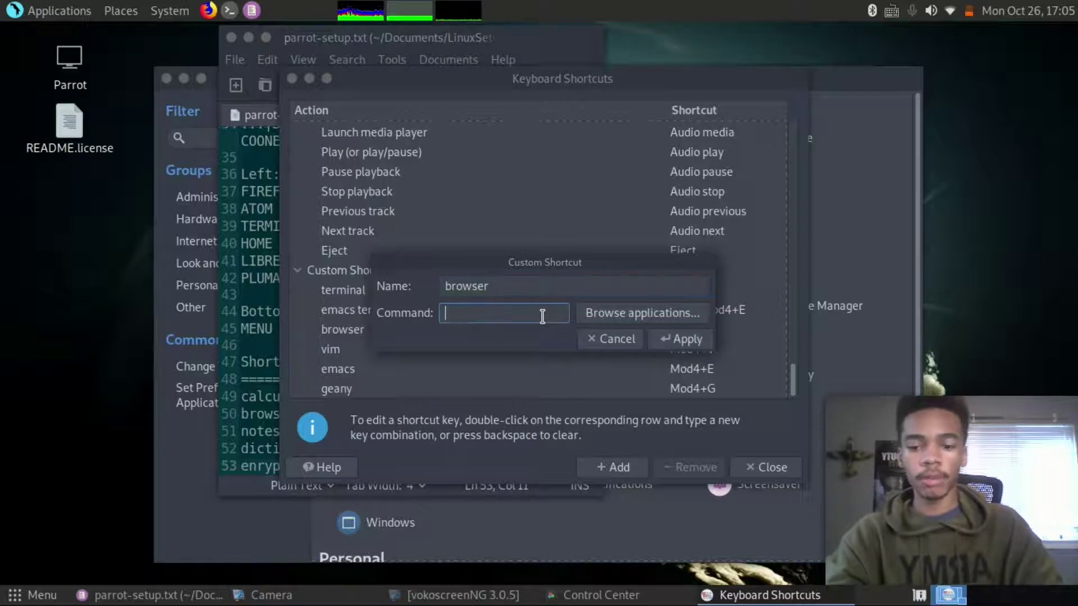
{"action": "type", "text": "firefox"}
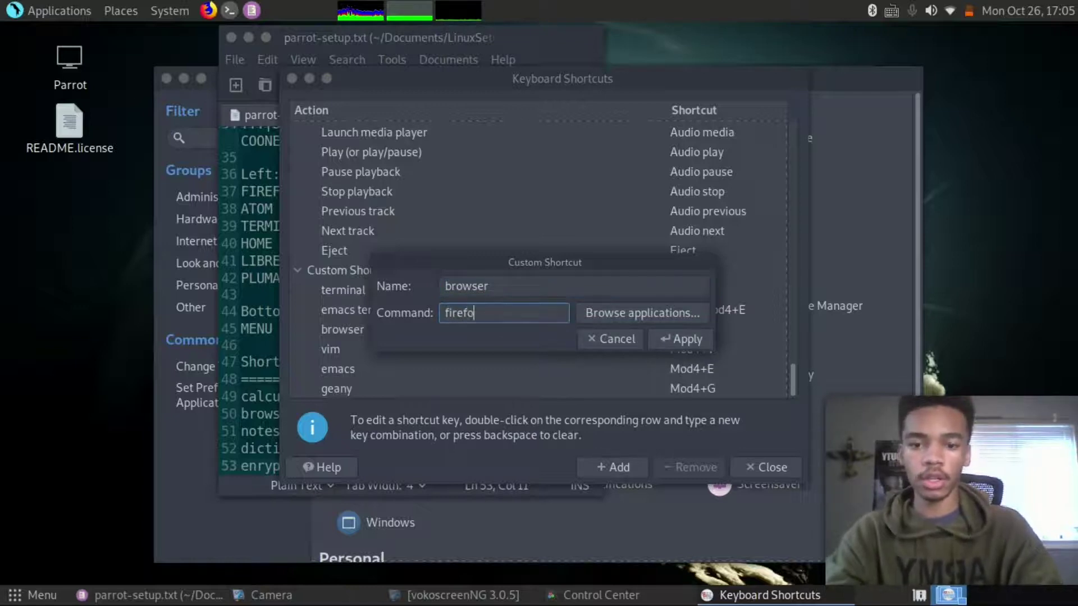
{"action": "left_click", "coordinate": [611, 323]}
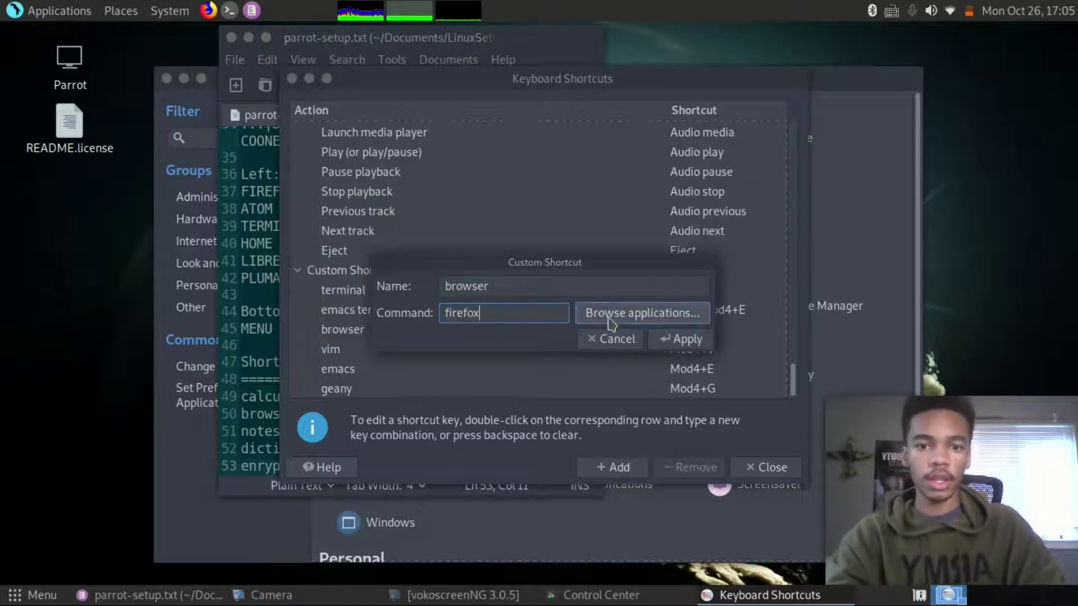
{"action": "scroll", "coordinate": [555, 289], "scroll_direction": "down", "scroll_amount": 3}
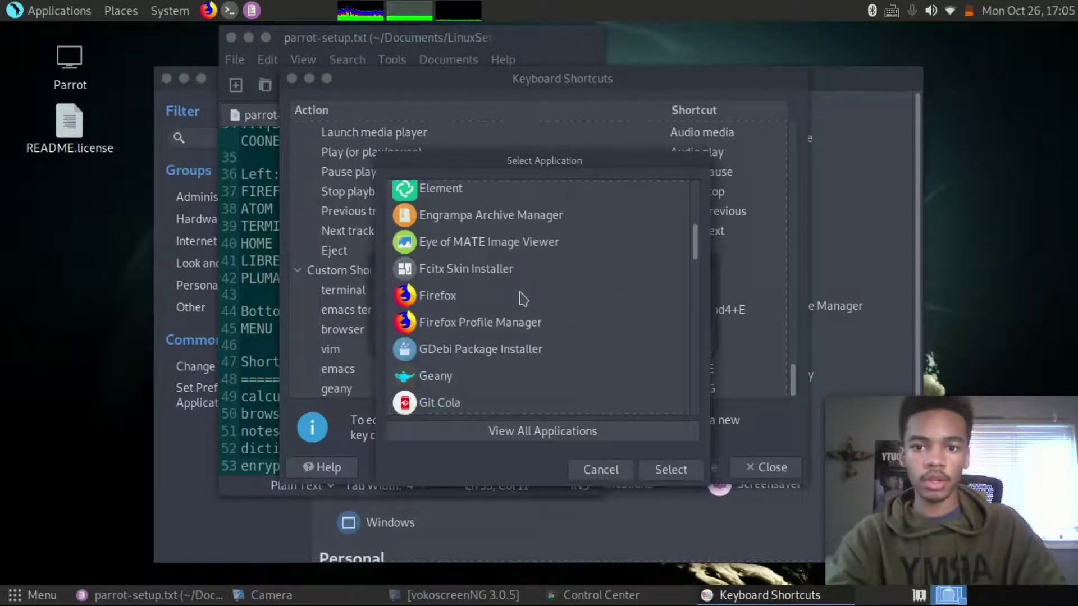
{"action": "left_click", "coordinate": [501, 295]}
{"action": "left_click", "coordinate": [671, 471]}
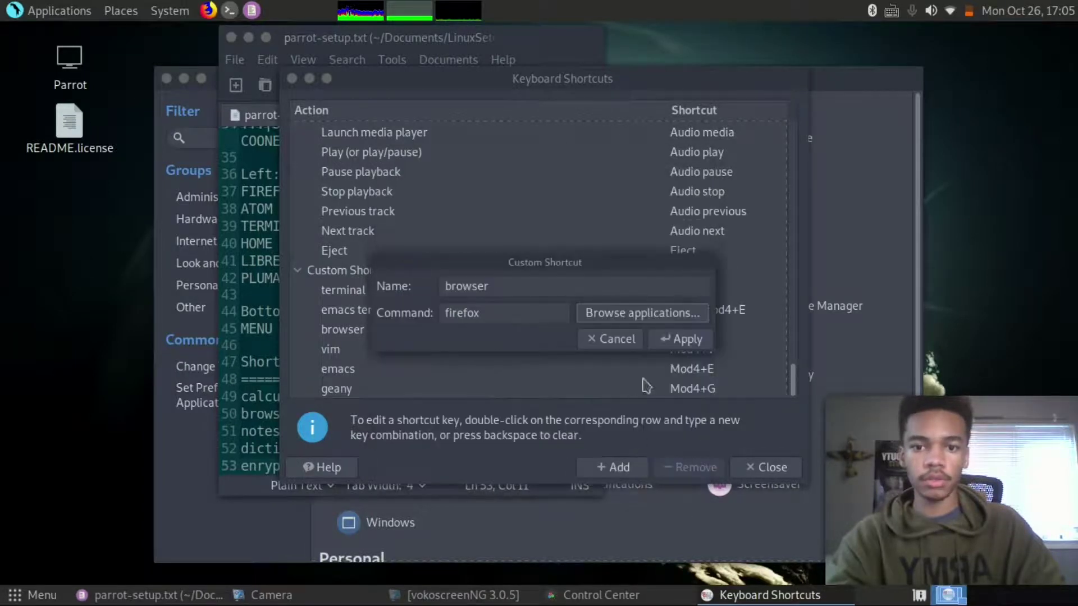
{"action": "left_click", "coordinate": [669, 339]}
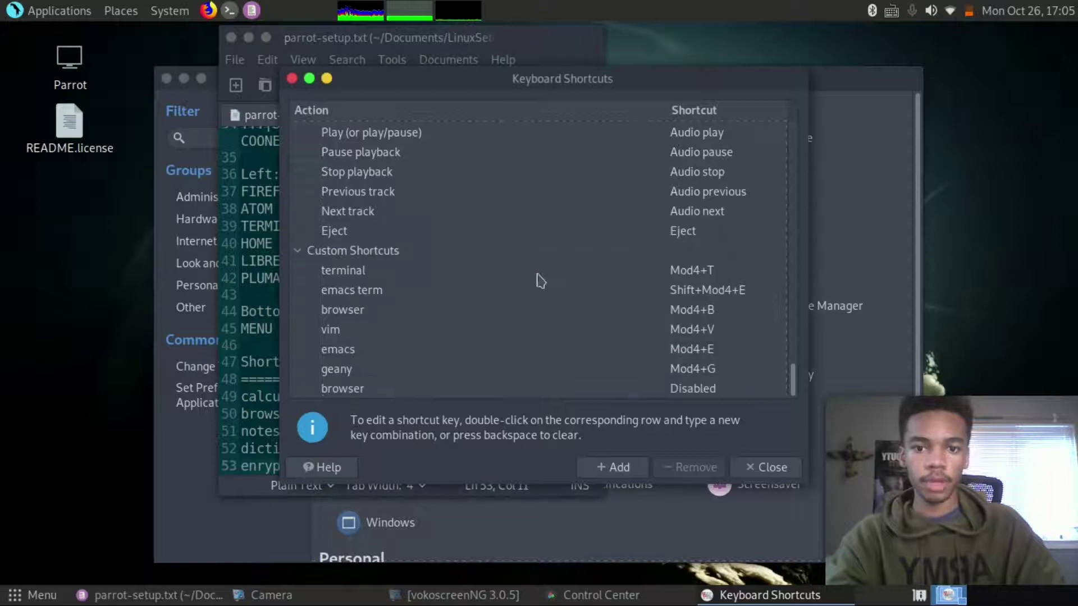
Assign Alt+B to the newly added "browser" custom shortcut whose key is still disabled
{"action": "left_click", "coordinate": [687, 393]}
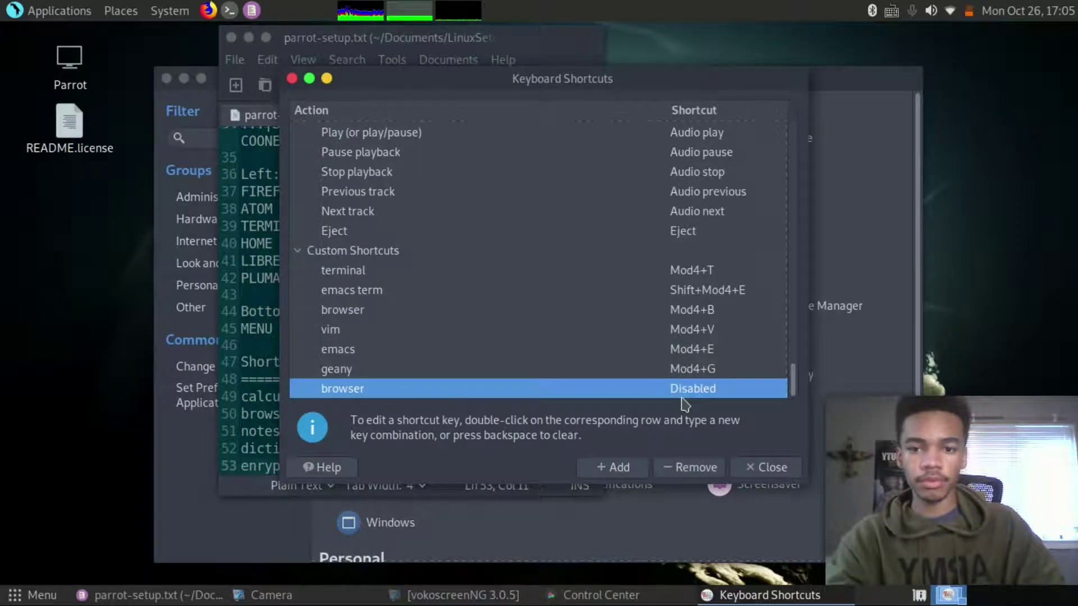
{"action": "double_click", "coordinate": [690, 393]}
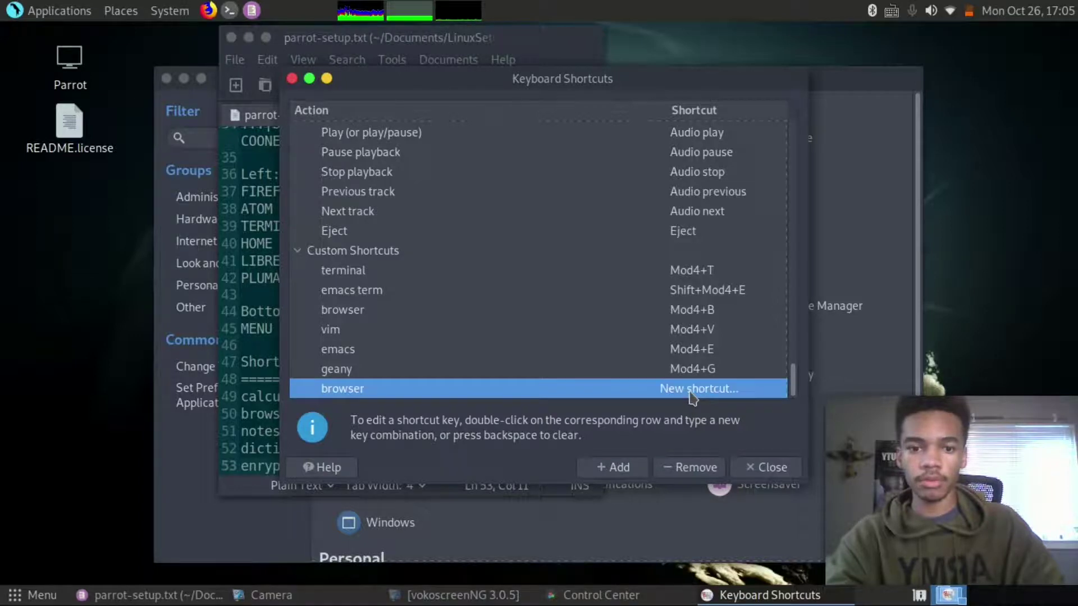
{"action": "key", "text": "alt+b"}
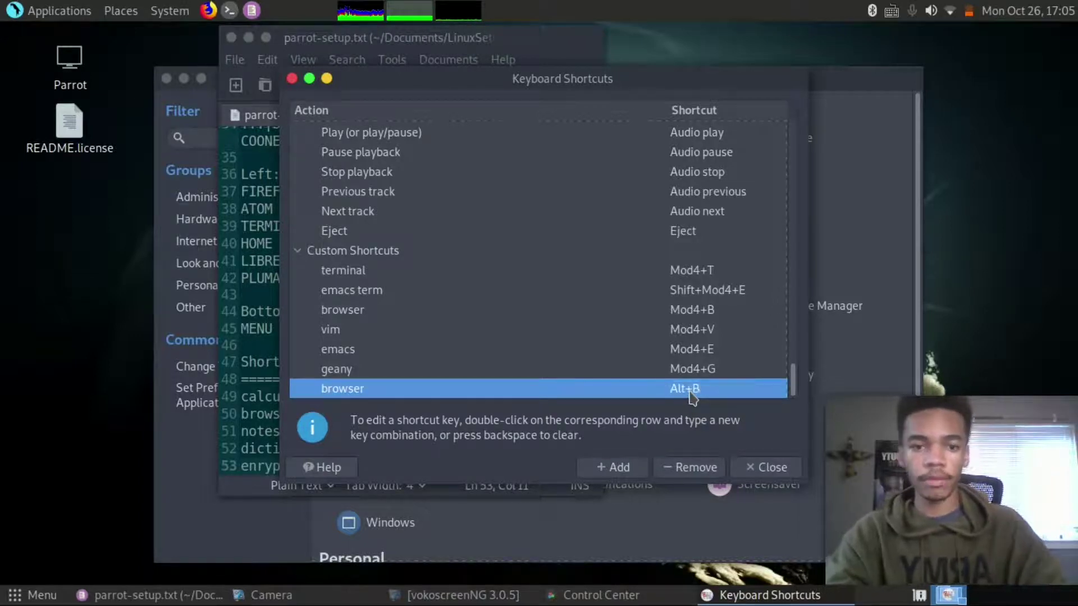
Add a custom shortcut named "notes" with the command pluma and assign it Alt+N
{"action": "left_click", "coordinate": [614, 467]}
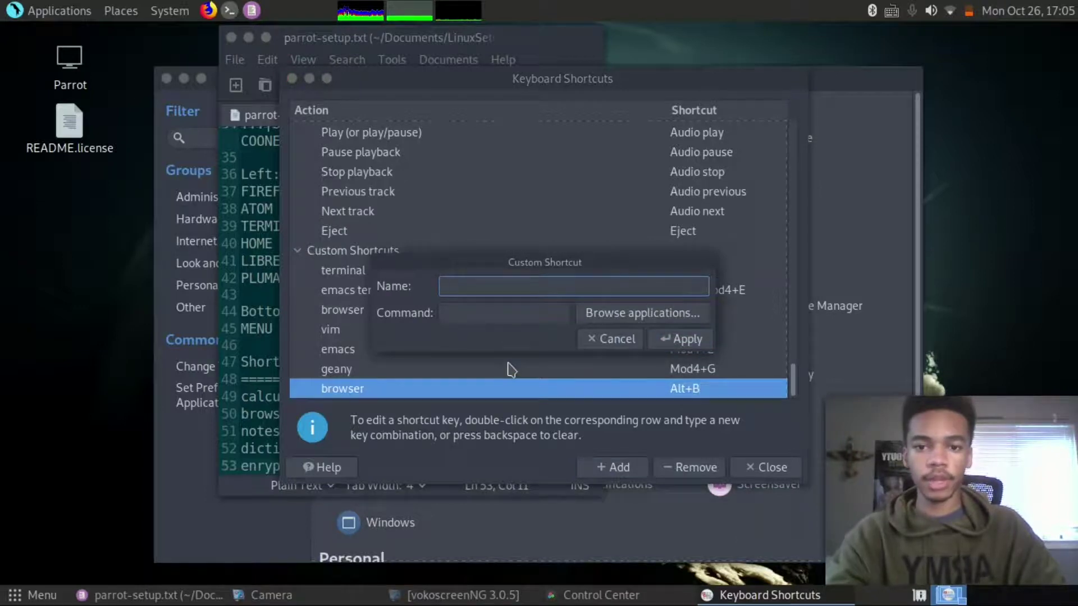
{"action": "type", "text": "notes"}
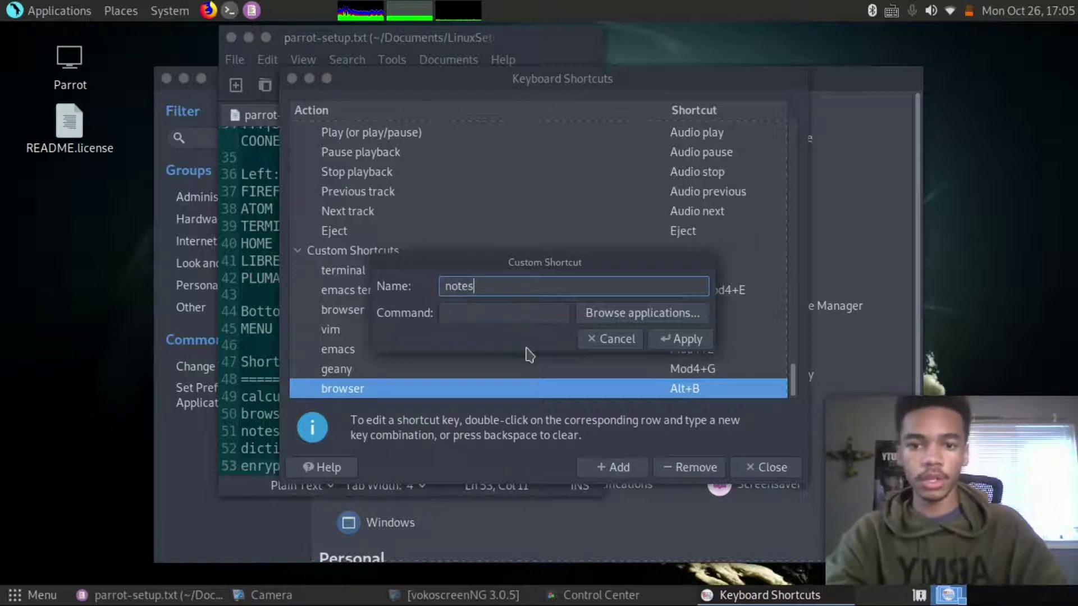
{"action": "left_click", "coordinate": [520, 315]}
{"action": "type", "text": "pluma"}
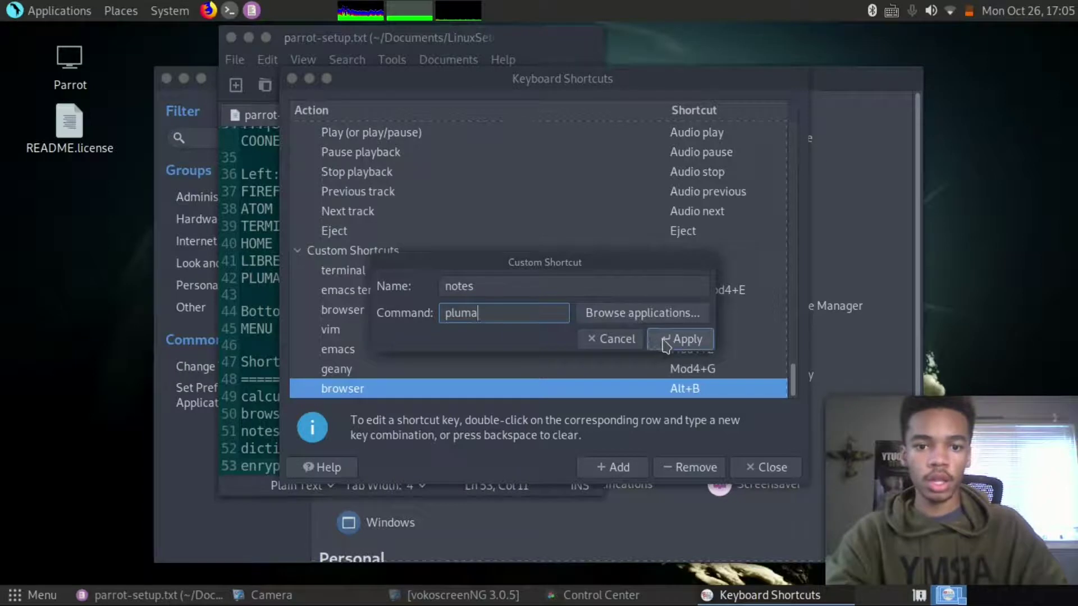
{"action": "left_click", "coordinate": [680, 339]}
{"action": "double_click", "coordinate": [686, 388]}
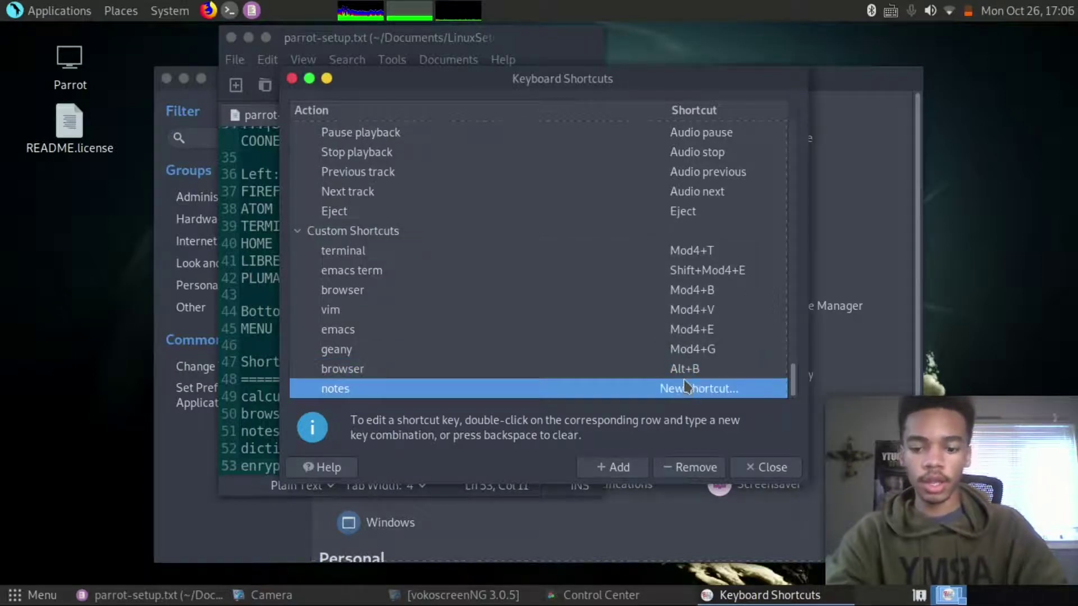
{"action": "key", "text": "alt+n"}
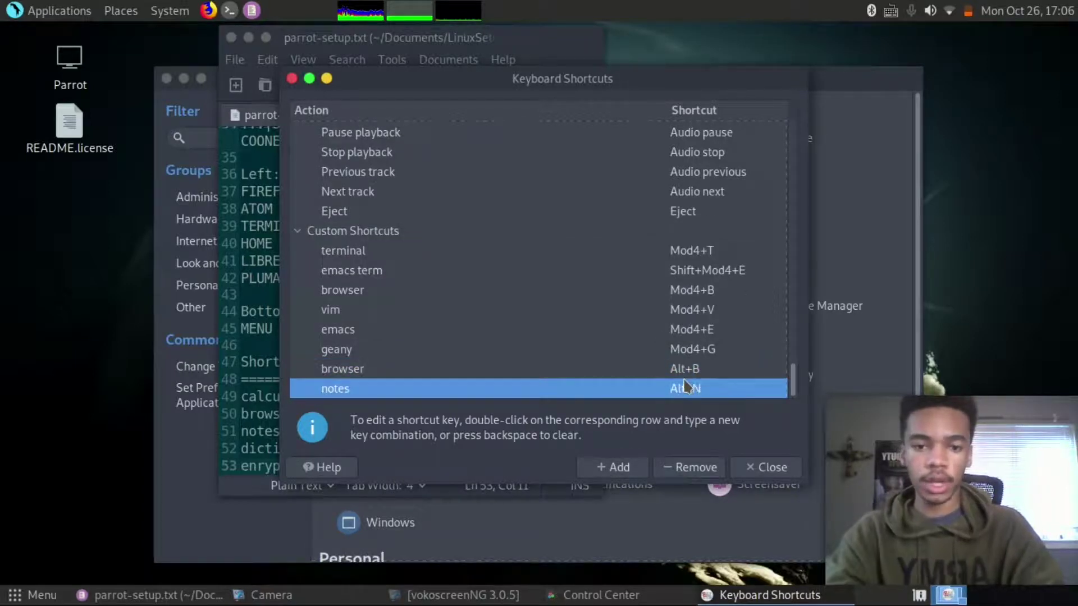
{"action": "key", "text": "alt+n"}
Check the shortcut list in parrot-setup.txt and start a custom shortcut named "calc" with the command mate-calculator
{"action": "left_click", "coordinate": [243, 365]}
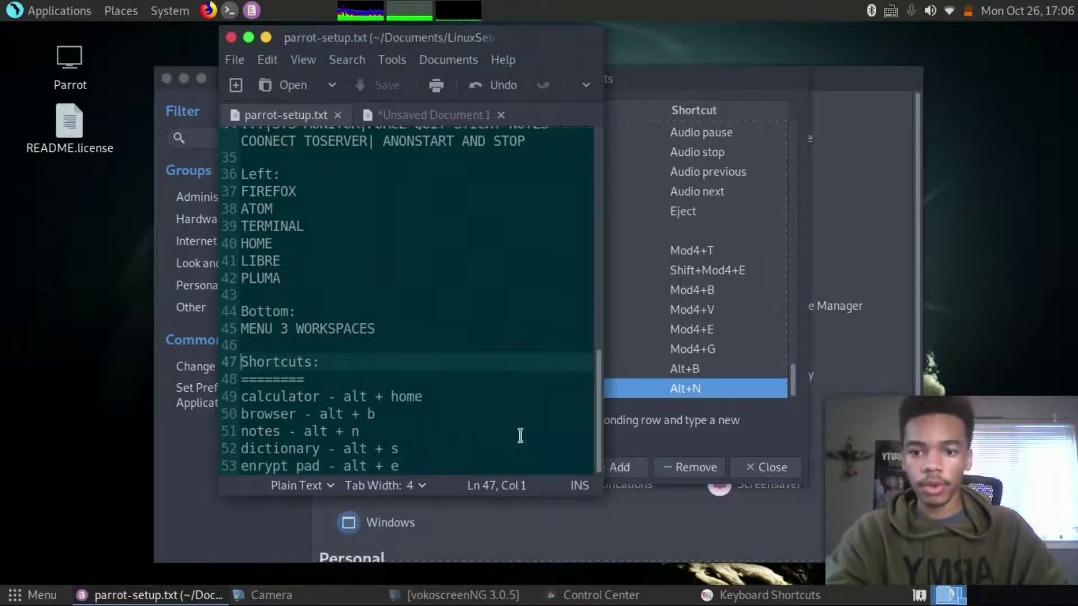
{"action": "left_click", "coordinate": [724, 418]}
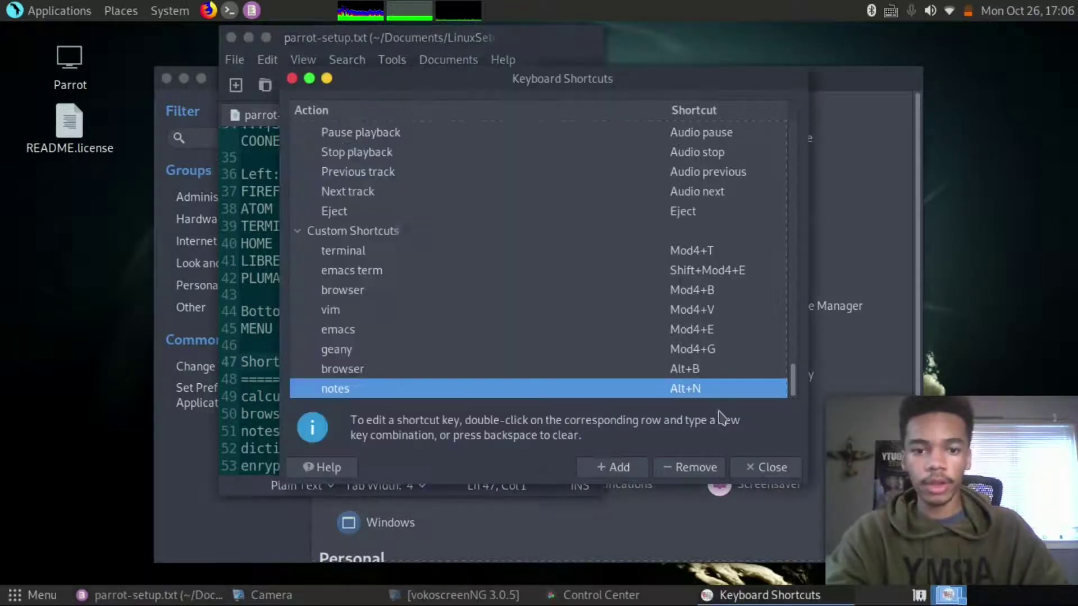
{"action": "left_click", "coordinate": [647, 474]}
{"action": "type", "text": "calc"}
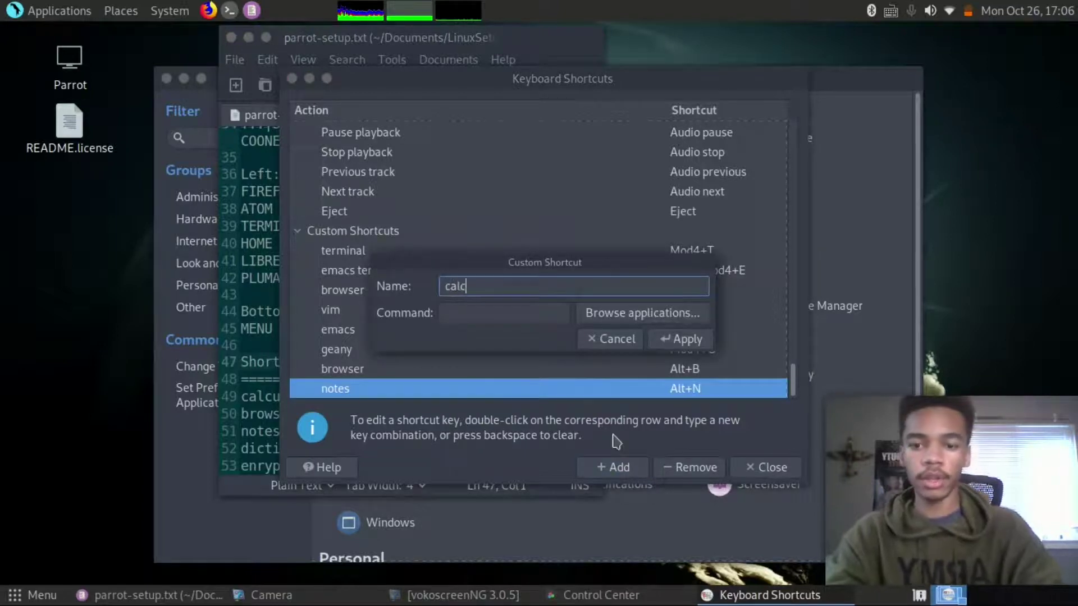
{"action": "left_click", "coordinate": [506, 313]}
{"action": "type", "text": "mate-calcu"}
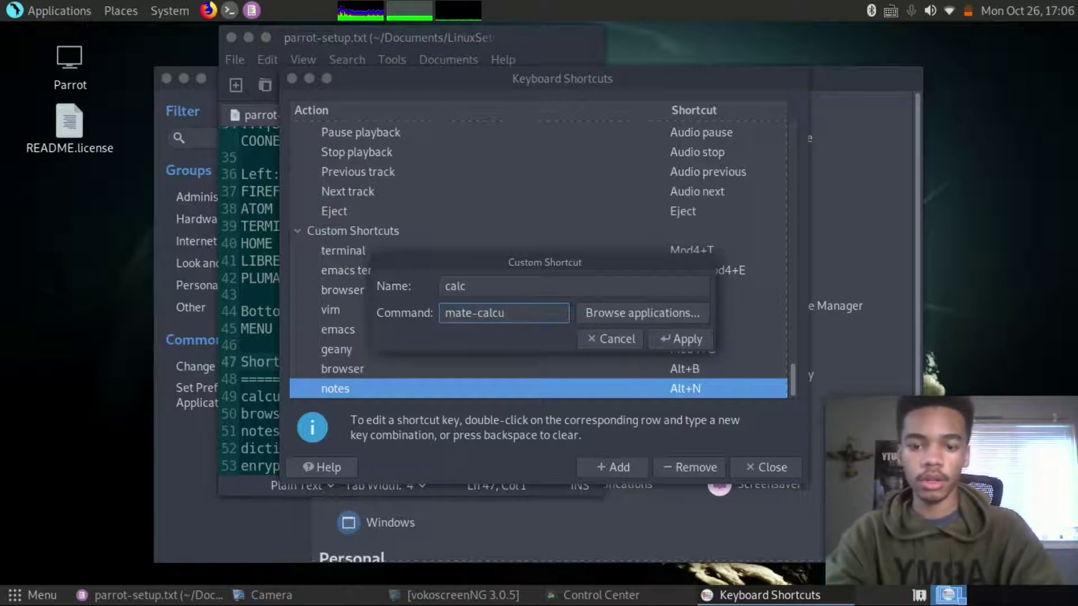
{"action": "type", "text": "lator"}
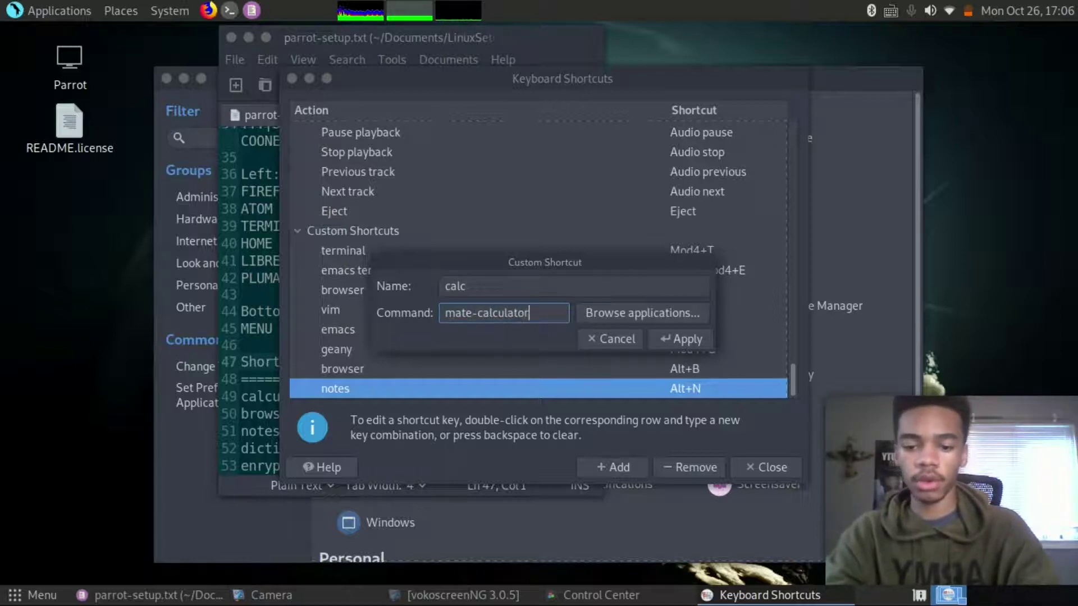
Test the mate-calculator command in a new terminal and close the calculator and terminal again
{"action": "key", "text": "super+t"}
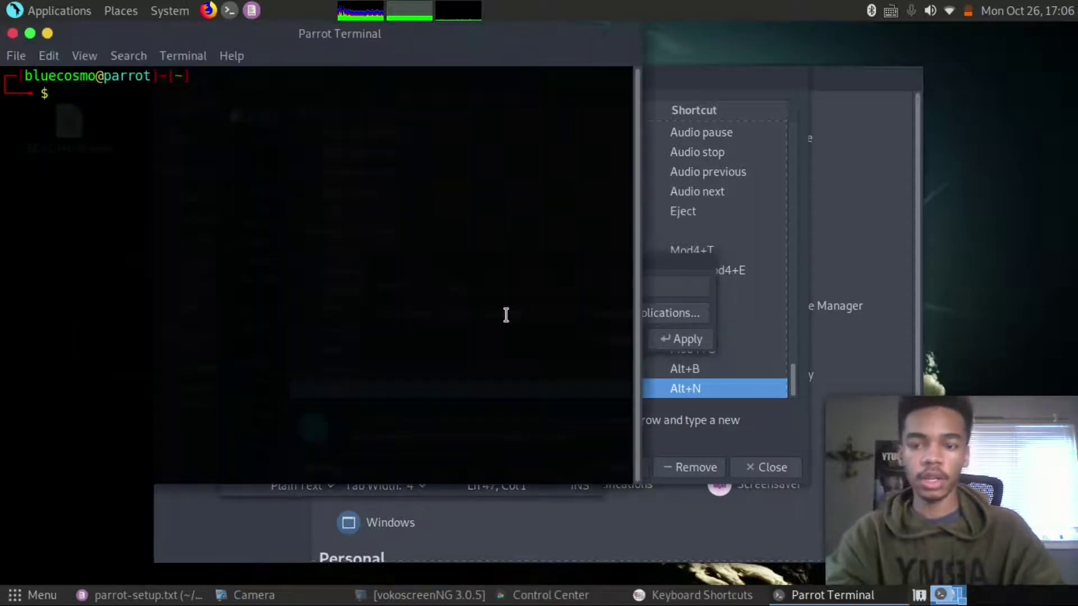
{"action": "type", "text": "mate"}
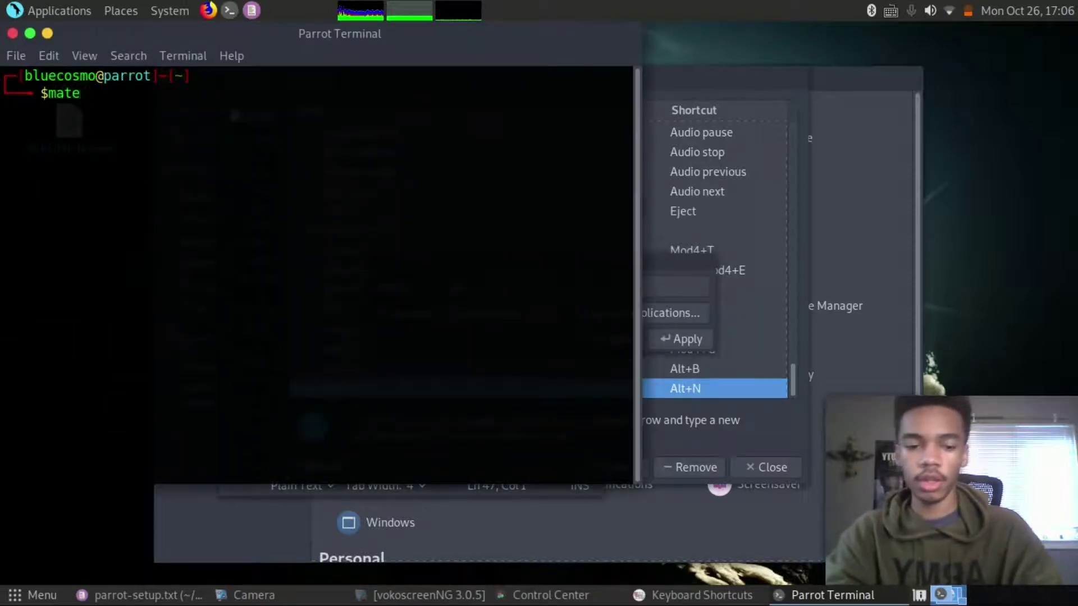
{"action": "type", "text": "-calcula"}
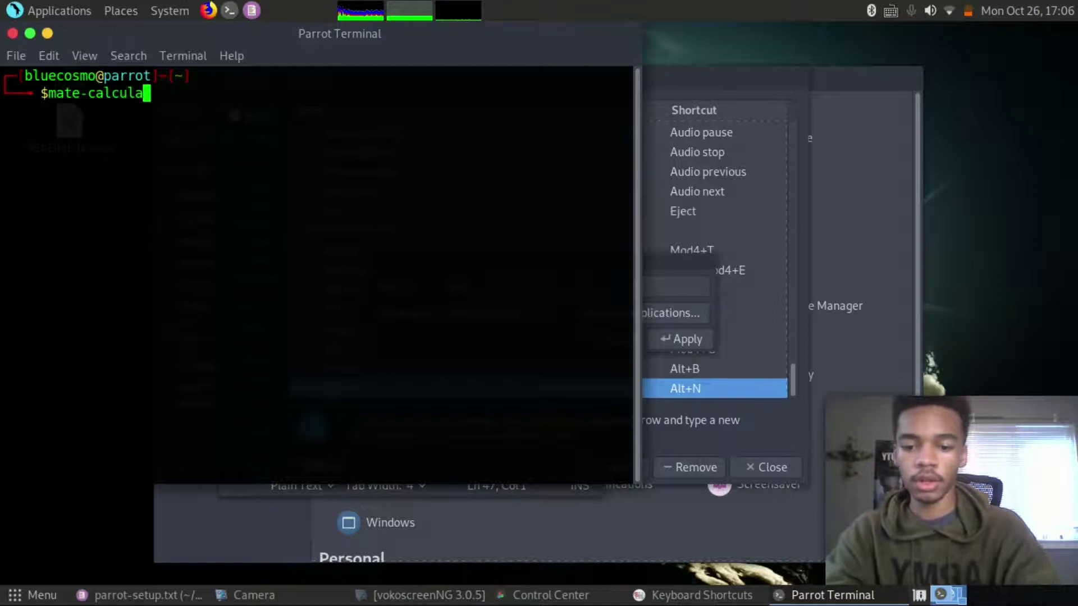
{"action": "type", "text": "tor"}
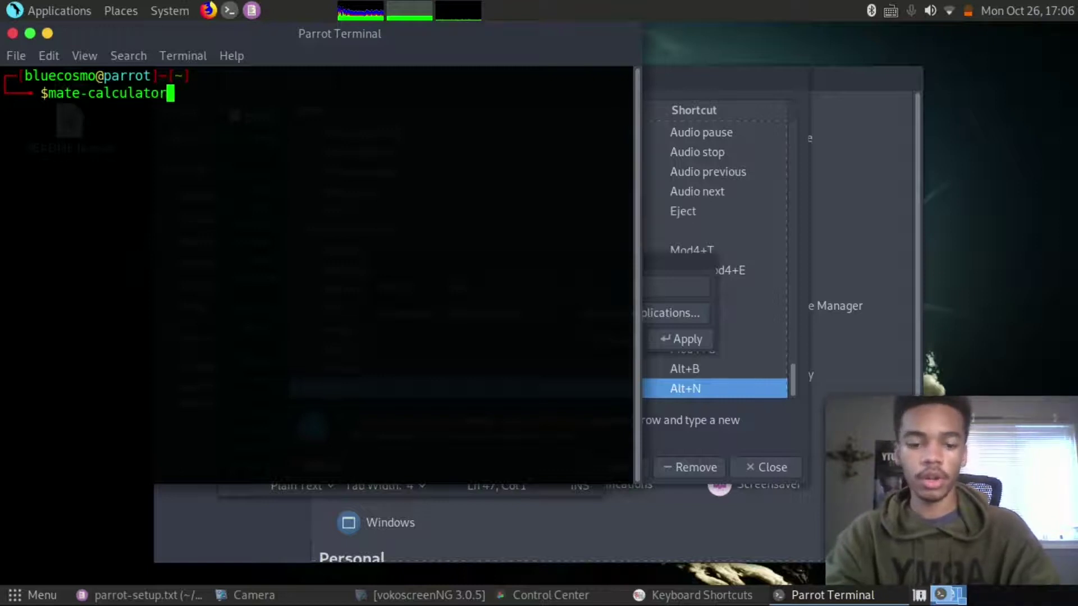
{"action": "key", "text": "Return"}
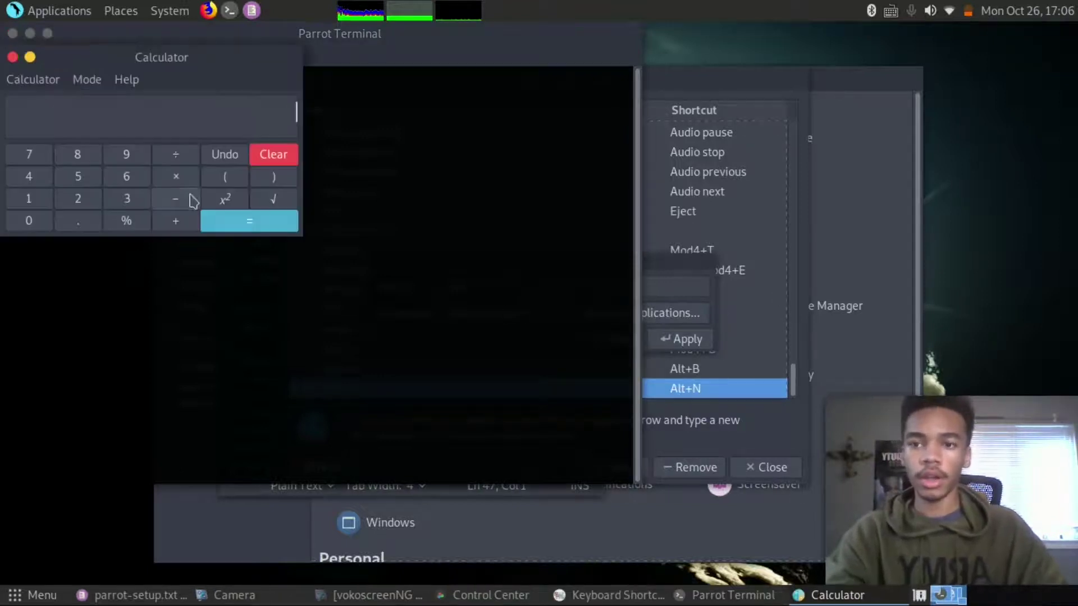
{"action": "key", "text": "ctrl+q"}
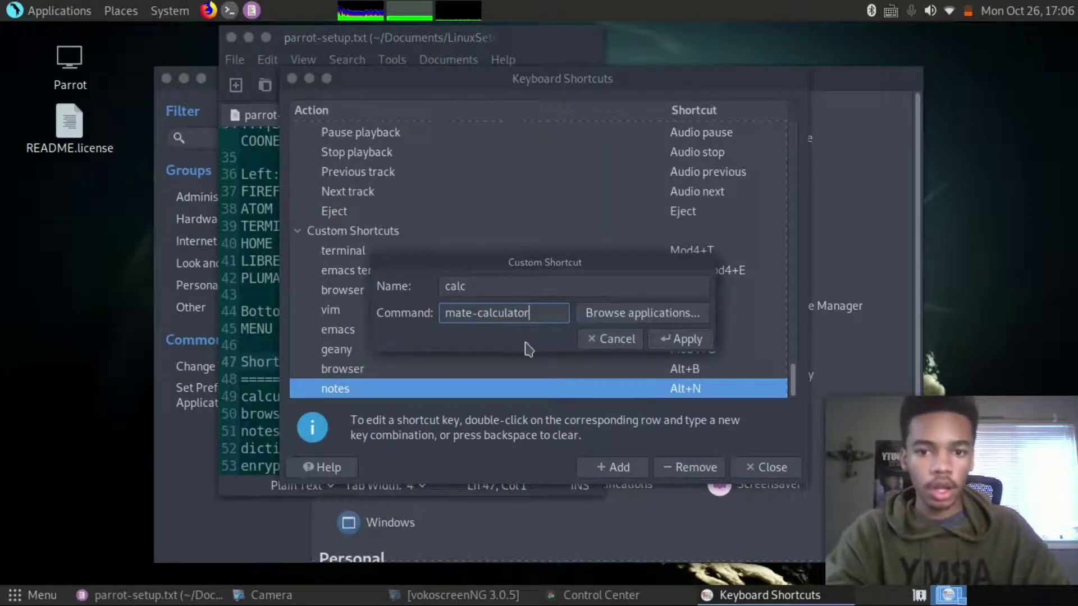
Apply the "calc" custom shortcut and assign it Alt+Home
{"action": "left_click", "coordinate": [681, 339]}
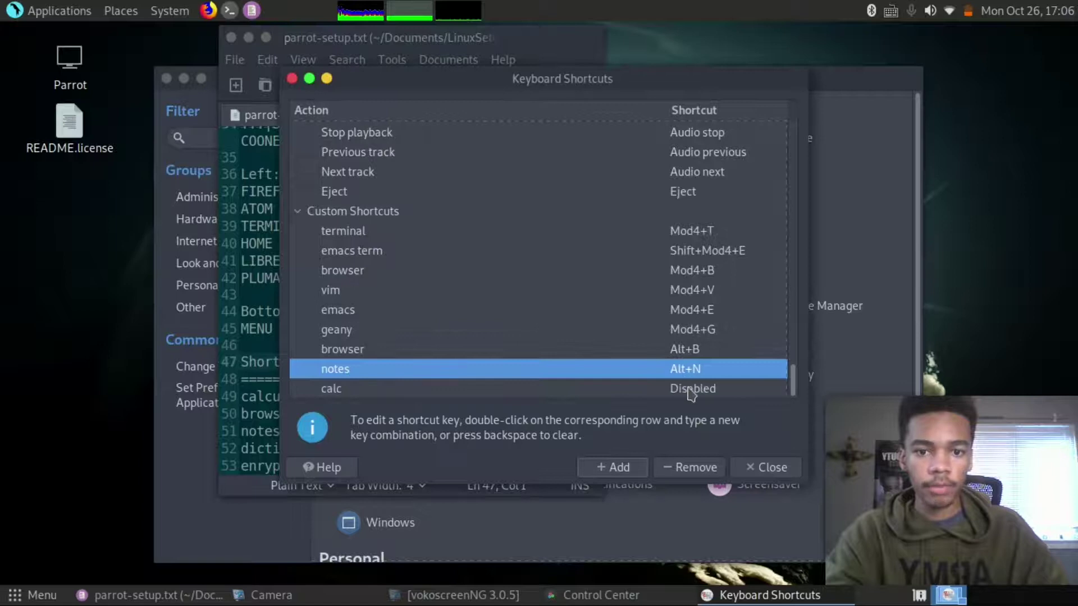
{"action": "left_click", "coordinate": [692, 391]}
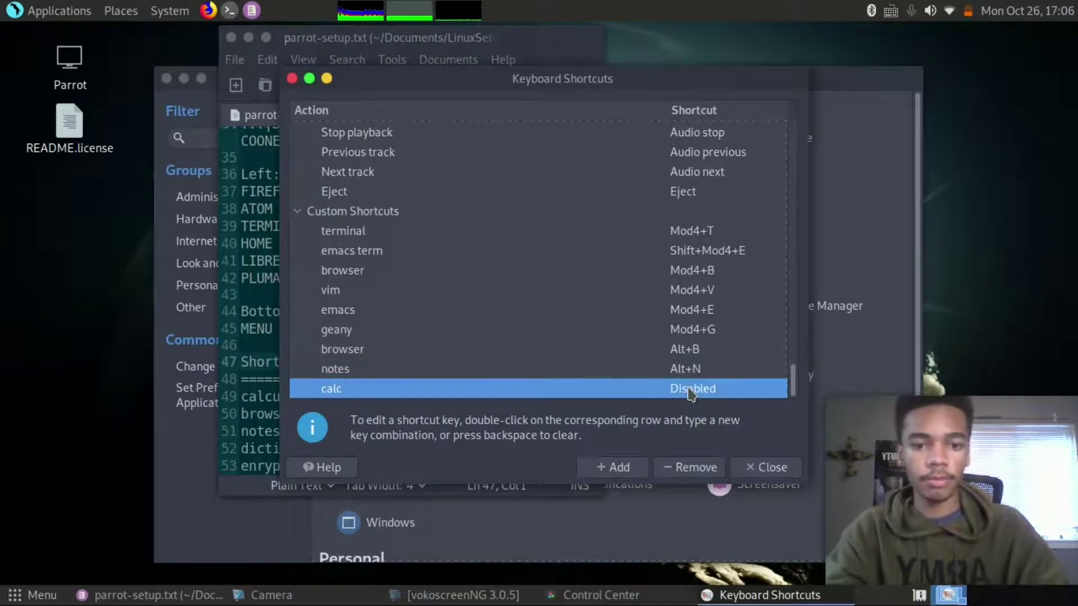
{"action": "double_click", "coordinate": [691, 388]}
{"action": "key", "text": "alt+Home"}
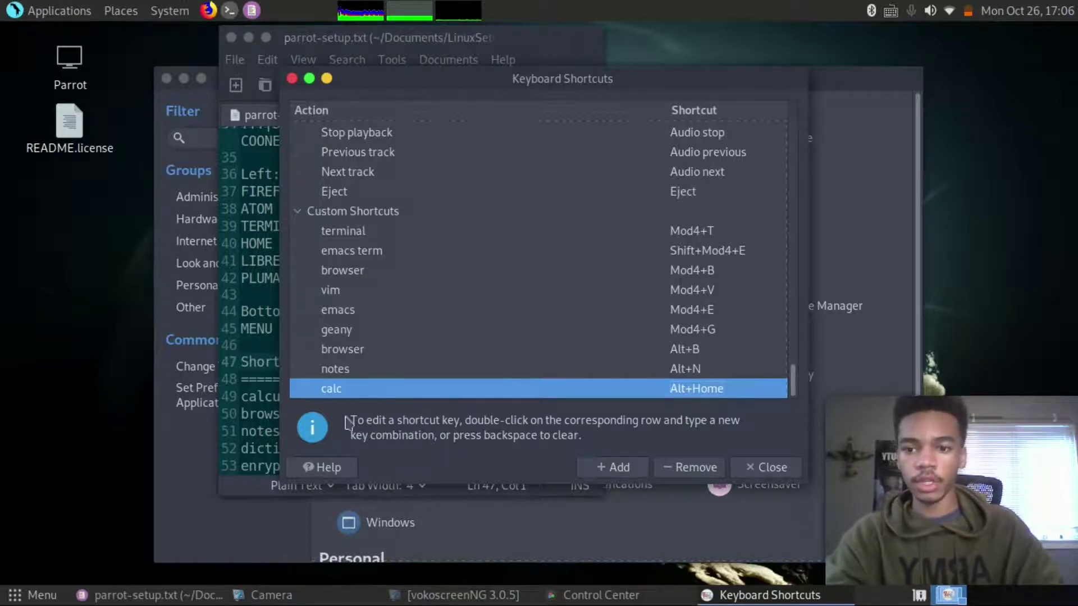
Add a custom shortcut named "dictionary" with the command mate-dictionary and assign it Alt+S
{"action": "left_click", "coordinate": [619, 468]}
{"action": "type", "text": "dictionary"}
{"action": "key", "text": "Tab"}
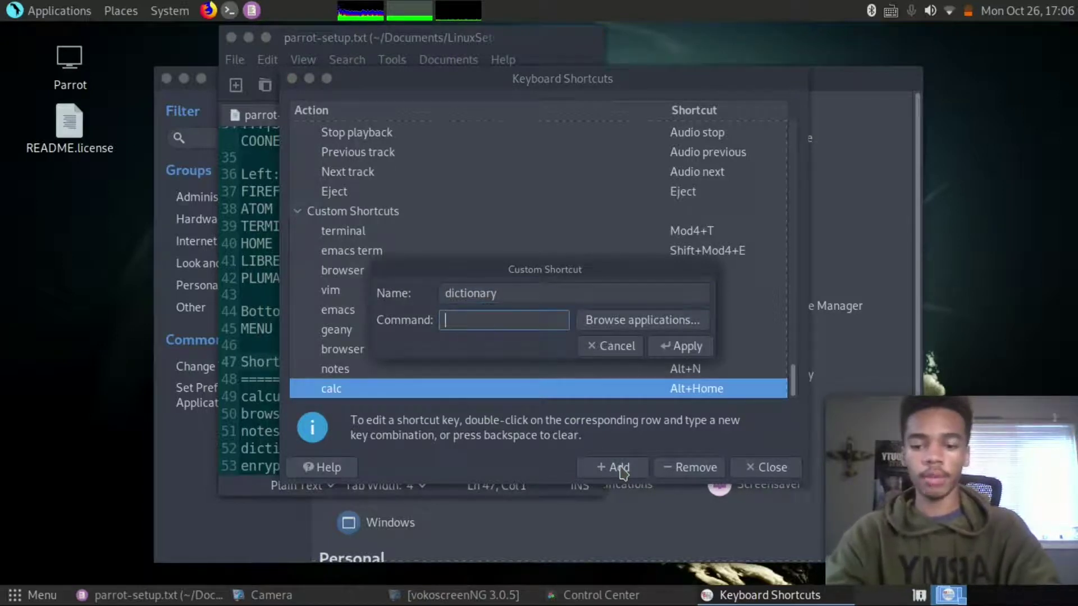
{"action": "type", "text": "mate-dictionary"}
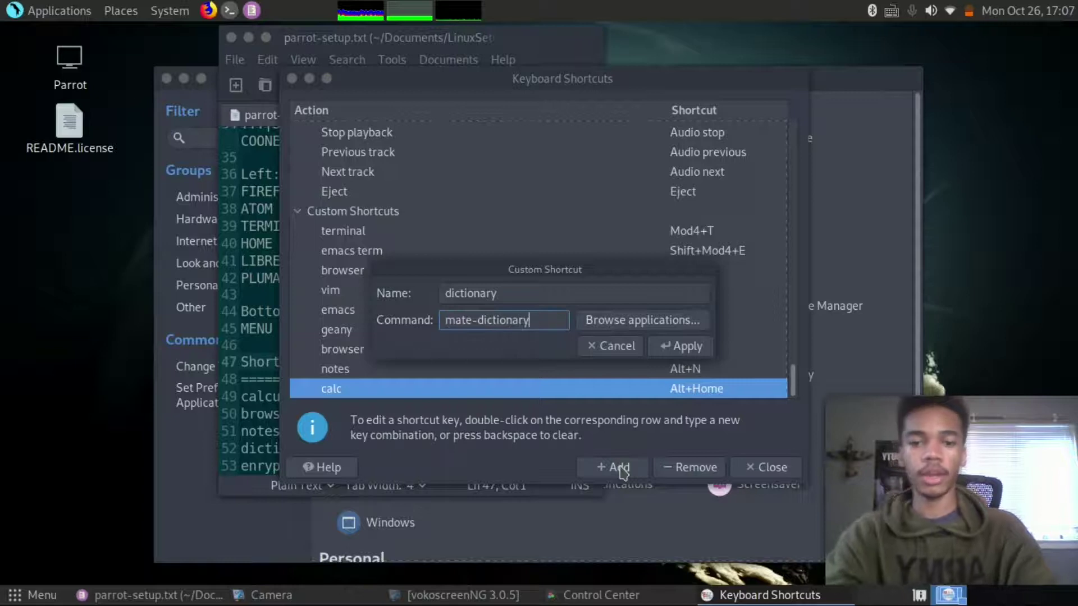
{"action": "left_click", "coordinate": [680, 346]}
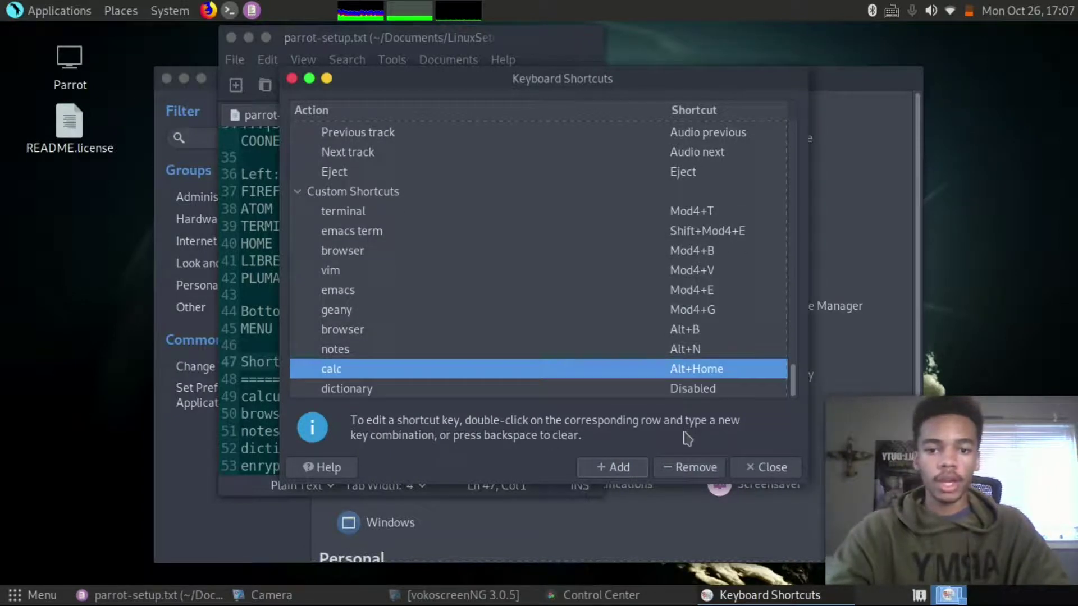
{"action": "double_click", "coordinate": [692, 392]}
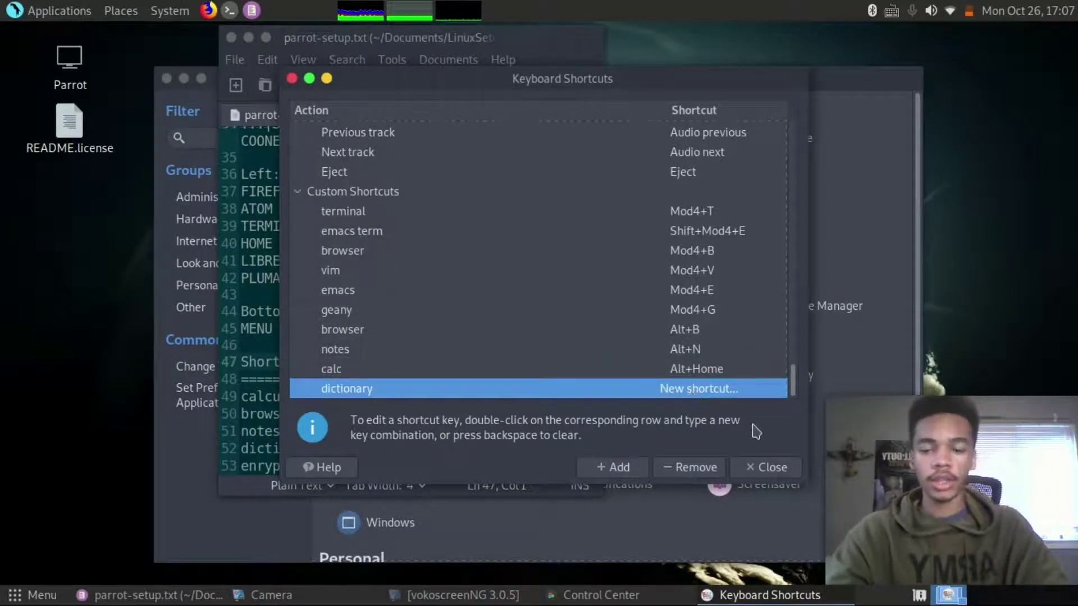
{"action": "key", "text": "alt+s"}
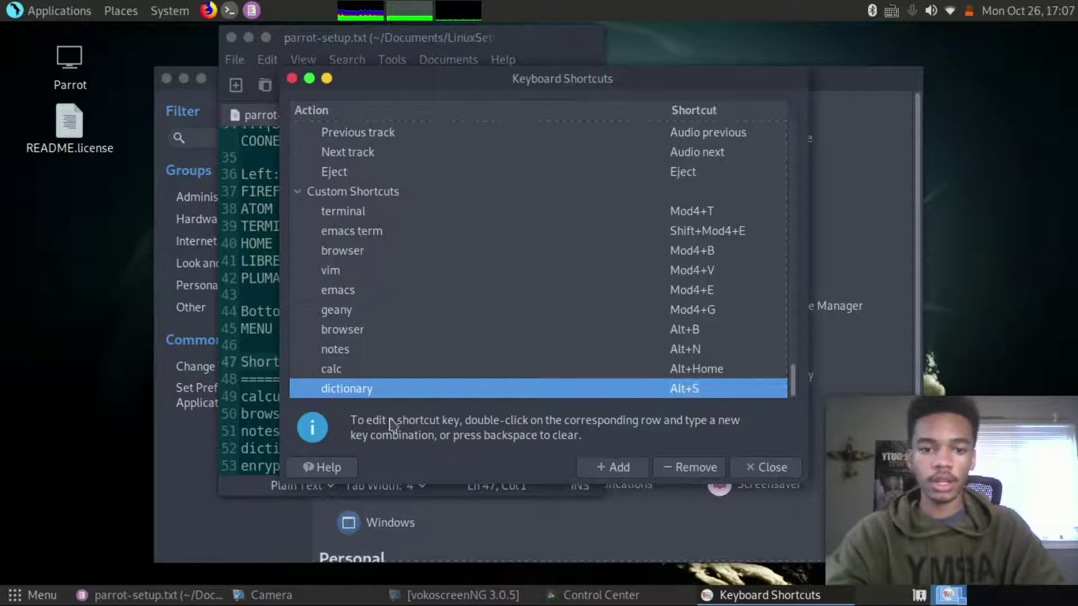
Check the shortcut notes and add a custom shortcut named "epad" with the command encrypt-pad, assigned to Alt+E
{"action": "left_click", "coordinate": [247, 397]}
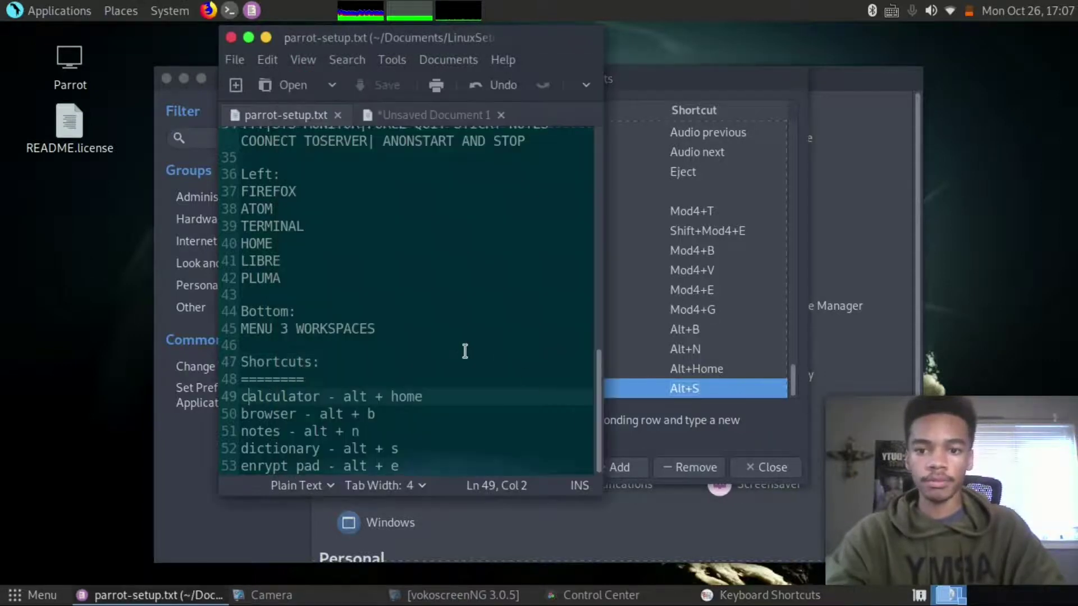
{"action": "left_click", "coordinate": [656, 473]}
{"action": "left_click", "coordinate": [616, 467]}
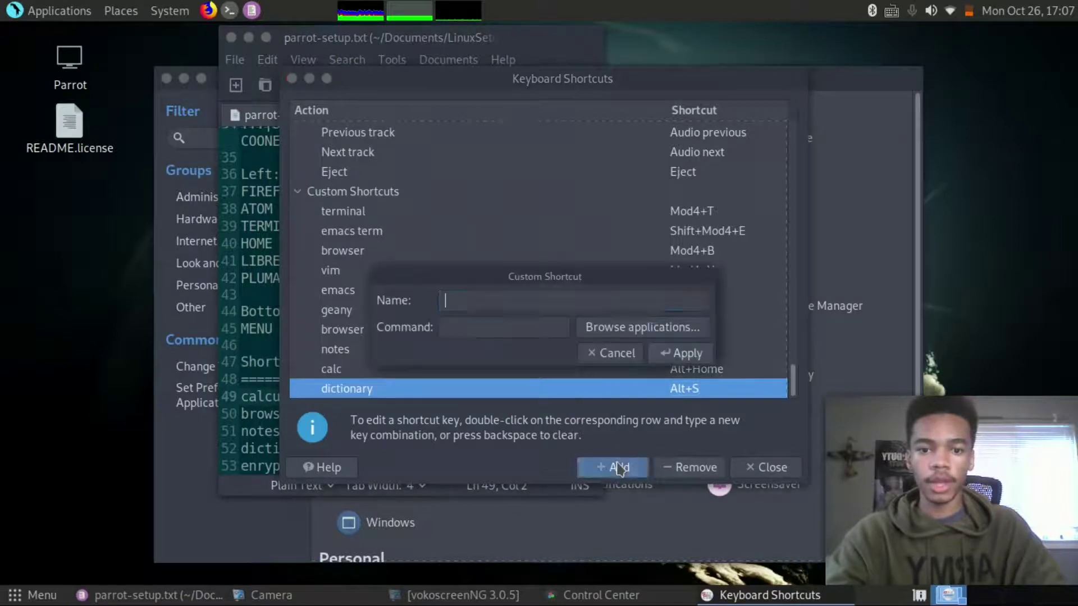
{"action": "type", "text": "epad"}
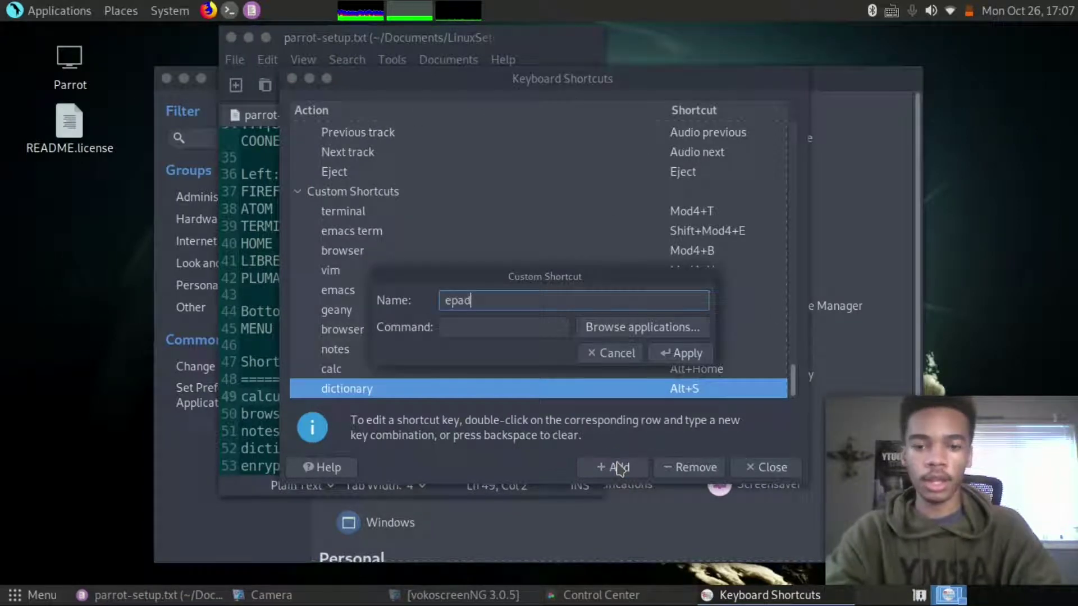
{"action": "left_click", "coordinate": [473, 333]}
{"action": "type", "text": "encrypt-pad"}
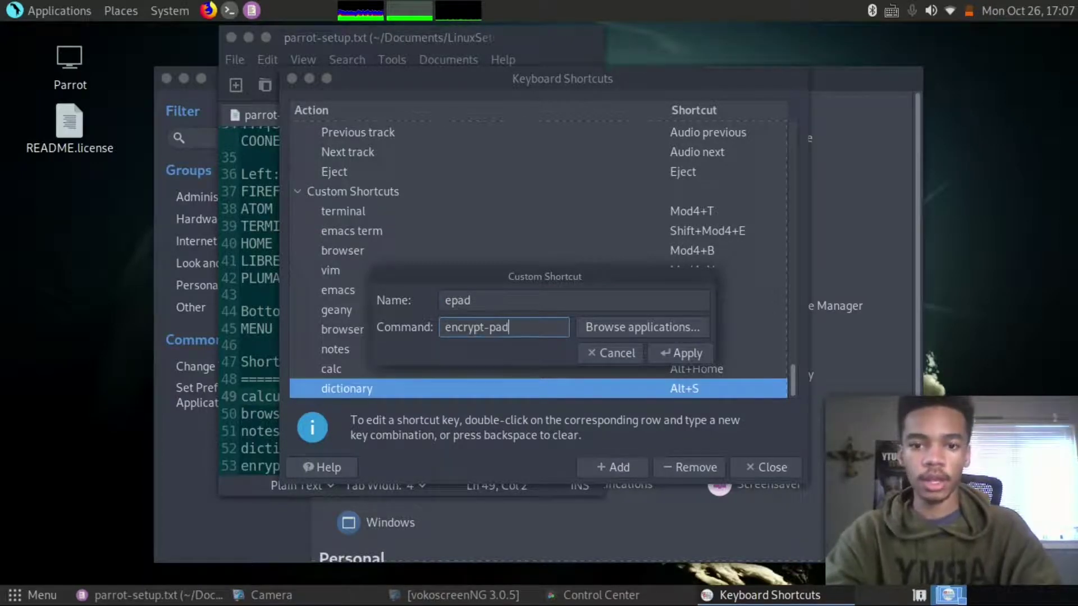
{"action": "left_click", "coordinate": [667, 355]}
{"action": "double_click", "coordinate": [698, 391]}
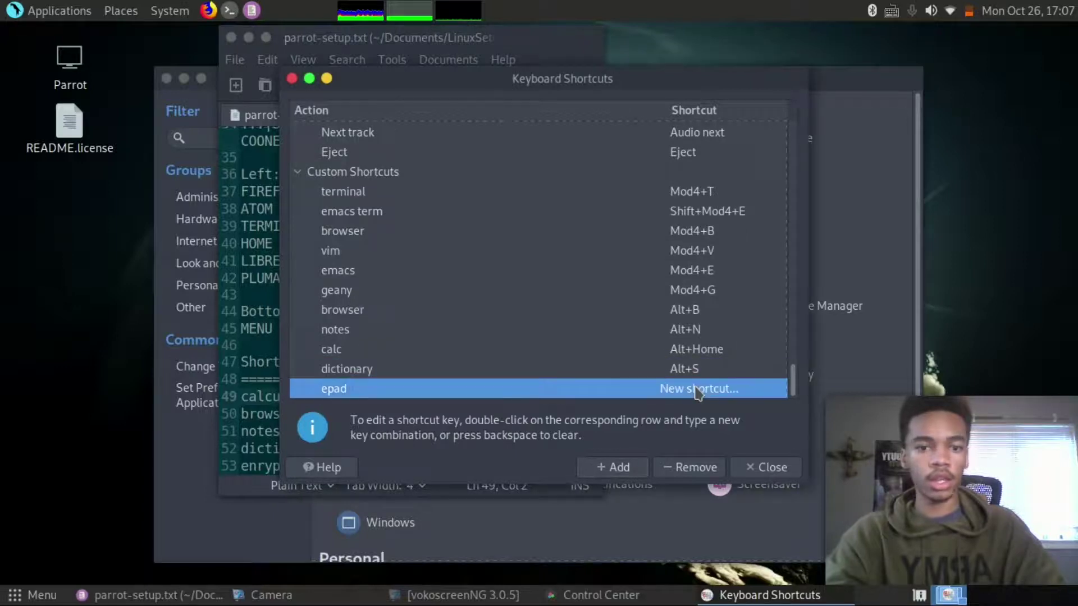
{"action": "key", "text": "alt+e"}
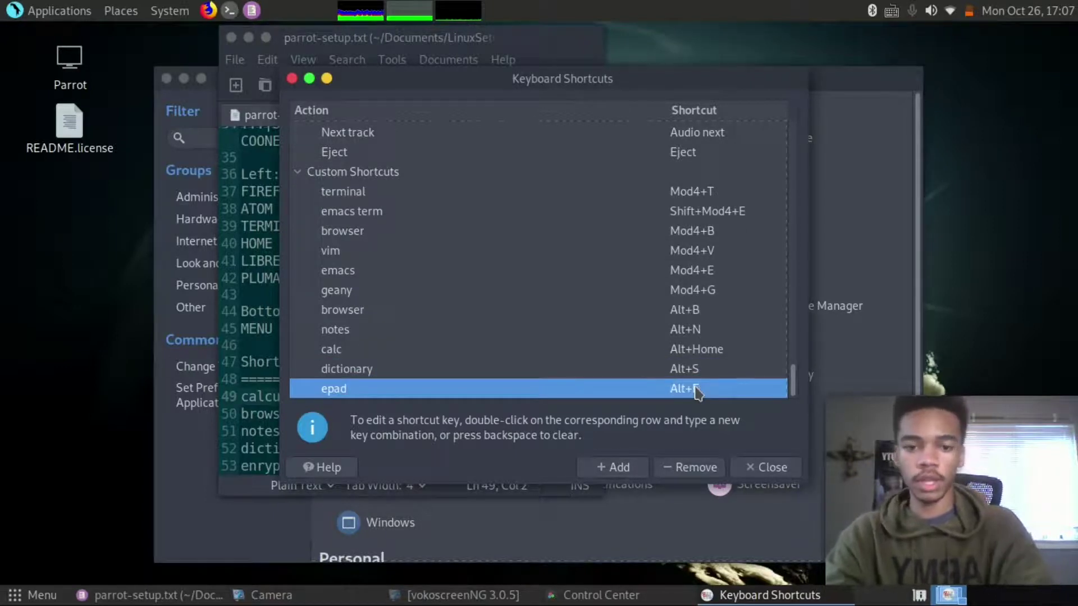
Open a new terminal and test the encrypt-pad command assigned to the epad shortcut
{"action": "left_click", "coordinate": [99, 467]}
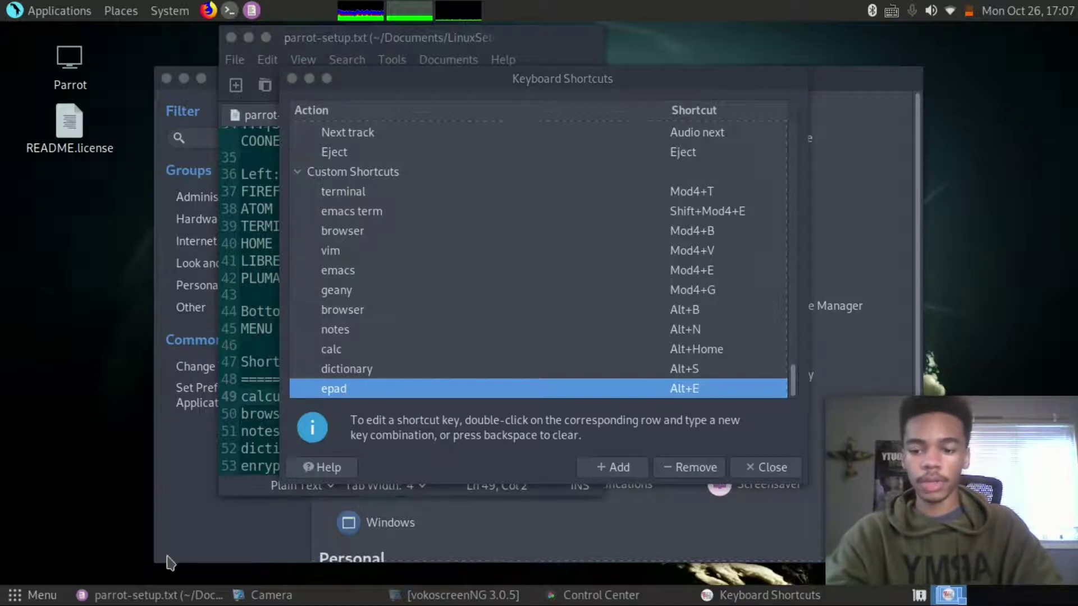
{"action": "key", "text": "super+t"}
{"action": "type", "text": "encrypt-pad"}
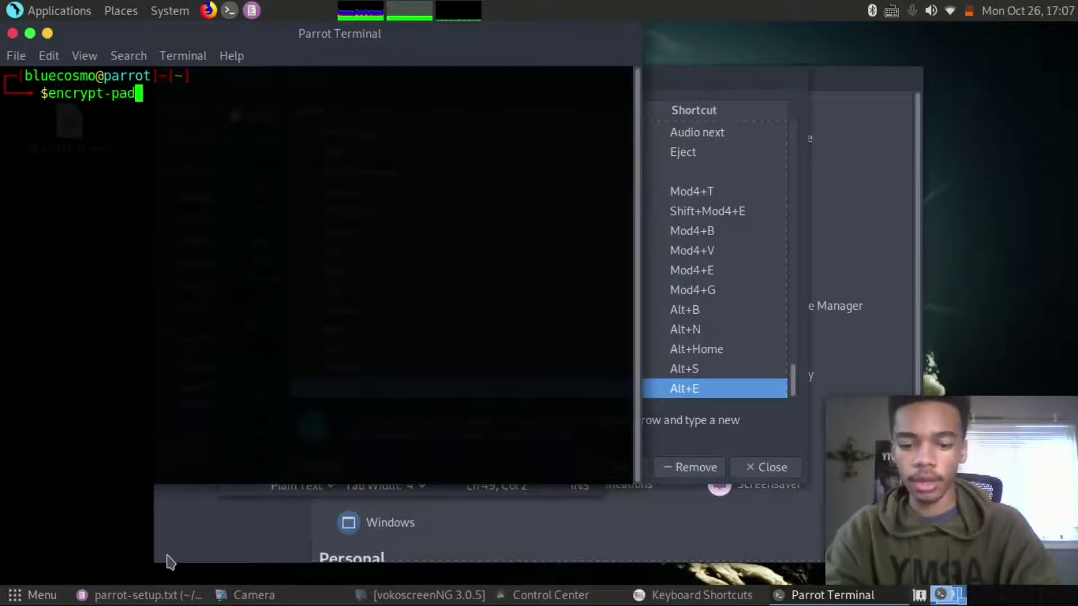
{"action": "key", "text": "Return"}
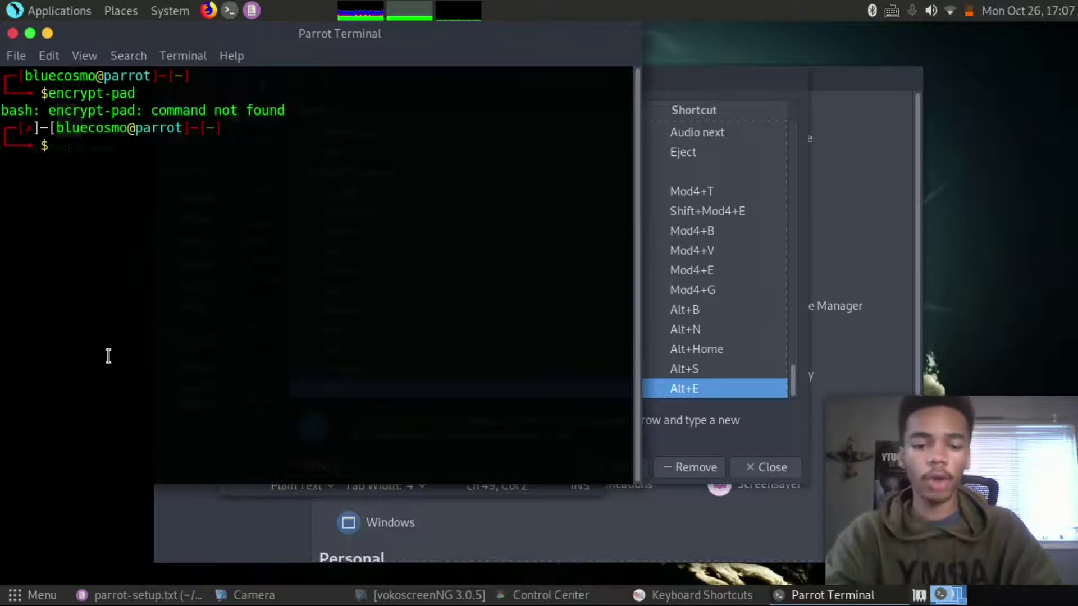
Test the command without its hyphen, as encryptpad, and close the opened editor and the terminal again
{"action": "key", "text": "Up"}
{"action": "key", "text": "Left"}
{"action": "key", "text": "Left"}
{"action": "key", "text": "BackSpace"}
{"action": "key", "text": "Return"}
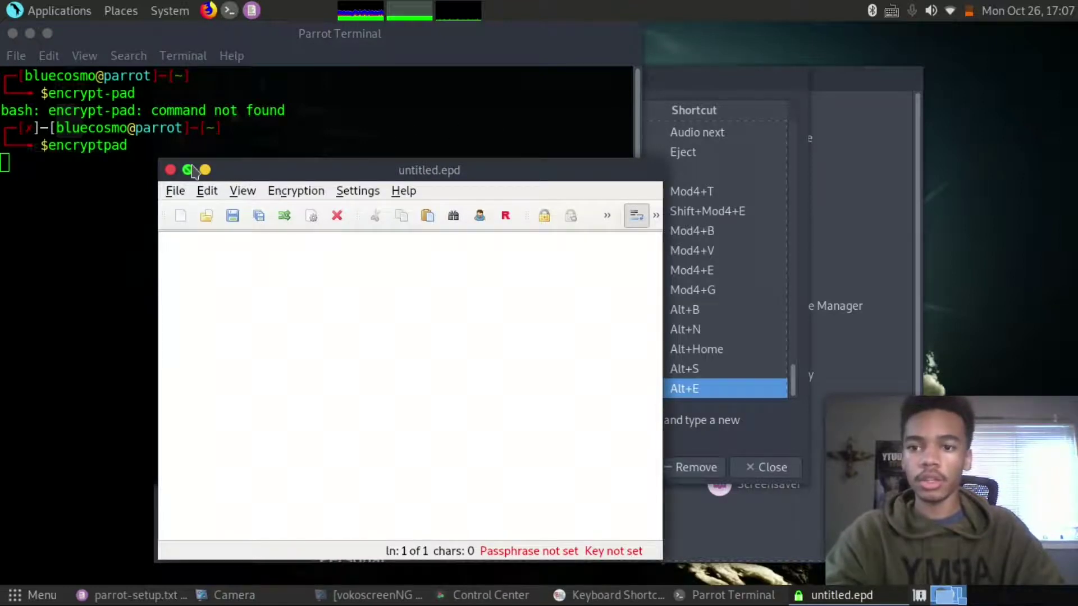
{"action": "left_click", "coordinate": [170, 169]}
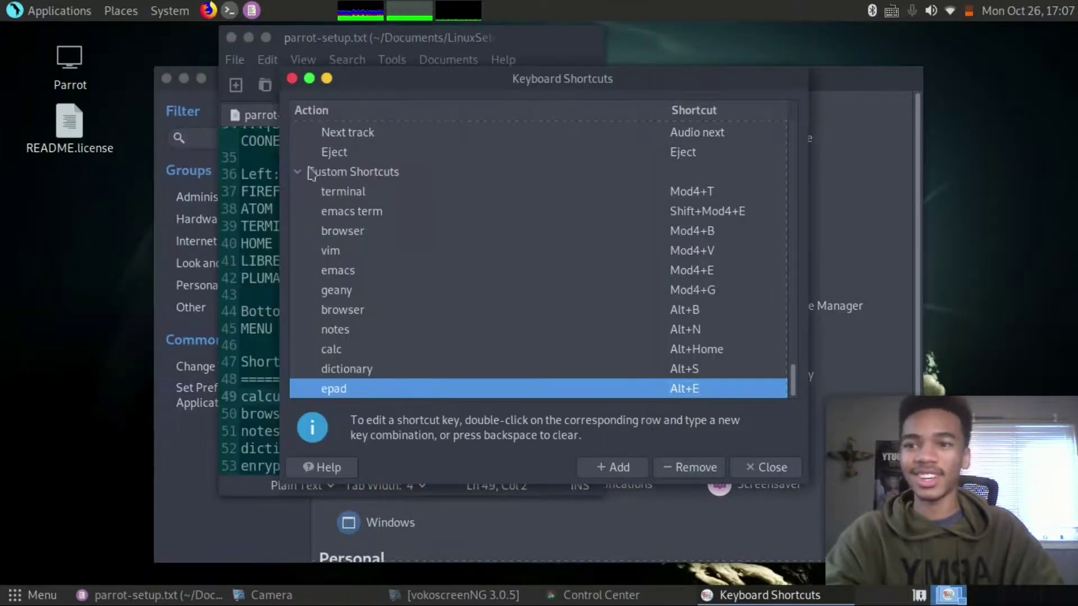
{"action": "left_click", "coordinate": [12, 33]}
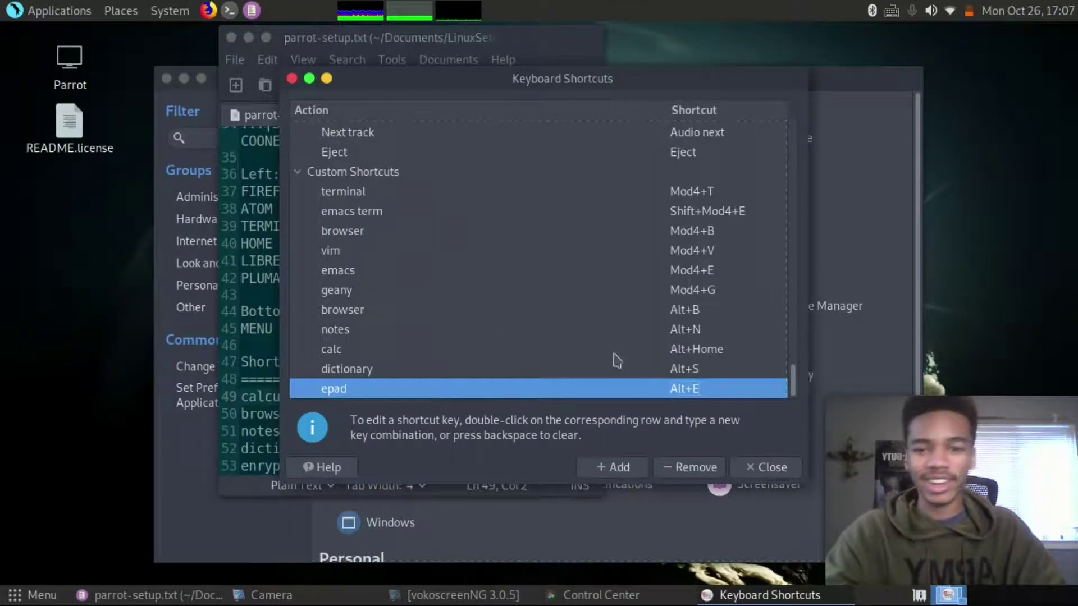
Change the command of the "epad" custom shortcut to encryptpad and apply it
{"action": "double_click", "coordinate": [643, 393]}
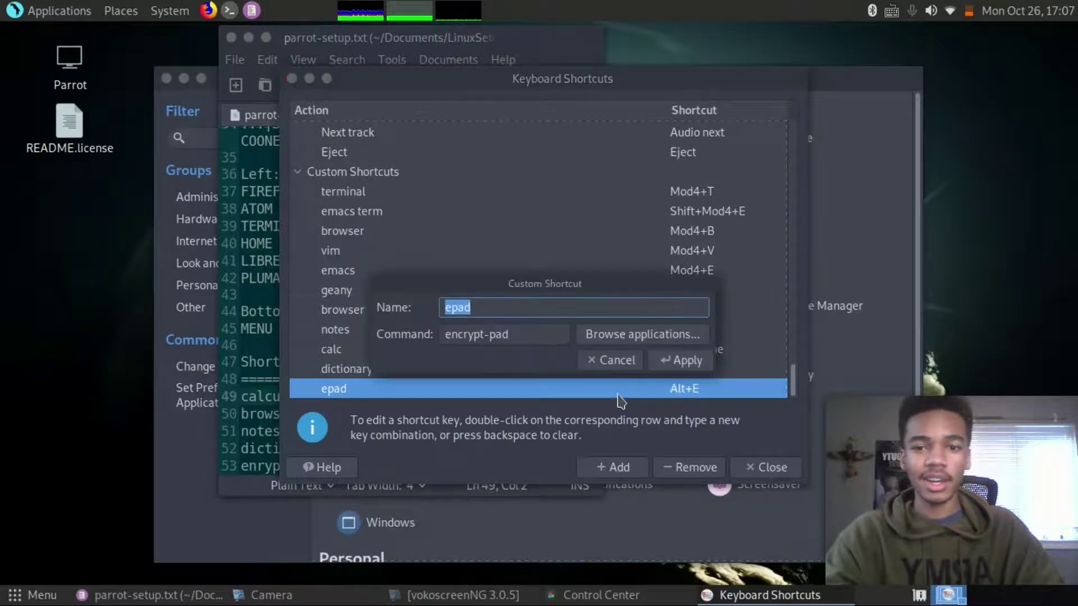
{"action": "left_click", "coordinate": [493, 335]}
{"action": "key", "text": "BackSpace"}
{"action": "left_click", "coordinate": [659, 364]}
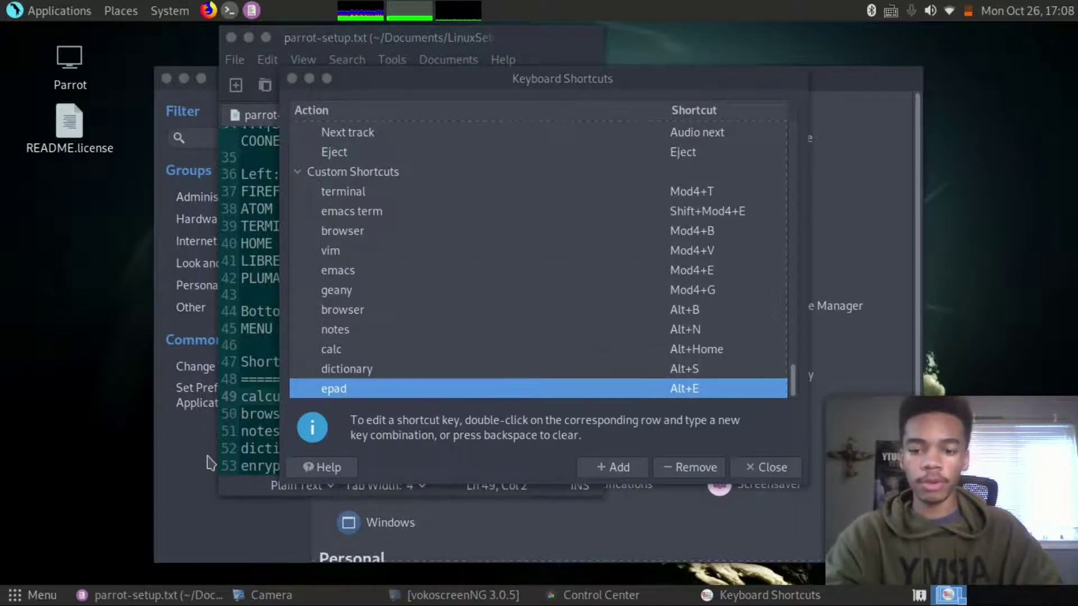
Launch the Dictionary with its custom shortcut, look up "tree", check the battery levels, and close the Dictionary
{"action": "key", "text": "alt+s"}
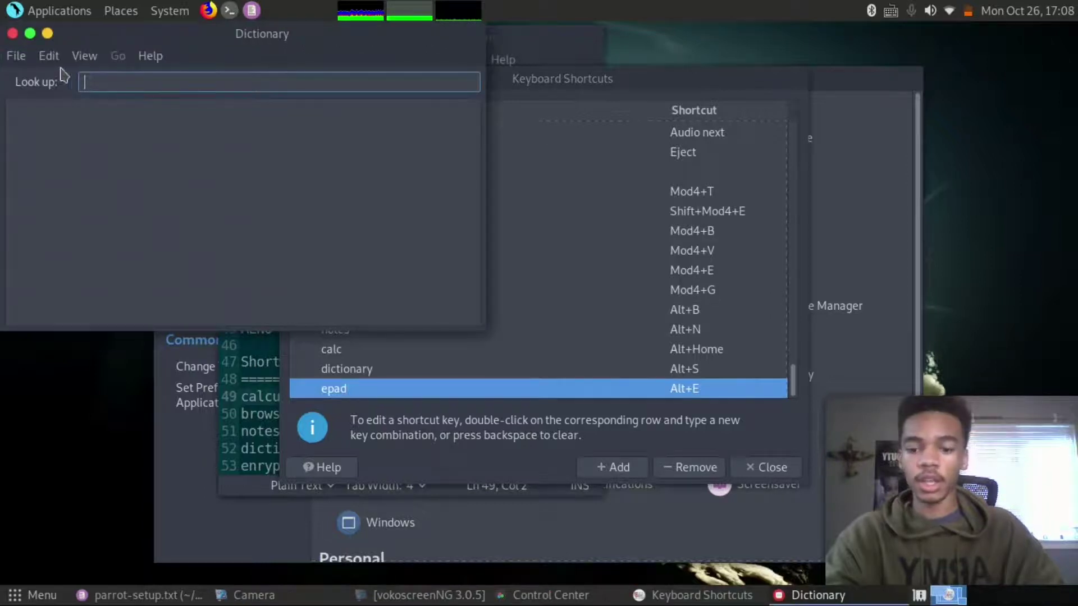
{"action": "type", "text": "tree"}
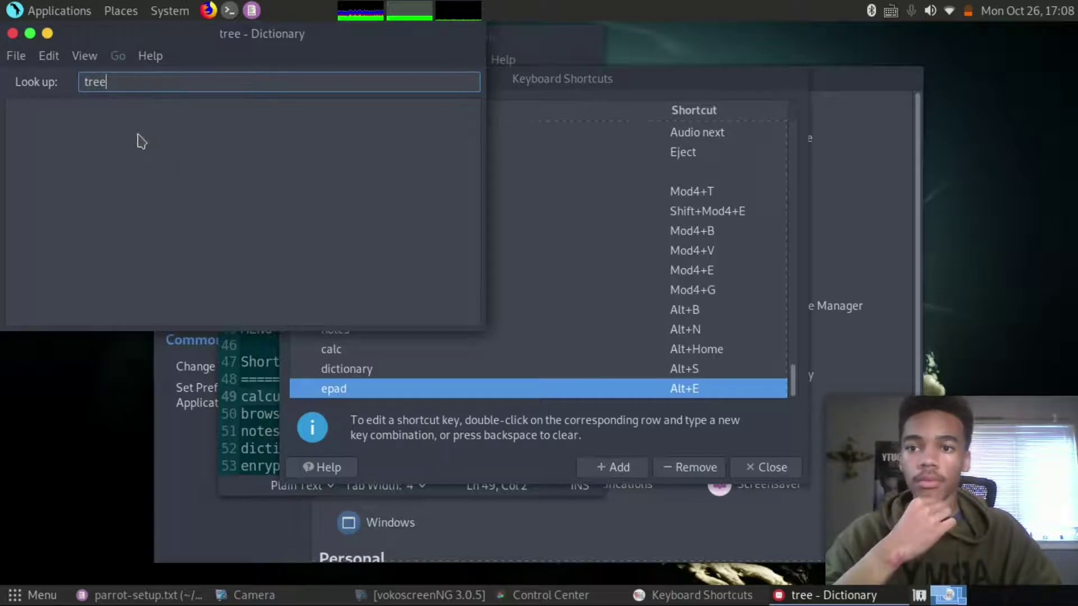
{"action": "key", "text": "Return"}
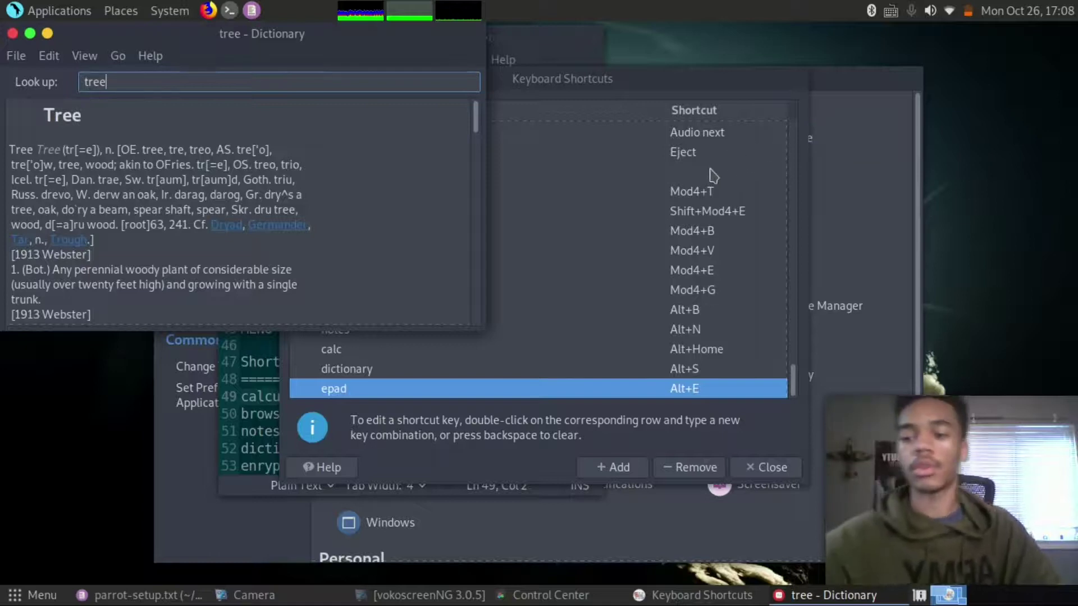
{"action": "left_click", "coordinate": [969, 17]}
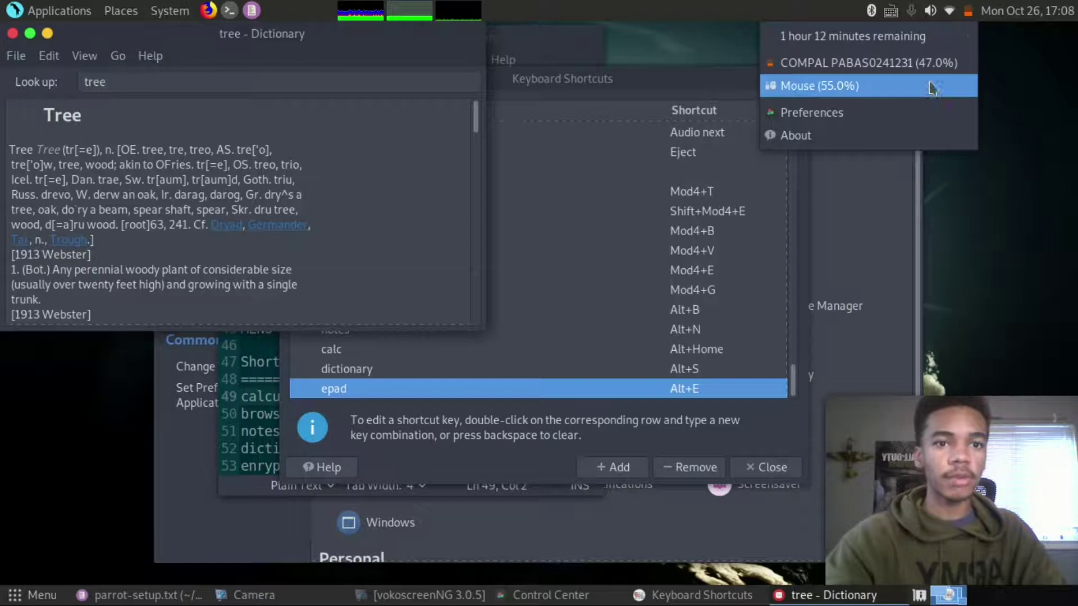
{"action": "left_click", "coordinate": [1034, 89]}
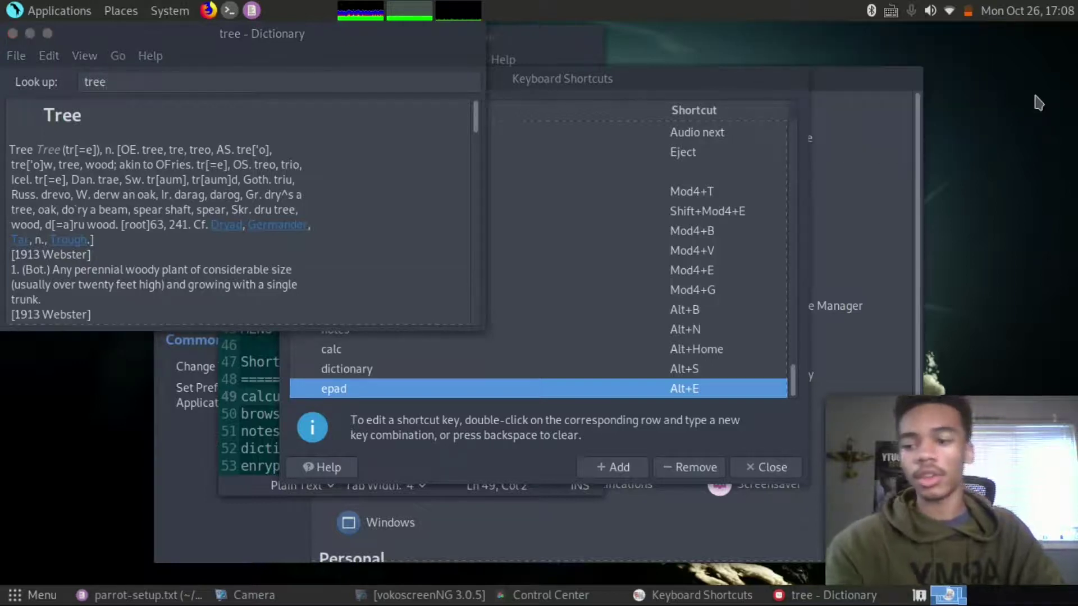
{"action": "left_click", "coordinate": [12, 33]}
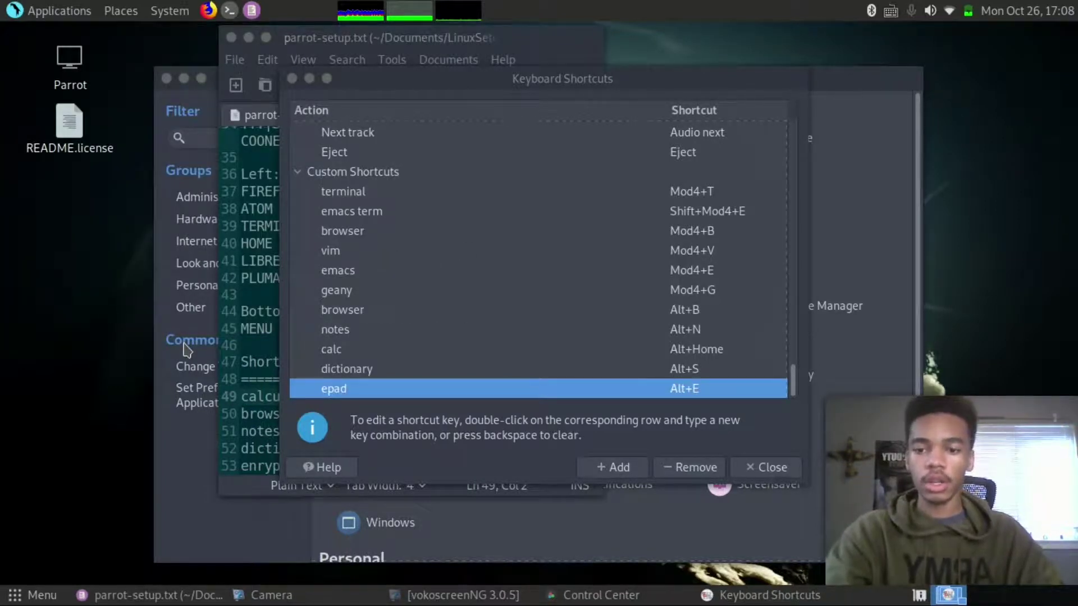
Test the custom calc shortcut by launching the Calculator, and close it
{"action": "key", "text": "alt+e"}
{"action": "left_click", "coordinate": [170, 197]}
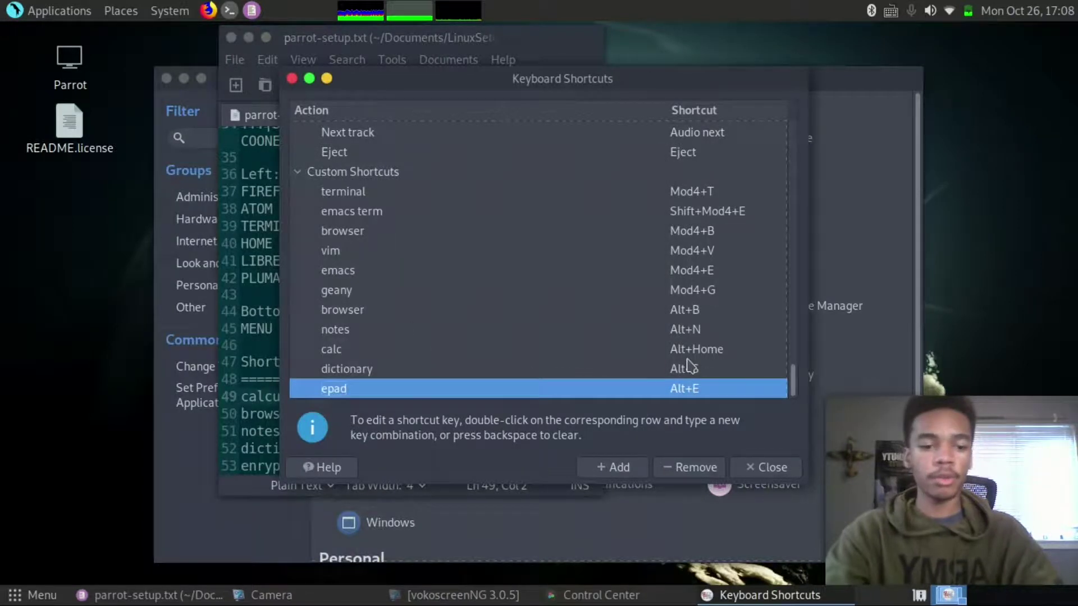
{"action": "key", "text": "alt+Home"}
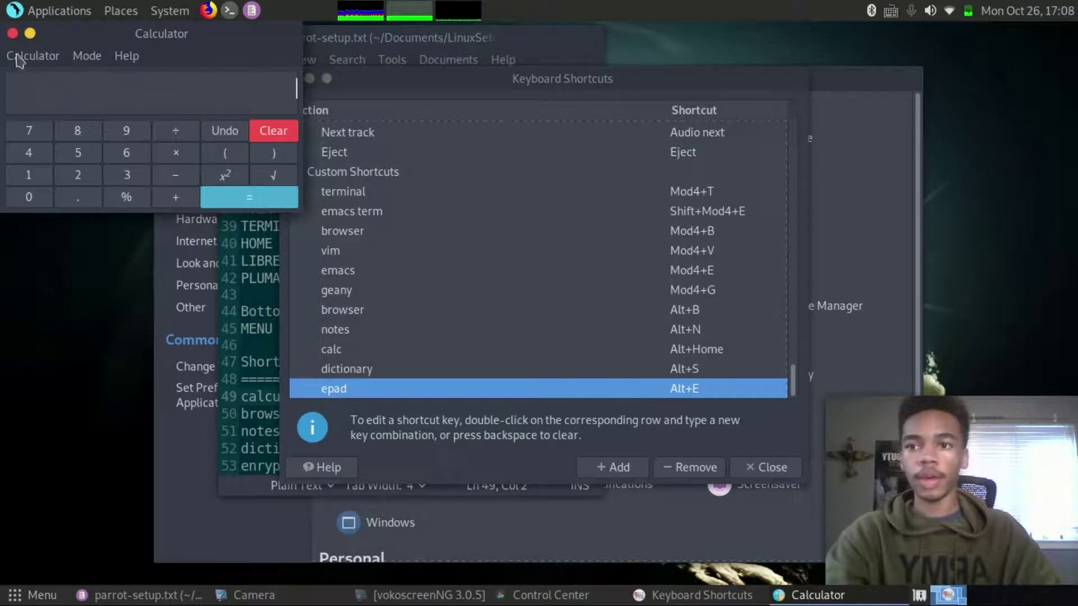
{"action": "left_click", "coordinate": [12, 33]}
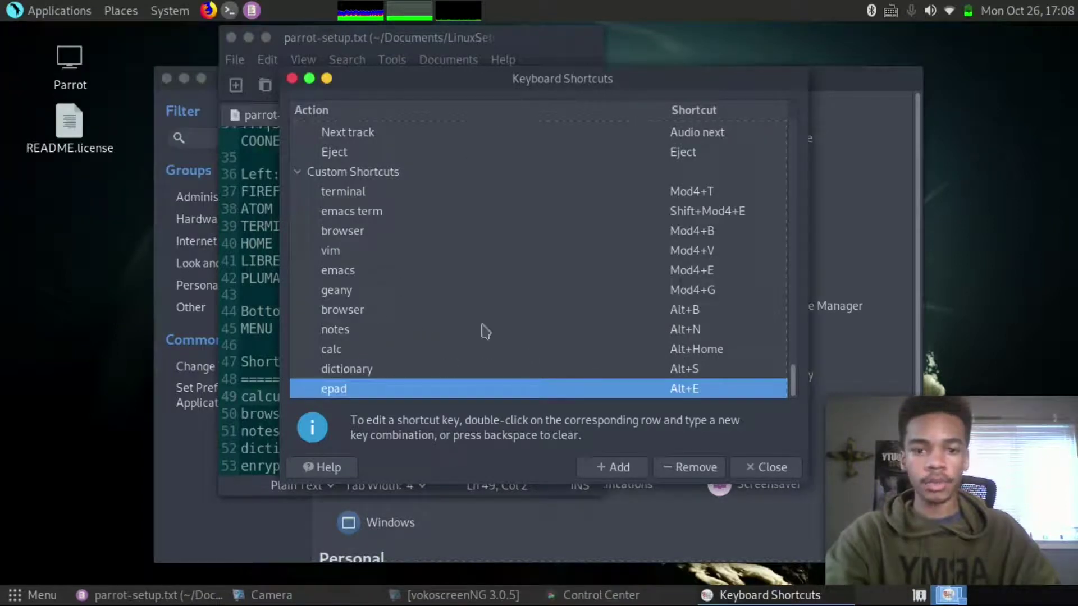
Open a blank Pluma document, close only that document, and minimize the editor with parrot-setup.txt active
{"action": "key", "text": "alt+e"}
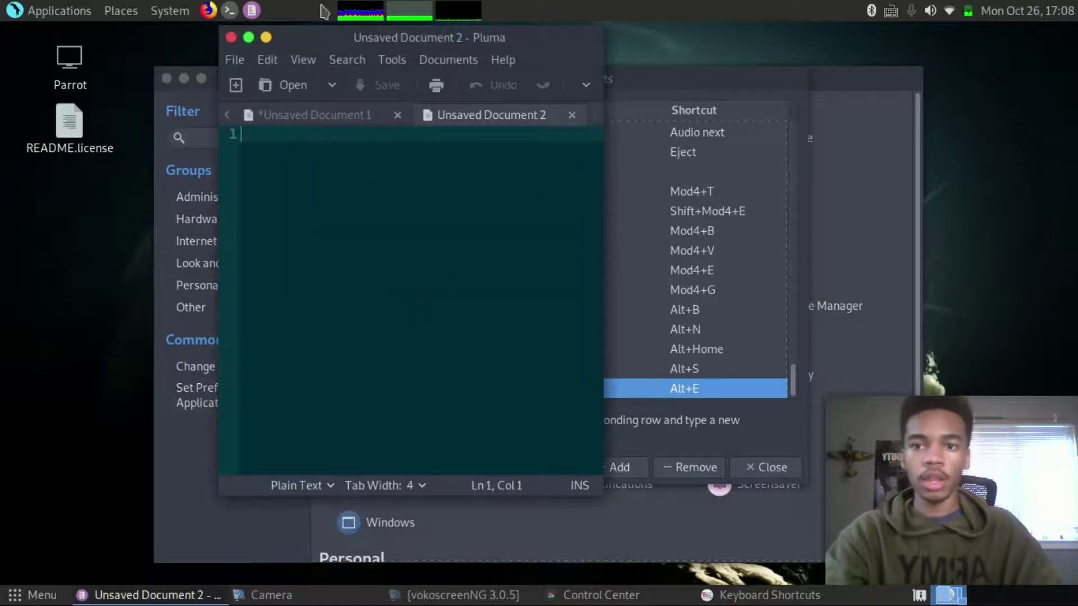
{"action": "left_click", "coordinate": [231, 37]}
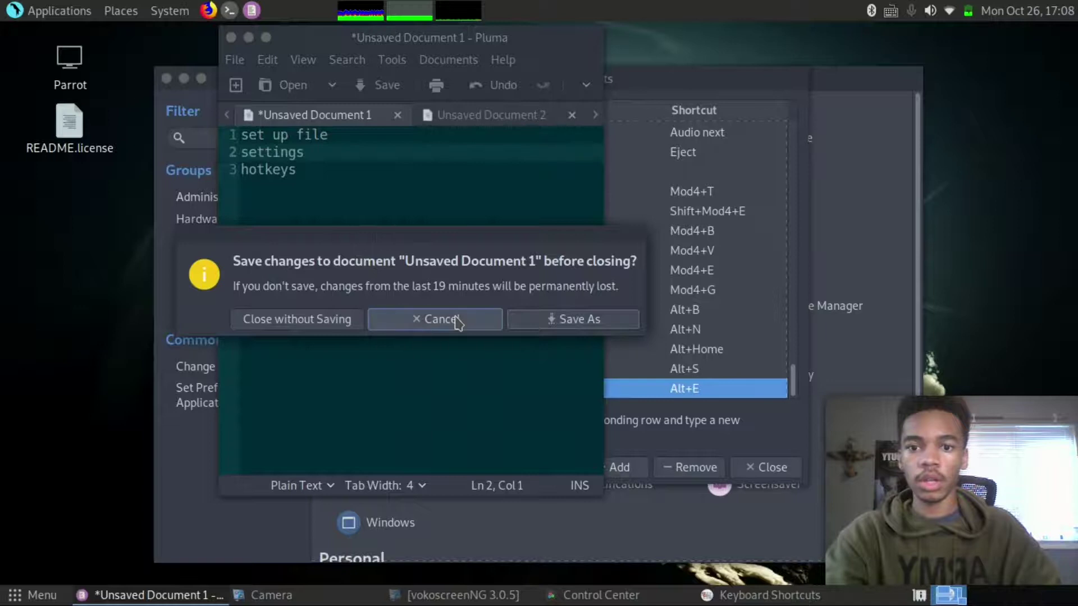
{"action": "left_click", "coordinate": [436, 319]}
{"action": "left_click", "coordinate": [571, 115]}
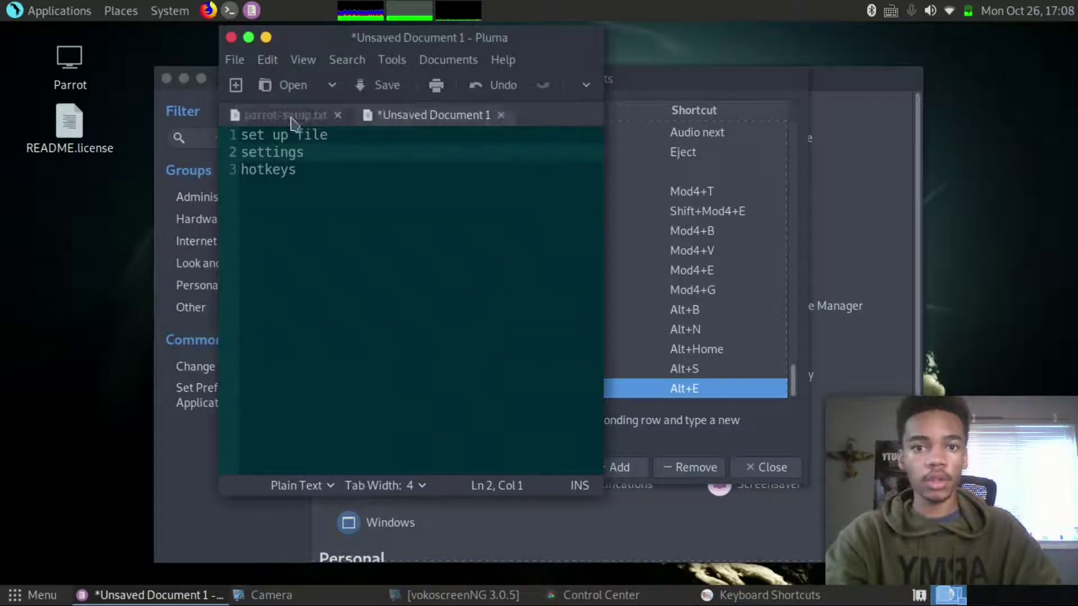
{"action": "left_click", "coordinate": [317, 116]}
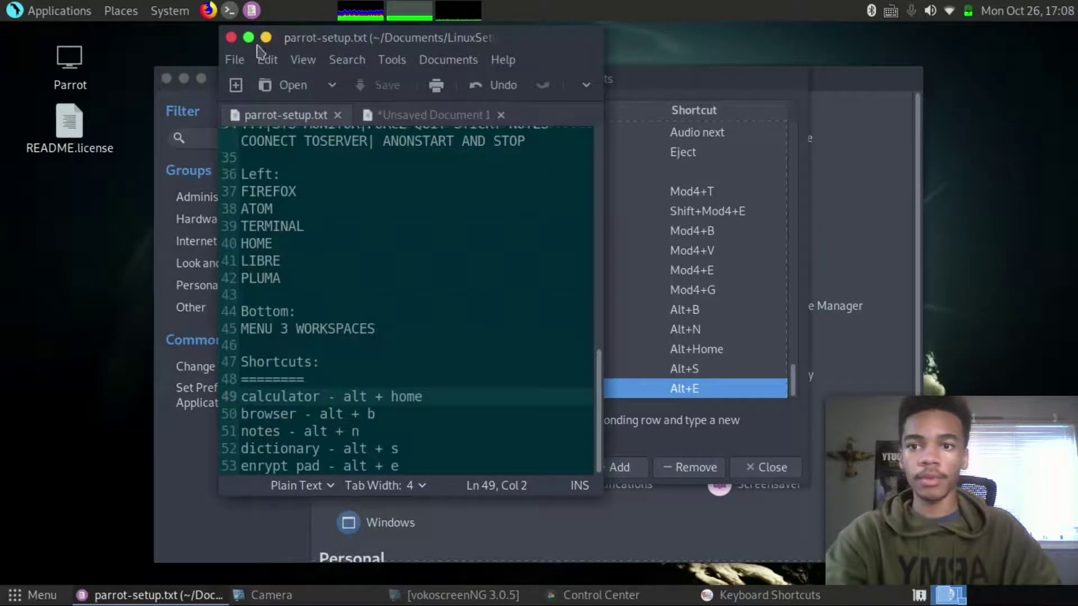
{"action": "left_click", "coordinate": [266, 37]}
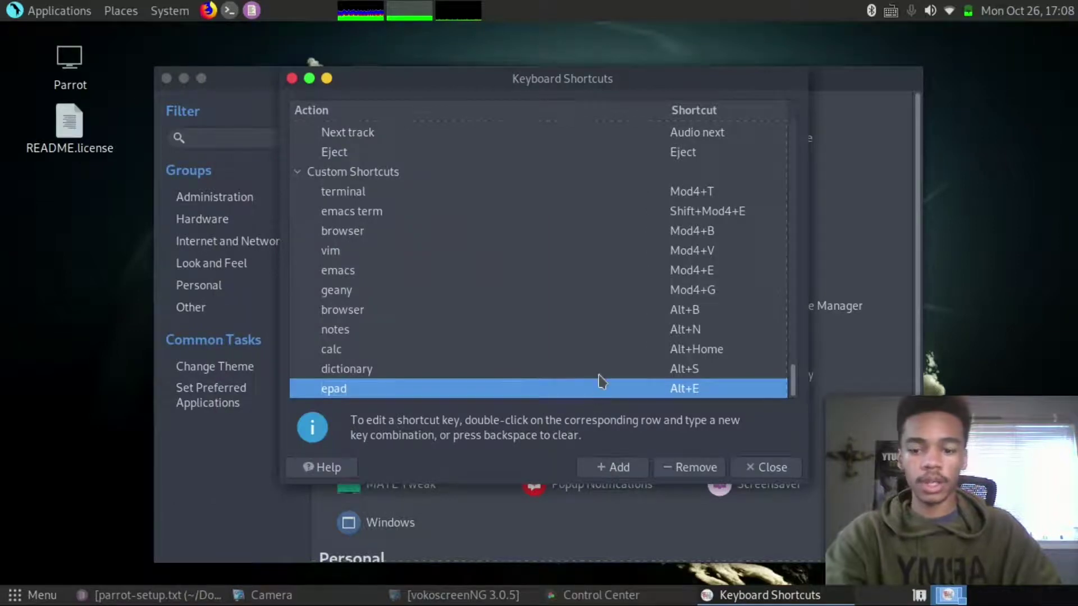
Test the custom browser shortcut, close the browser, and close the Keyboard Shortcuts window
{"action": "key", "text": "super+b"}
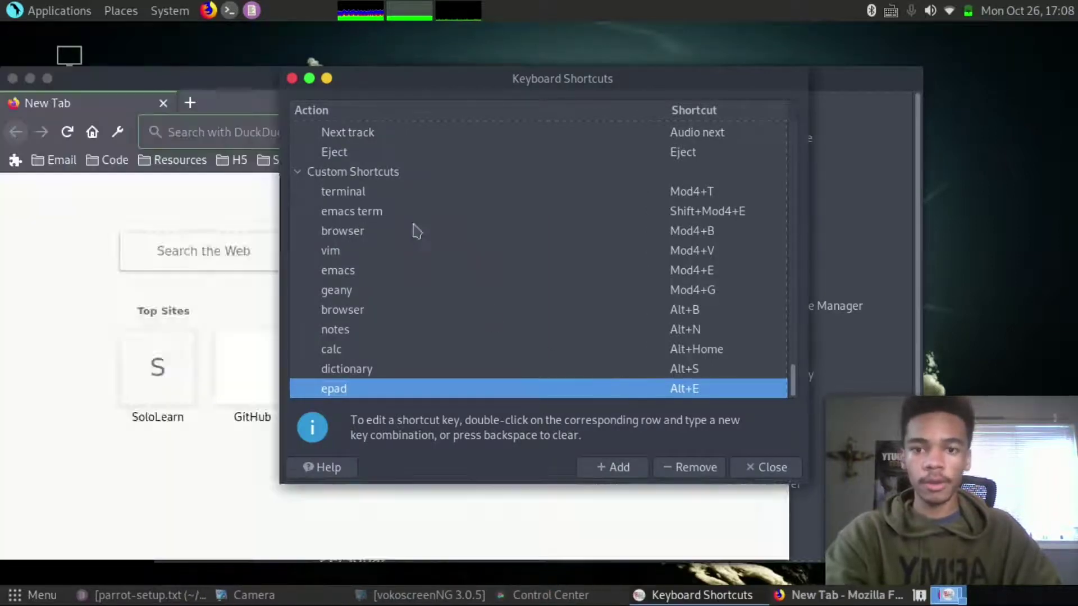
{"action": "left_click", "coordinate": [13, 80]}
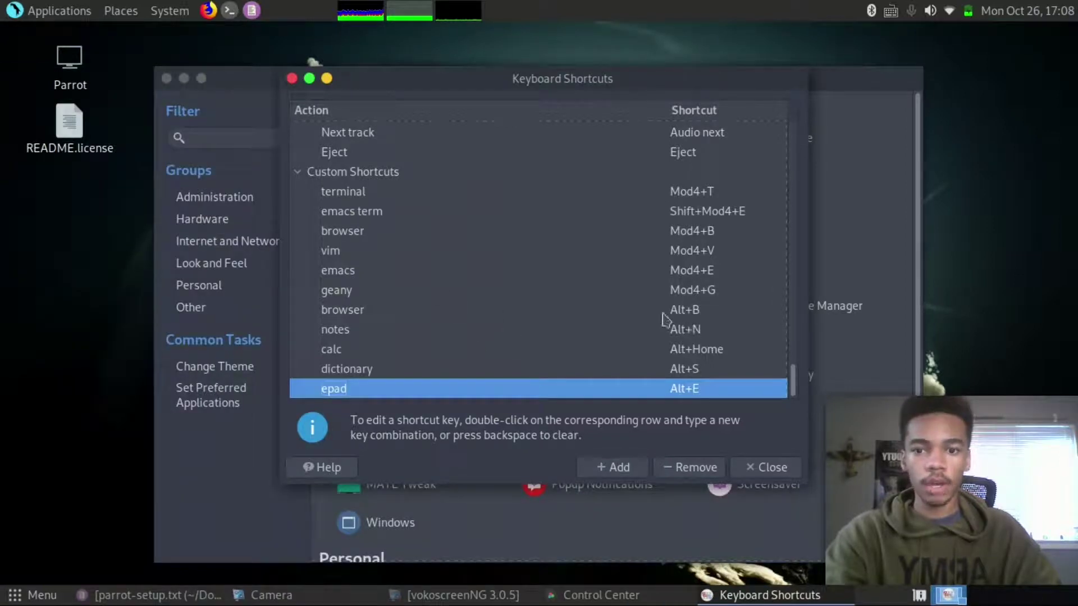
{"action": "mouse_move", "coordinate": [445, 603]}
{"action": "left_click", "coordinate": [191, 596]}
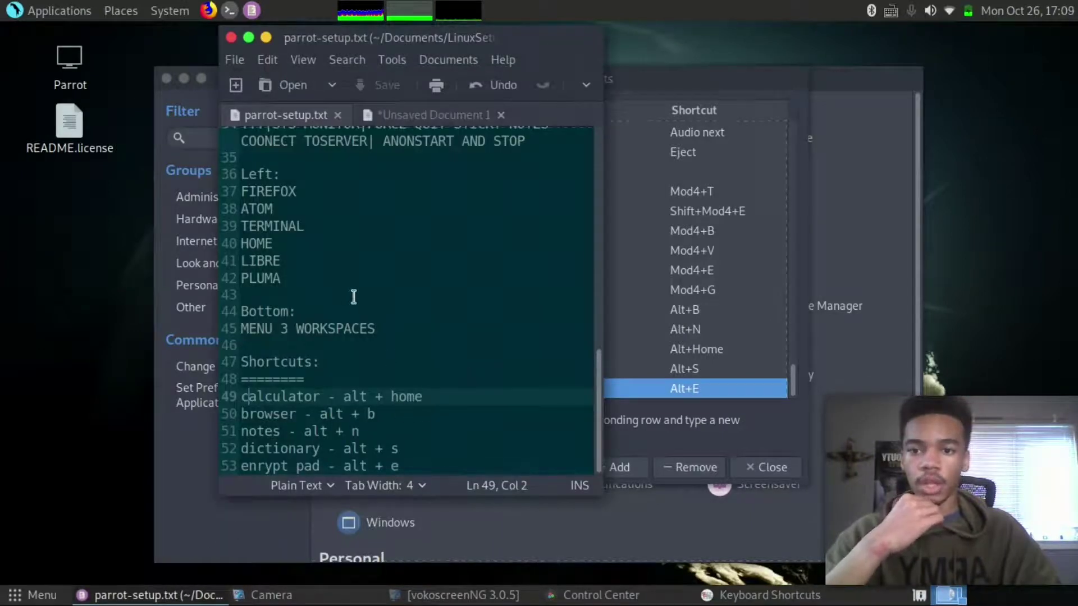
{"action": "left_click", "coordinate": [666, 324]}
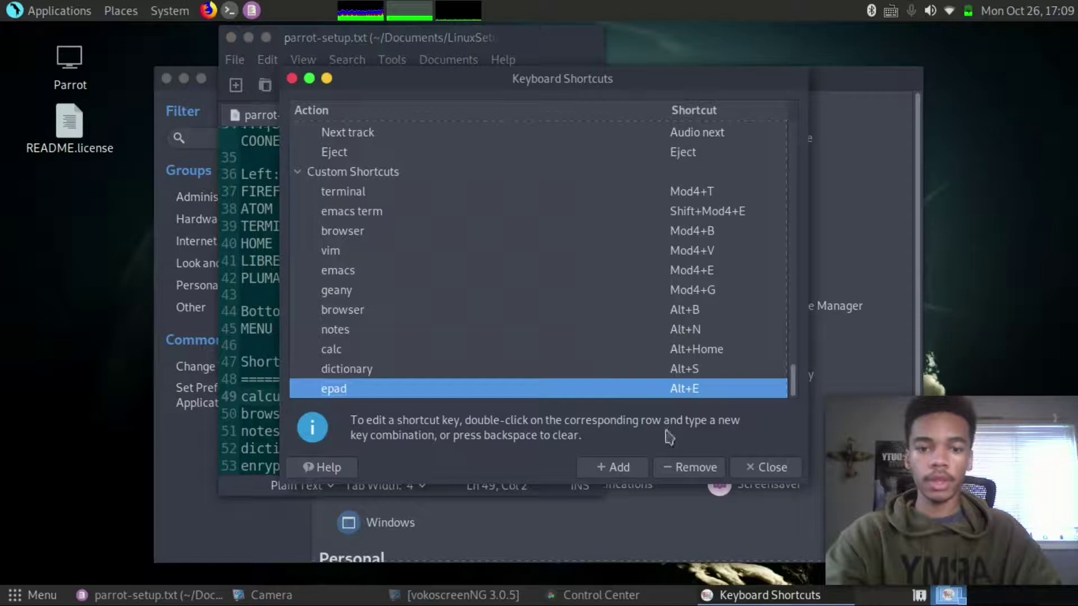
{"action": "left_click", "coordinate": [766, 469]}
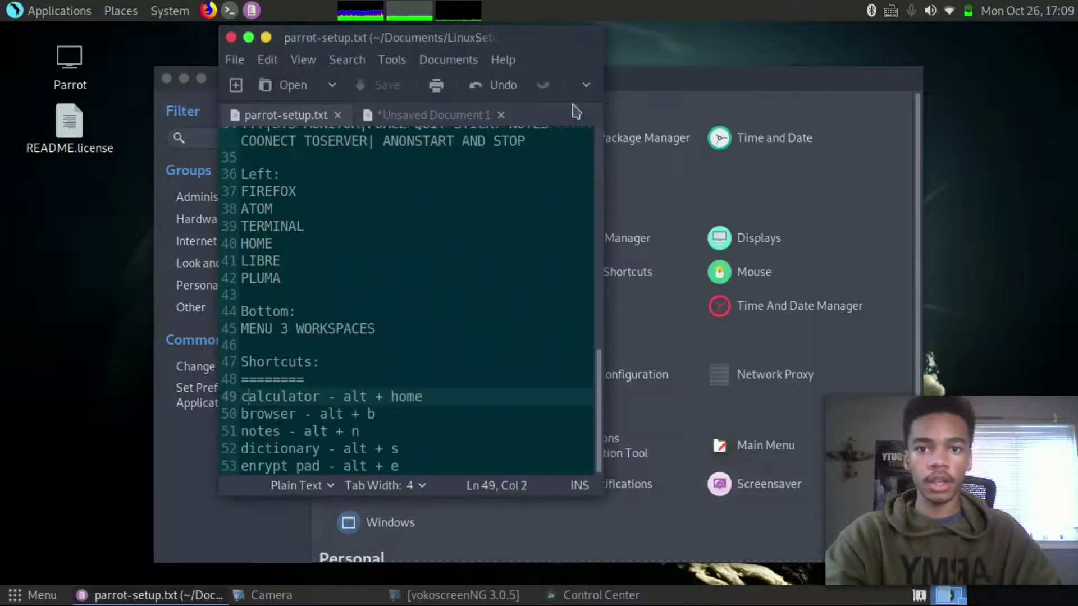
Minimize the text editor, and review the mouse and touchpad settings in Mouse Preferences
{"action": "left_click", "coordinate": [266, 38]}
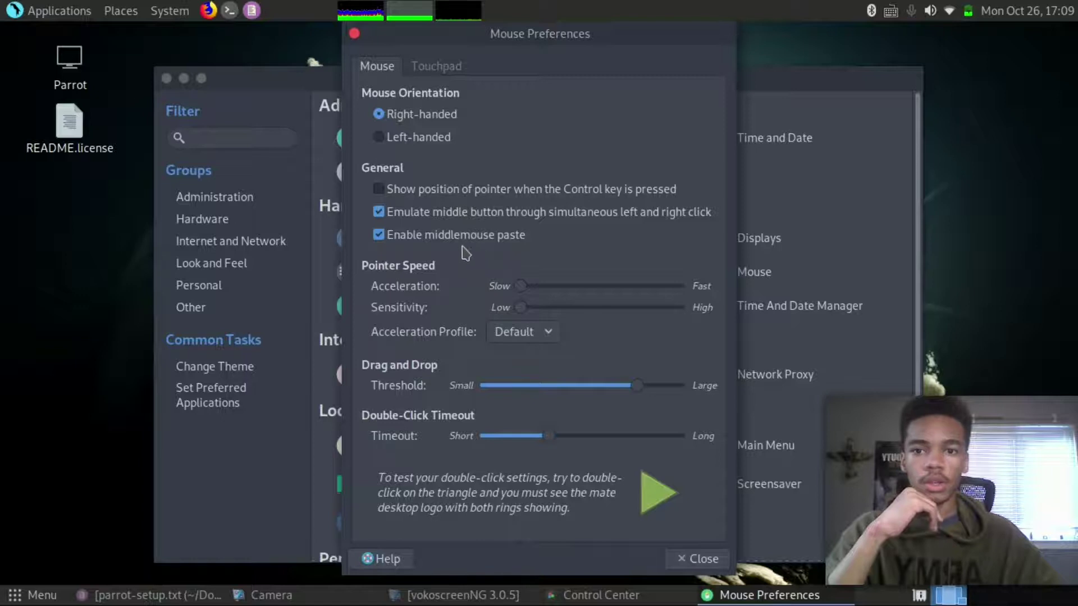
{"action": "left_click", "coordinate": [429, 73]}
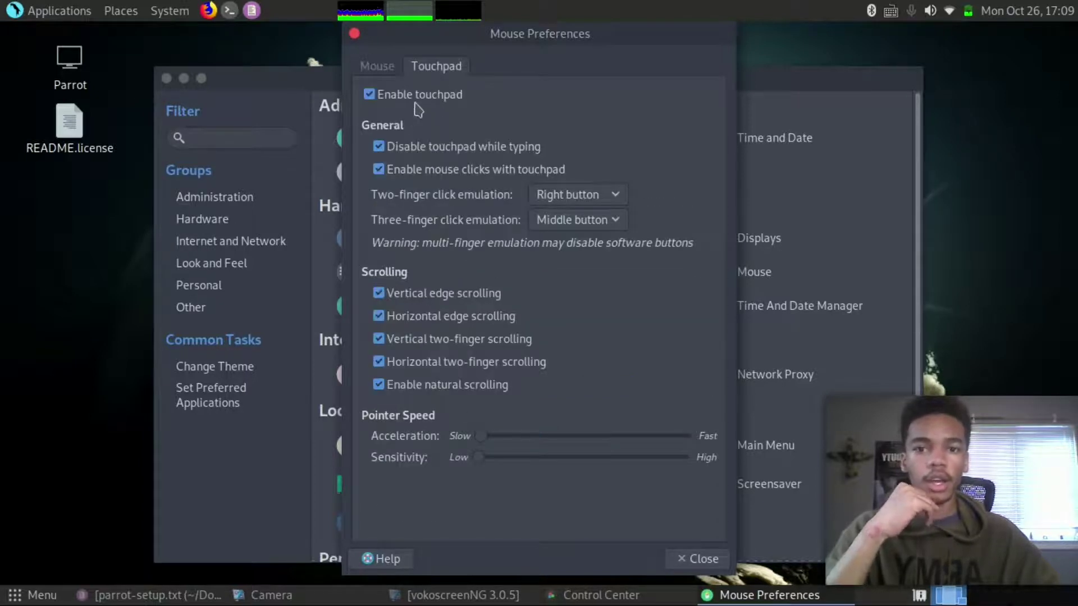
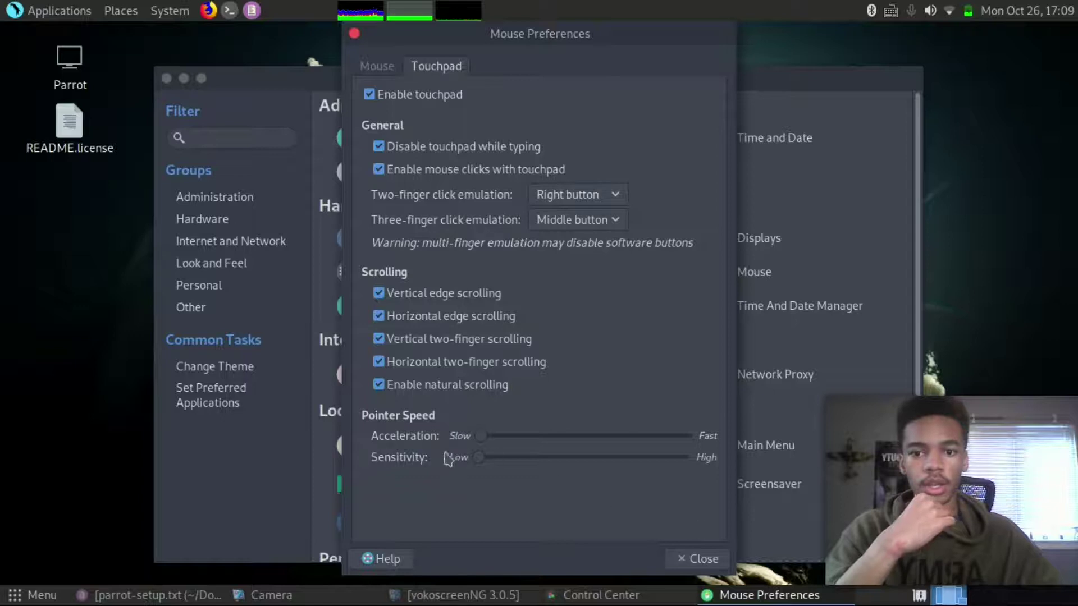
{"action": "left_click", "coordinate": [685, 558]}
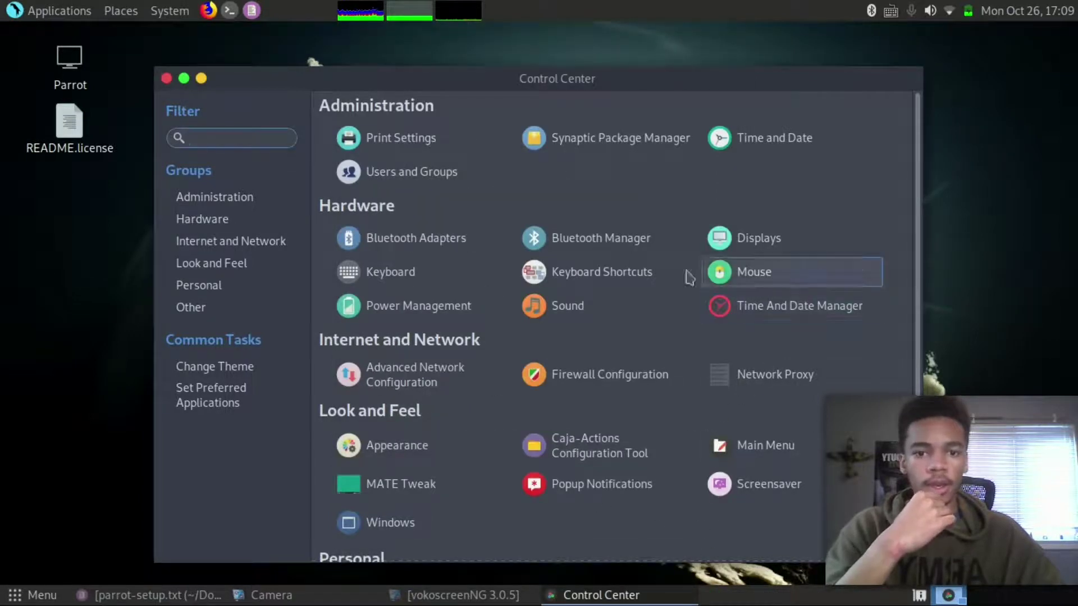
Review the AC power, battery power and general settings in Power Management Preferences
{"action": "left_click", "coordinate": [379, 306]}
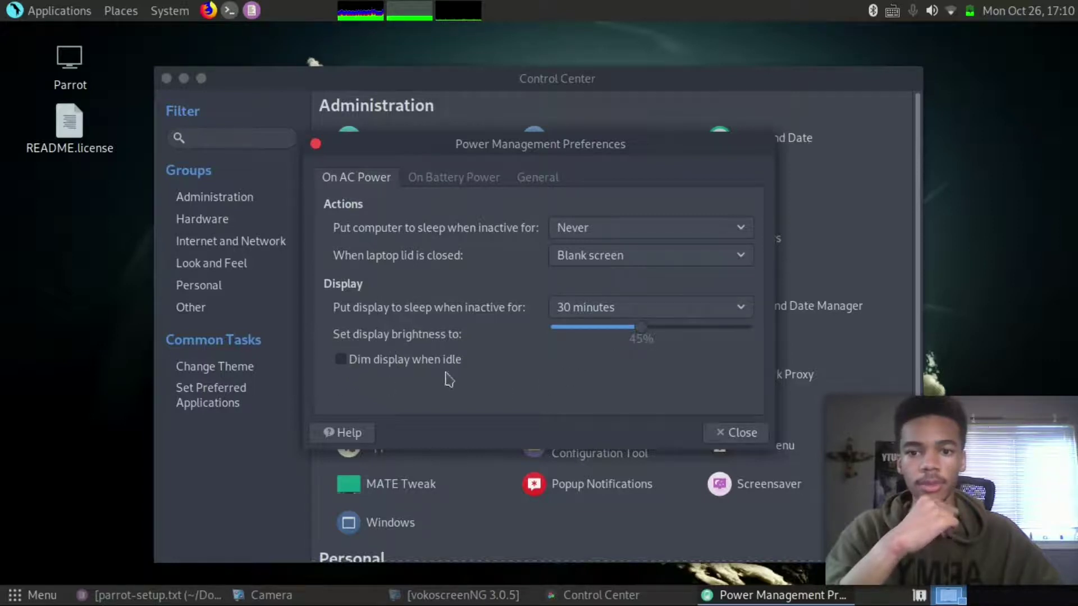
{"action": "left_click", "coordinate": [441, 180]}
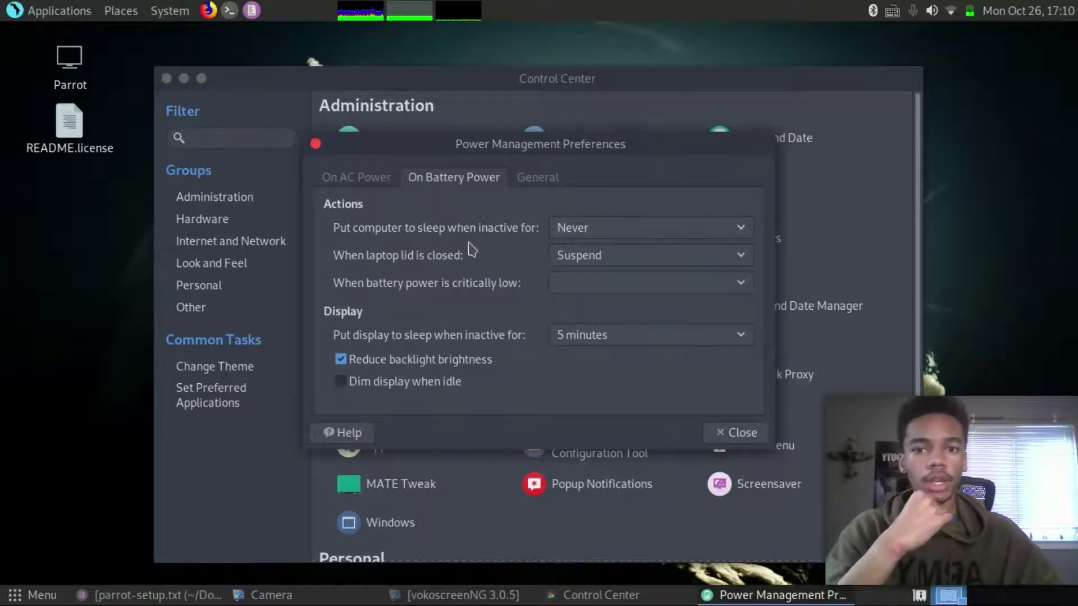
{"action": "left_click", "coordinate": [533, 180]}
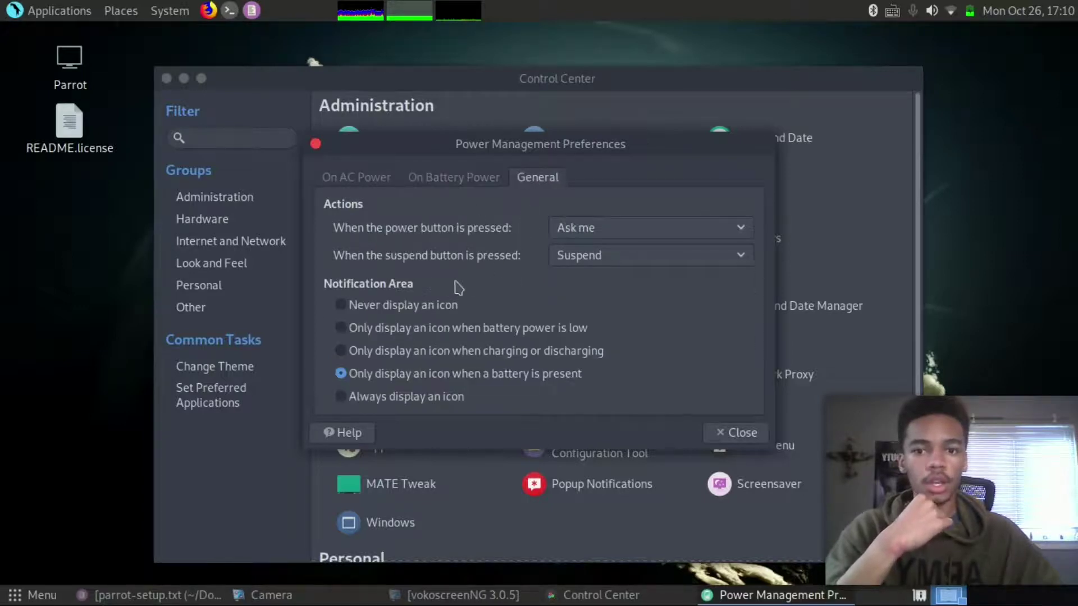
{"action": "left_click", "coordinate": [735, 435]}
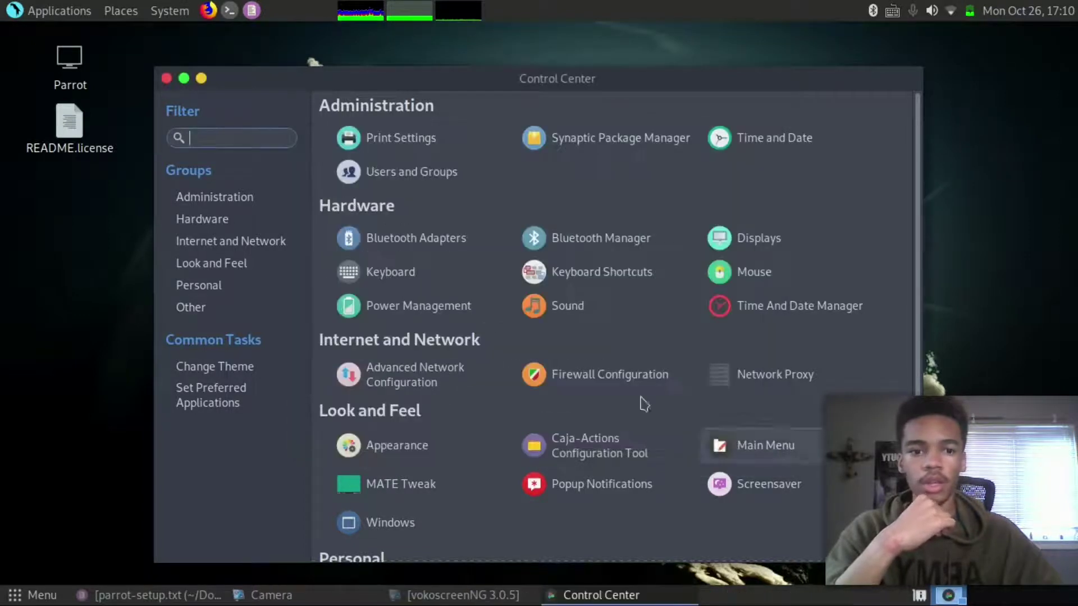
Set the sound theme to No sounds in Sound Preferences
{"action": "left_click", "coordinate": [568, 313]}
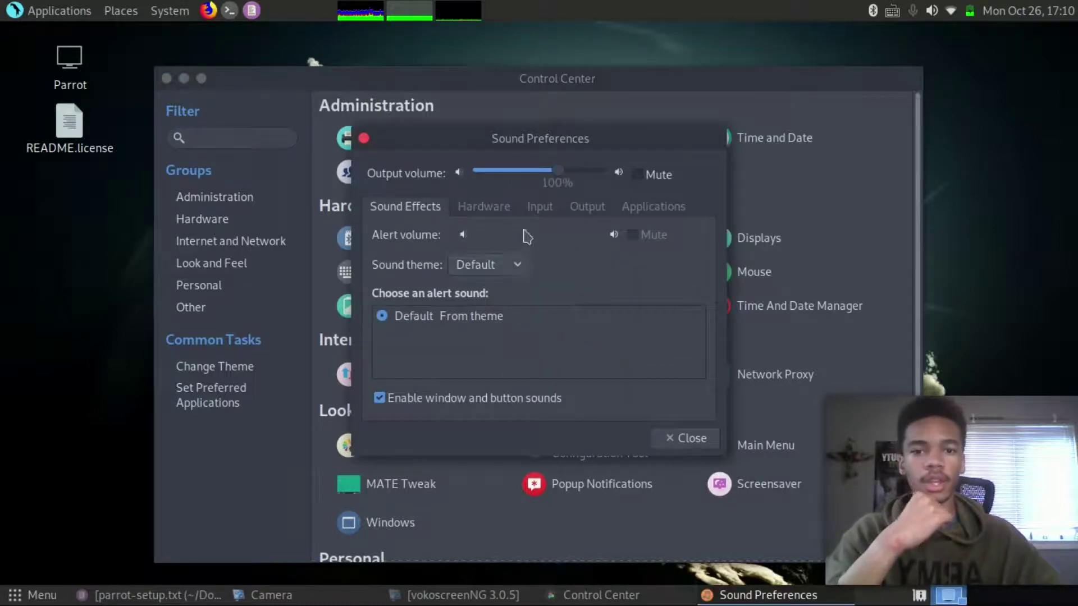
{"action": "left_click", "coordinate": [485, 267]}
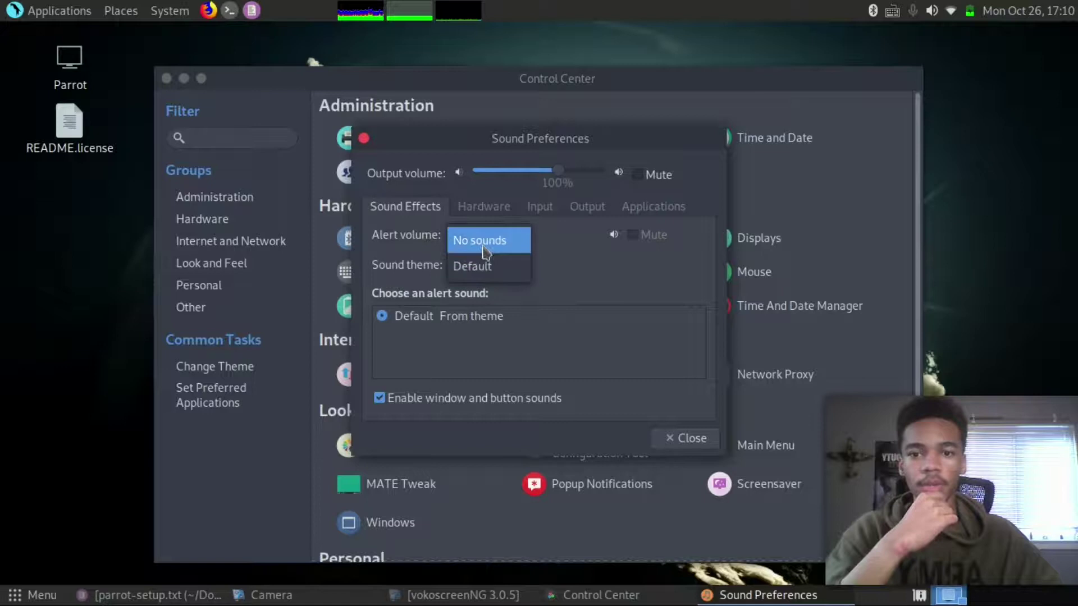
{"action": "left_click", "coordinate": [481, 245]}
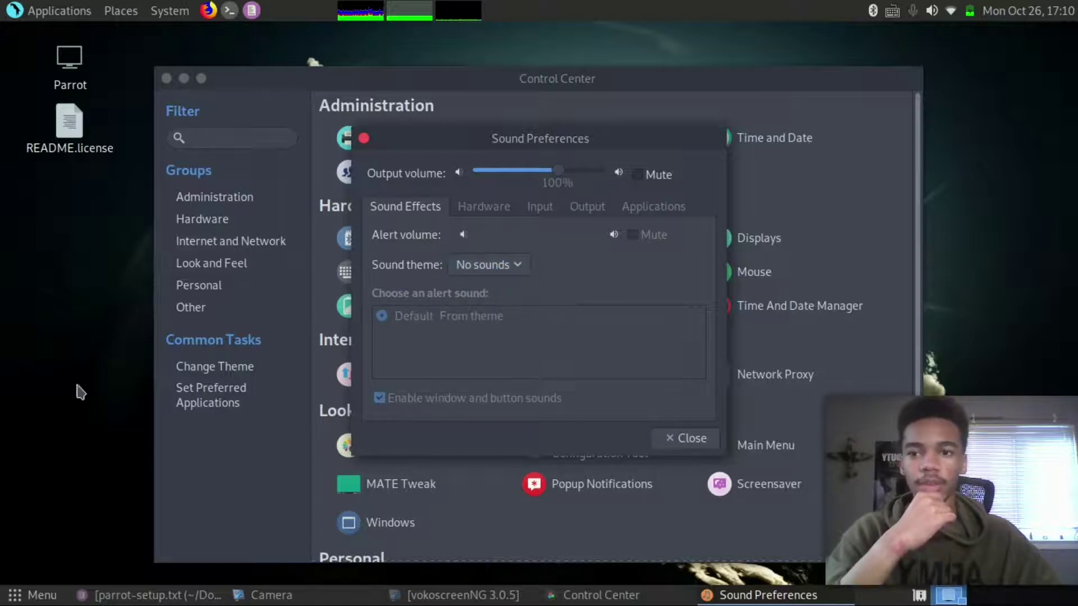
Test the terminal shortcut by launching a terminal window, and close it
{"action": "mouse_move", "coordinate": [143, 598]}
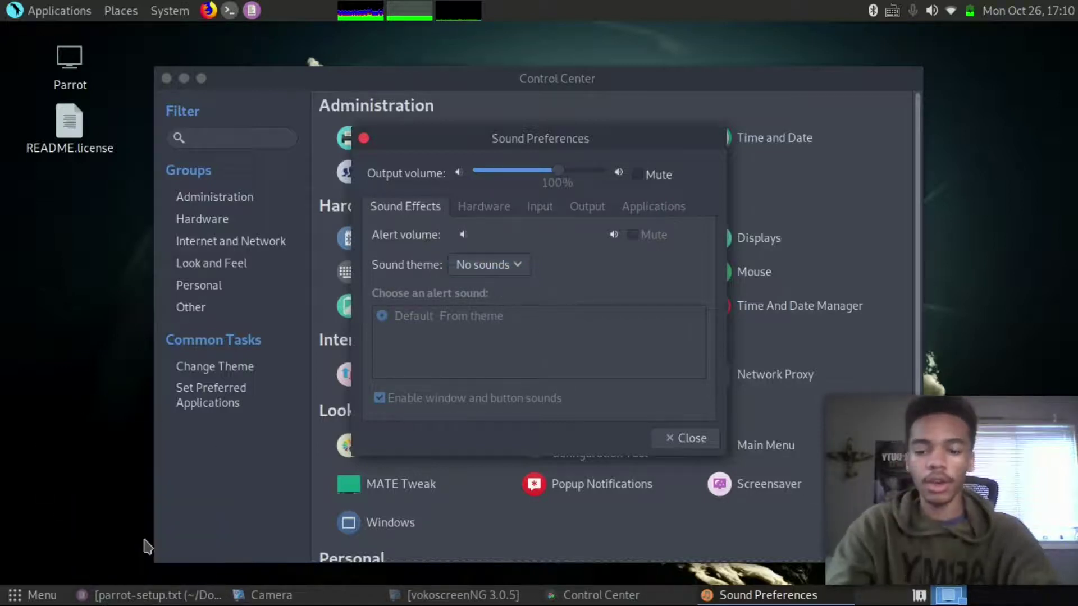
{"action": "key", "text": "ctrl+alt+t"}
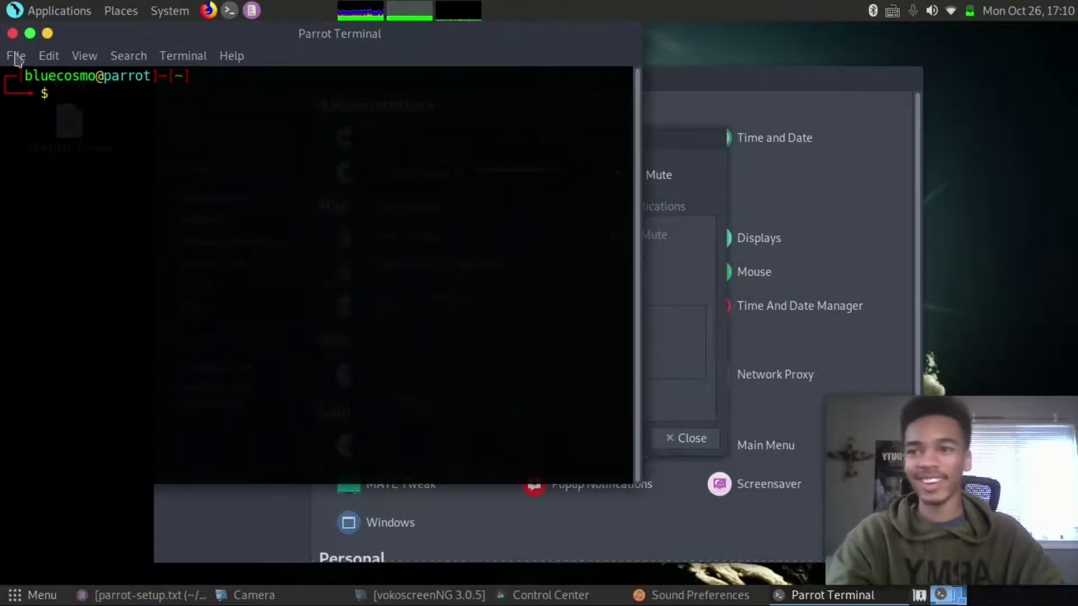
{"action": "left_click", "coordinate": [13, 33]}
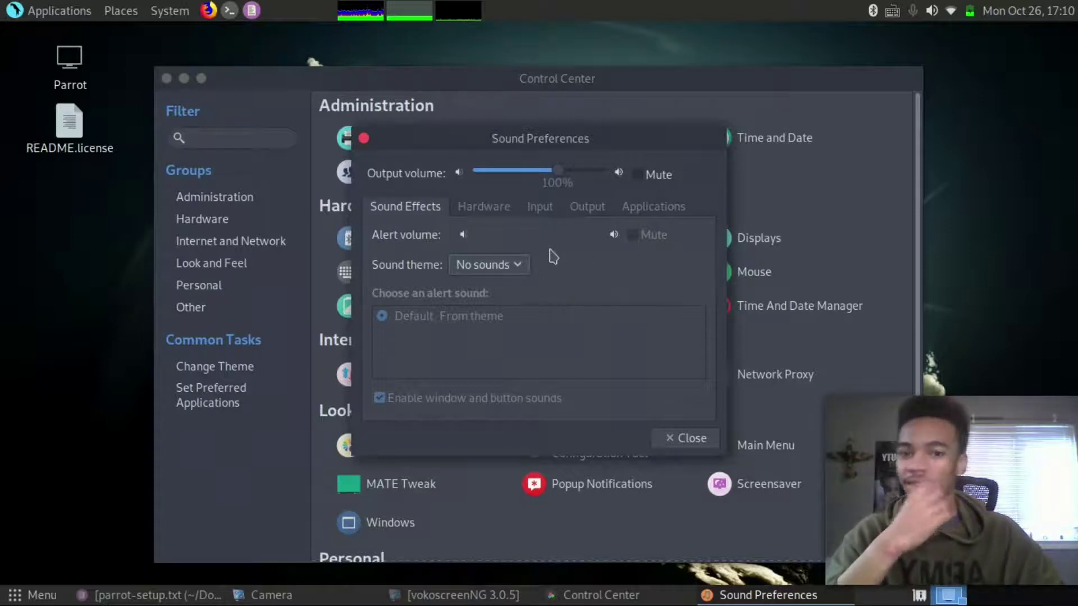
Review the hardware, input, output and application audio settings in Sound Preferences, including the input connector choices, and close the dialog
{"action": "left_click", "coordinate": [483, 208]}
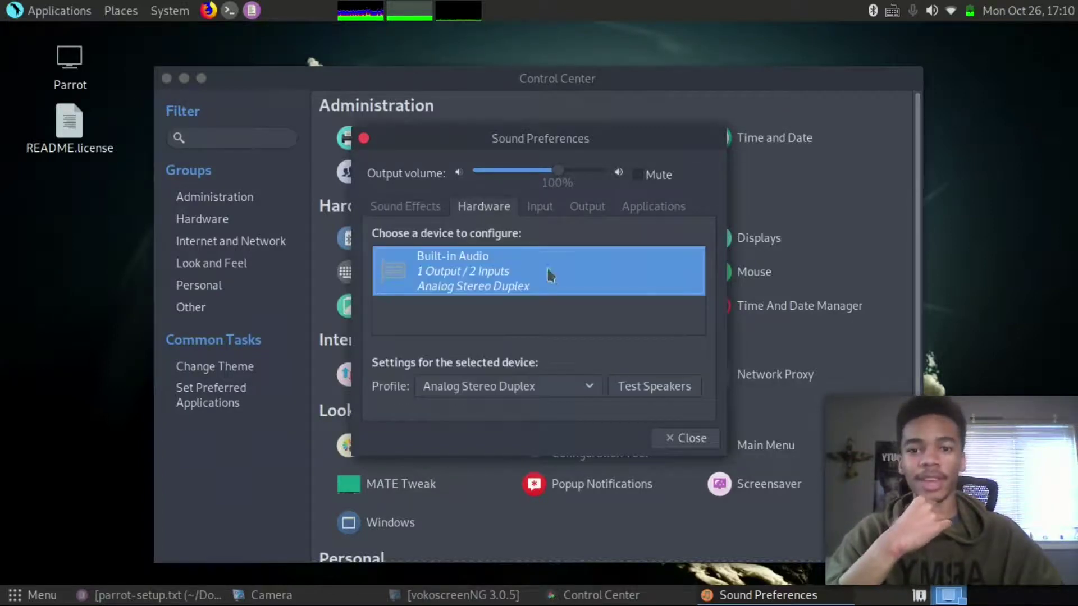
{"action": "left_click", "coordinate": [539, 207]}
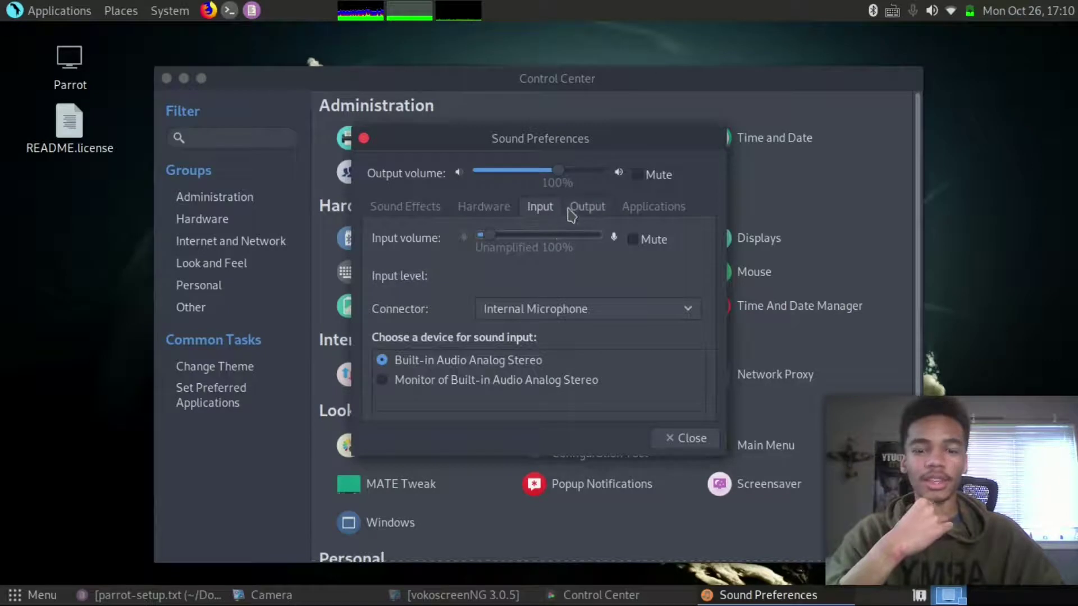
{"action": "left_click", "coordinate": [603, 316]}
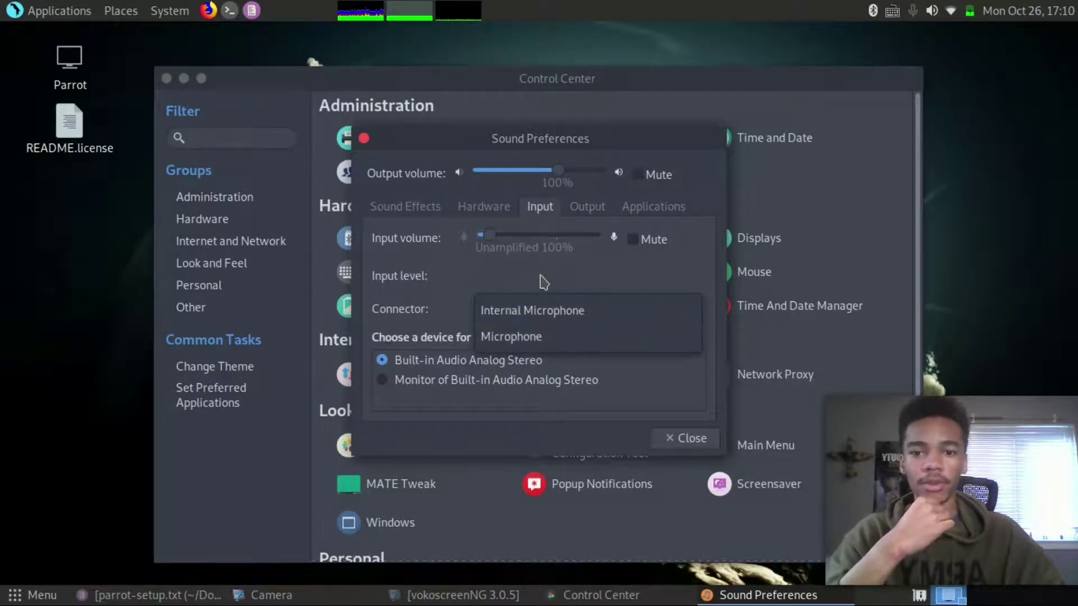
{"action": "left_click", "coordinate": [540, 277]}
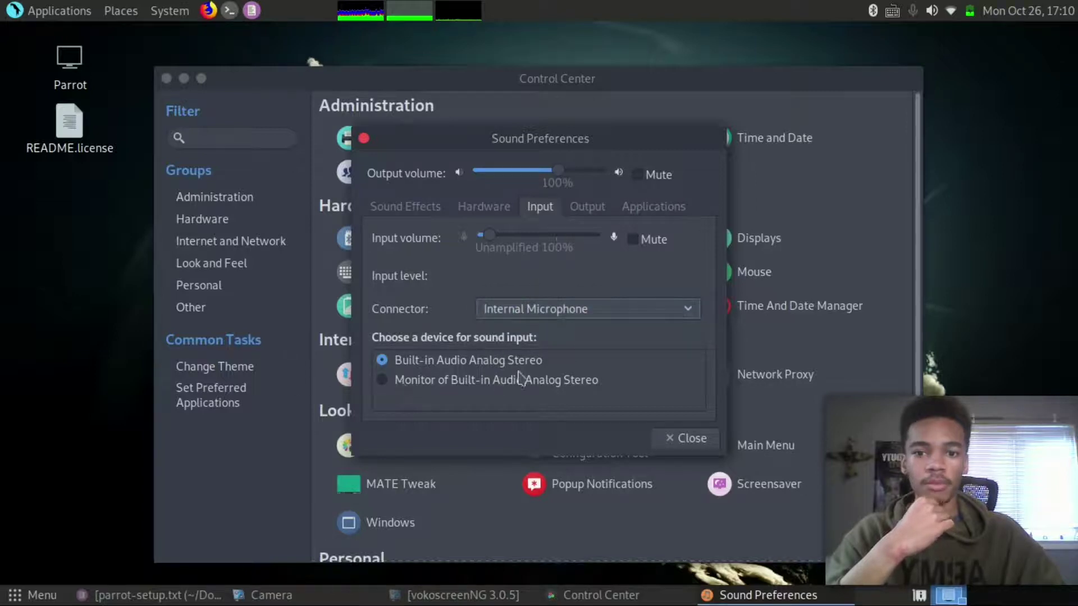
{"action": "left_click", "coordinate": [586, 207]}
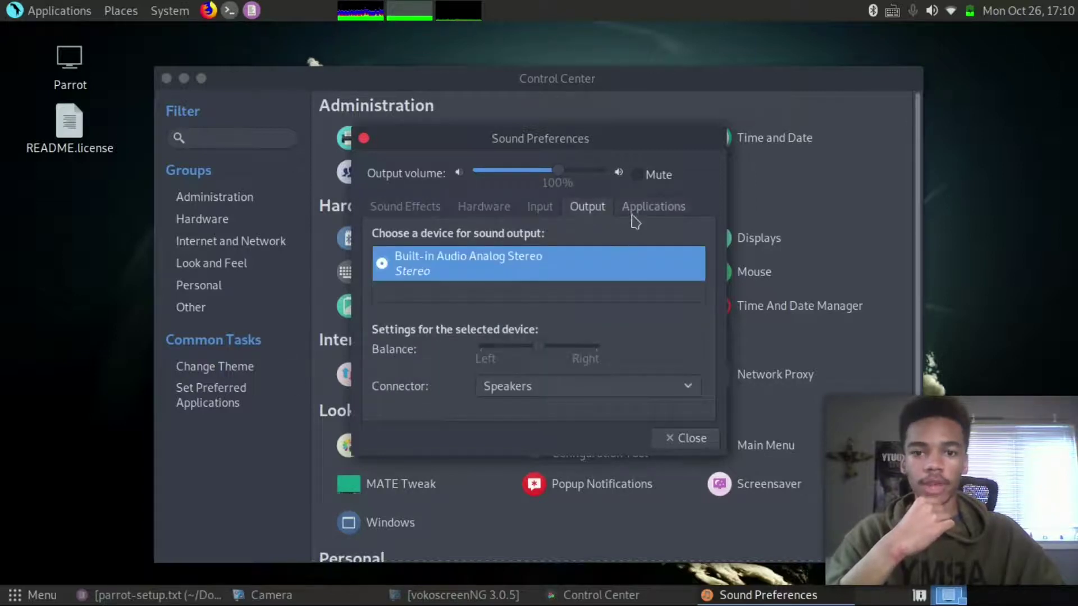
{"action": "left_click", "coordinate": [635, 216]}
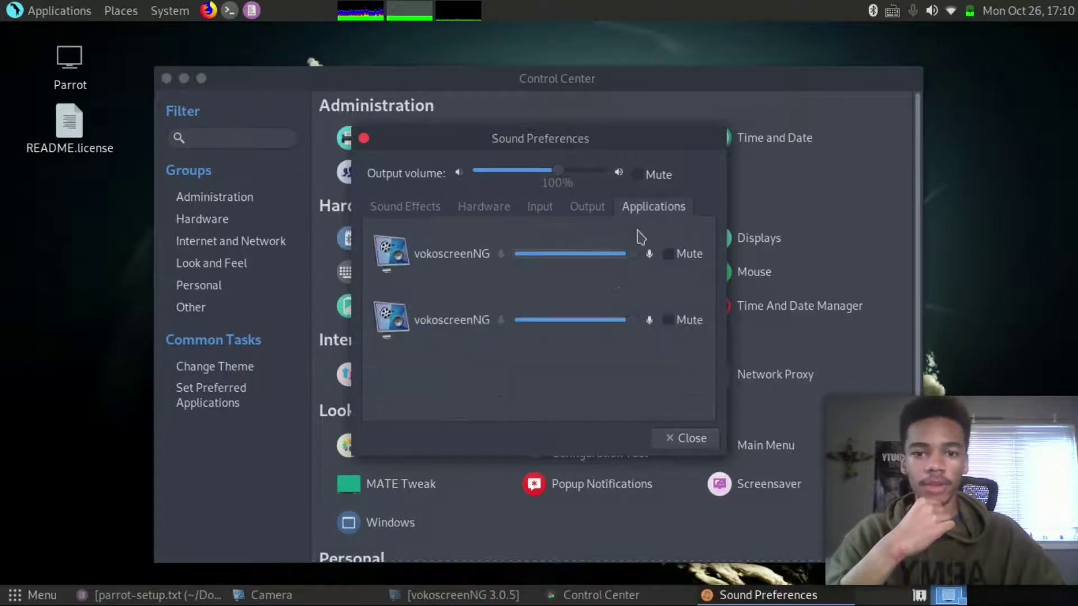
{"action": "left_click", "coordinate": [686, 440]}
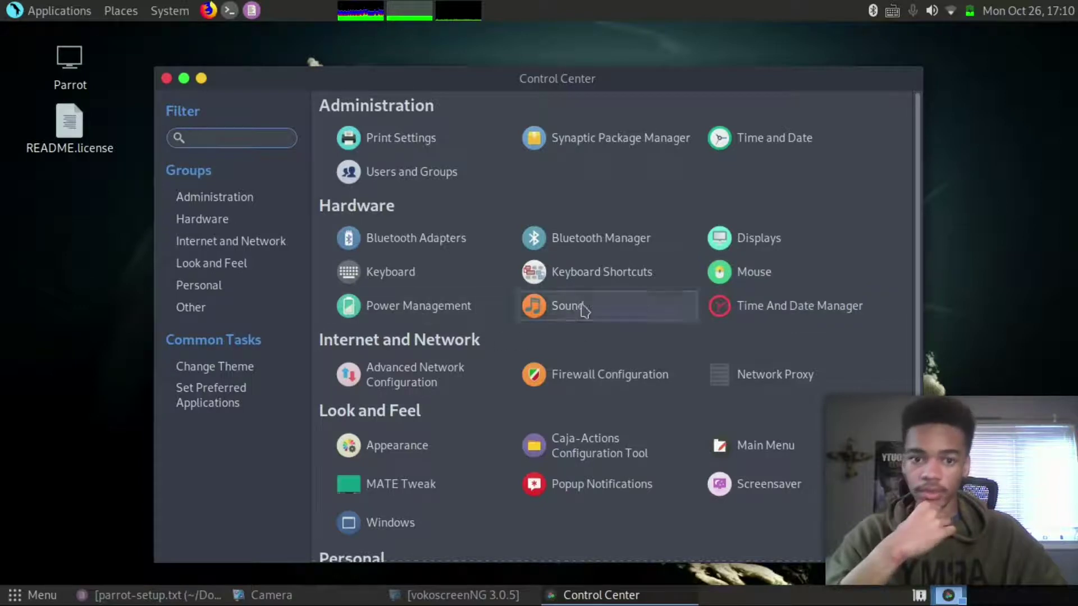
Check the Ethernet and Wi-Fi entries under Advanced Network Configuration, and close the Network Connections window
{"action": "scroll", "coordinate": [570, 110], "scroll_direction": "down", "scroll_amount": 2}
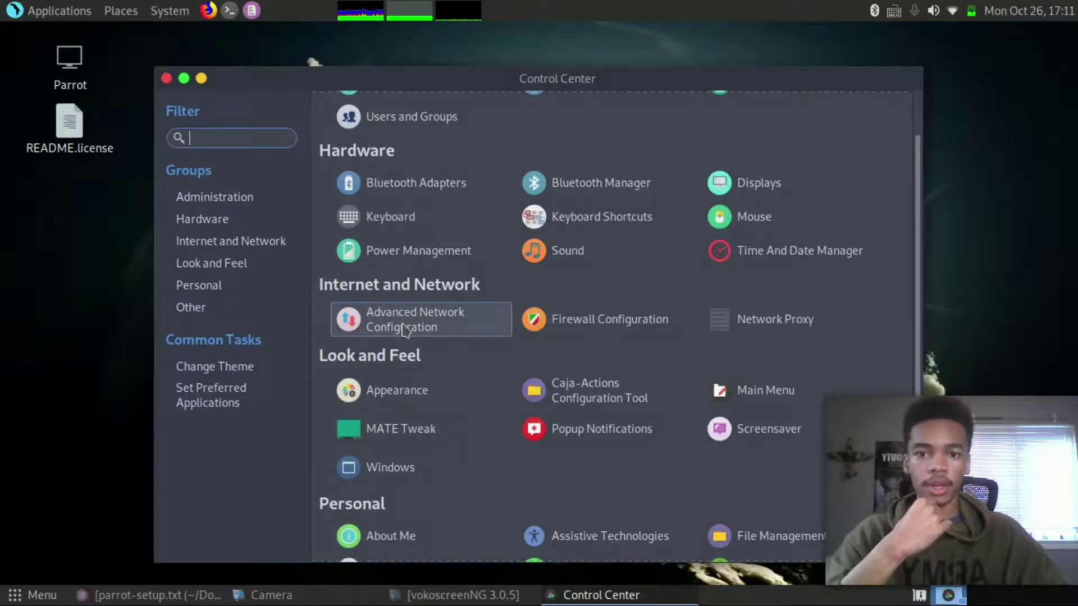
{"action": "left_click", "coordinate": [436, 336]}
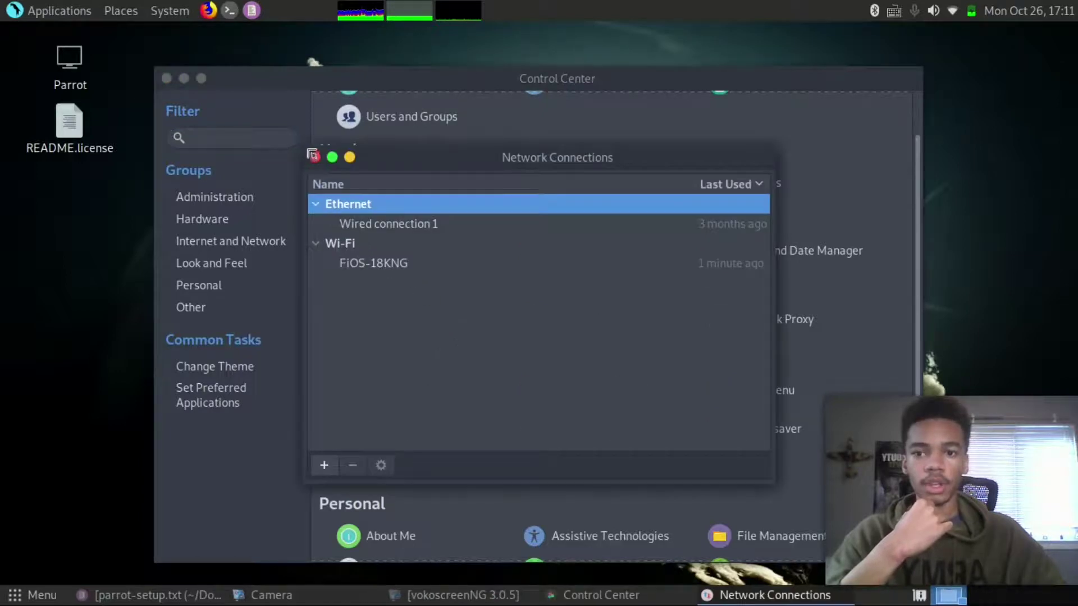
{"action": "left_click", "coordinate": [315, 157]}
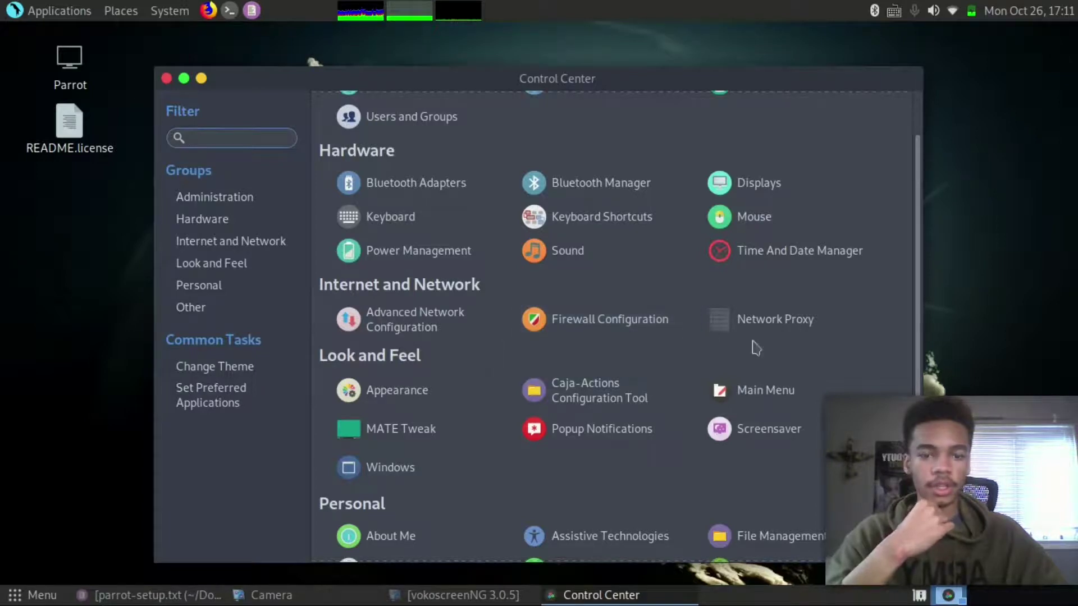
Open Appearance Preferences, review the background, font and interface settings, and return to the themes
{"action": "scroll", "coordinate": [552, 348], "scroll_direction": "down", "scroll_amount": 1}
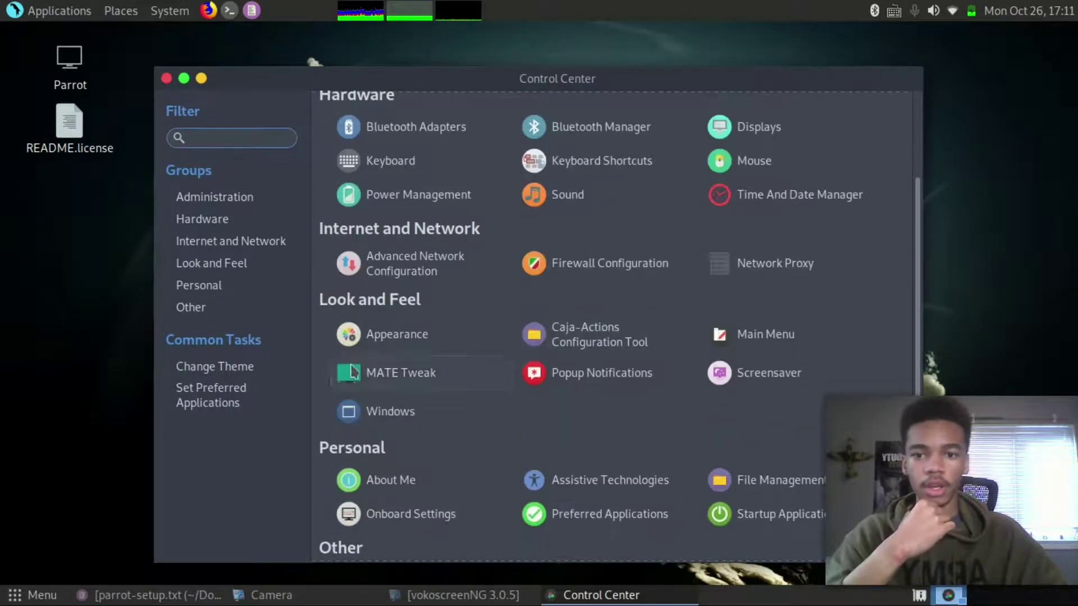
{"action": "left_click", "coordinate": [384, 351]}
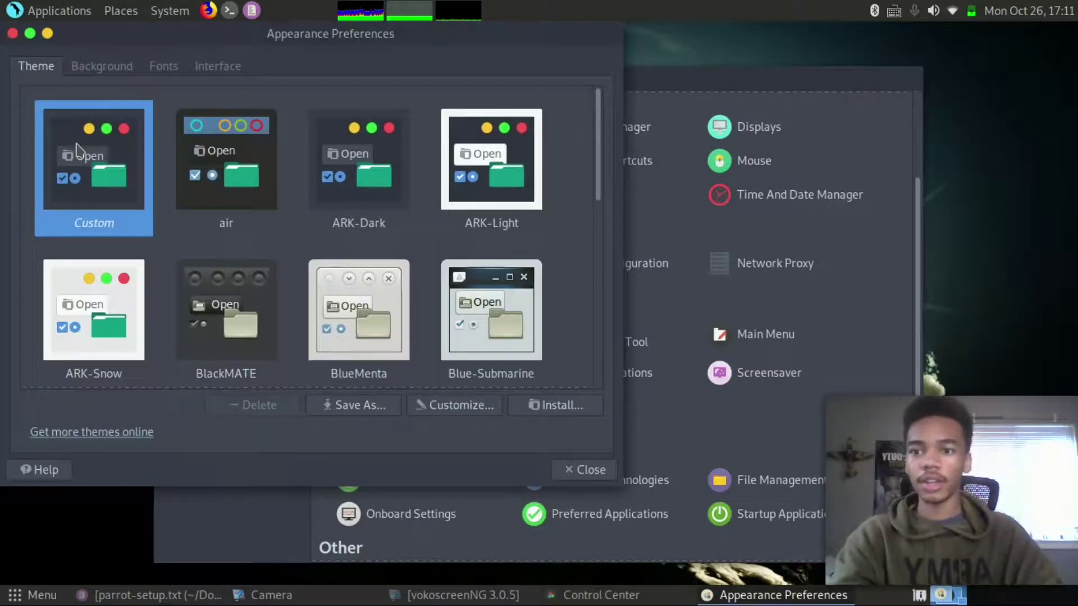
{"action": "left_click", "coordinate": [110, 70]}
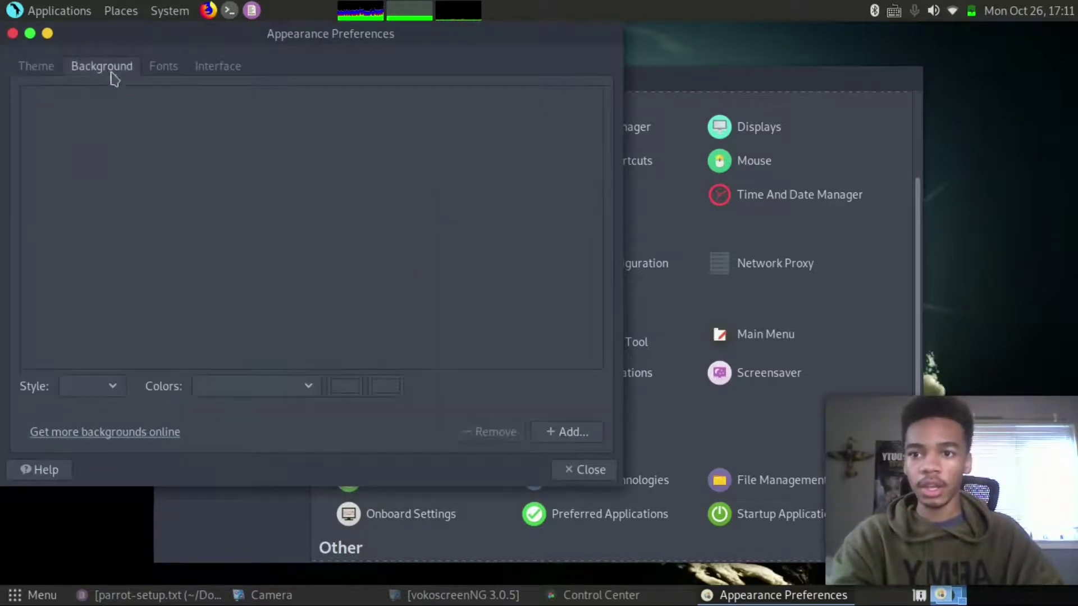
{"action": "left_click", "coordinate": [164, 70]}
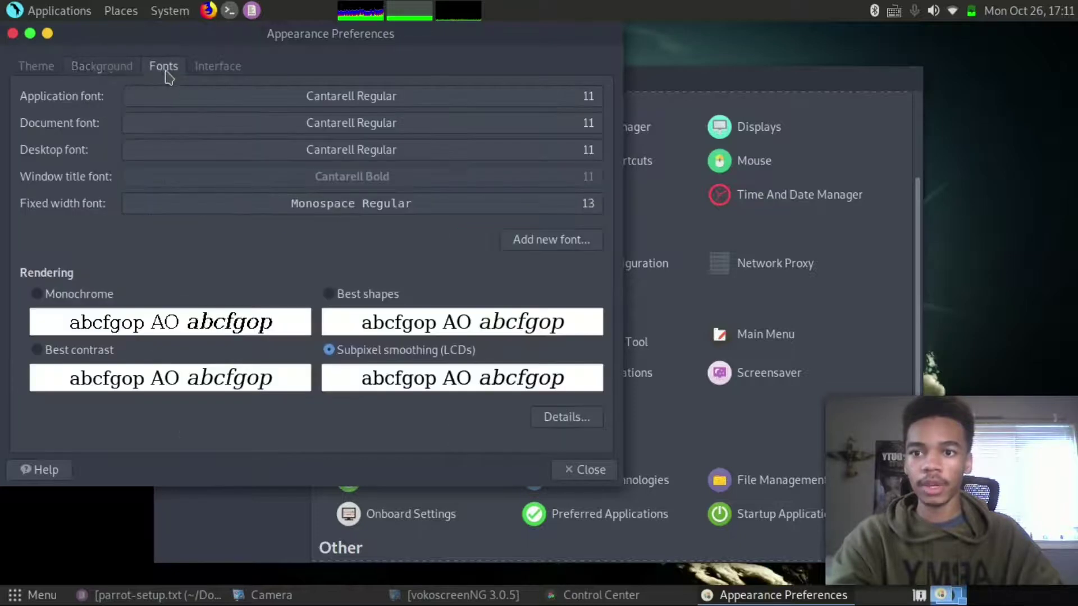
{"action": "left_click", "coordinate": [201, 68]}
{"action": "left_click", "coordinate": [35, 66]}
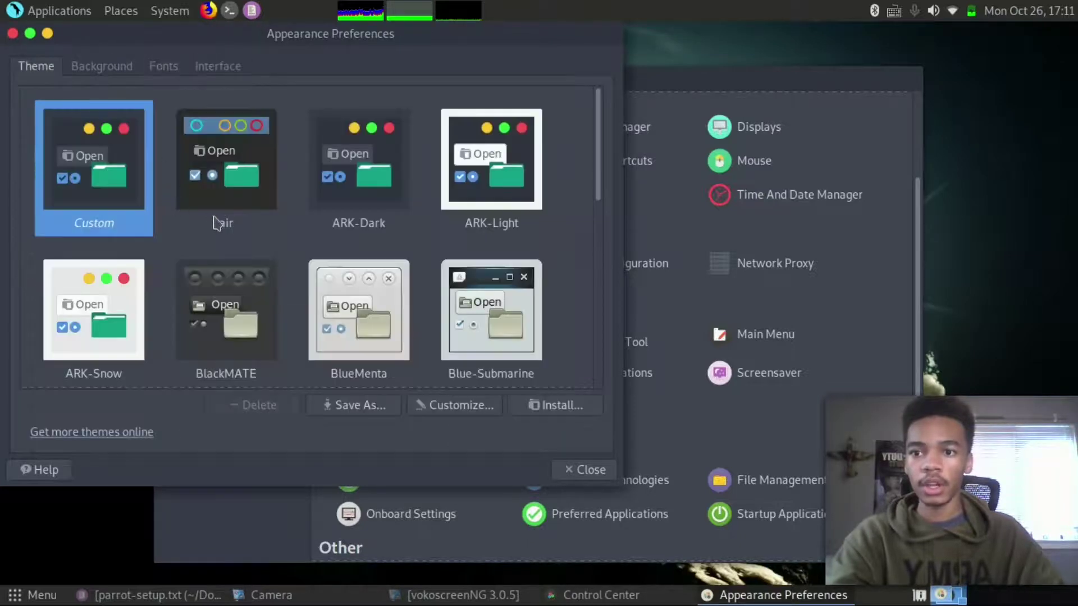
Customize the current theme by setting its controls style to Icy-Dark
{"action": "left_click", "coordinate": [438, 405]}
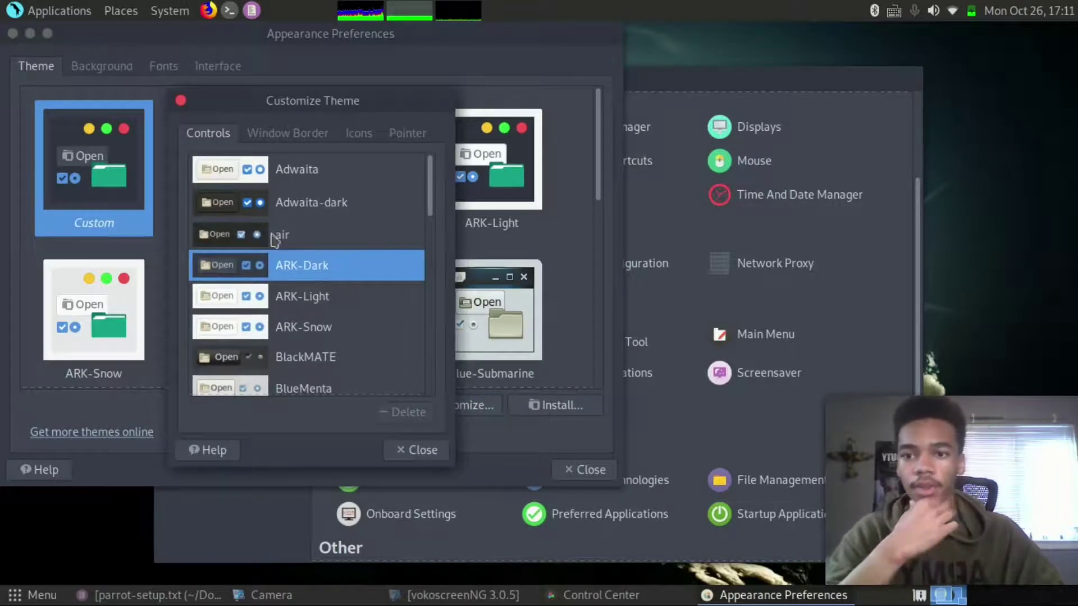
{"action": "left_click", "coordinate": [272, 134]}
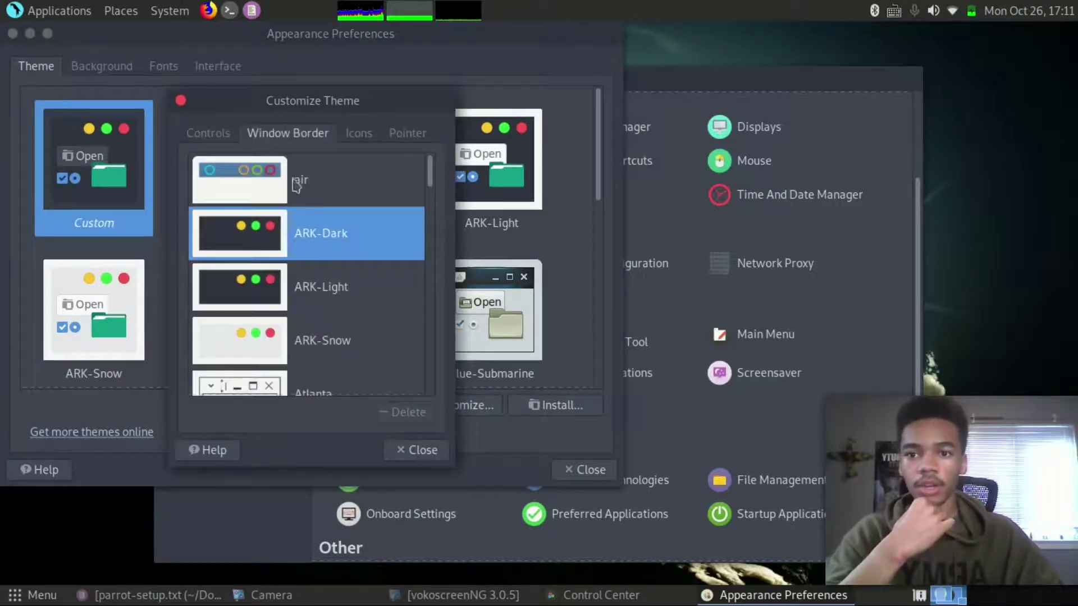
{"action": "left_click", "coordinate": [208, 135]}
{"action": "scroll", "coordinate": [351, 278], "scroll_direction": "down", "scroll_amount": 3}
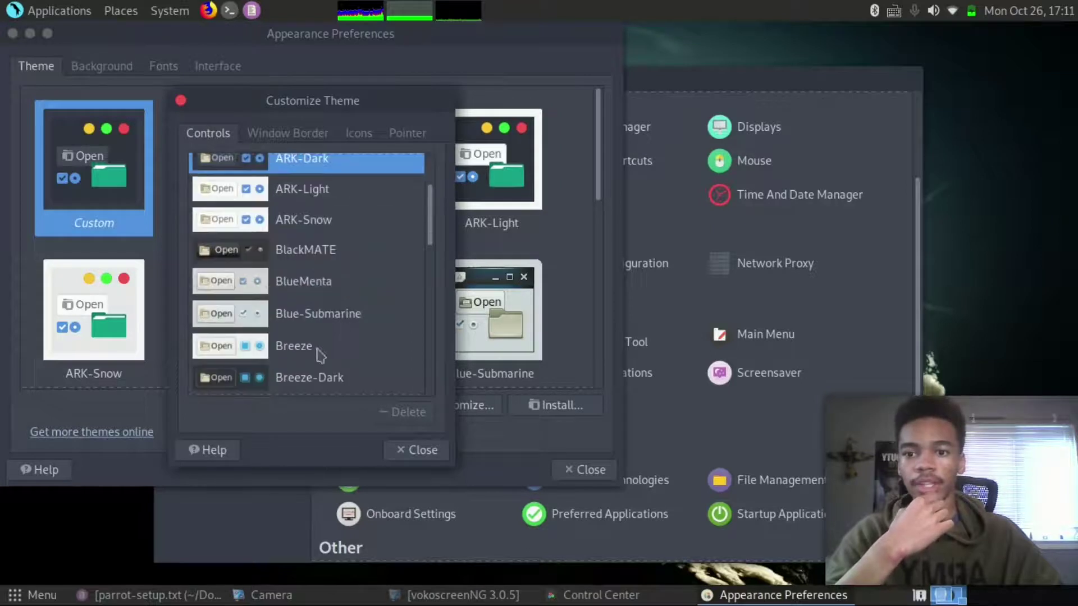
{"action": "scroll", "coordinate": [356, 315], "scroll_direction": "down", "scroll_amount": 8}
{"action": "scroll", "coordinate": [359, 315], "scroll_direction": "down", "scroll_amount": 1}
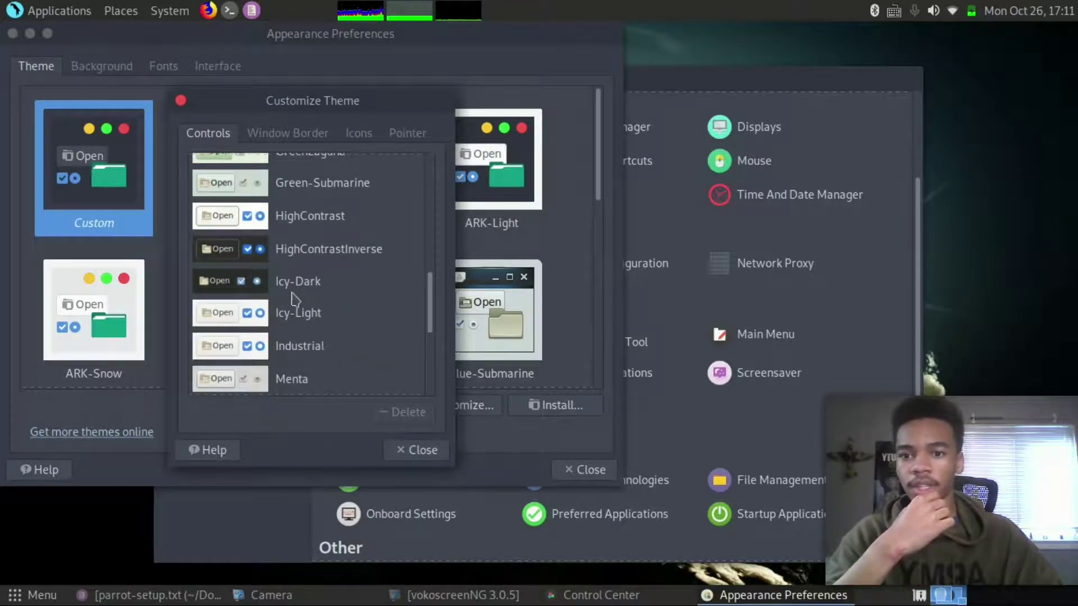
{"action": "left_click", "coordinate": [360, 288]}
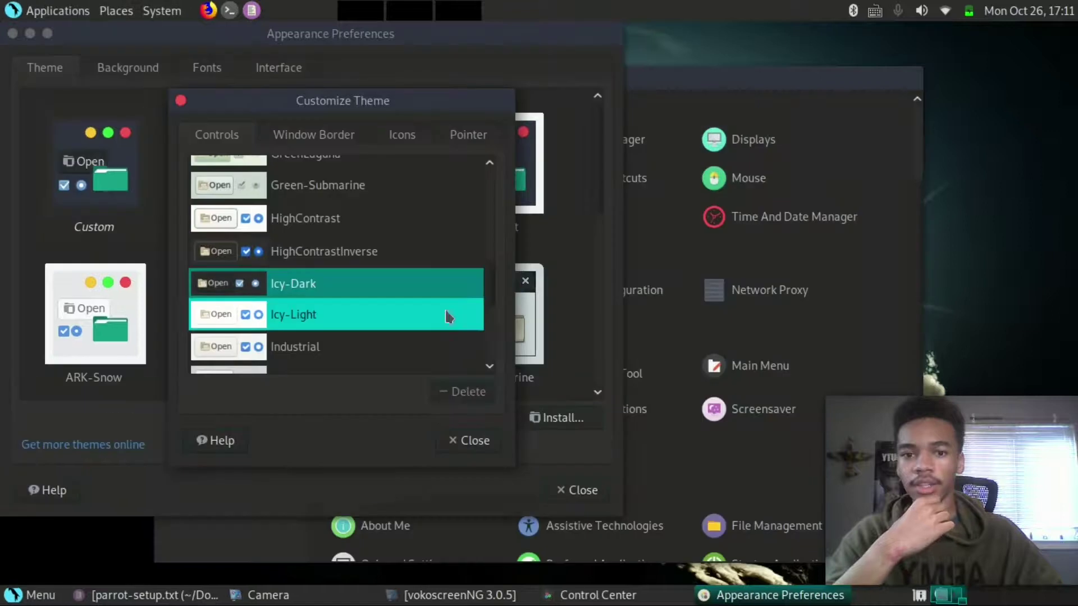
Look through the remaining controls styles and the first part of the window border styles for the custom theme
{"action": "scroll", "coordinate": [454, 278], "scroll_direction": "up", "scroll_amount": 3}
{"action": "scroll", "coordinate": [356, 212], "scroll_direction": "up", "scroll_amount": 3}
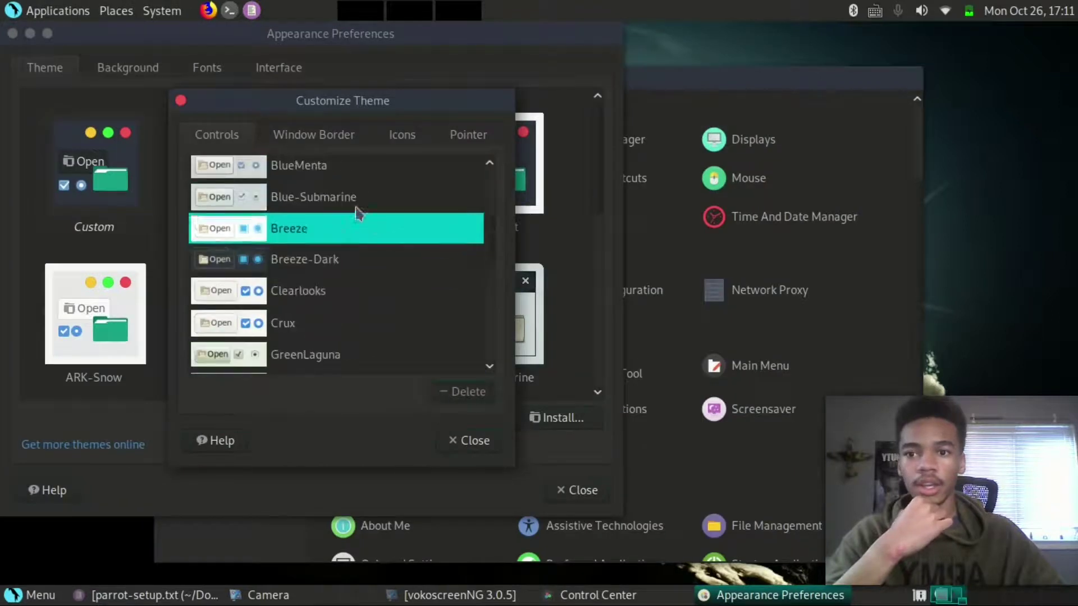
{"action": "left_click", "coordinate": [317, 136]}
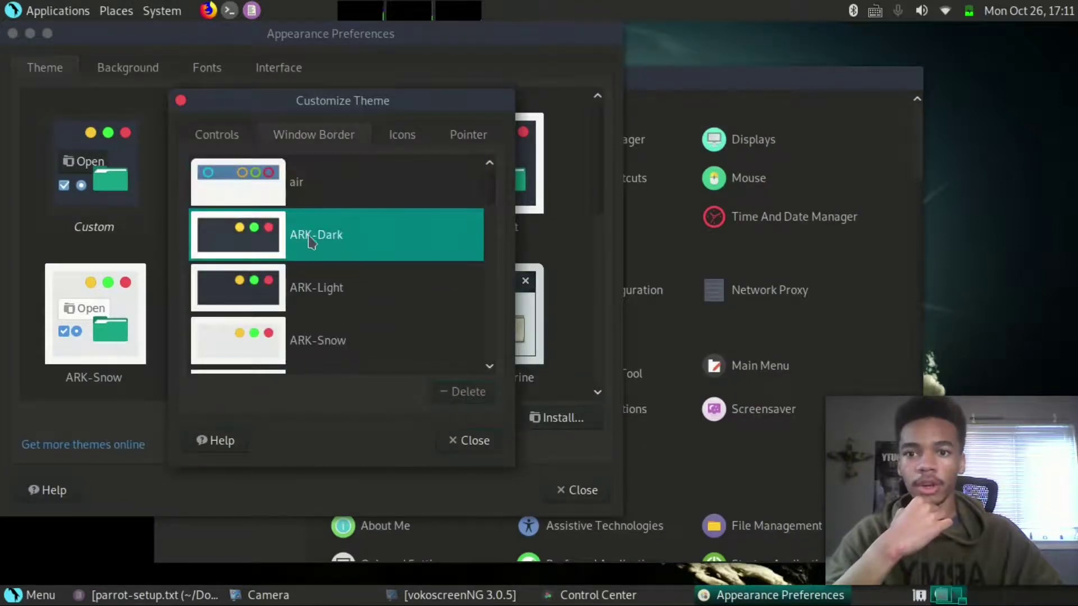
{"action": "scroll", "coordinate": [362, 227], "scroll_direction": "down", "scroll_amount": 7}
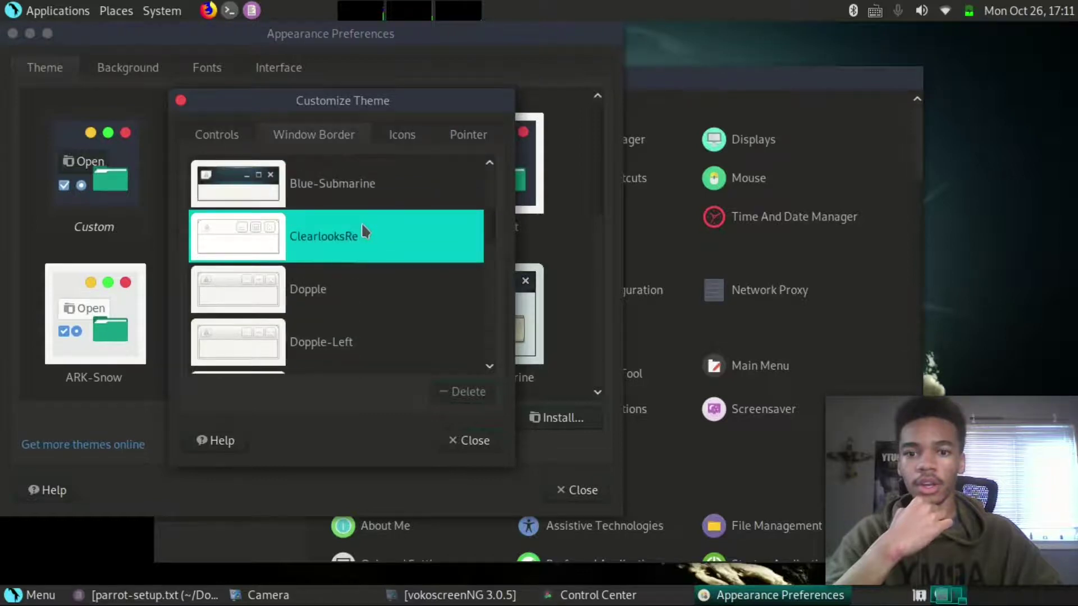
{"action": "scroll", "coordinate": [362, 227], "scroll_direction": "down", "scroll_amount": 1}
{"action": "scroll", "coordinate": [363, 227], "scroll_direction": "down", "scroll_amount": 2}
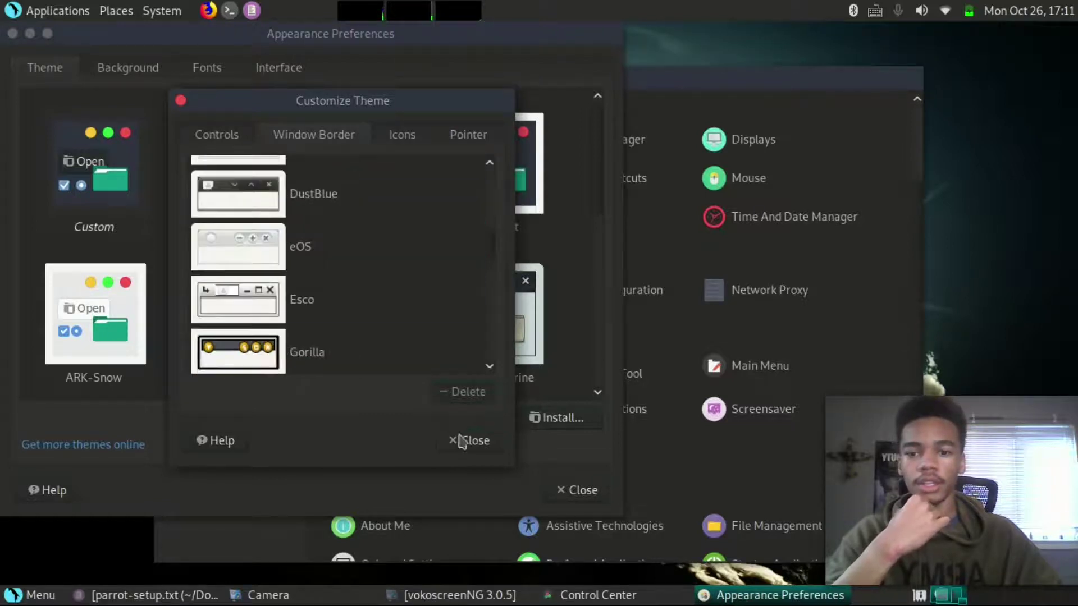
Examine the icon themes and the pointer styles available for the custom theme
{"action": "left_click", "coordinate": [388, 136]}
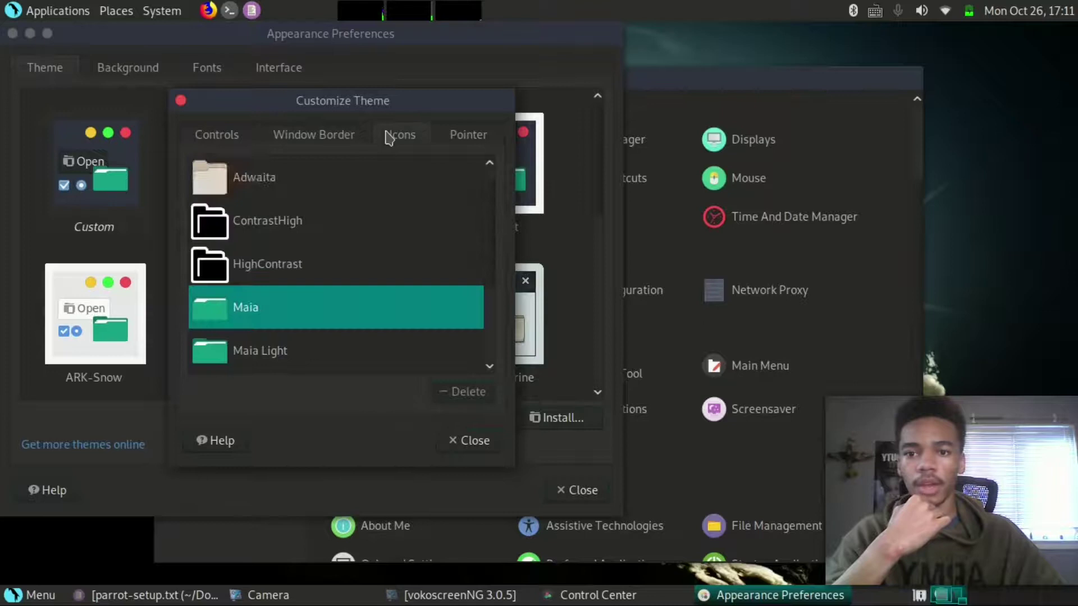
{"action": "scroll", "coordinate": [336, 306], "scroll_direction": "down", "scroll_amount": 2}
{"action": "scroll", "coordinate": [340, 304], "scroll_direction": "down", "scroll_amount": 1}
{"action": "scroll", "coordinate": [341, 289], "scroll_direction": "up", "scroll_amount": 2}
{"action": "scroll", "coordinate": [342, 289], "scroll_direction": "down", "scroll_amount": 2}
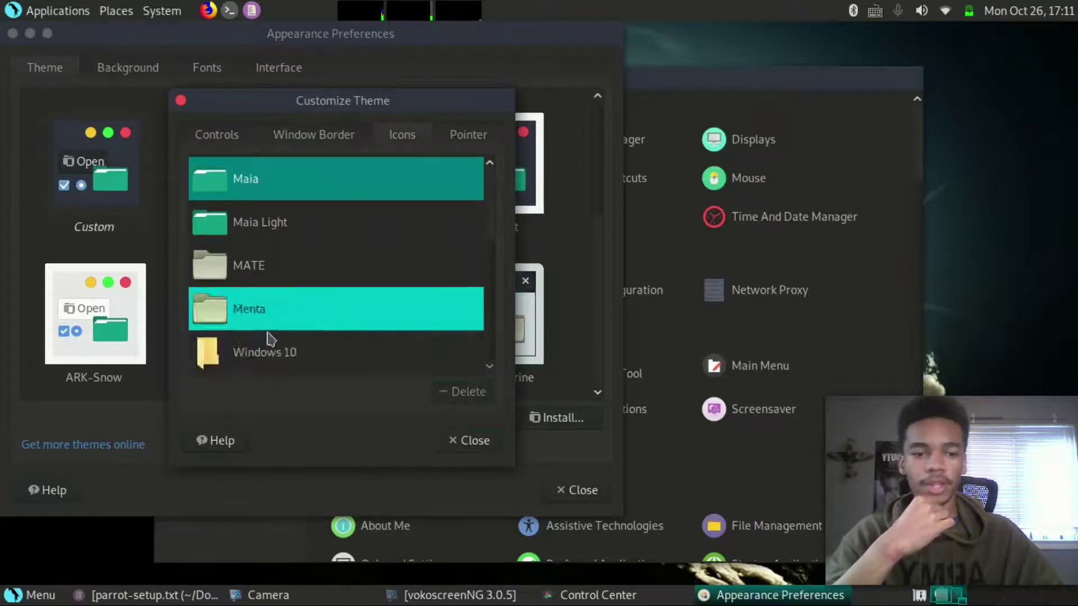
{"action": "scroll", "coordinate": [287, 295], "scroll_direction": "up", "scroll_amount": 2}
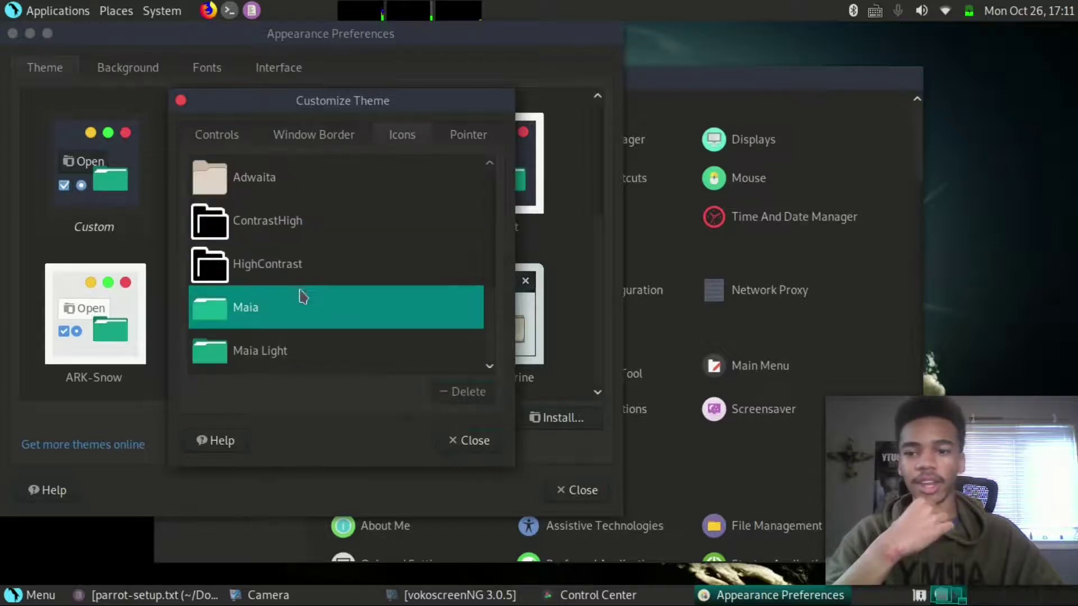
{"action": "scroll", "coordinate": [385, 344], "scroll_direction": "down", "scroll_amount": 2}
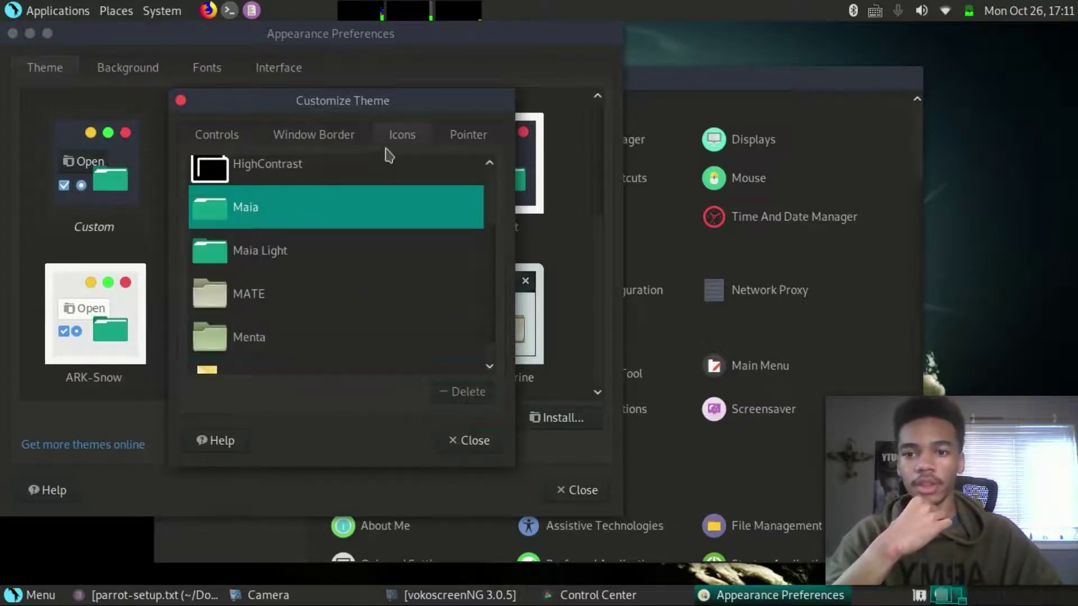
{"action": "left_click", "coordinate": [447, 139]}
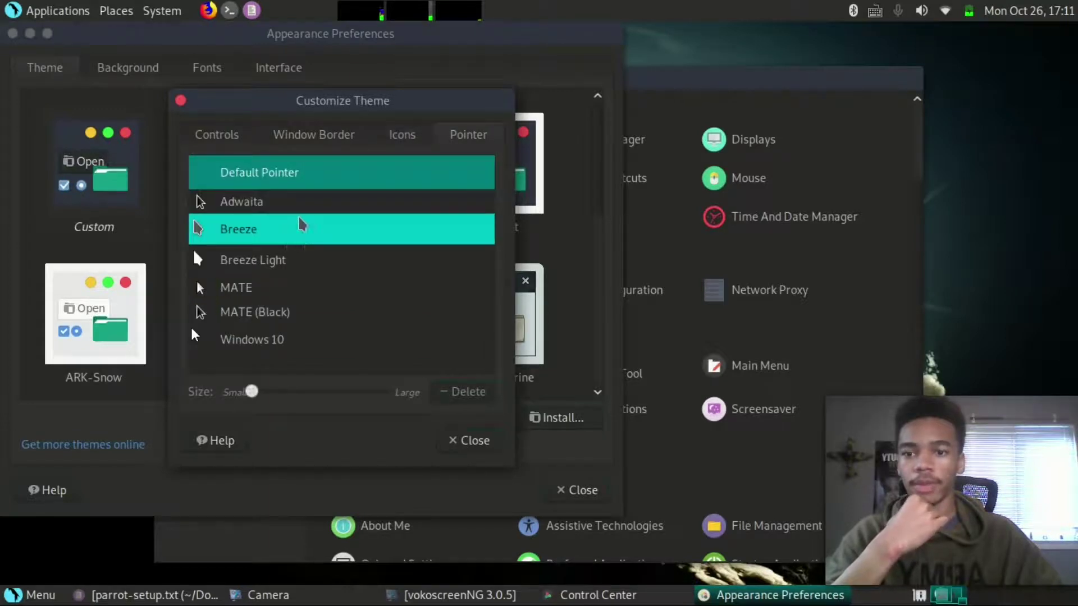
{"action": "left_click", "coordinate": [226, 135]}
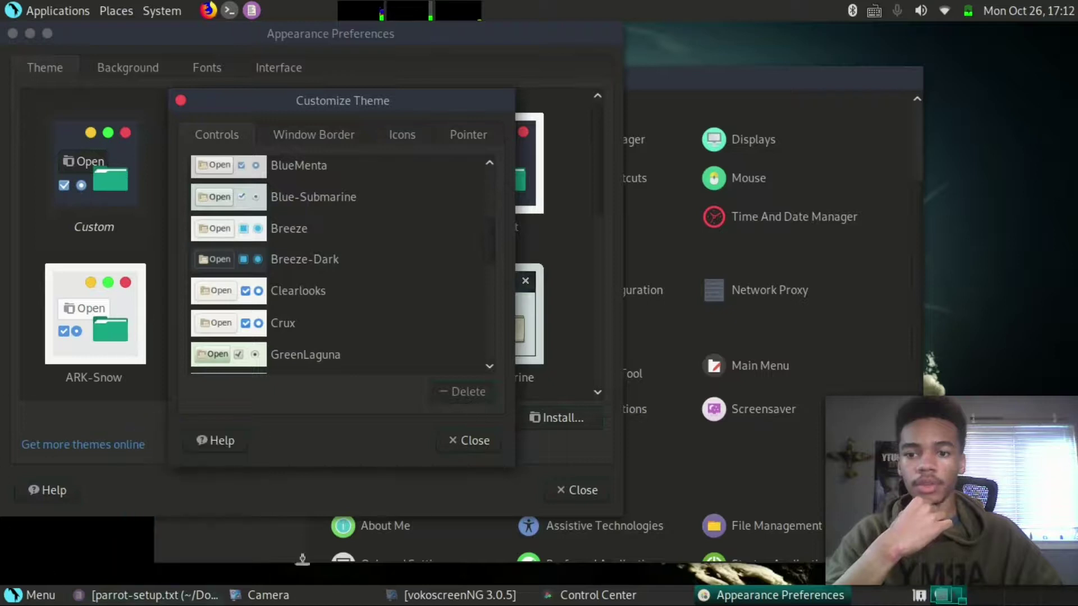
{"action": "left_click", "coordinate": [565, 69]}
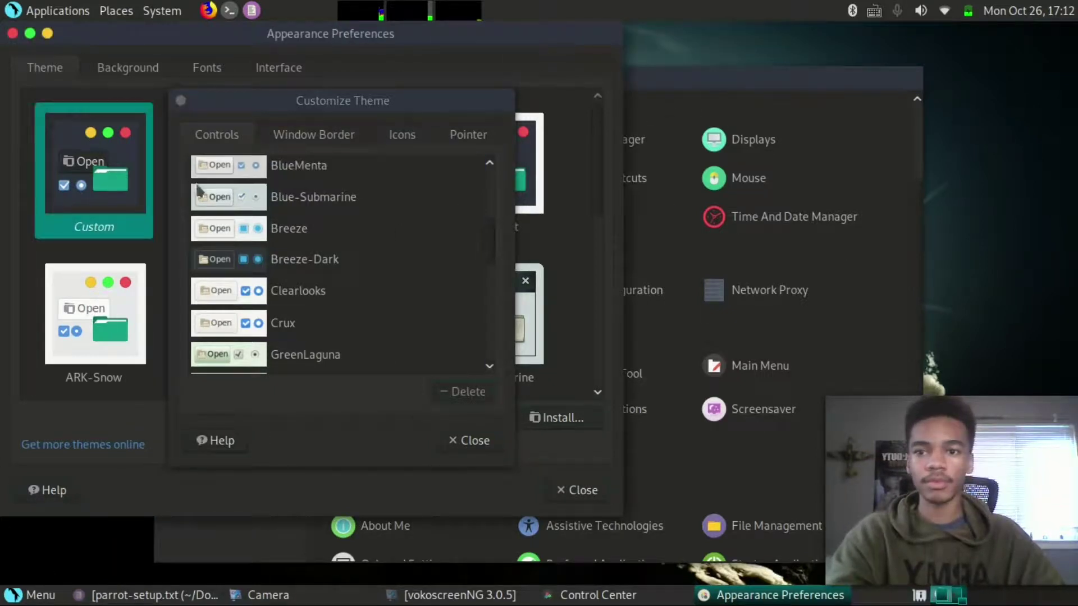
Look through the window border styles for the custom theme and try the Icy-Dark border
{"action": "left_click", "coordinate": [314, 147]}
{"action": "scroll", "coordinate": [385, 247], "scroll_direction": "down", "scroll_amount": 2}
{"action": "scroll", "coordinate": [385, 241], "scroll_direction": "up", "scroll_amount": 5}
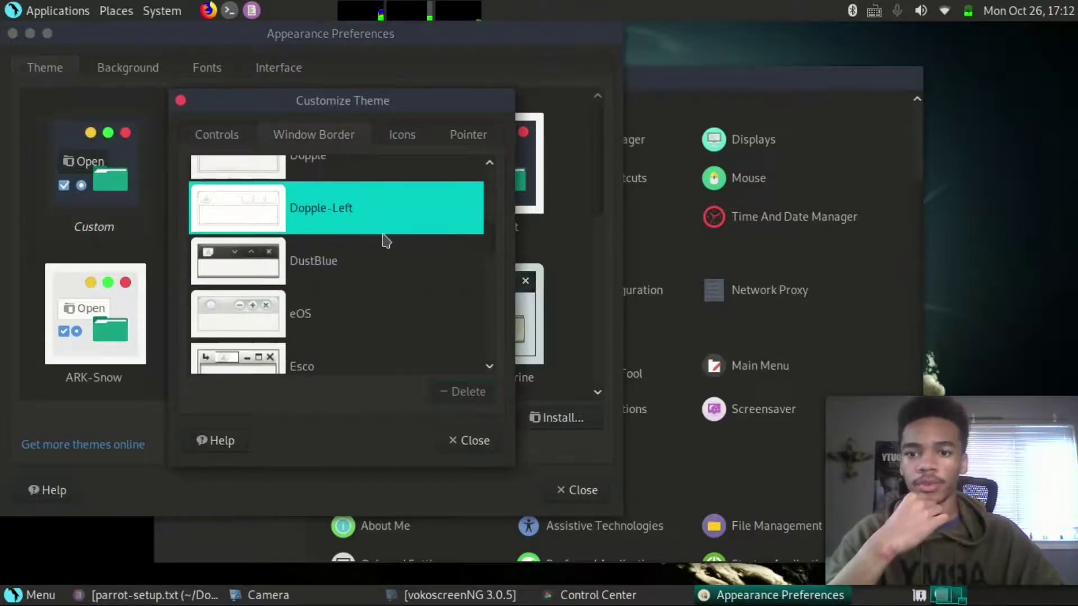
{"action": "scroll", "coordinate": [382, 240], "scroll_direction": "up", "scroll_amount": 3}
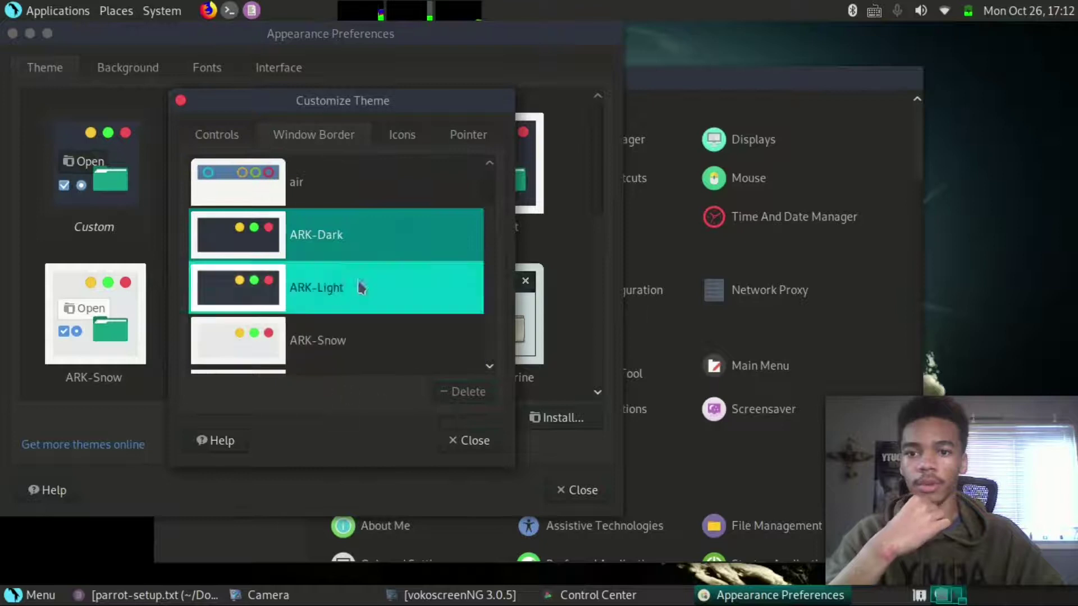
{"action": "scroll", "coordinate": [335, 210], "scroll_direction": "down", "scroll_amount": 1}
{"action": "scroll", "coordinate": [348, 221], "scroll_direction": "down", "scroll_amount": 15}
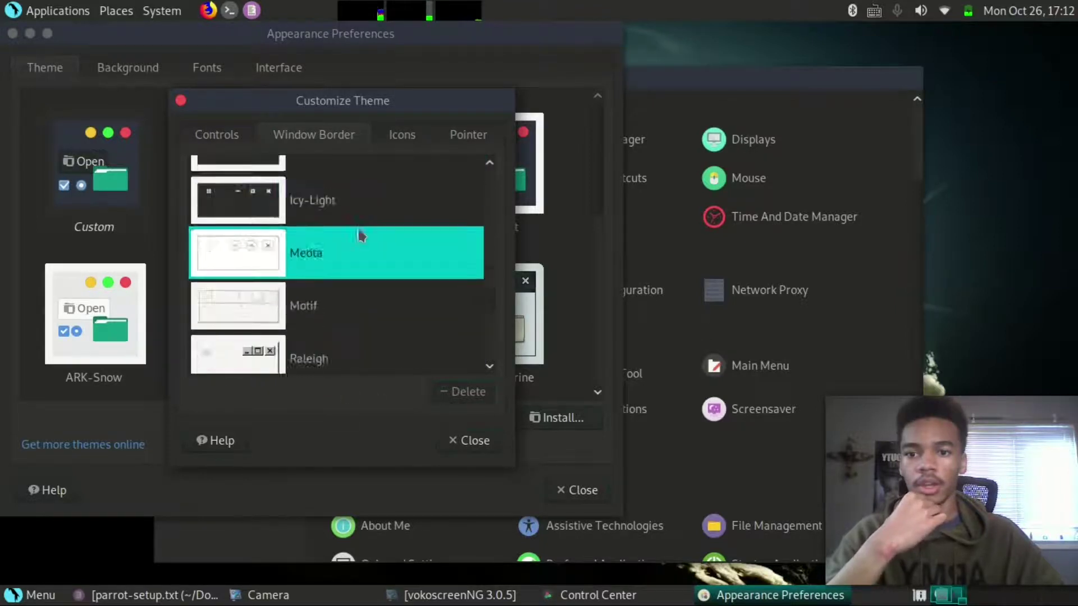
{"action": "scroll", "coordinate": [362, 237], "scroll_direction": "down", "scroll_amount": 3}
{"action": "scroll", "coordinate": [367, 244], "scroll_direction": "up", "scroll_amount": 5}
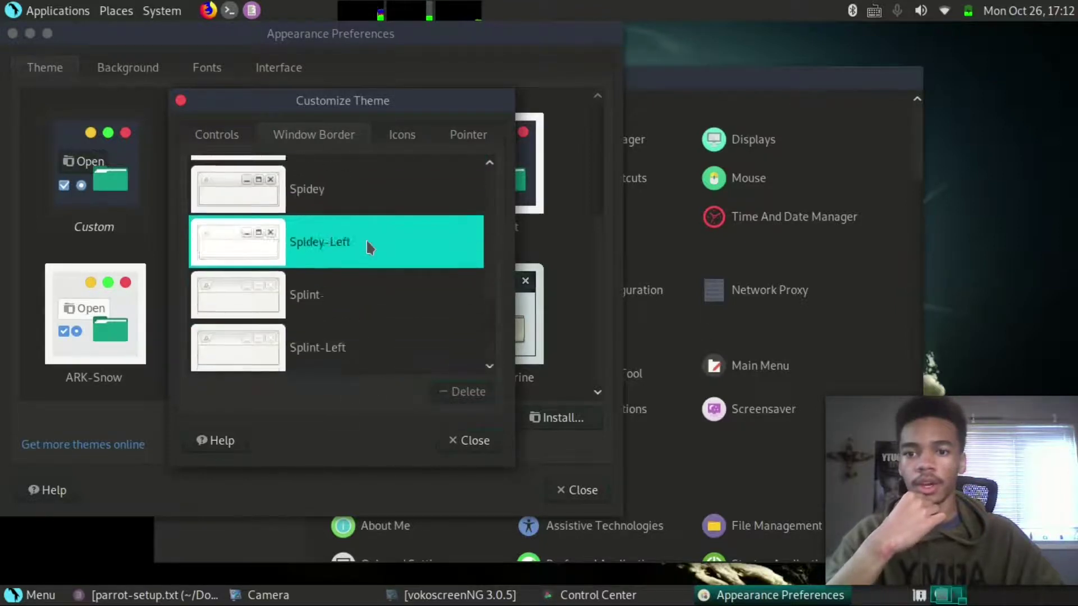
{"action": "scroll", "coordinate": [369, 247], "scroll_direction": "up", "scroll_amount": 2}
{"action": "scroll", "coordinate": [362, 243], "scroll_direction": "up", "scroll_amount": 1}
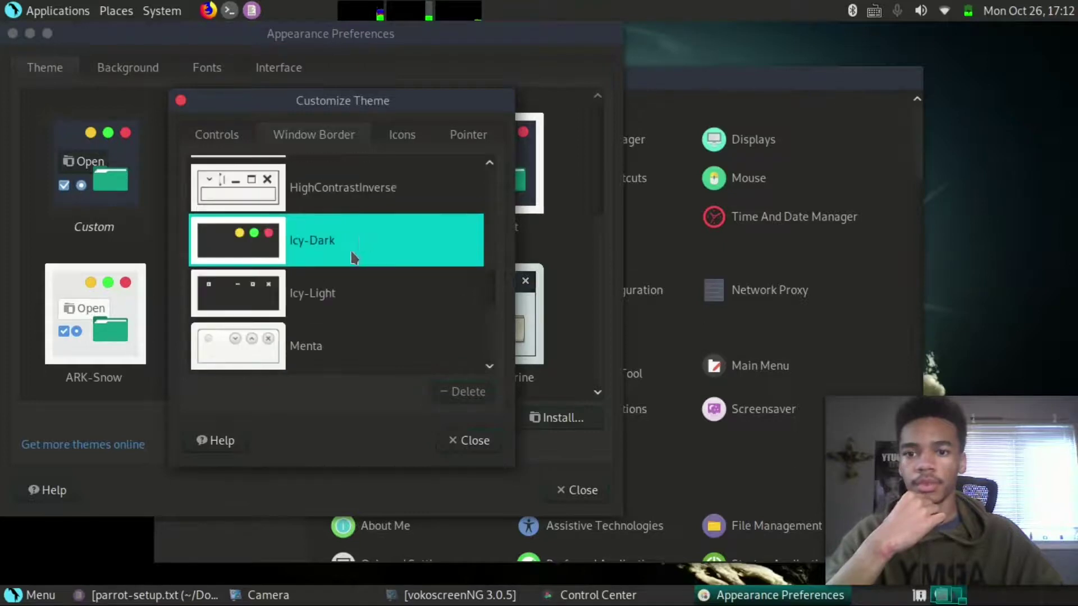
{"action": "left_click", "coordinate": [348, 254]}
Set the custom theme's window border to ARK-Dark and close the theme customization
{"action": "scroll", "coordinate": [375, 238], "scroll_direction": "up", "scroll_amount": 15}
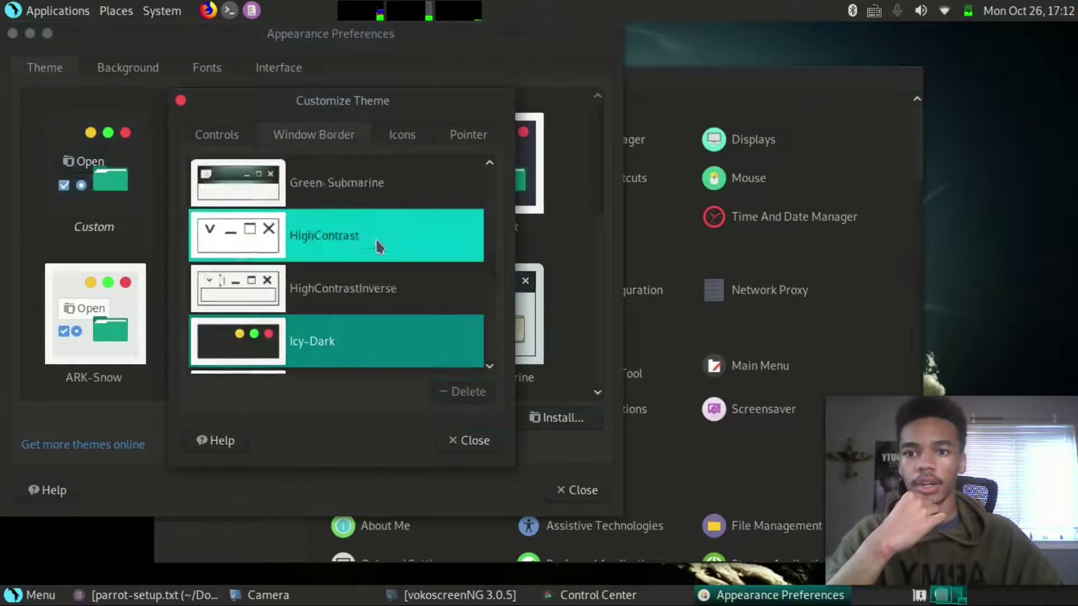
{"action": "scroll", "coordinate": [383, 239], "scroll_direction": "up", "scroll_amount": 2}
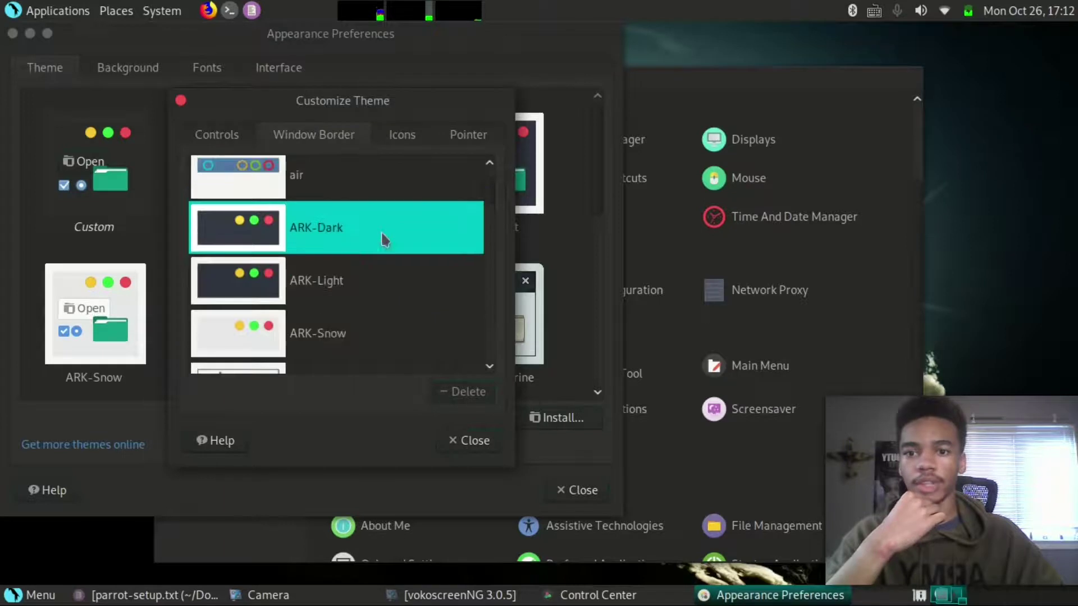
{"action": "left_click", "coordinate": [385, 236]}
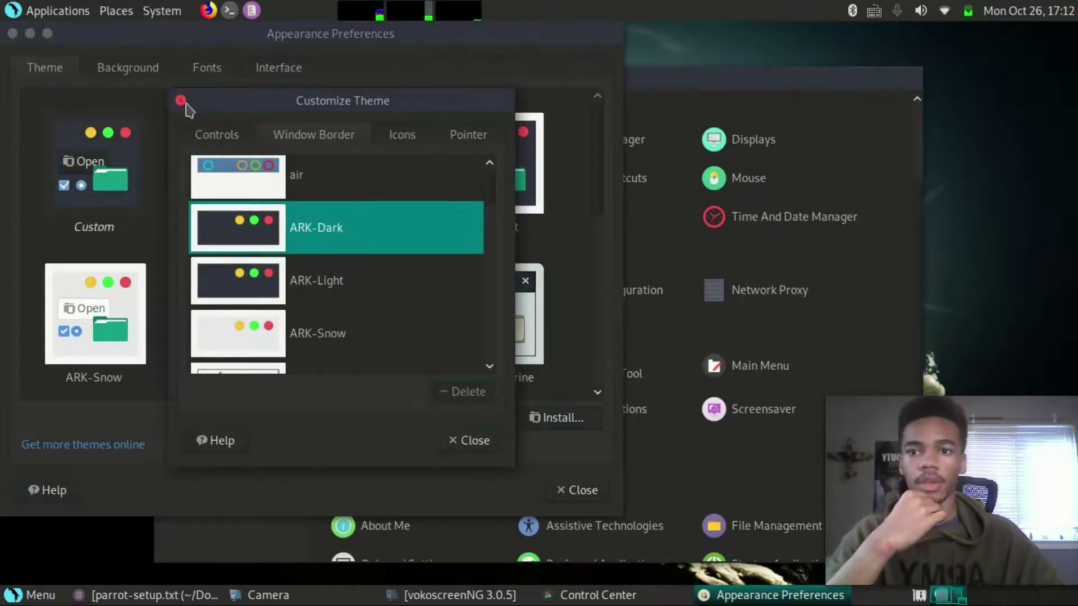
{"action": "left_click", "coordinate": [473, 442]}
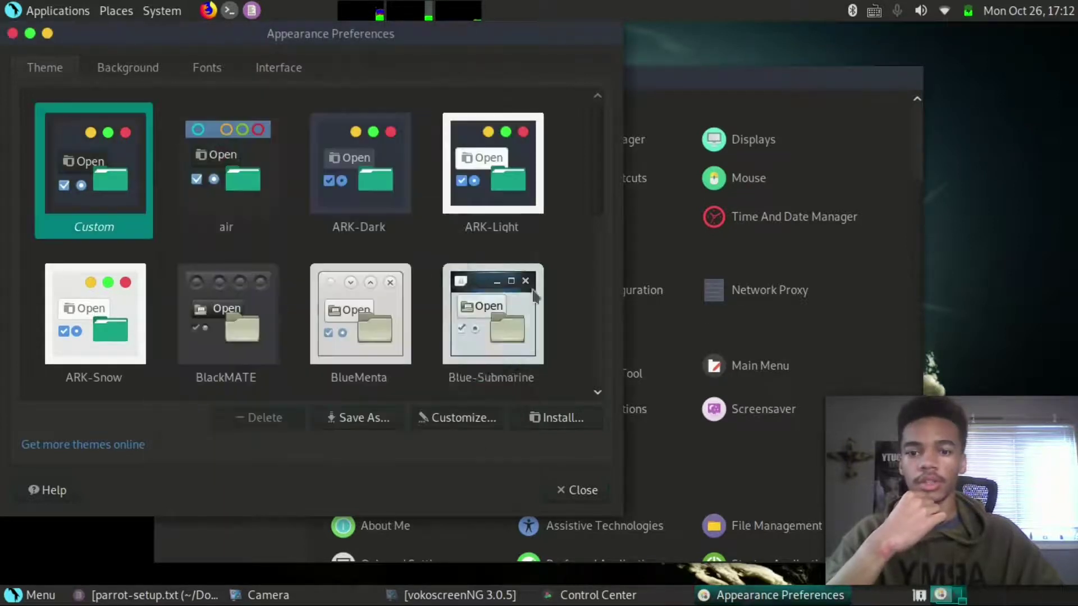
Minimize Appearance Preferences, move the Control Center aside to view the desktop and home folder in the custom theme, and move it back
{"action": "left_click", "coordinate": [48, 34]}
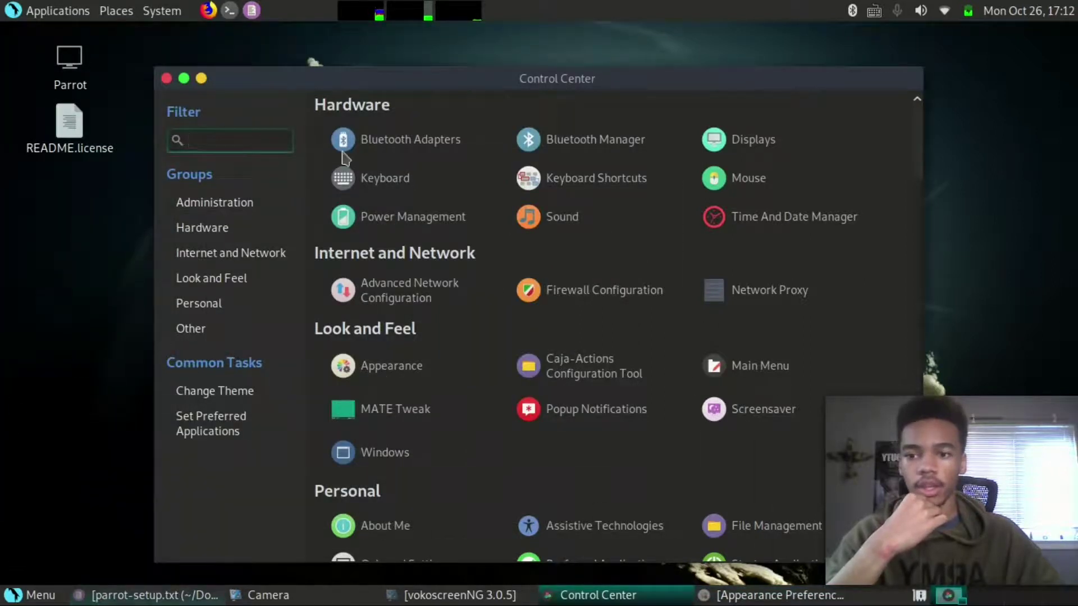
{"action": "left_click_drag", "start_coordinate": [403, 90], "coordinate": [499, 503]}
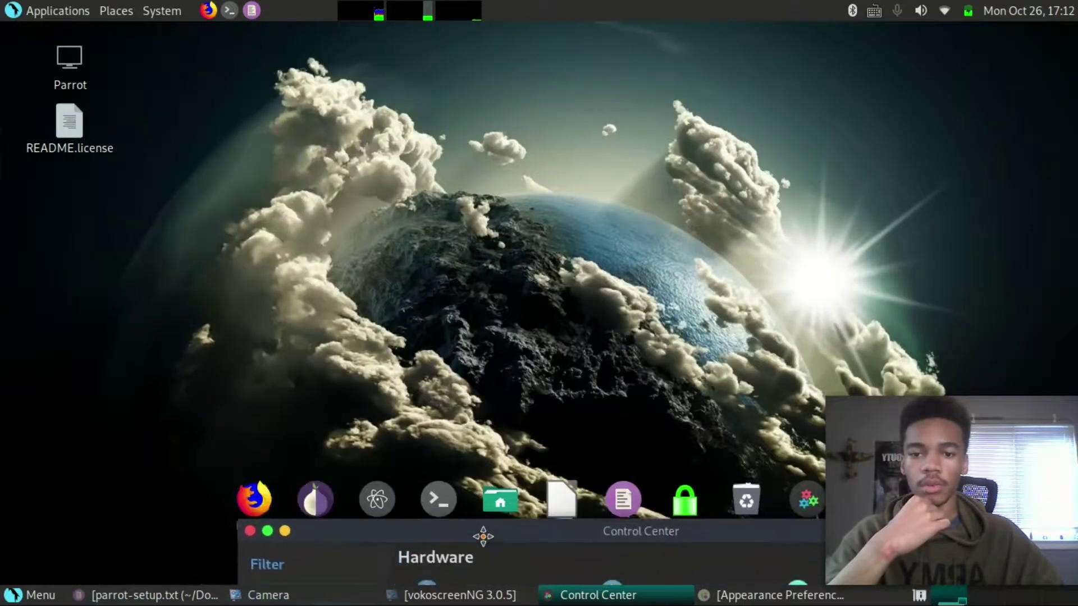
{"action": "left_click", "coordinate": [500, 499]}
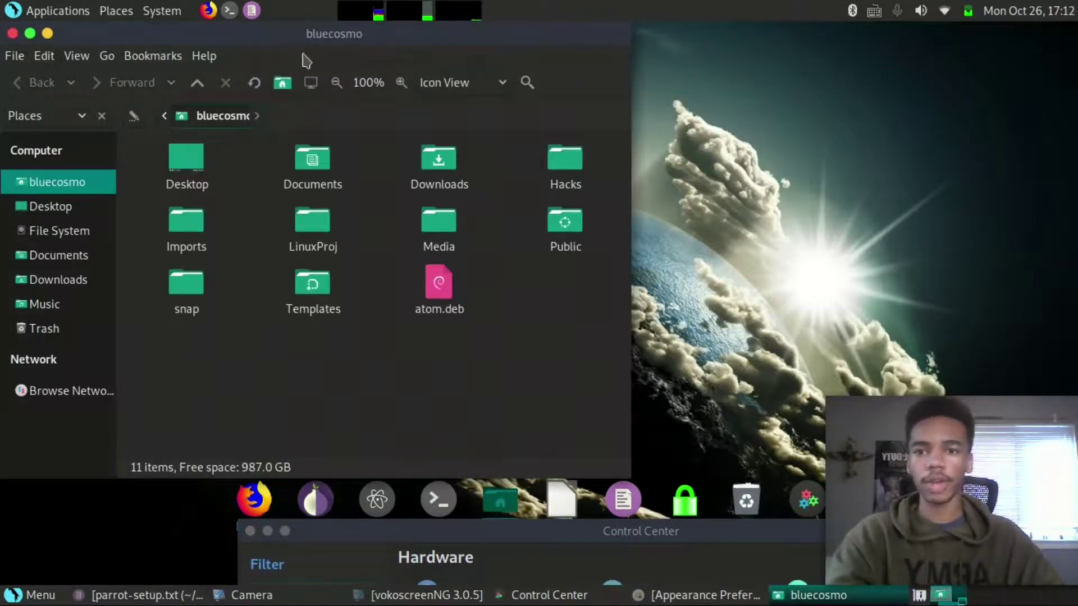
{"action": "left_click_drag", "start_coordinate": [329, 35], "coordinate": [485, 62]}
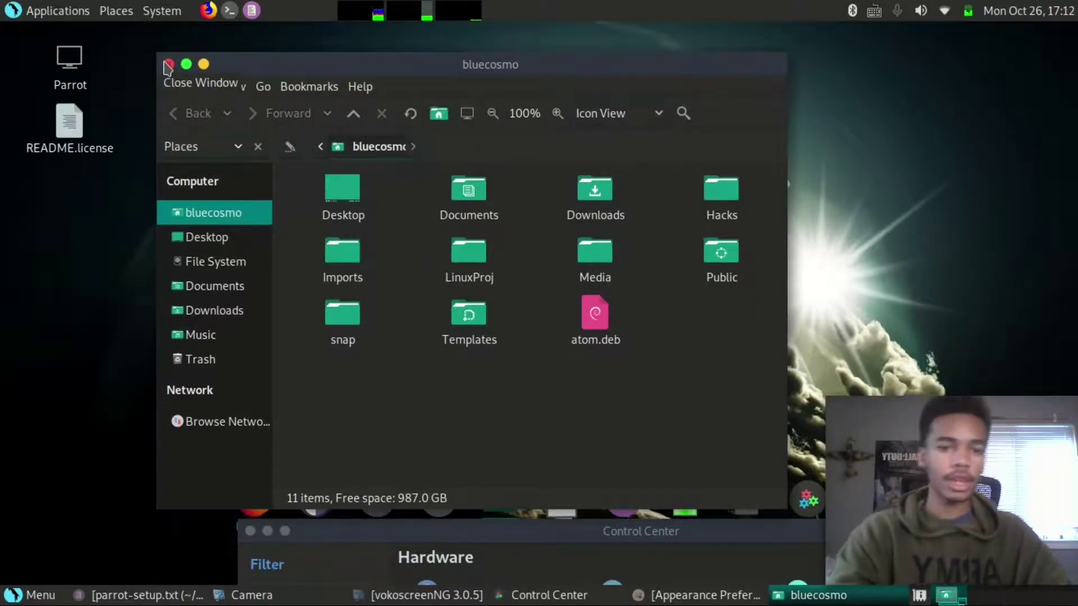
{"action": "left_click", "coordinate": [169, 64]}
{"action": "left_click_drag", "start_coordinate": [533, 529], "coordinate": [398, 75]}
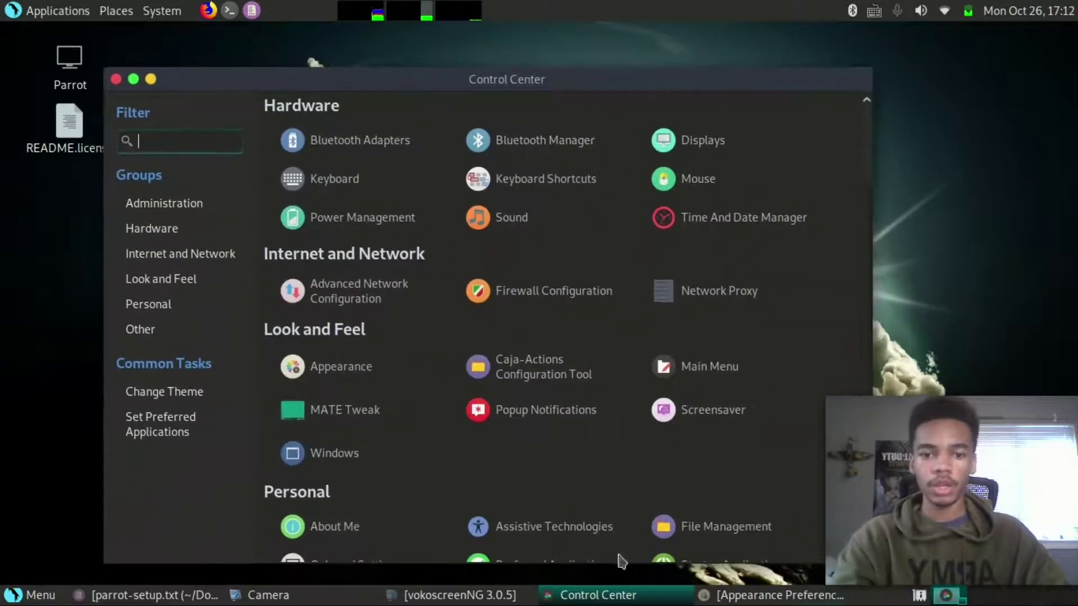
Restore Appearance Preferences and save the custom theme under the name Cosmo
{"action": "left_click", "coordinate": [730, 595]}
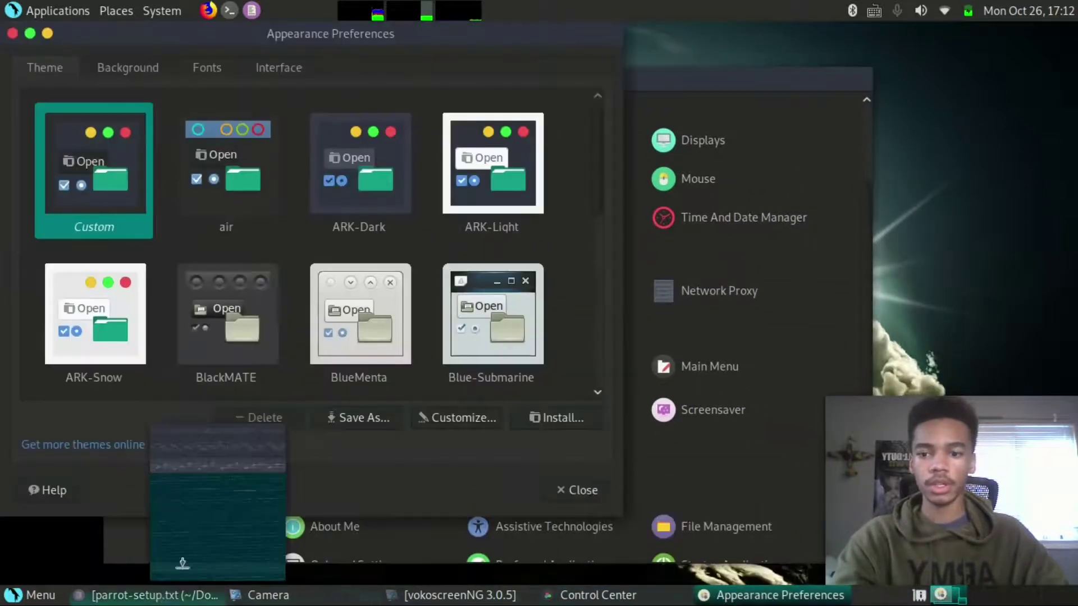
{"action": "left_click_drag", "start_coordinate": [306, 38], "coordinate": [421, 57]}
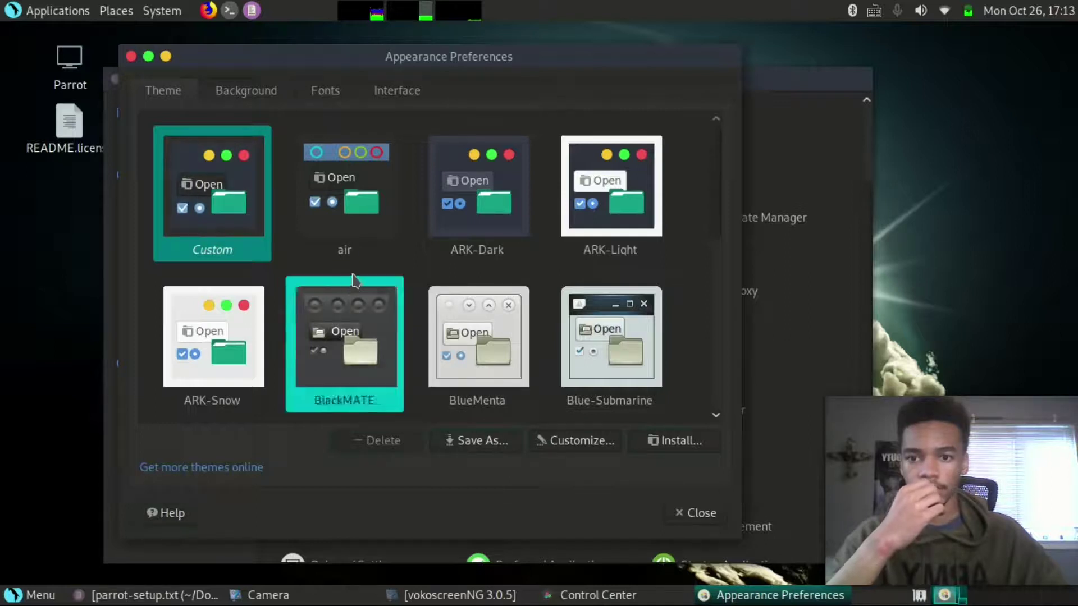
{"action": "left_click", "coordinate": [478, 447]}
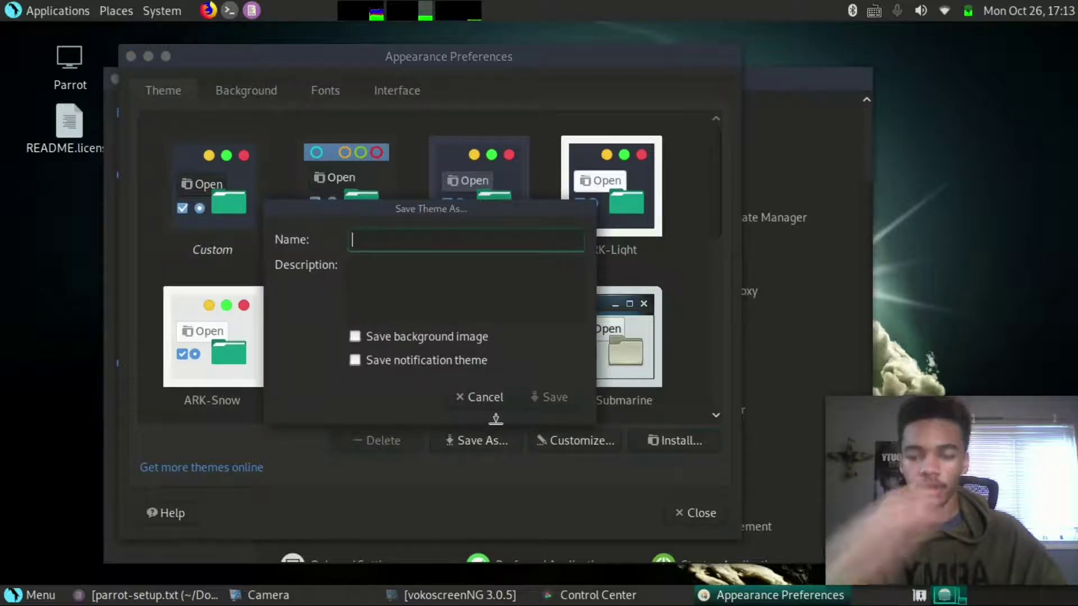
{"action": "type", "text": "Comso"}
{"action": "key", "text": "BackSpace"}
{"action": "key", "text": "BackSpace"}
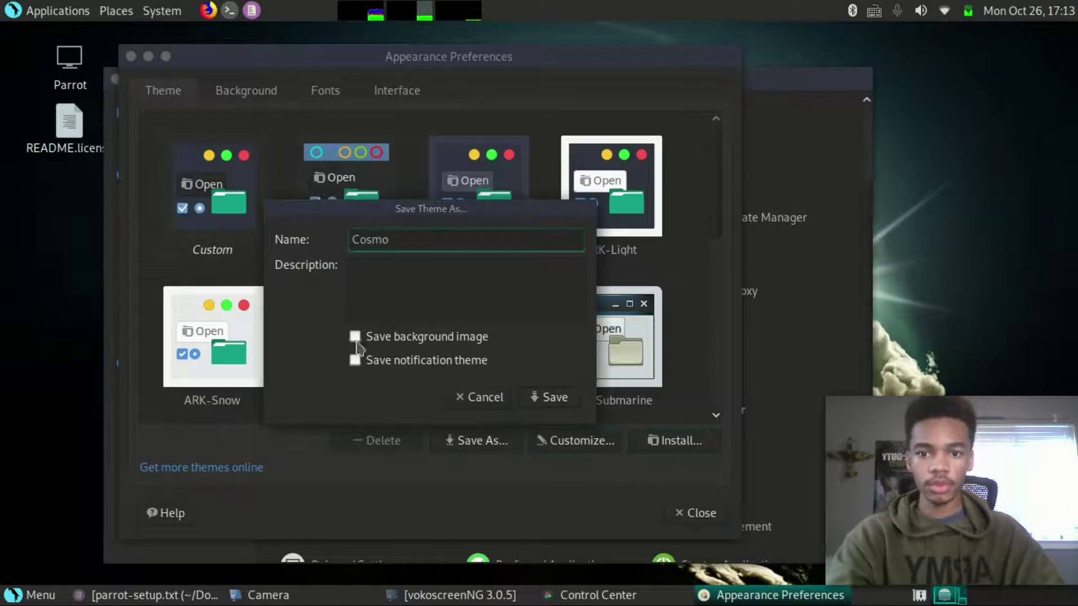
{"action": "left_click", "coordinate": [543, 400]}
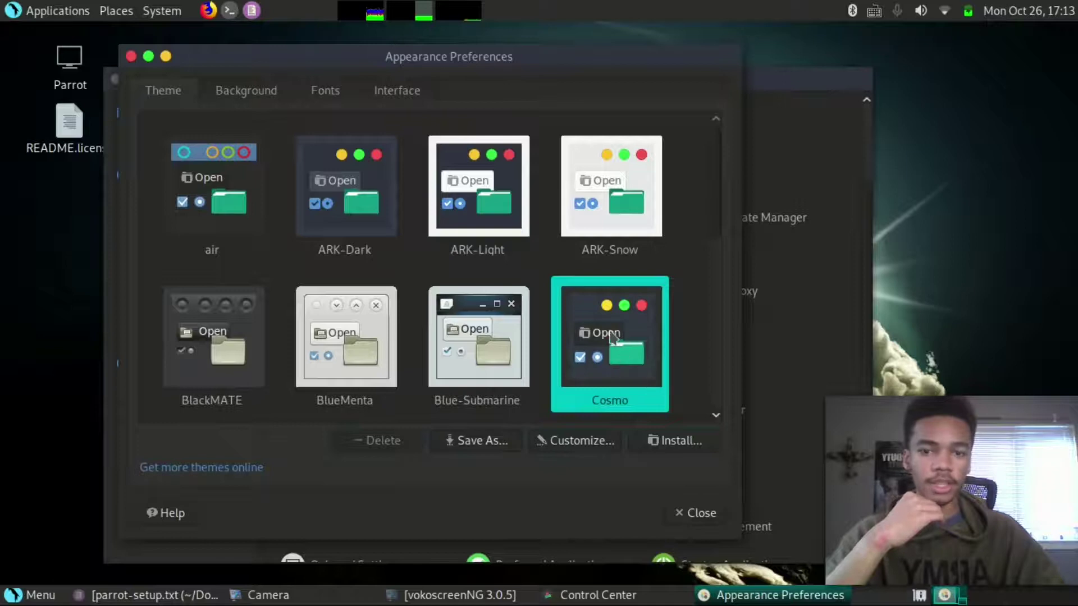
Try the ARK-Snow theme, switch back to the saved Cosmo theme and close Appearance Preferences
{"action": "left_click", "coordinate": [591, 256]}
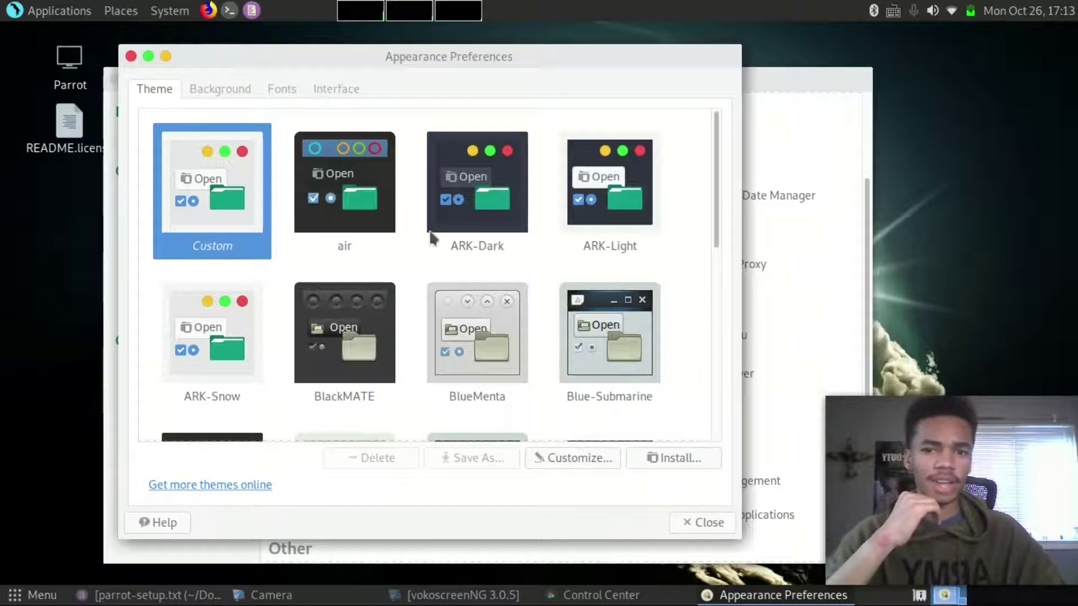
{"action": "scroll", "coordinate": [283, 211], "scroll_direction": "down", "scroll_amount": 1}
{"action": "scroll", "coordinate": [366, 295], "scroll_direction": "down", "scroll_amount": 4}
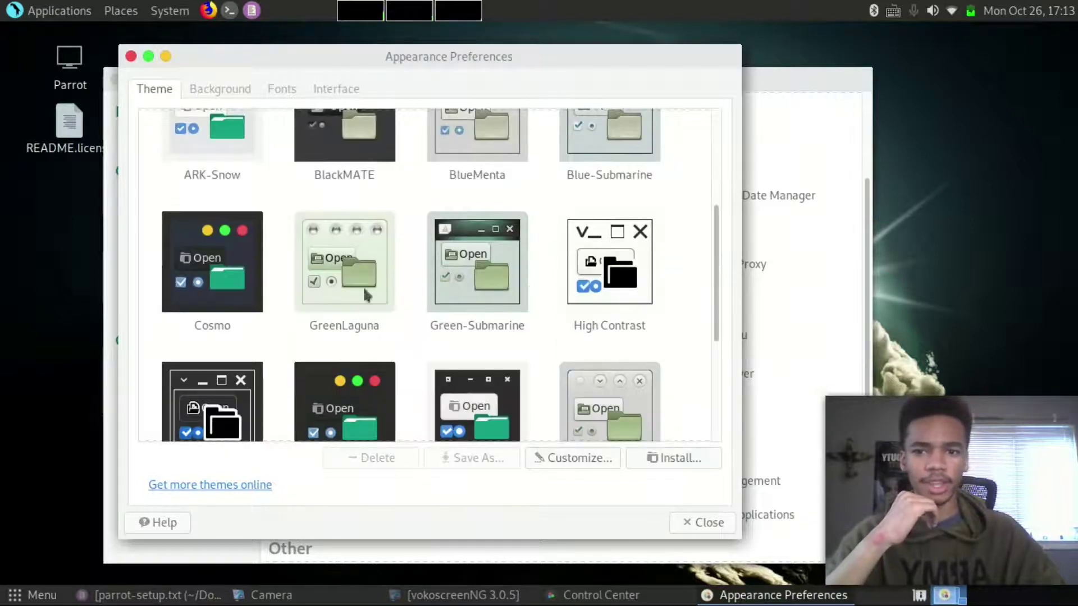
{"action": "left_click", "coordinate": [240, 287]}
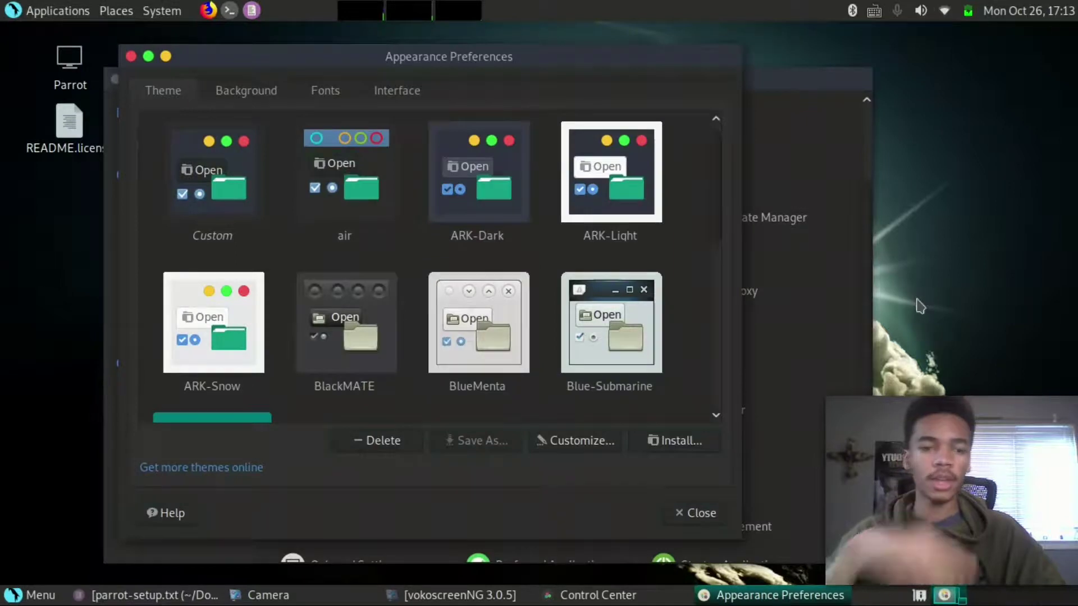
{"action": "scroll", "coordinate": [457, 336], "scroll_direction": "up", "scroll_amount": 1}
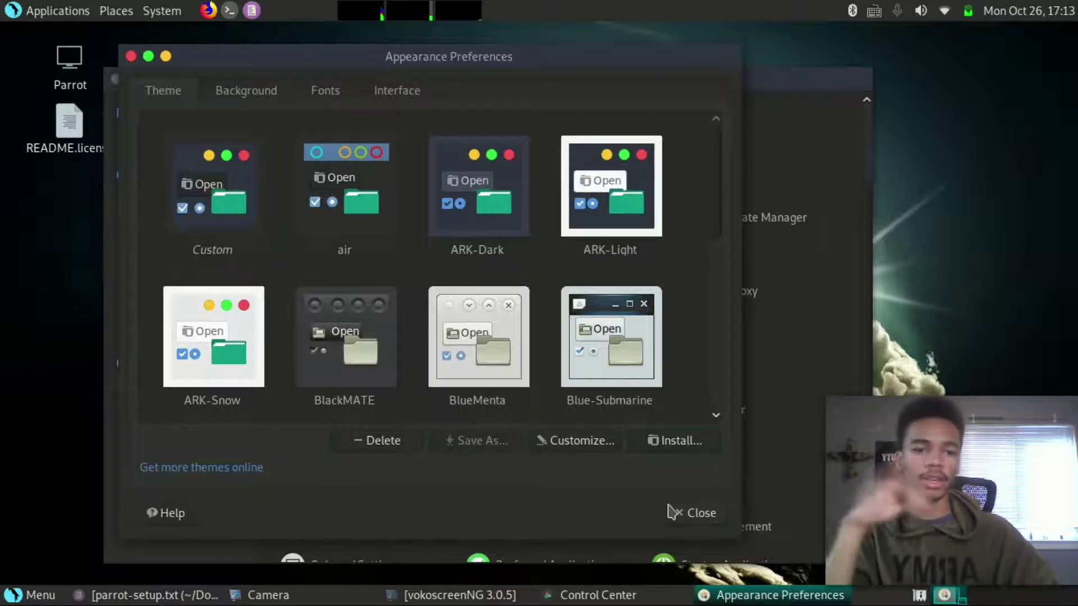
{"action": "left_click", "coordinate": [698, 521]}
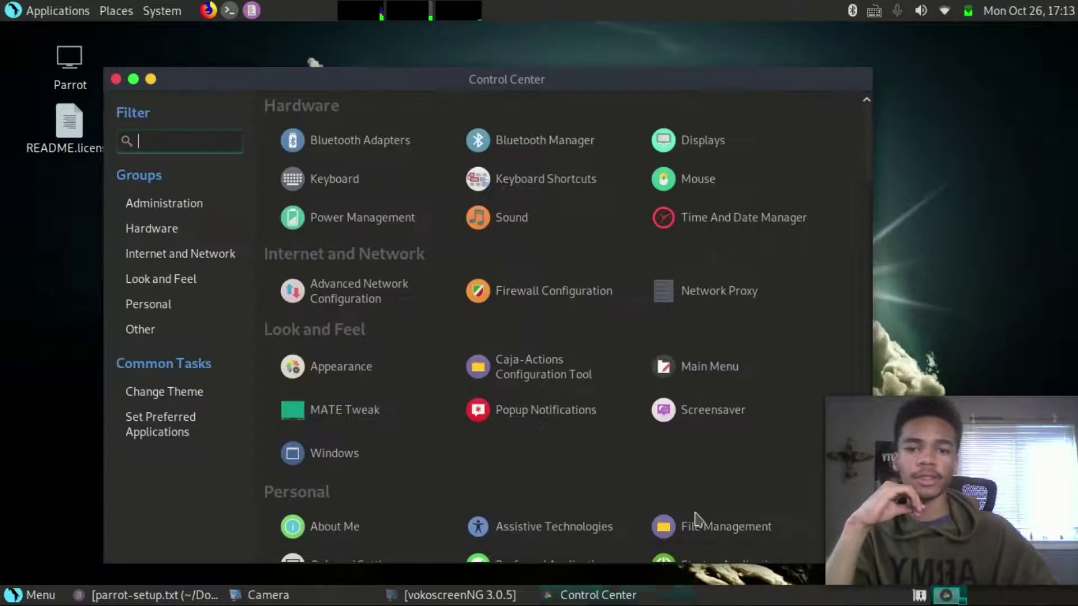
Open the Main Menu editor from the Control Center, look through the Applications menus and view the properties of Accessories
{"action": "scroll", "coordinate": [446, 354], "scroll_direction": "down", "scroll_amount": 2}
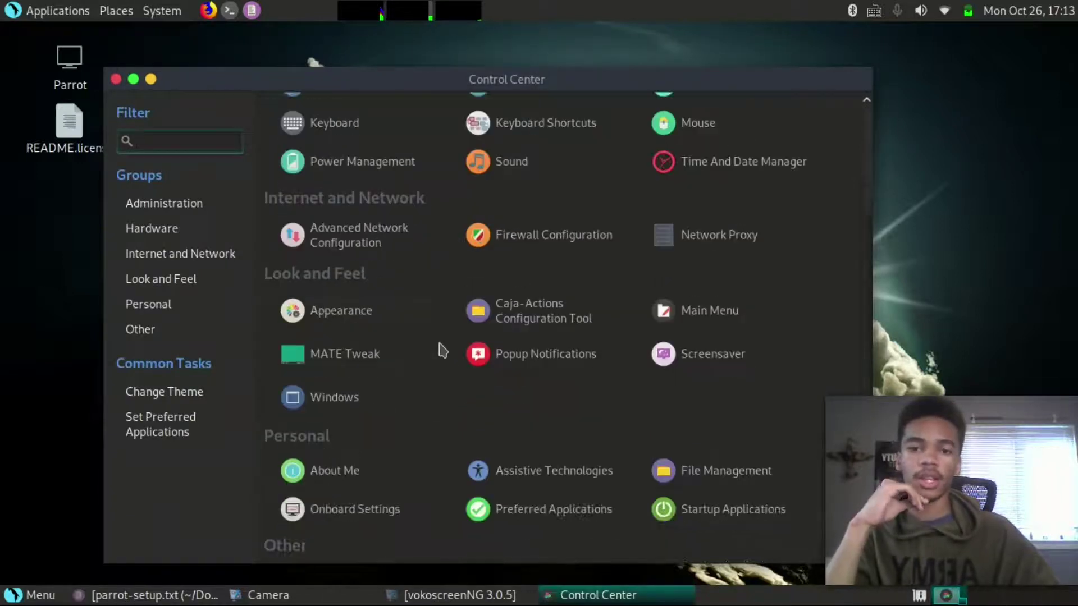
{"action": "left_click", "coordinate": [532, 319]}
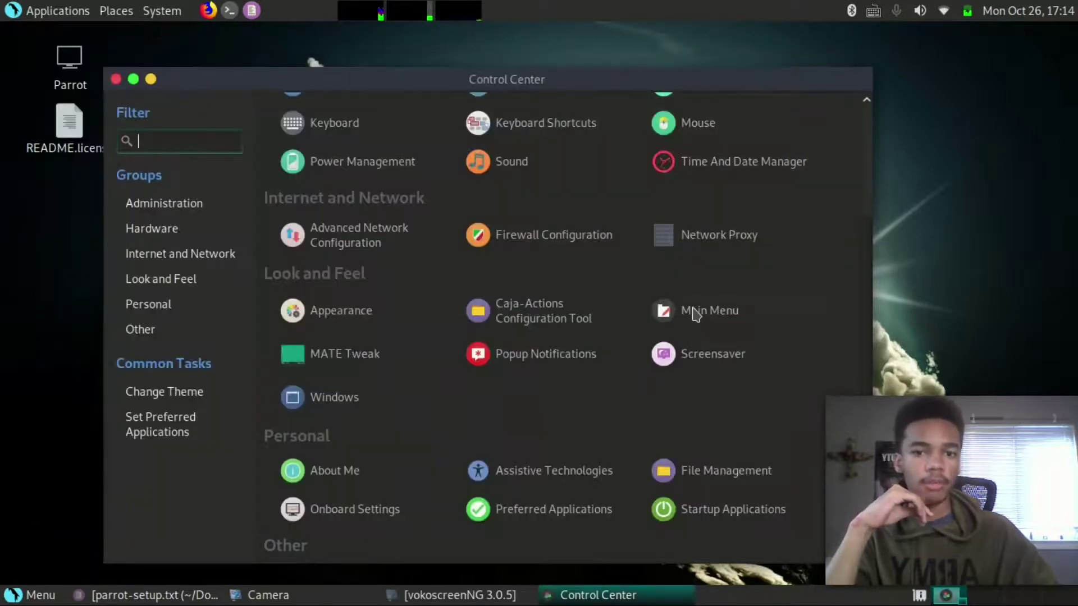
{"action": "left_click", "coordinate": [696, 312]}
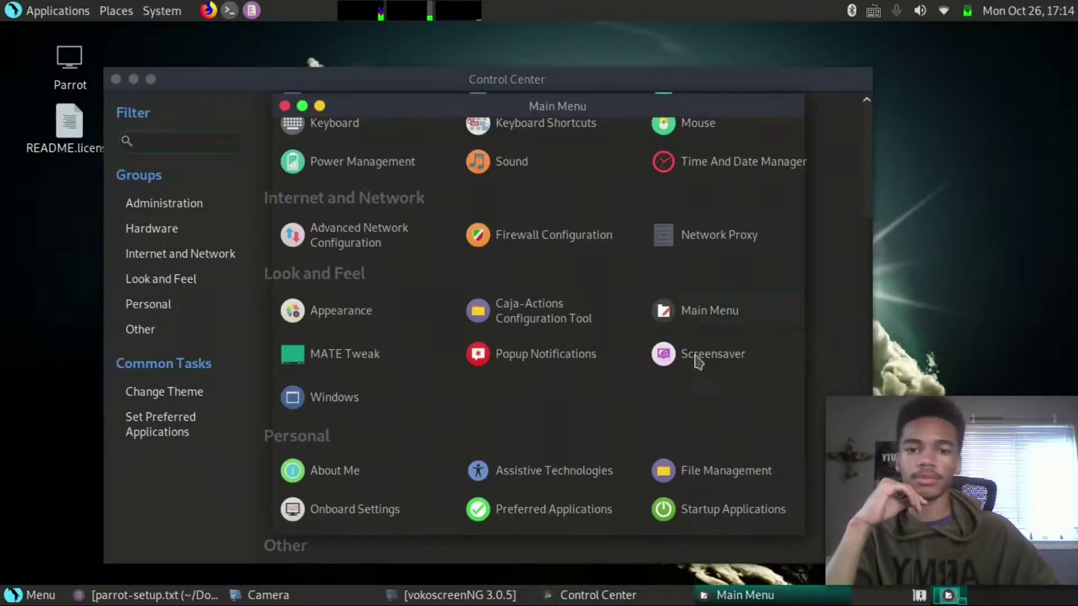
{"action": "scroll", "coordinate": [338, 216], "scroll_direction": "down", "scroll_amount": 2}
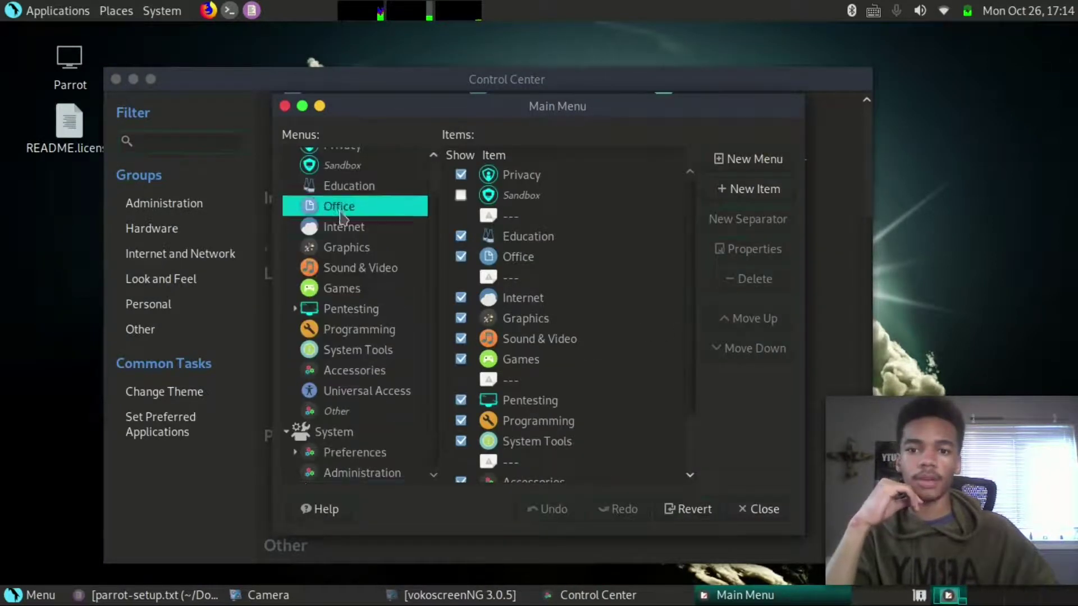
{"action": "scroll", "coordinate": [326, 253], "scroll_direction": "up", "scroll_amount": 2}
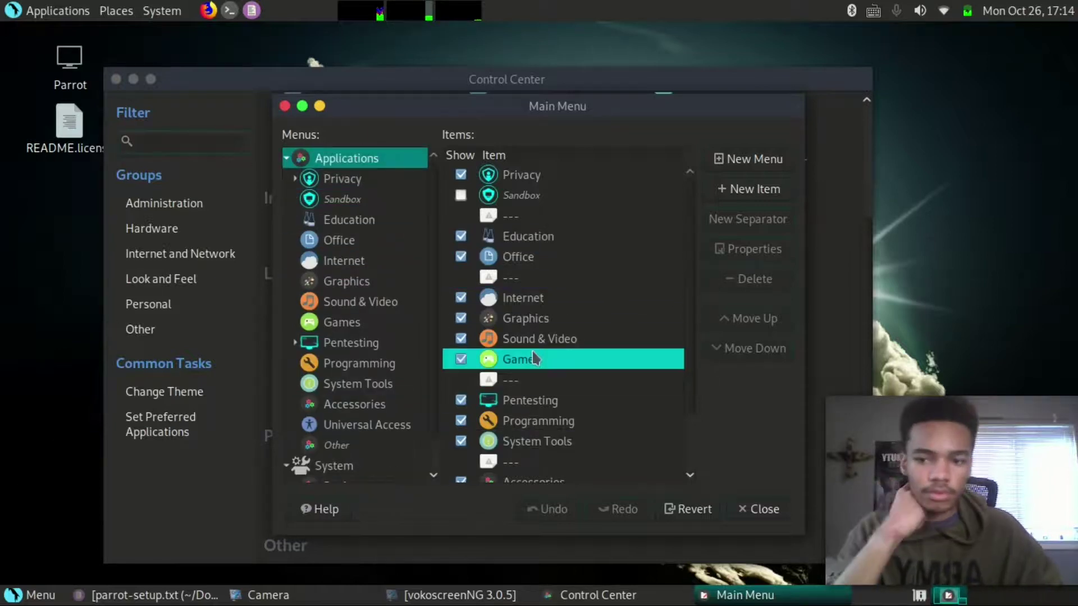
{"action": "scroll", "coordinate": [502, 348], "scroll_direction": "down", "scroll_amount": 3}
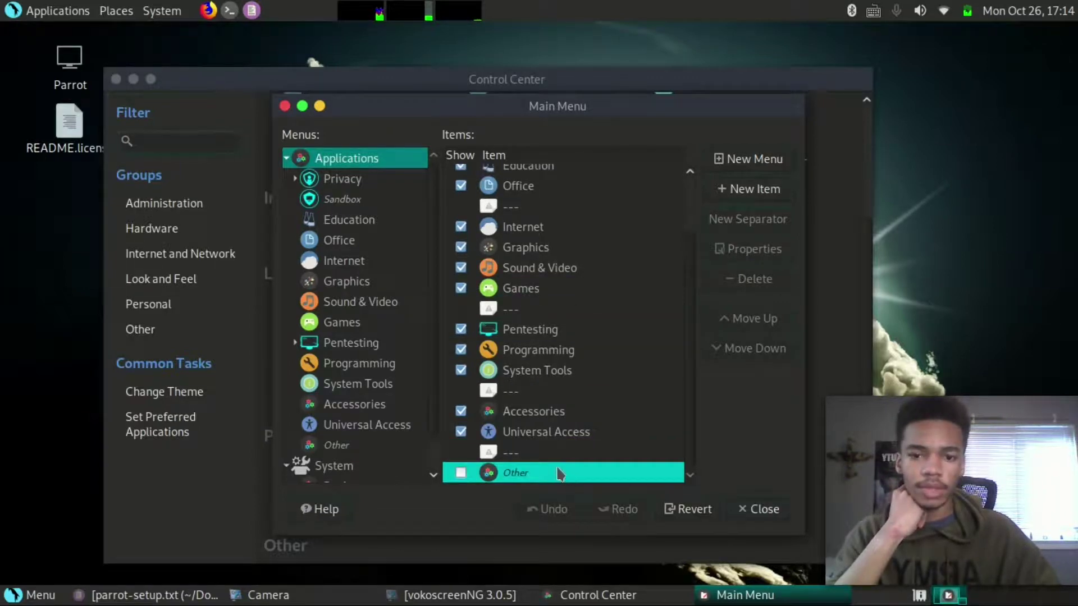
{"action": "left_click", "coordinate": [515, 418]}
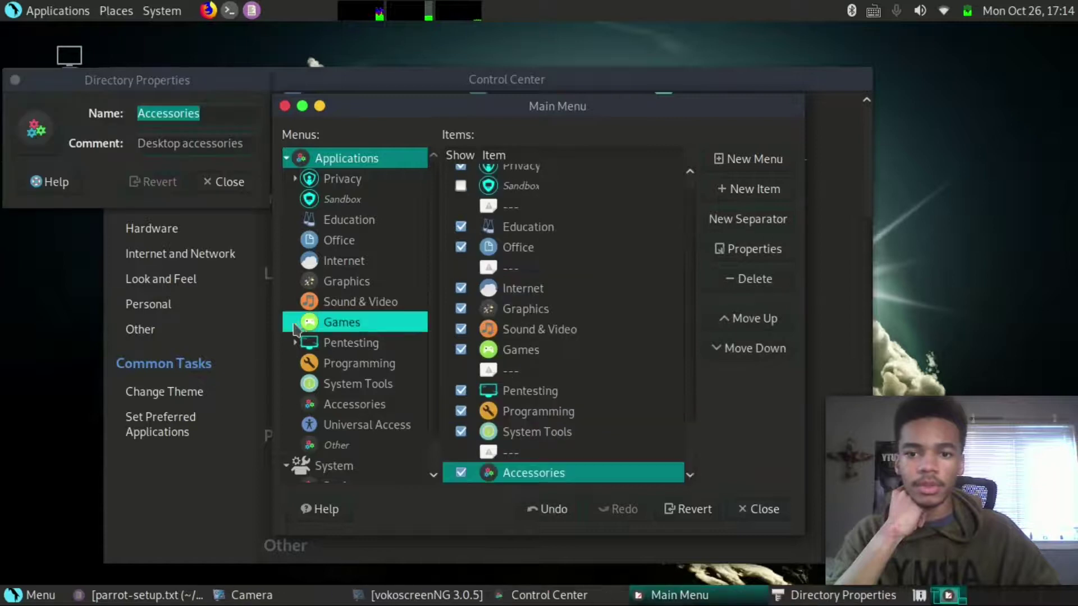
{"action": "left_click", "coordinate": [224, 183]}
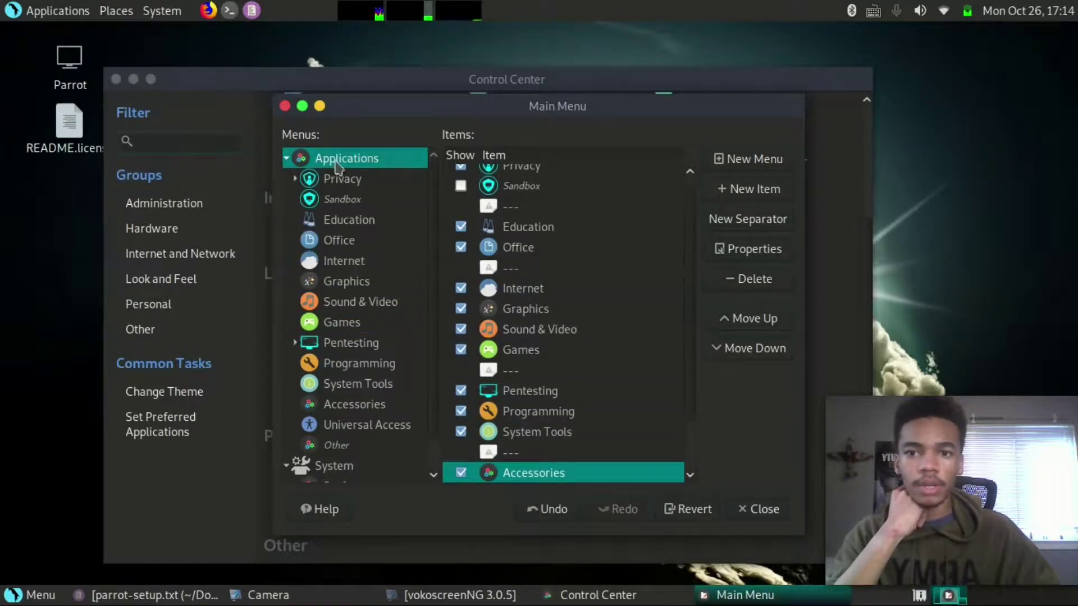
Examine the items in the Privacy, Sandbox and Education application menus
{"action": "left_click", "coordinate": [337, 178]}
{"action": "left_click", "coordinate": [340, 199]}
{"action": "left_click", "coordinate": [348, 180]}
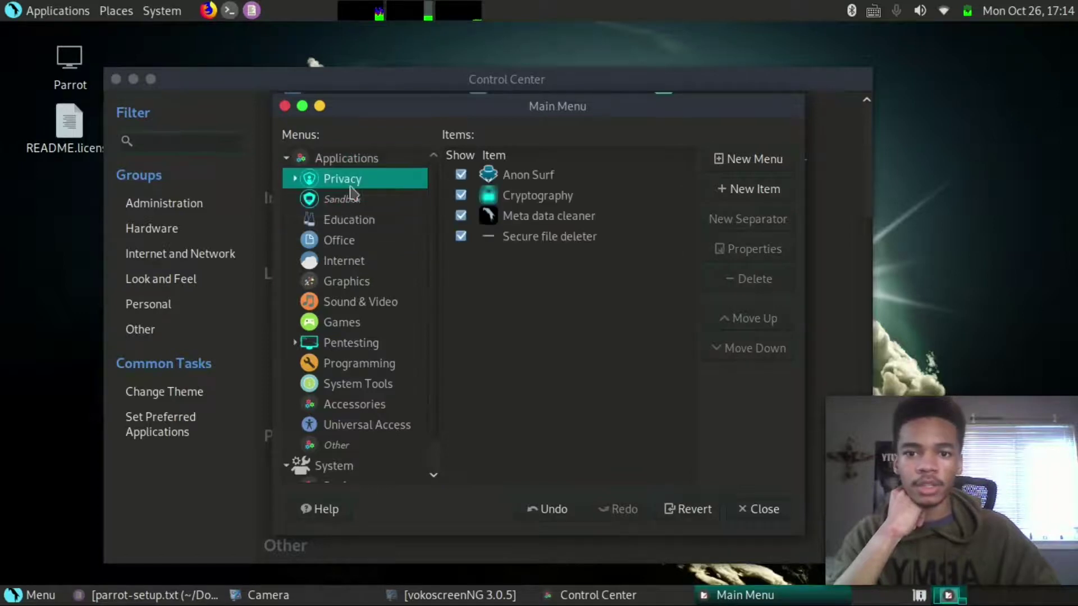
{"action": "left_click", "coordinate": [506, 218]}
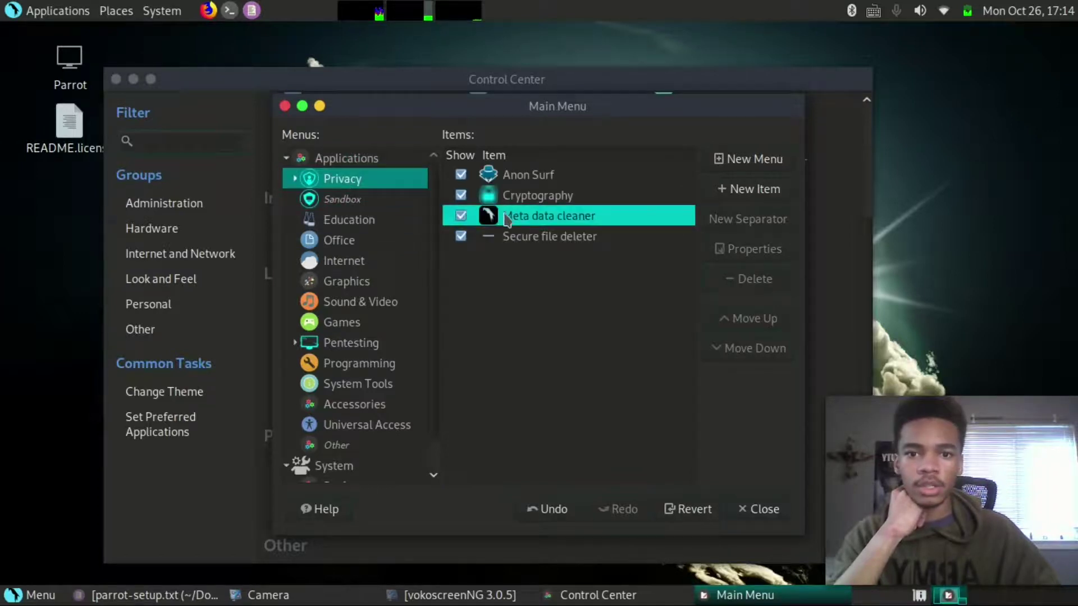
{"action": "left_click", "coordinate": [343, 199]}
{"action": "left_click", "coordinate": [345, 222]}
{"action": "left_click", "coordinate": [476, 204]}
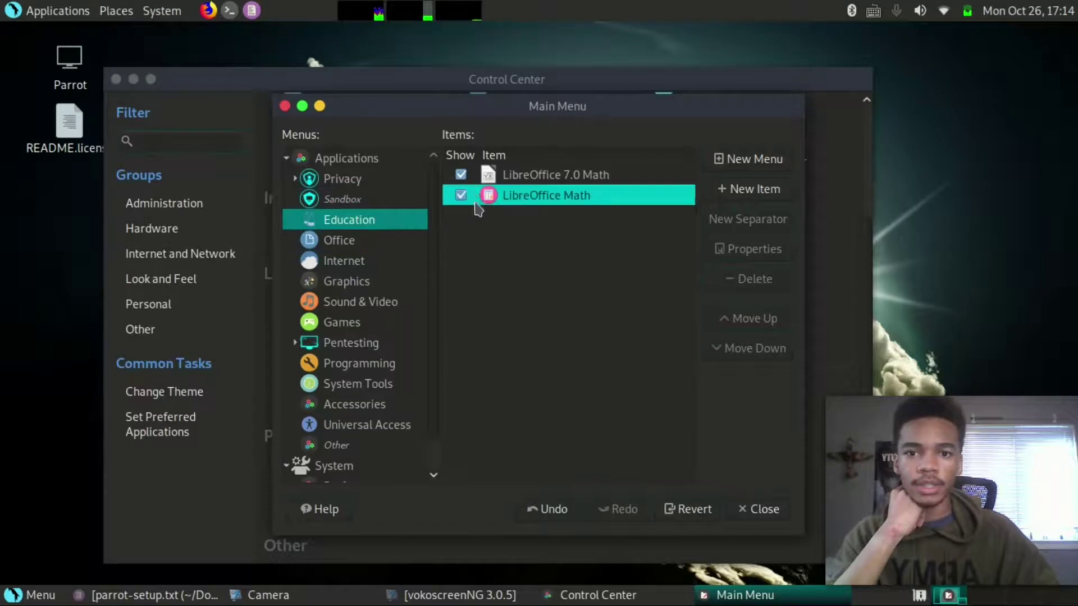
Examine the items of the Office application menu and compare them with those of the Education menu
{"action": "left_click", "coordinate": [369, 241]}
{"action": "left_click", "coordinate": [555, 301]}
{"action": "left_click", "coordinate": [543, 279]}
{"action": "left_click", "coordinate": [584, 380]}
{"action": "left_click", "coordinate": [366, 243]}
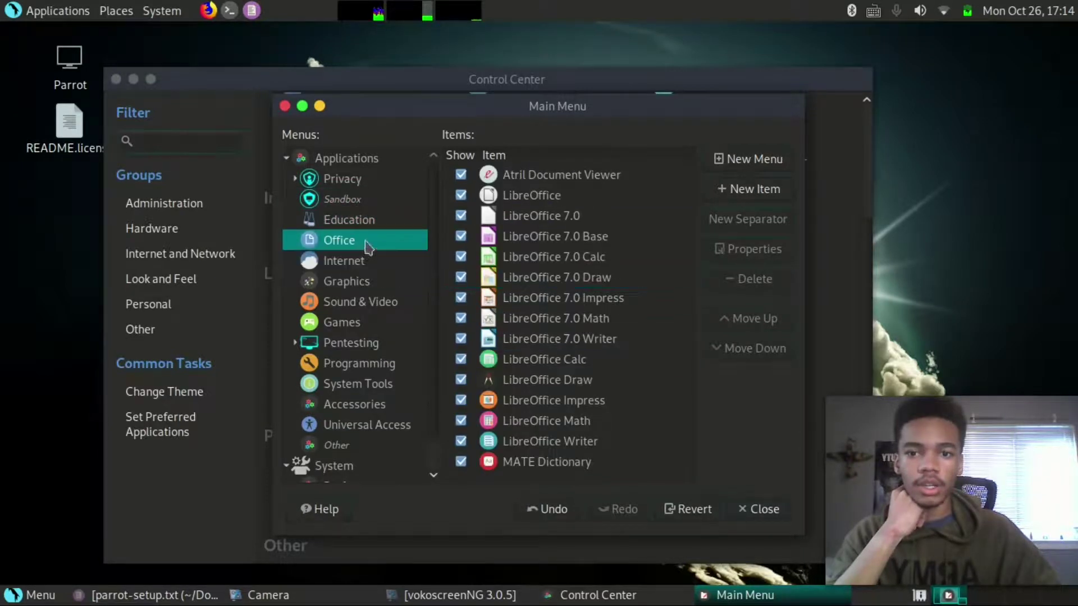
{"action": "left_click", "coordinate": [360, 220]}
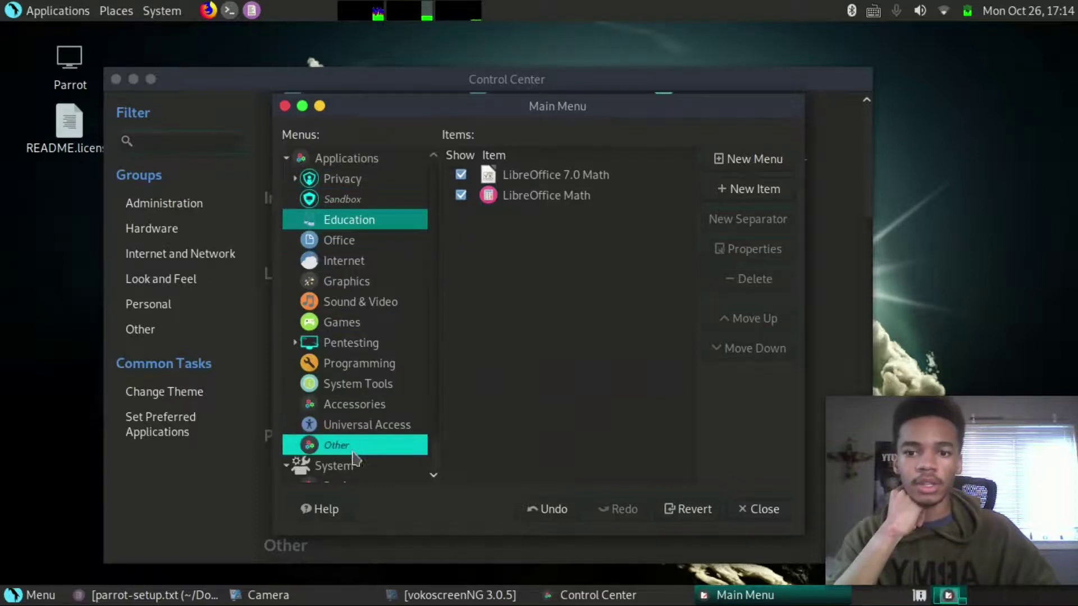
{"action": "scroll", "coordinate": [372, 423], "scroll_direction": "down", "scroll_amount": 1}
{"action": "scroll", "coordinate": [376, 225], "scroll_direction": "up", "scroll_amount": 1}
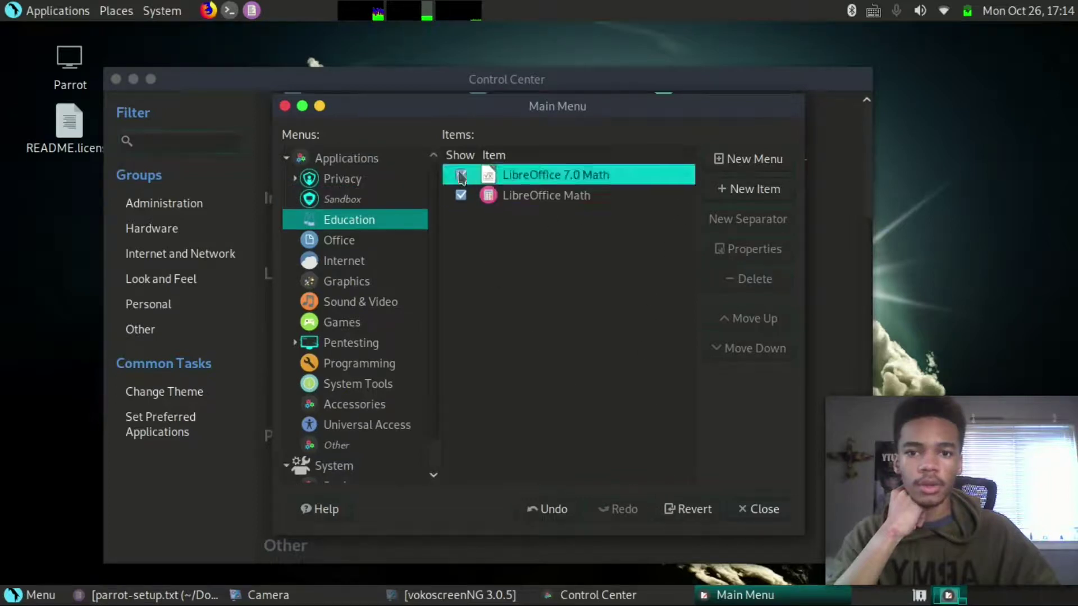
Hide the Education category from the Applications menu and display the items of the Office menu
{"action": "left_click", "coordinate": [337, 158]}
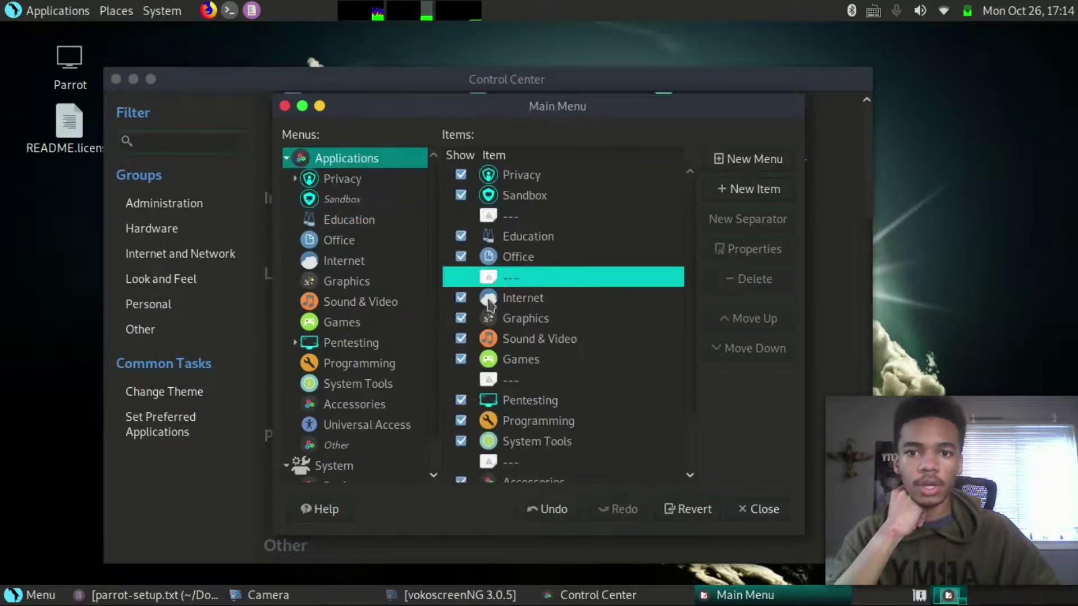
{"action": "left_click", "coordinate": [461, 237]}
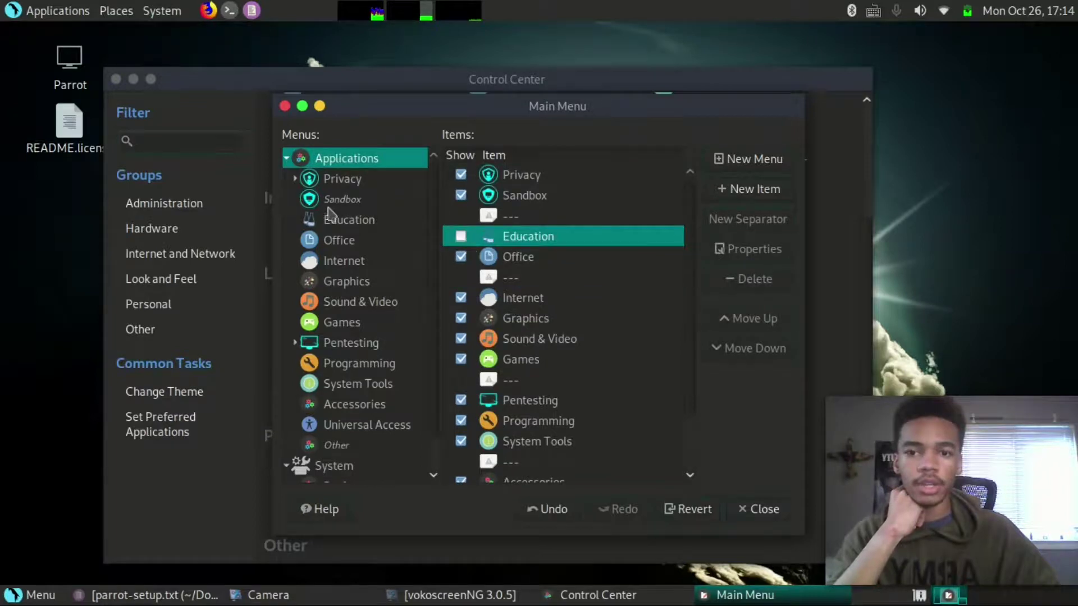
{"action": "left_click", "coordinate": [339, 242]}
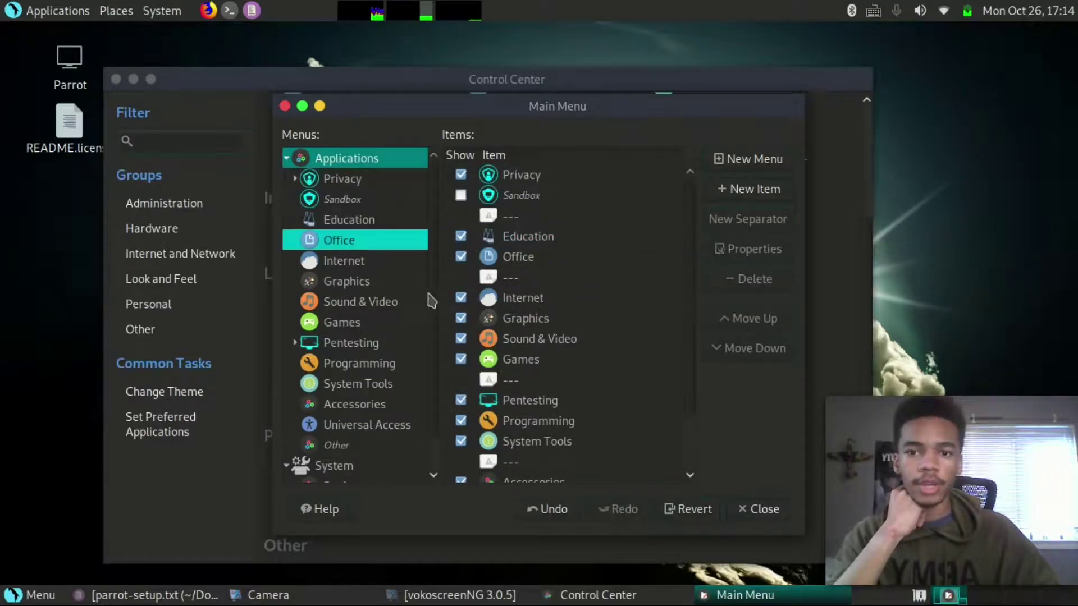
{"action": "left_click", "coordinate": [497, 263]}
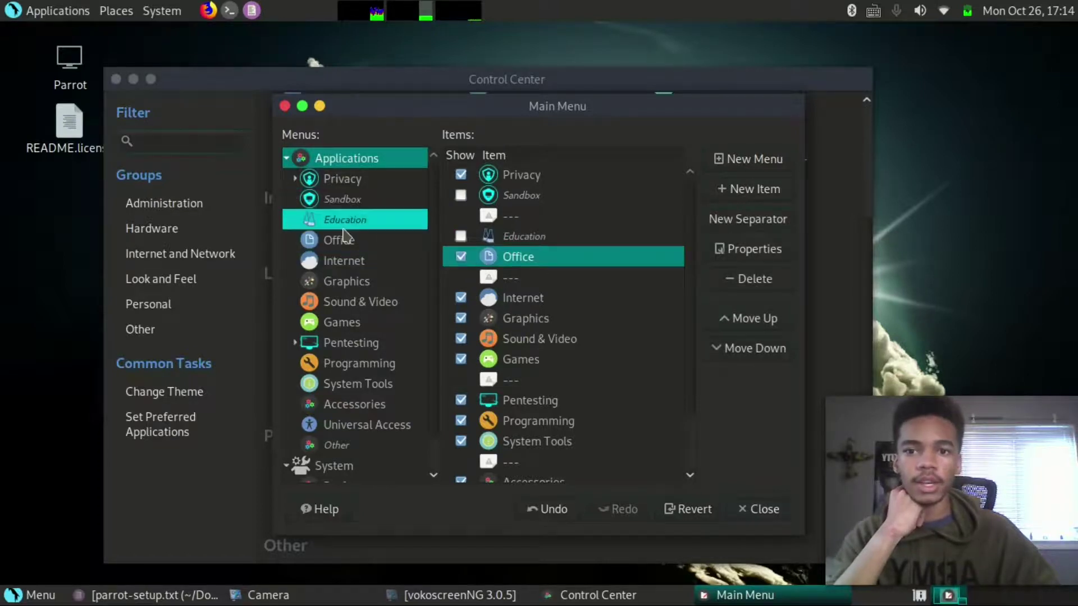
{"action": "left_click", "coordinate": [345, 243]}
{"action": "left_click", "coordinate": [493, 258]}
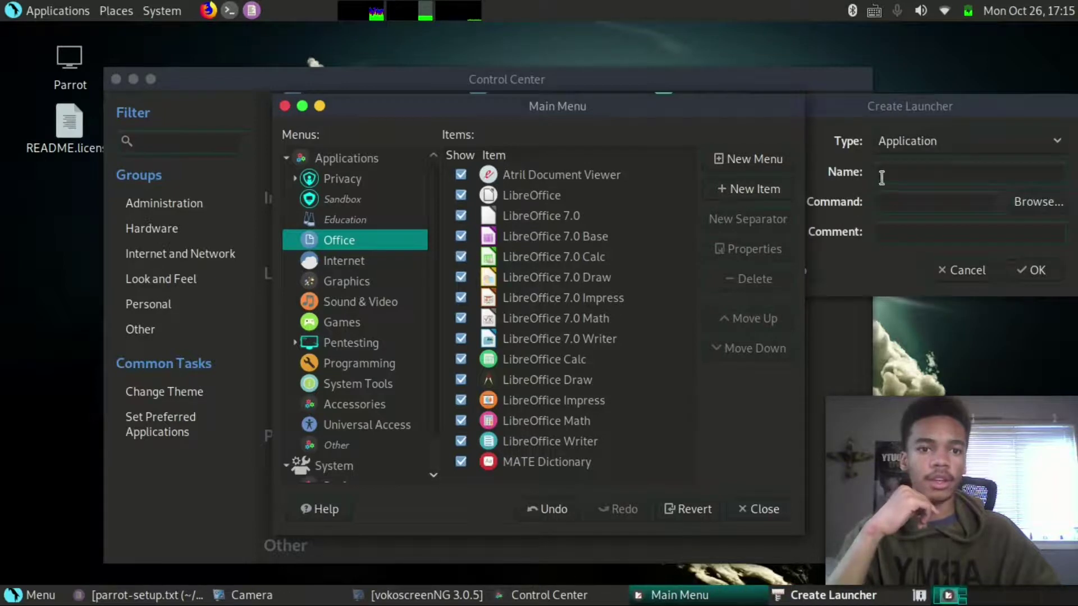
{"action": "left_click", "coordinate": [942, 149]}
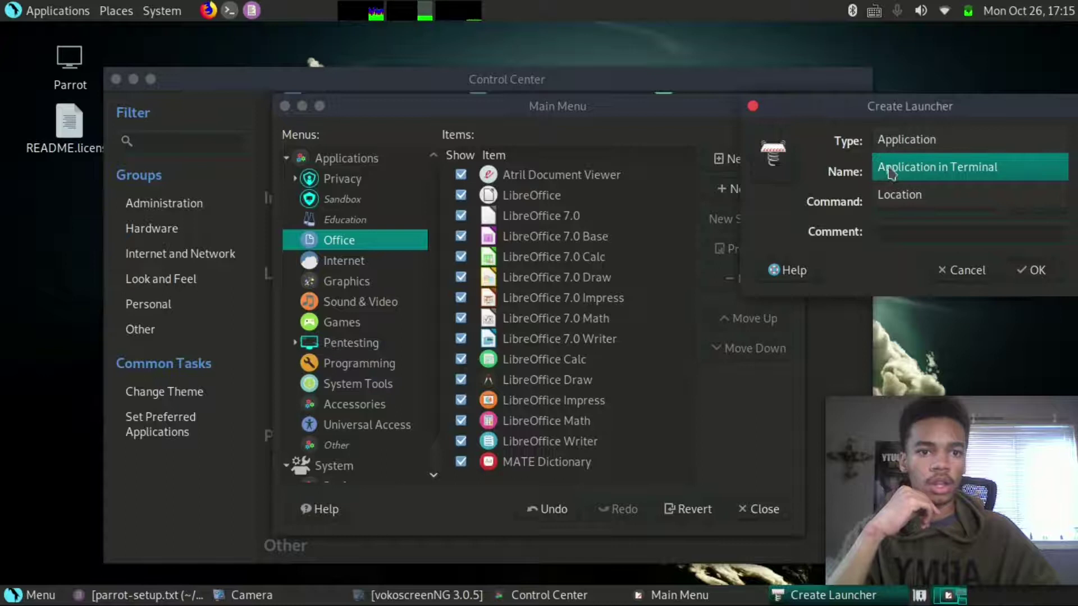
{"action": "left_click", "coordinate": [887, 194]}
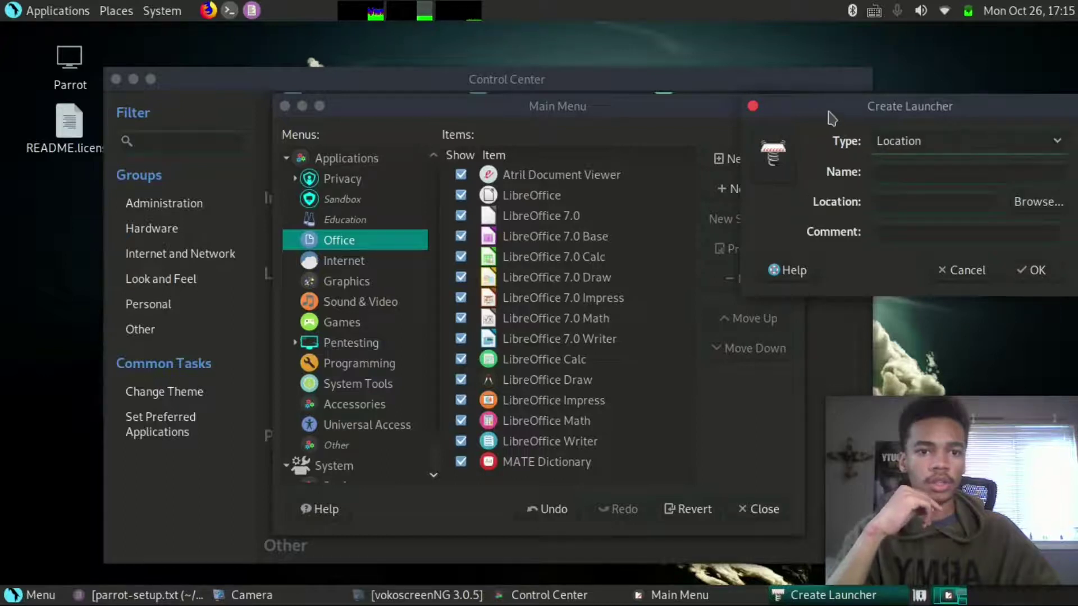
{"action": "left_click_drag", "start_coordinate": [832, 118], "coordinate": [721, 126]}
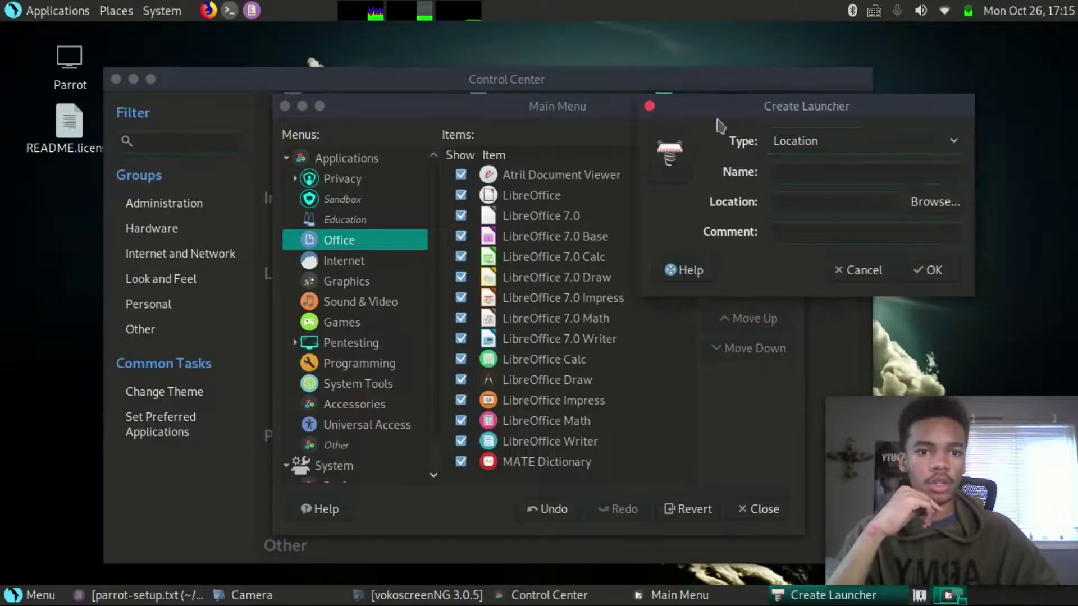
{"action": "left_click", "coordinate": [935, 203]}
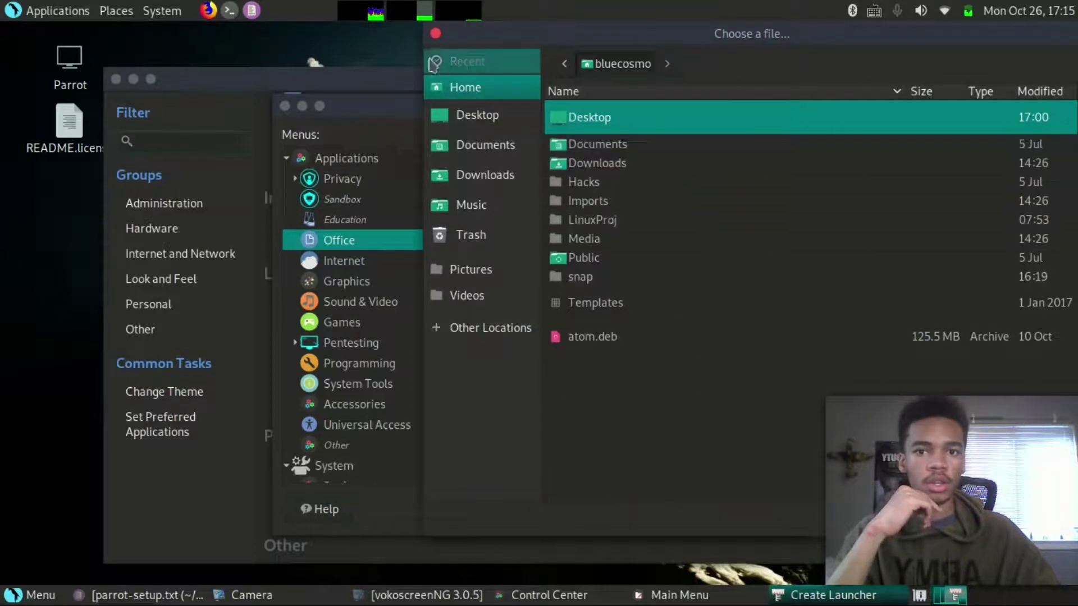
{"action": "left_click", "coordinate": [435, 33]}
{"action": "left_click", "coordinate": [840, 144]}
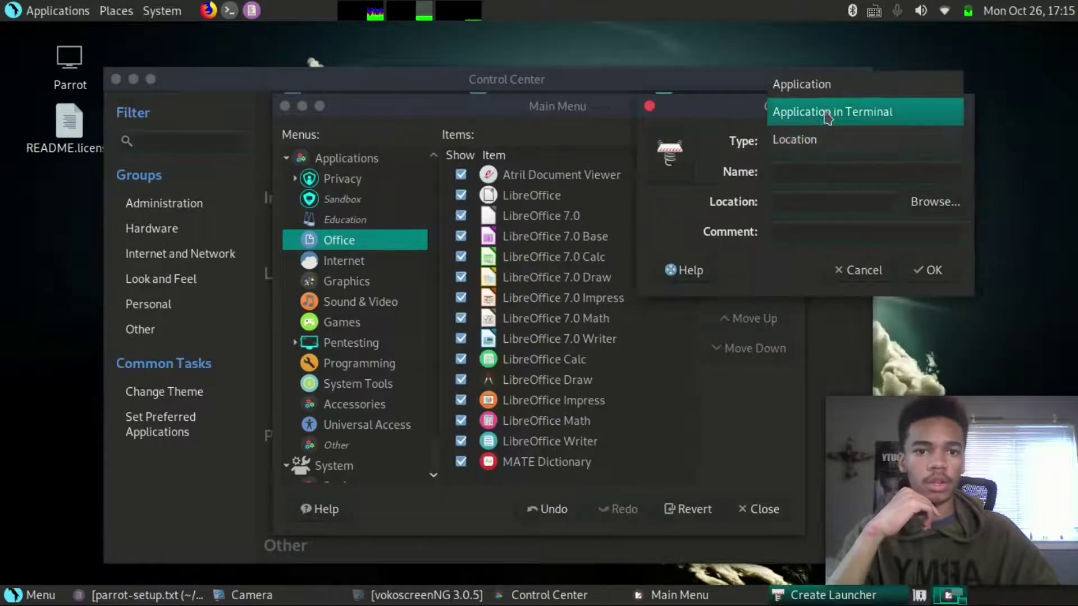
{"action": "left_click", "coordinate": [819, 84]}
{"action": "left_click", "coordinate": [919, 207]}
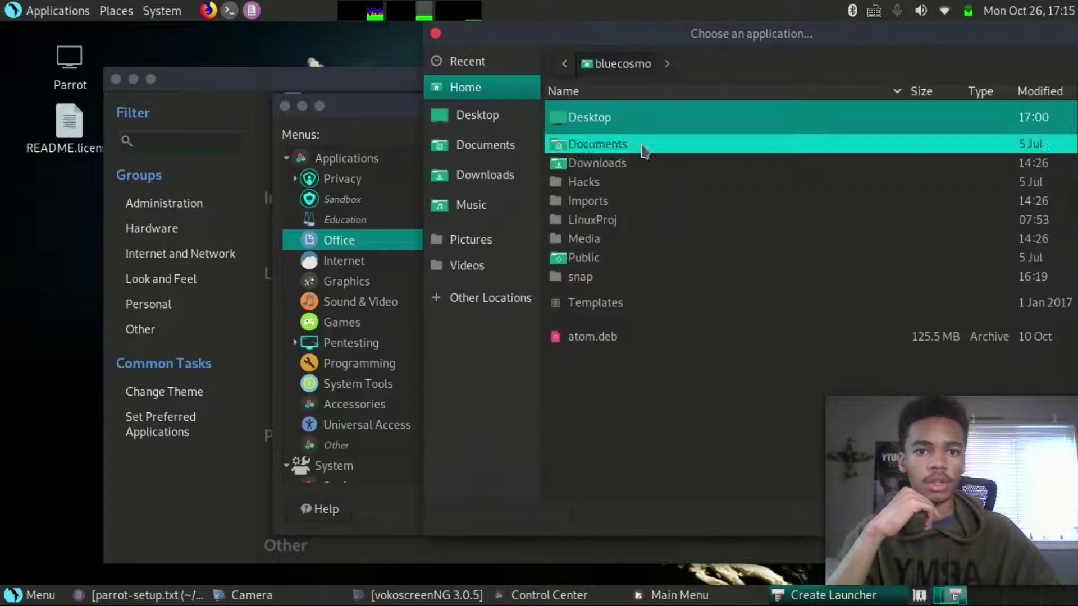
{"action": "left_click", "coordinate": [436, 31]}
{"action": "left_click", "coordinate": [883, 172]}
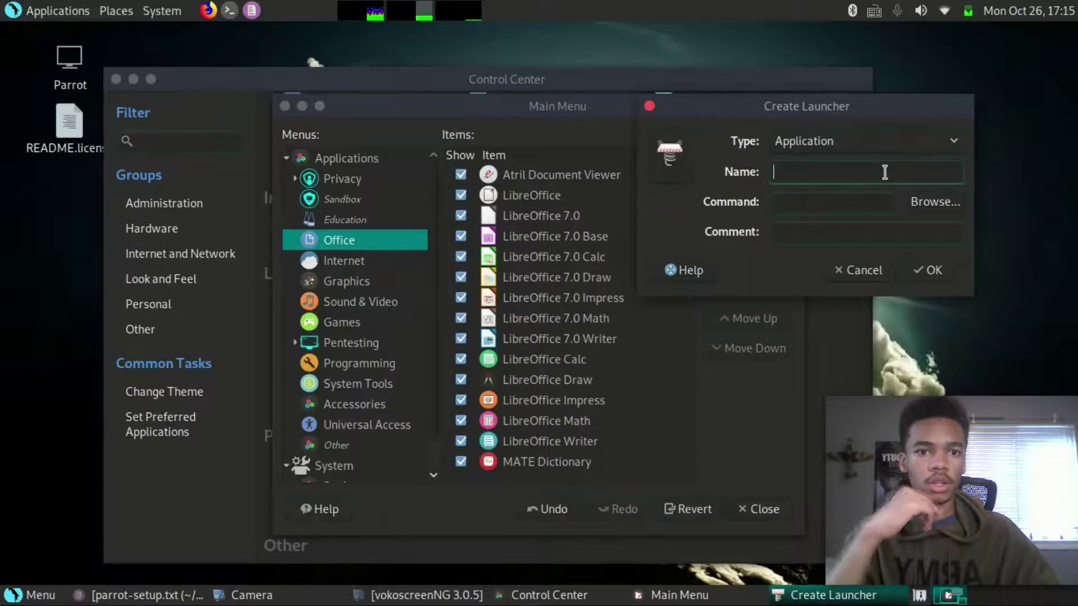
{"action": "type", "text": "M"}
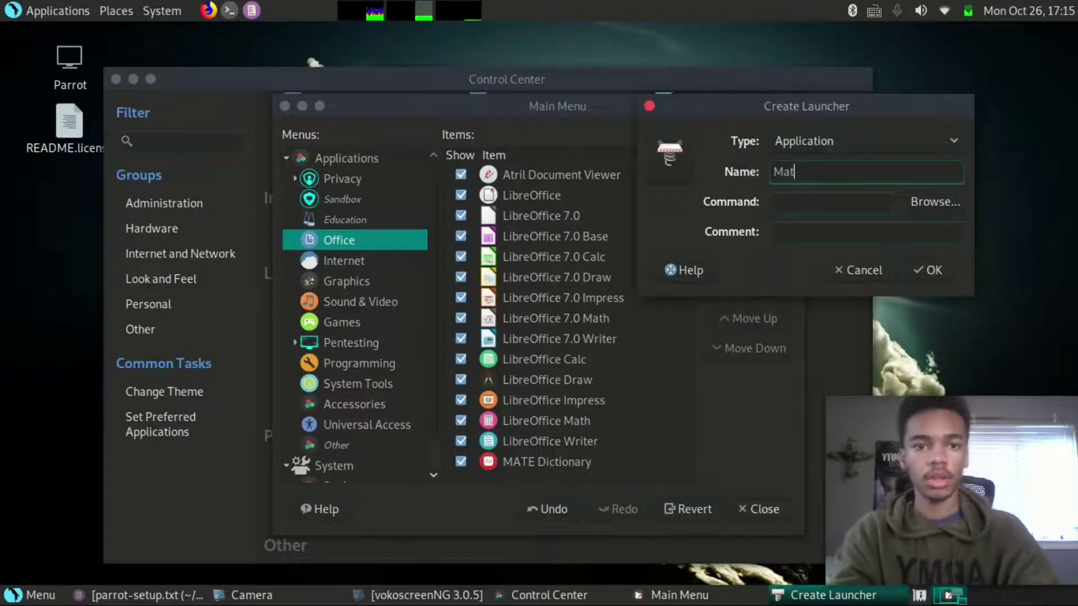
{"action": "key", "text": "BackSpace"}
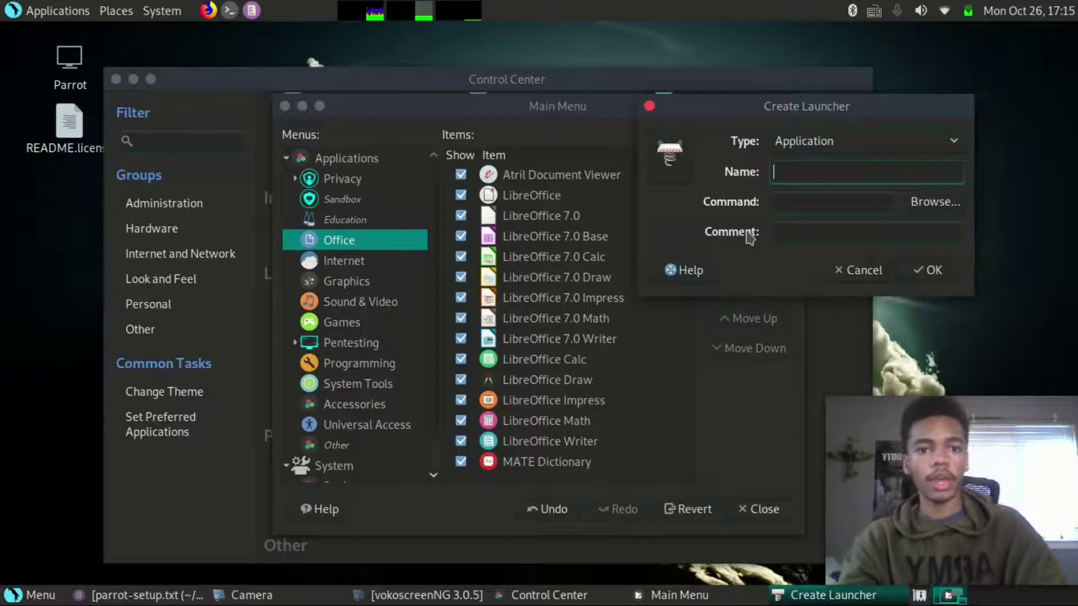
{"action": "left_click", "coordinate": [862, 272]}
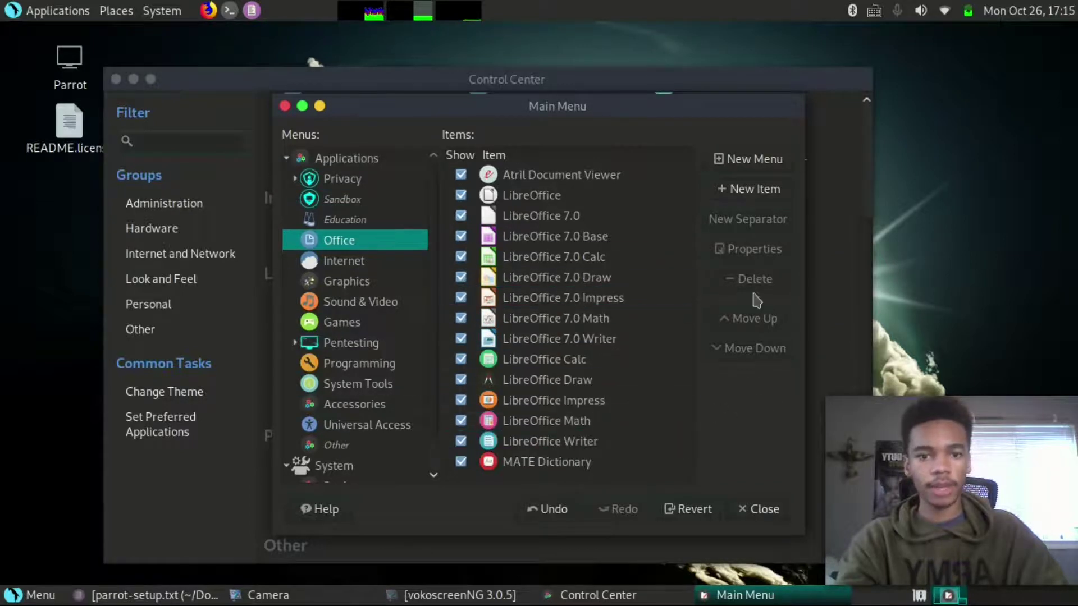
Start a new Office menu item of type Application named MATE-Calculator with the command mate-calculator
{"action": "left_click", "coordinate": [737, 194]}
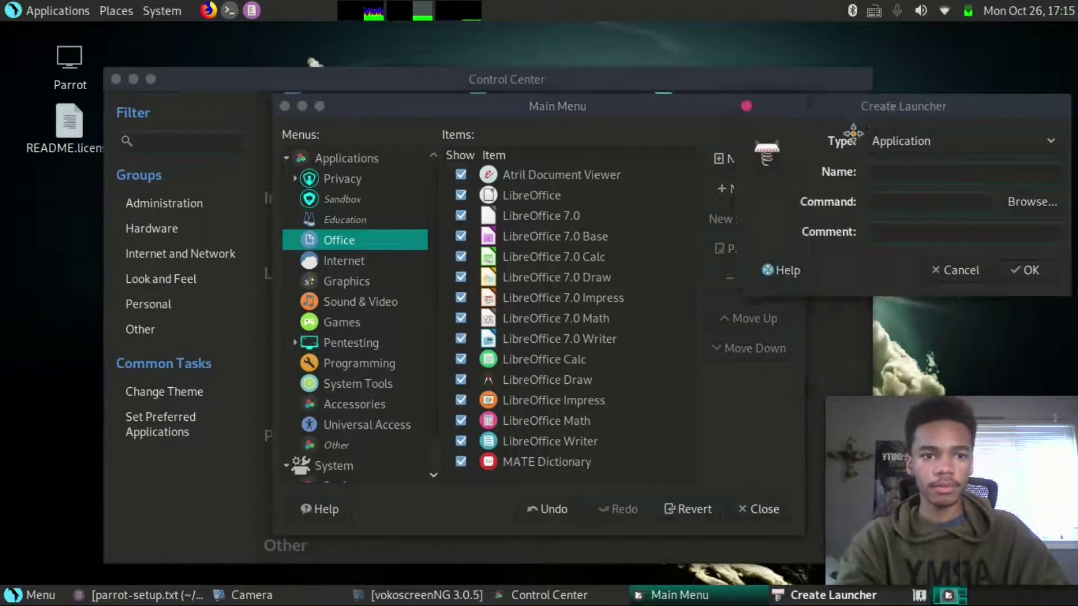
{"action": "left_click", "coordinate": [869, 238]}
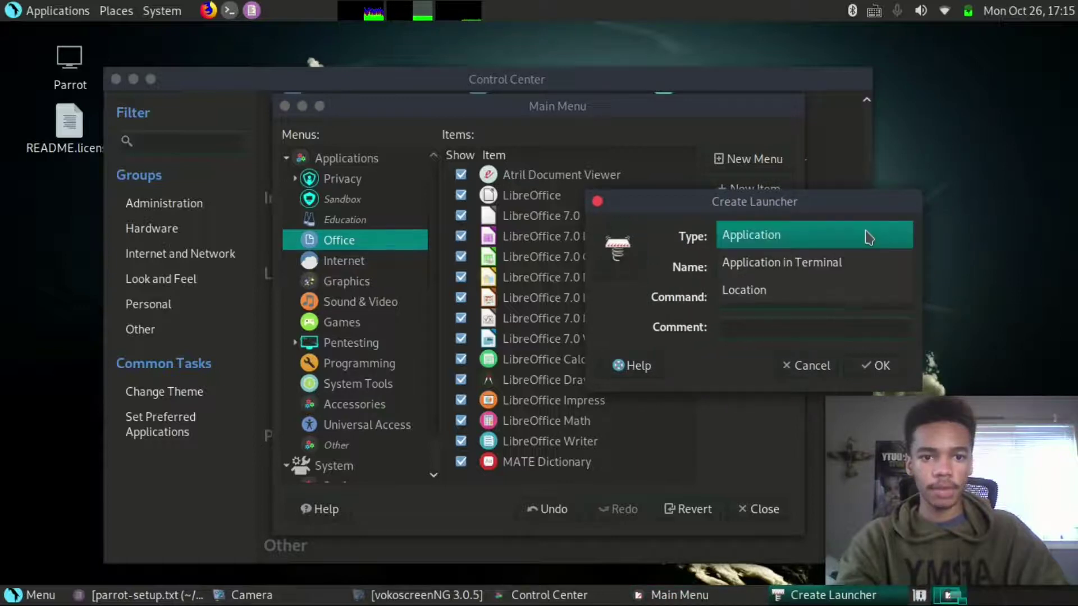
{"action": "left_click", "coordinate": [686, 236]}
{"action": "left_click", "coordinate": [754, 270]}
{"action": "type", "text": "MAT"}
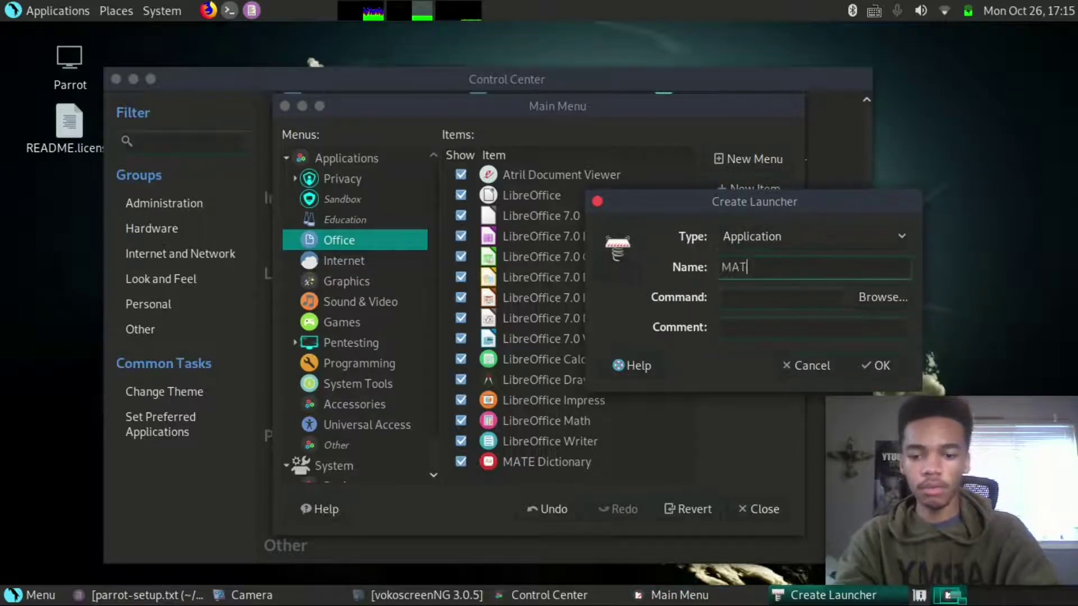
{"action": "type", "text": "E-"}
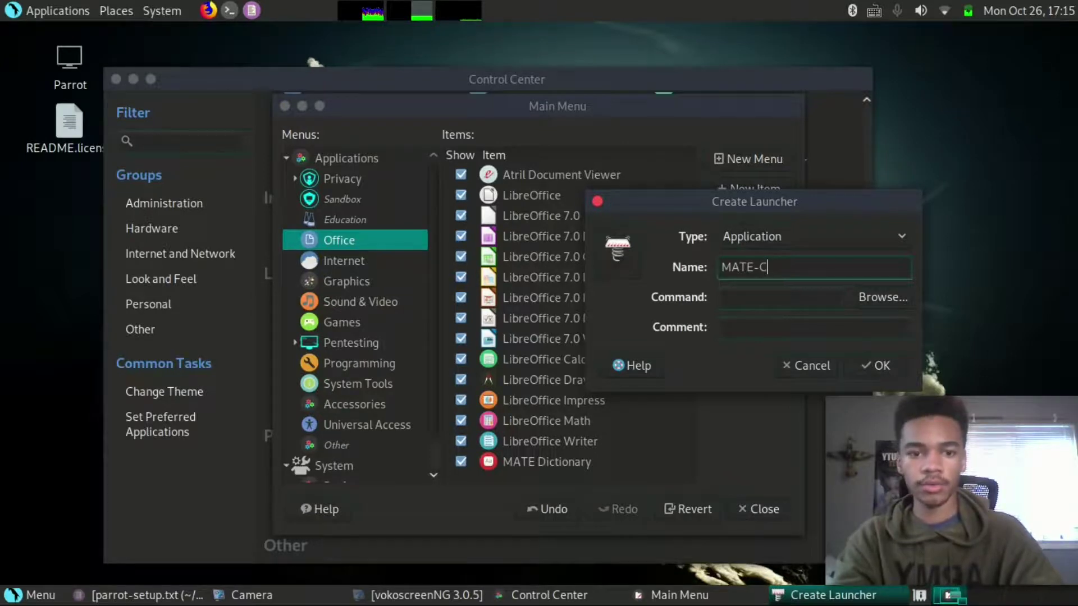
{"action": "type", "text": "Calculator"}
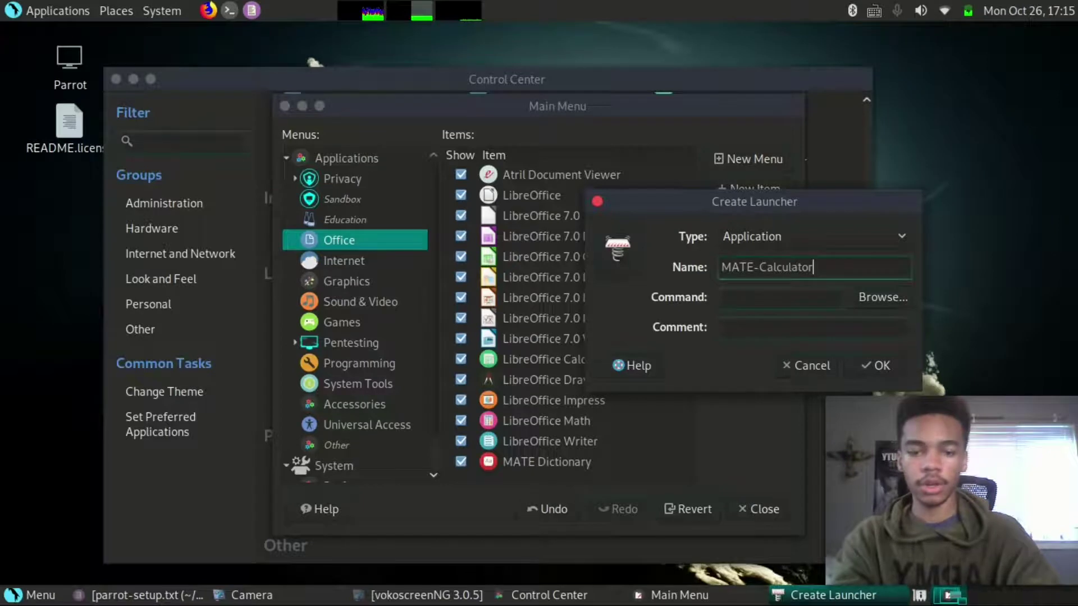
{"action": "left_click", "coordinate": [797, 295]}
{"action": "type", "text": "mate-calculator"}
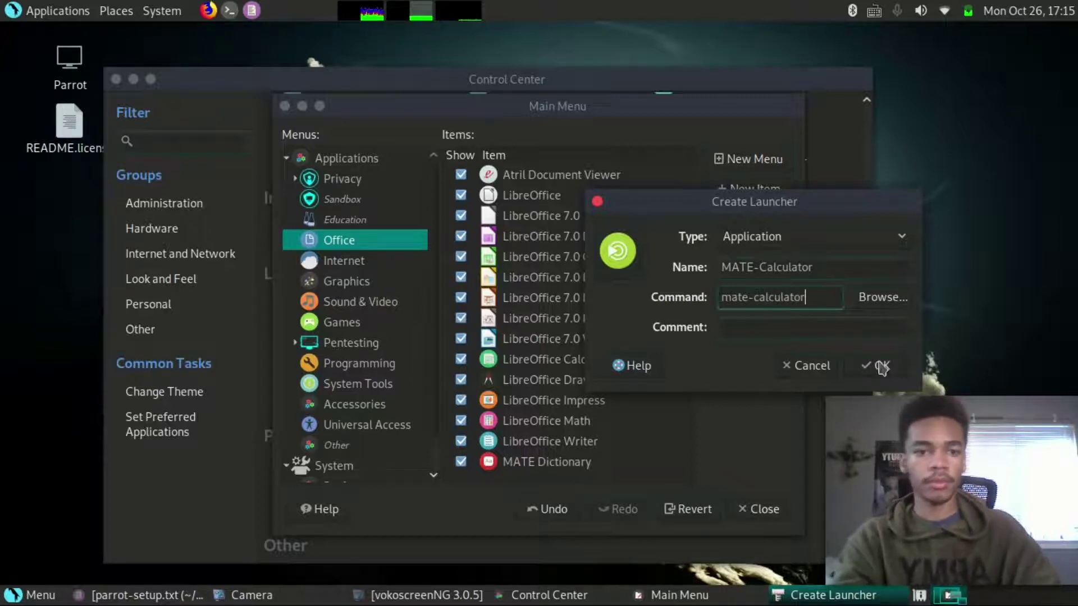
{"action": "left_click", "coordinate": [767, 327]}
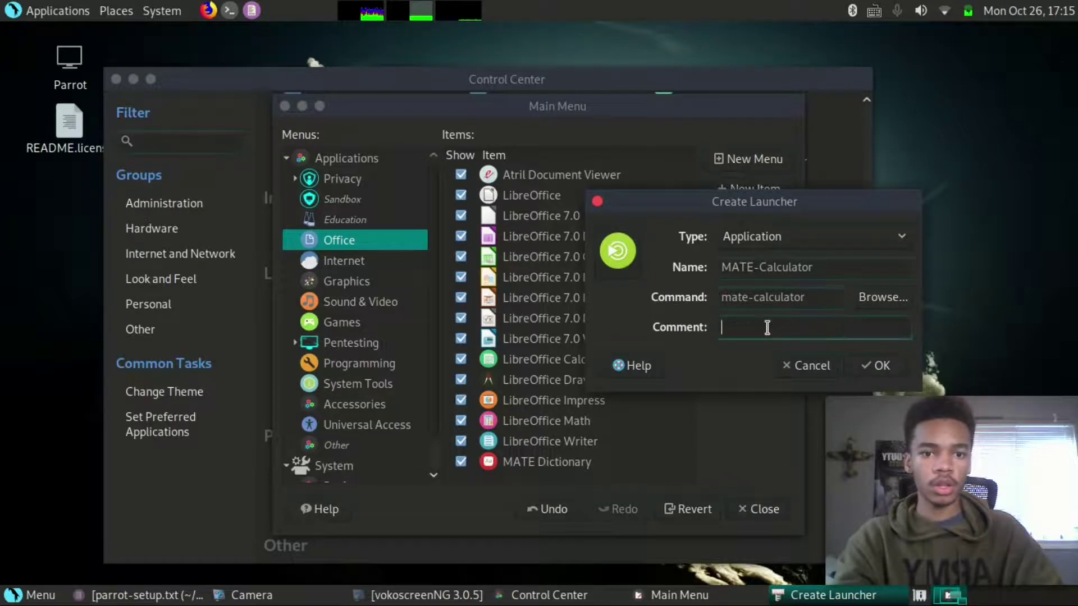
{"action": "left_click", "coordinate": [882, 299]}
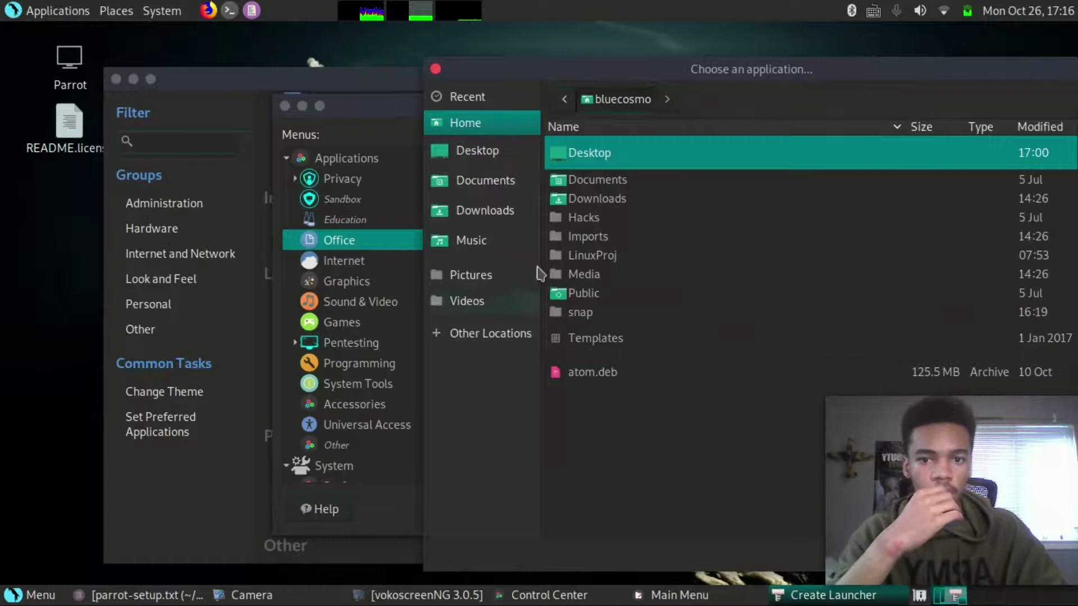
{"action": "left_click", "coordinate": [435, 69]}
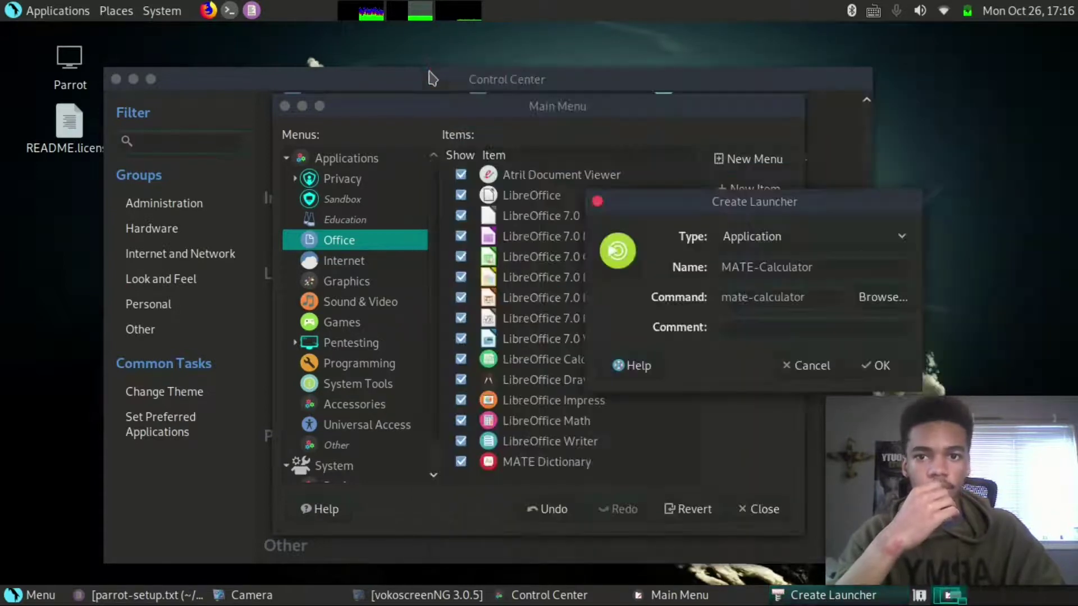
Find the accessories-calculator.svg icon by searching for "cal", assign it to the launcher and create the item
{"action": "left_click", "coordinate": [618, 256]}
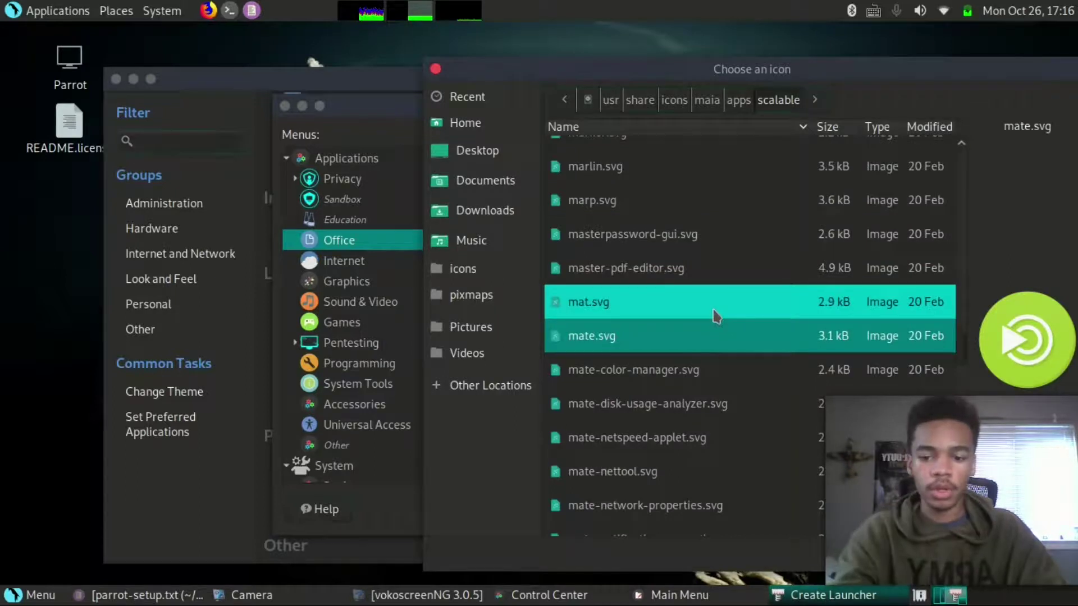
{"action": "type", "text": "c"}
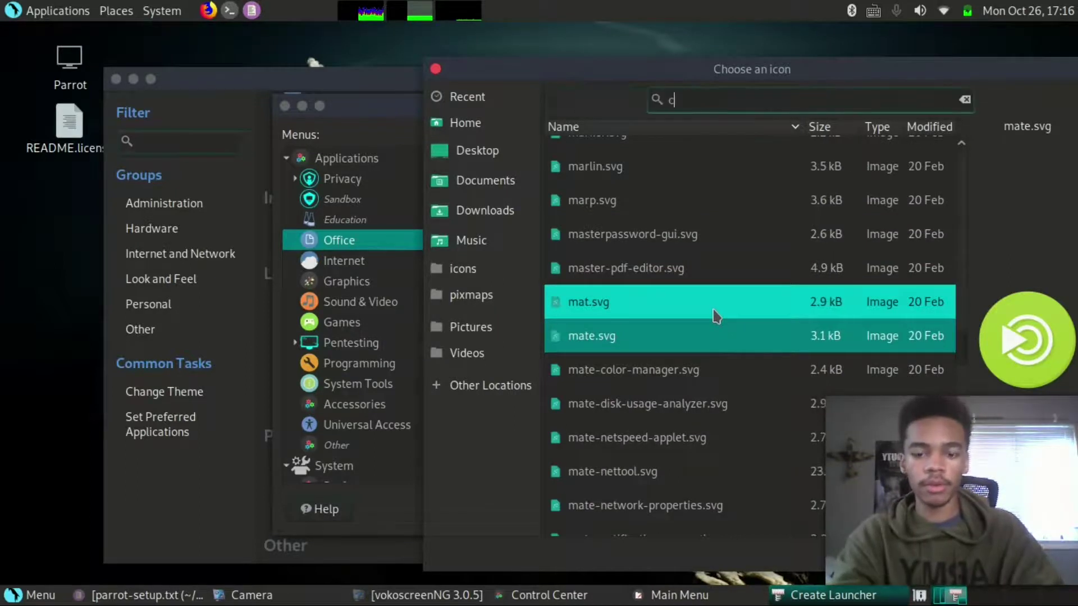
{"action": "type", "text": "al"}
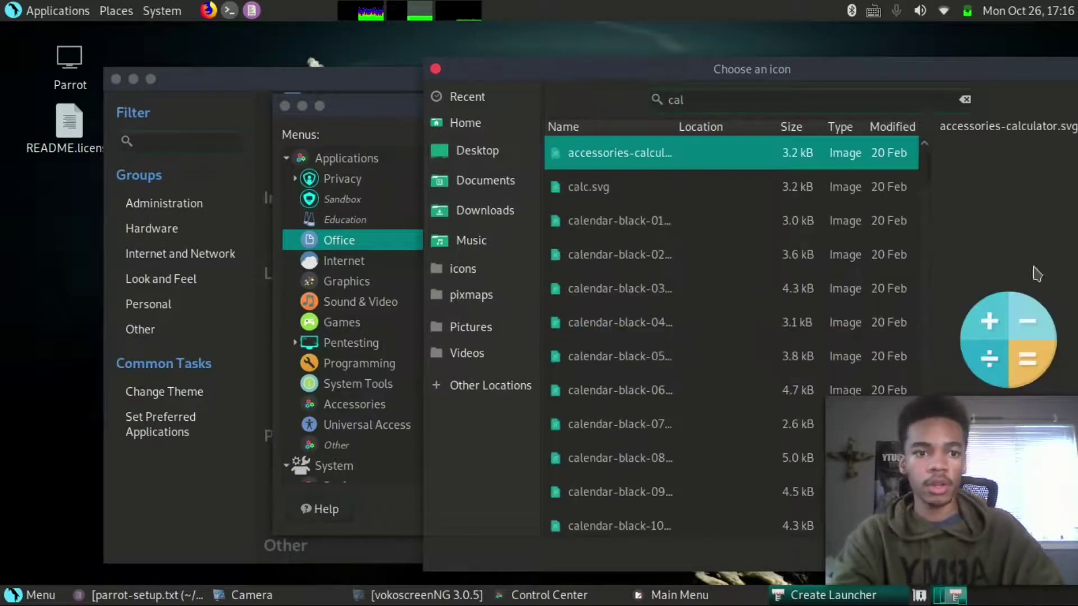
{"action": "double_click", "coordinate": [614, 147]}
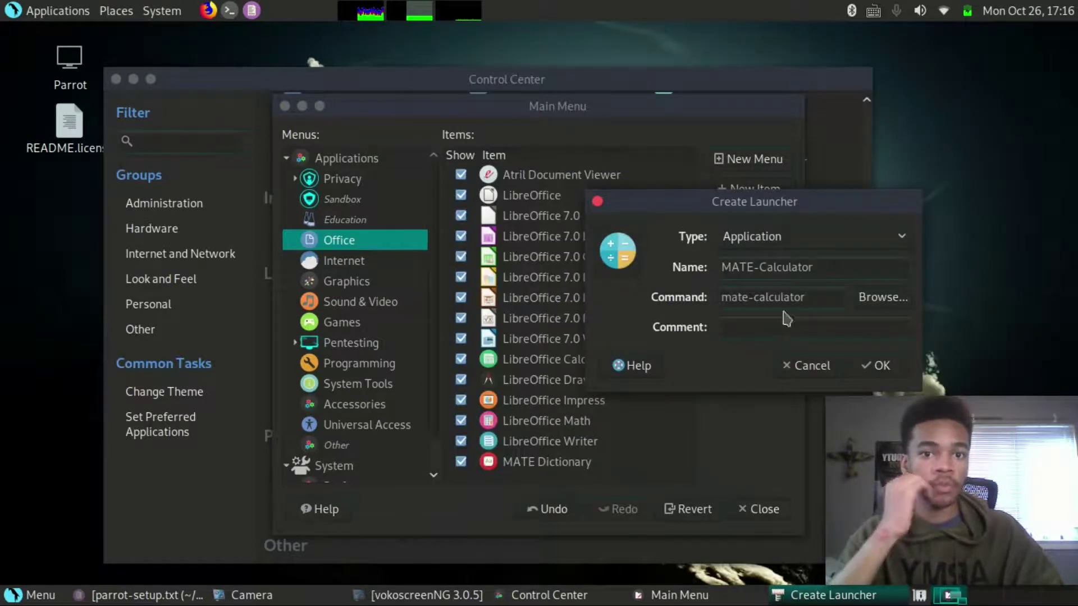
{"action": "left_click", "coordinate": [879, 368]}
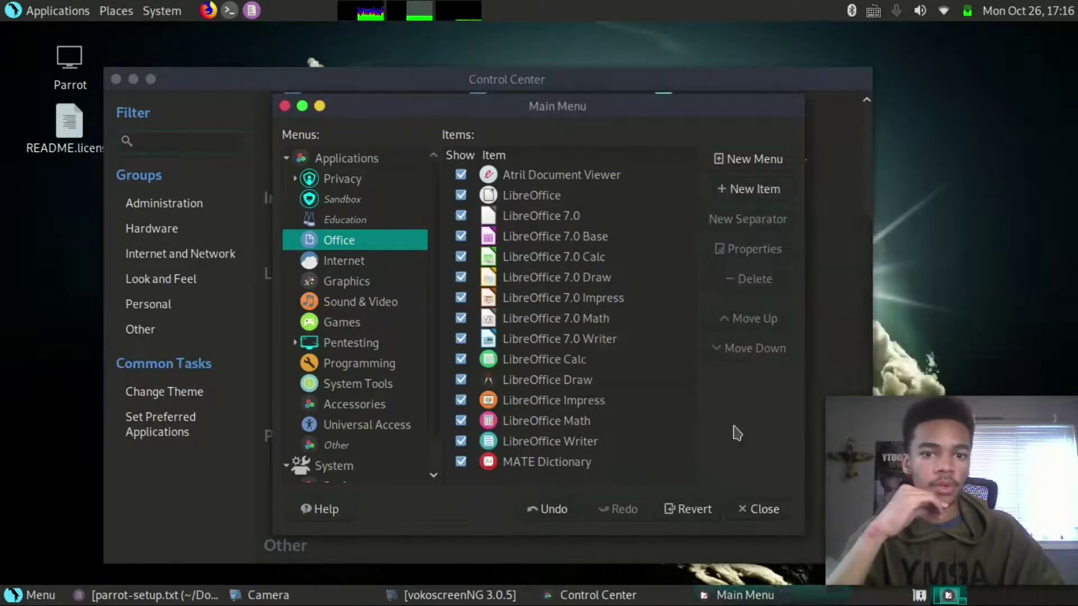
Check the end of the Office item list for the new launcher and view the Internet menu's items
{"action": "left_click", "coordinate": [613, 441]}
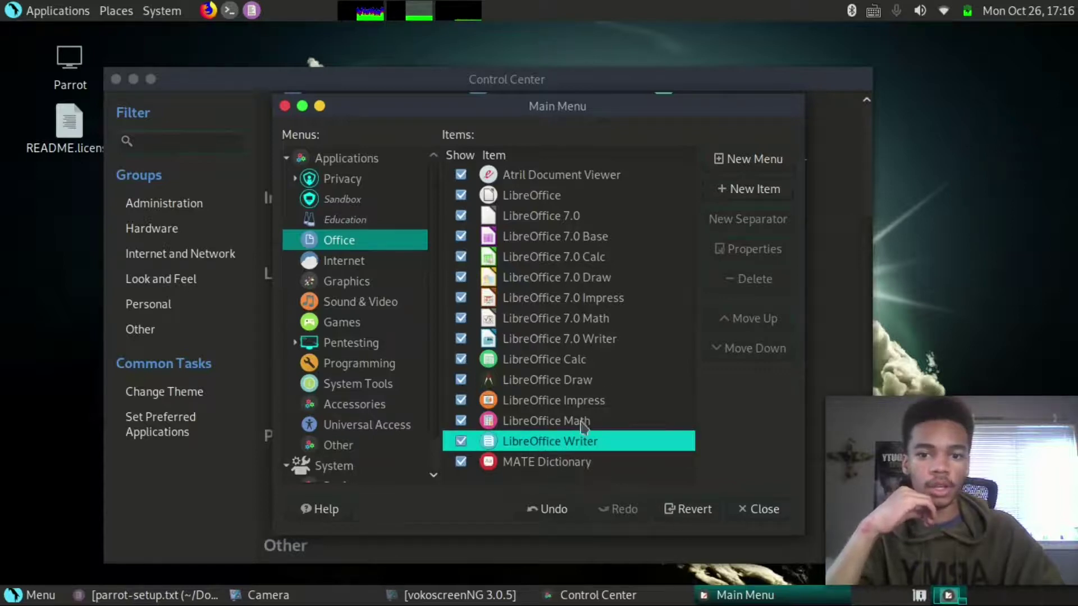
{"action": "scroll", "coordinate": [572, 404], "scroll_direction": "down", "scroll_amount": 2}
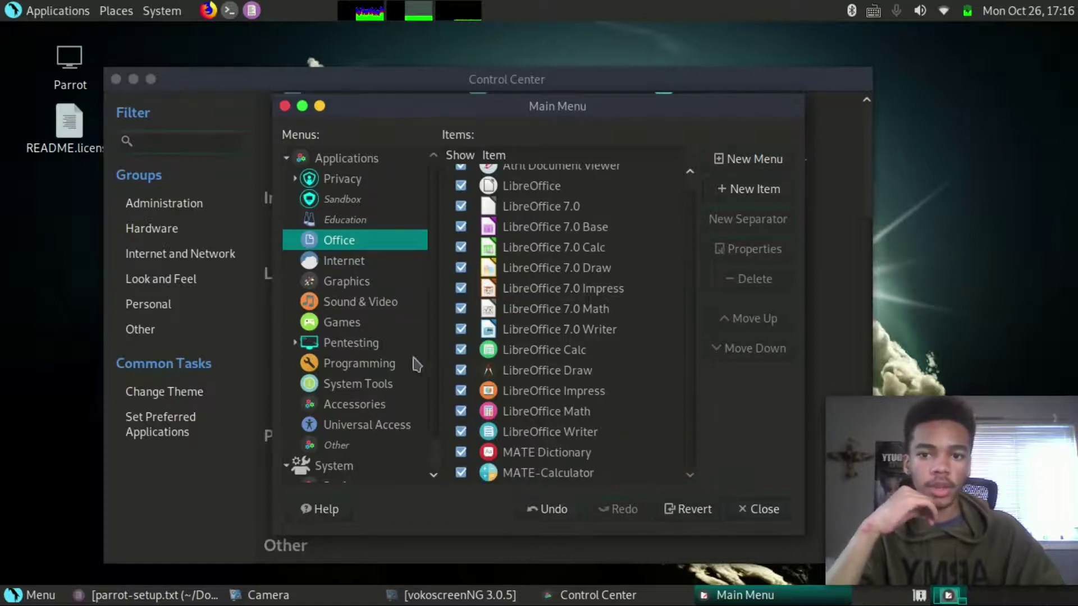
{"action": "left_click", "coordinate": [364, 263]}
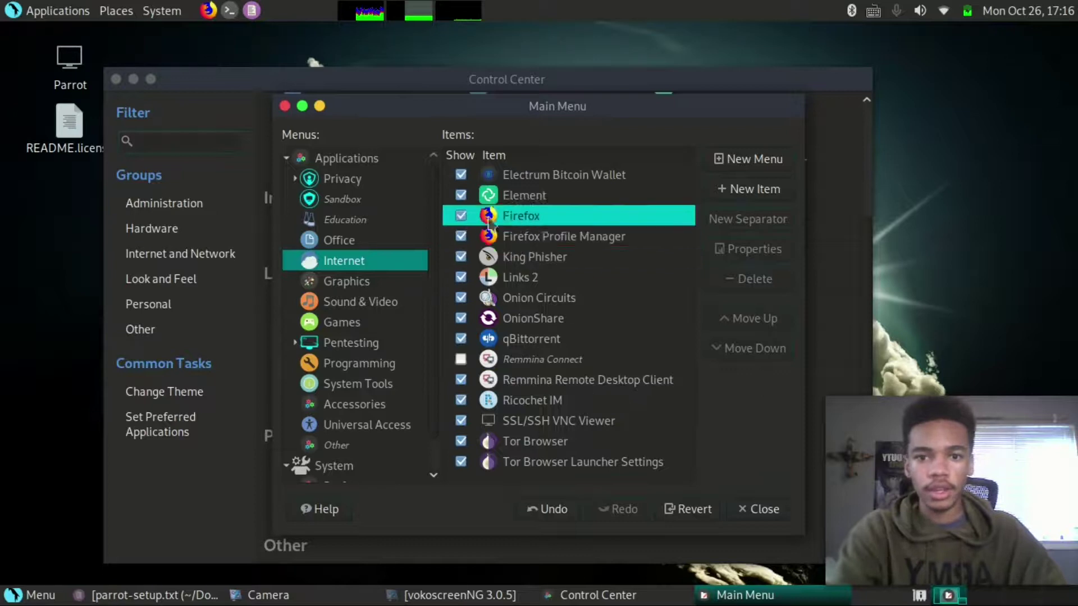
Hide Electrum Bitcoin Wallet, Element, Links 2 and Ricochet IM from the Internet menu
{"action": "left_click", "coordinate": [461, 174]}
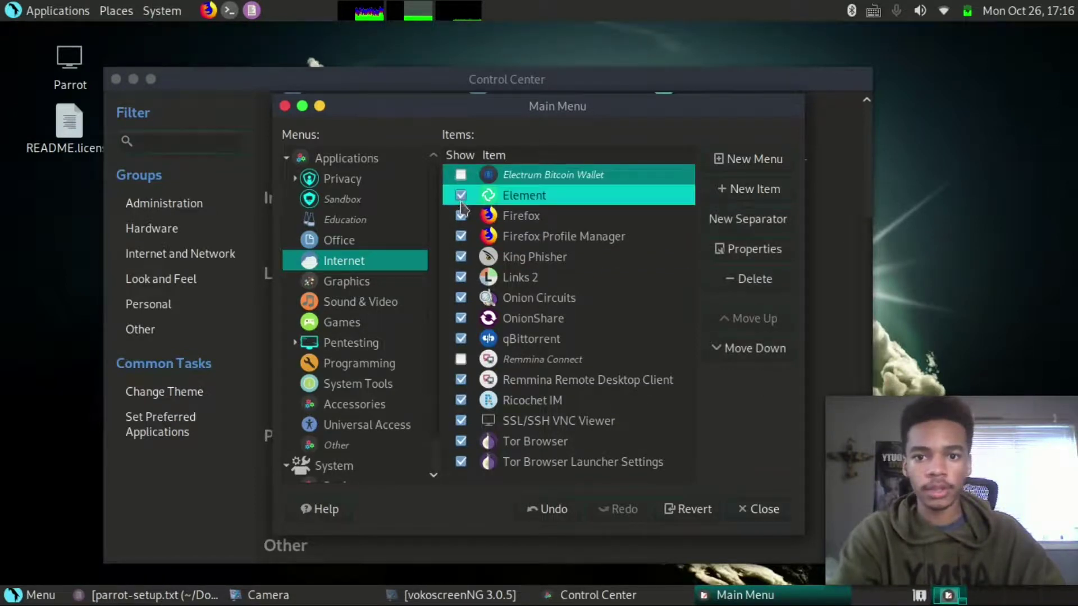
{"action": "left_click", "coordinate": [461, 195]}
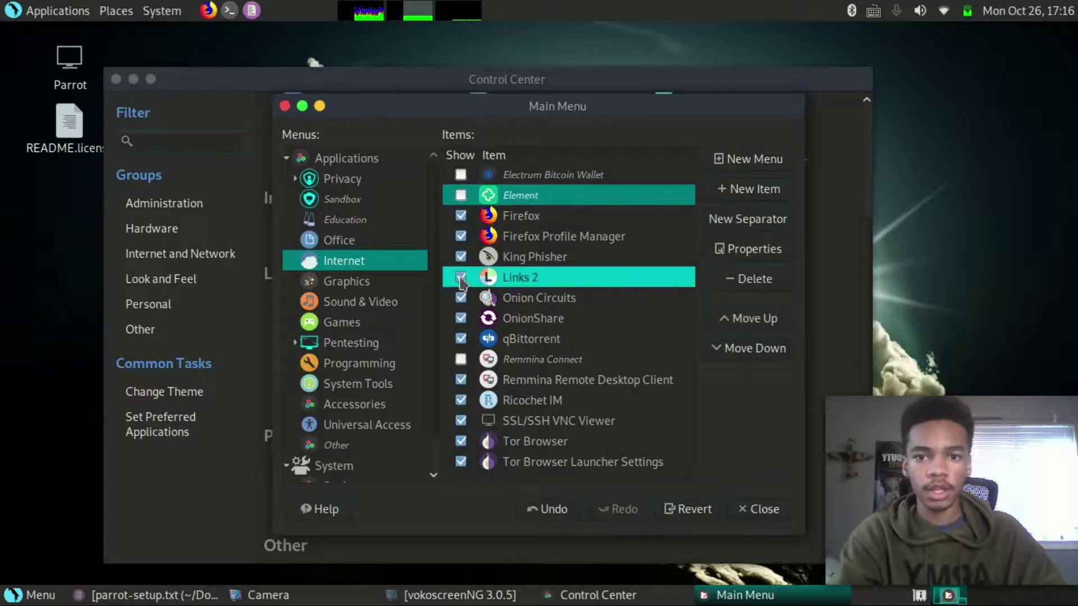
{"action": "left_click", "coordinate": [461, 279]}
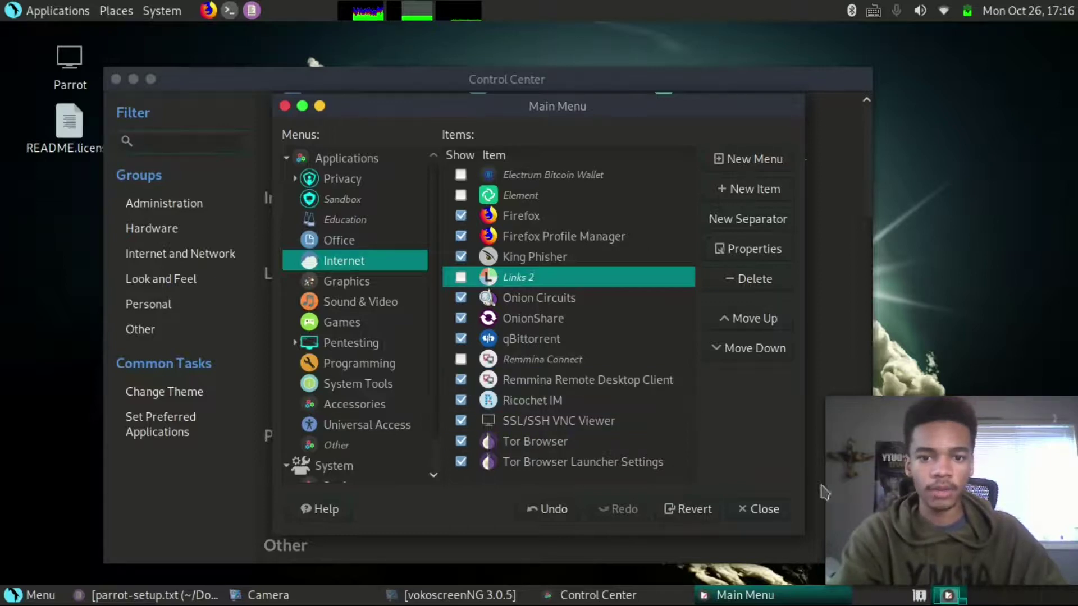
{"action": "left_click", "coordinate": [461, 401]}
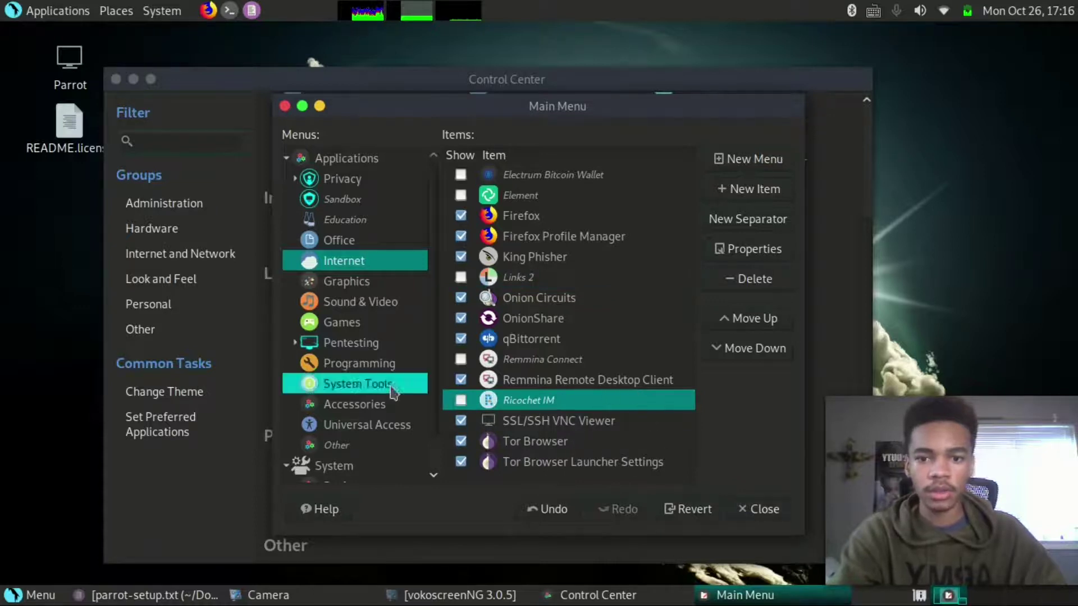
Review the Graphics, Sound & Video and Games items, and hide the Games category from the Applications menu
{"action": "left_click", "coordinate": [364, 284]}
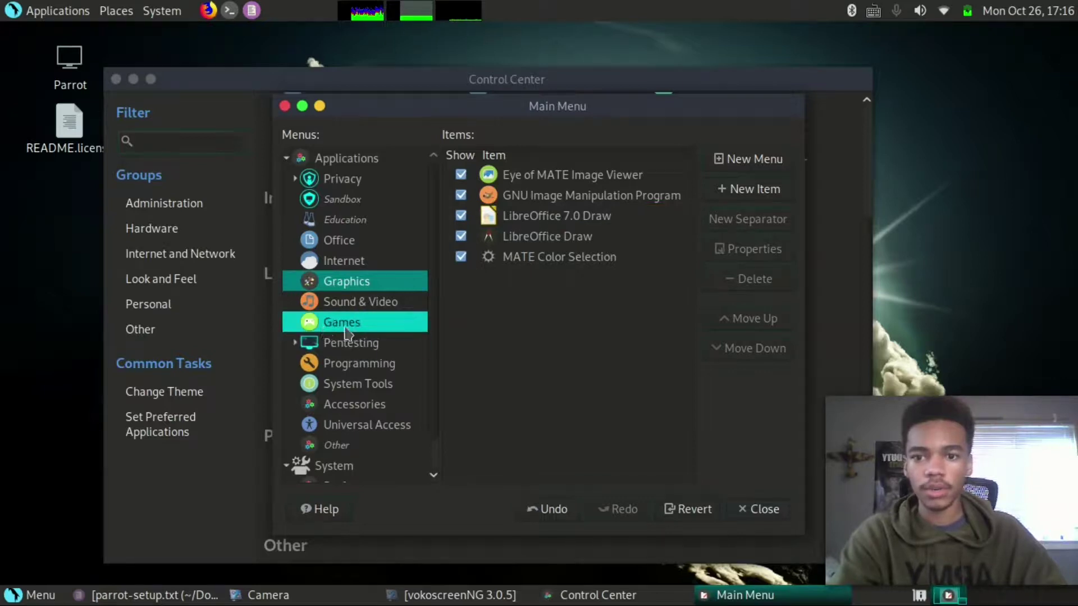
{"action": "left_click", "coordinate": [349, 309]}
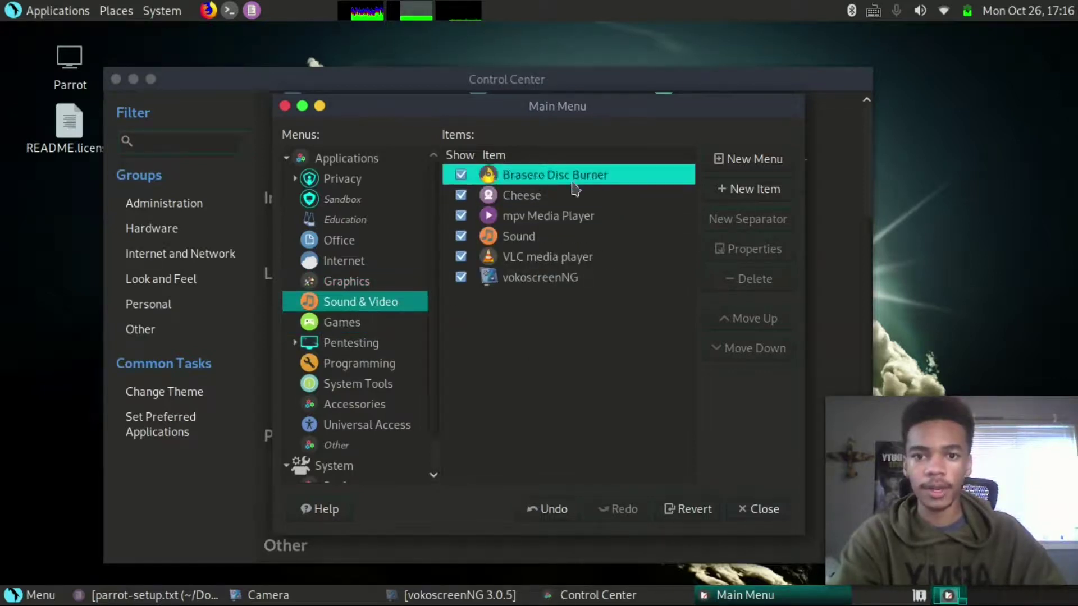
{"action": "left_click", "coordinate": [387, 322]}
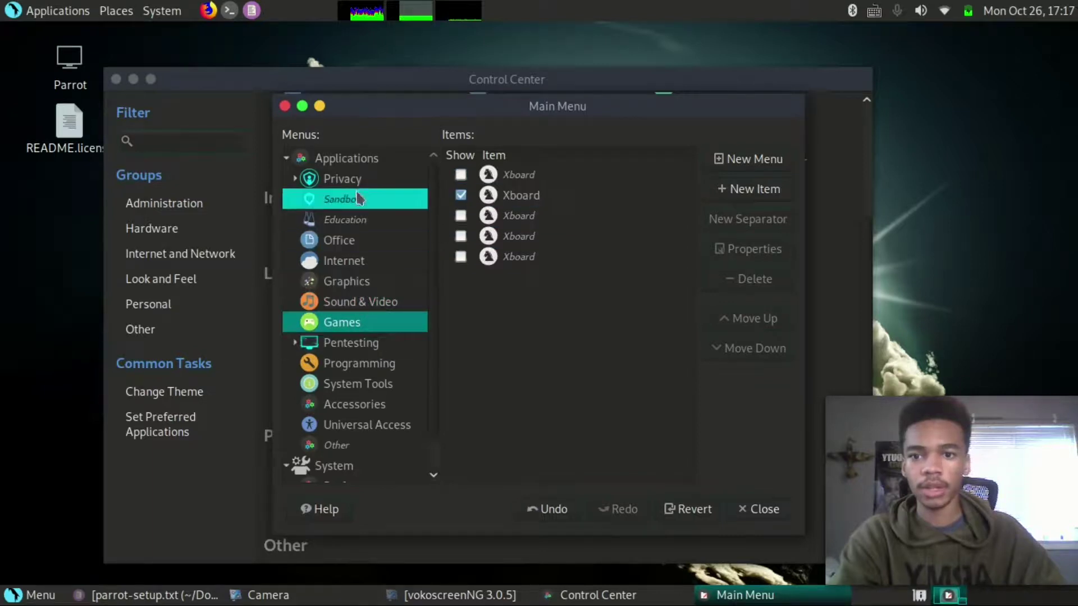
{"action": "left_click", "coordinate": [352, 159]}
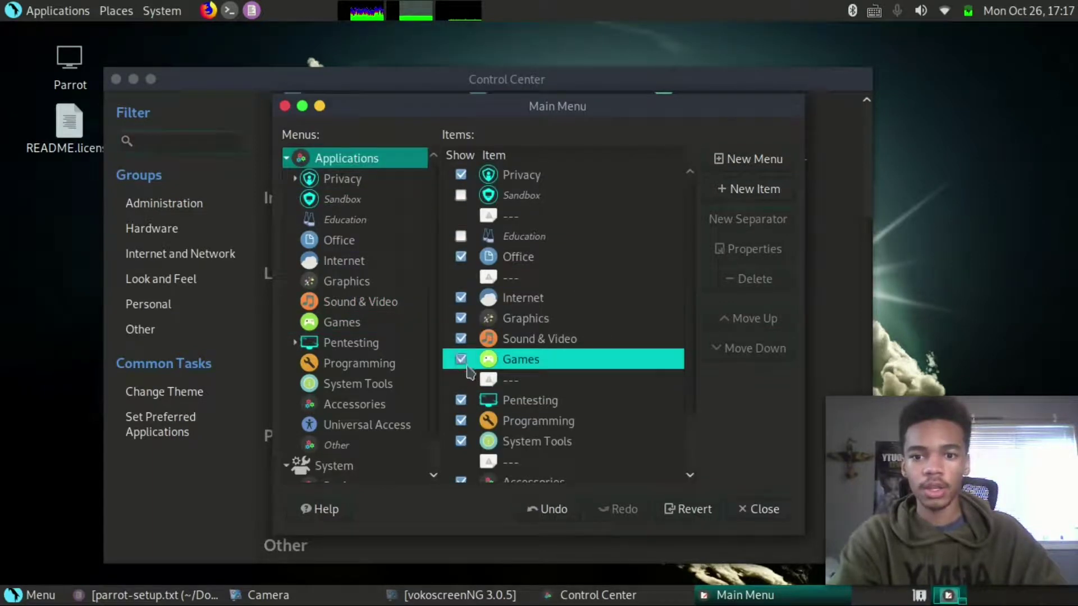
{"action": "left_click", "coordinate": [461, 360]}
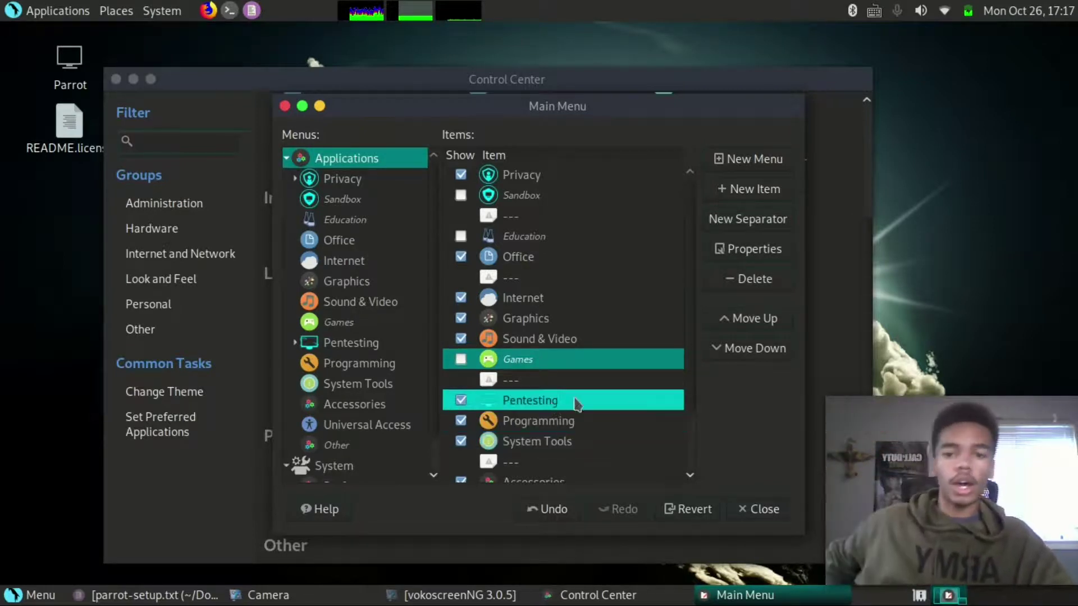
View the Pentesting items, and hide CHIRP, Geany and DBeaver Community from the Programming menu
{"action": "left_click", "coordinate": [352, 343]}
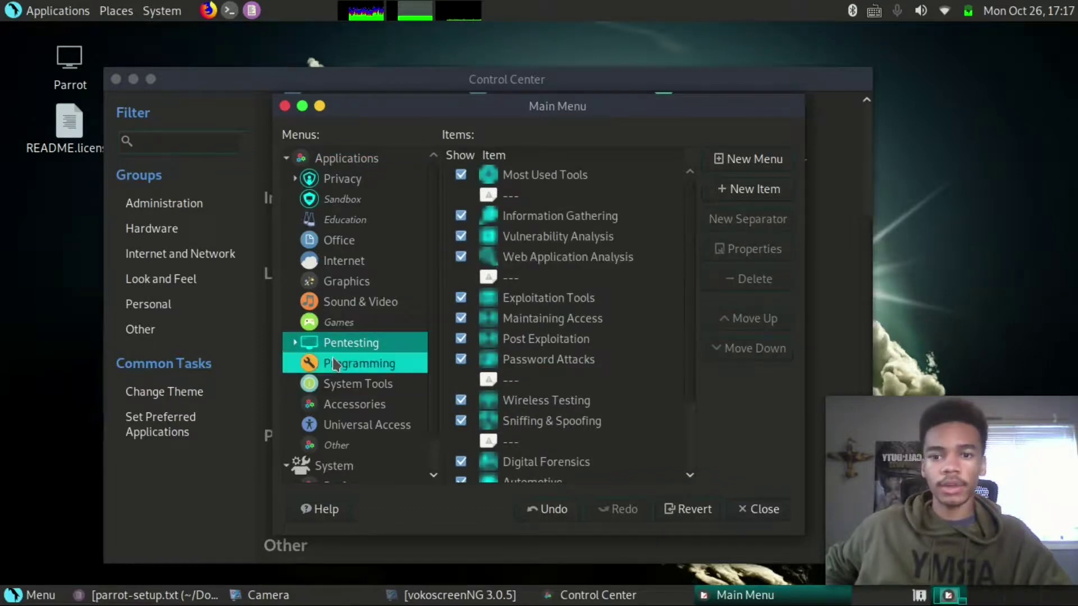
{"action": "left_click", "coordinate": [360, 364]}
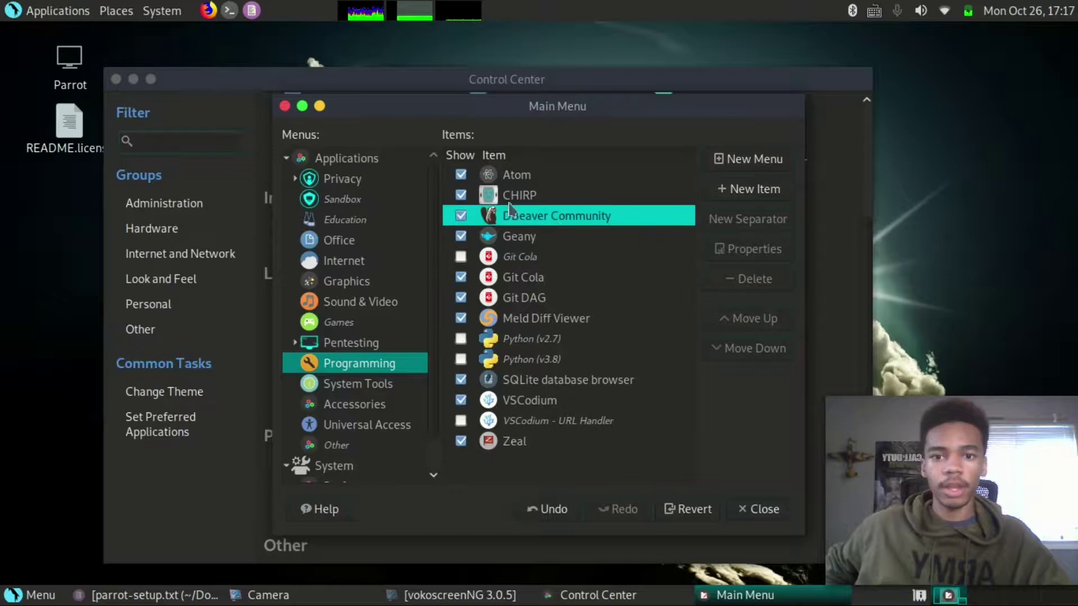
{"action": "left_click", "coordinate": [462, 195]}
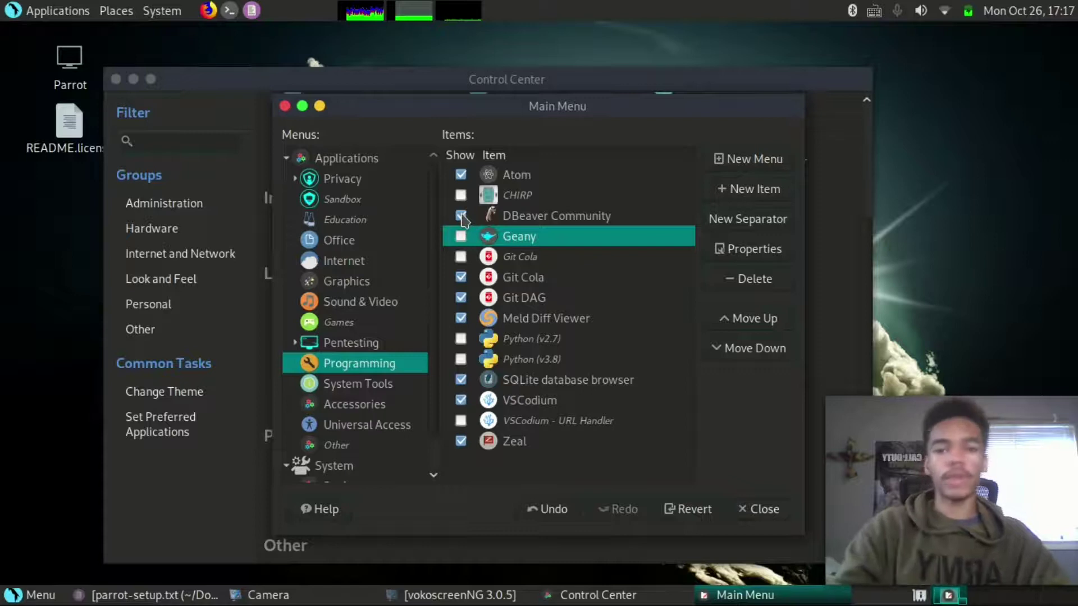
{"action": "left_click", "coordinate": [471, 222]}
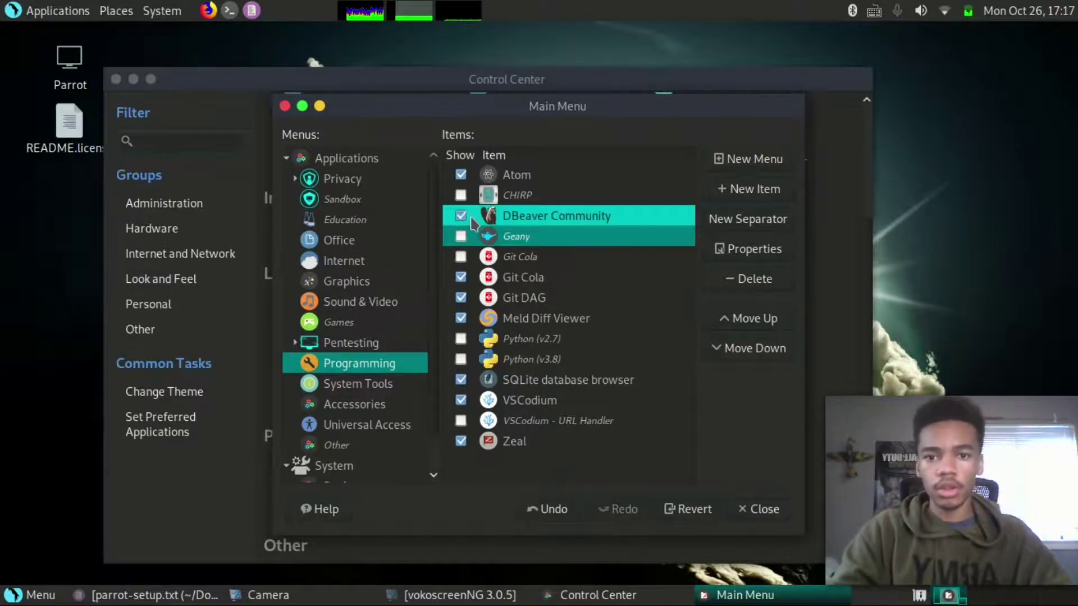
{"action": "left_click", "coordinate": [464, 216]}
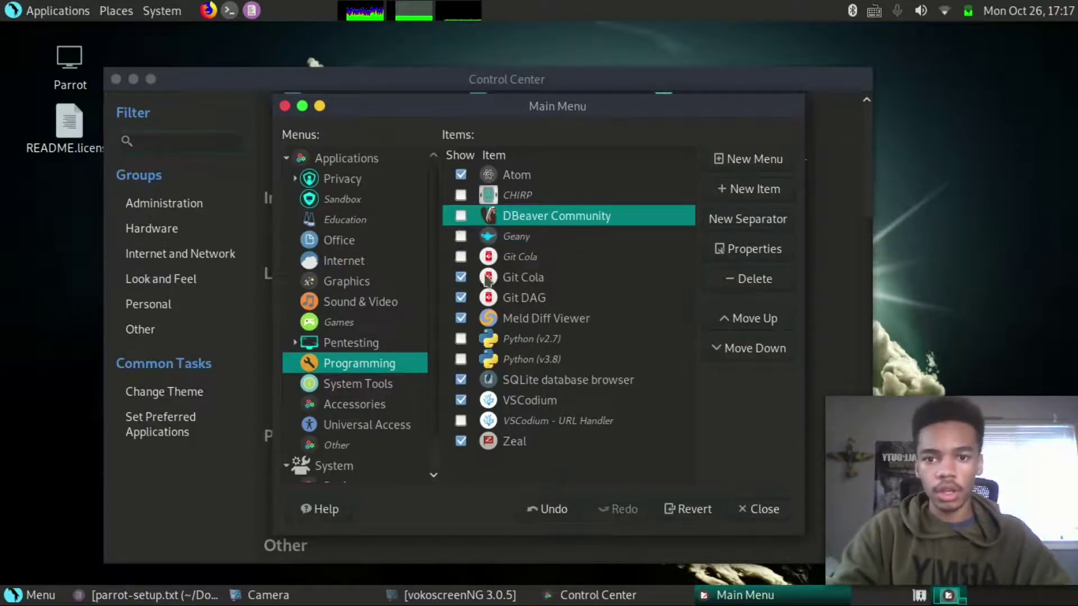
Close the Git Cola launcher's properties without editing and hide Zeal and VSCodium from the Programming menu
{"action": "double_click", "coordinate": [460, 281]}
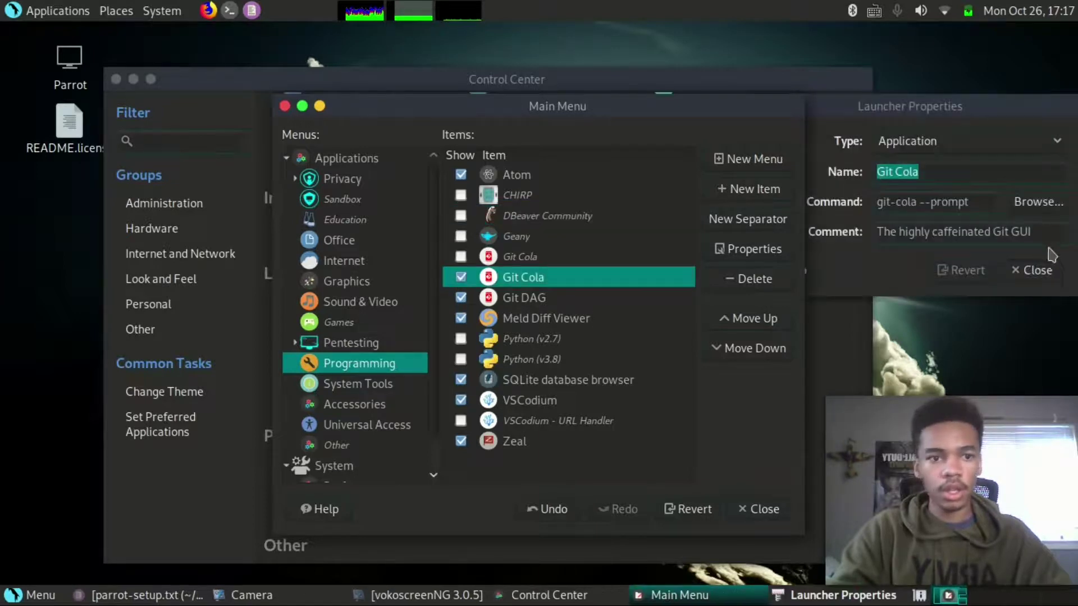
{"action": "left_click", "coordinate": [1039, 270]}
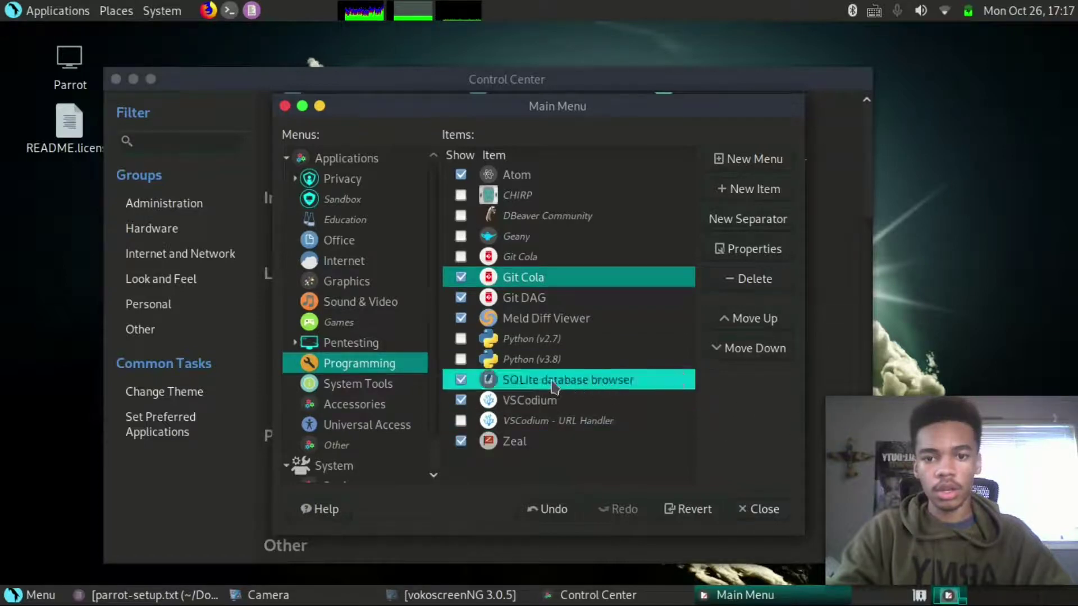
{"action": "left_click", "coordinate": [461, 442]}
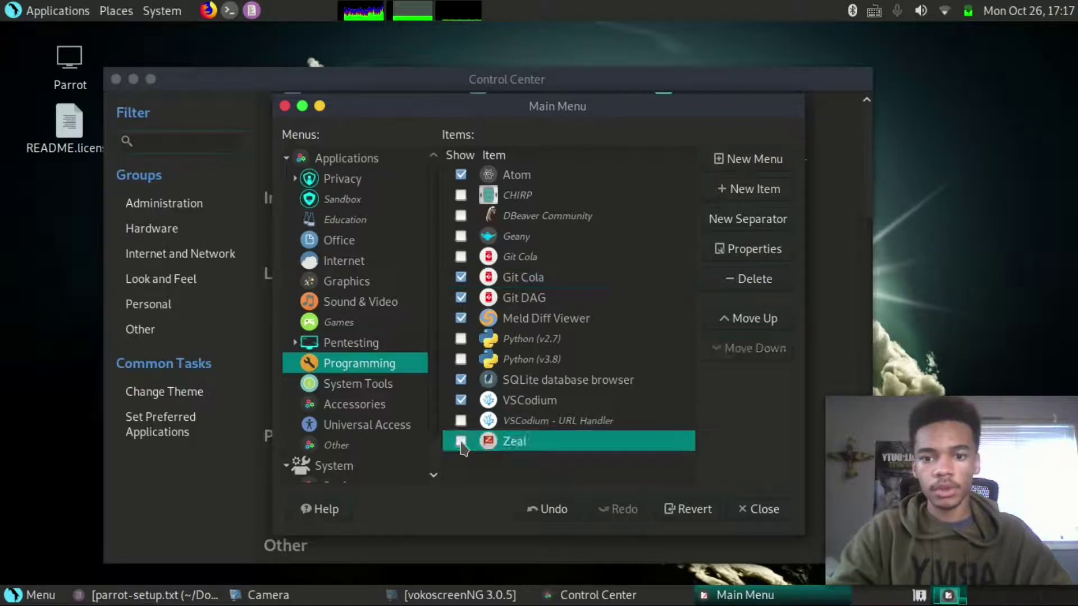
{"action": "left_click", "coordinate": [461, 400]}
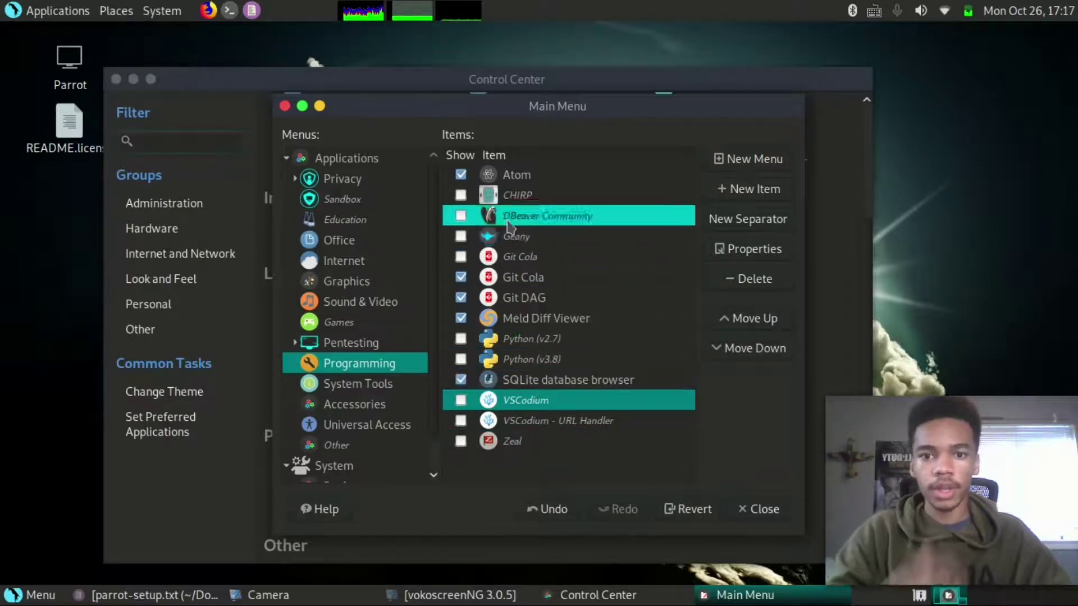
In the Programming menu, show Python (v3.8) and Python (v2.7) and hide Meld Diff Viewer, Git Cola and Git DAG
{"action": "left_click", "coordinate": [460, 359]}
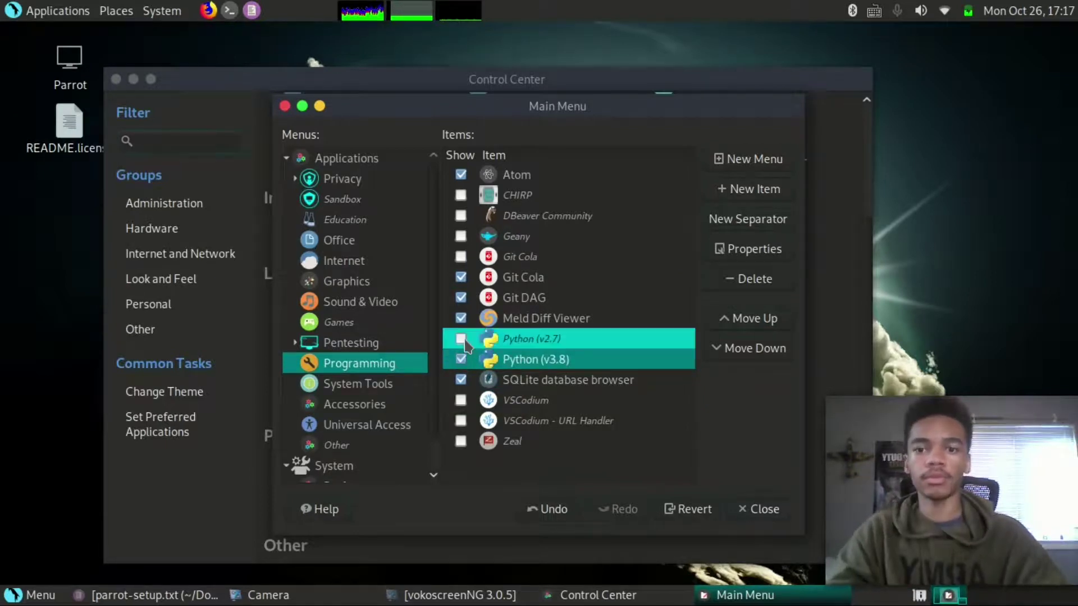
{"action": "left_click", "coordinate": [461, 338]}
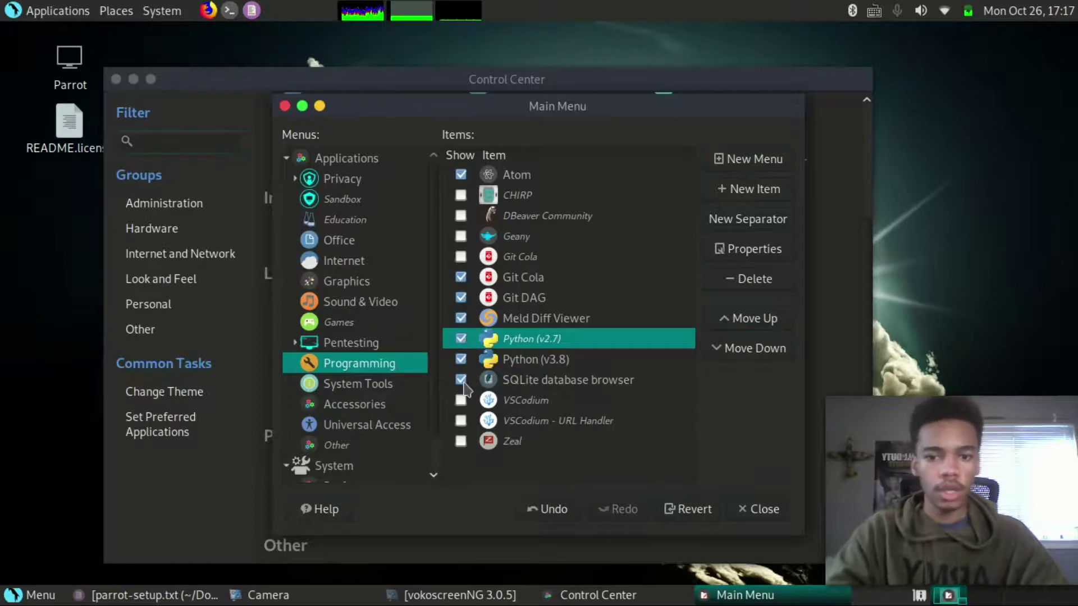
{"action": "left_click", "coordinate": [466, 346]}
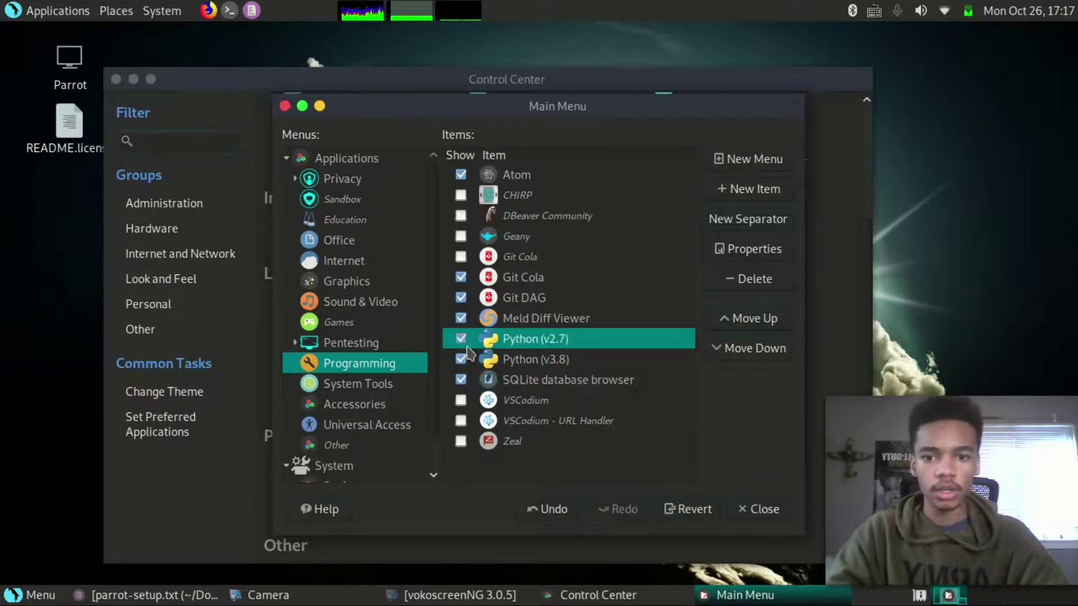
{"action": "left_click", "coordinate": [461, 319]}
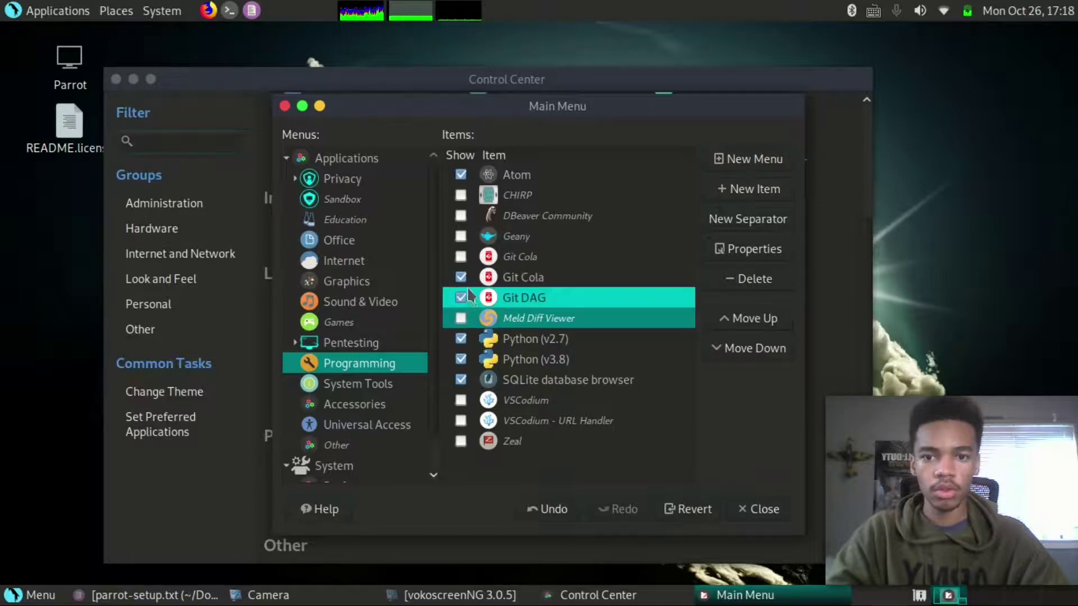
{"action": "left_click", "coordinate": [462, 277]}
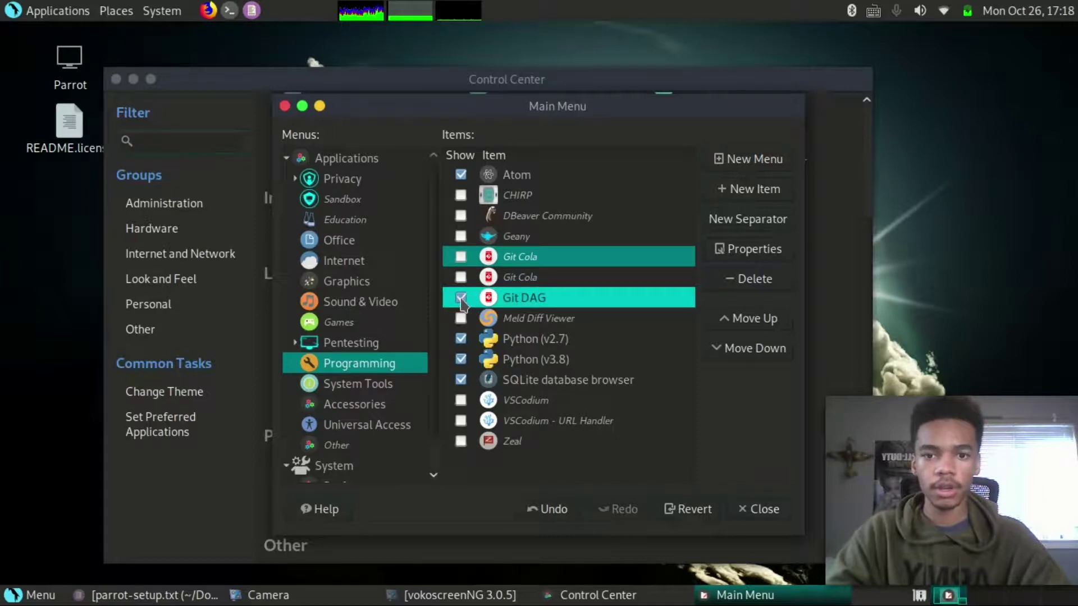
{"action": "left_click", "coordinate": [461, 298]}
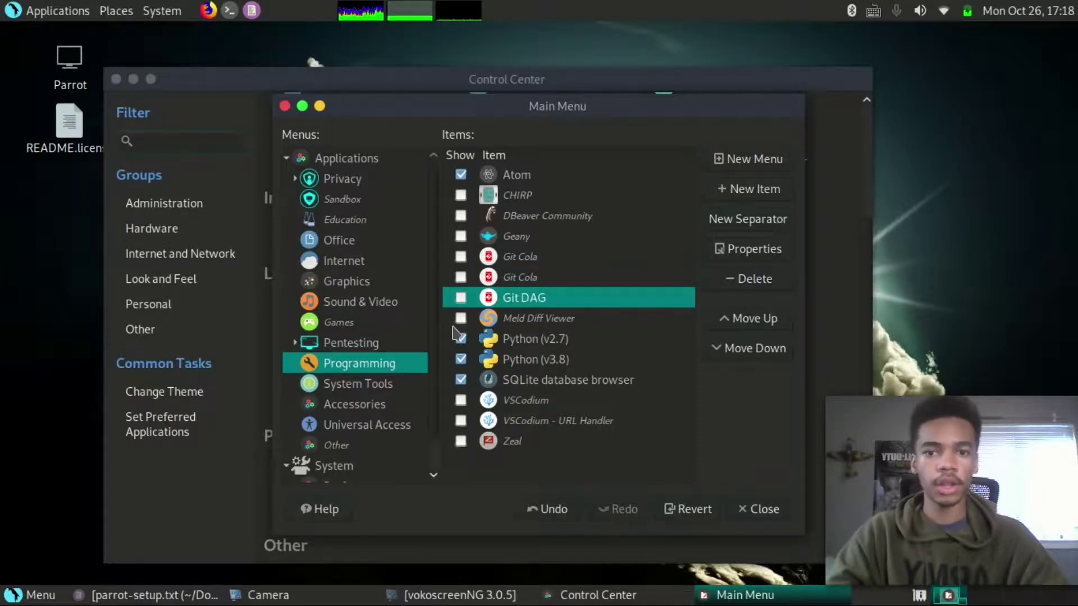
Look through the full list of items in the System Tools menu
{"action": "left_click", "coordinate": [359, 386]}
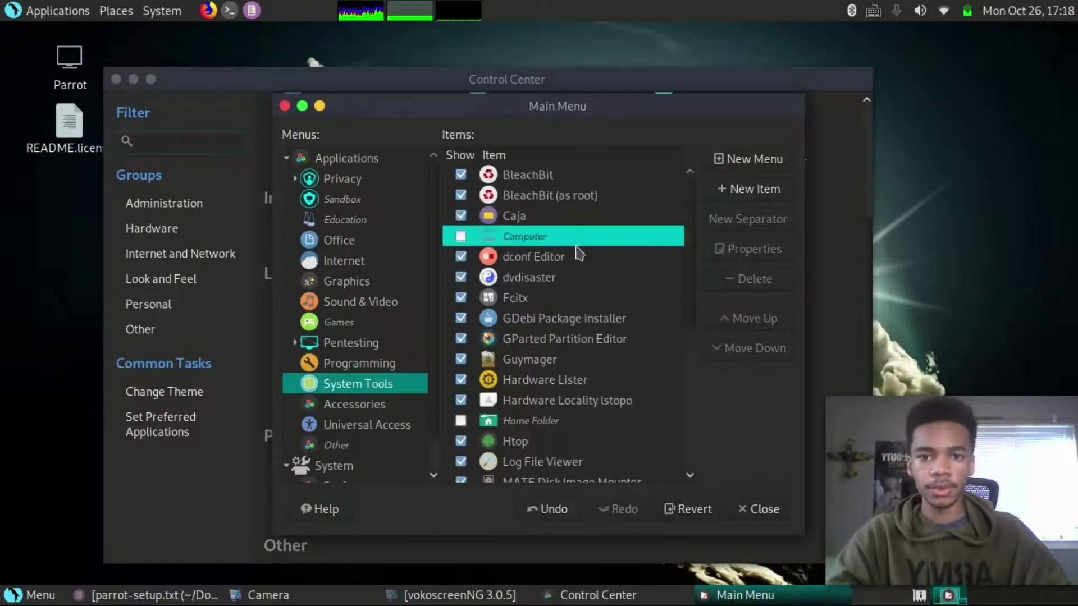
{"action": "scroll", "coordinate": [581, 252], "scroll_direction": "down", "scroll_amount": 4}
{"action": "scroll", "coordinate": [573, 244], "scroll_direction": "up", "scroll_amount": 3}
{"action": "scroll", "coordinate": [571, 247], "scroll_direction": "down", "scroll_amount": 4}
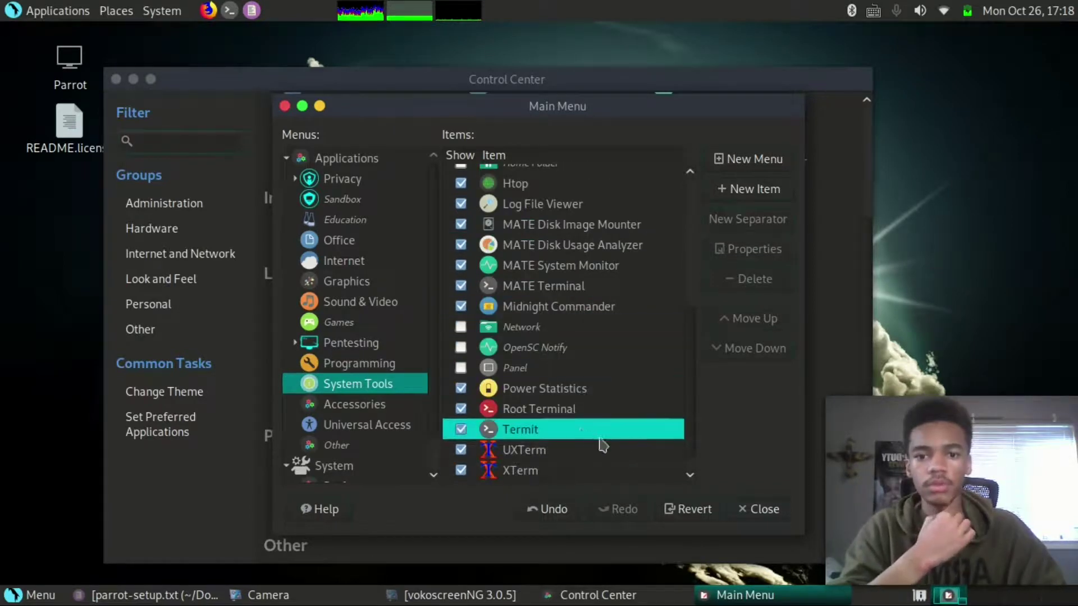
{"action": "scroll", "coordinate": [496, 455], "scroll_direction": "up", "scroll_amount": 5}
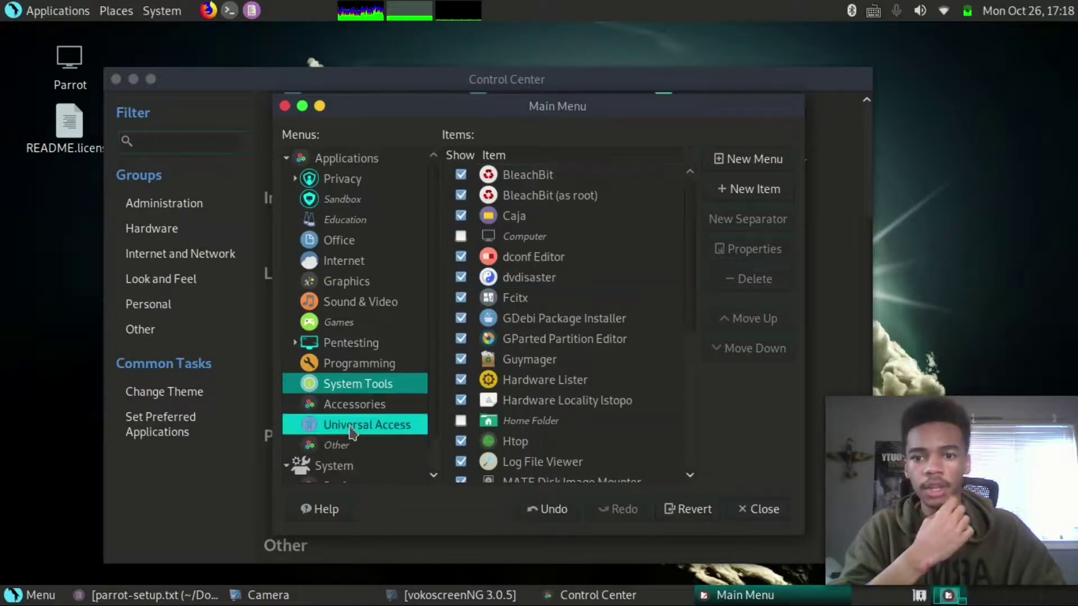
Find Vim among the Accessories menu items and display its launcher properties
{"action": "left_click", "coordinate": [354, 406]}
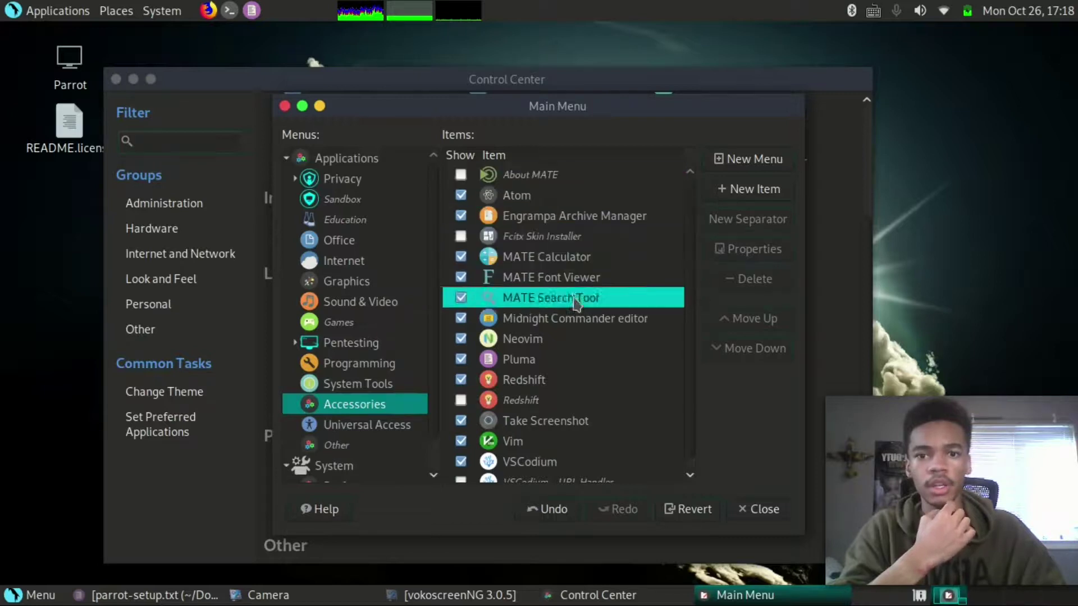
{"action": "scroll", "coordinate": [603, 421], "scroll_direction": "down", "scroll_amount": 1}
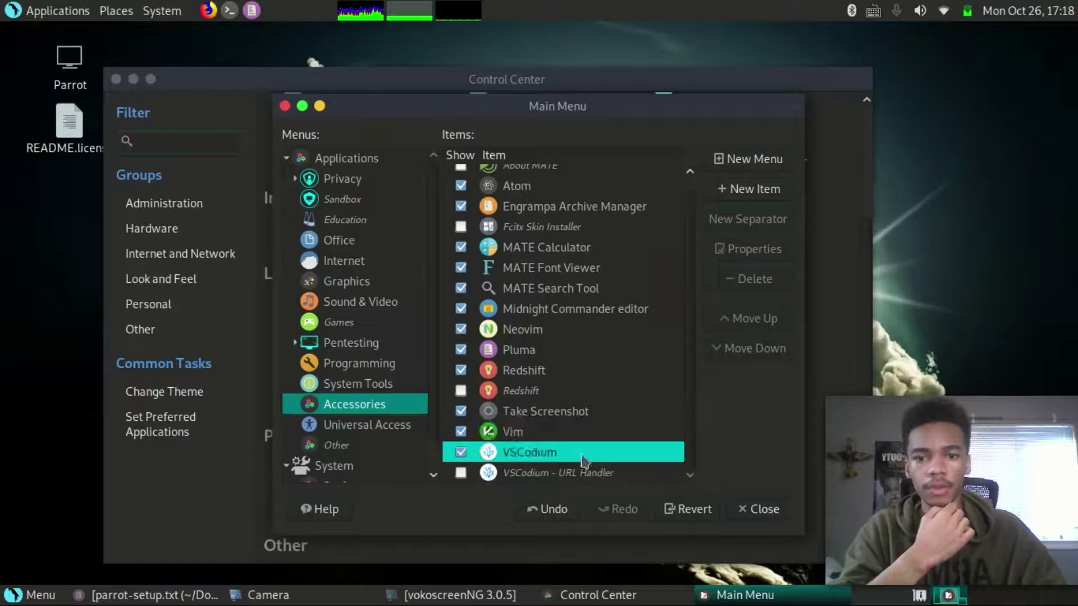
{"action": "right_click", "coordinate": [505, 437]}
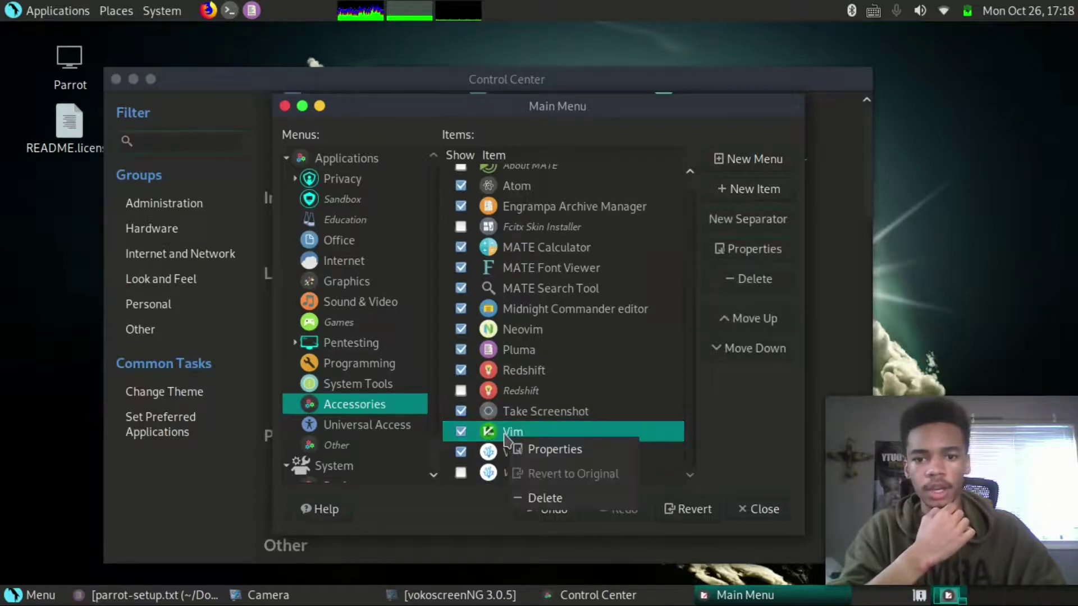
{"action": "left_click", "coordinate": [545, 449]}
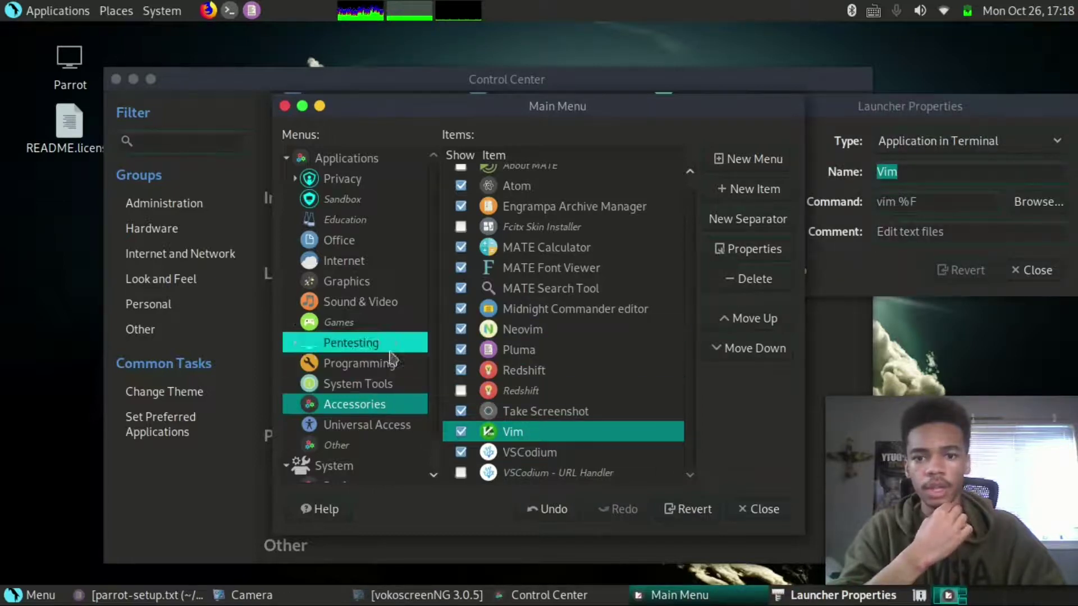
In the Programming menu, start a new launcher of type Application in Terminal and name it Vim
{"action": "left_click", "coordinate": [360, 363]}
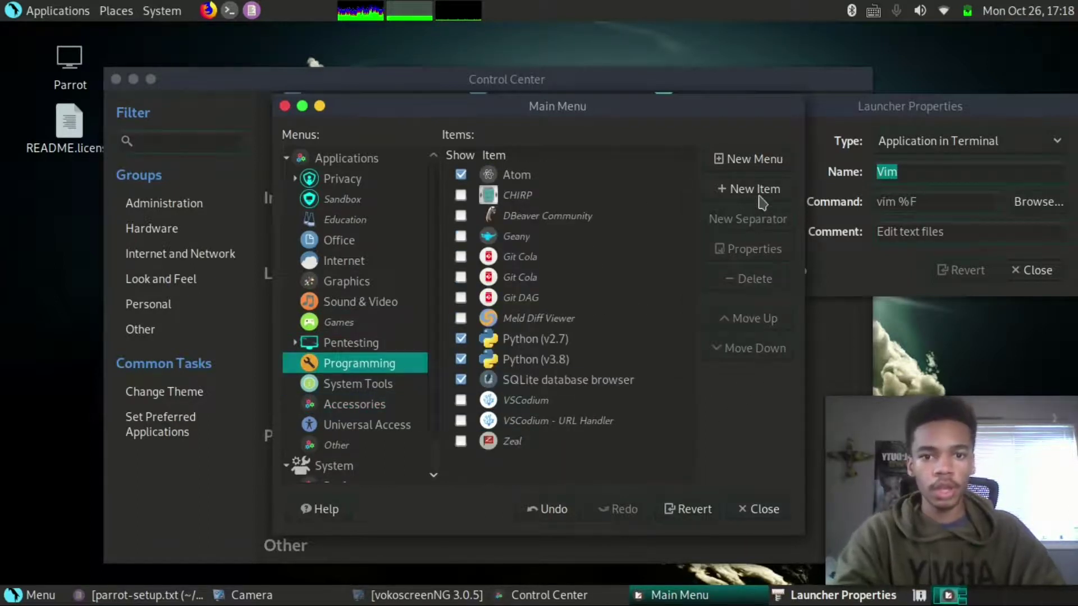
{"action": "left_click_drag", "start_coordinate": [874, 106], "coordinate": [785, 288]}
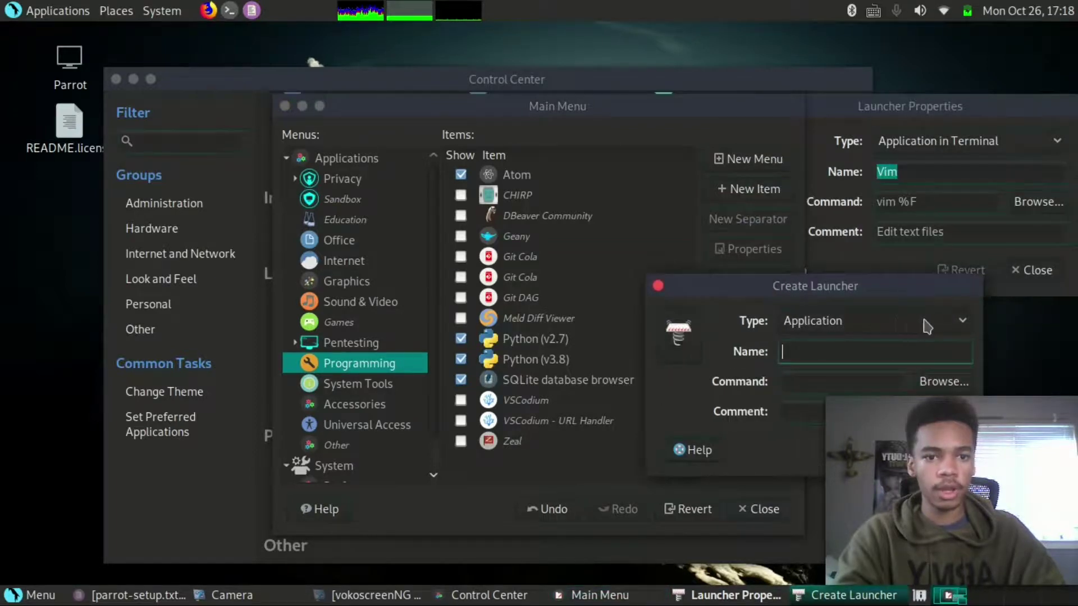
{"action": "left_click", "coordinate": [933, 317]}
{"action": "left_click", "coordinate": [891, 344]}
{"action": "left_click", "coordinate": [885, 351]}
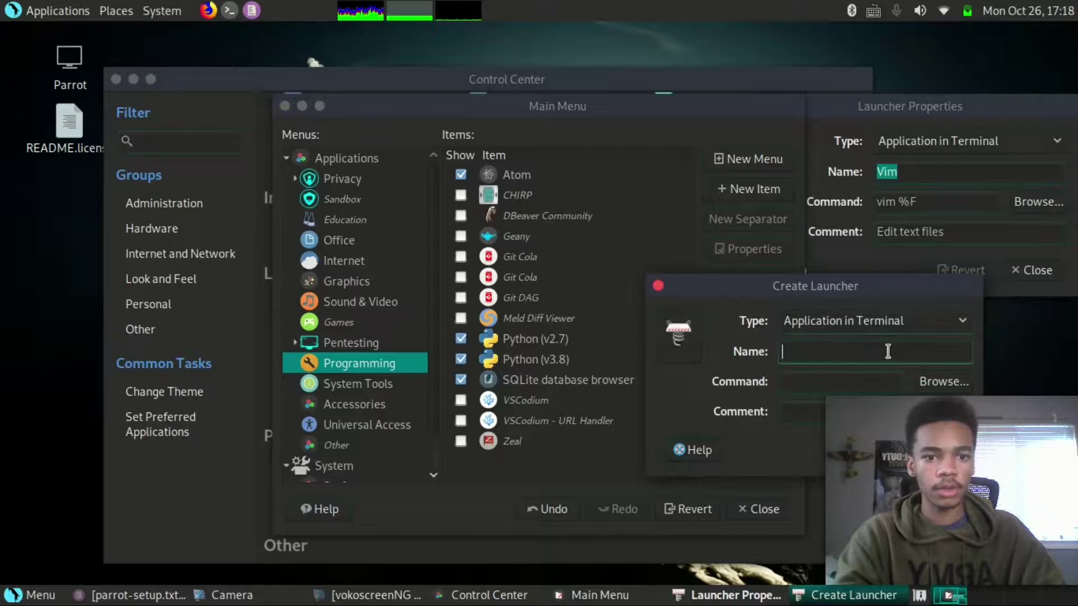
{"action": "type", "text": "Vim"}
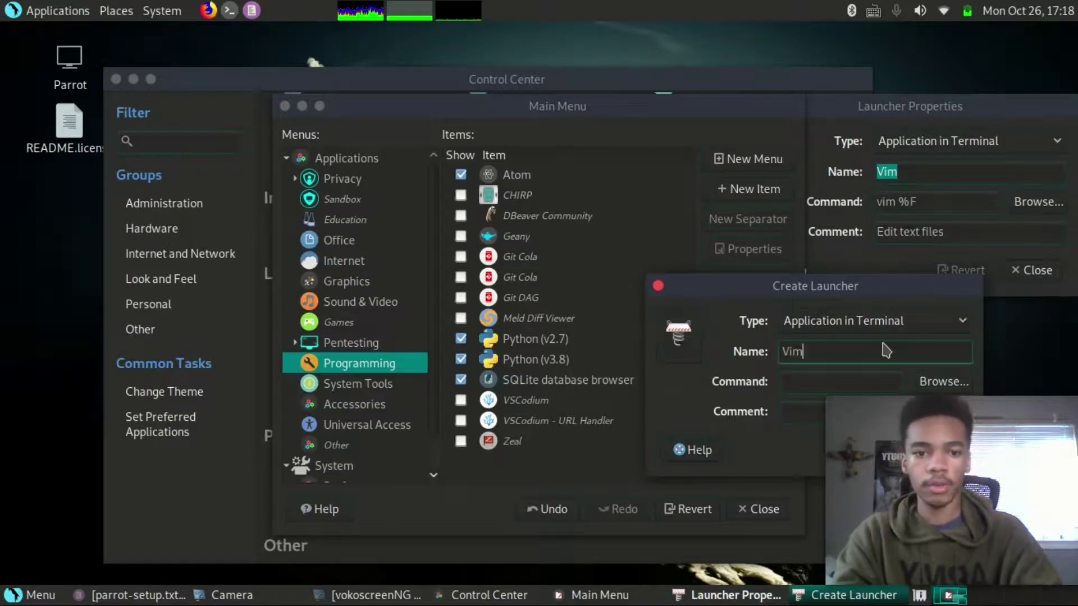
Give the new Vim launcher the command "vim %F" and comment "Edit text files", create it, and close the original Vim launcher's properties
{"action": "left_click", "coordinate": [840, 386]}
{"action": "type", "text": "vi"}
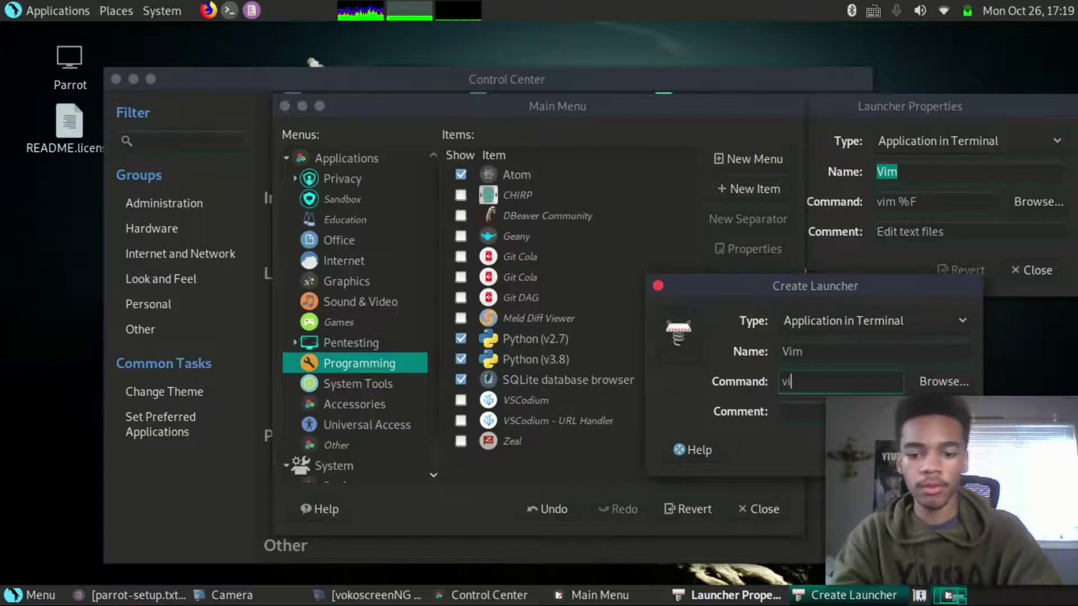
{"action": "type", "text": "m %F"}
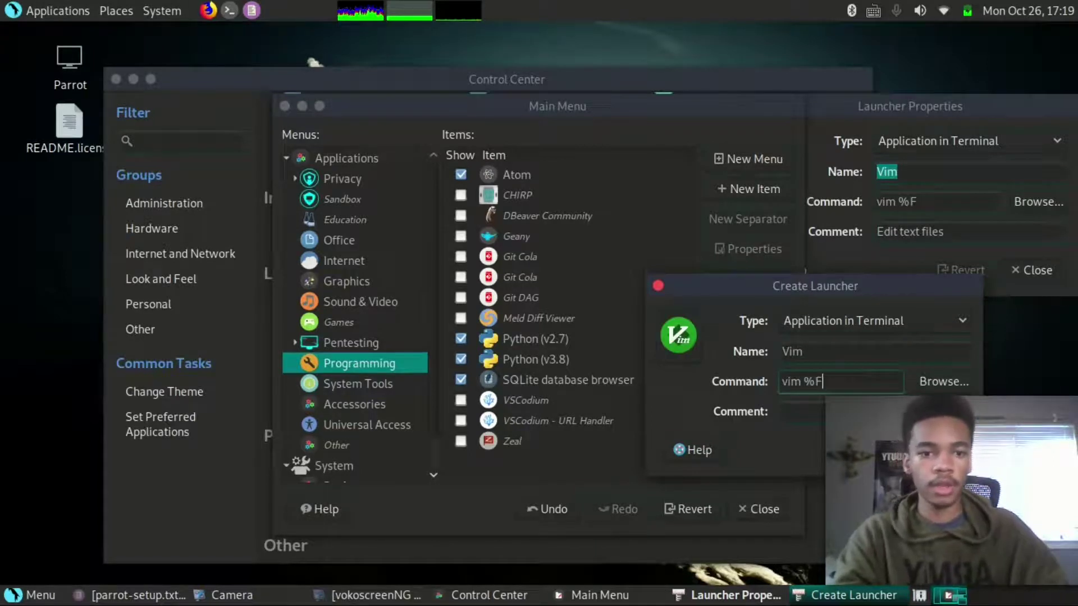
{"action": "left_click", "coordinate": [803, 411]}
{"action": "type", "text": "Edit text"}
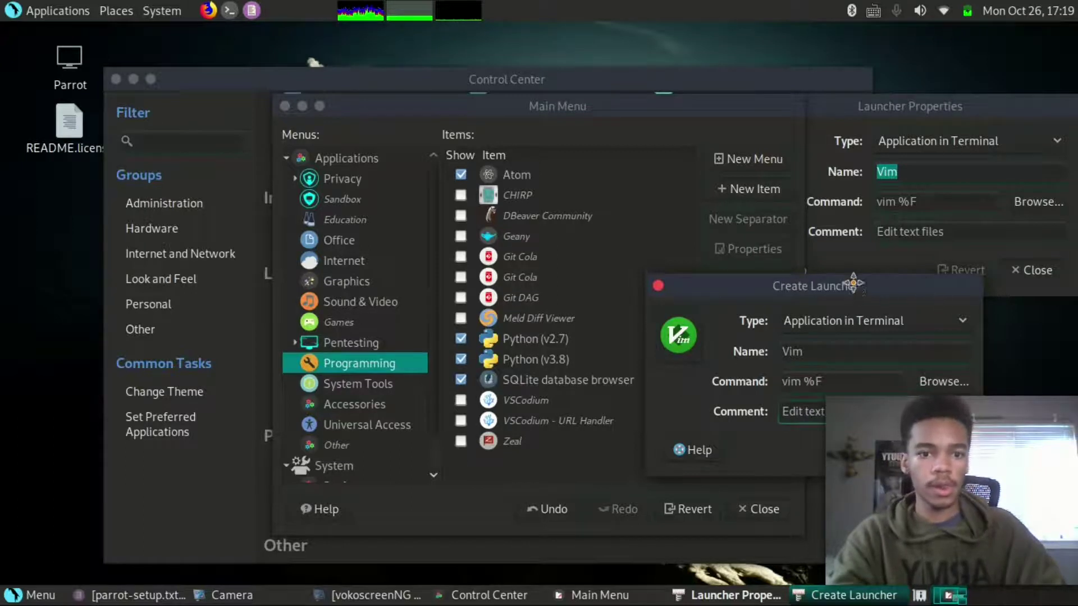
{"action": "left_click_drag", "start_coordinate": [854, 284], "coordinate": [714, 263]}
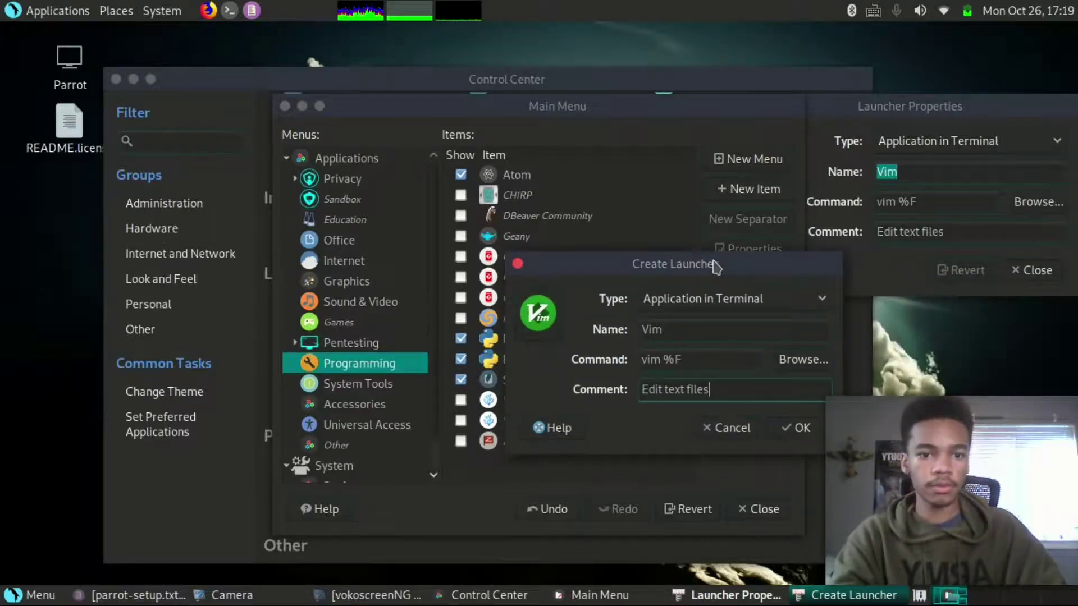
{"action": "left_click", "coordinate": [789, 432]}
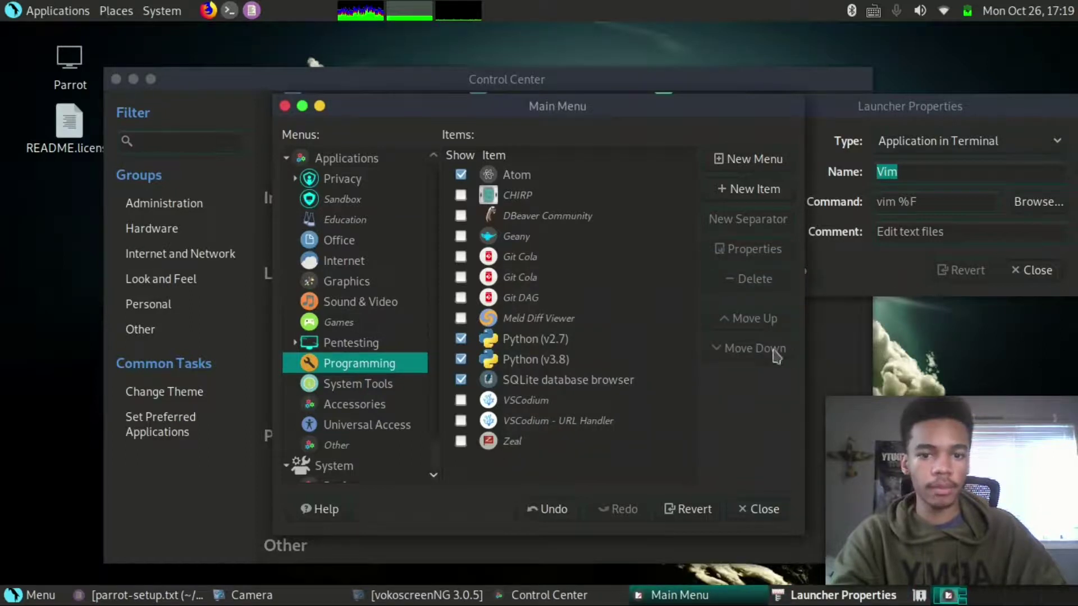
{"action": "left_click", "coordinate": [1036, 275]}
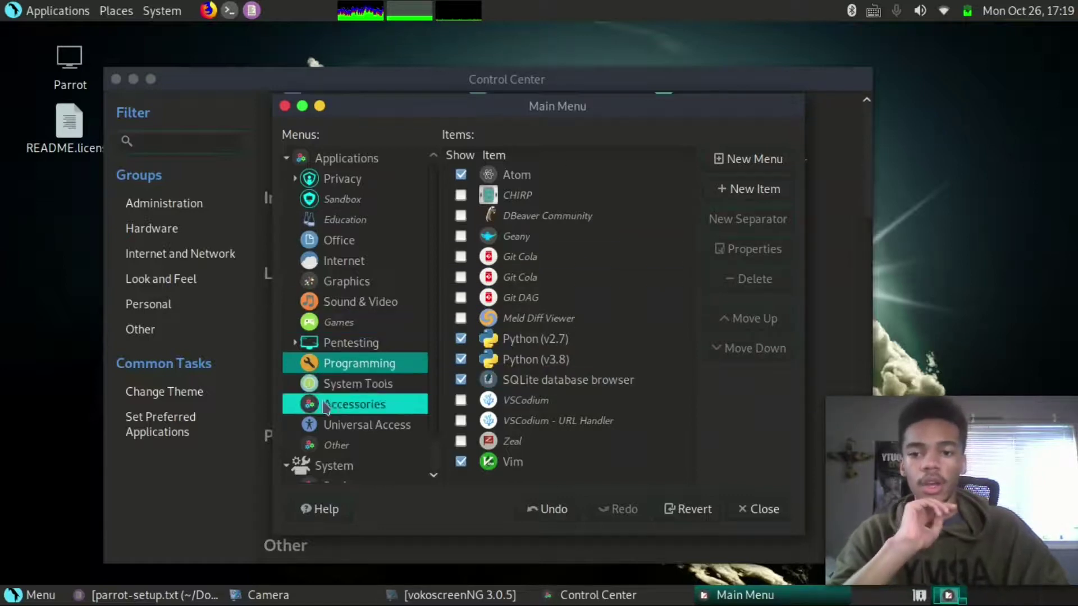
Look through the items in the System Tools, Accessories and Universal Access menus
{"action": "left_click", "coordinate": [367, 387]}
{"action": "scroll", "coordinate": [646, 266], "scroll_direction": "down", "scroll_amount": 3}
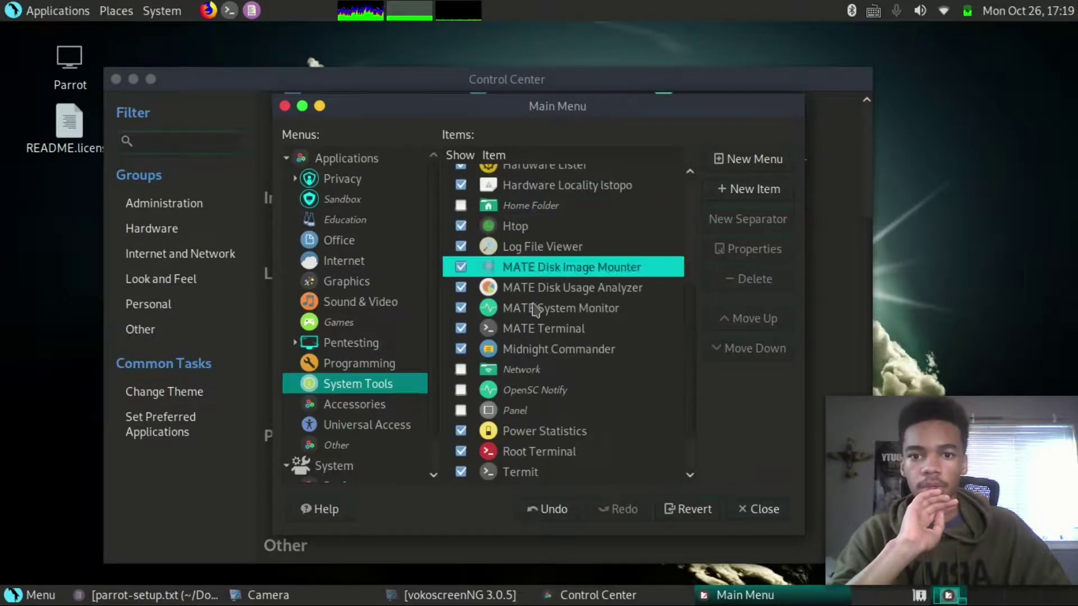
{"action": "scroll", "coordinate": [642, 292], "scroll_direction": "down", "scroll_amount": 2}
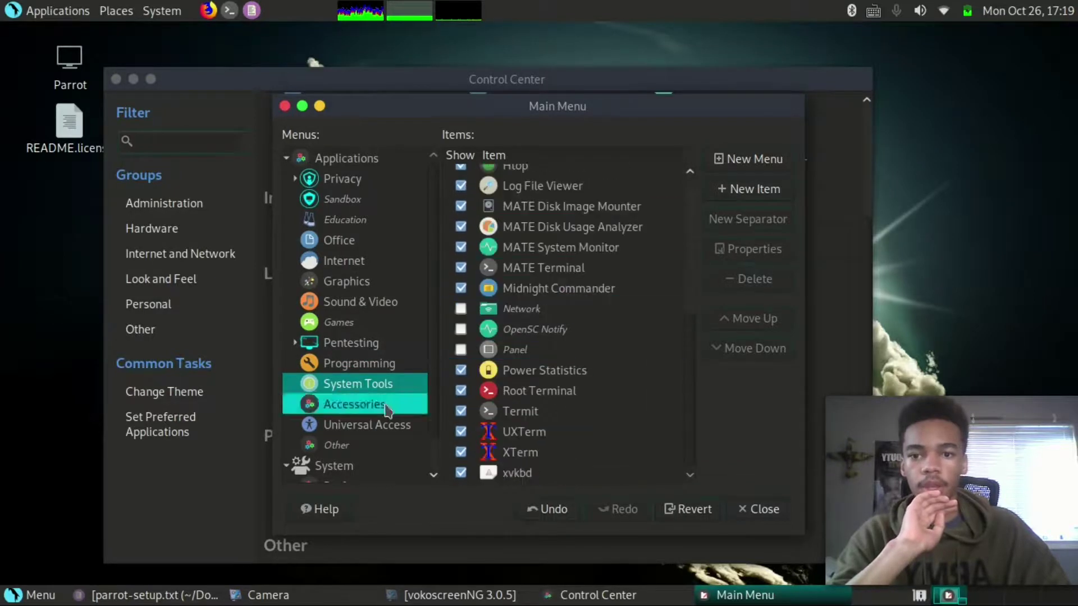
{"action": "left_click", "coordinate": [337, 404]}
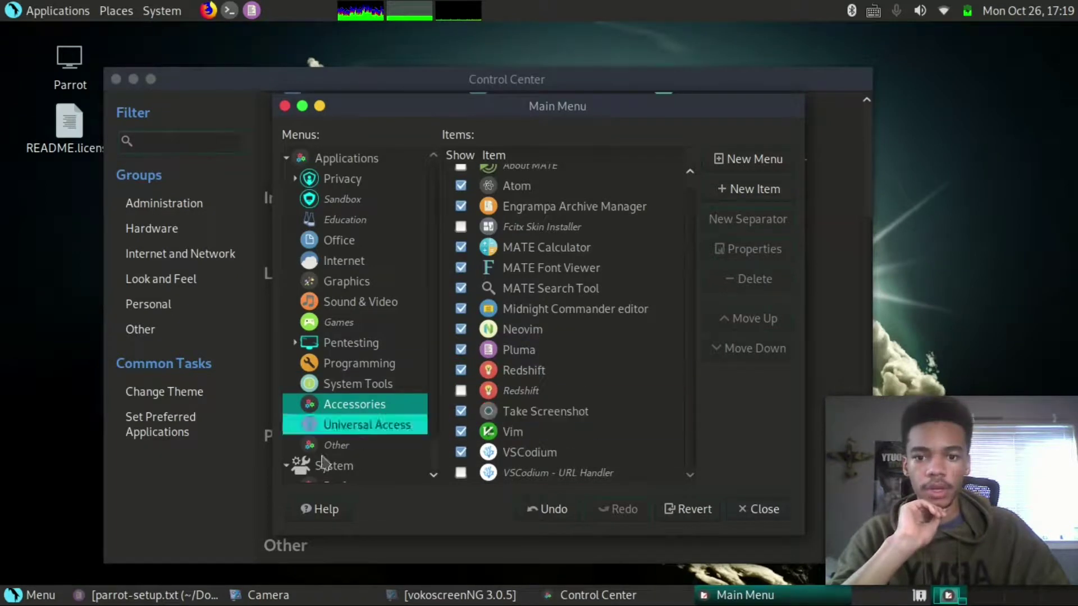
{"action": "left_click", "coordinate": [360, 430]}
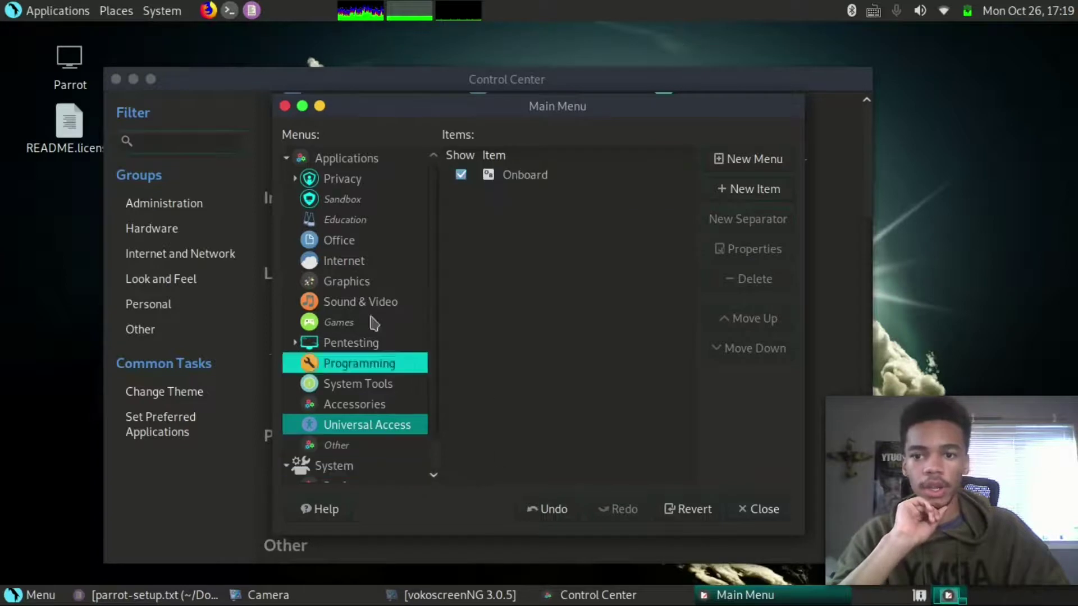
Hide the Universal Access category from the Applications menu and close the menu editor
{"action": "left_click", "coordinate": [334, 159]}
{"action": "scroll", "coordinate": [567, 393], "scroll_direction": "down", "scroll_amount": 3}
{"action": "left_click", "coordinate": [461, 432]}
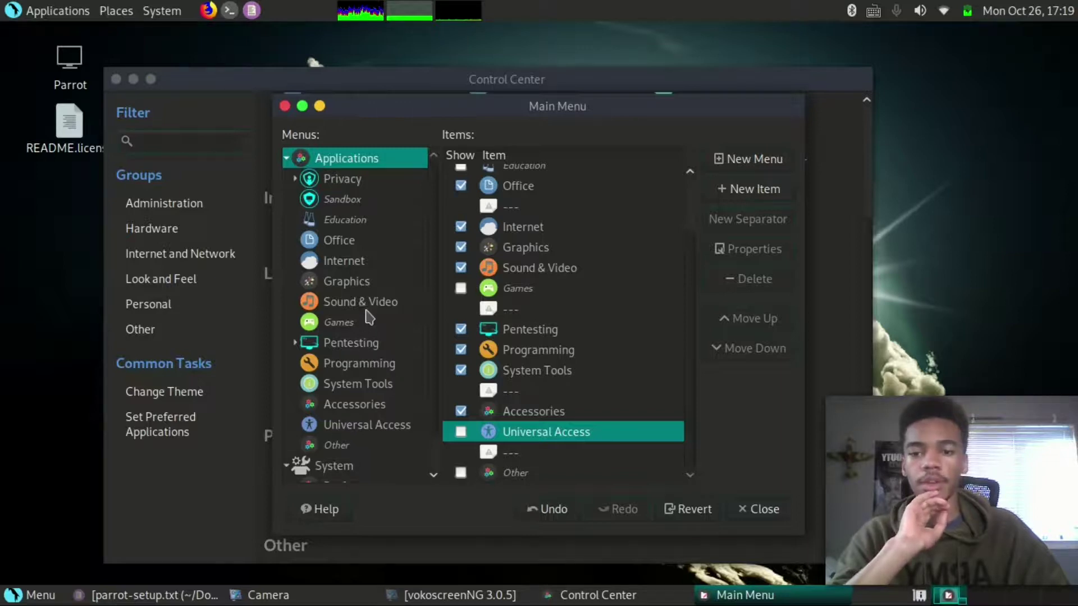
{"action": "left_click", "coordinate": [760, 512]}
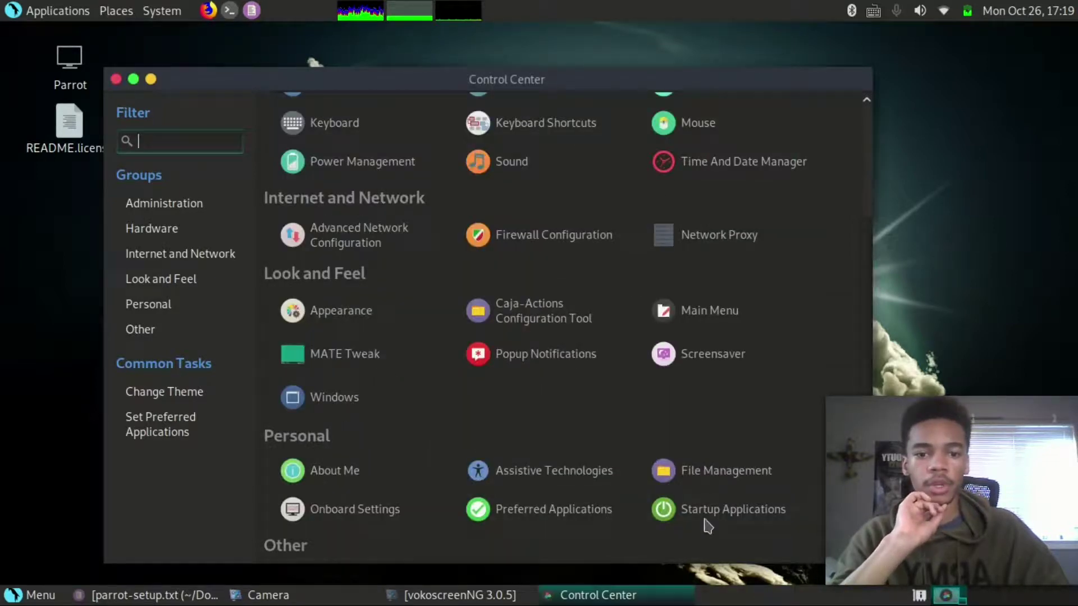
Turn off the Computer and Mounted Volumes desktop icons in MATE Tweak and permanently delete README.license from the desktop
{"action": "left_click", "coordinate": [360, 355]}
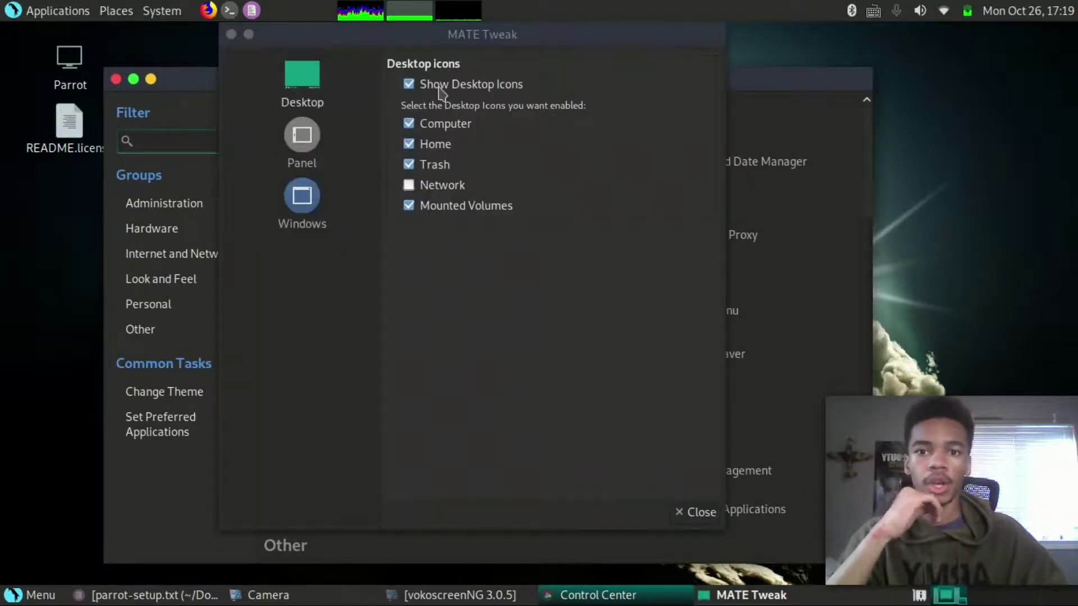
{"action": "left_click", "coordinate": [408, 123]}
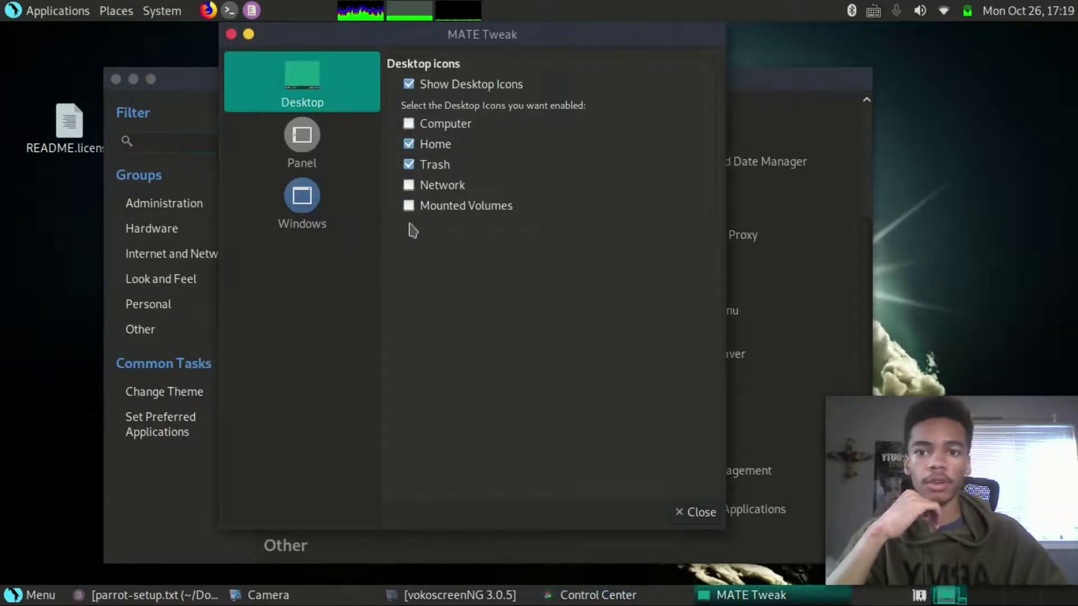
{"action": "left_click", "coordinate": [70, 142]}
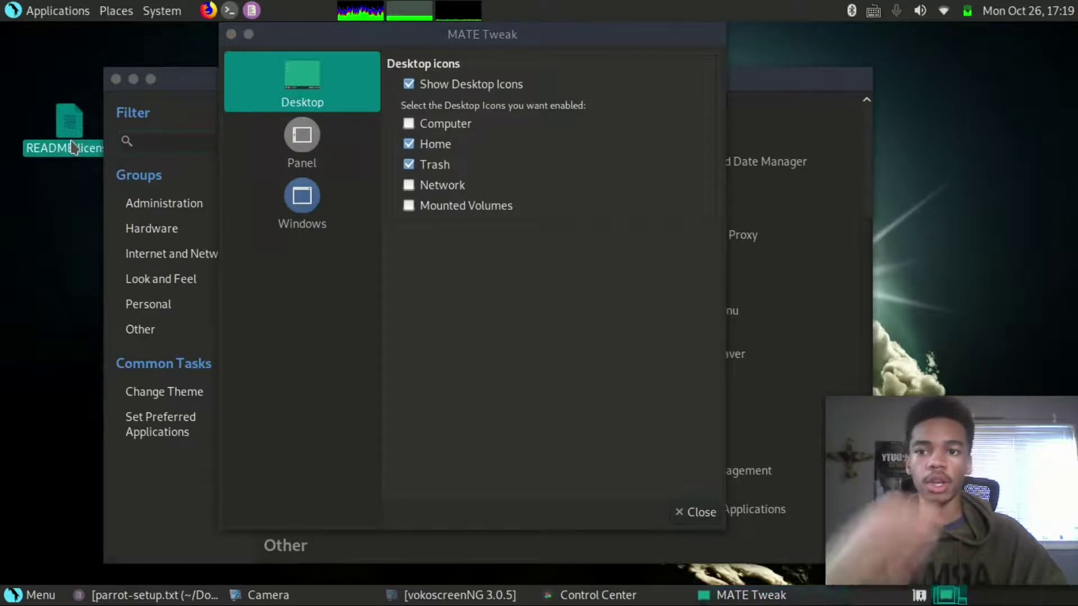
{"action": "right_click", "coordinate": [72, 140]}
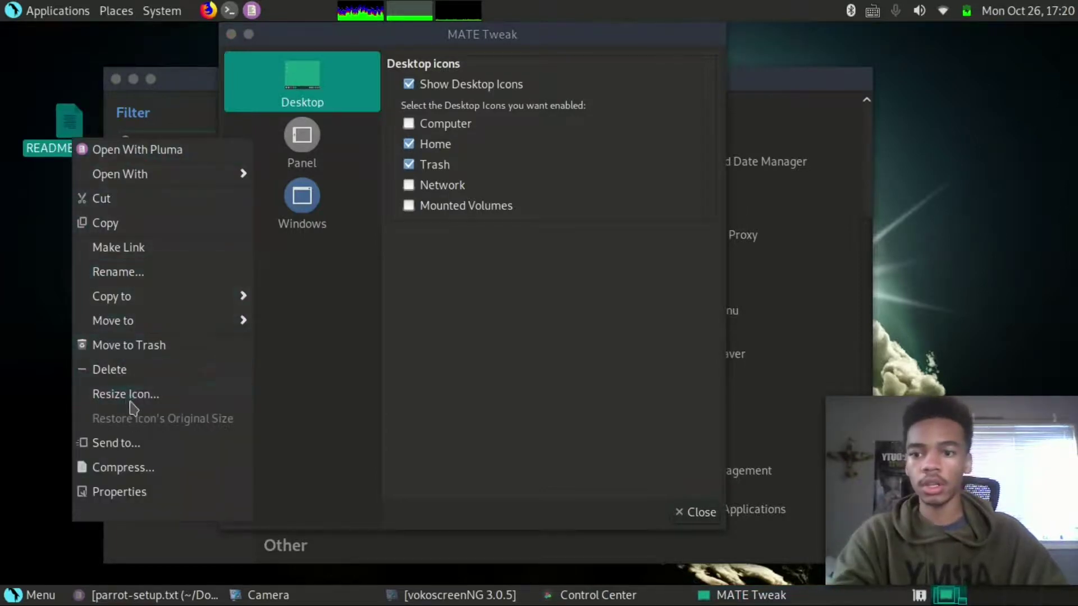
{"action": "left_click", "coordinate": [124, 369]}
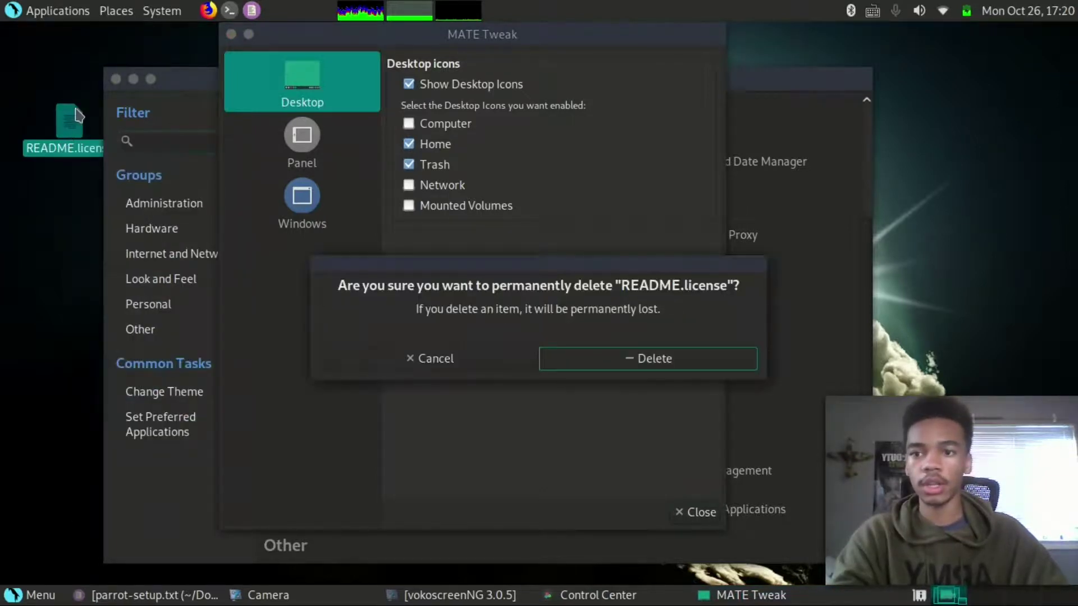
{"action": "left_click", "coordinate": [614, 366]}
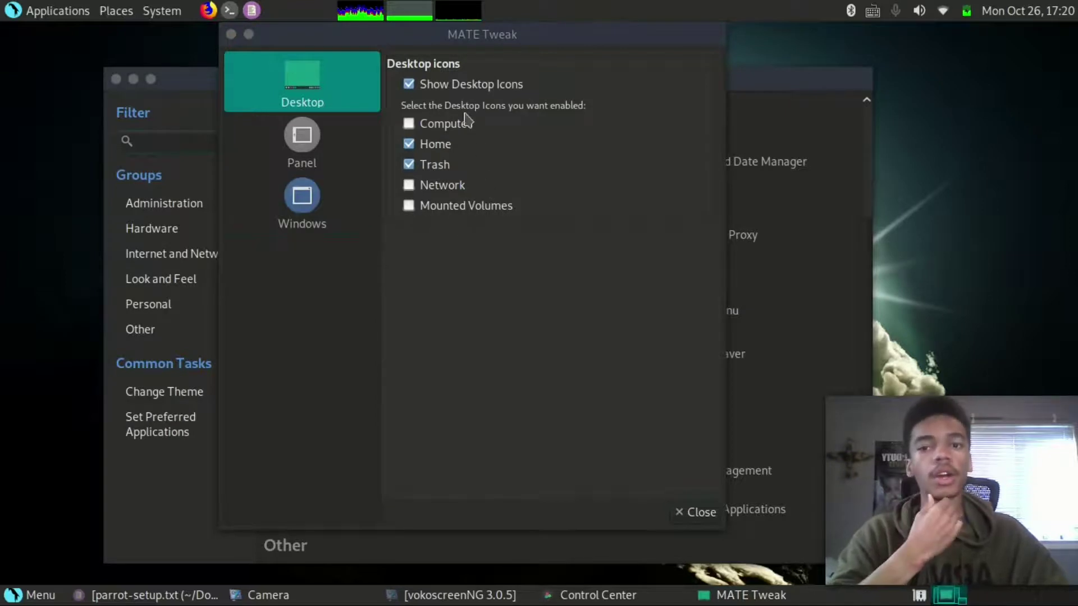
Review MATE Tweak's panel settings and the available icon sizes for panel menu items
{"action": "left_click", "coordinate": [306, 147]}
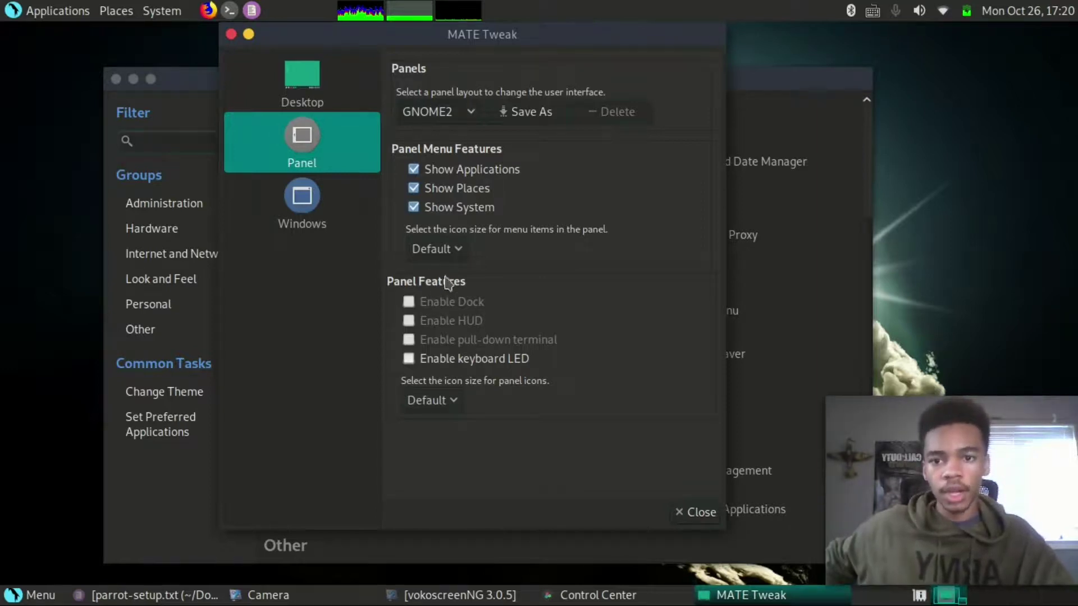
{"action": "left_click", "coordinate": [458, 251]}
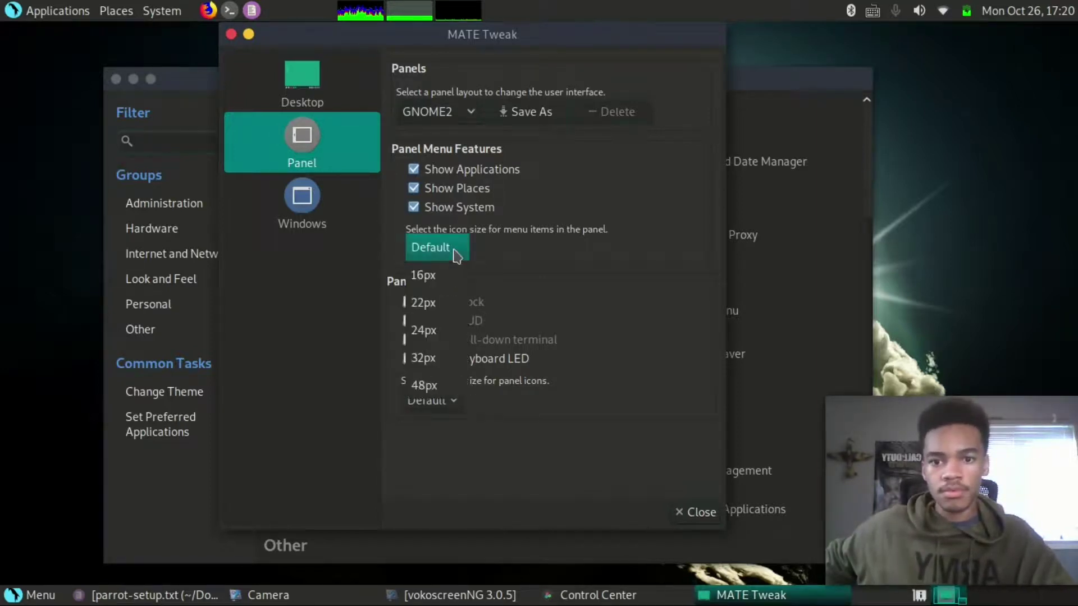
{"action": "left_click", "coordinate": [530, 251]}
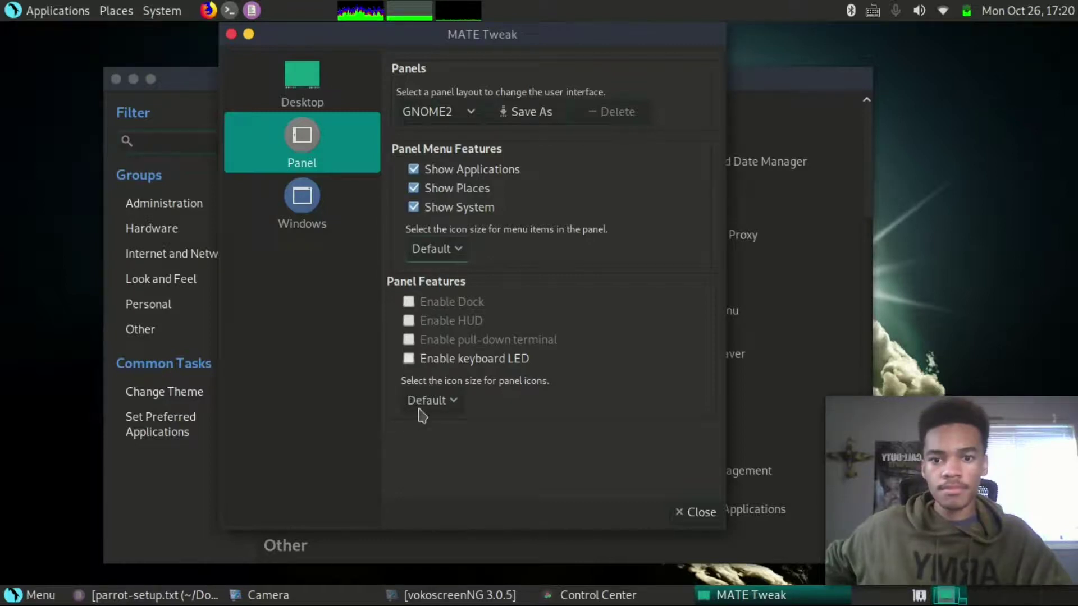
Set the window control placement to Right in MATE Tweak's window settings
{"action": "left_click", "coordinate": [314, 219]}
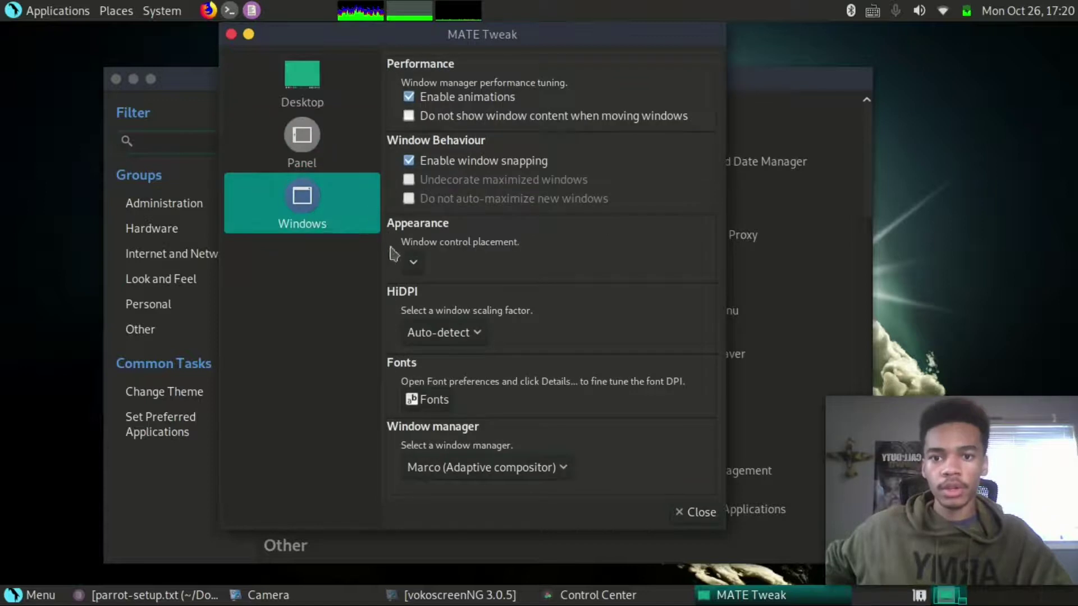
{"action": "left_click", "coordinate": [410, 268]}
{"action": "left_click", "coordinate": [441, 267]}
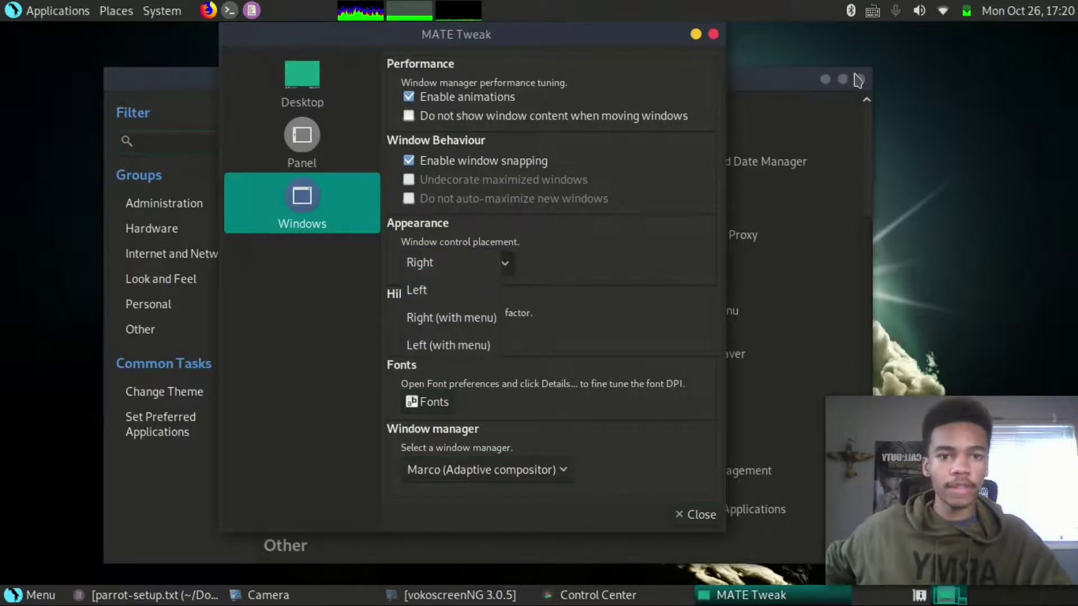
{"action": "left_click", "coordinate": [556, 273]}
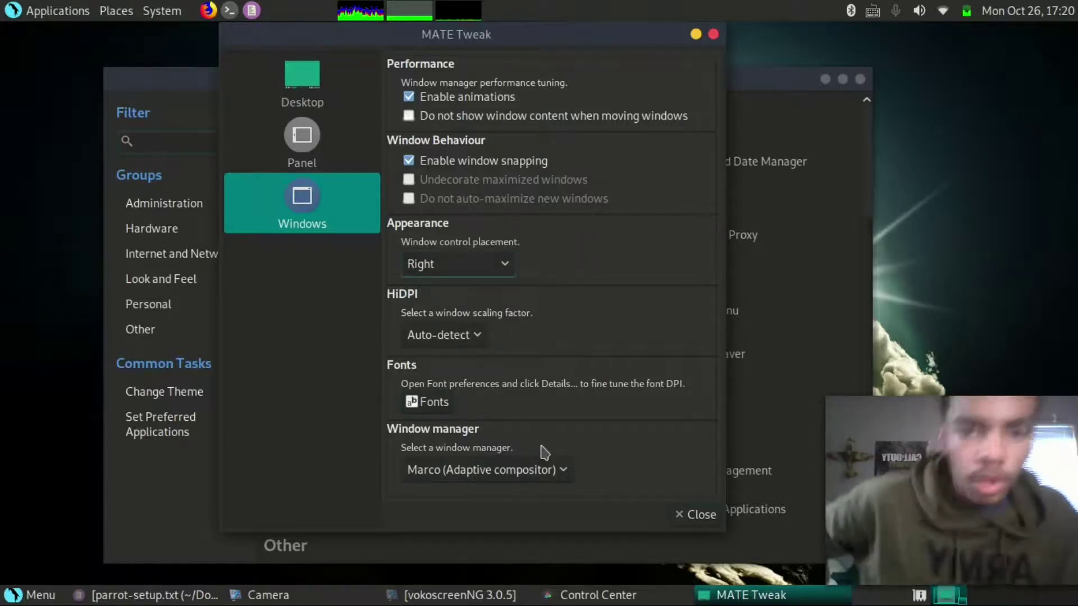
Check the available window manager options without changing the selection and close MATE Tweak
{"action": "left_click", "coordinate": [553, 476]}
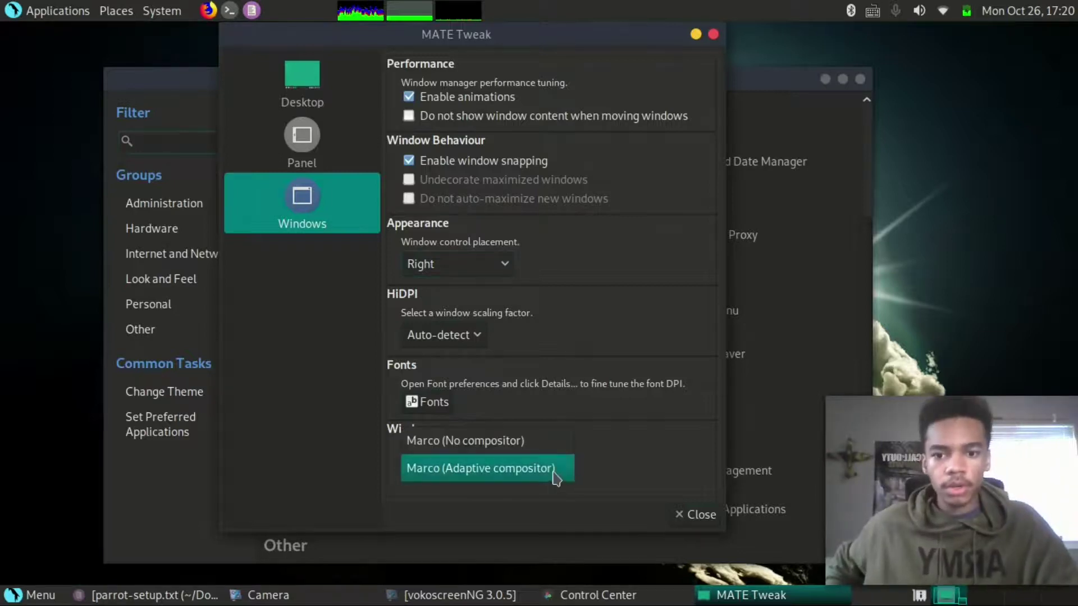
{"action": "left_click", "coordinate": [626, 452]}
{"action": "left_click", "coordinate": [697, 515]}
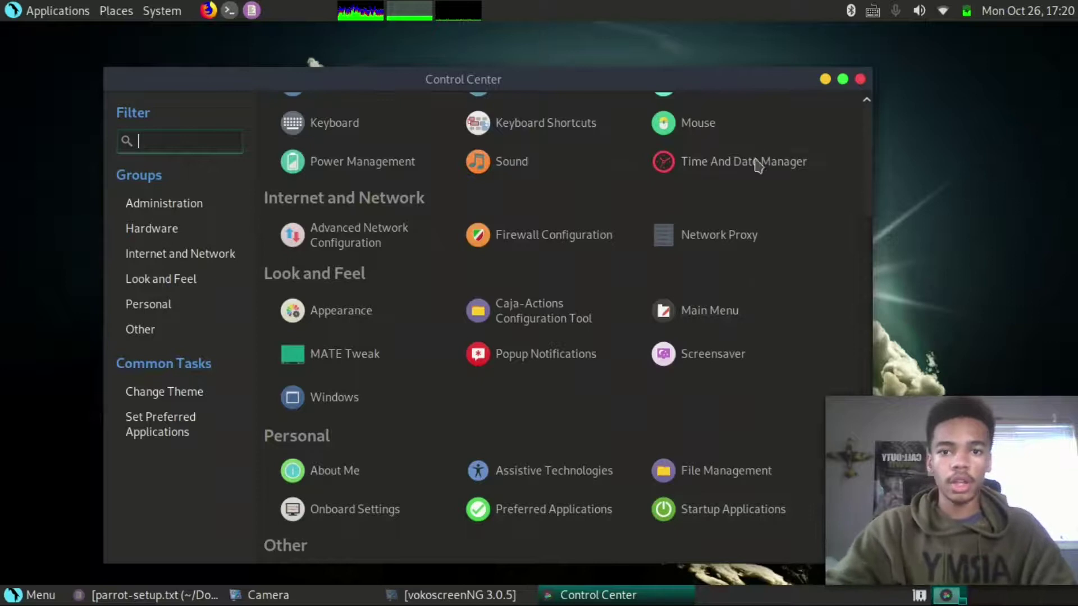
Set the popup notification theme to Coco and preview a test notification
{"action": "left_click", "coordinate": [533, 364]}
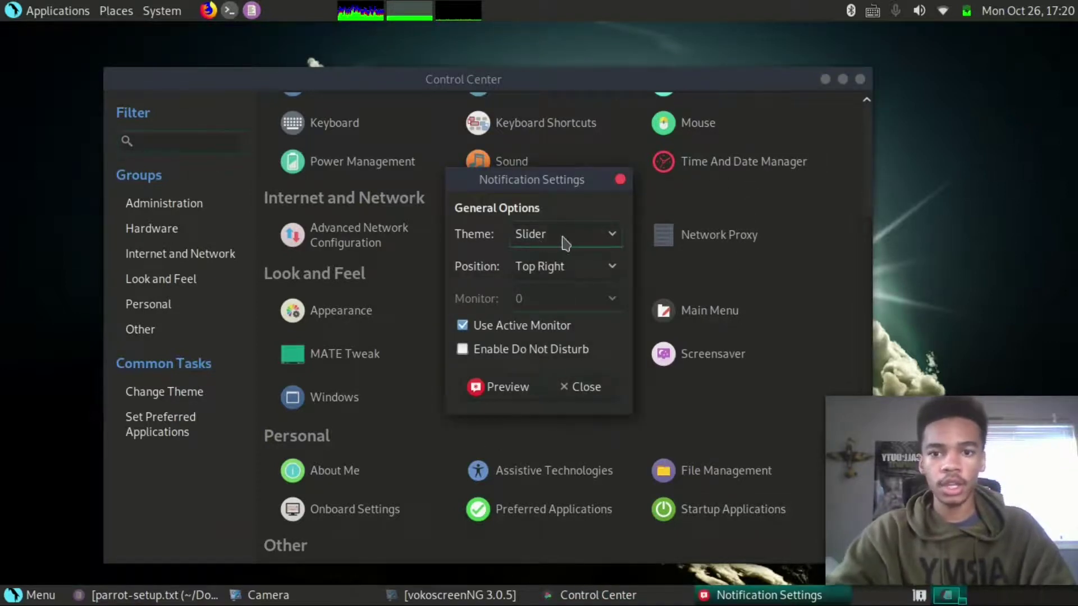
{"action": "left_click", "coordinate": [564, 241]}
{"action": "left_click", "coordinate": [567, 177]}
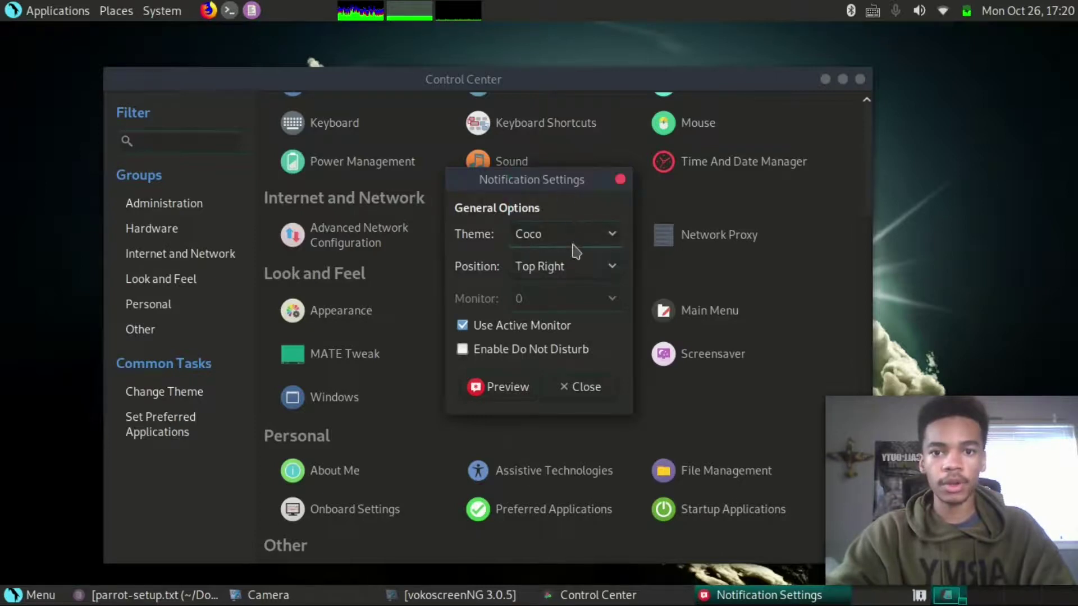
{"action": "left_click", "coordinate": [507, 387]}
Try the Nodoka popup notification theme and preview a test notification with it
{"action": "left_click", "coordinate": [605, 235]}
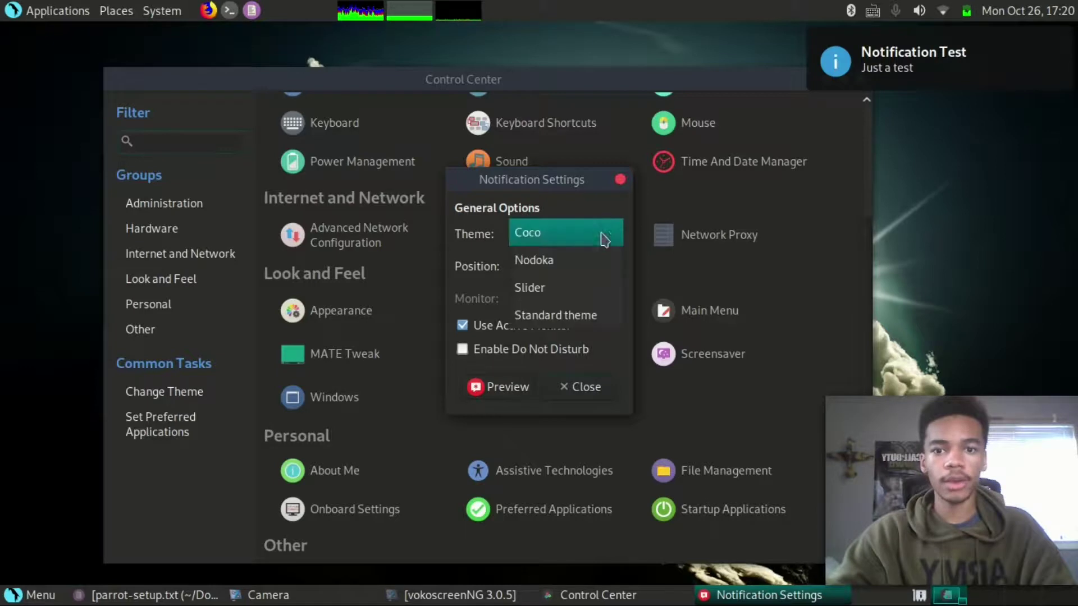
{"action": "left_click", "coordinate": [589, 268]}
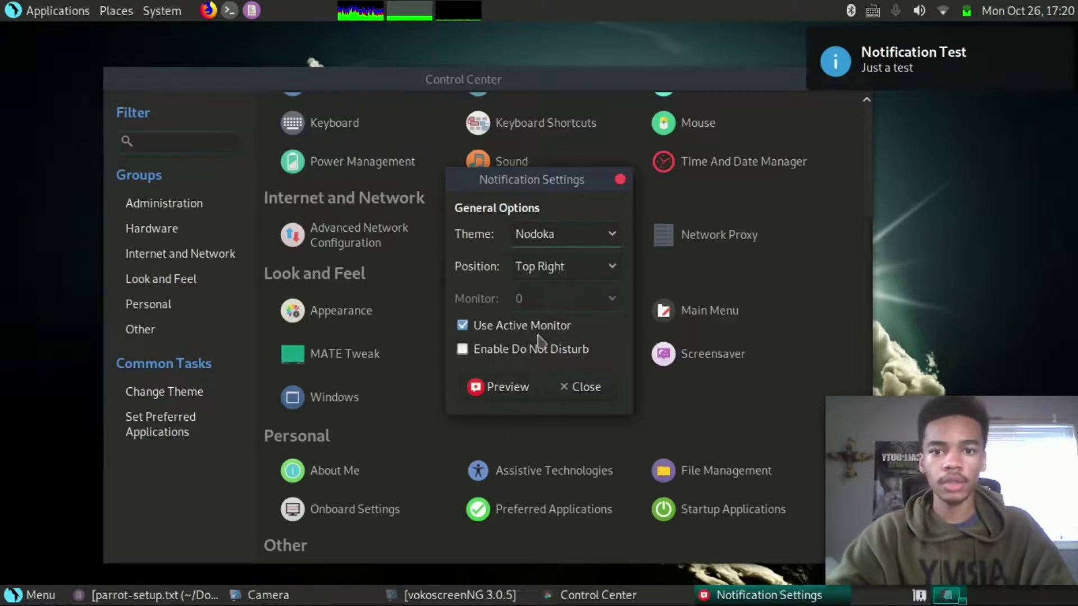
{"action": "left_click", "coordinate": [509, 391]}
Try the Slider popup notification theme and preview a test notification with it
{"action": "left_click", "coordinate": [573, 247]}
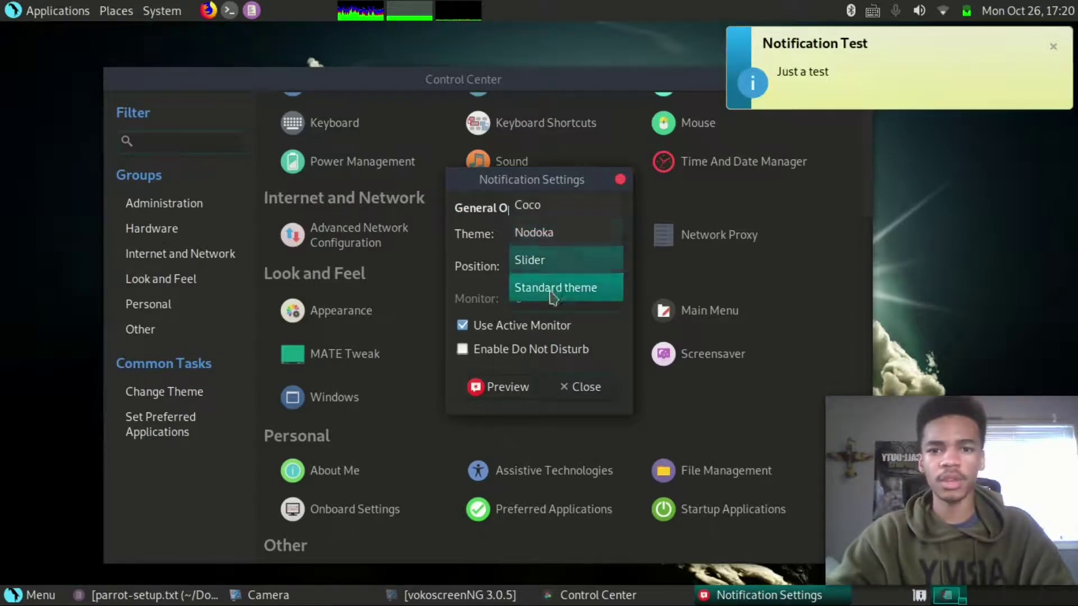
{"action": "left_click", "coordinate": [553, 264]}
{"action": "left_click", "coordinate": [556, 266]}
{"action": "left_click", "coordinate": [503, 385]}
{"action": "left_click", "coordinate": [506, 387]}
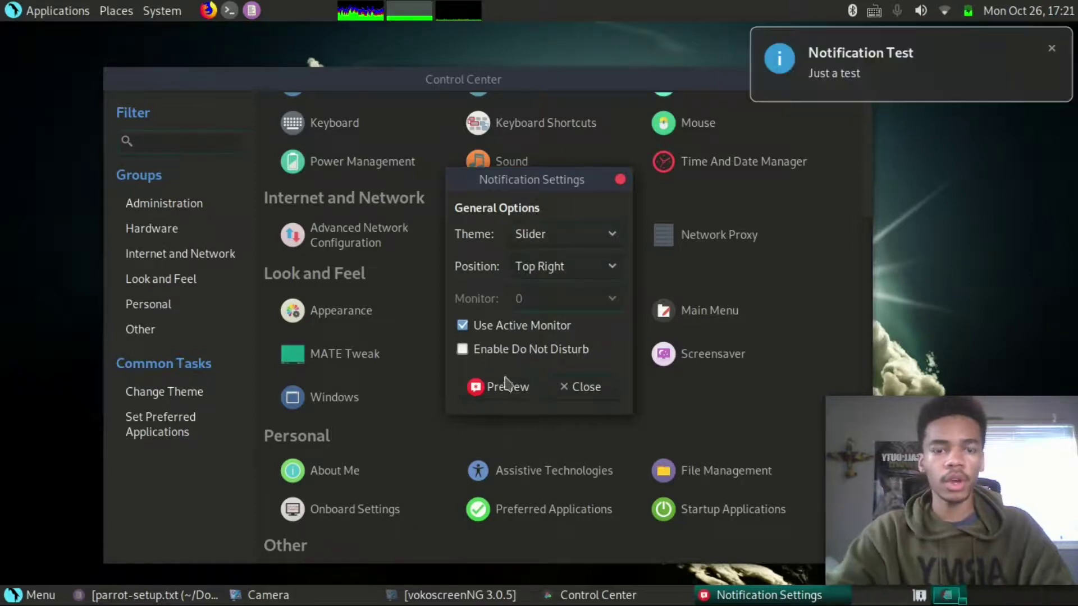
Try the Standard theme for popup notifications and preview a test notification with it
{"action": "left_click", "coordinate": [580, 242]}
{"action": "left_click", "coordinate": [583, 260]}
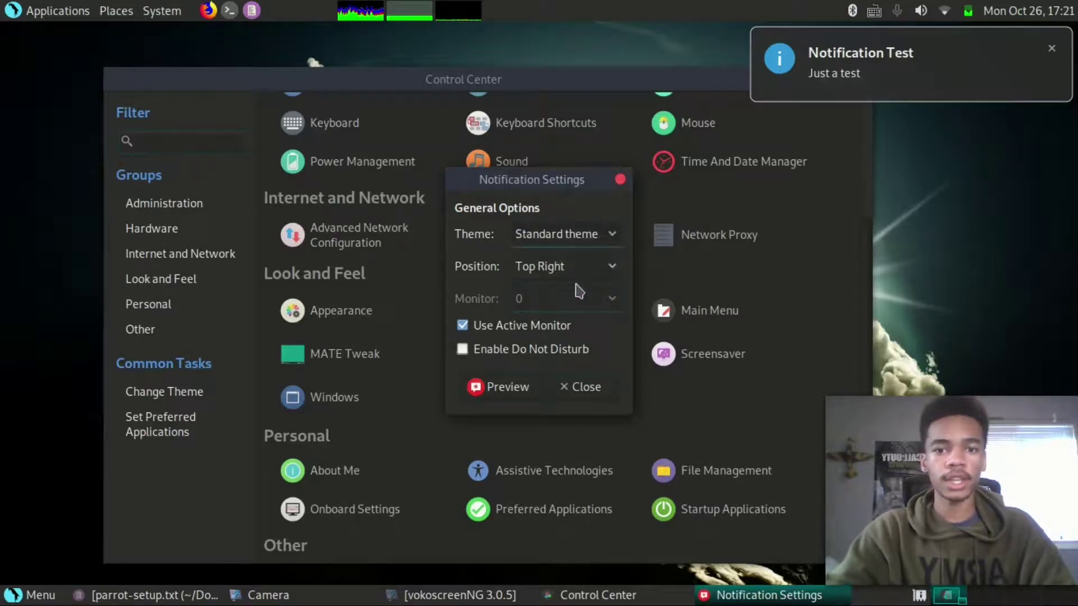
{"action": "left_click", "coordinate": [512, 388]}
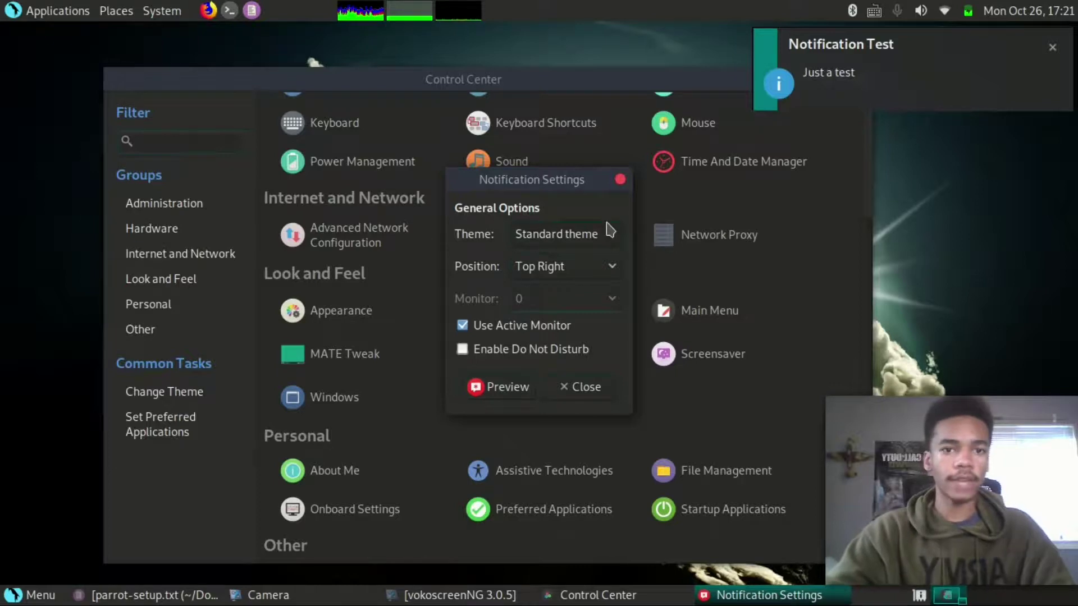
Set the popup notification theme back to Coco, preview it, and close the notification settings
{"action": "left_click", "coordinate": [577, 233]}
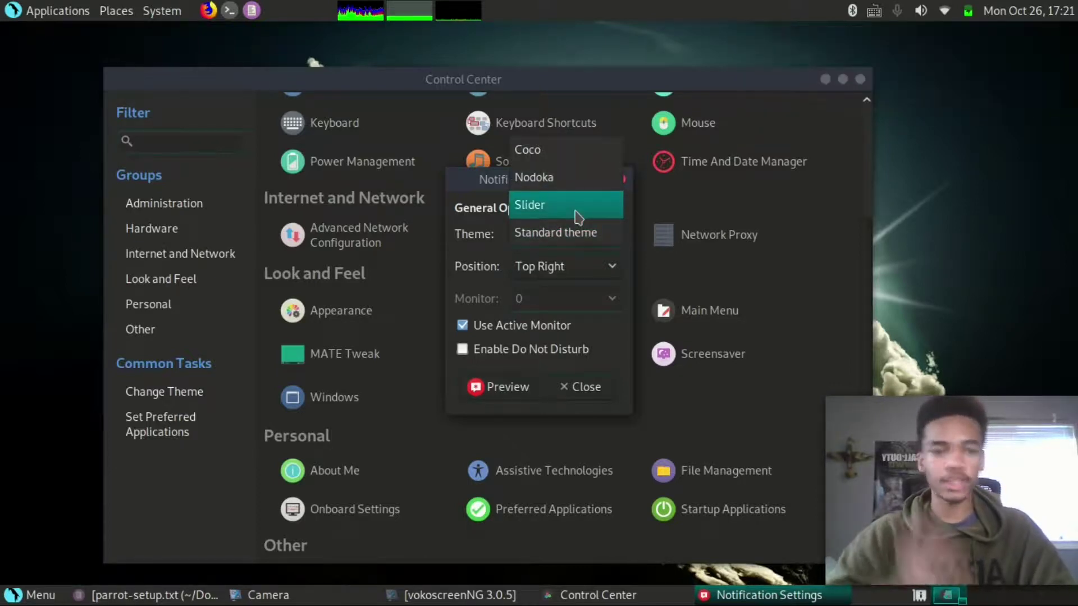
{"action": "left_click", "coordinate": [559, 151]}
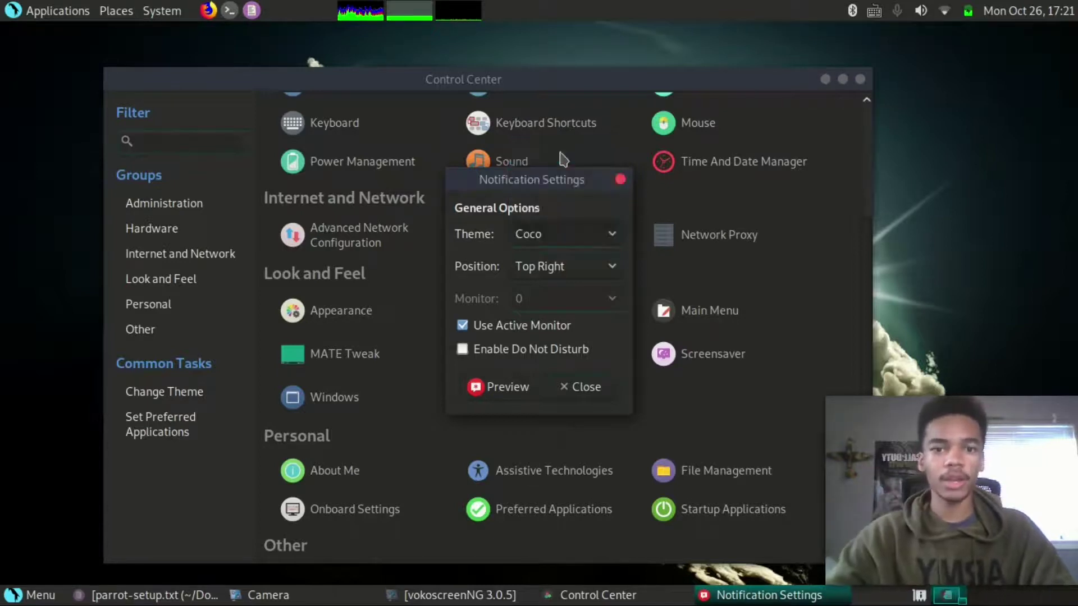
{"action": "left_click", "coordinate": [490, 386]}
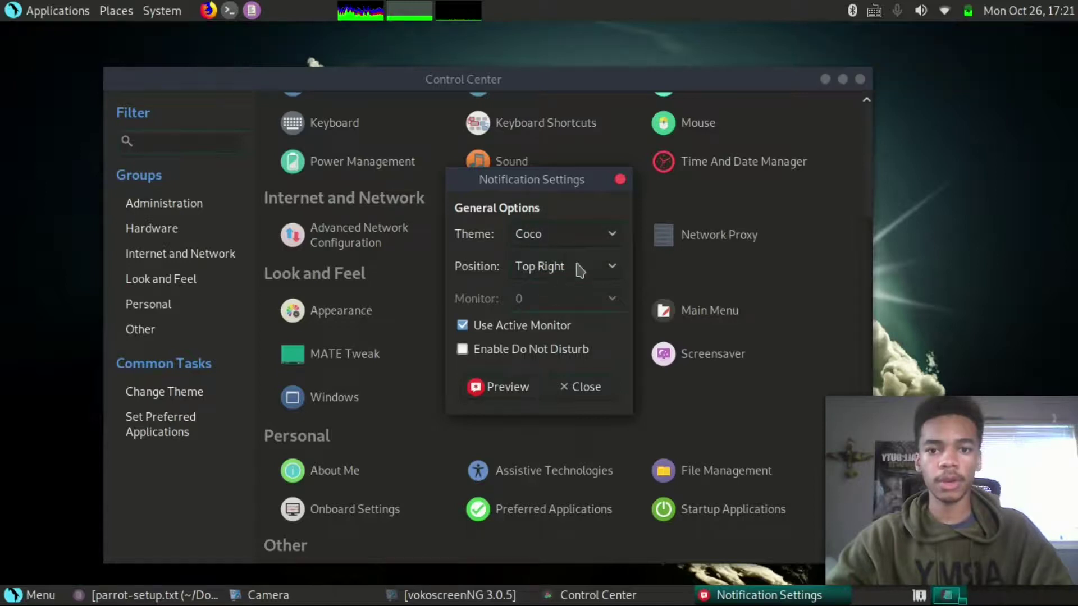
{"action": "left_click", "coordinate": [583, 234]}
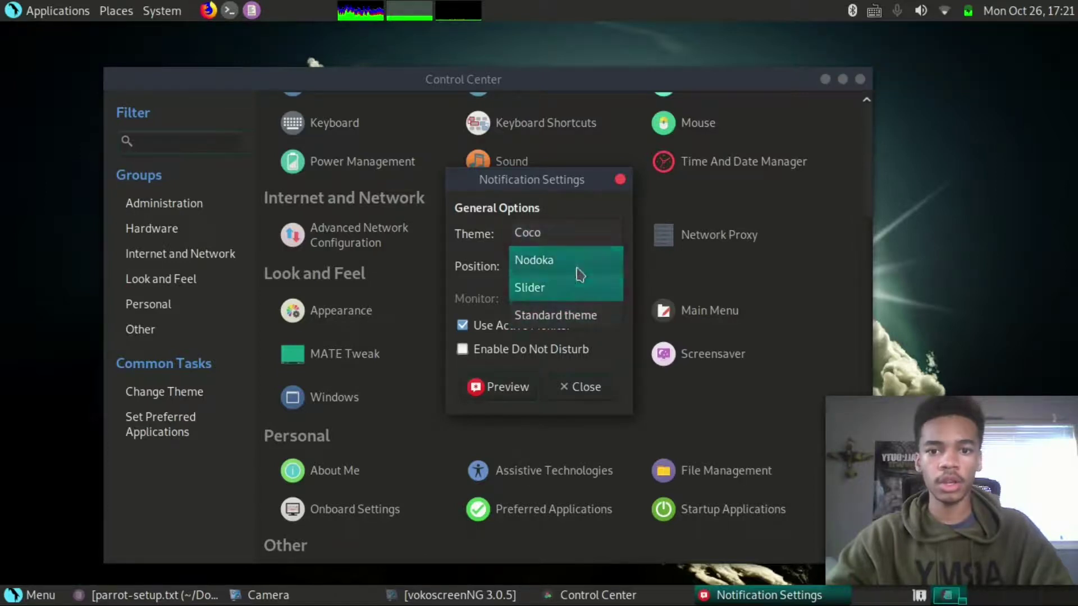
{"action": "left_click", "coordinate": [493, 263]}
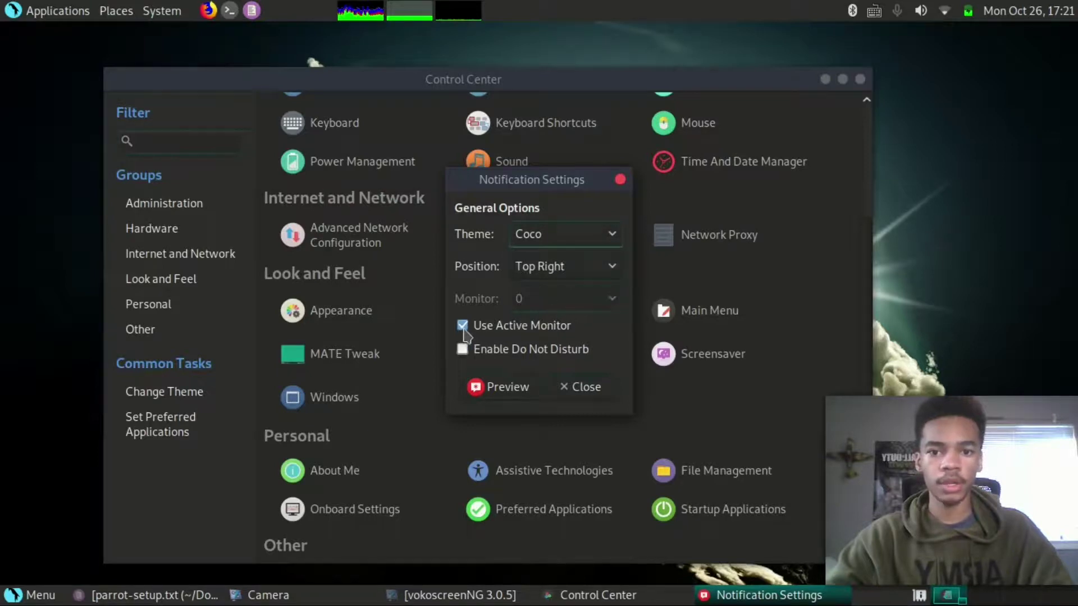
{"action": "left_click", "coordinate": [508, 387]}
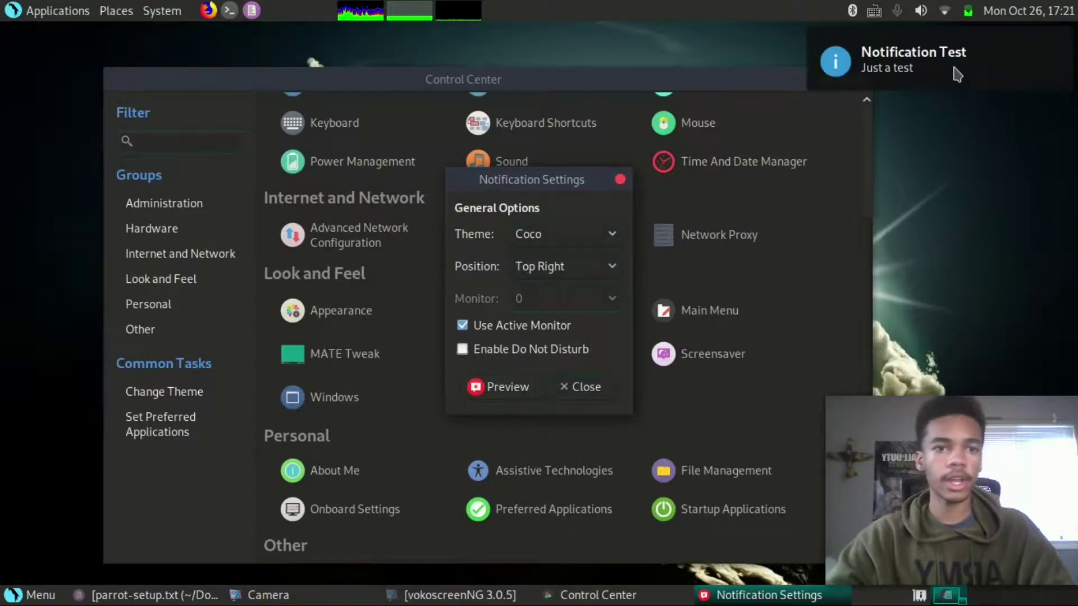
{"action": "left_click", "coordinate": [568, 388]}
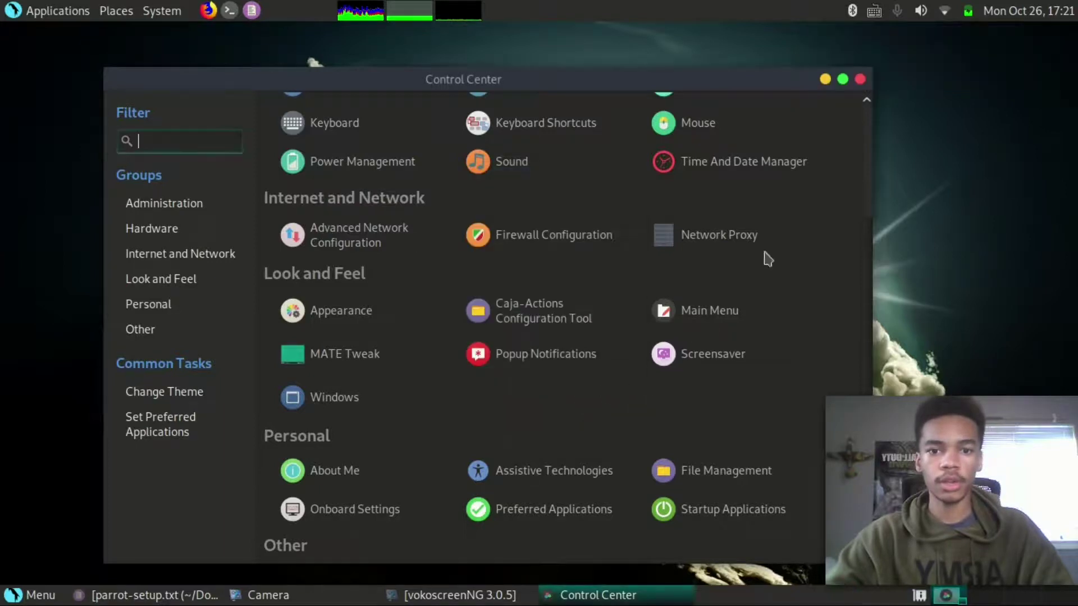
Open the screensaver preferences and sample the Blank screen, Random, Cosmos and Floating GNOME themes, viewing Floating GNOME in full screen
{"action": "left_click", "coordinate": [701, 359]}
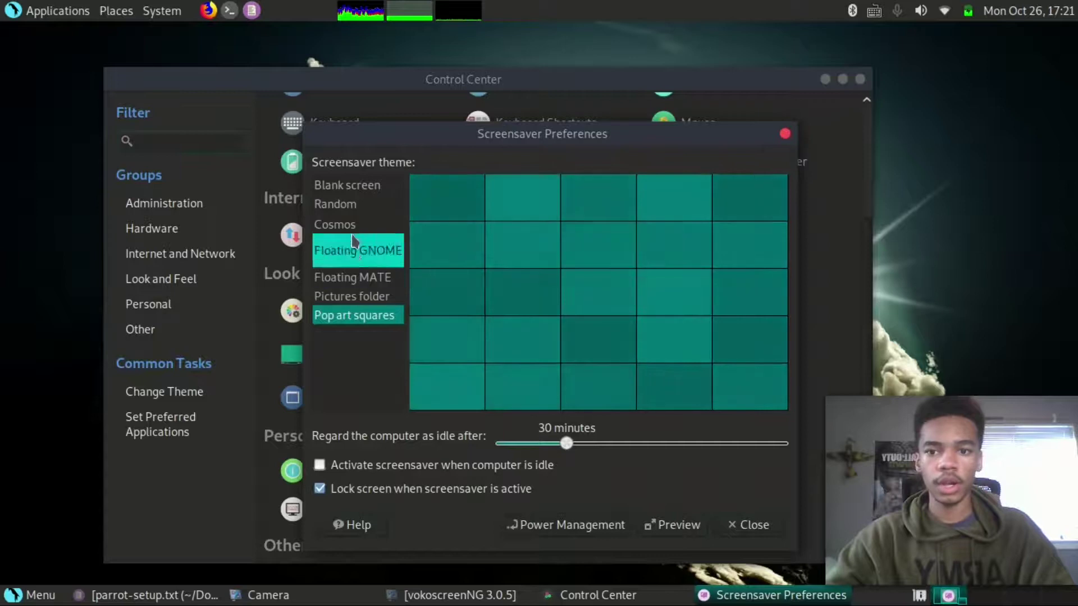
{"action": "left_click", "coordinate": [359, 185]}
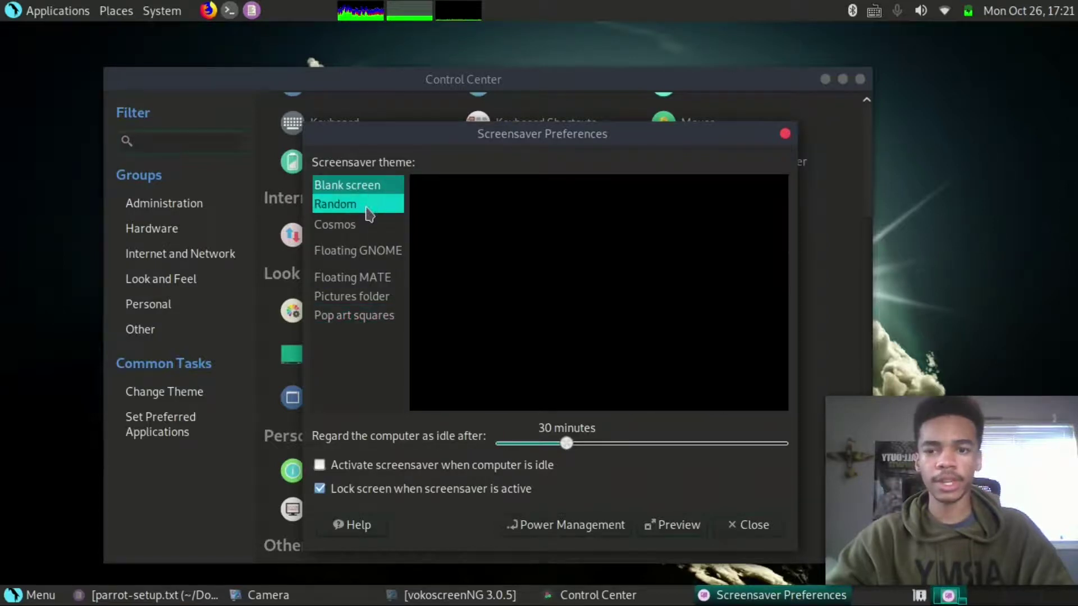
{"action": "left_click", "coordinate": [365, 208]}
{"action": "left_click", "coordinate": [361, 233]}
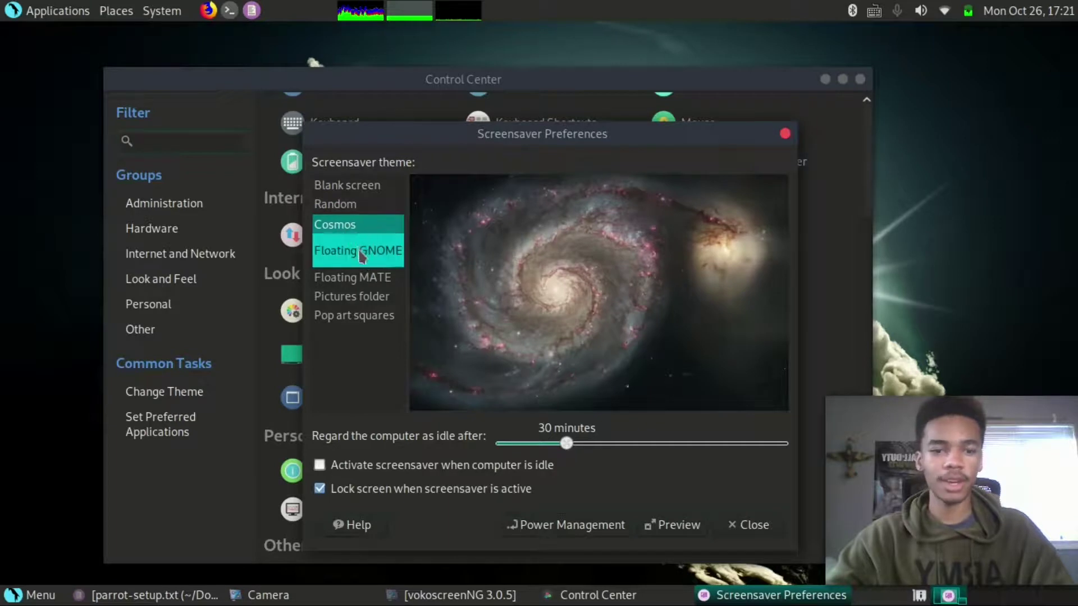
{"action": "left_click", "coordinate": [362, 253]}
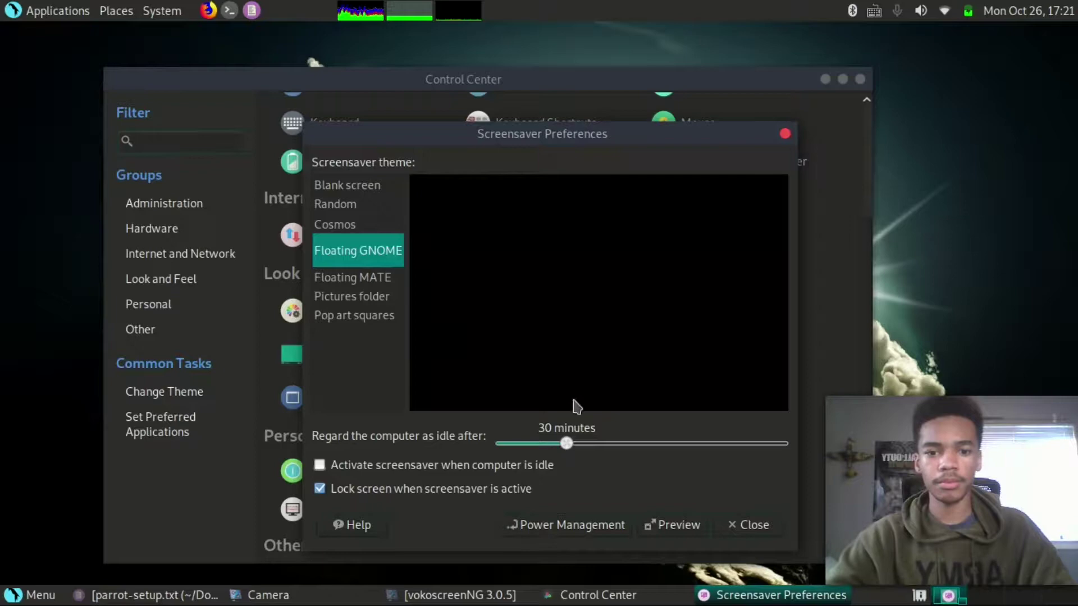
{"action": "left_click", "coordinate": [668, 528]}
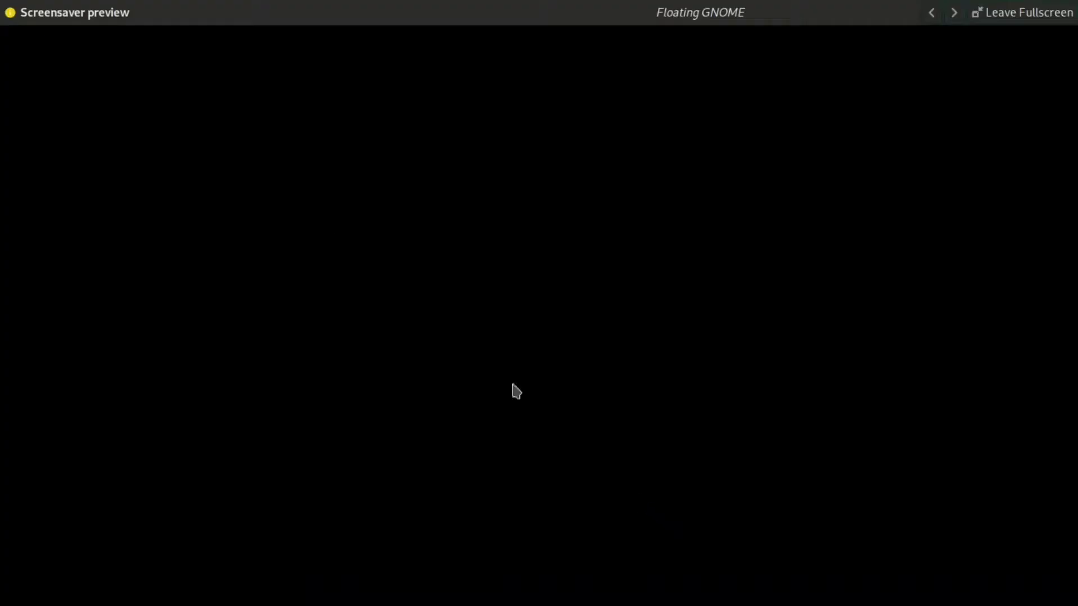
{"action": "left_click", "coordinate": [1023, 13]}
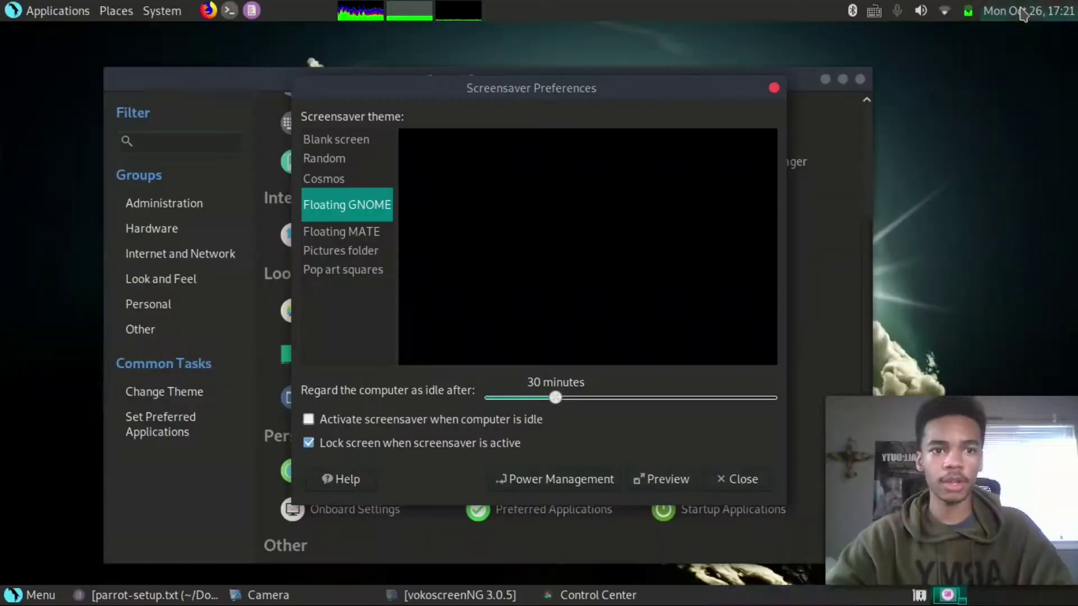
Sample the Floating MATE, Pictures folder and Pop art squares screensaver themes
{"action": "left_click", "coordinate": [359, 232]}
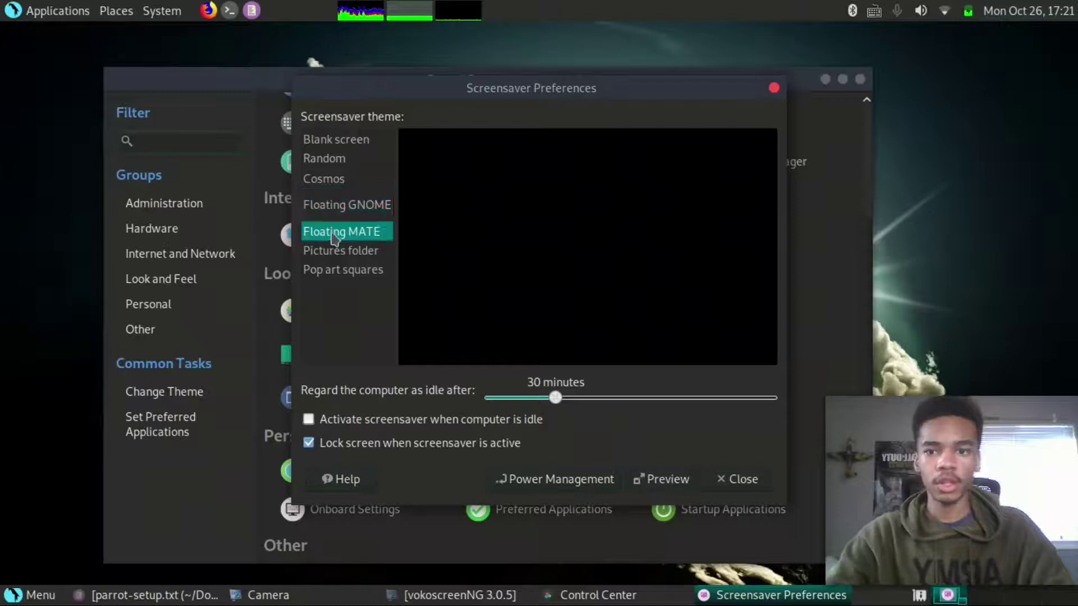
{"action": "left_click", "coordinate": [337, 250]}
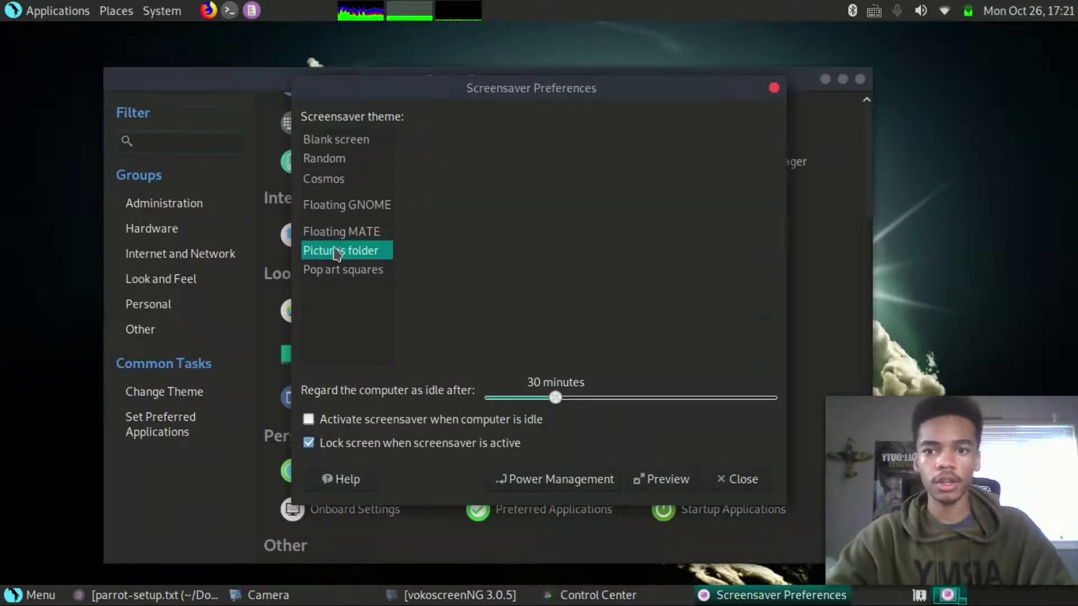
{"action": "left_click", "coordinate": [366, 271]}
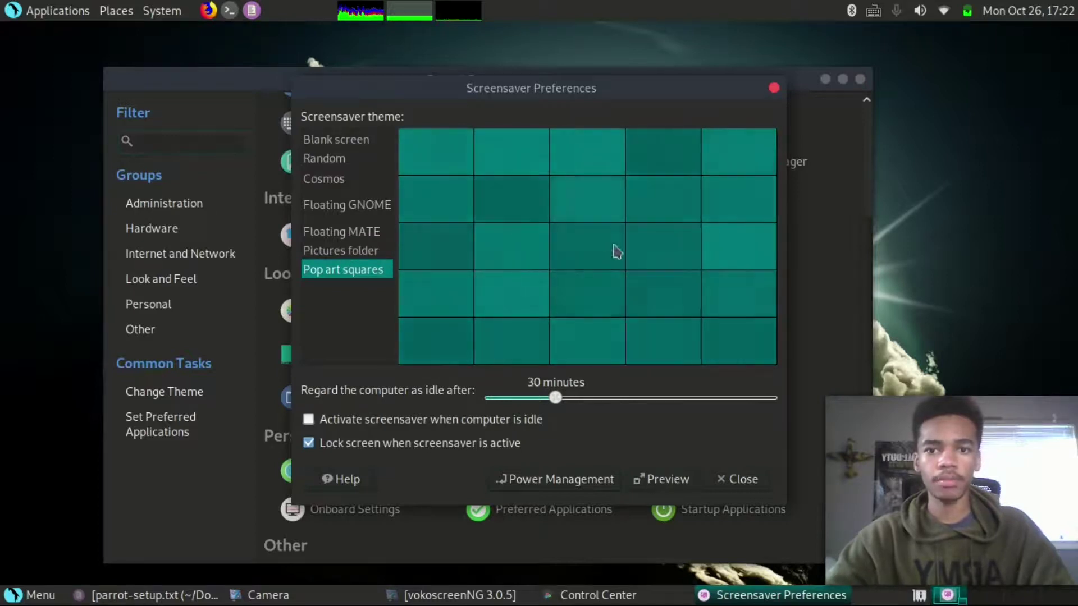
Set the screensaver theme to Blank screen and close the screensaver preferences
{"action": "left_click", "coordinate": [334, 138]}
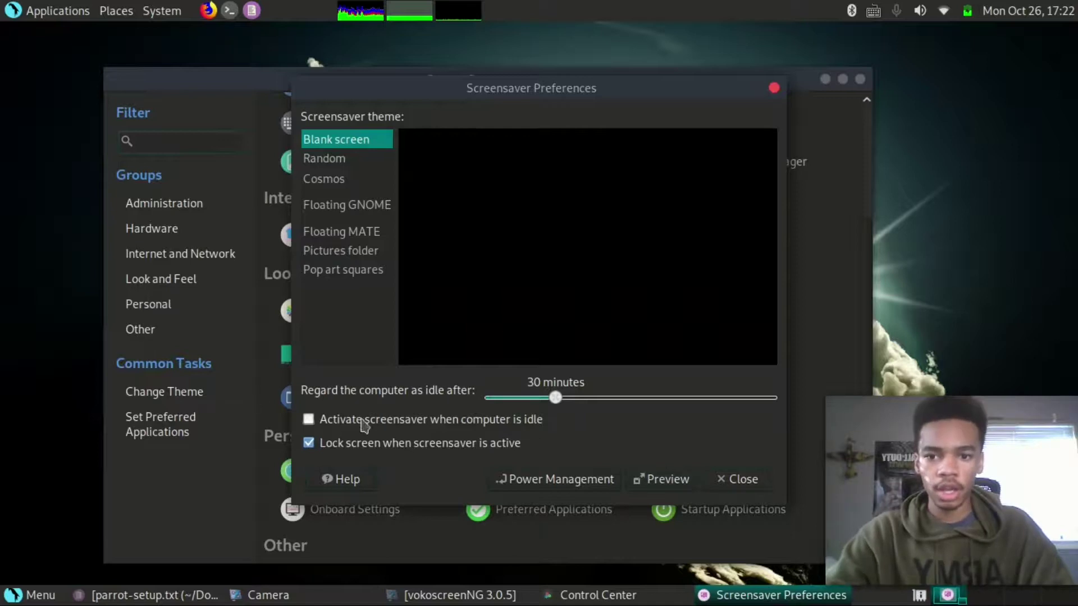
{"action": "left_click", "coordinate": [736, 481]}
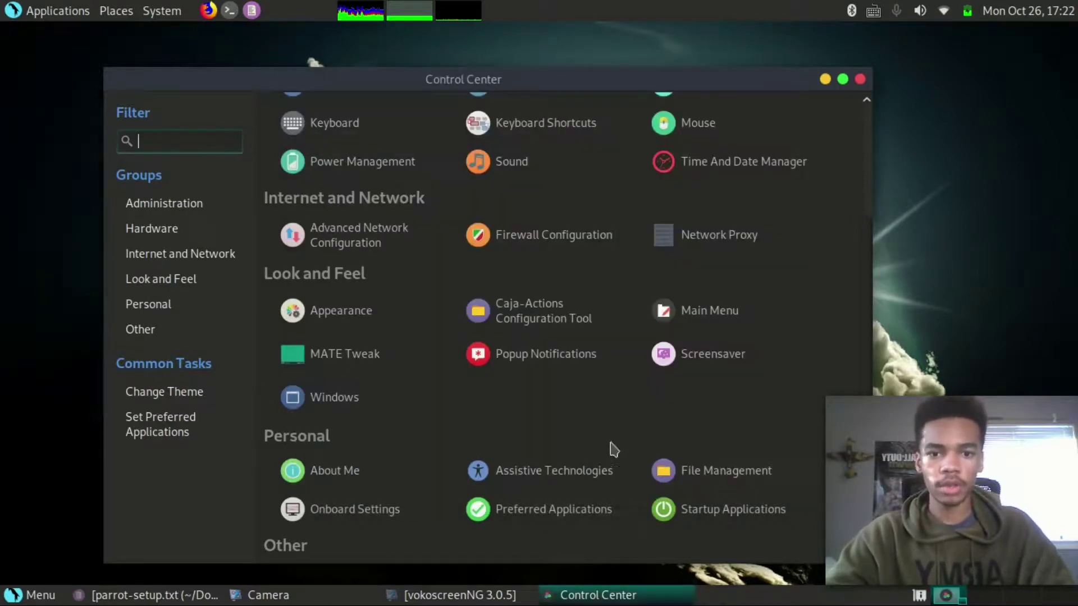
{"action": "left_click", "coordinate": [698, 364]}
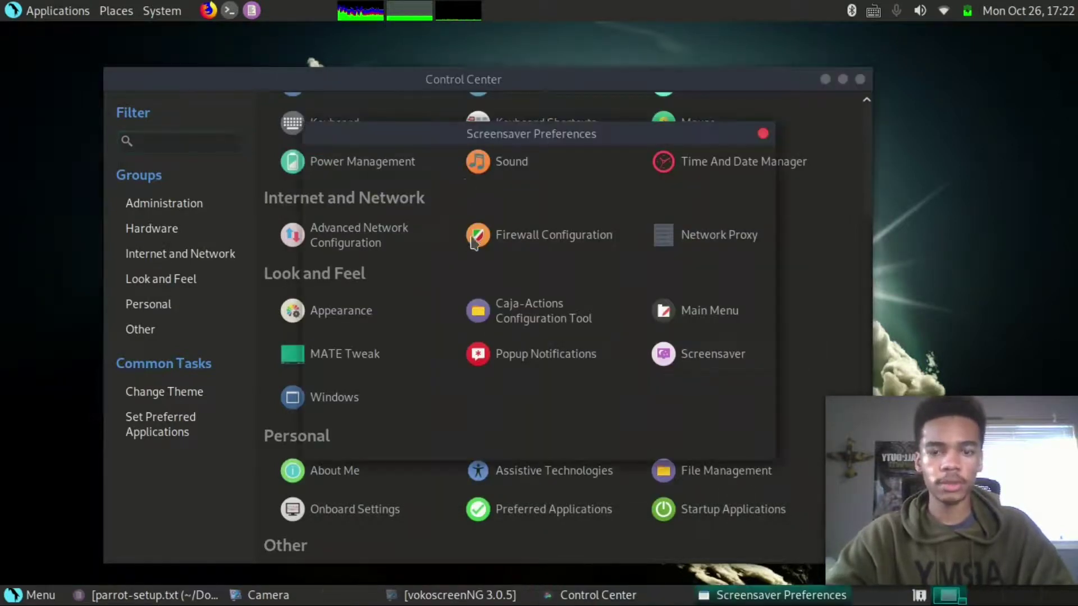
{"action": "left_click", "coordinate": [740, 528]}
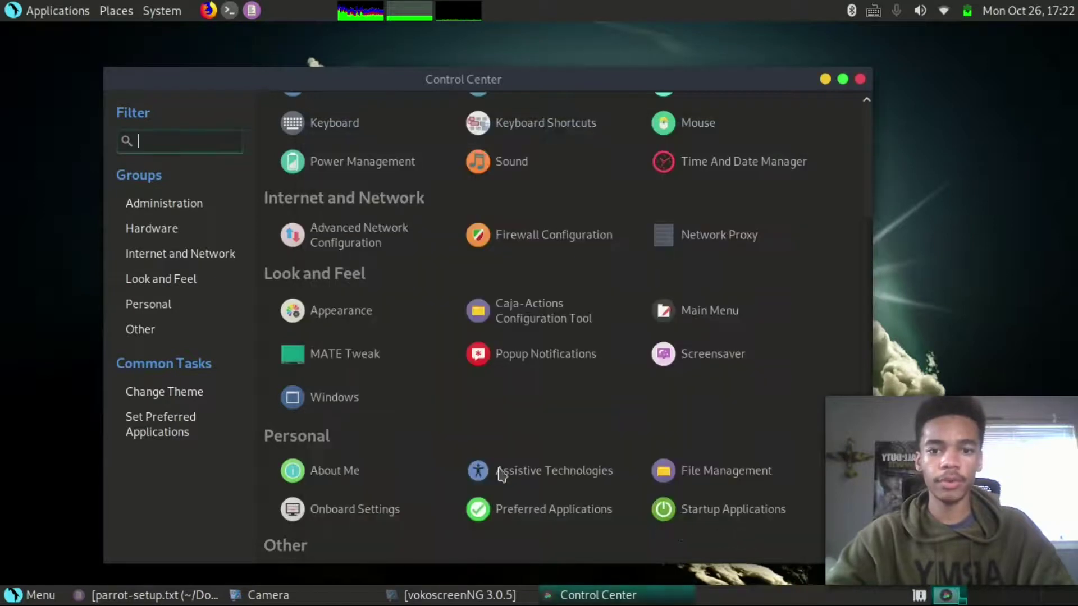
Set the titlebar buttons' position to Right in the Control Center's window preferences
{"action": "left_click", "coordinate": [335, 399]}
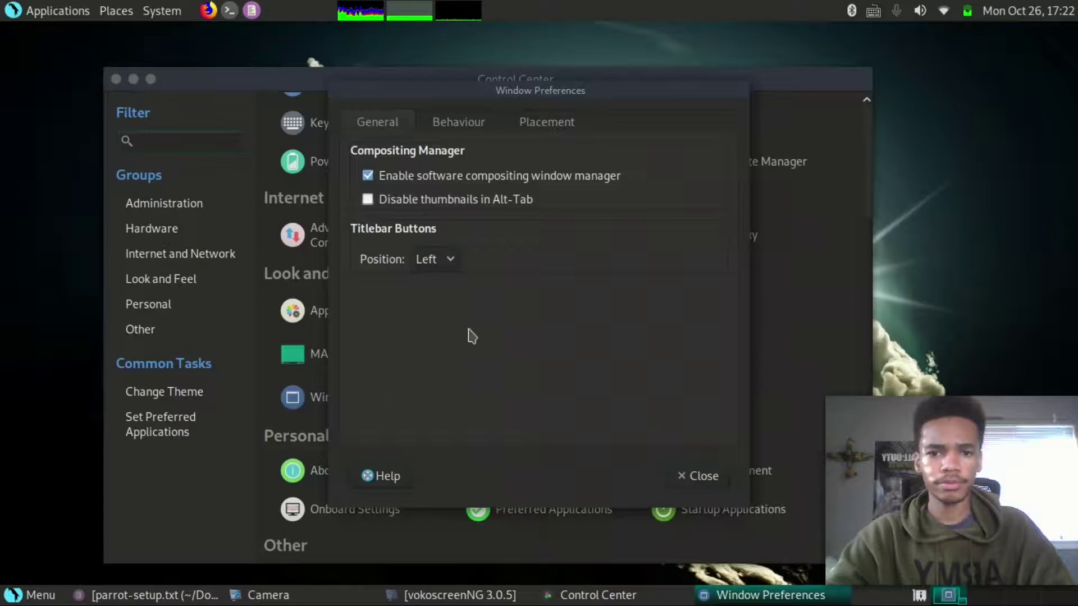
{"action": "left_click", "coordinate": [438, 260]}
{"action": "left_click", "coordinate": [438, 231]}
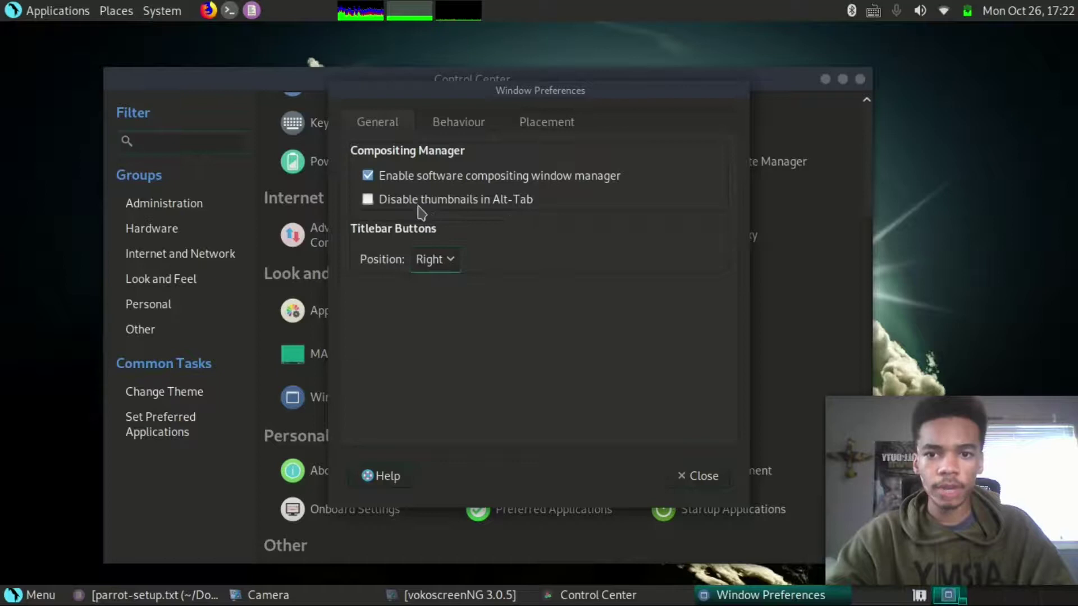
Review the window behaviour and placement settings, and close the window preferences
{"action": "left_click", "coordinate": [459, 125]}
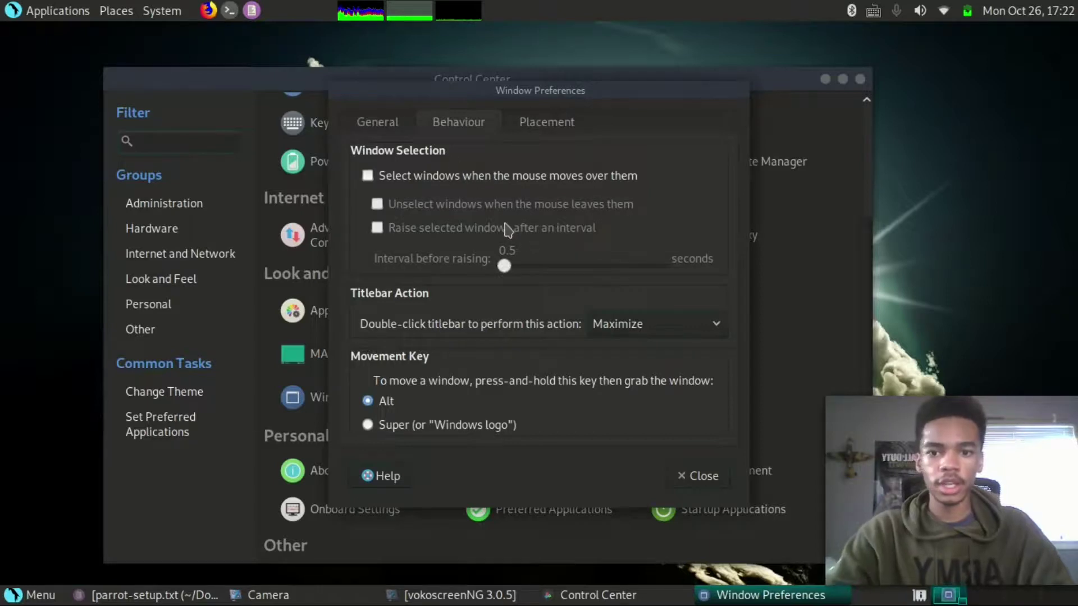
{"action": "left_click", "coordinate": [533, 128]}
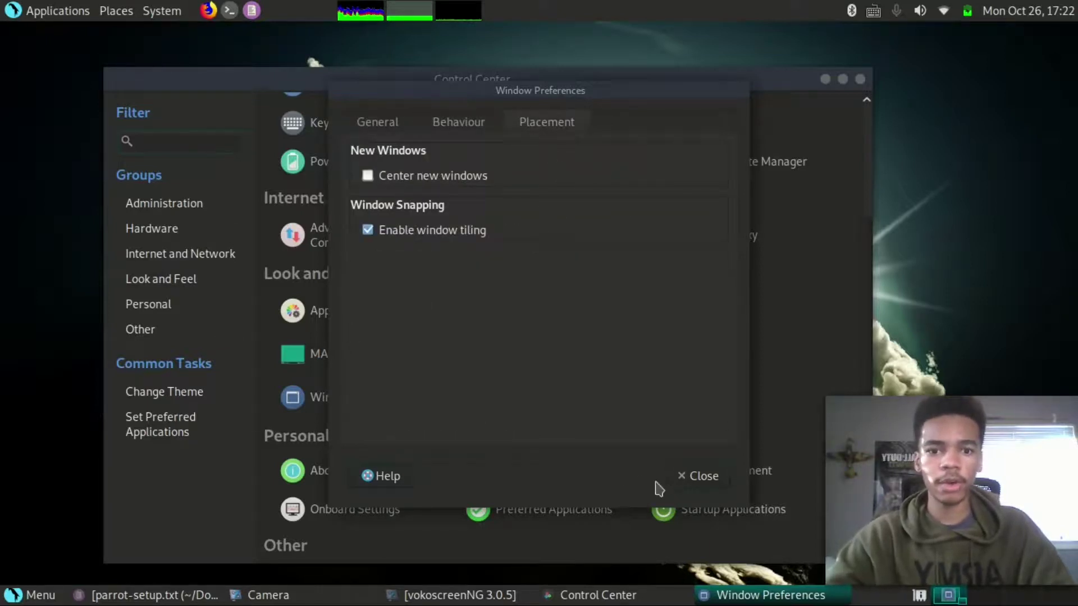
{"action": "left_click", "coordinate": [678, 478]}
Set the user's About Me profile picture to ccs-n.png from the Downloads folder
{"action": "scroll", "coordinate": [681, 332], "scroll_direction": "down", "scroll_amount": 1}
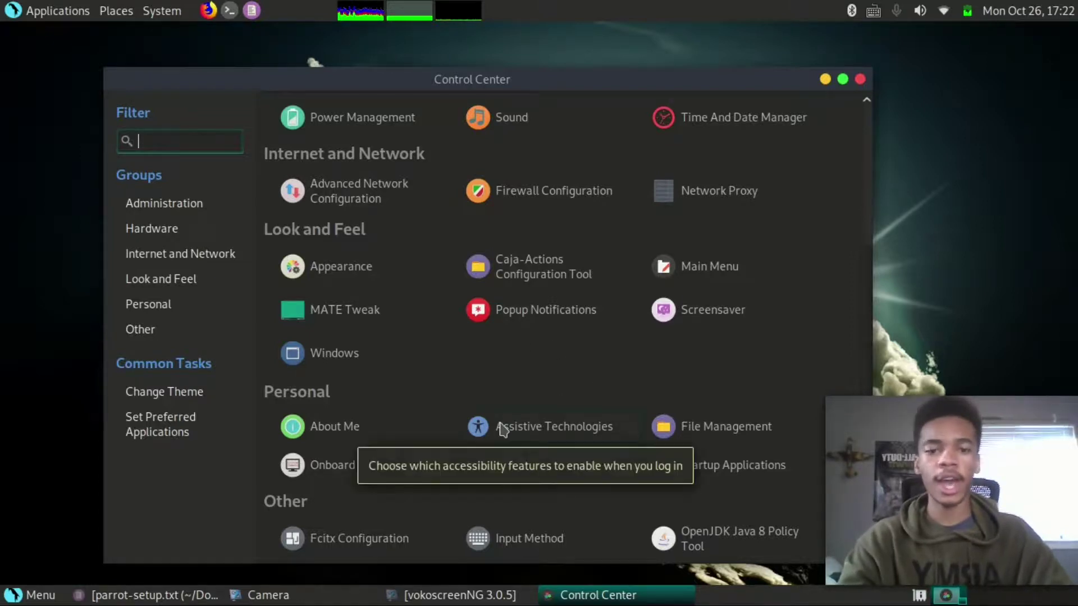
{"action": "left_click", "coordinate": [375, 442]}
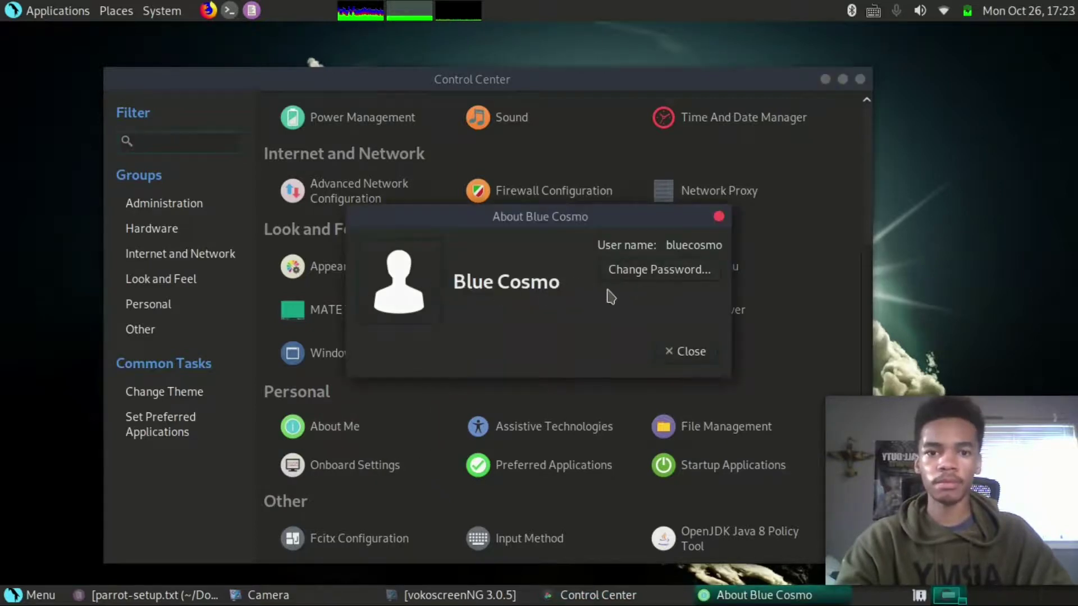
{"action": "left_click", "coordinate": [404, 286]}
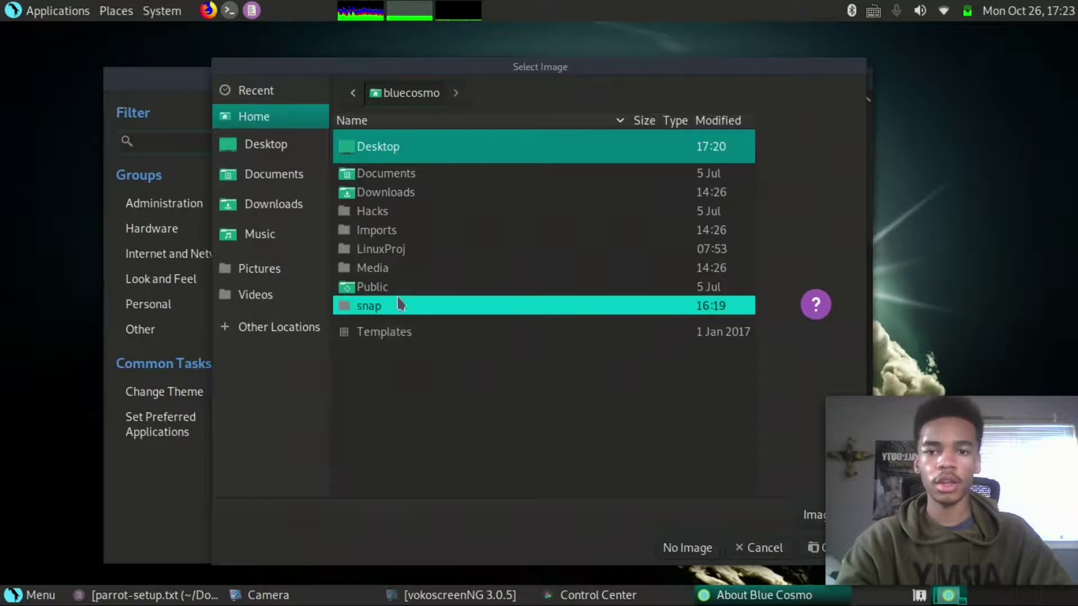
{"action": "double_click", "coordinate": [387, 192]}
{"action": "left_click", "coordinate": [396, 188]}
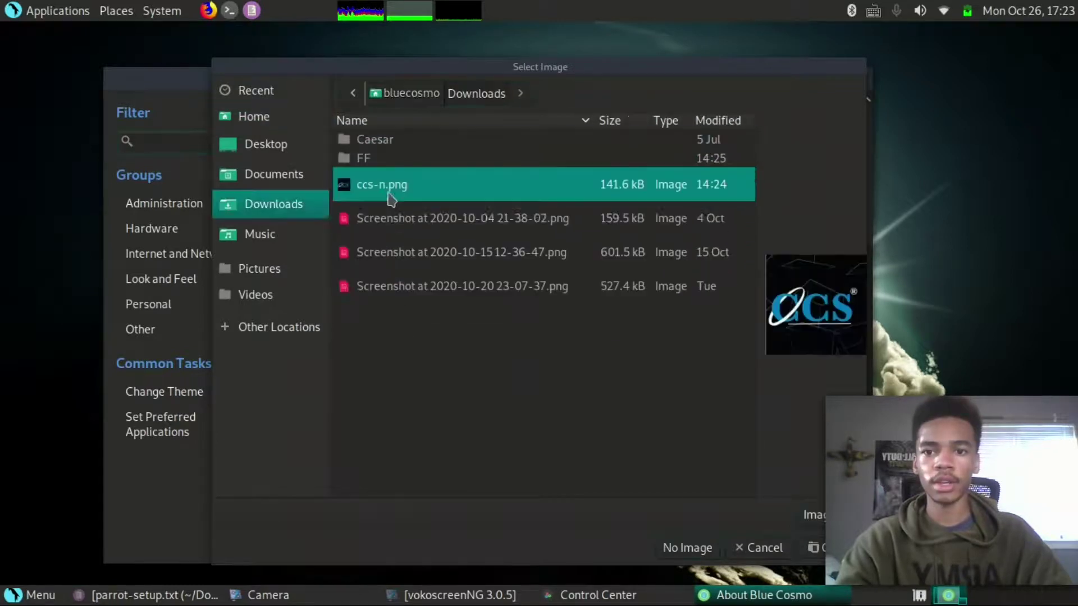
{"action": "key", "text": "Return"}
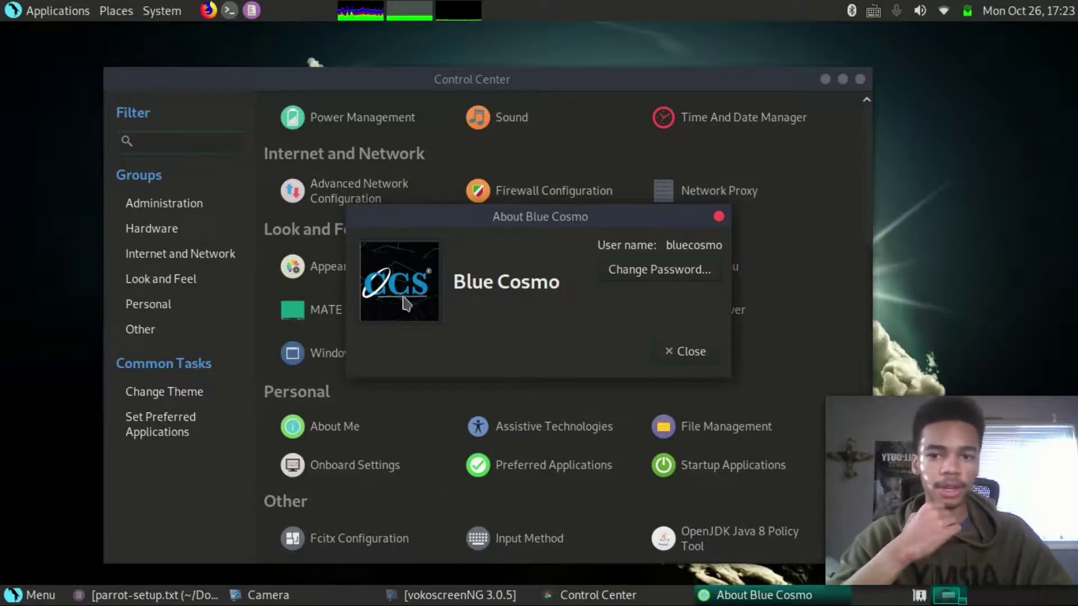
Close the About Me dialog, then check the Assistive Technologies preferences and close them
{"action": "left_click", "coordinate": [680, 357]}
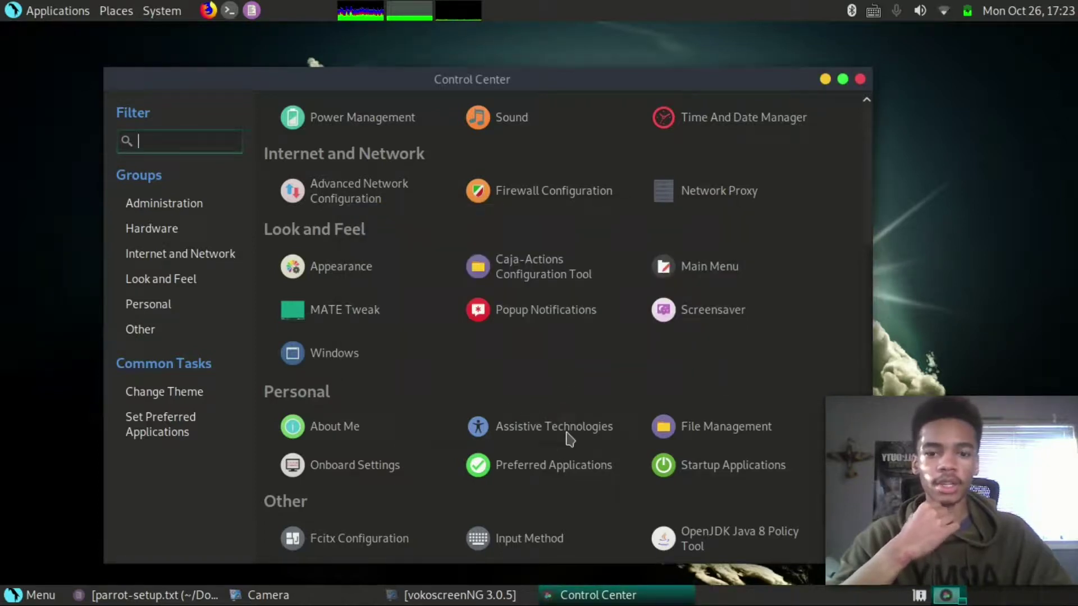
{"action": "left_click", "coordinate": [568, 439]}
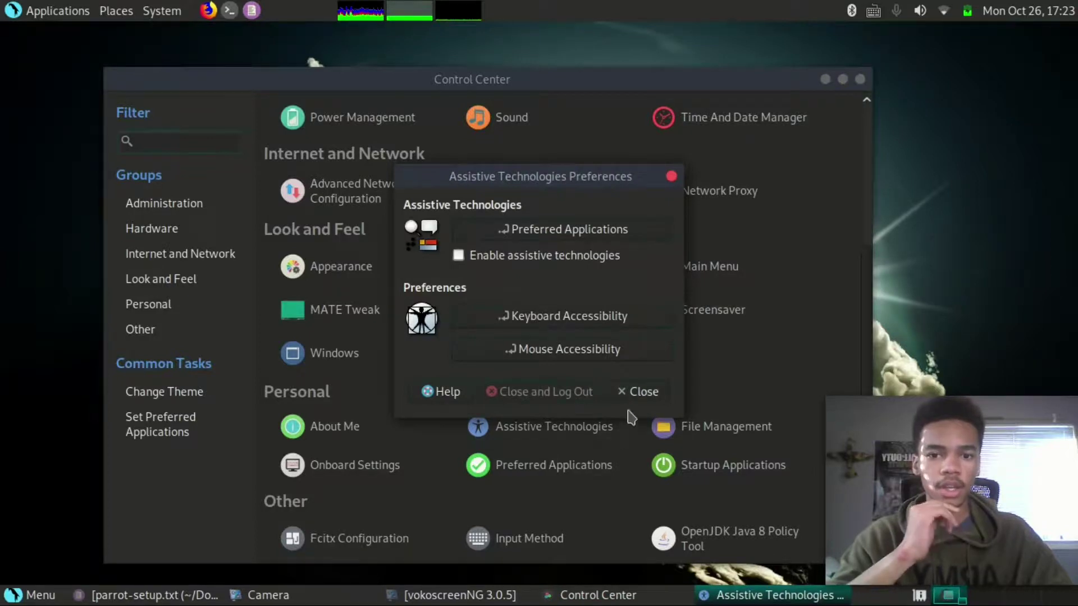
{"action": "left_click", "coordinate": [638, 395]}
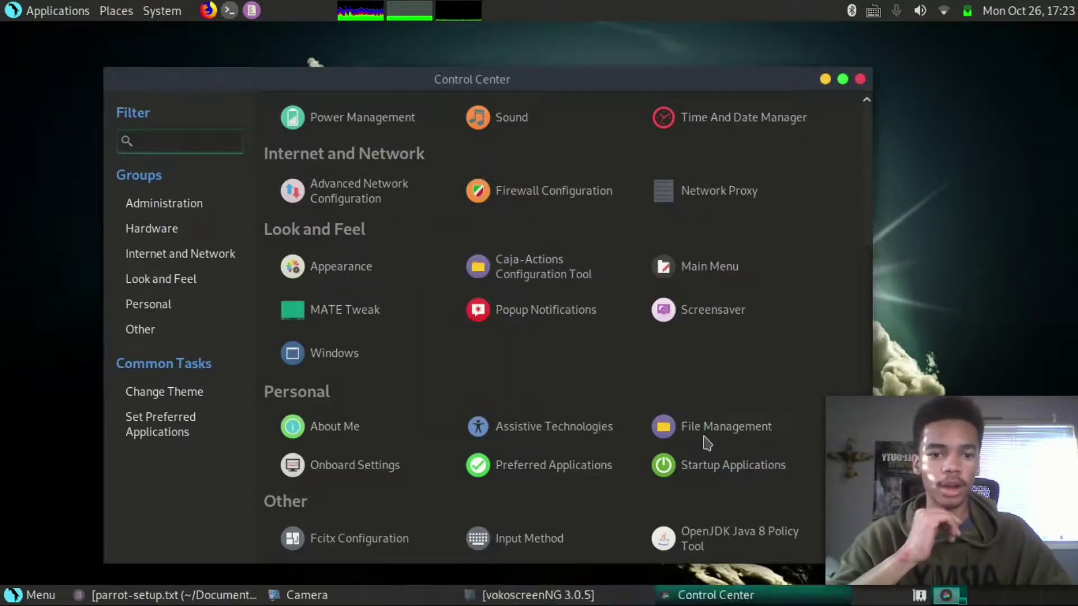
Review the File Management preferences, from extensions, media and preview to list columns, behavior and views, and close them
{"action": "left_click", "coordinate": [690, 438]}
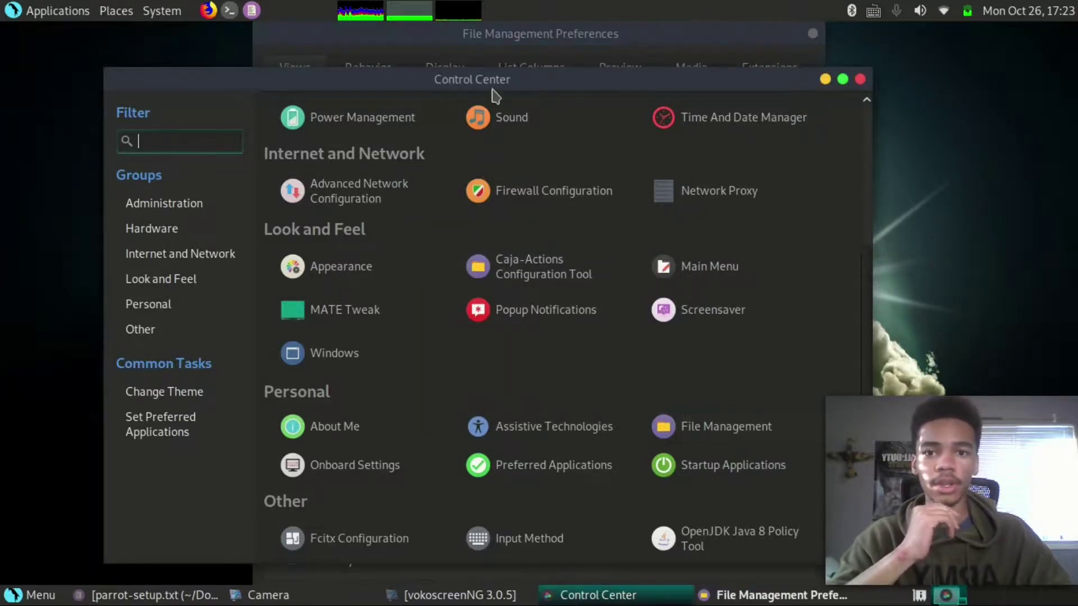
{"action": "left_click", "coordinate": [502, 34]}
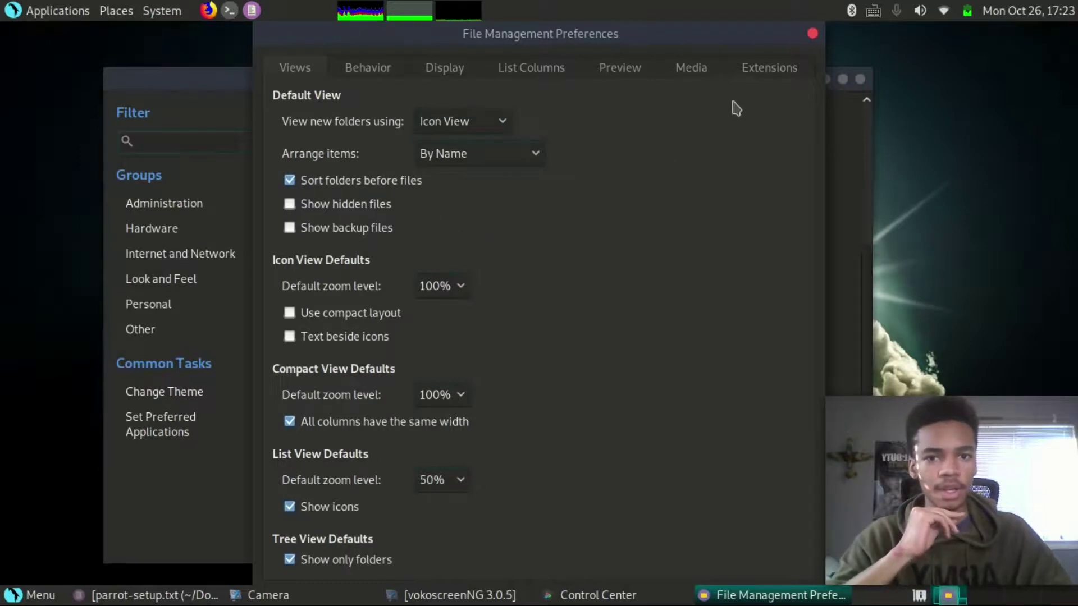
{"action": "left_click", "coordinate": [756, 67]}
{"action": "left_click", "coordinate": [608, 168]}
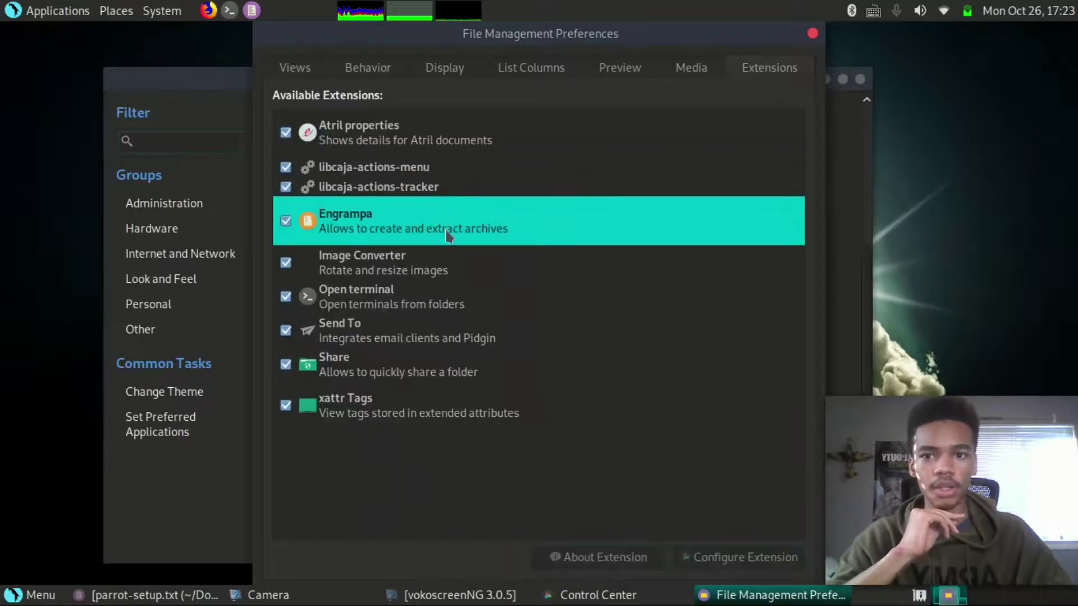
{"action": "left_click", "coordinate": [691, 70]}
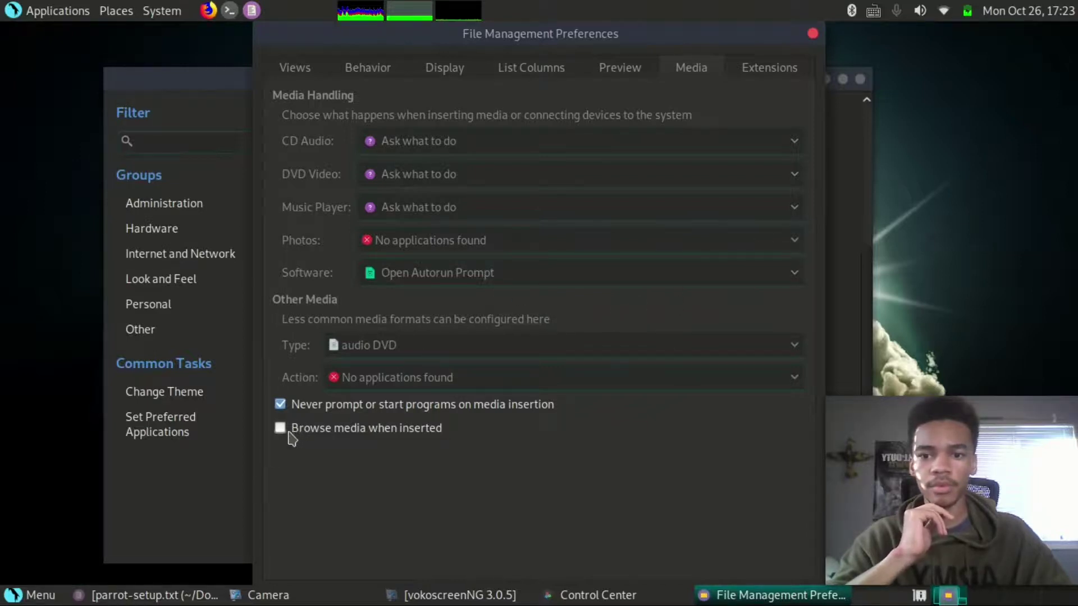
{"action": "left_click", "coordinate": [622, 66]}
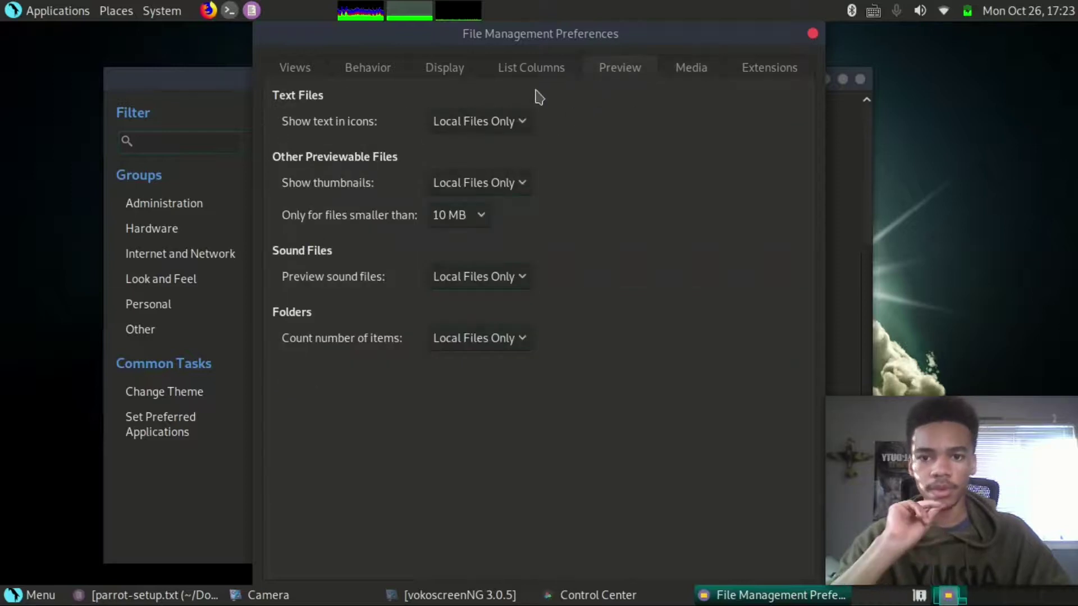
{"action": "left_click", "coordinate": [536, 70]}
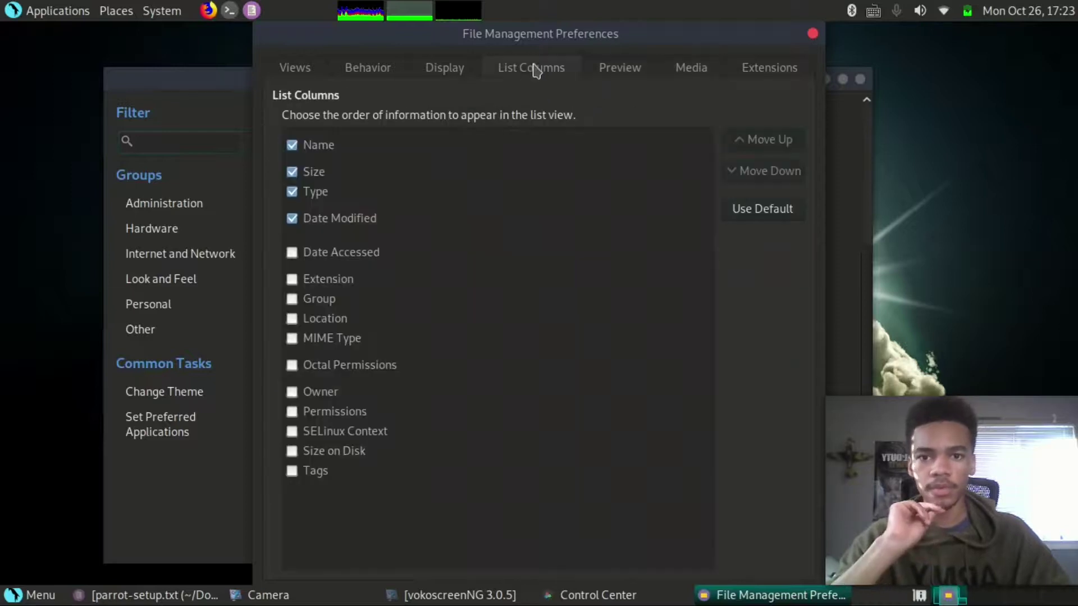
{"action": "left_click", "coordinate": [427, 82]}
{"action": "left_click", "coordinate": [383, 69]}
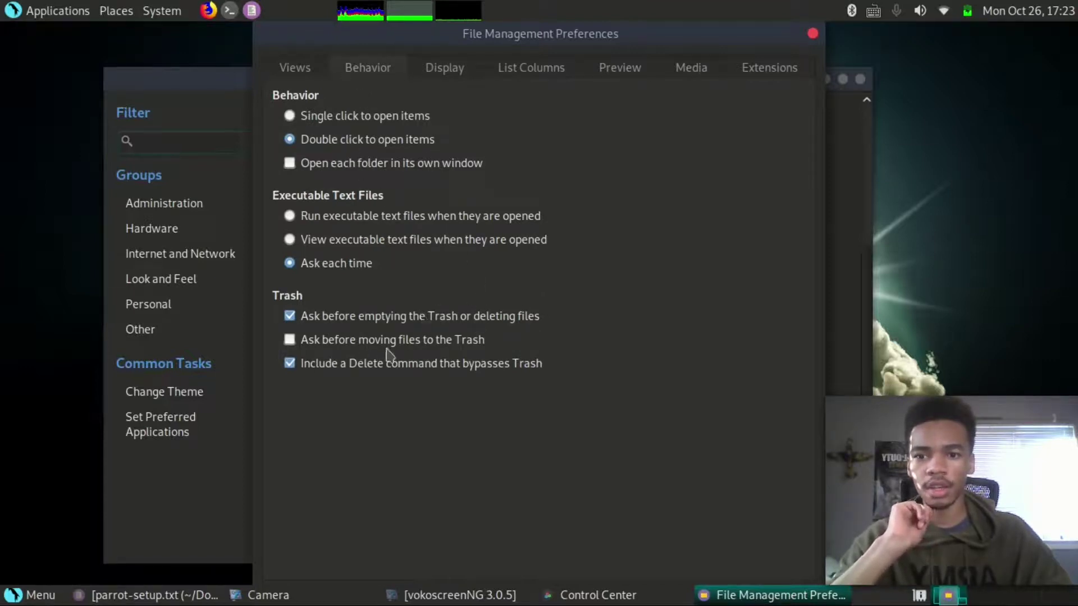
{"action": "left_click", "coordinate": [280, 76]}
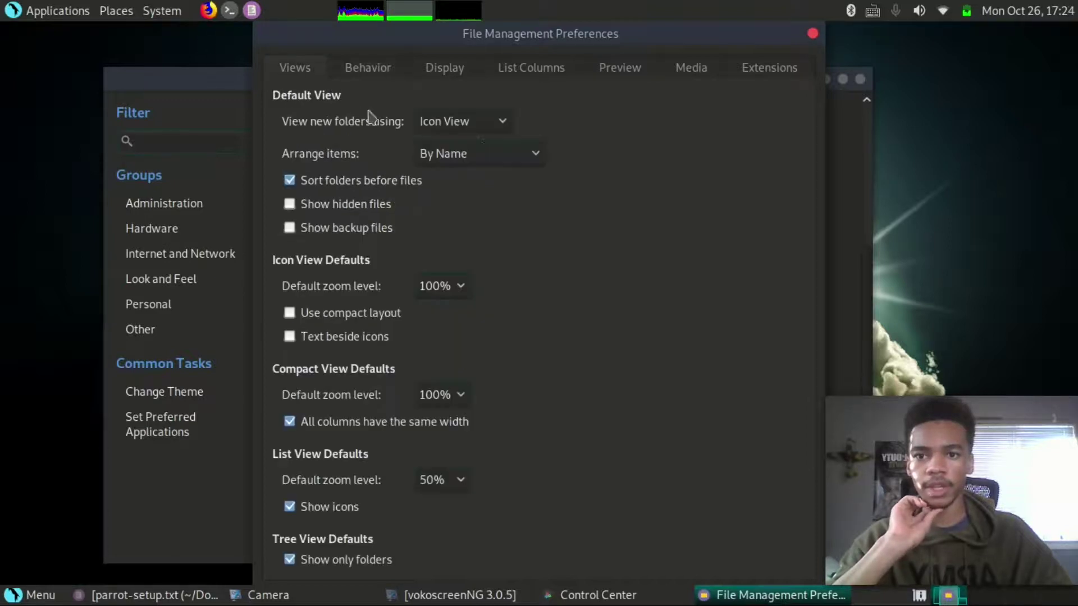
{"action": "left_click", "coordinate": [812, 34]}
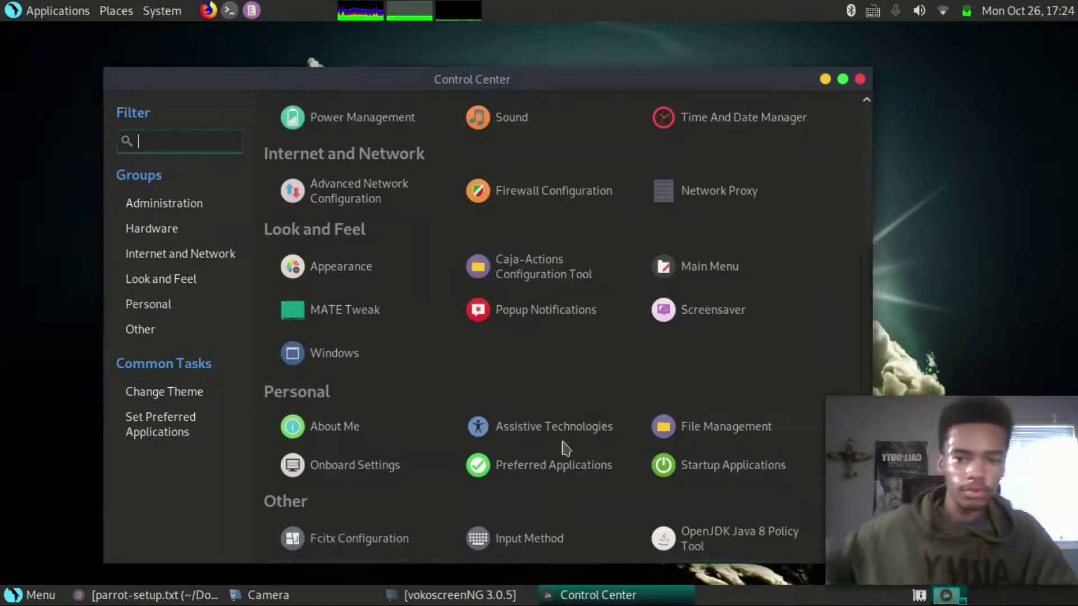
Review the Onboard on-screen keyboard settings, including window transparency, layout, theme and auto-show, and close the preferences
{"action": "left_click", "coordinate": [363, 473]}
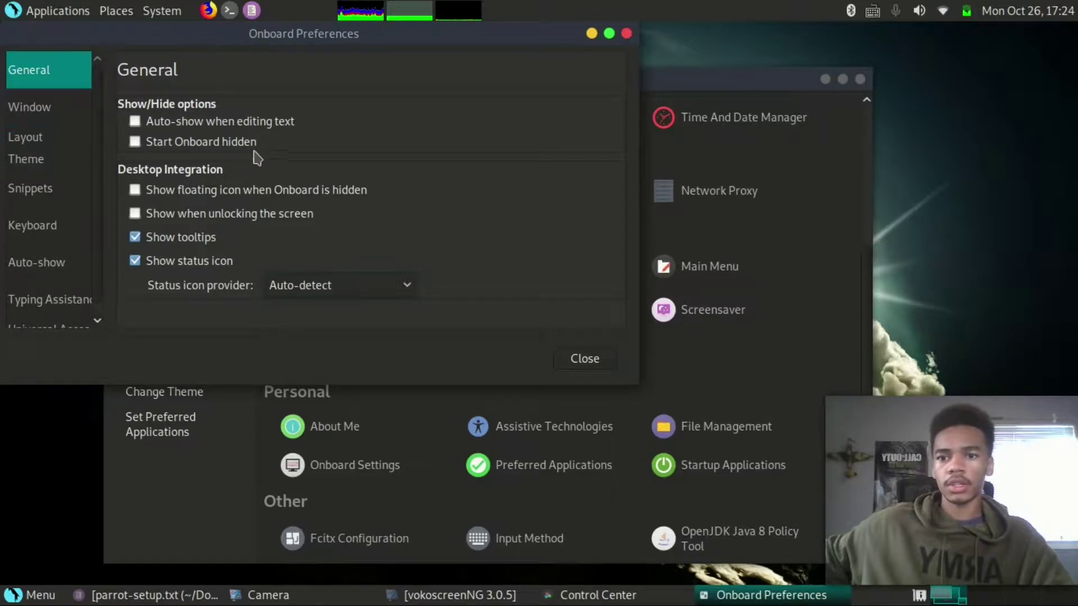
{"action": "left_click", "coordinate": [87, 120]}
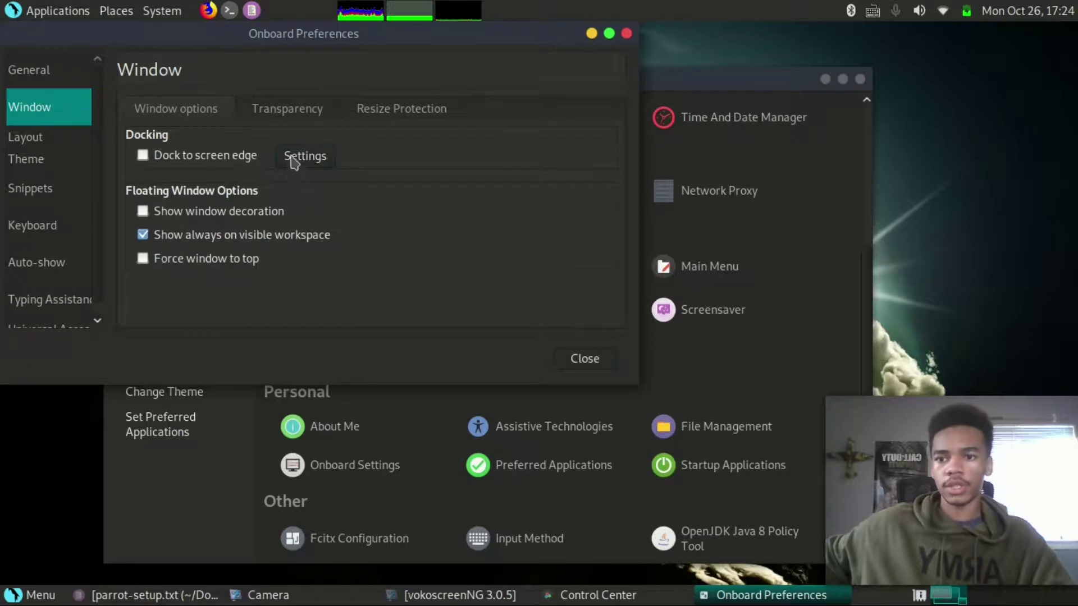
{"action": "left_click", "coordinate": [285, 119]}
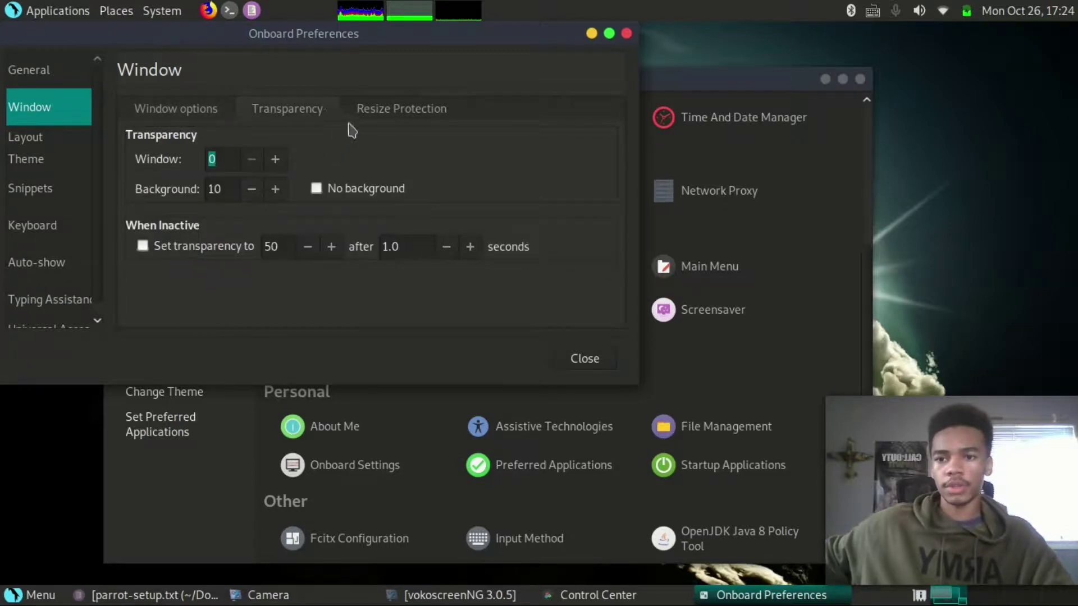
{"action": "left_click", "coordinate": [383, 116]}
{"action": "left_click", "coordinate": [61, 146]}
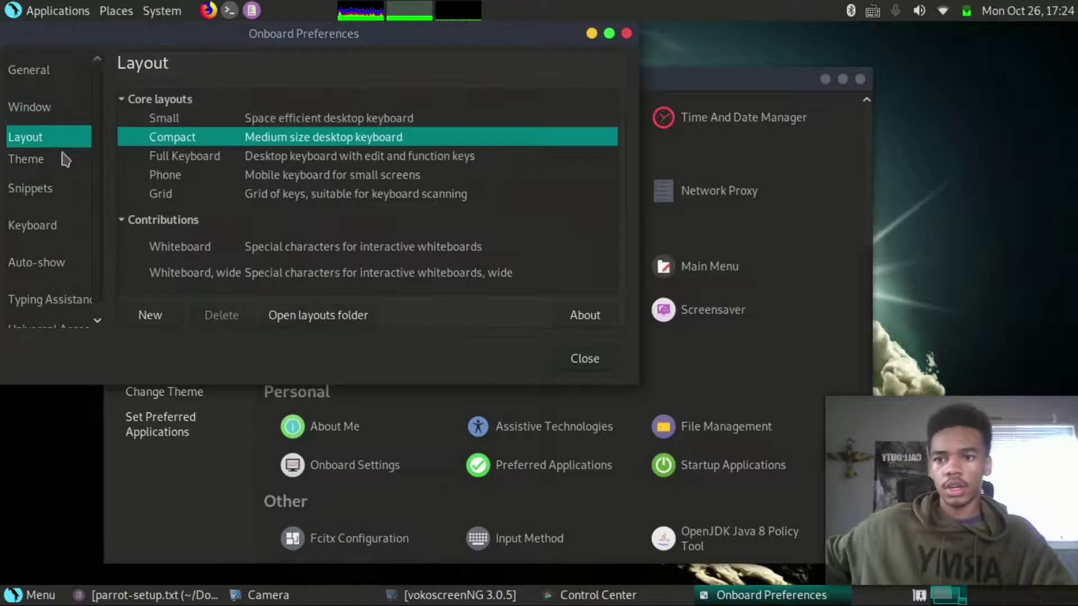
{"action": "left_click", "coordinate": [65, 161]}
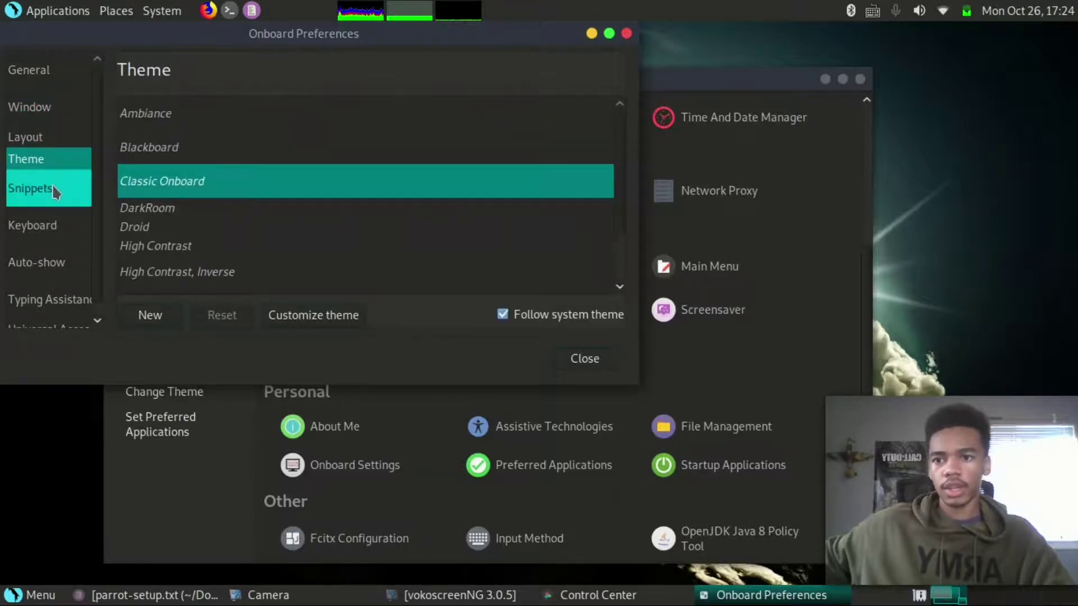
{"action": "left_click", "coordinate": [53, 189]}
{"action": "left_click", "coordinate": [51, 225]}
{"action": "left_click", "coordinate": [51, 260]}
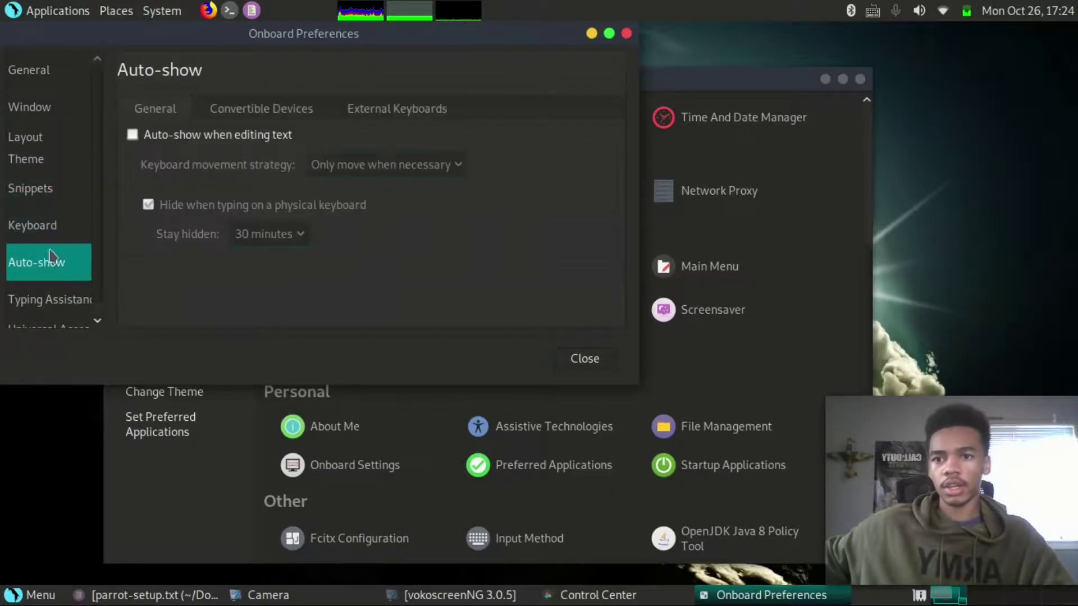
{"action": "left_click", "coordinate": [53, 295]}
{"action": "left_click", "coordinate": [578, 360]}
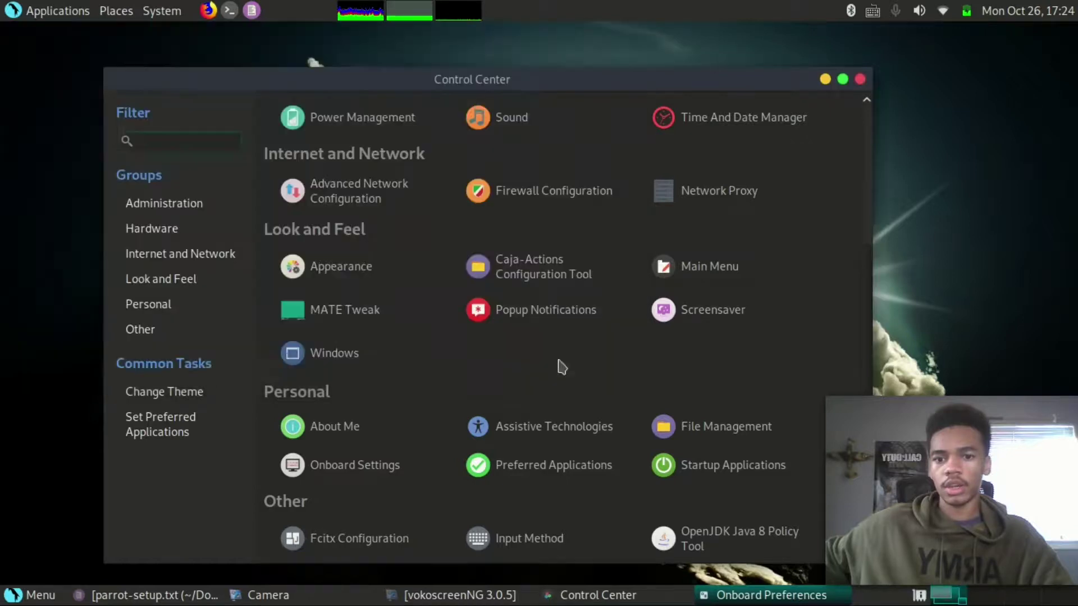
Set the preferred image viewer to GNU Image Manipulation Program in the Preferred Applications
{"action": "left_click", "coordinate": [542, 469]}
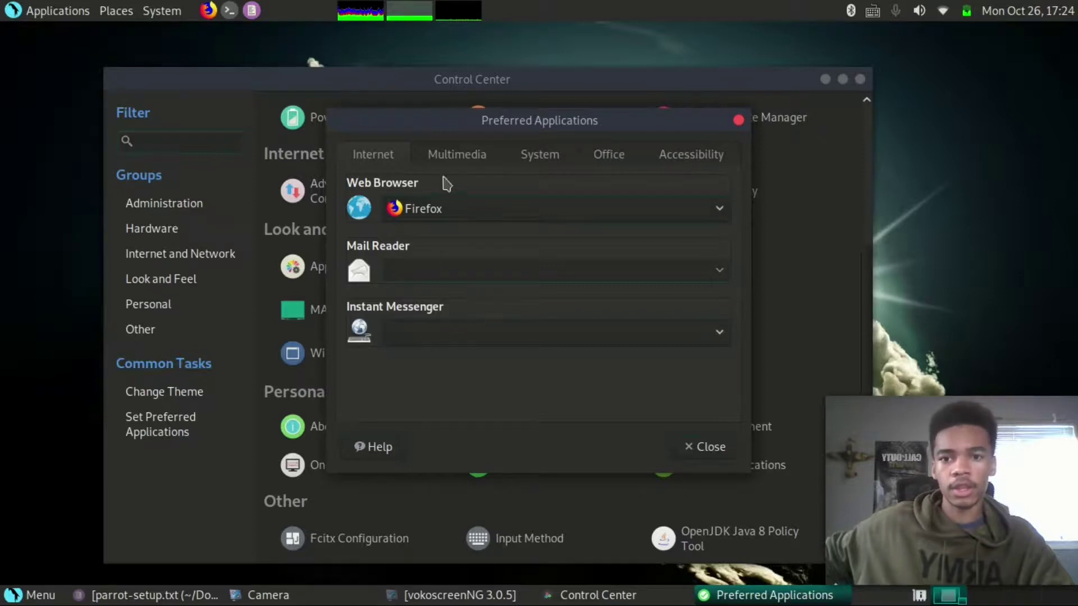
{"action": "left_click", "coordinate": [457, 154]}
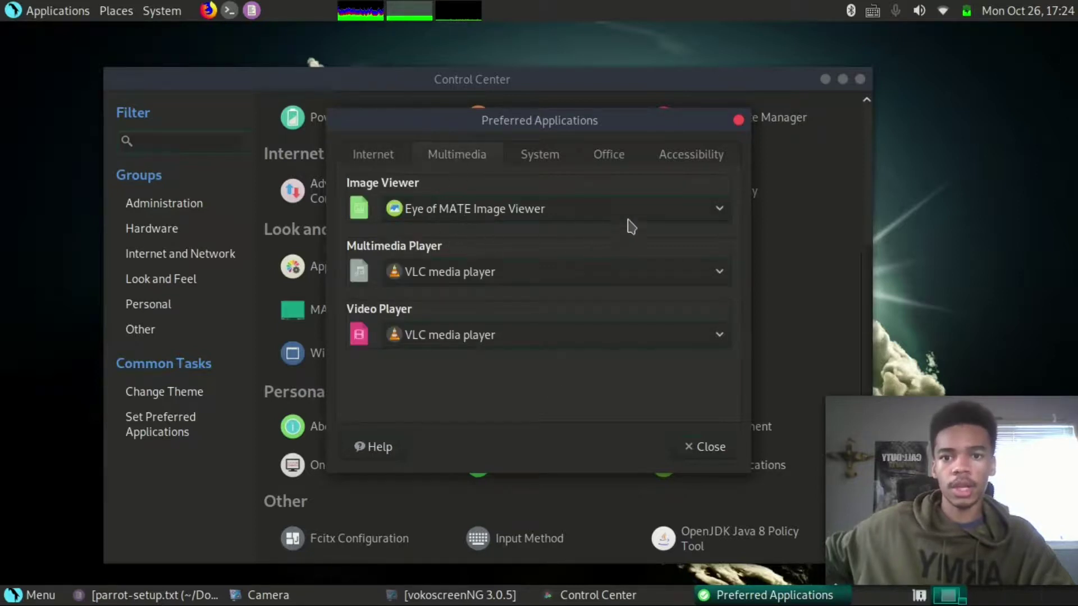
{"action": "left_click", "coordinate": [643, 211]}
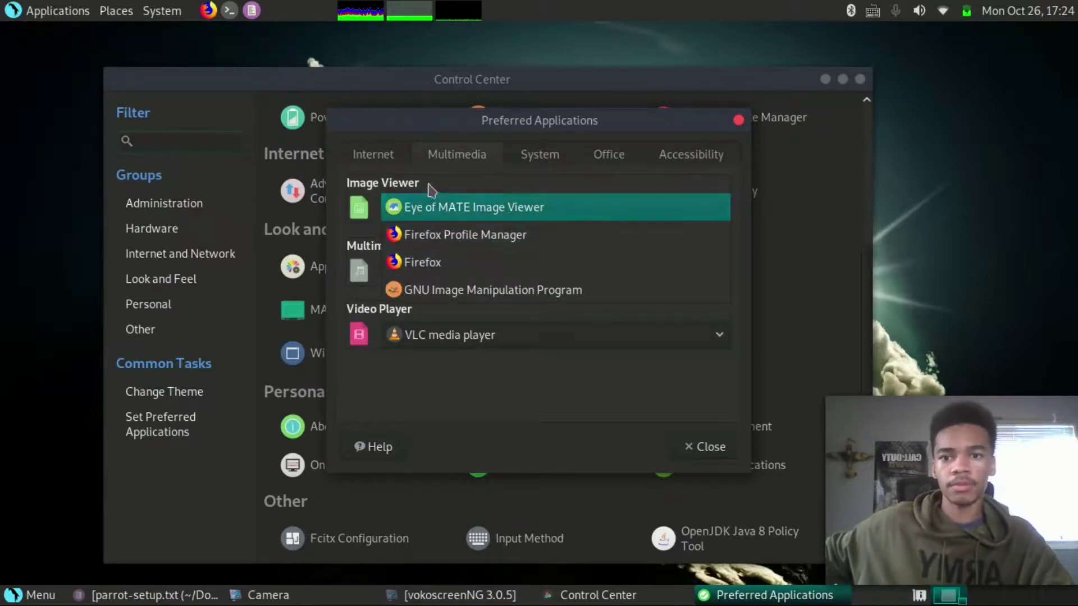
{"action": "left_click", "coordinate": [369, 173]}
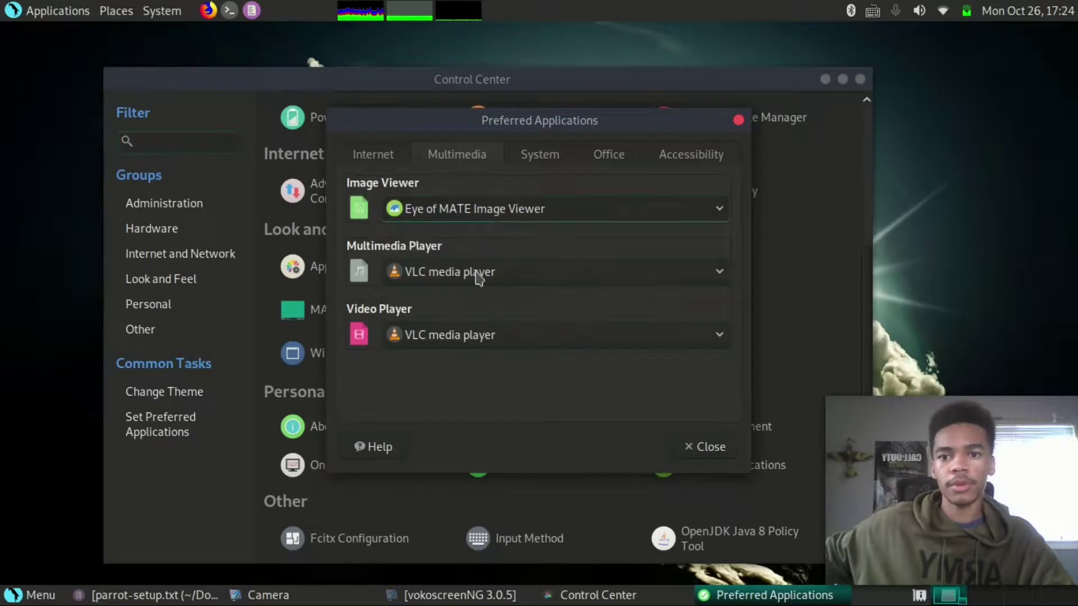
{"action": "left_click", "coordinate": [654, 212]}
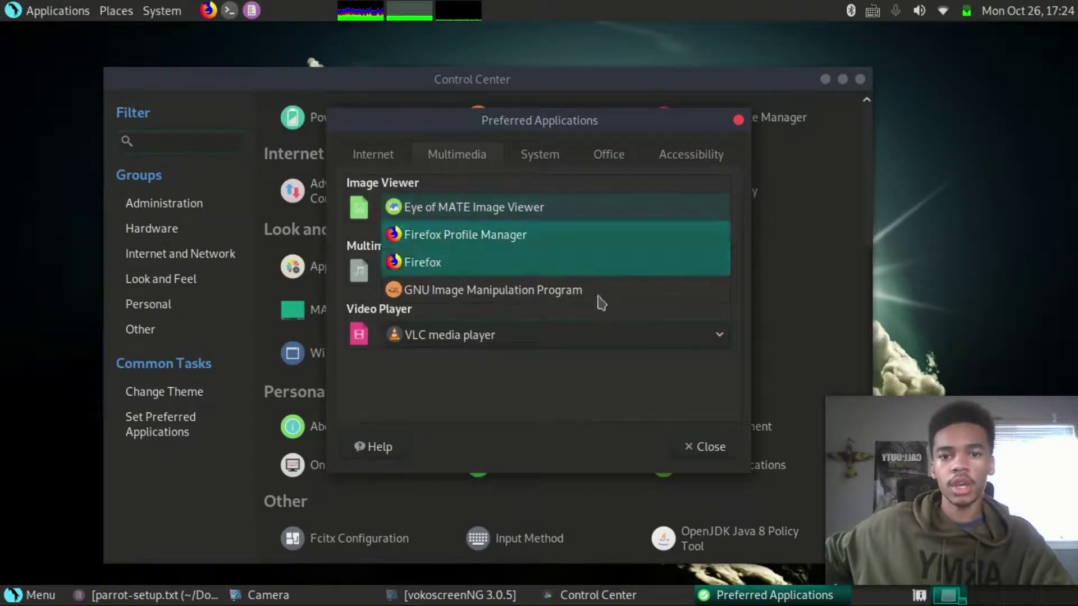
{"action": "left_click", "coordinate": [510, 290]}
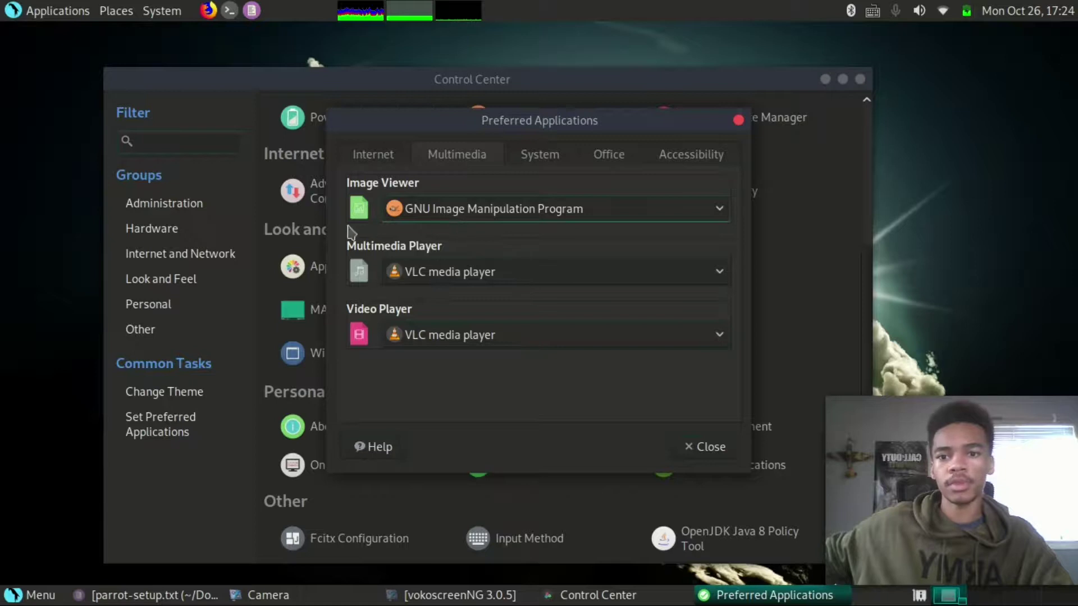
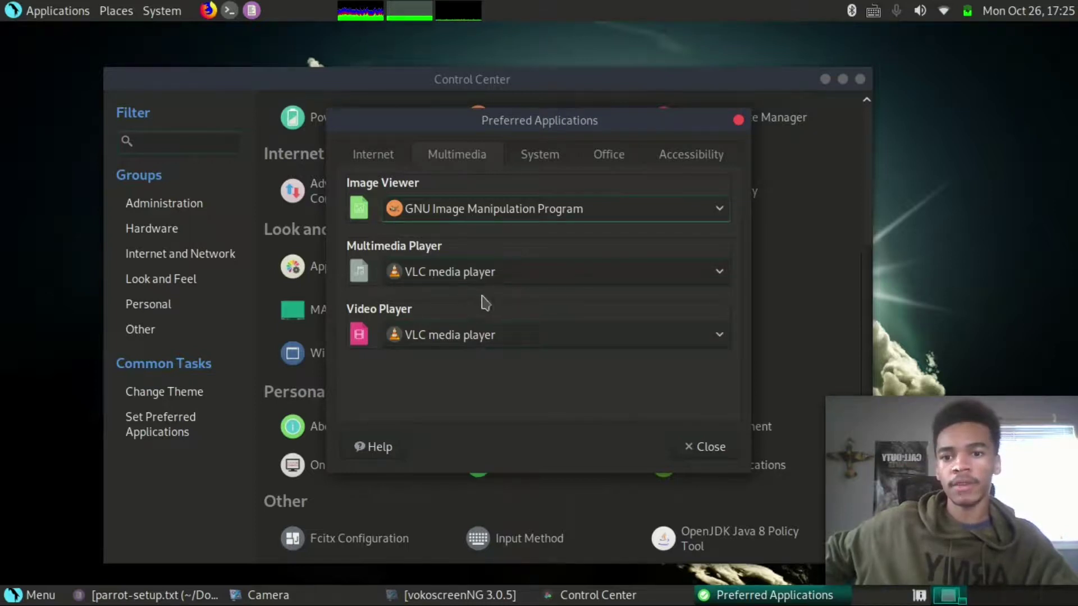
Choose Pluma as the preferred text editor and Atril Document Viewer as the preferred document viewer
{"action": "left_click", "coordinate": [537, 163]}
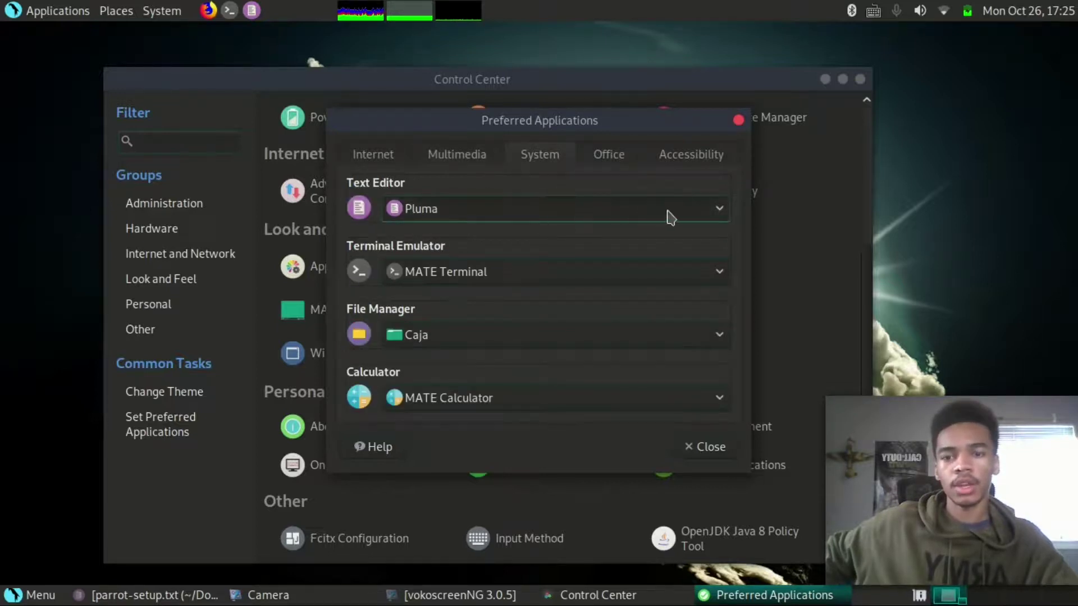
{"action": "left_click", "coordinate": [689, 216]}
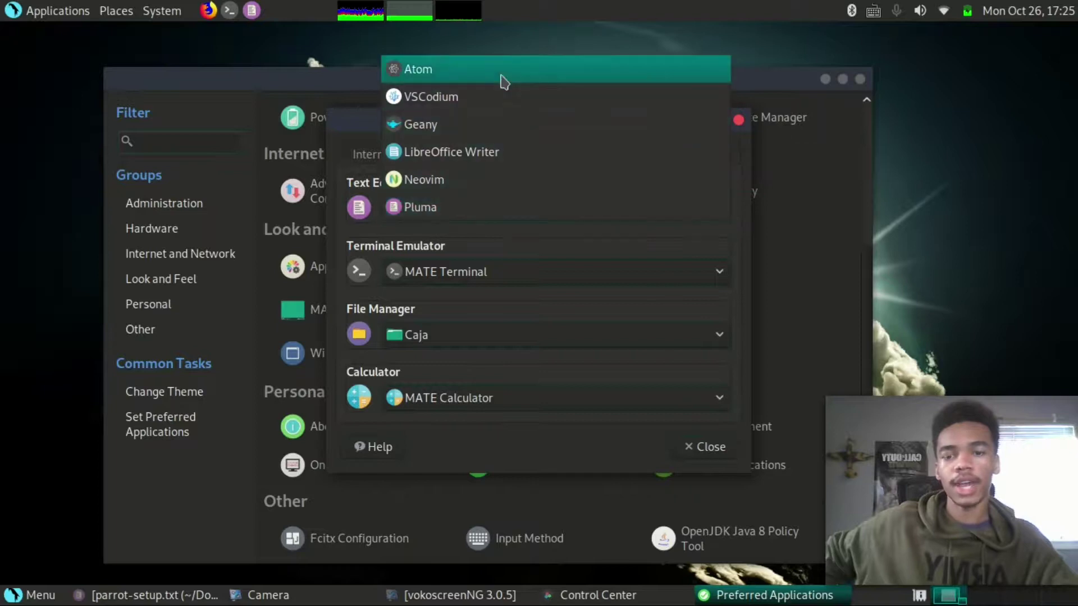
{"action": "left_click", "coordinate": [418, 207]}
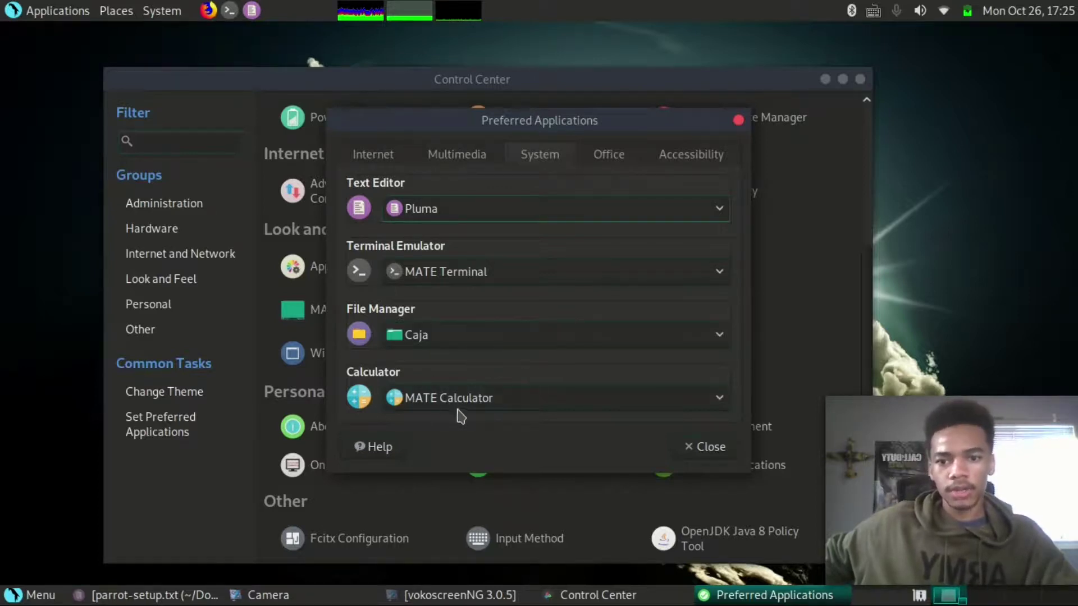
{"action": "left_click", "coordinate": [608, 167]}
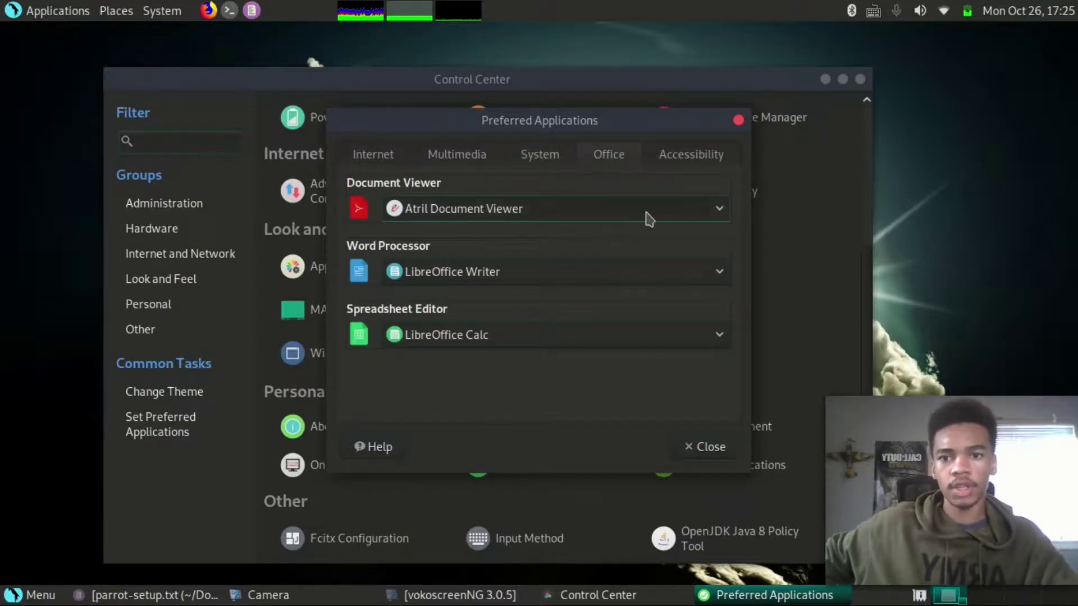
{"action": "left_click", "coordinate": [646, 213]}
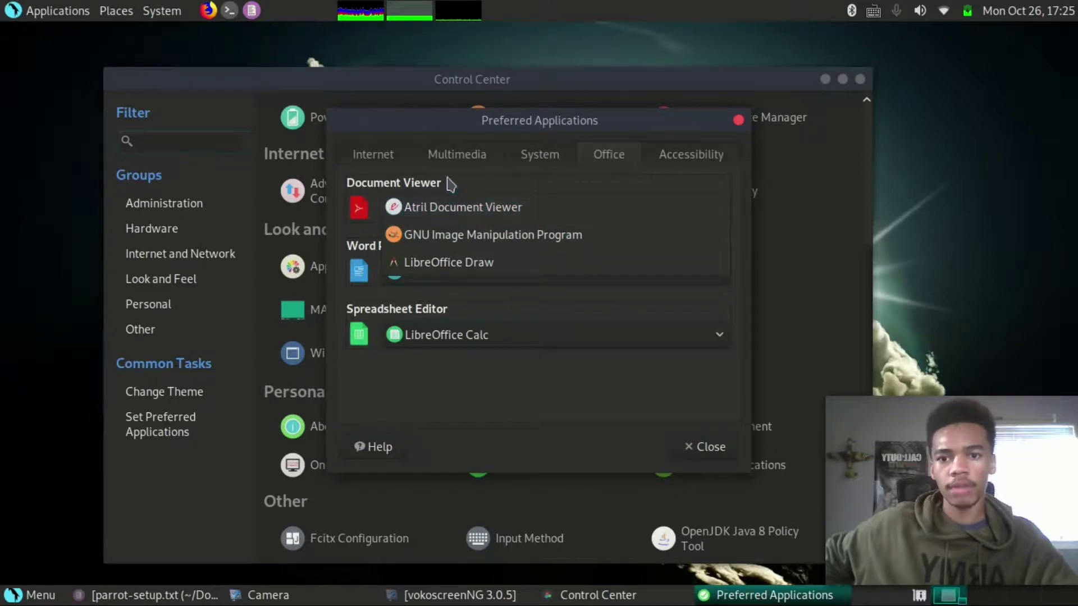
{"action": "left_click", "coordinate": [437, 208]}
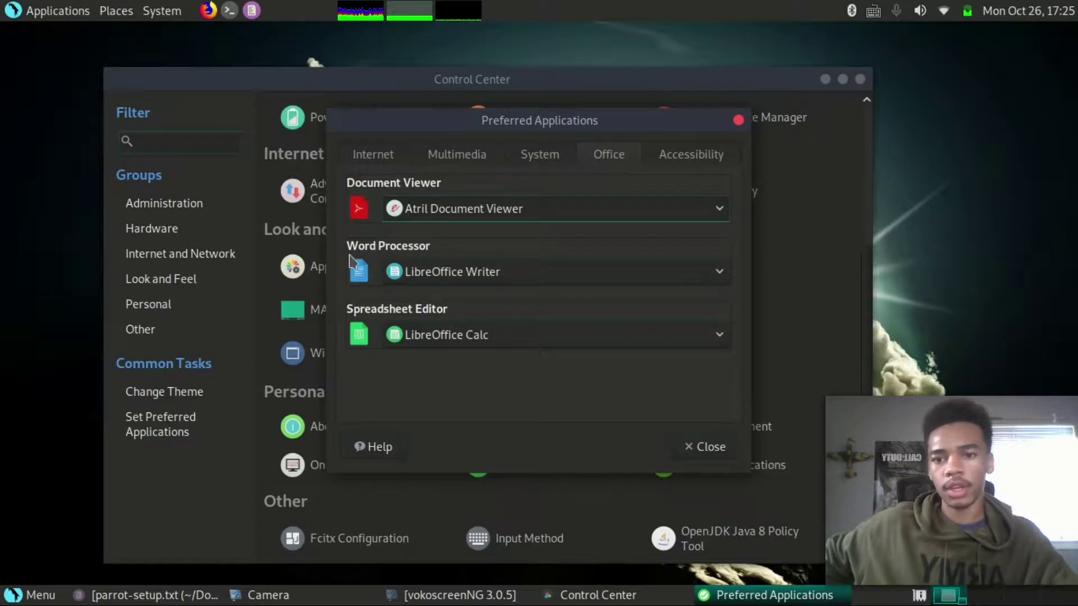
Check the visual and mobility accessibility application choices, and close the Preferred Applications
{"action": "left_click", "coordinate": [684, 156]}
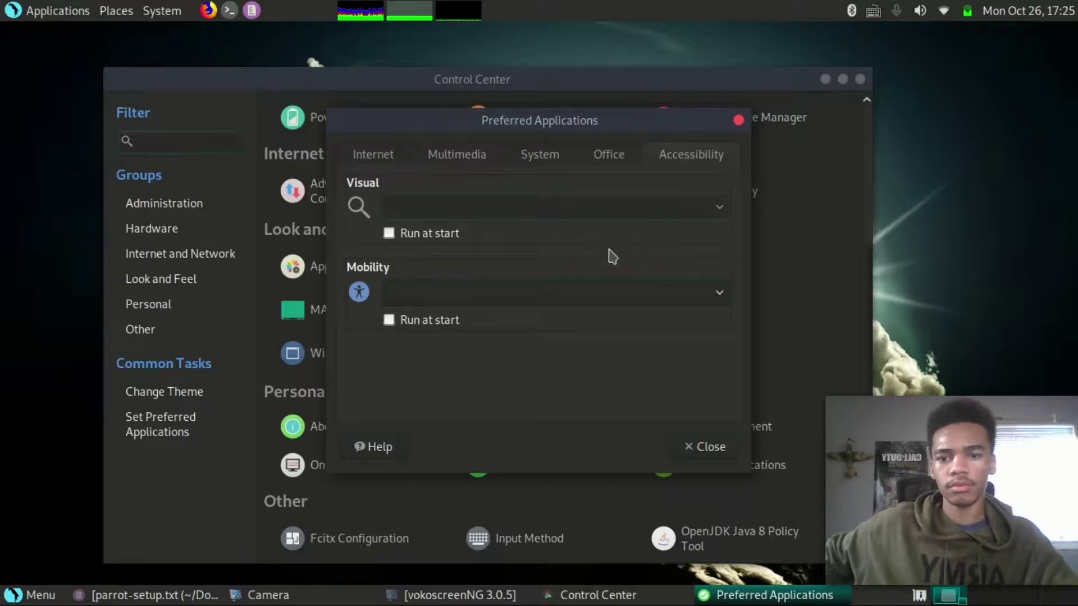
{"action": "left_click", "coordinate": [694, 303]}
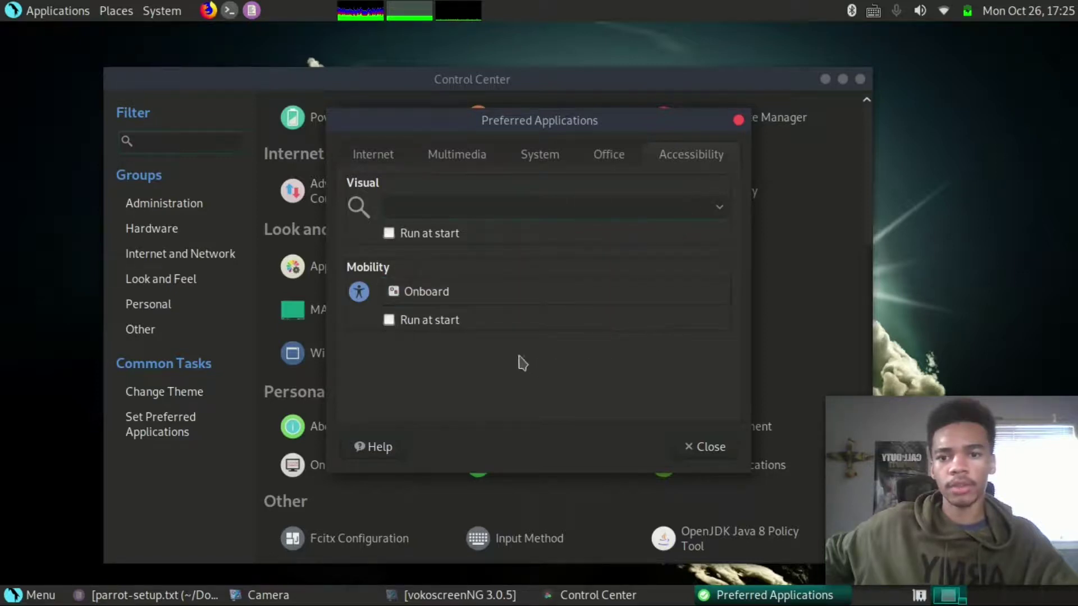
{"action": "left_click", "coordinate": [505, 306]}
{"action": "left_click", "coordinate": [544, 313]}
{"action": "left_click", "coordinate": [711, 448]}
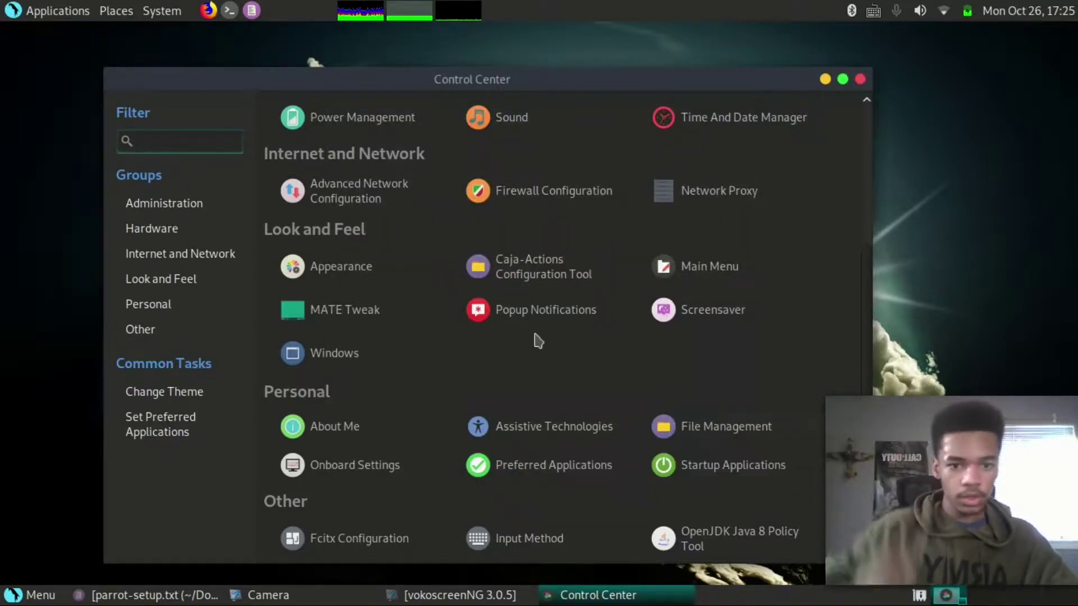
Review the additional startup programs and the session options in the Startup Applications preferences, and close them
{"action": "left_click", "coordinate": [709, 467]}
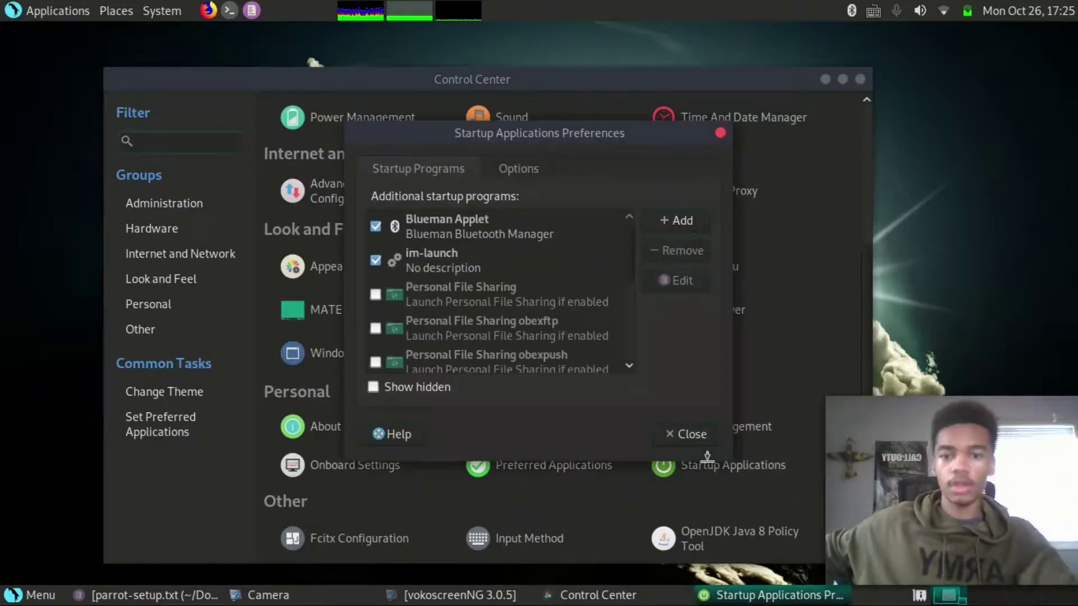
{"action": "left_click", "coordinate": [544, 295]}
{"action": "scroll", "coordinate": [543, 295], "scroll_direction": "down", "scroll_amount": 5}
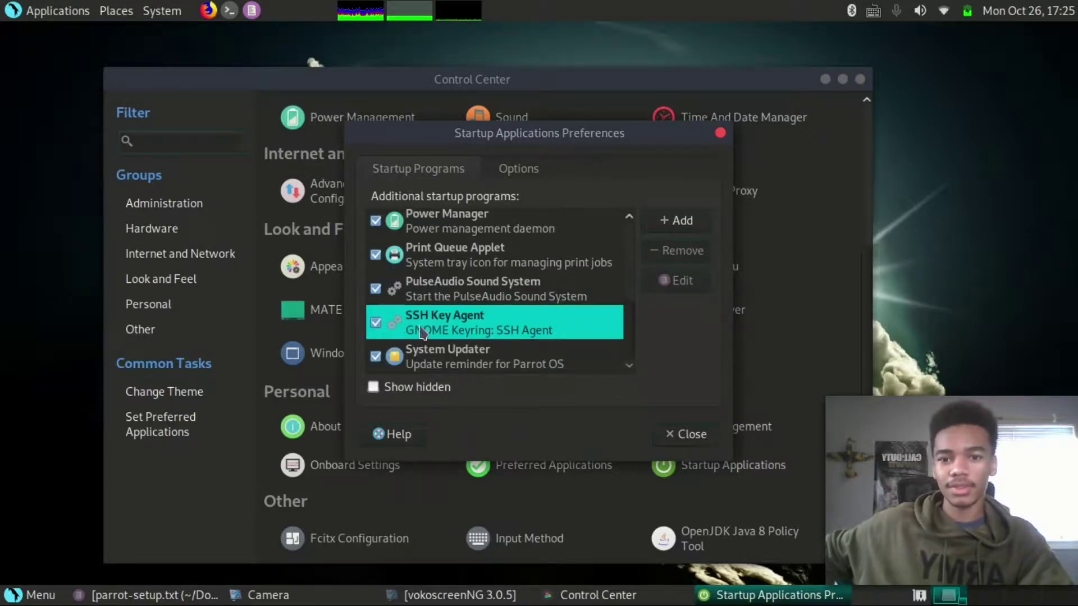
{"action": "scroll", "coordinate": [513, 321], "scroll_direction": "up", "scroll_amount": 5}
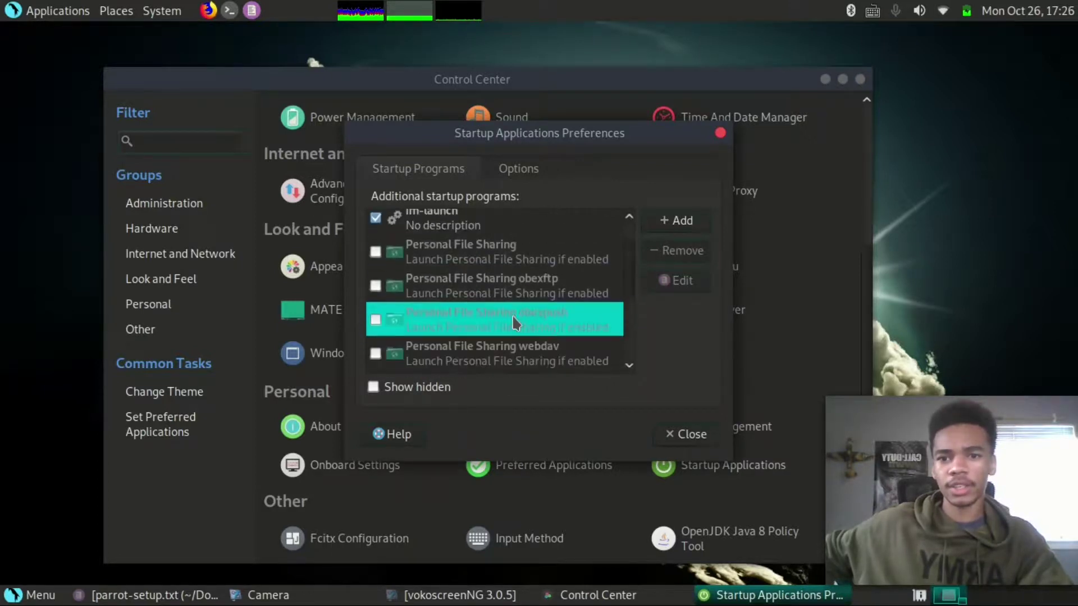
{"action": "scroll", "coordinate": [452, 289], "scroll_direction": "up", "scroll_amount": 2}
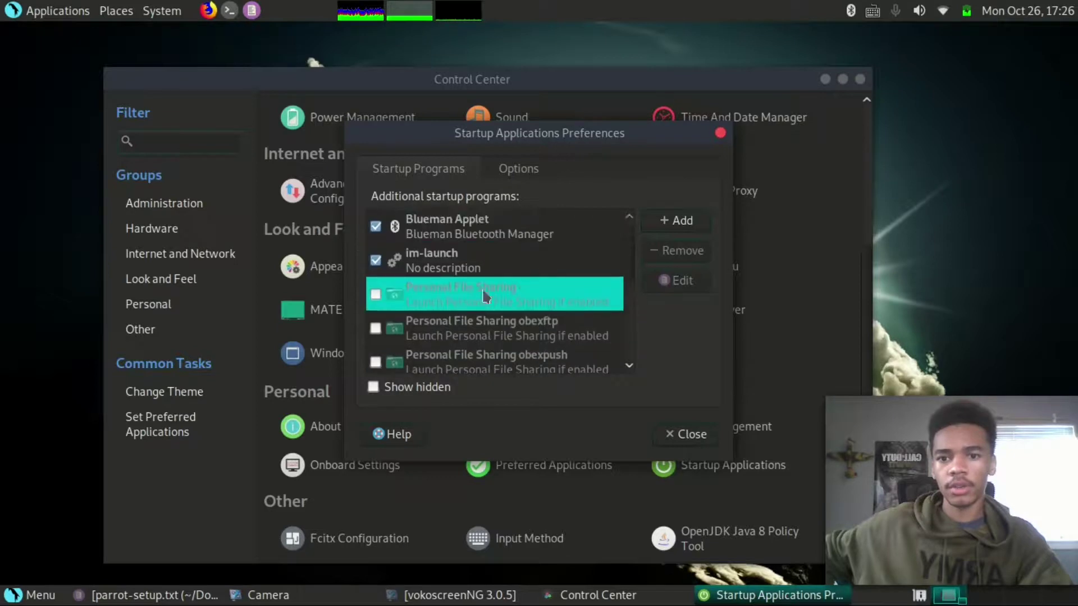
{"action": "left_click", "coordinate": [517, 181]}
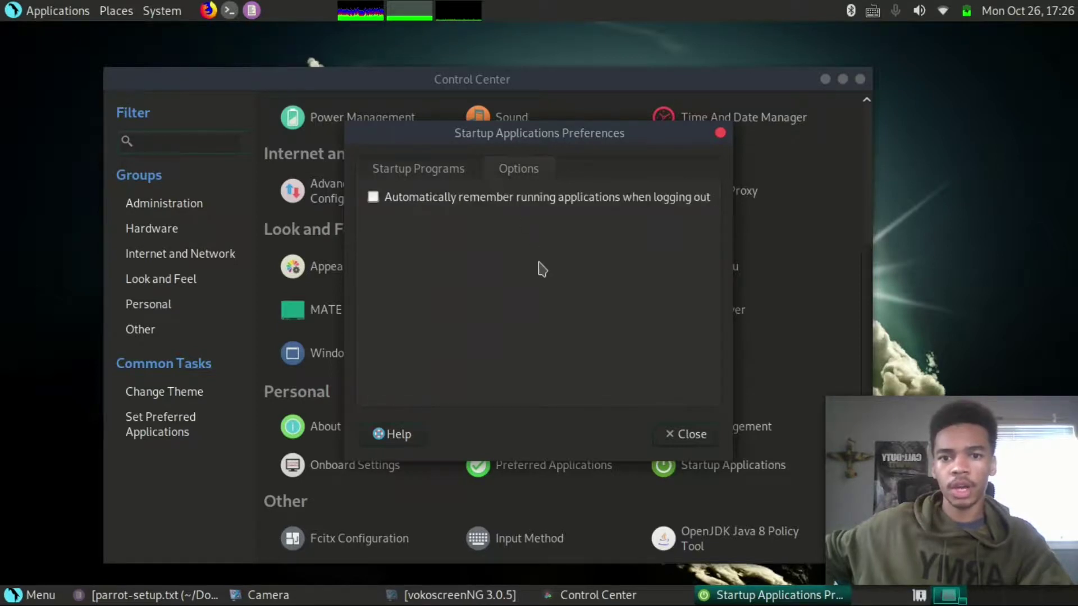
{"action": "left_click", "coordinate": [719, 134]}
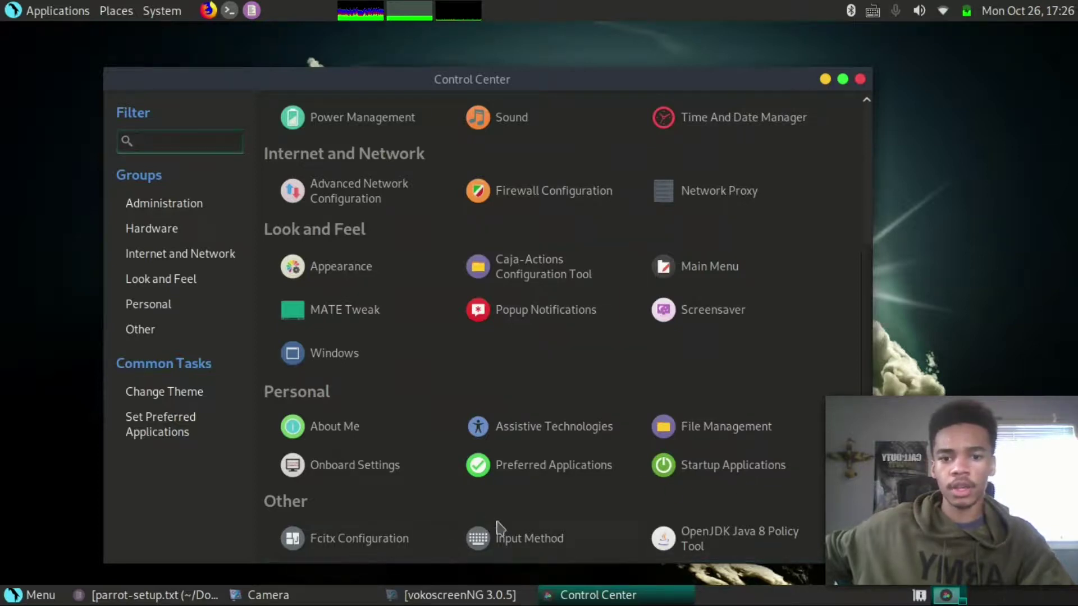
Check the global, appearance and addon settings in the Fcitx Configuration, and close it
{"action": "left_click", "coordinate": [372, 541]}
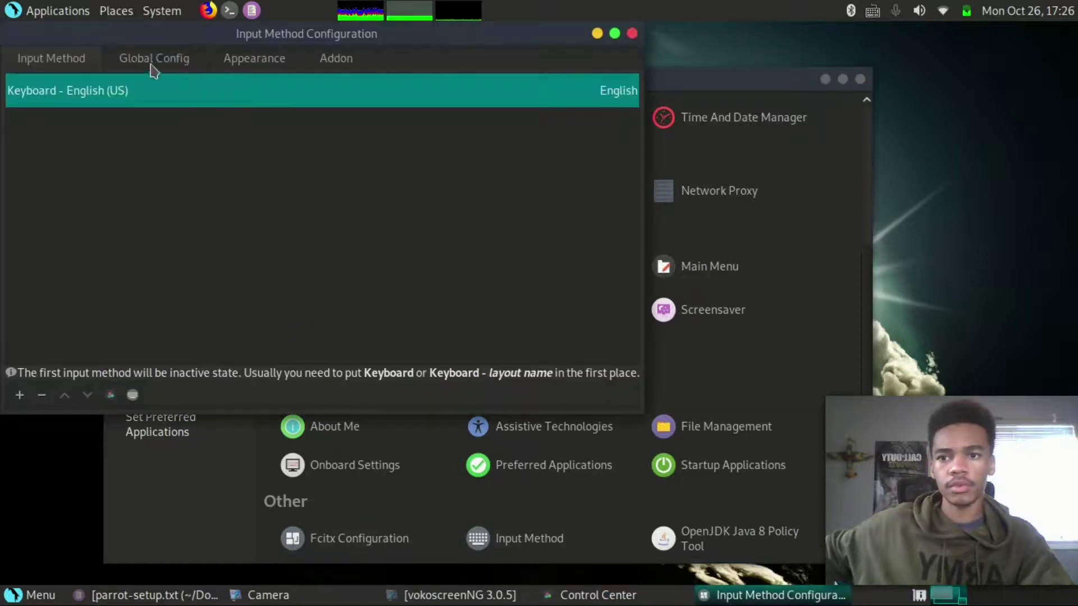
{"action": "left_click", "coordinate": [182, 63]}
{"action": "left_click", "coordinate": [255, 61]}
{"action": "left_click", "coordinate": [334, 60]}
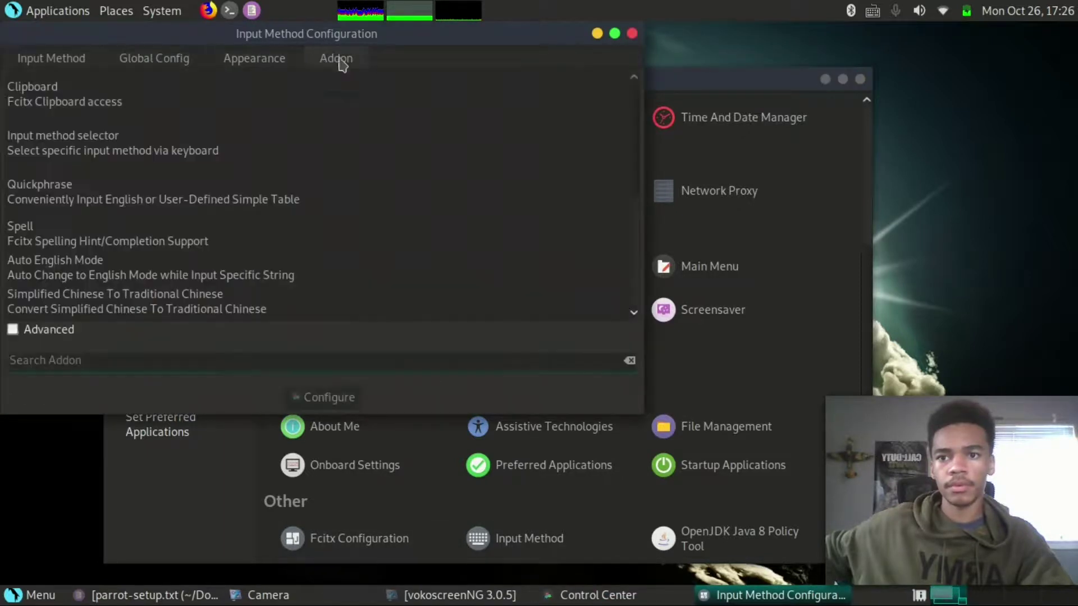
{"action": "left_click", "coordinate": [632, 34]}
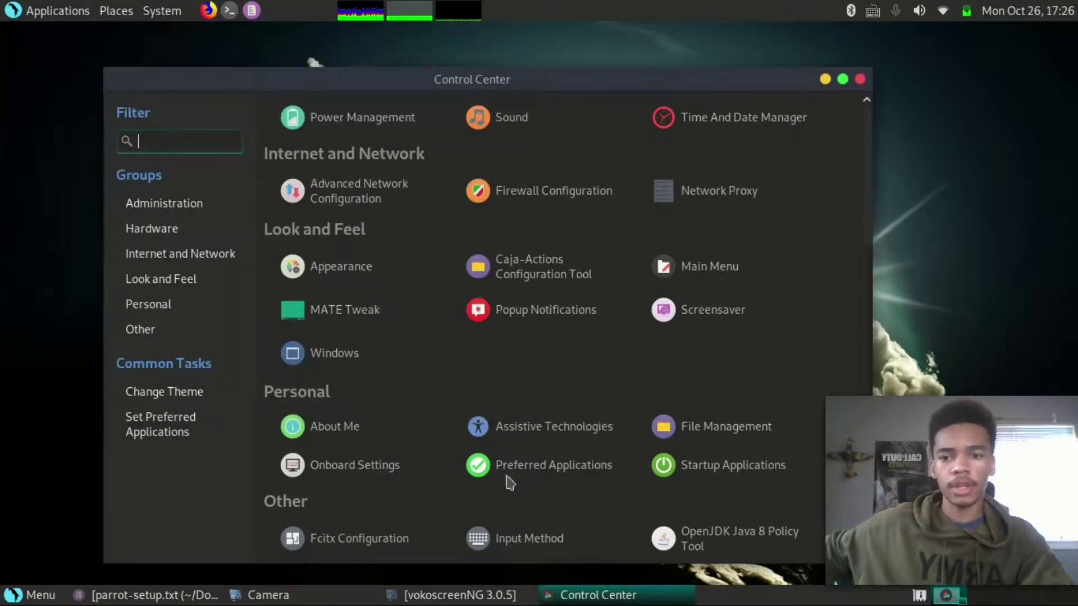
Open the Input Method configuration and proceed past the summary of its current configuration
{"action": "left_click", "coordinate": [514, 541]}
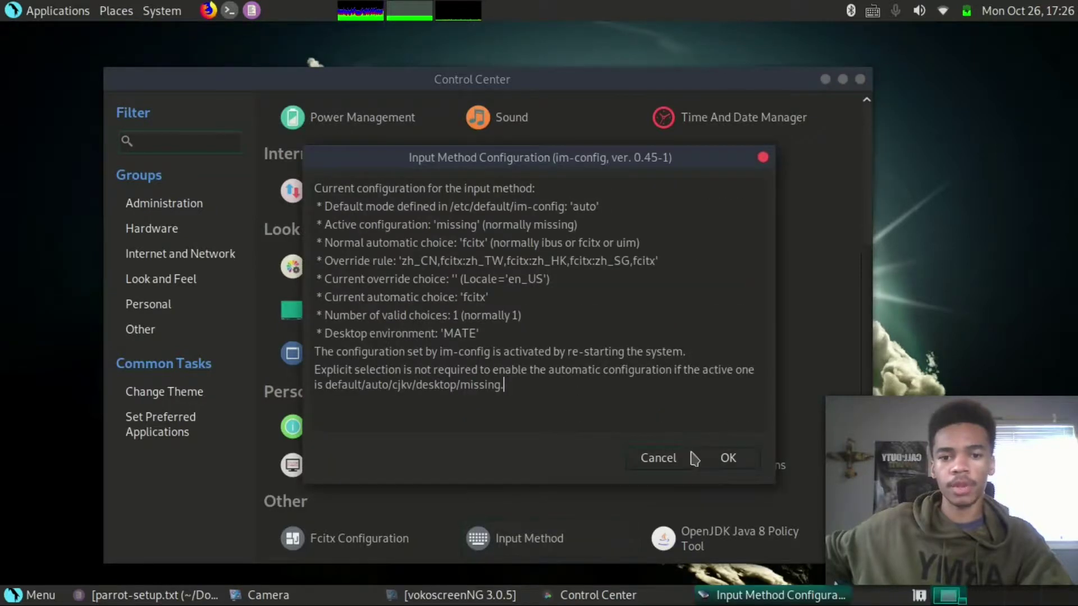
{"action": "left_click", "coordinate": [725, 459]}
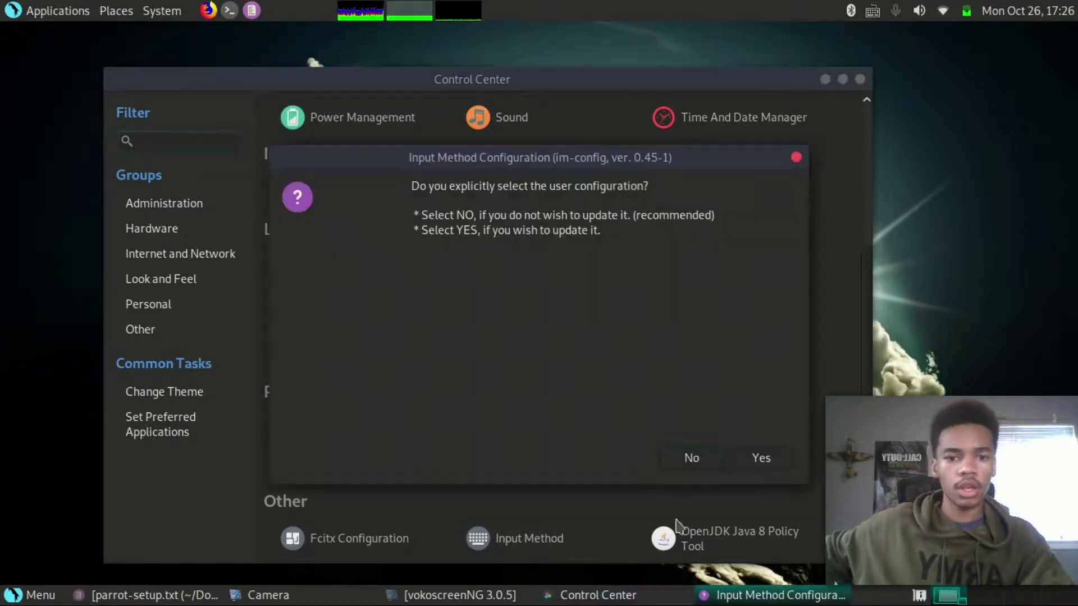
Decline updating the input method user configuration and dismiss its remaining dialogs
{"action": "left_click", "coordinate": [689, 468]}
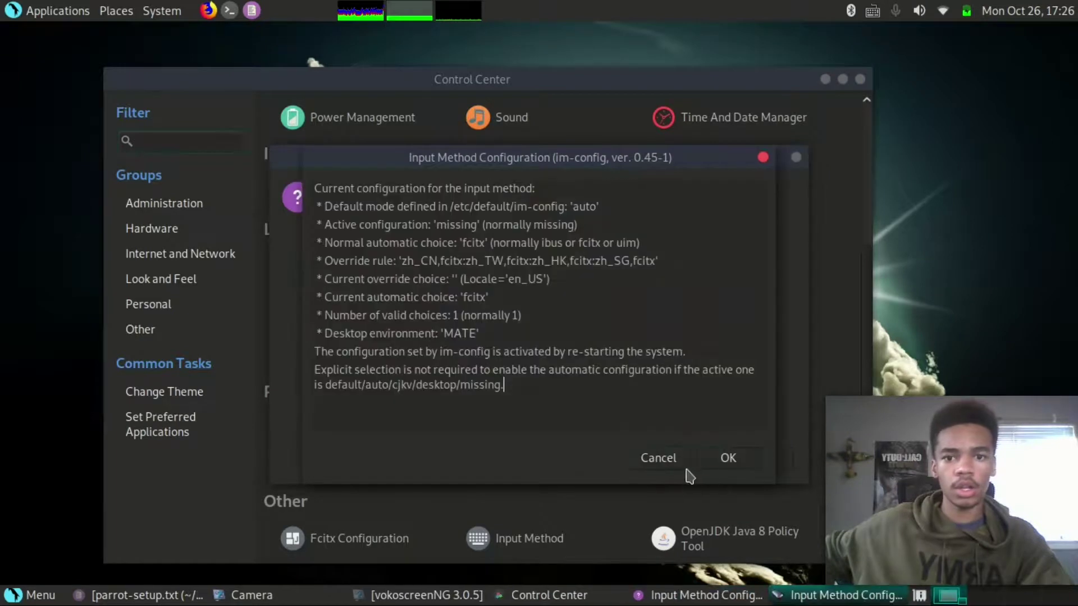
{"action": "left_click", "coordinate": [763, 158]}
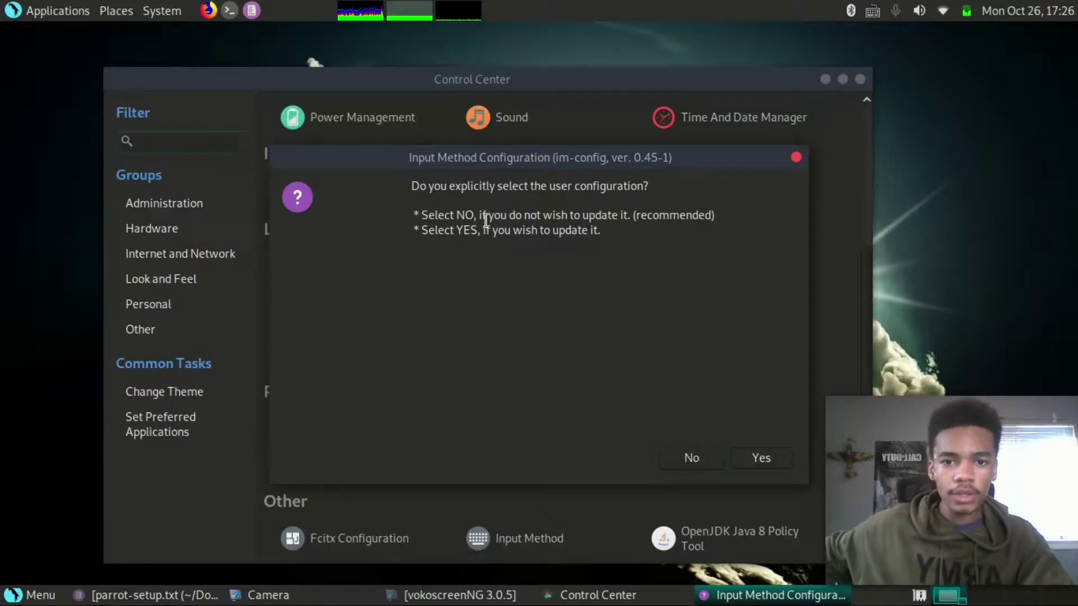
{"action": "left_click", "coordinate": [682, 467]}
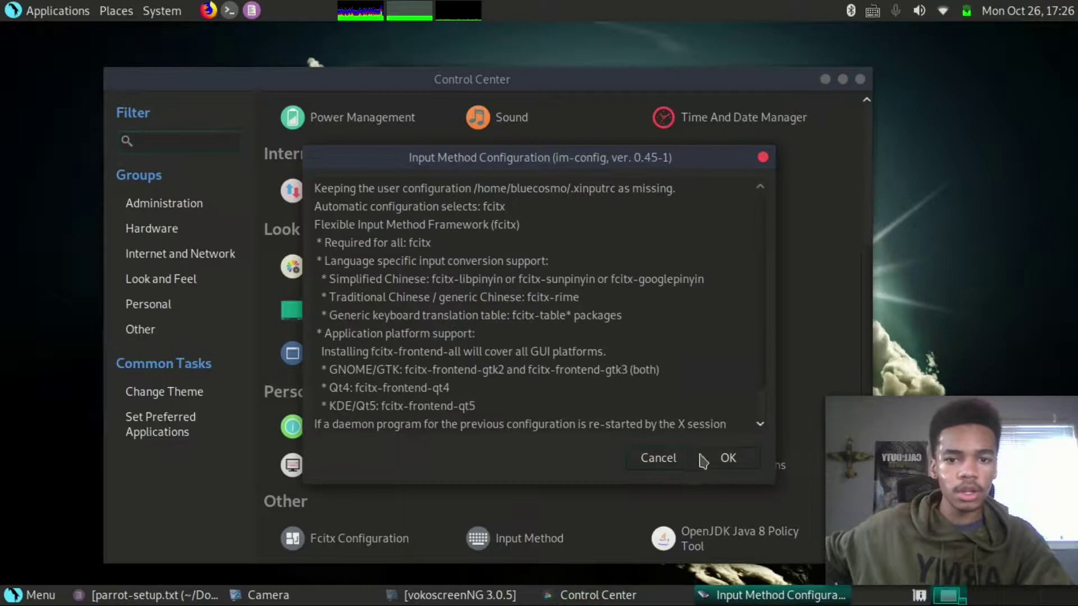
{"action": "left_click", "coordinate": [659, 466]}
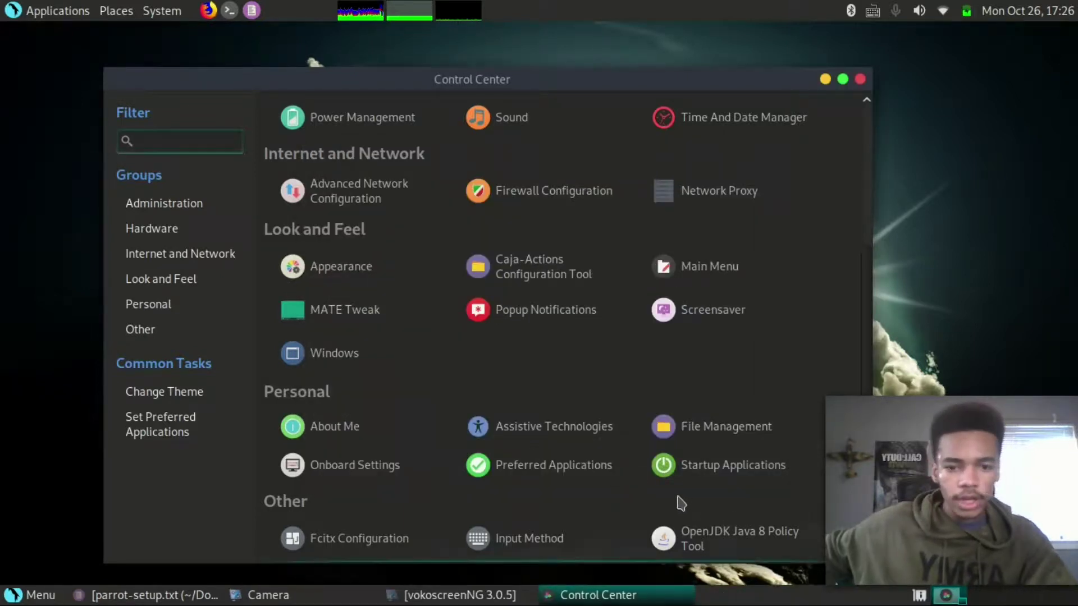
Search the Control Center items for "lock" and clear the filter
{"action": "scroll", "coordinate": [685, 342], "scroll_direction": "up", "scroll_amount": 4}
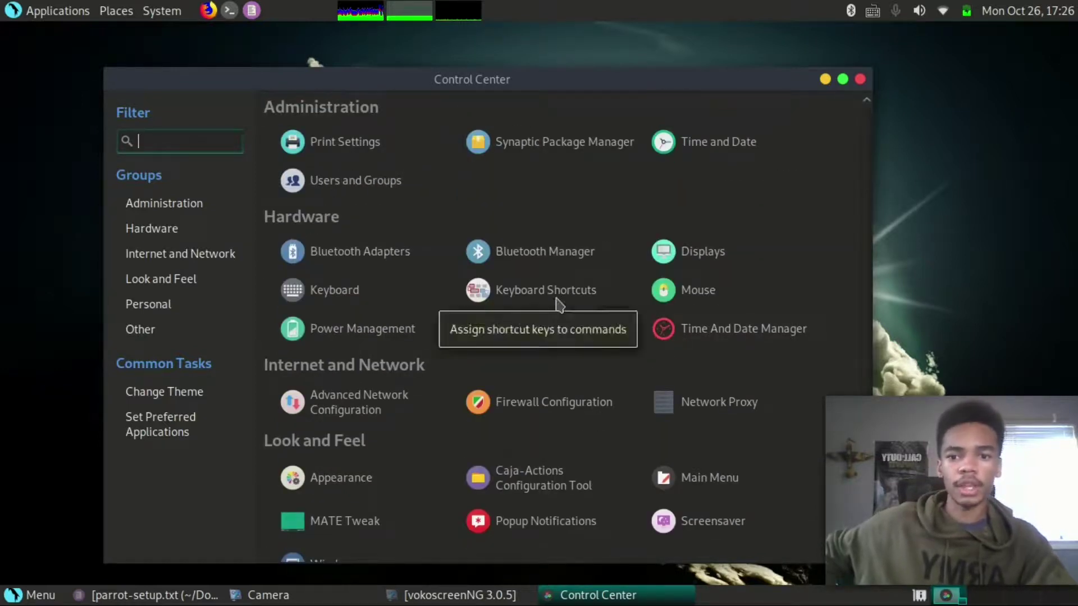
{"action": "type", "text": "lock"}
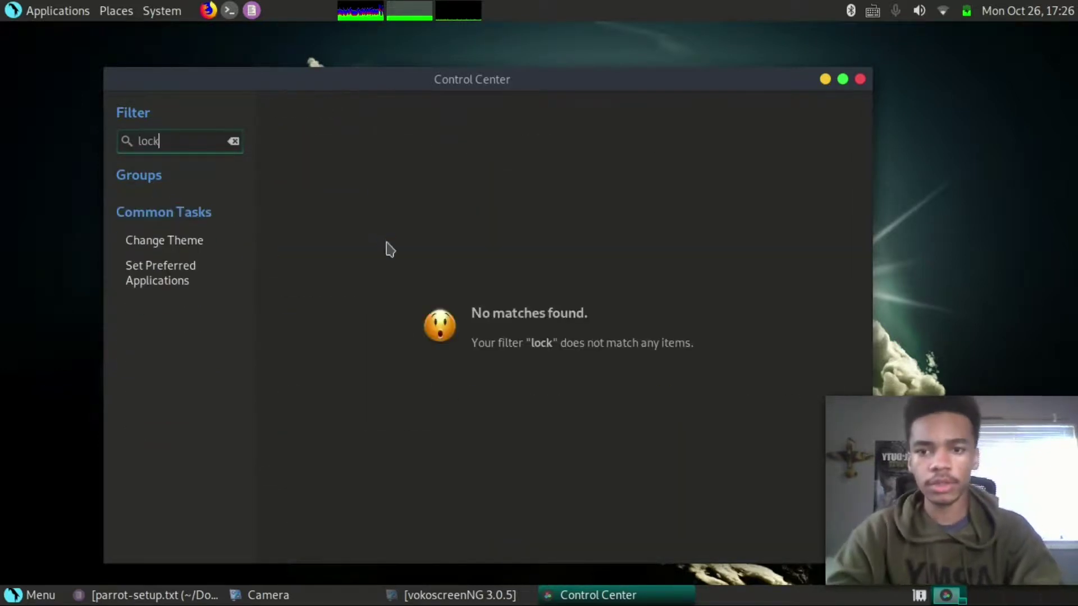
{"action": "key", "text": "BackSpace"}
{"action": "key", "text": "BackSpace"}
{"action": "key", "text": "BackSpace"}
{"action": "key", "text": "BackSpace"}
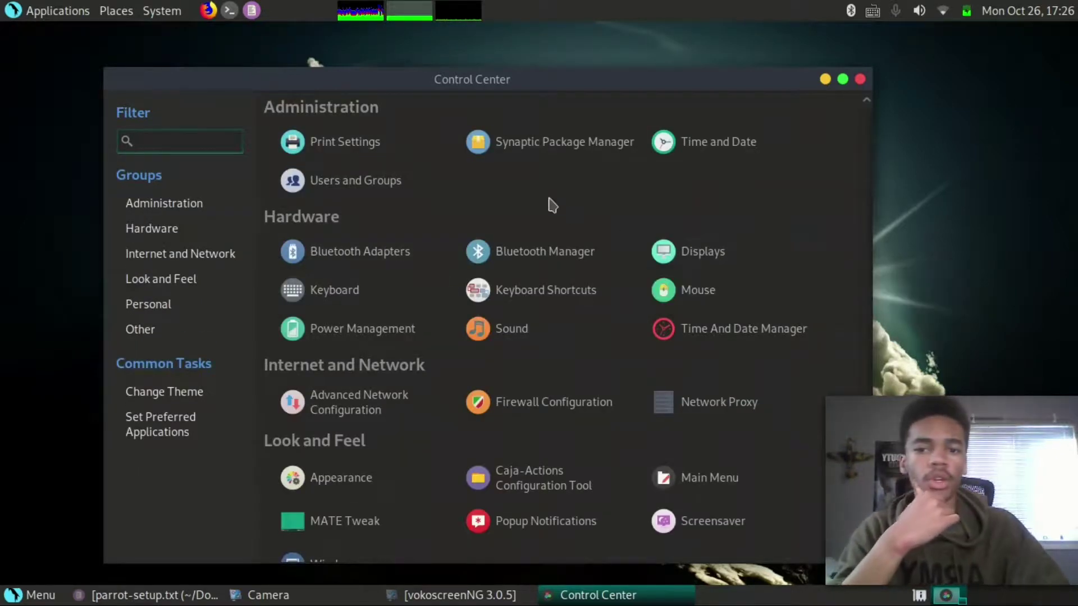
Open the Appearance preferences and apply the ARK-Snow theme
{"action": "scroll", "coordinate": [553, 203], "scroll_direction": "down", "scroll_amount": 1}
{"action": "scroll", "coordinate": [705, 311], "scroll_direction": "down", "scroll_amount": 3}
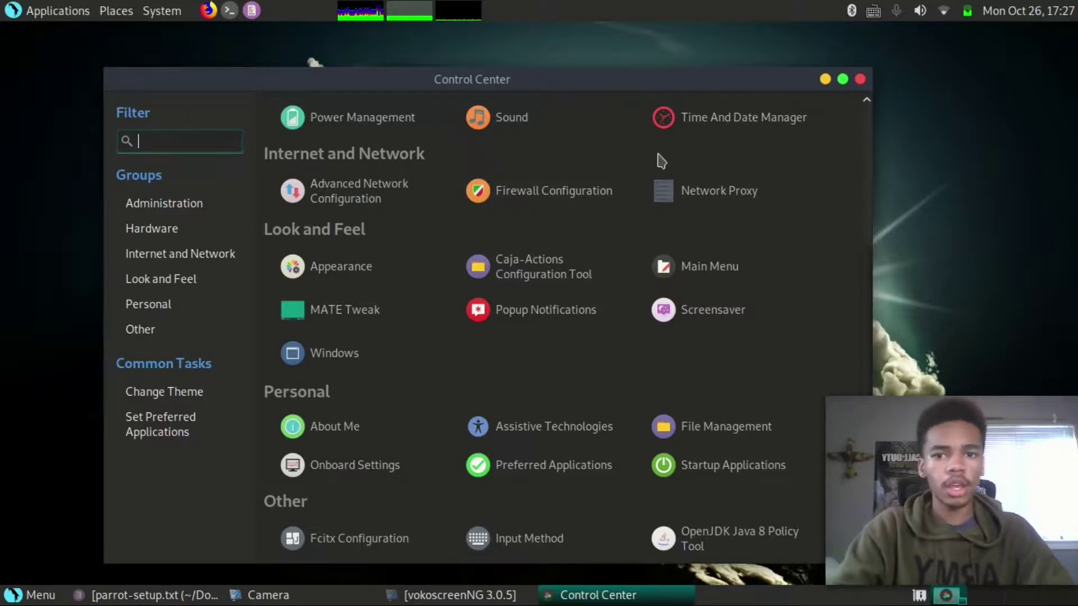
{"action": "left_click", "coordinate": [376, 272]}
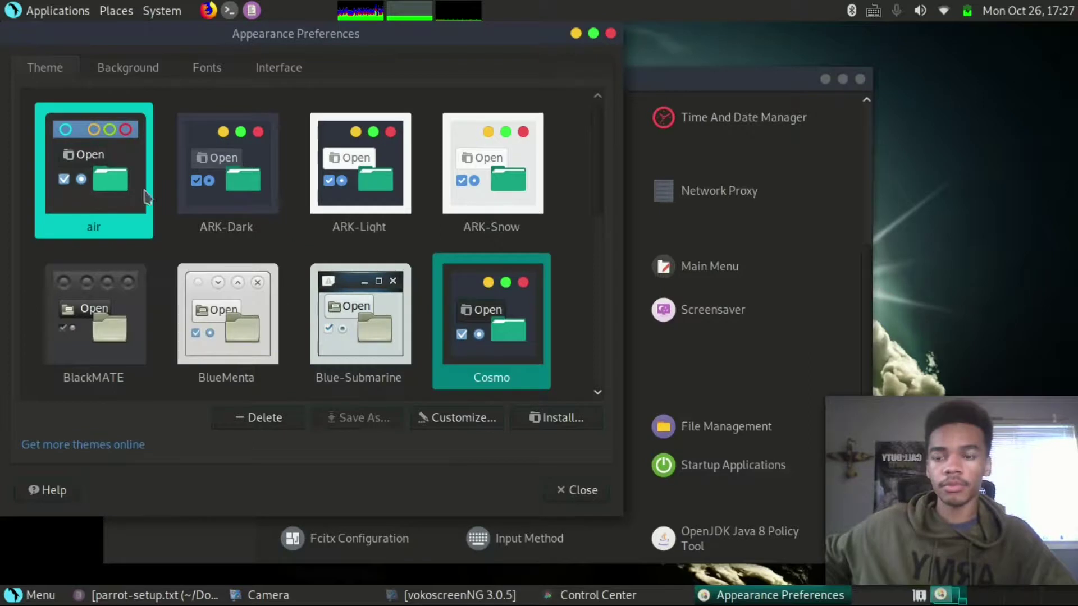
{"action": "left_click", "coordinate": [516, 196]}
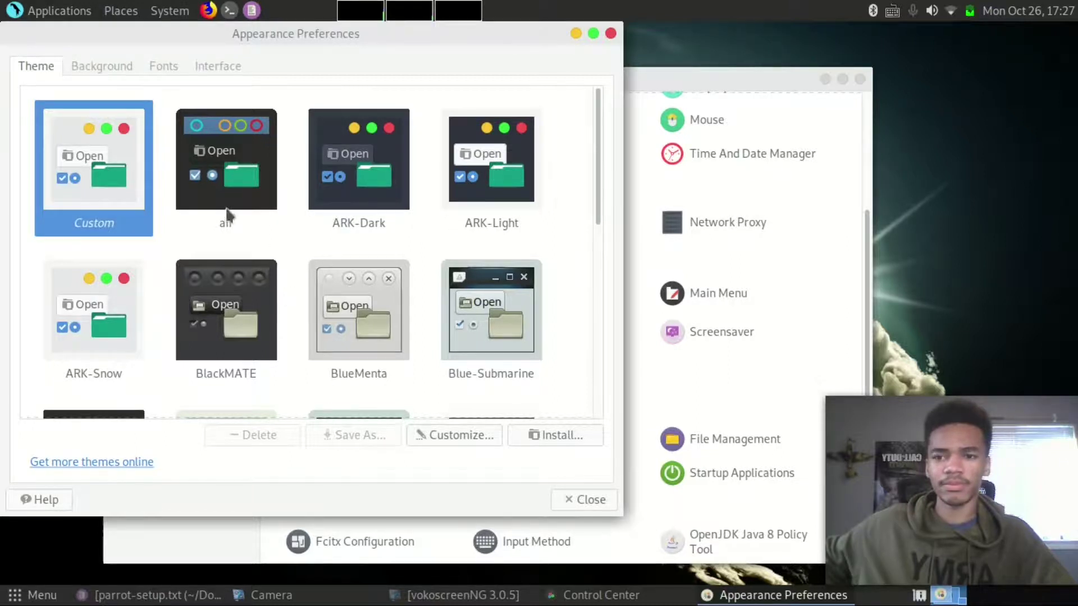
Switch the desktop theme back to Cosmo and close the Appearance preferences
{"action": "scroll", "coordinate": [337, 306], "scroll_direction": "down", "scroll_amount": 4}
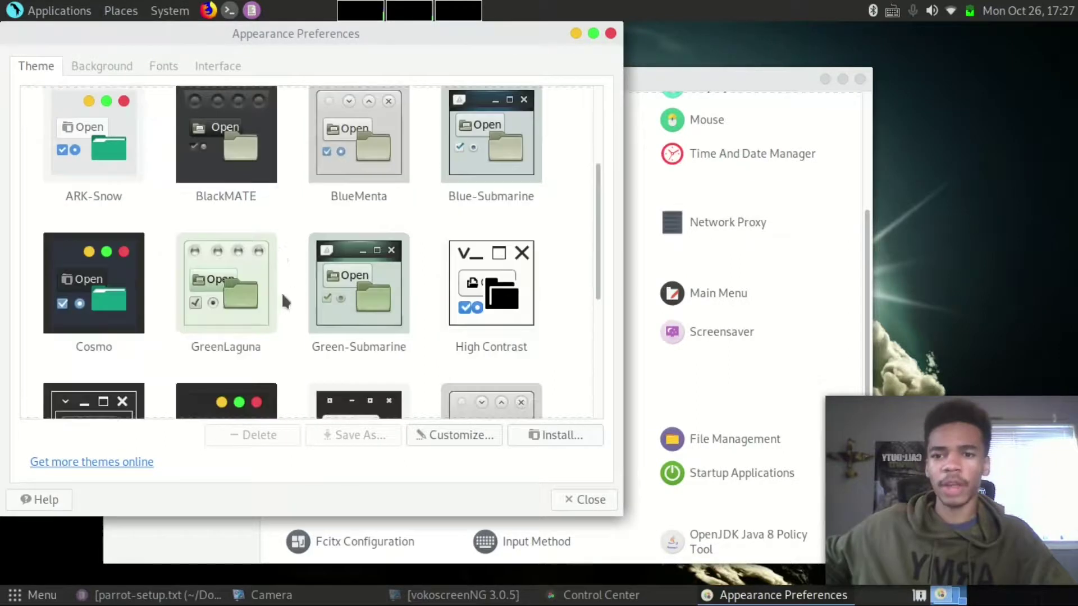
{"action": "left_click", "coordinate": [110, 303]}
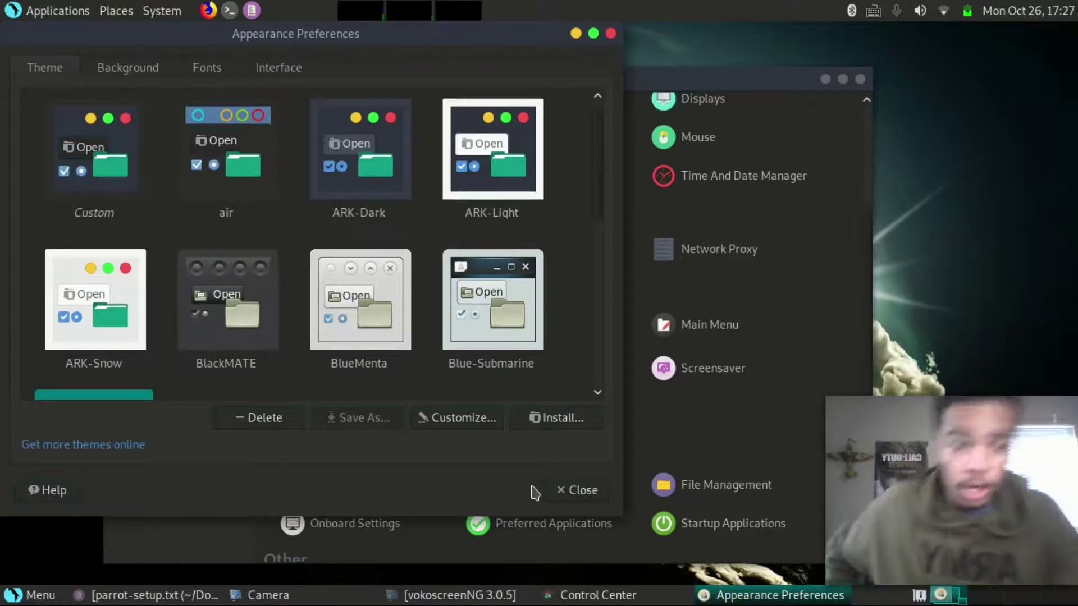
{"action": "left_click", "coordinate": [582, 492]}
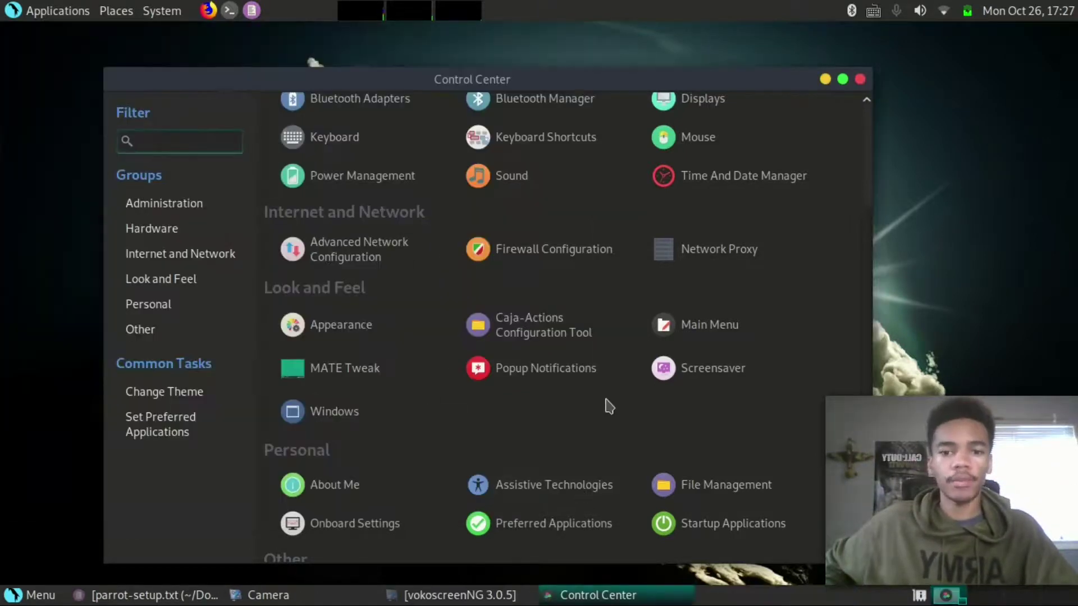
Look over the remaining Control Center items and close the Control Center
{"action": "scroll", "coordinate": [526, 364], "scroll_direction": "up", "scroll_amount": 3}
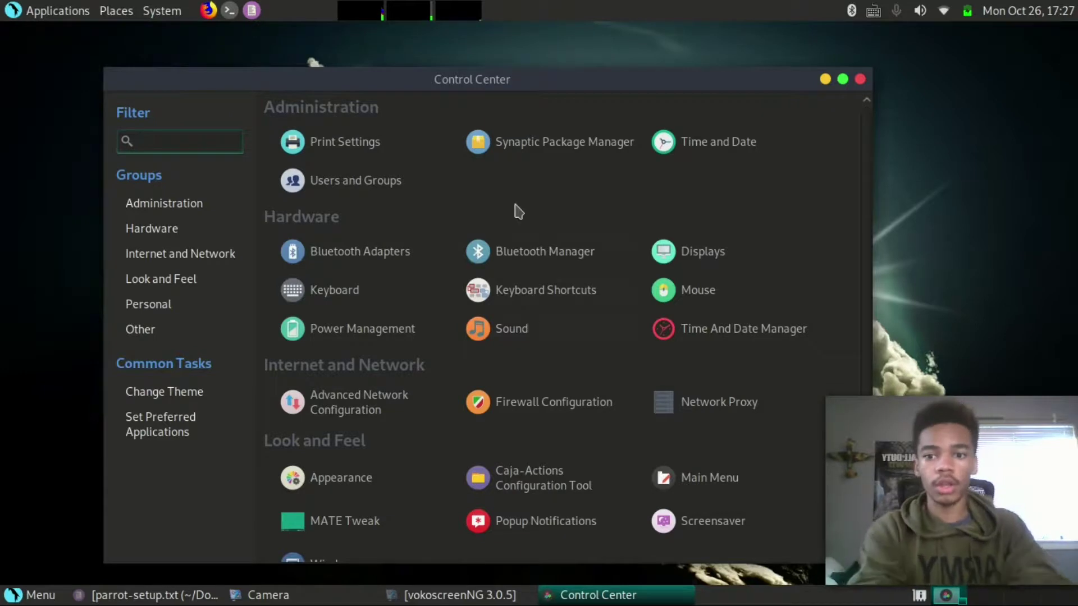
{"action": "scroll", "coordinate": [446, 250], "scroll_direction": "down", "scroll_amount": 3}
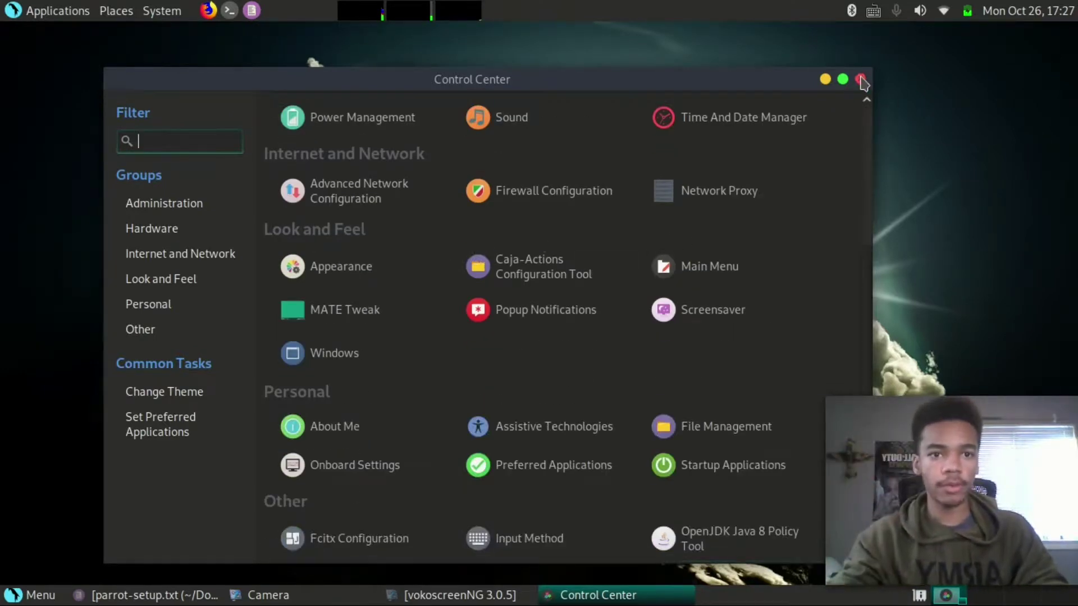
{"action": "left_click", "coordinate": [861, 80]}
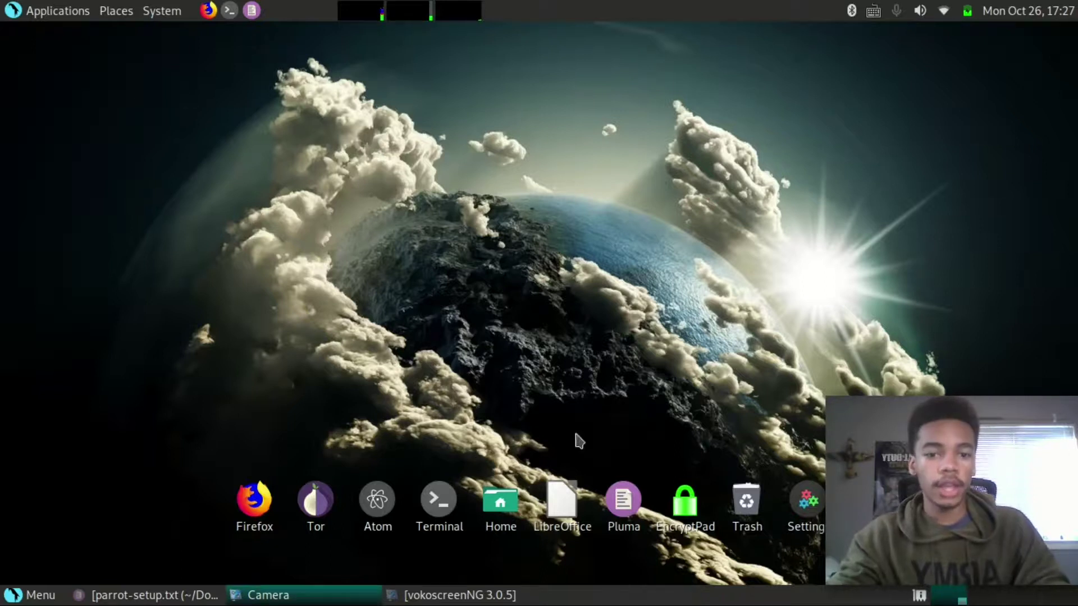
Switch to Pluma and delete the "settings" line from the unsaved checklist document
{"action": "left_click", "coordinate": [189, 594]}
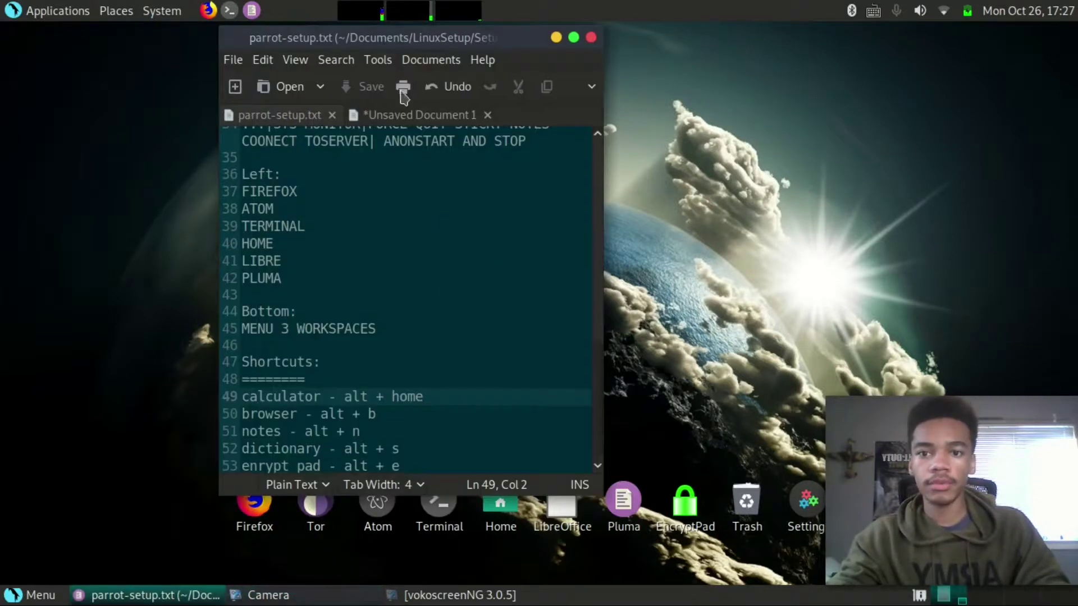
{"action": "left_click", "coordinate": [402, 112]}
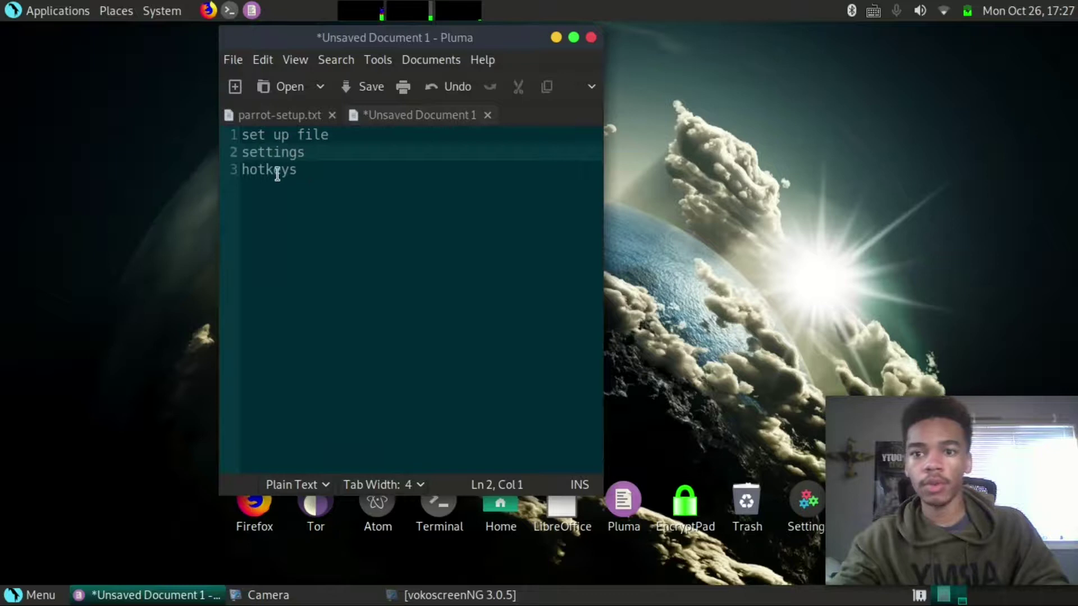
{"action": "double_click", "coordinate": [281, 152]}
{"action": "key", "text": "BackSpace"}
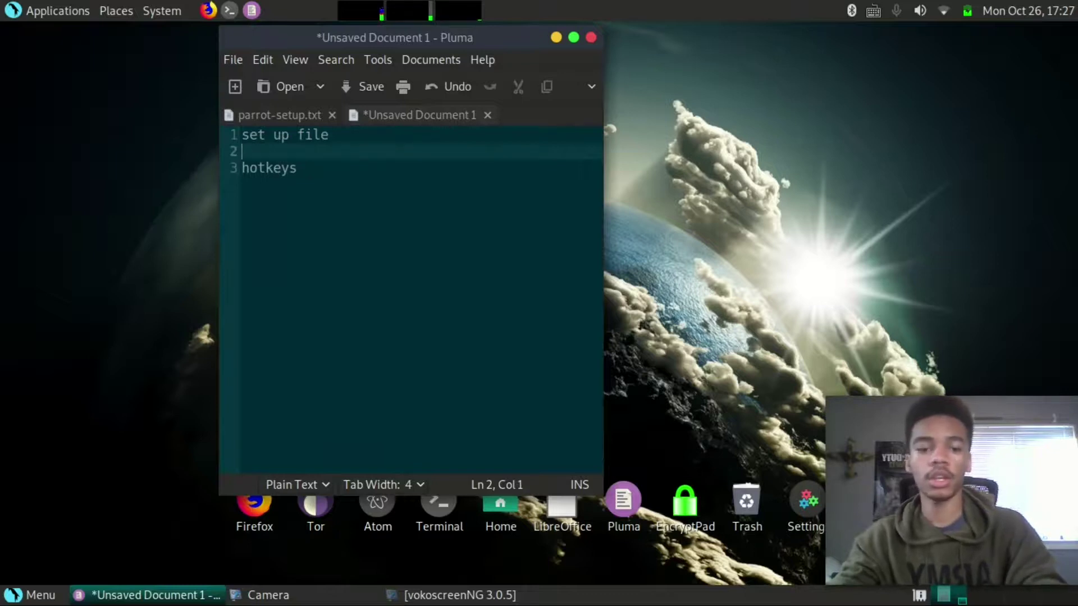
{"action": "key", "text": "Delete"}
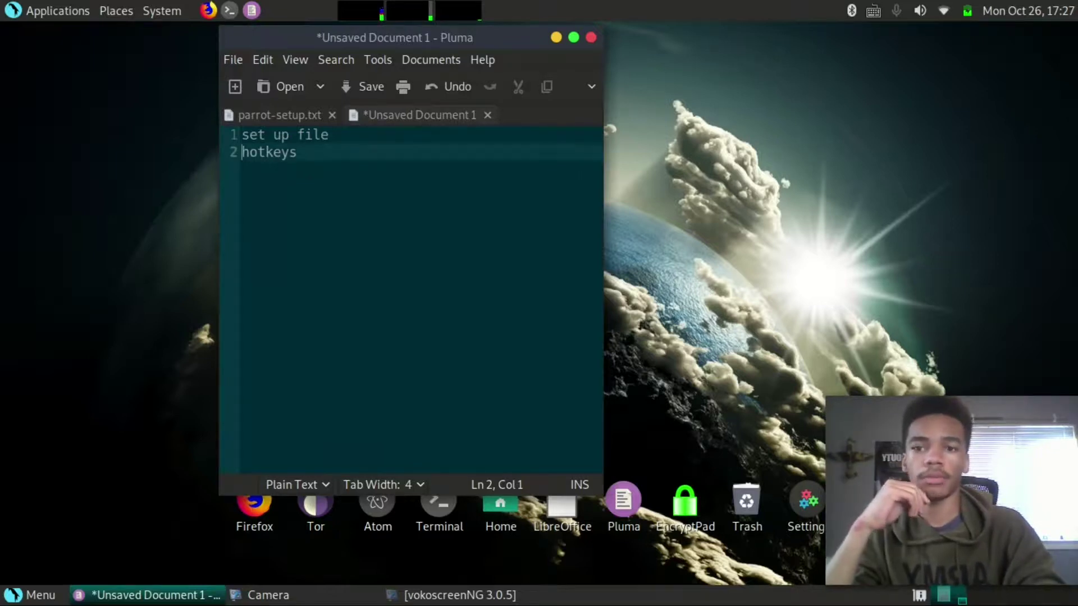
Glance through parrot-setup.txt, delete the "hotkeys" line from the unsaved checklist document, and minimize the text editor
{"action": "left_click", "coordinate": [289, 115]}
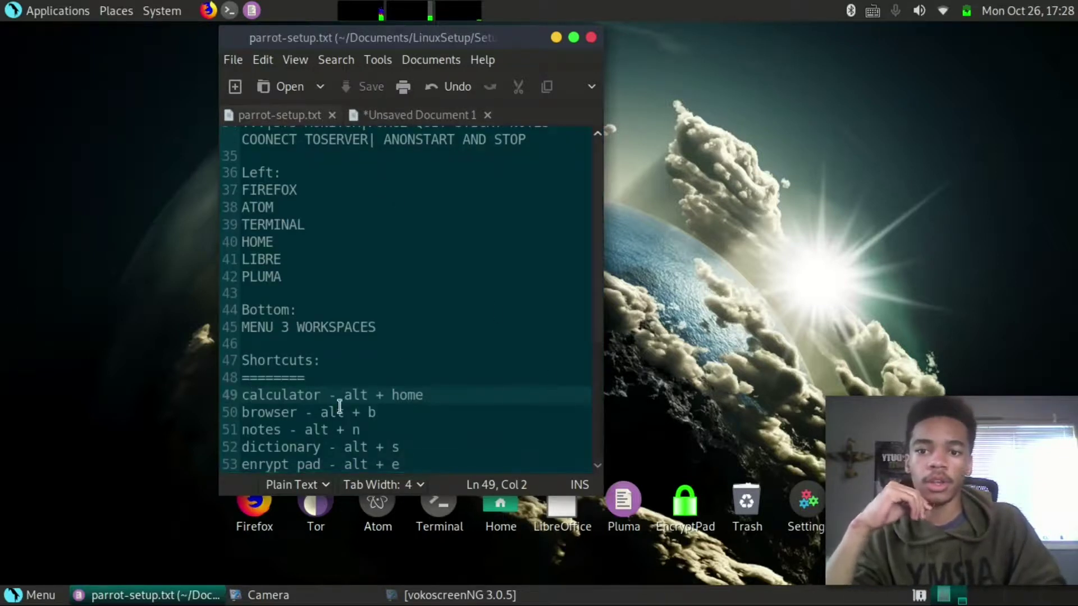
{"action": "scroll", "coordinate": [360, 333], "scroll_direction": "up", "scroll_amount": 3}
{"action": "scroll", "coordinate": [343, 254], "scroll_direction": "up", "scroll_amount": 7}
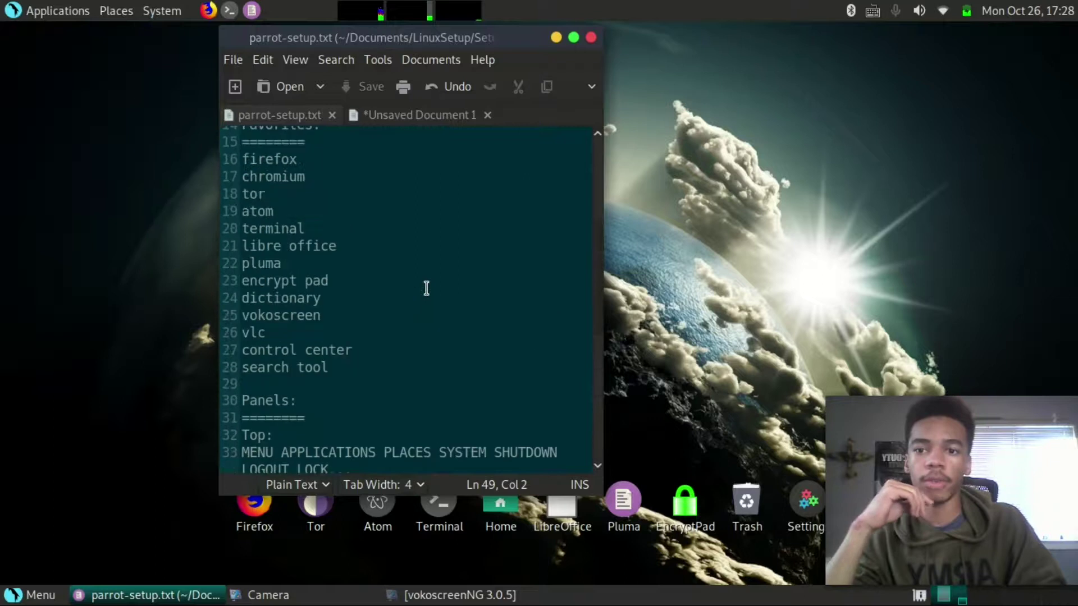
{"action": "left_click", "coordinate": [415, 116]}
{"action": "left_click", "coordinate": [285, 155]}
{"action": "double_click", "coordinate": [285, 155]}
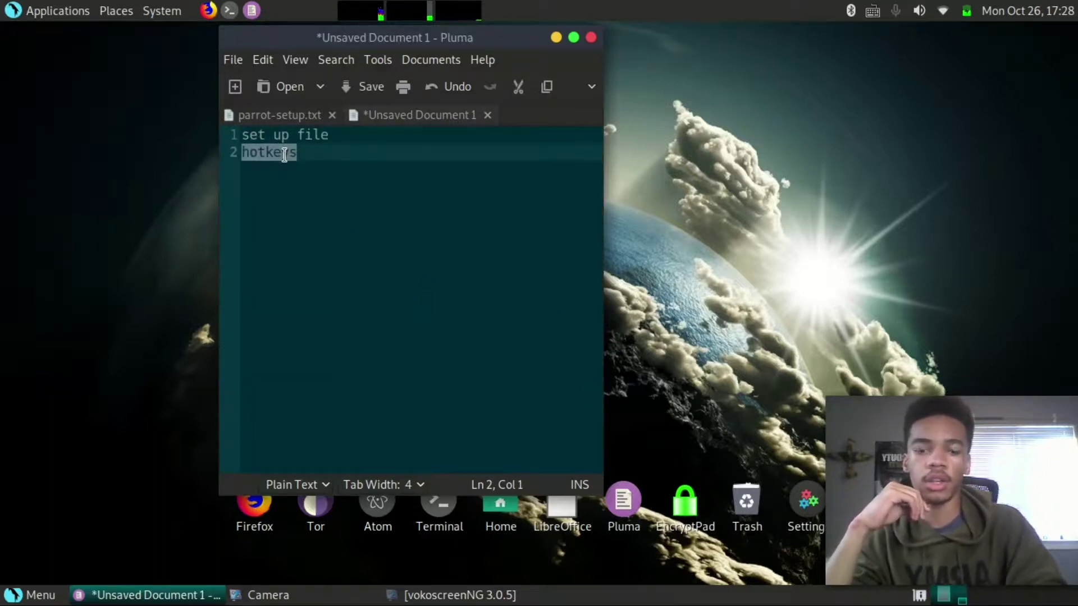
{"action": "key", "text": "BackSpace"}
{"action": "key", "text": "BackSpace"}
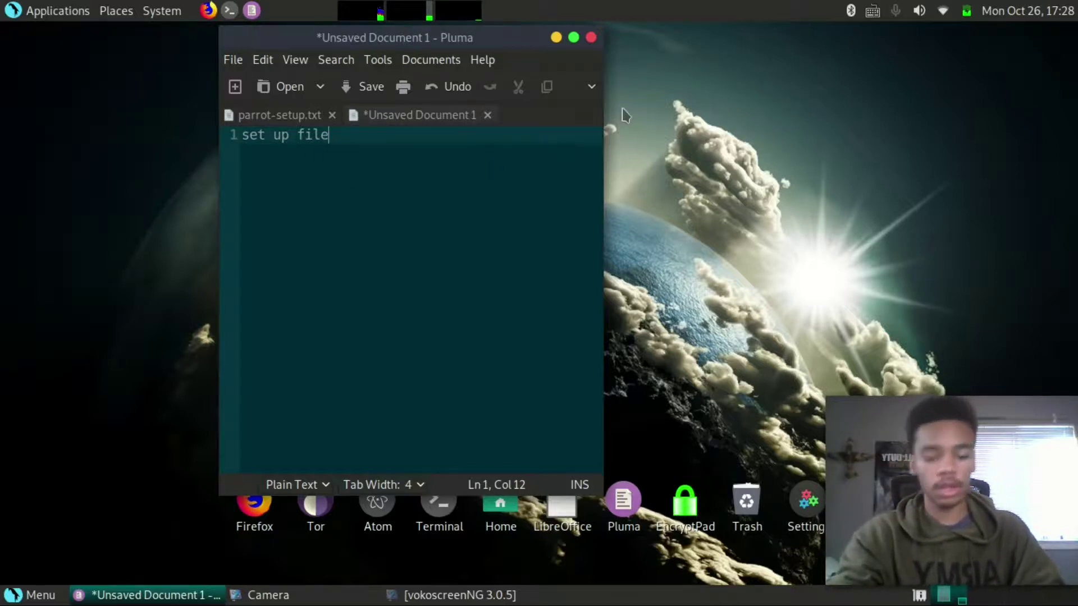
{"action": "left_click", "coordinate": [556, 38]}
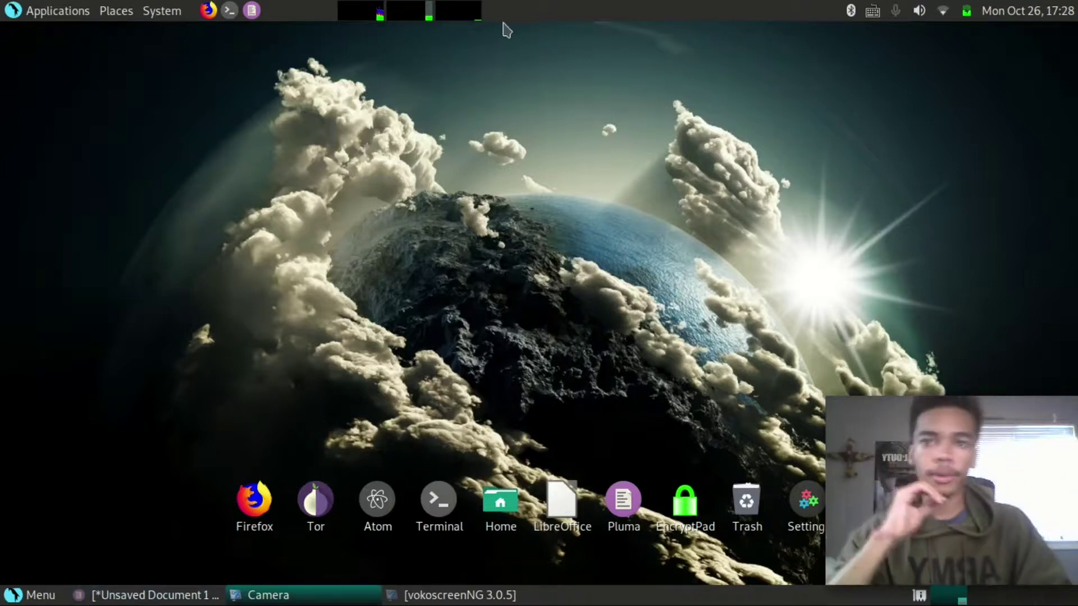
Remove the Pluma, Terminal and Firefox launchers from the desktop's top panel
{"action": "right_click", "coordinate": [630, 14]}
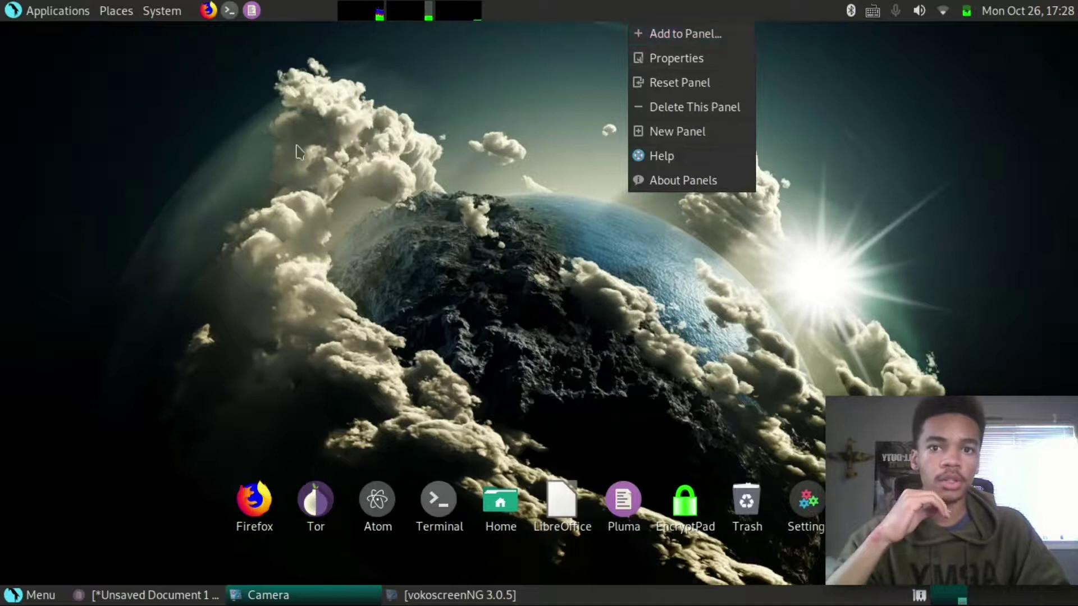
{"action": "right_click", "coordinate": [252, 10]}
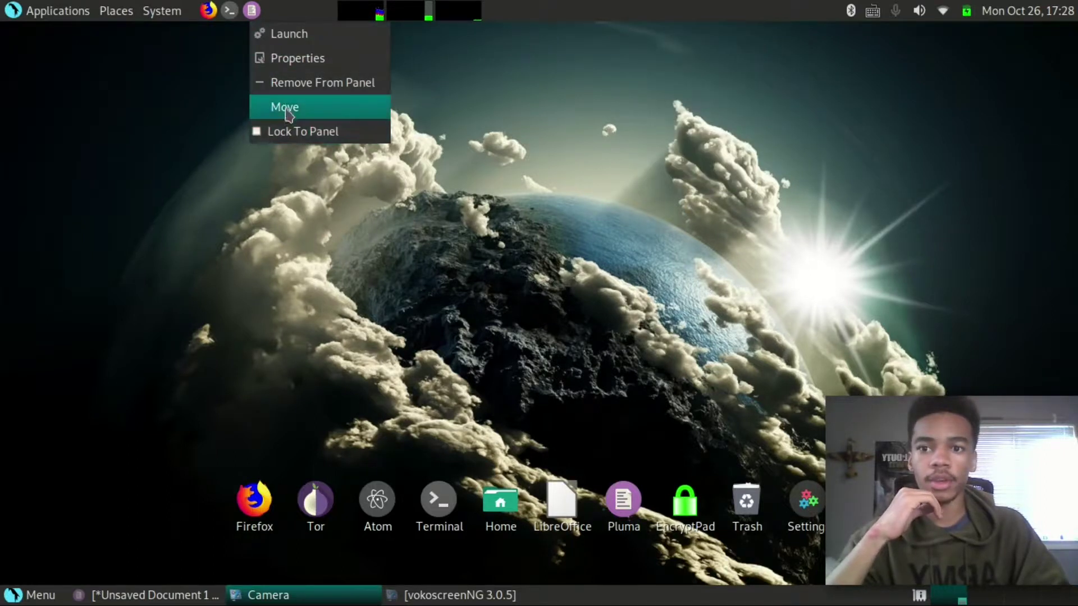
{"action": "left_click", "coordinate": [289, 85]}
{"action": "right_click", "coordinate": [229, 10]}
{"action": "left_click", "coordinate": [270, 87]}
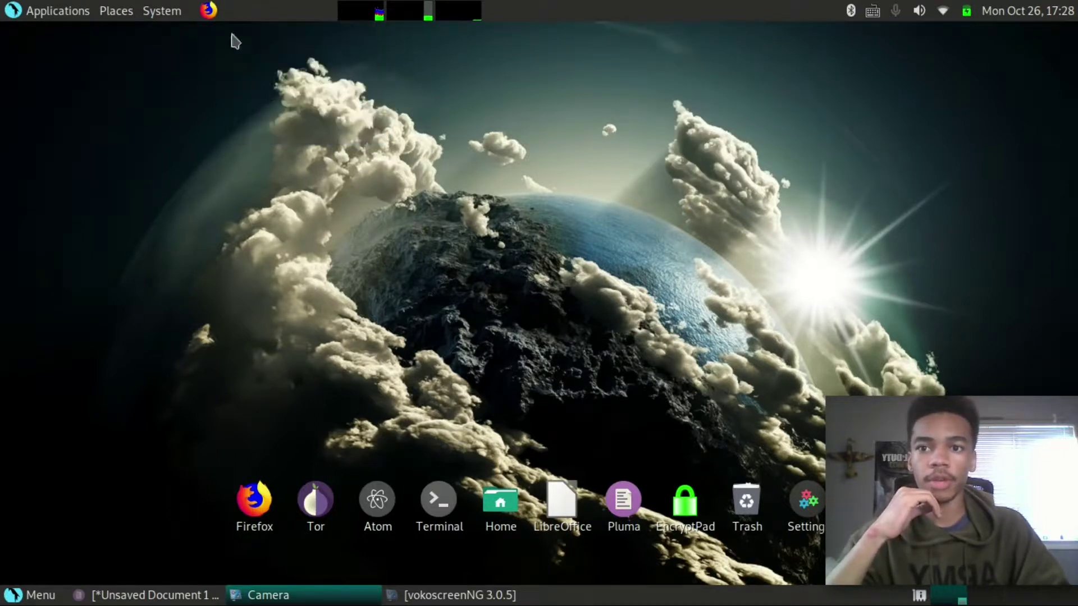
{"action": "right_click", "coordinate": [208, 11]}
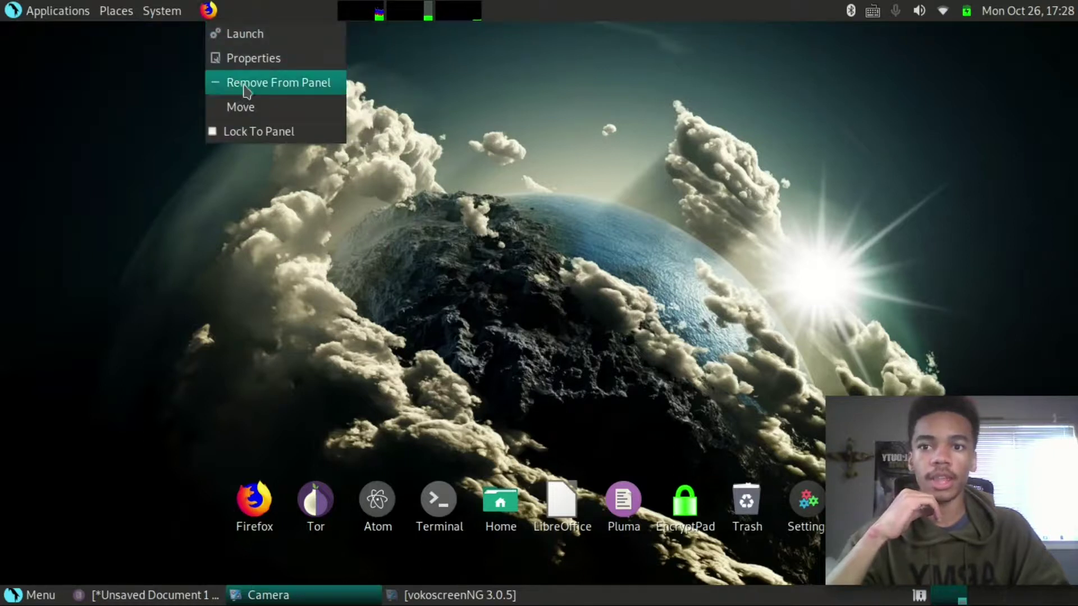
{"action": "left_click", "coordinate": [247, 84]}
Enable Swap Space, Load and Harddisk monitoring for the panel's system monitor and close its preferences
{"action": "right_click", "coordinate": [359, 12]}
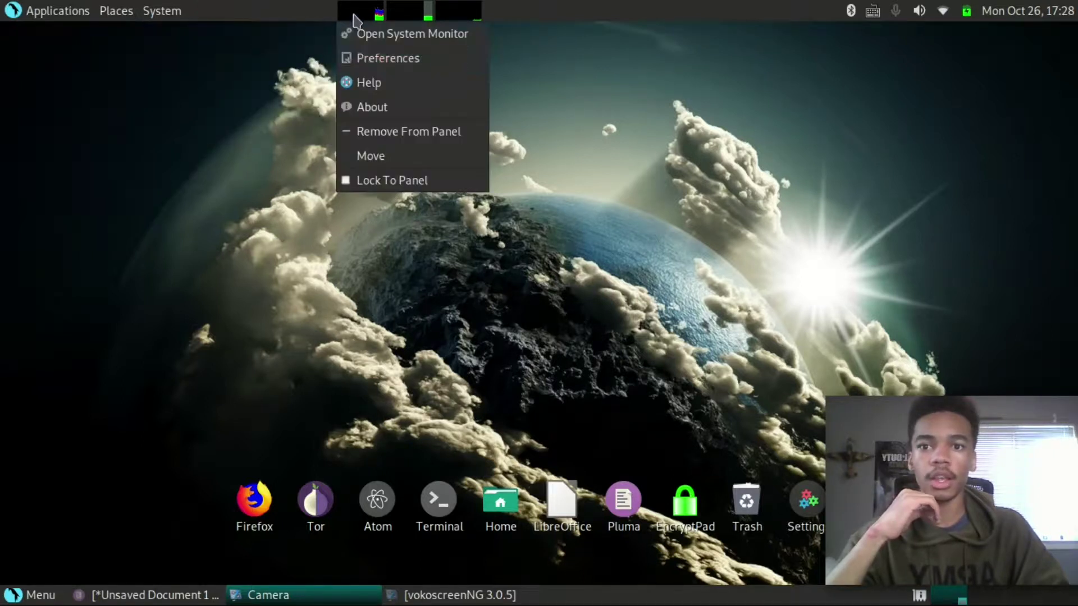
{"action": "left_click", "coordinate": [395, 61]}
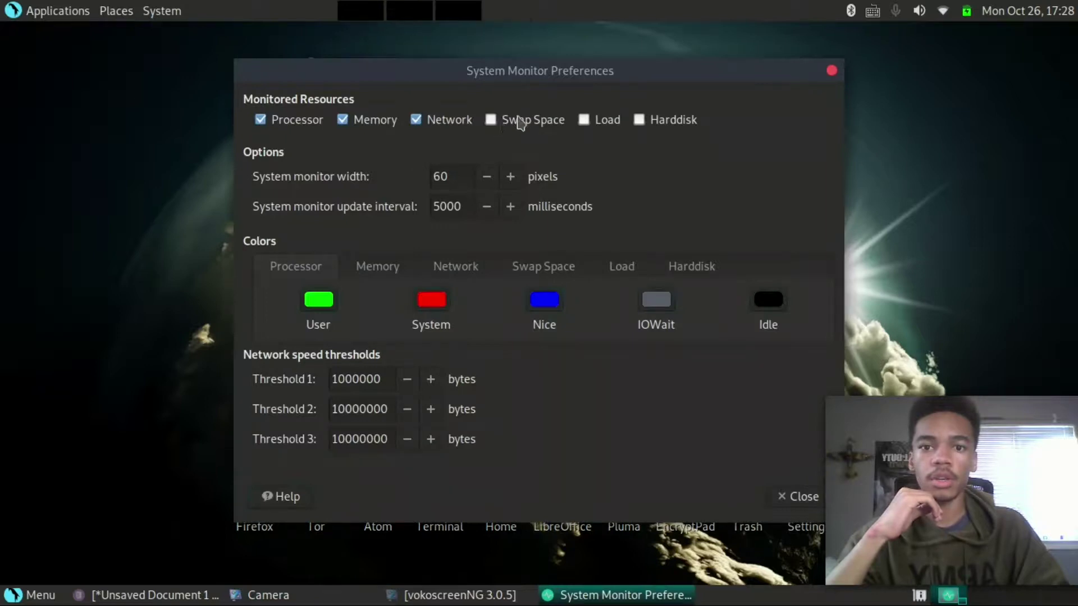
{"action": "left_click", "coordinate": [492, 120]}
{"action": "left_click", "coordinate": [586, 121]}
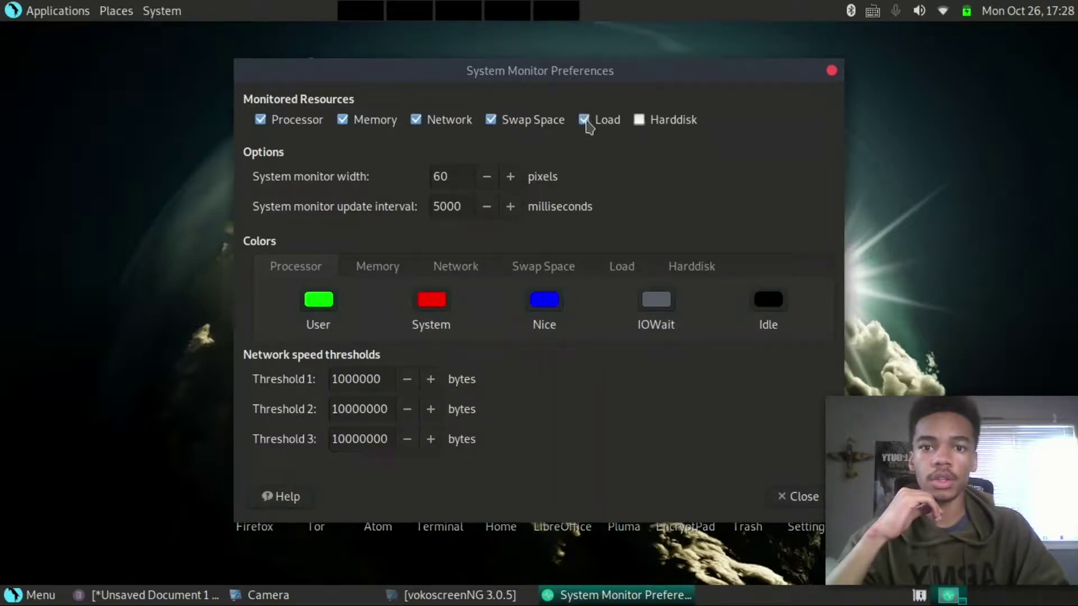
{"action": "left_click", "coordinate": [637, 121]}
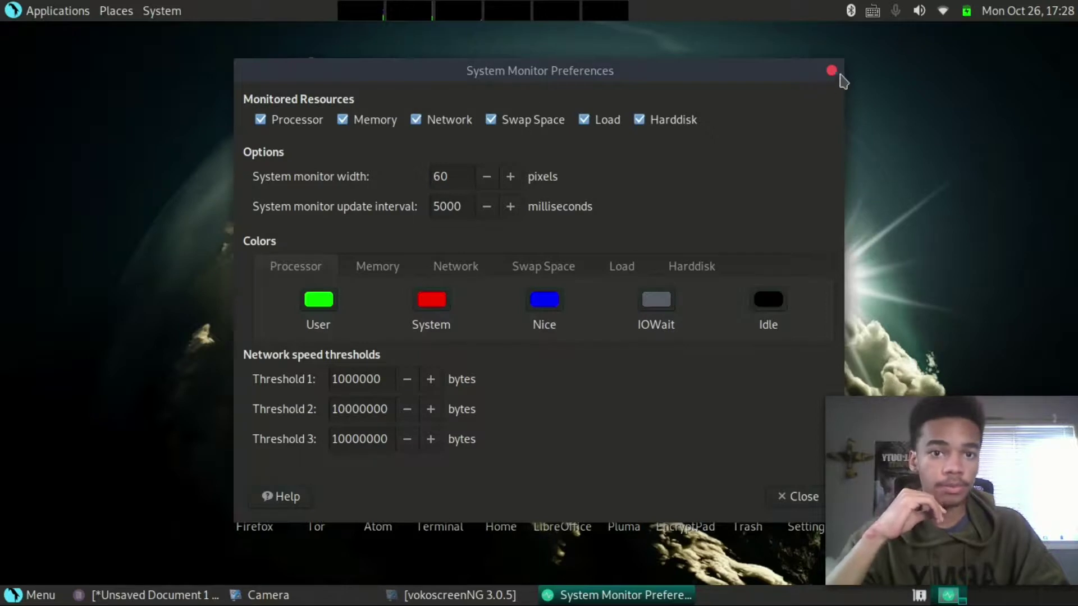
{"action": "left_click", "coordinate": [832, 71]}
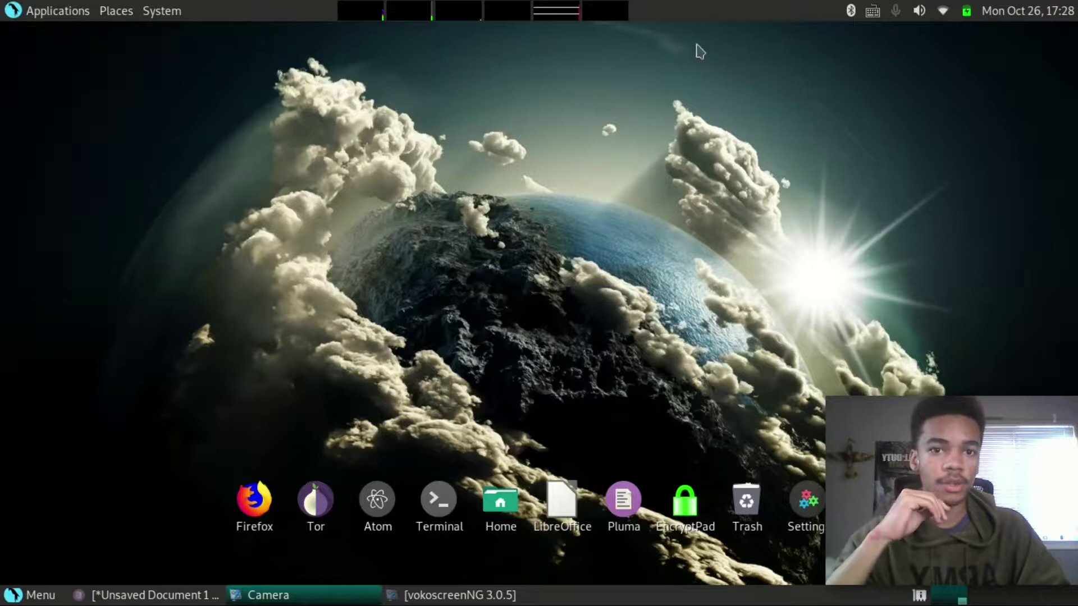
Open the top panel's Add to Panel dialog and insert "TIMER-" before FORCE QUIT in the Top panel line of parrot-setup.txt
{"action": "right_click", "coordinate": [714, 17]}
{"action": "left_click", "coordinate": [737, 32]}
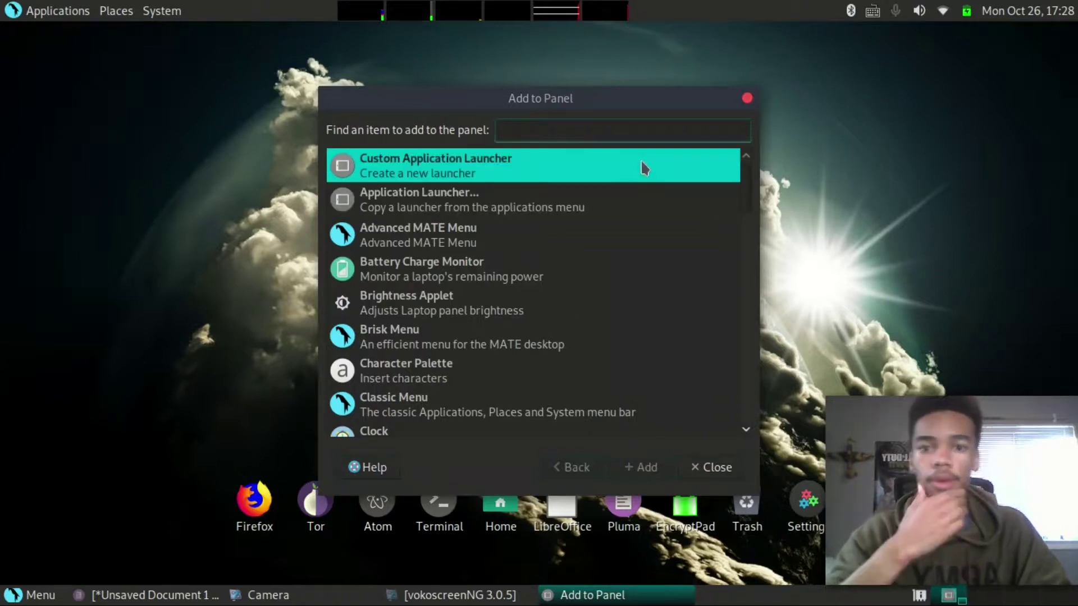
{"action": "left_click", "coordinate": [161, 594]}
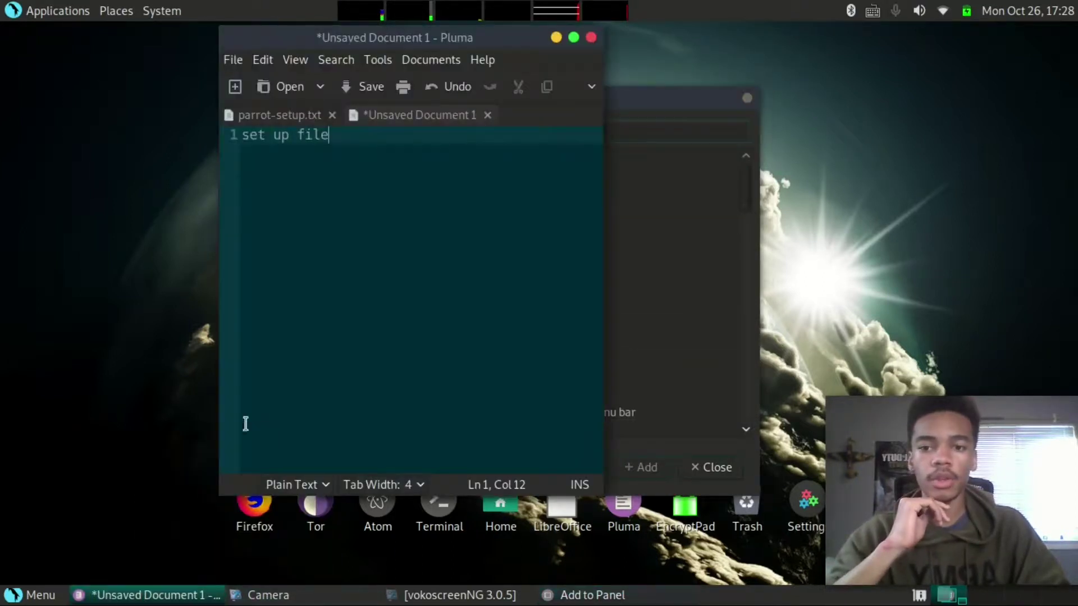
{"action": "left_click", "coordinate": [285, 117]}
{"action": "scroll", "coordinate": [393, 271], "scroll_direction": "down", "scroll_amount": 5}
{"action": "scroll", "coordinate": [393, 271], "scroll_direction": "down", "scroll_amount": 3}
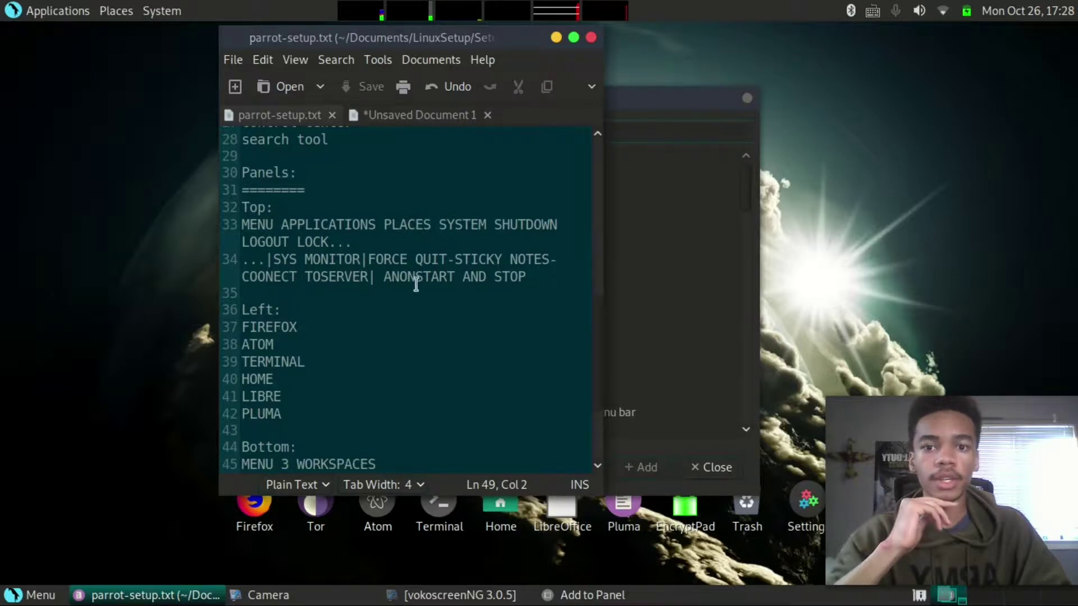
{"action": "left_click", "coordinate": [367, 264]}
{"action": "type", "text": "TIMER-"}
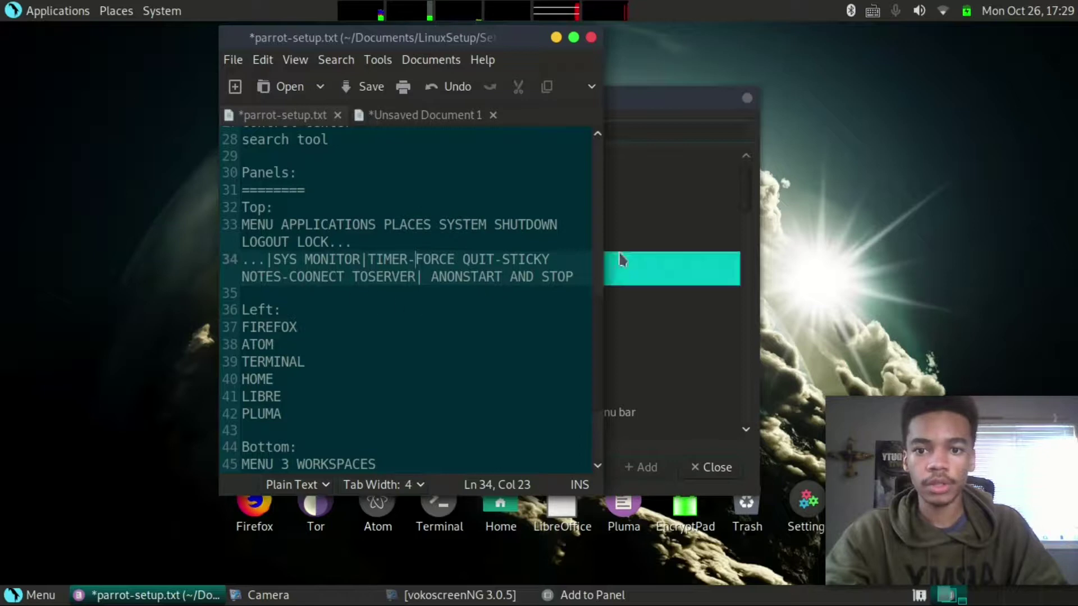
Arrange the text editor and the Add to Panel dialog side by side so that both are readable
{"action": "left_click_drag", "start_coordinate": [425, 48], "coordinate": [206, 87]}
{"action": "left_click", "coordinate": [586, 106]}
{"action": "left_click_drag", "start_coordinate": [586, 106], "coordinate": [678, 78]}
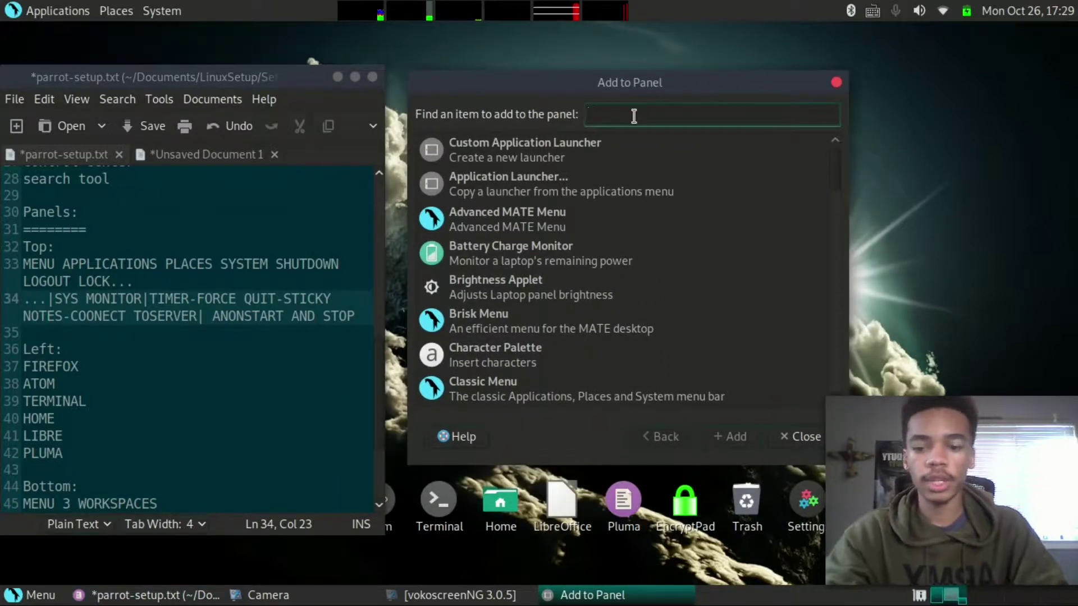
Add the Timer applet to the top panel and remove its duplicate
{"action": "type", "text": "TIMER"}
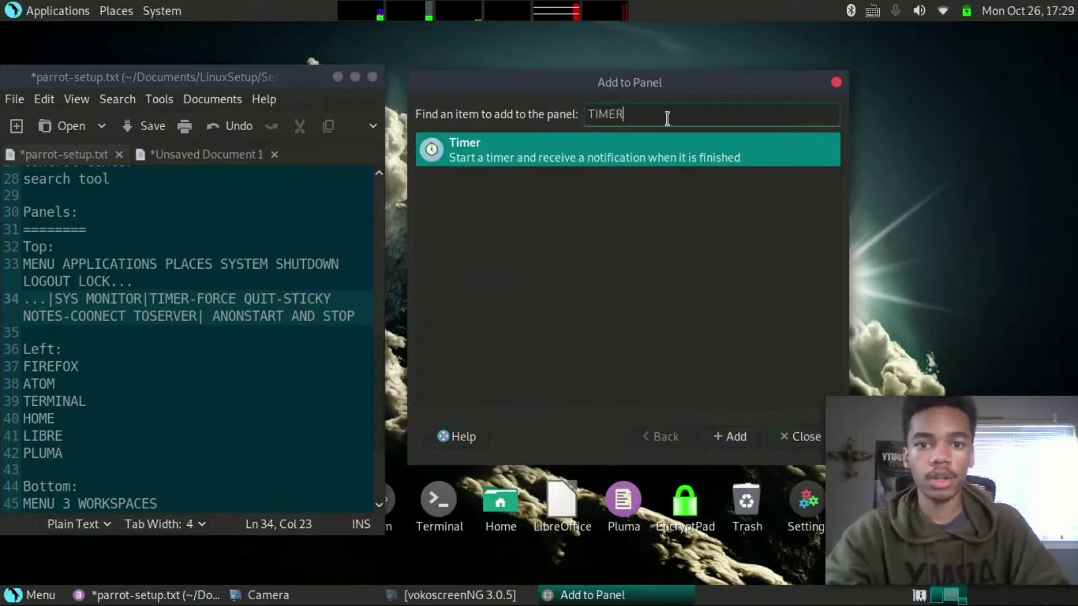
{"action": "left_click", "coordinate": [624, 151]}
{"action": "left_click", "coordinate": [737, 437]}
{"action": "left_click", "coordinate": [737, 437]}
{"action": "right_click", "coordinate": [774, 11]}
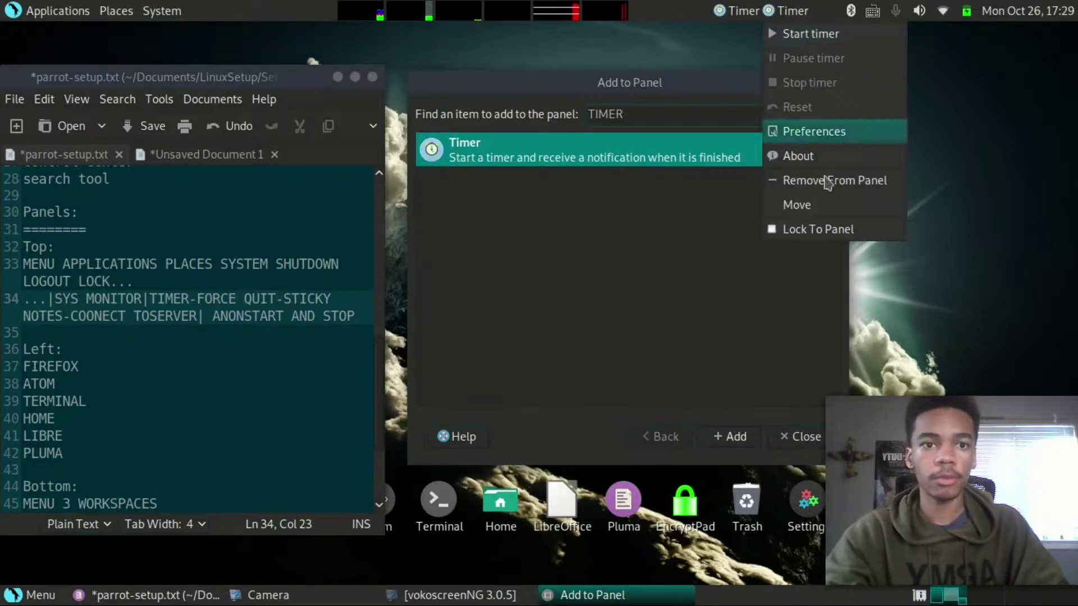
{"action": "left_click", "coordinate": [816, 178]}
Find the Force Quit item with the search term "forc" and add it to the top panel
{"action": "left_click", "coordinate": [697, 113]}
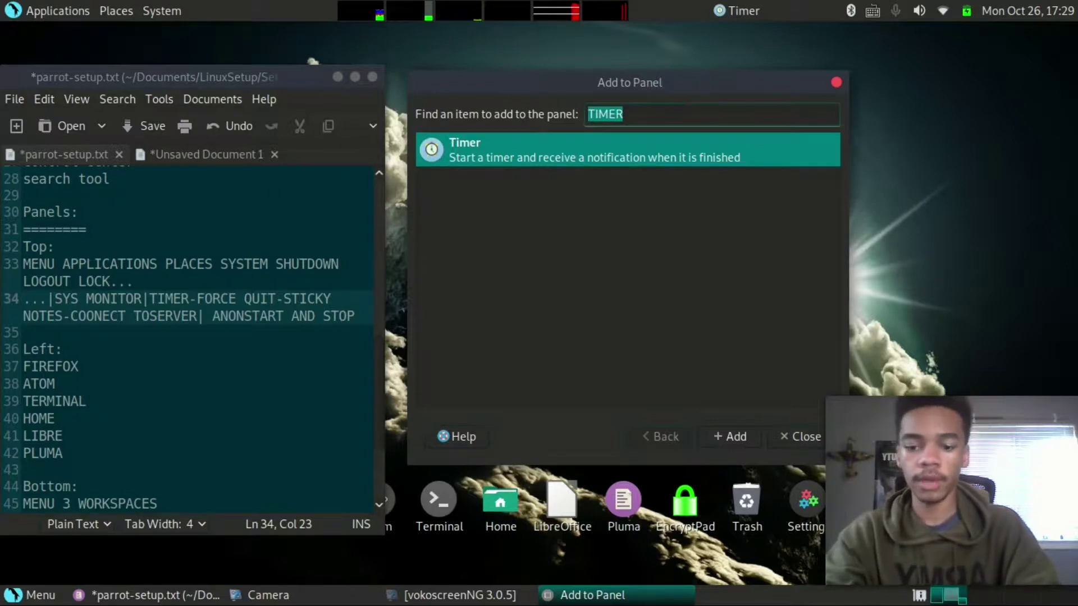
{"action": "type", "text": "forc"}
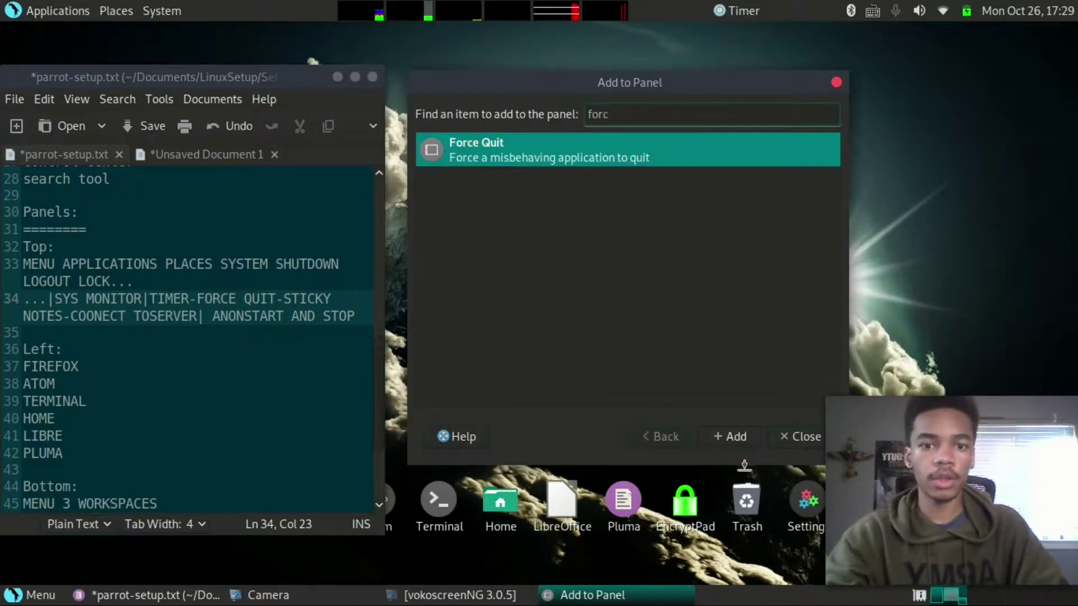
{"action": "left_click", "coordinate": [745, 444]}
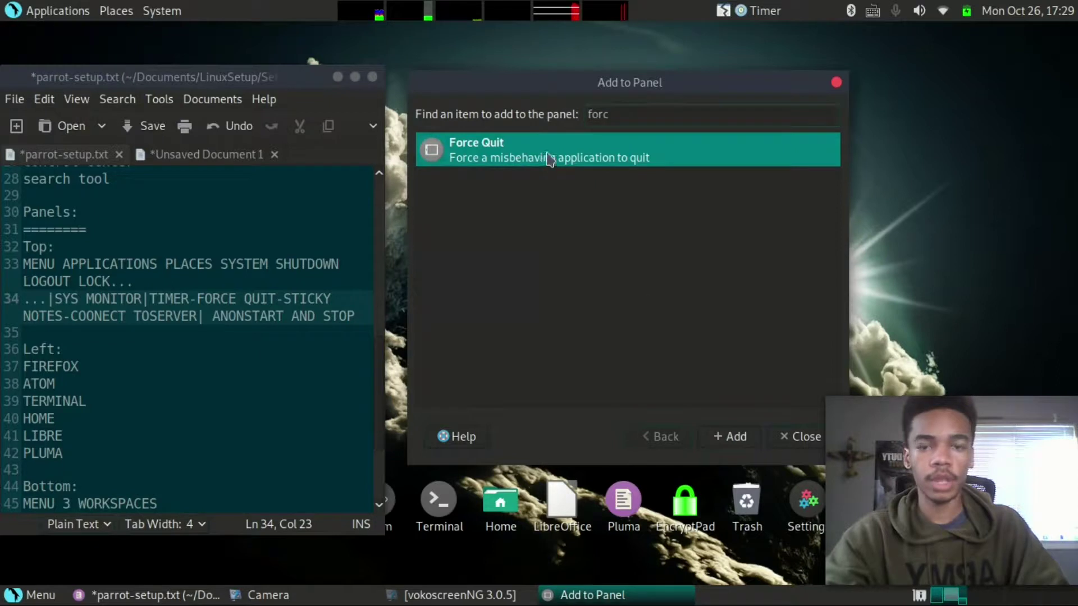
Find the Sticky Notes applet with the search term "stic" and add it to the top panel
{"action": "left_click", "coordinate": [620, 116]}
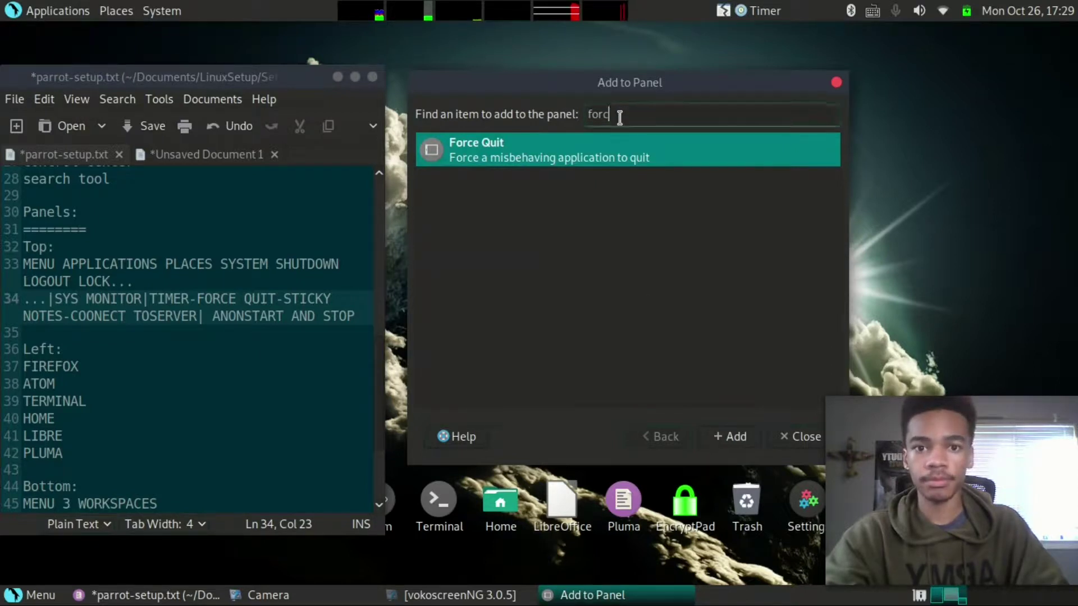
{"action": "key", "text": "BackSpace"}
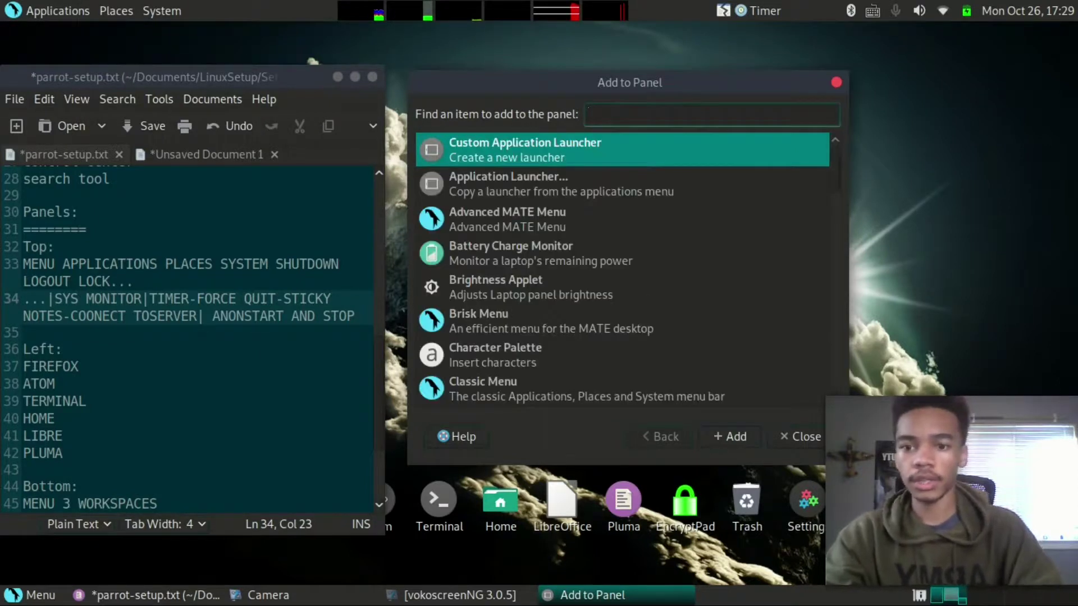
{"action": "type", "text": "st"}
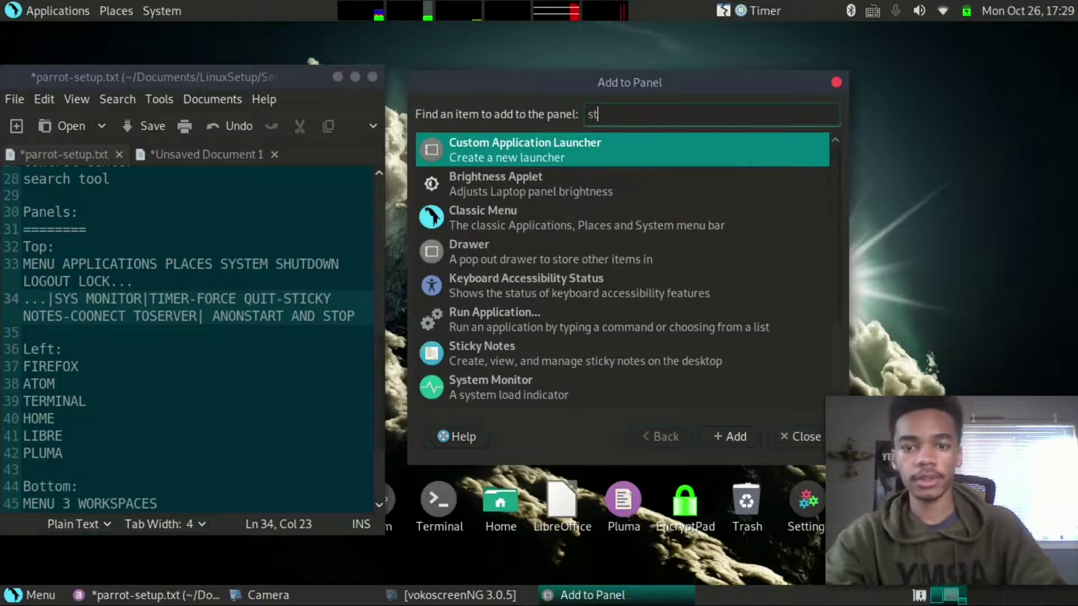
{"action": "type", "text": "ic"}
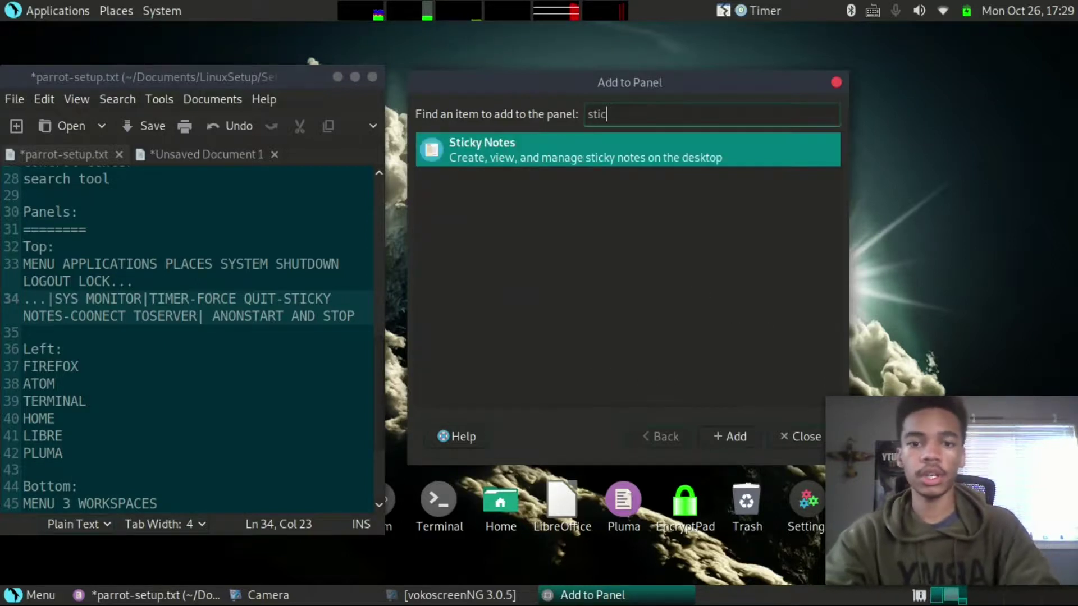
{"action": "left_click", "coordinate": [723, 439]}
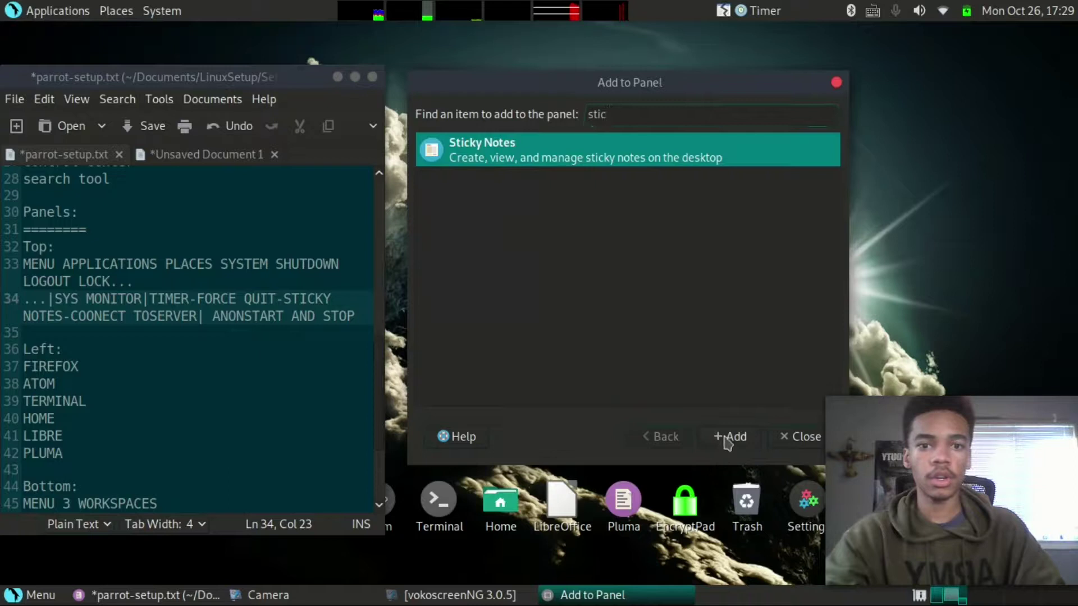
Remove the extra O from "COONECT" in parrot-setup.txt and add the Connect to Server item to the top panel
{"action": "left_click", "coordinate": [595, 115]}
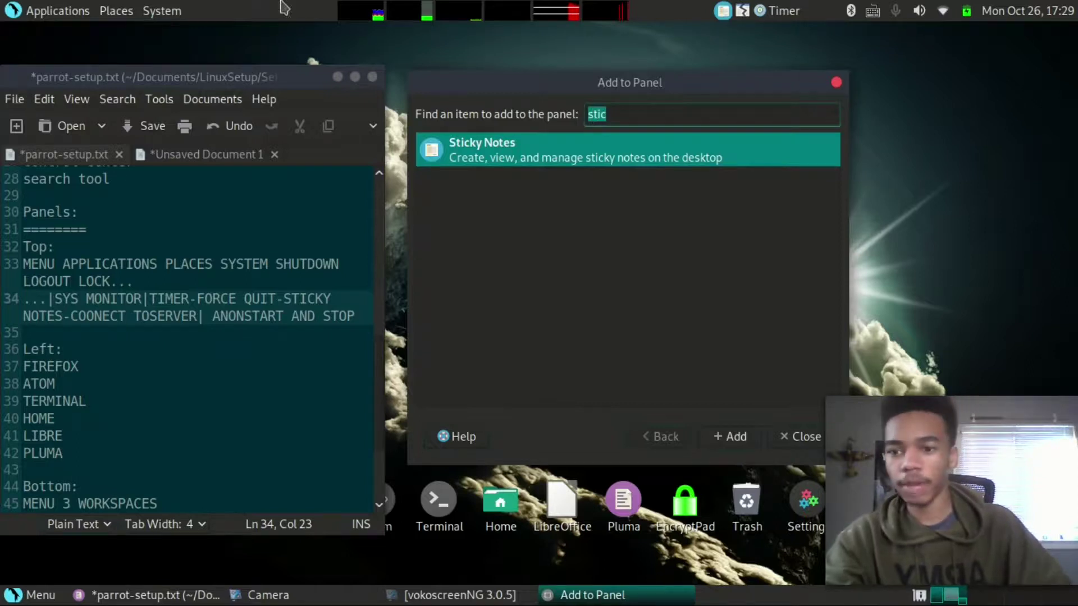
{"action": "left_click", "coordinate": [101, 326]}
{"action": "key", "text": "BackSpace"}
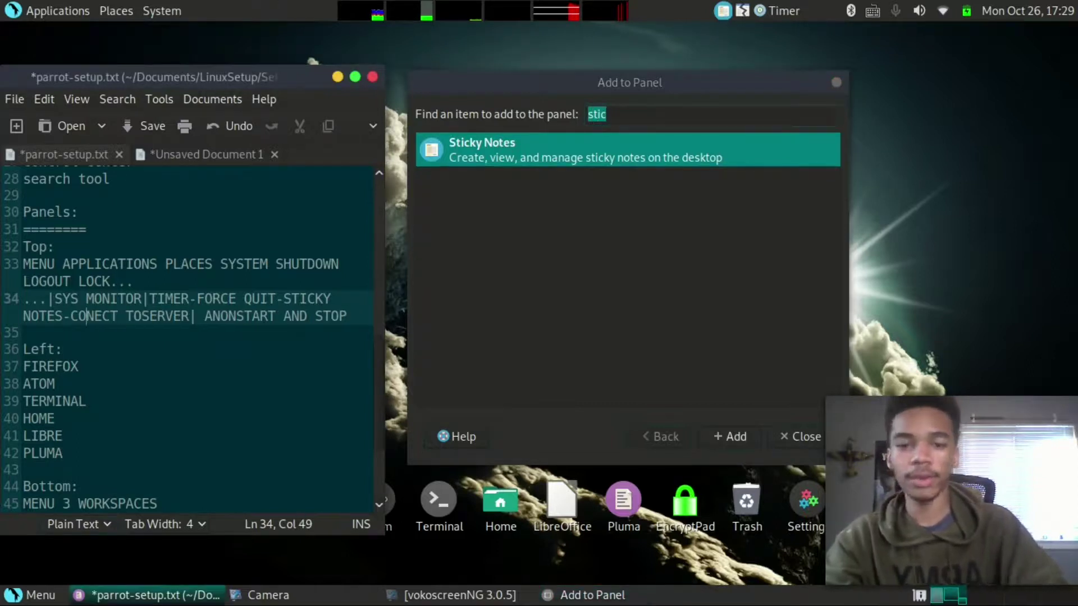
{"action": "left_click", "coordinate": [611, 117]}
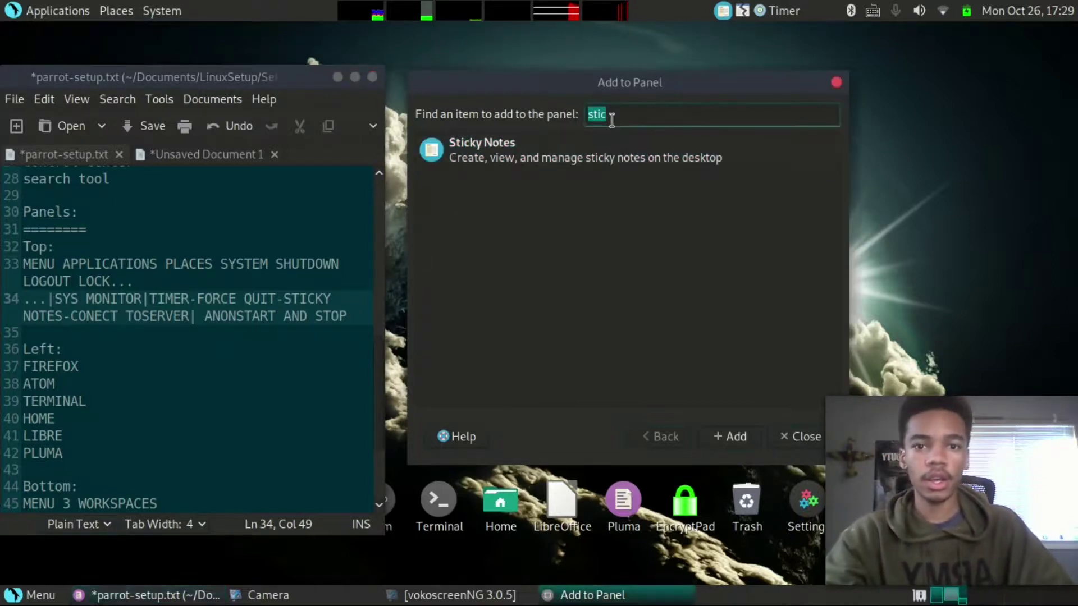
{"action": "type", "text": "con"}
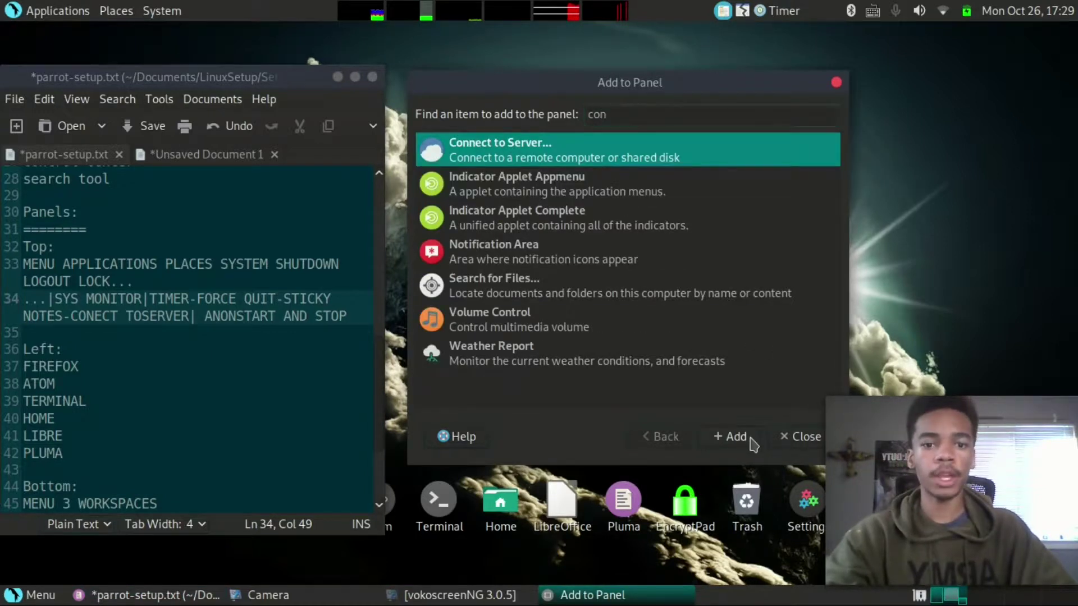
{"action": "left_click", "coordinate": [730, 437]}
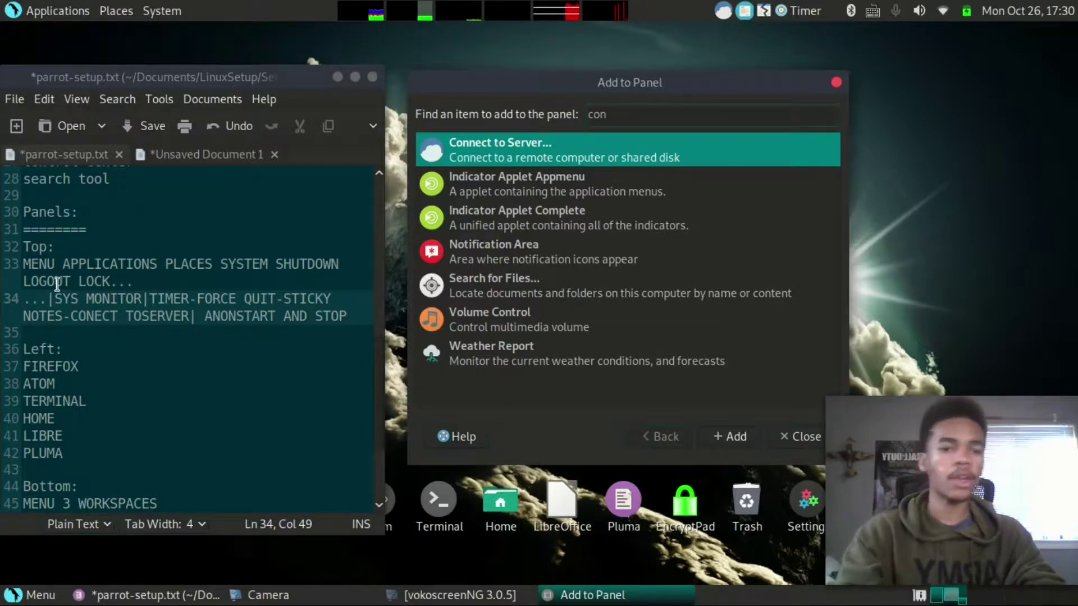
Close the Add to Panel dialog and glance at the Timer applet's options
{"action": "right_click", "coordinate": [279, 2]}
{"action": "left_click", "coordinate": [189, 34]}
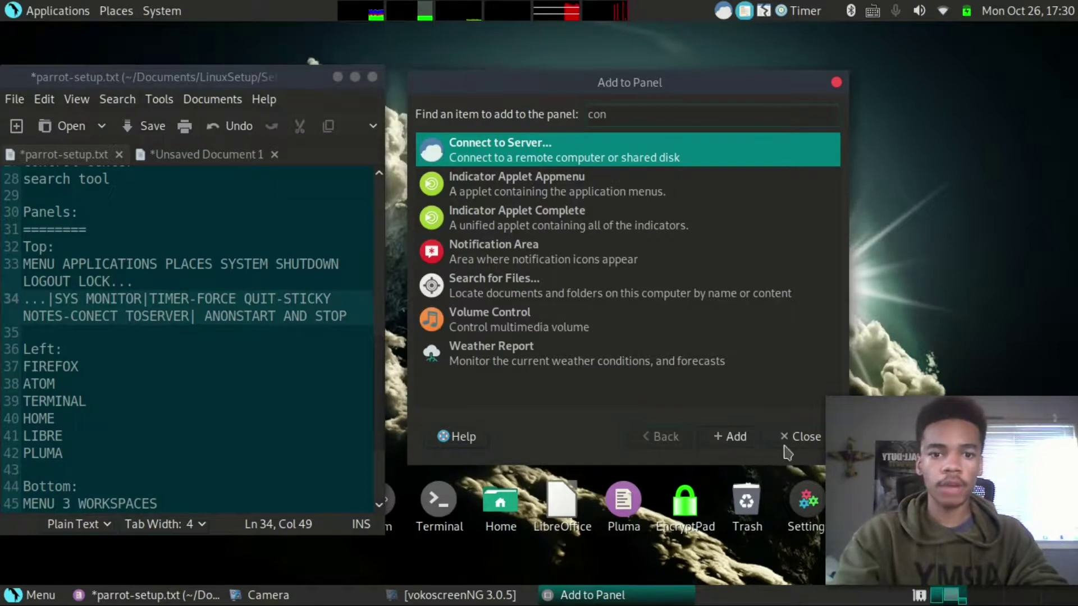
{"action": "left_click", "coordinate": [799, 436]}
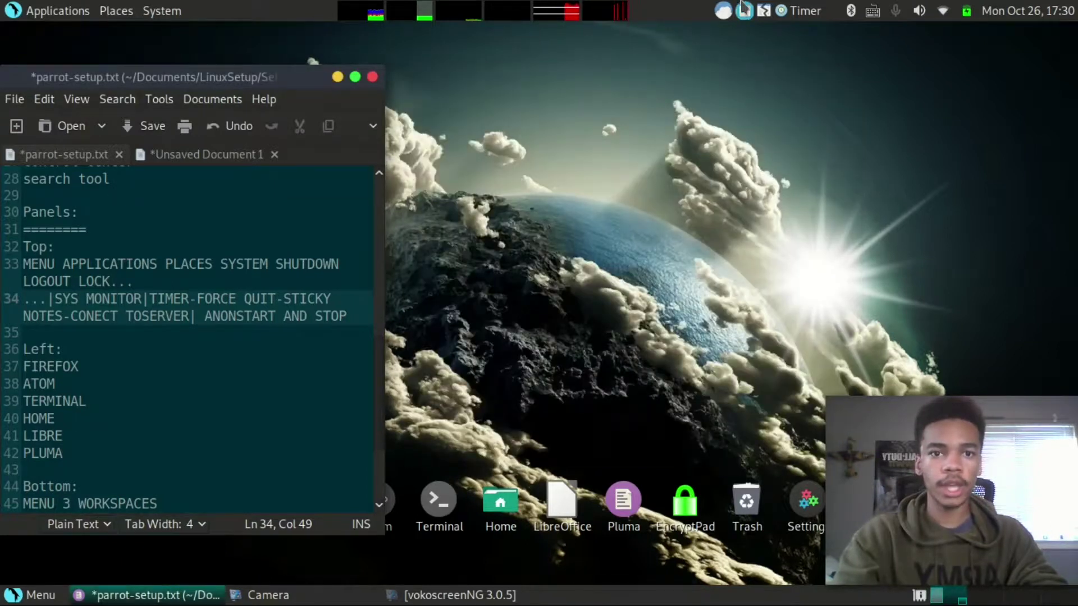
{"action": "right_click", "coordinate": [786, 11]}
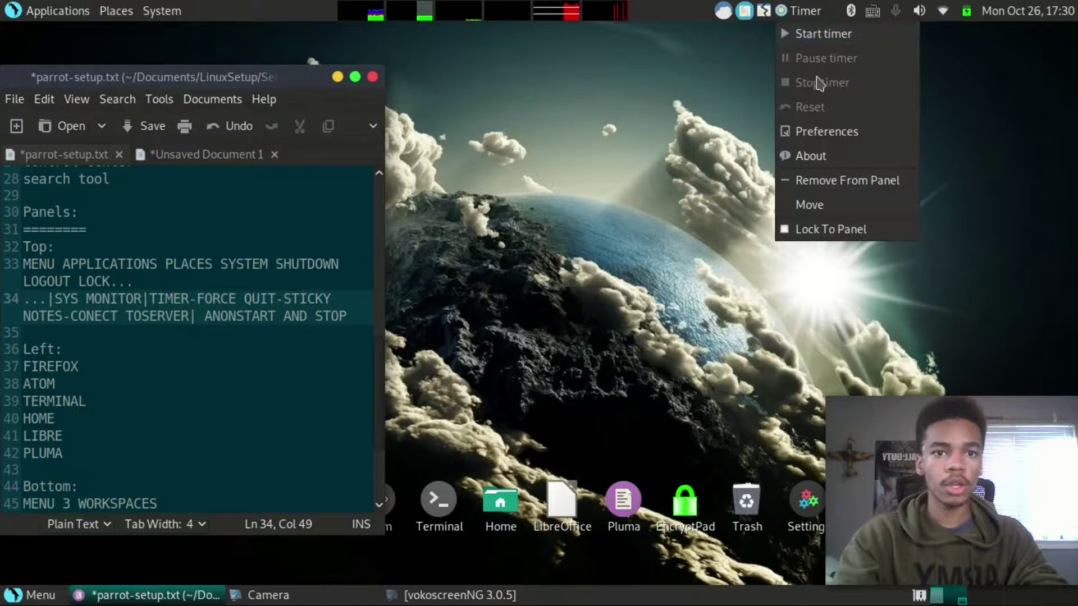
{"action": "left_click", "coordinate": [675, 17]}
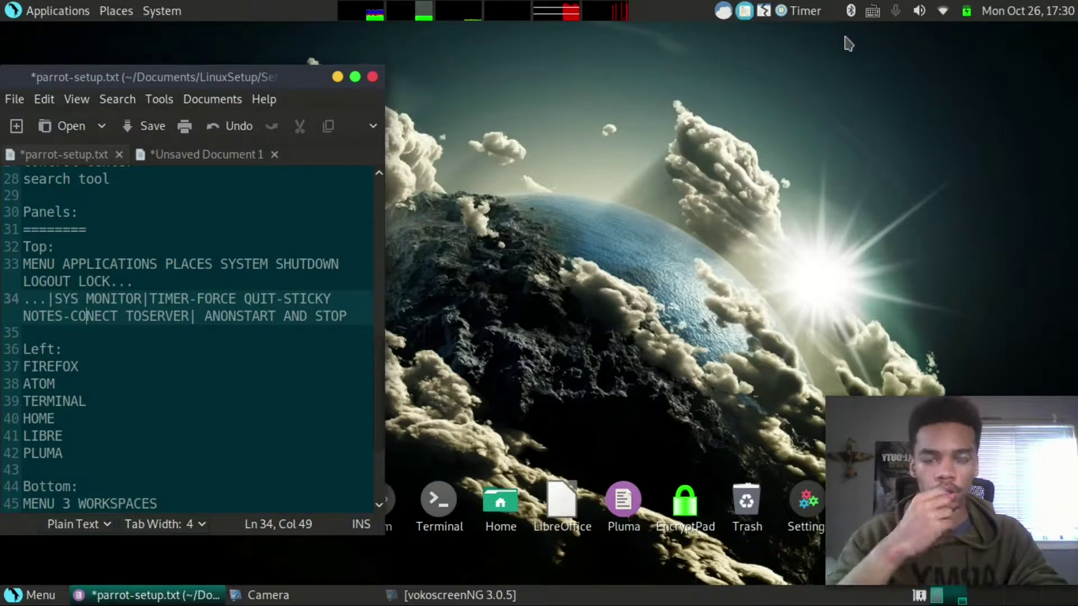
Reopen the Add to Panel dialog, search for "sep" and add three Separator items before the system monitor on the top panel
{"action": "right_click", "coordinate": [328, 12]}
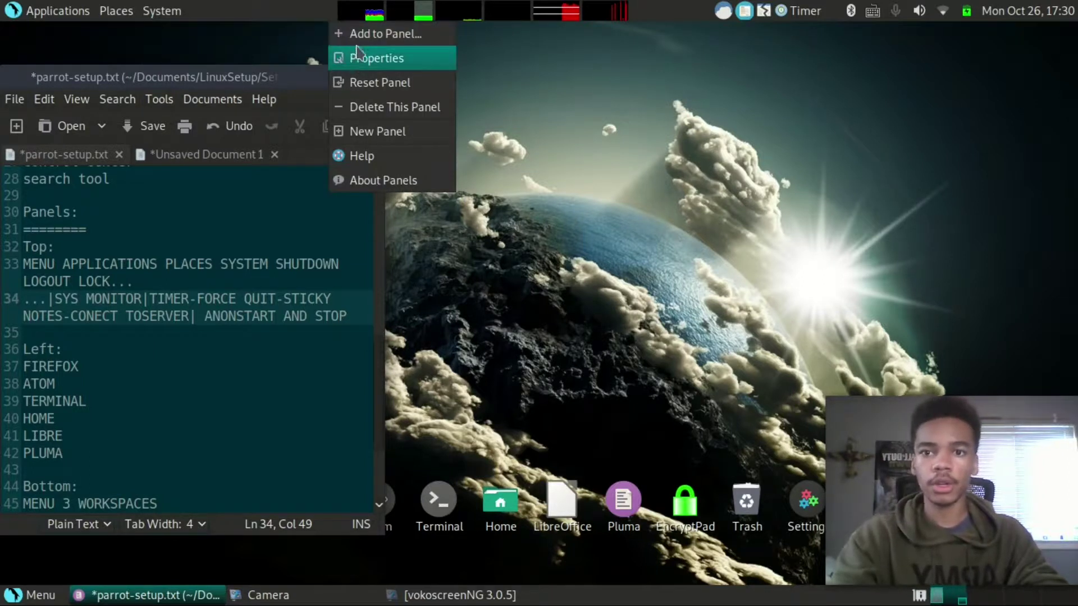
{"action": "left_click", "coordinate": [370, 33]}
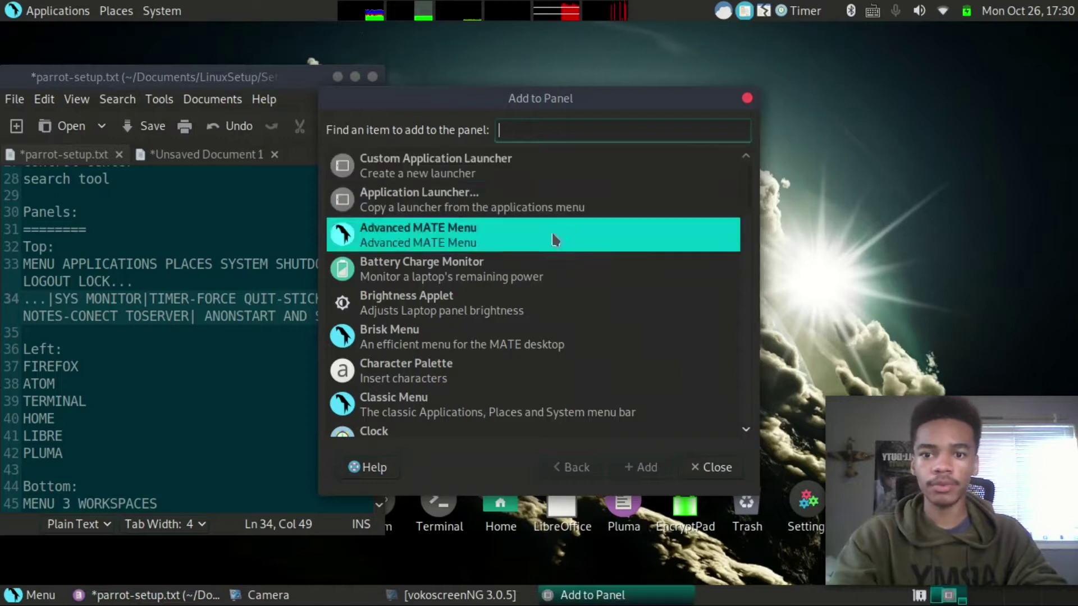
{"action": "scroll", "coordinate": [555, 239], "scroll_direction": "down", "scroll_amount": 15}
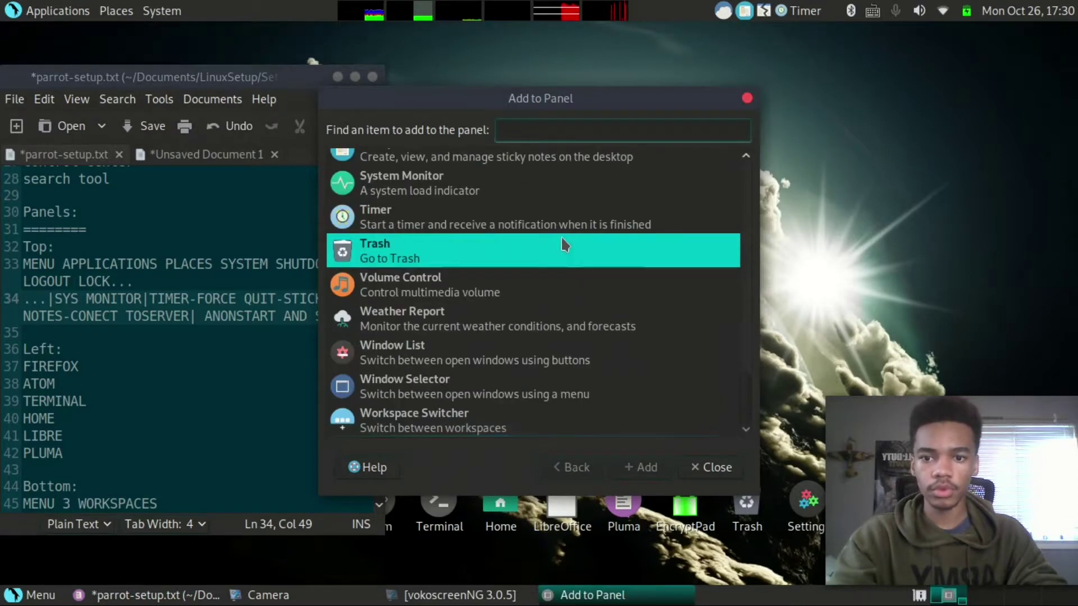
{"action": "scroll", "coordinate": [563, 241], "scroll_direction": "up", "scroll_amount": 20}
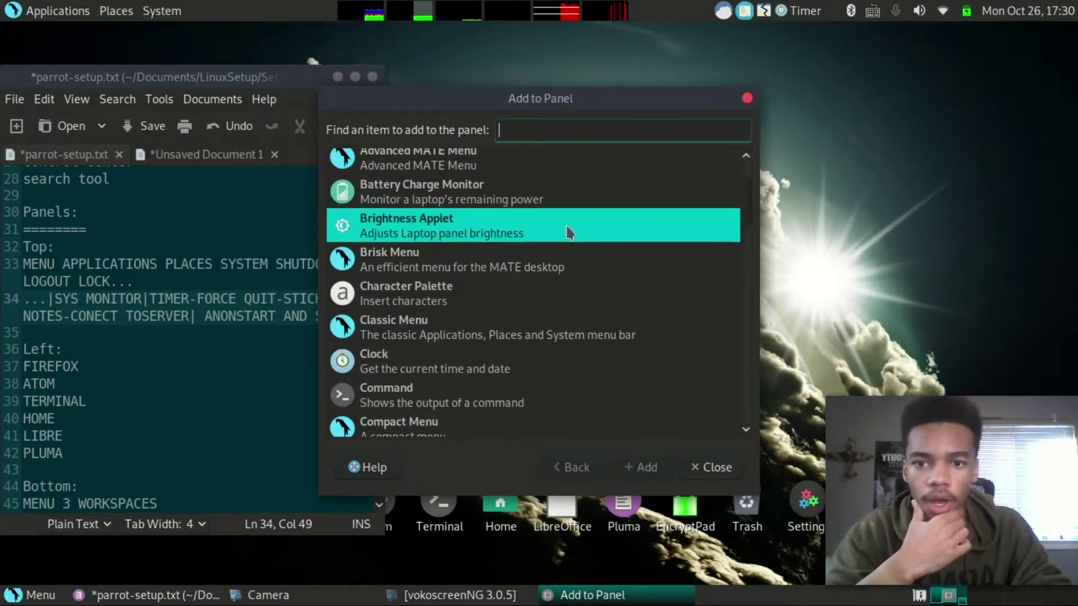
{"action": "scroll", "coordinate": [568, 232], "scroll_direction": "up", "scroll_amount": 3}
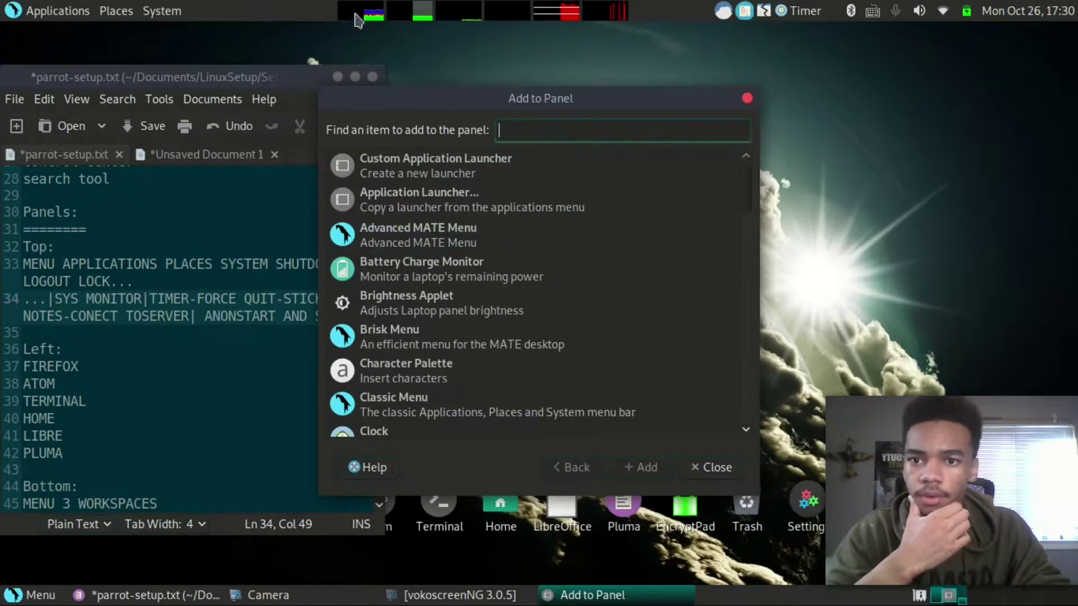
{"action": "right_click", "coordinate": [303, 11]}
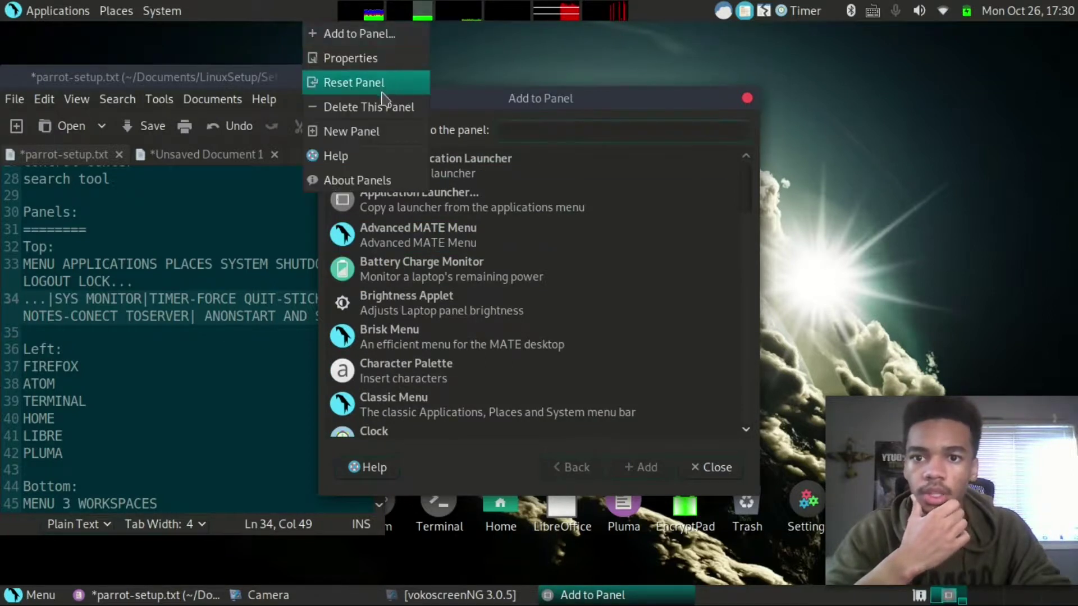
{"action": "left_click", "coordinate": [537, 134]}
{"action": "type", "text": "se"}
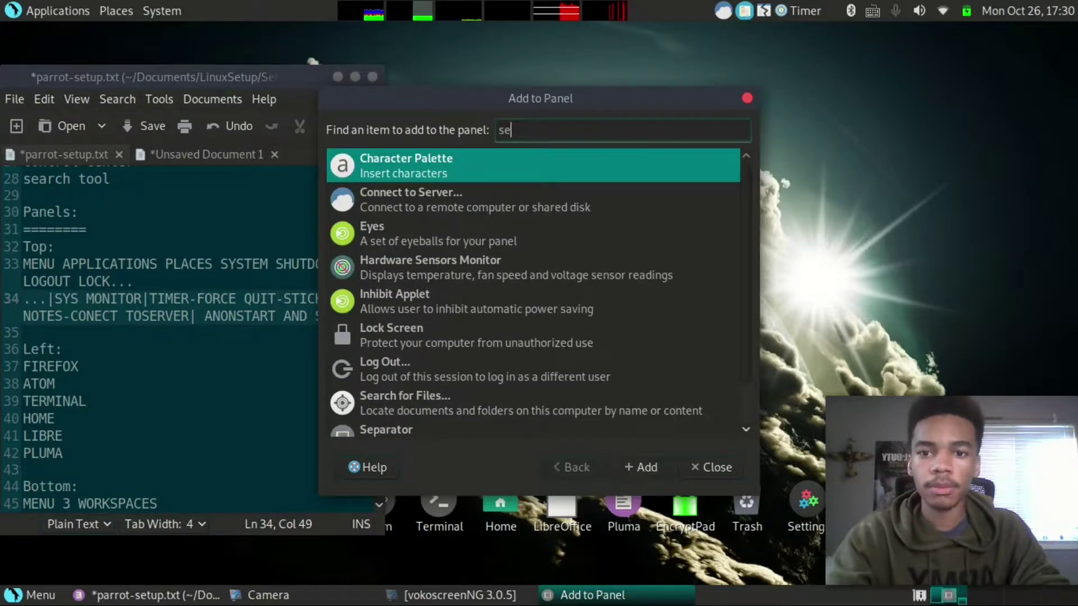
{"action": "type", "text": "p"}
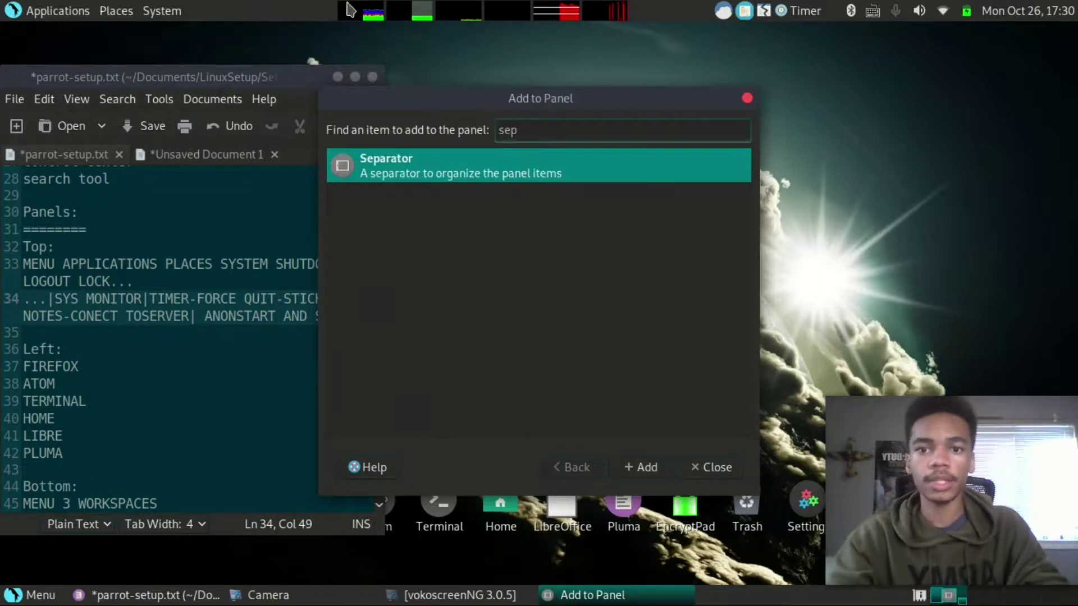
{"action": "left_click", "coordinate": [628, 470]}
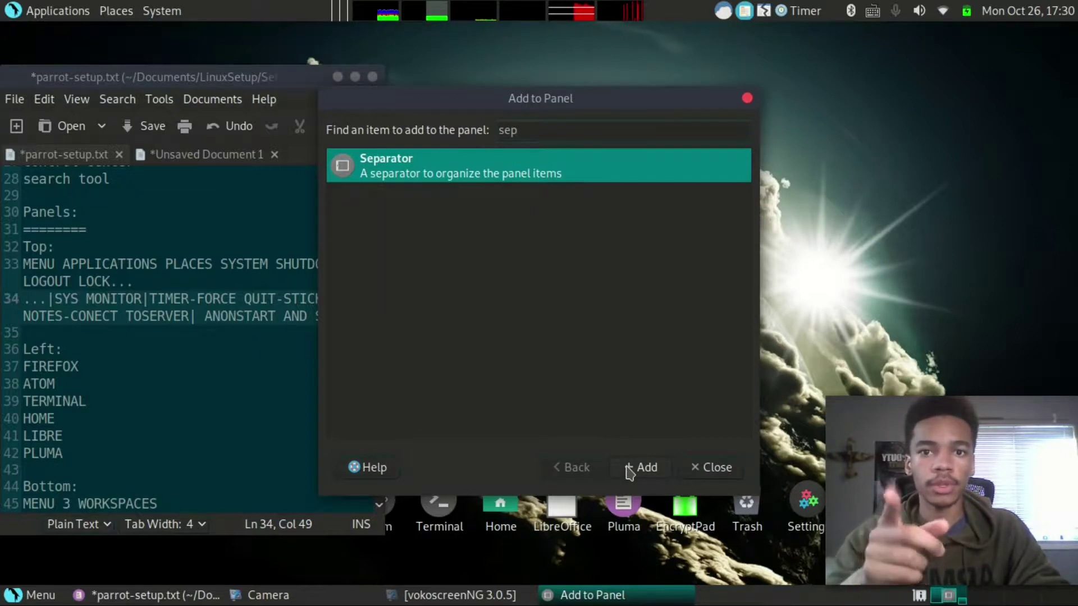
Move one separator between the Timer applet and the Bluetooth icon, and move another away from the front of the system monitor
{"action": "right_click", "coordinate": [352, 17]}
{"action": "left_click", "coordinate": [378, 55]}
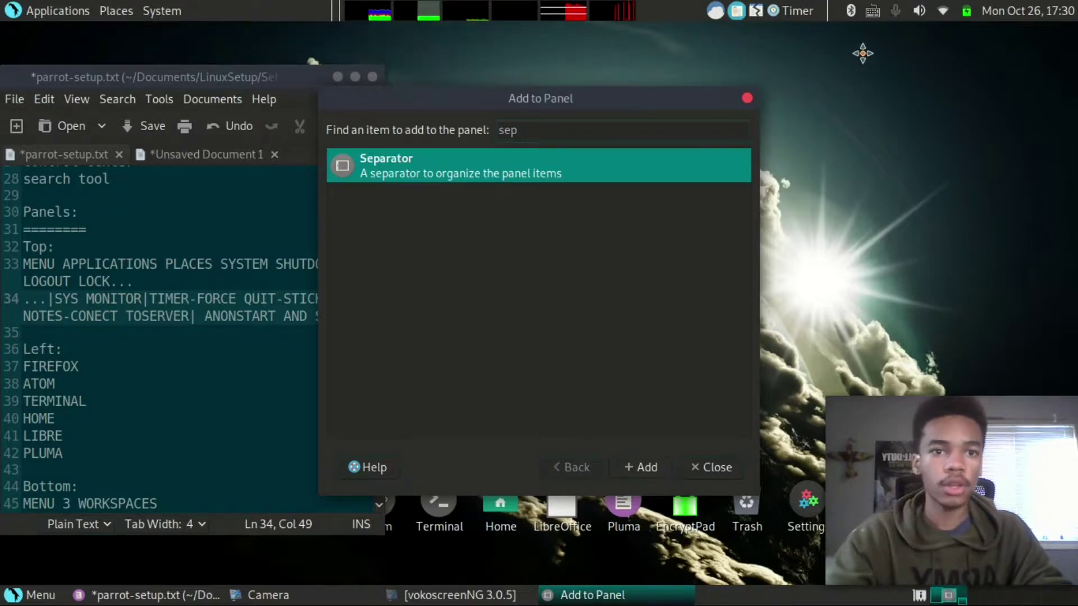
{"action": "right_click", "coordinate": [340, 14]}
{"action": "left_click", "coordinate": [376, 56]}
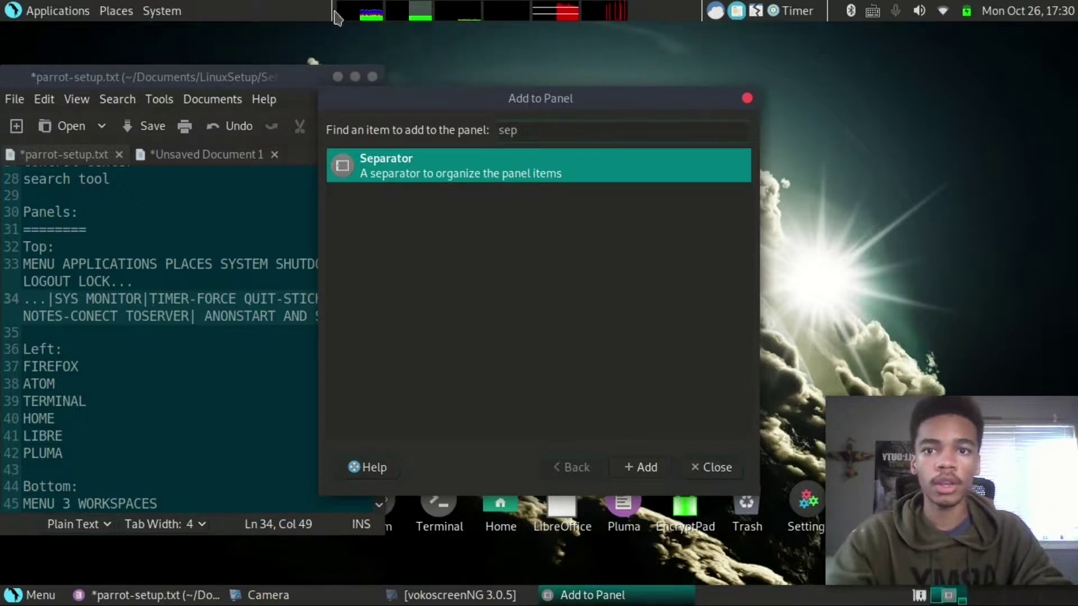
Close the Add to Panel dialog and move the system monitor along the top panel, closer to the separator before the applet icons
{"action": "left_click", "coordinate": [747, 98]}
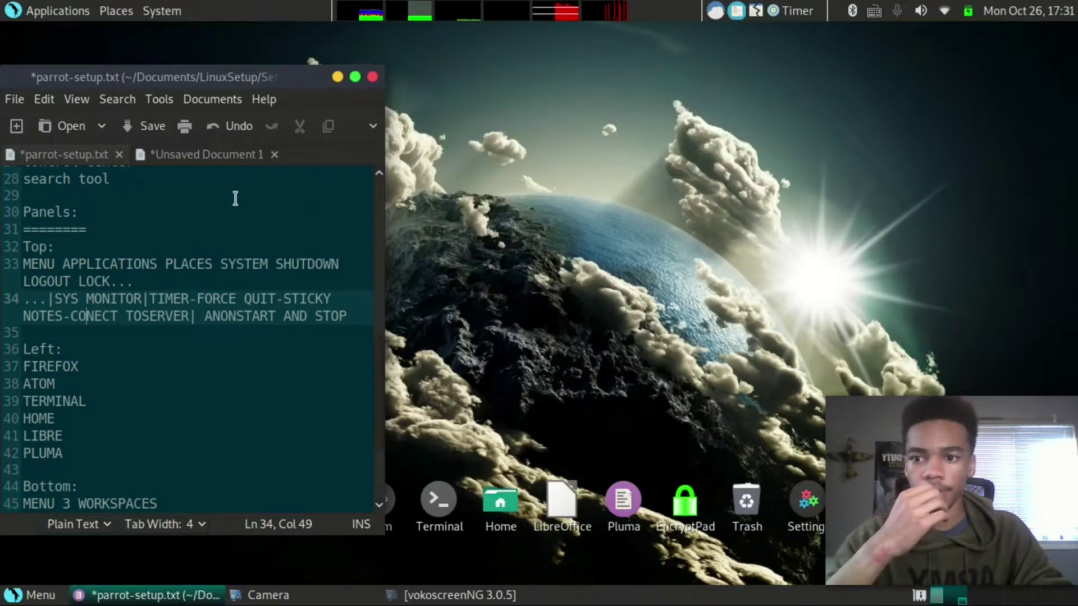
{"action": "right_click", "coordinate": [339, 12]}
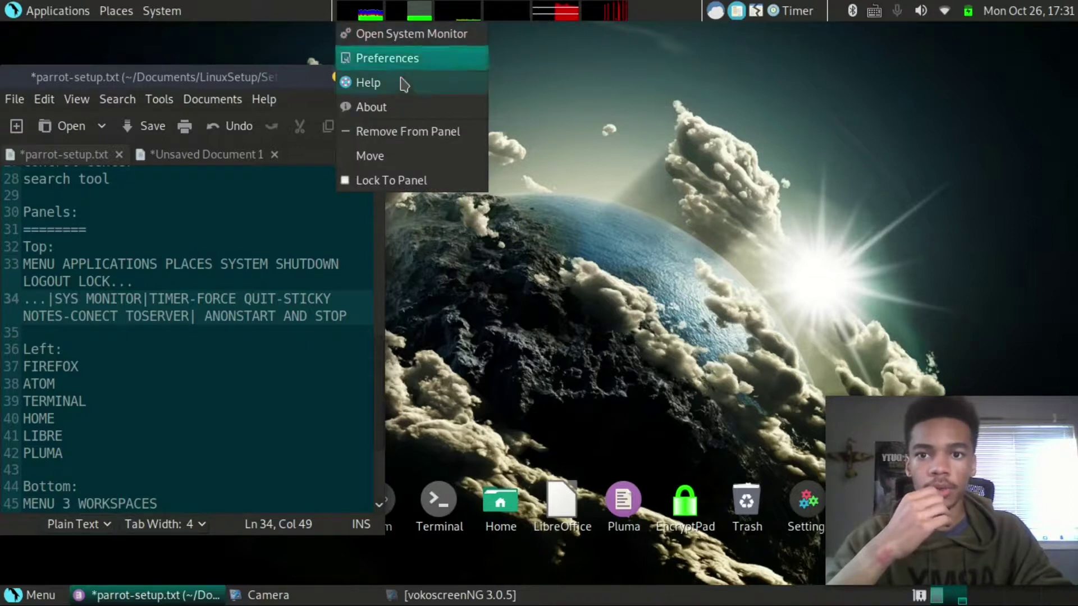
{"action": "left_click", "coordinate": [393, 155]}
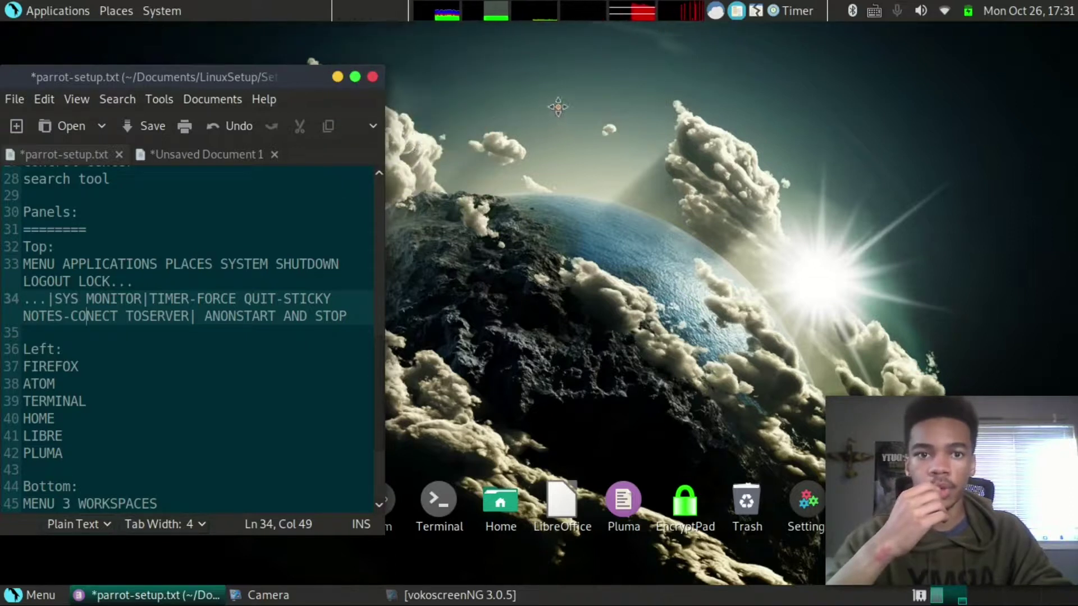
Clear the Timer applet's name and set its duration to 10 minutes and 0 seconds
{"action": "right_click", "coordinate": [776, 11]}
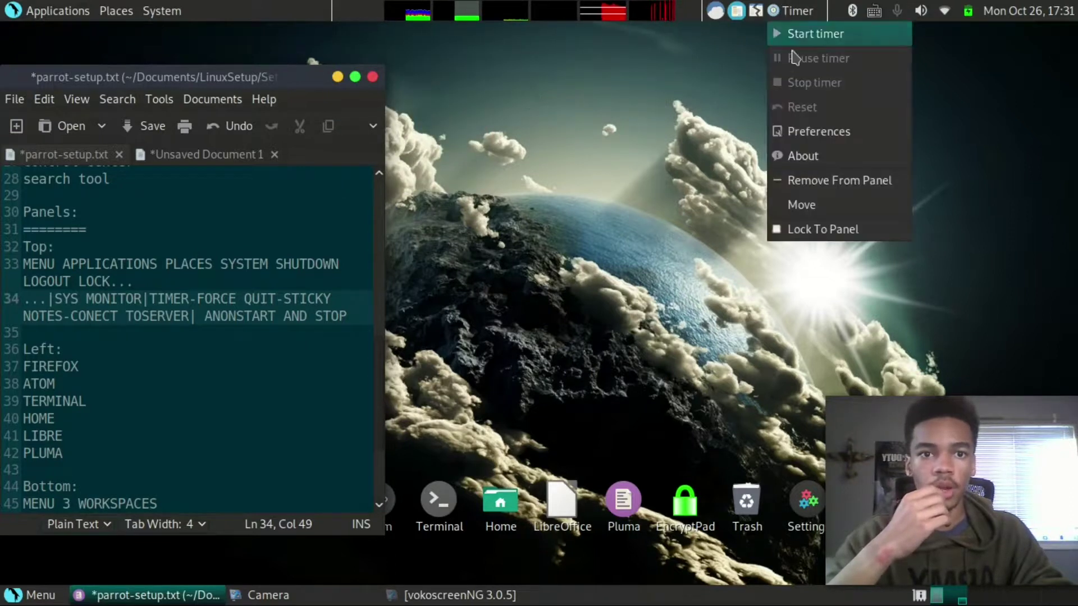
{"action": "left_click", "coordinate": [803, 131]}
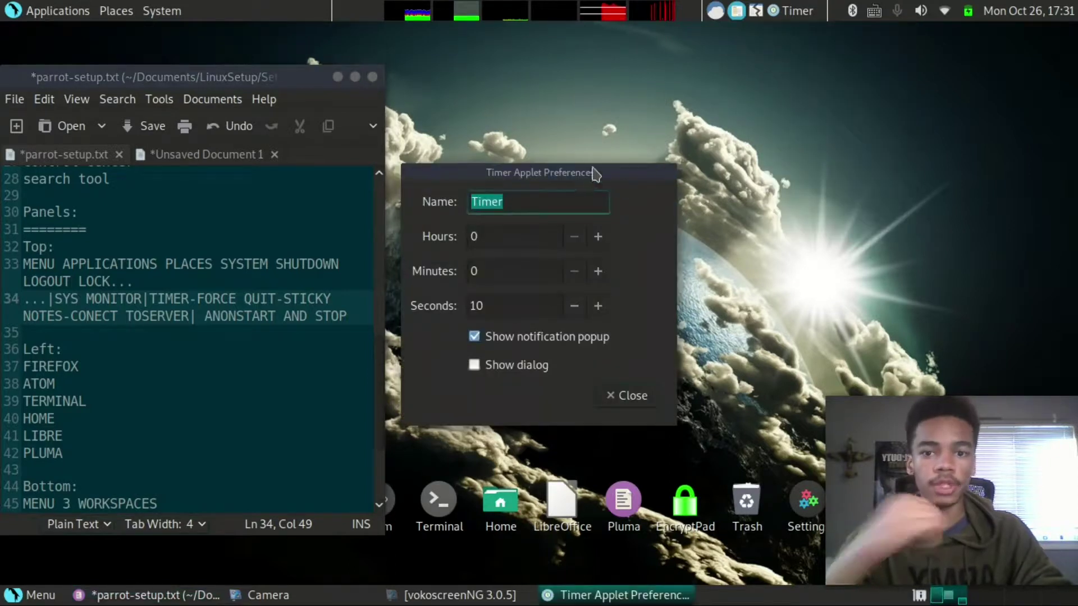
{"action": "key", "text": "BackSpace"}
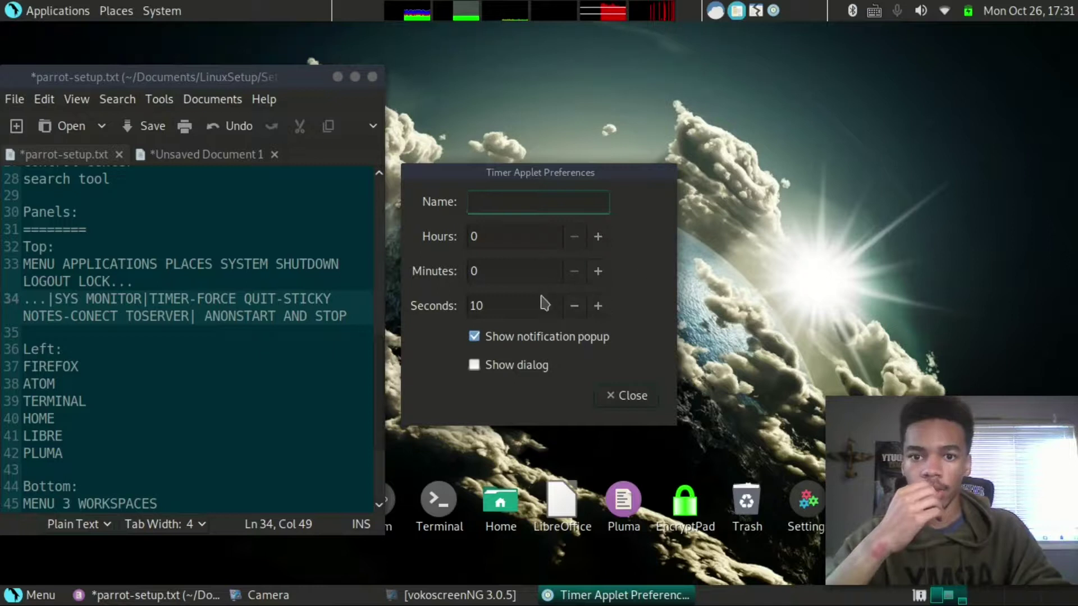
{"action": "left_click", "coordinate": [530, 263]}
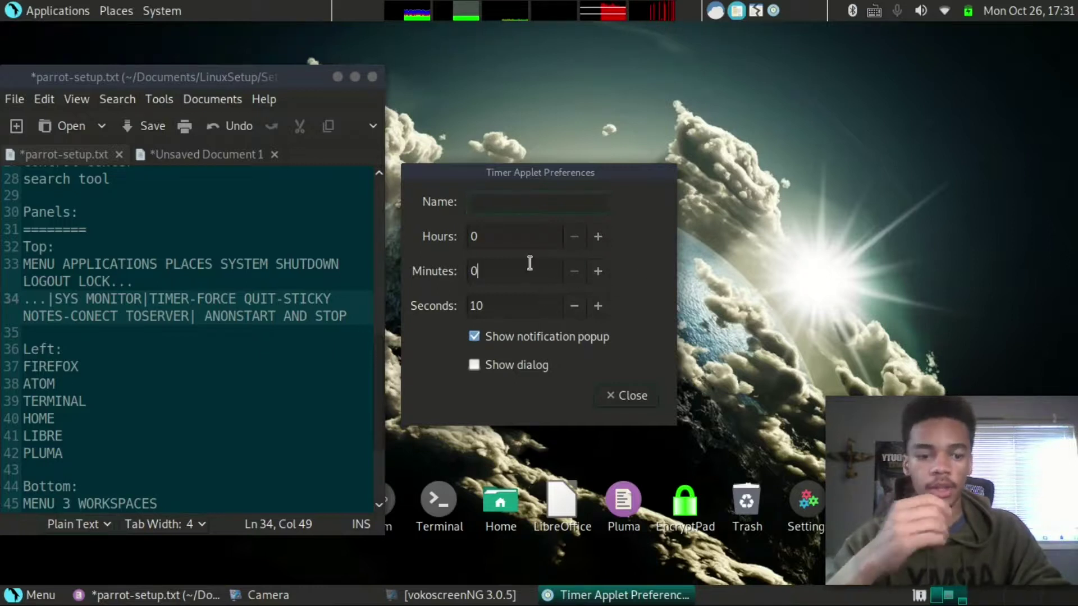
{"action": "key", "text": "BackSpace"}
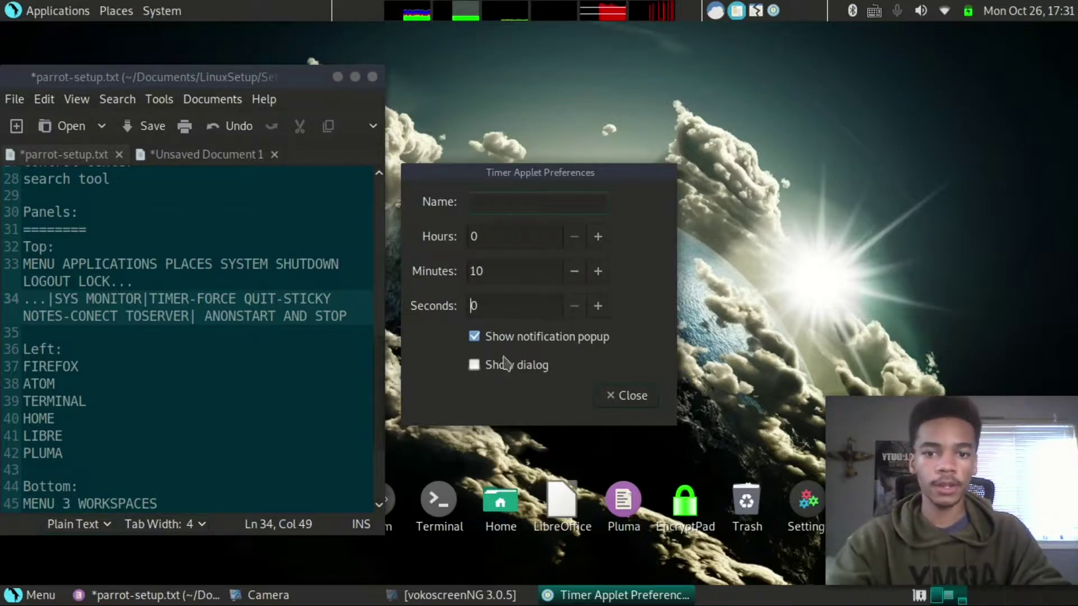
{"action": "left_click", "coordinate": [627, 399]}
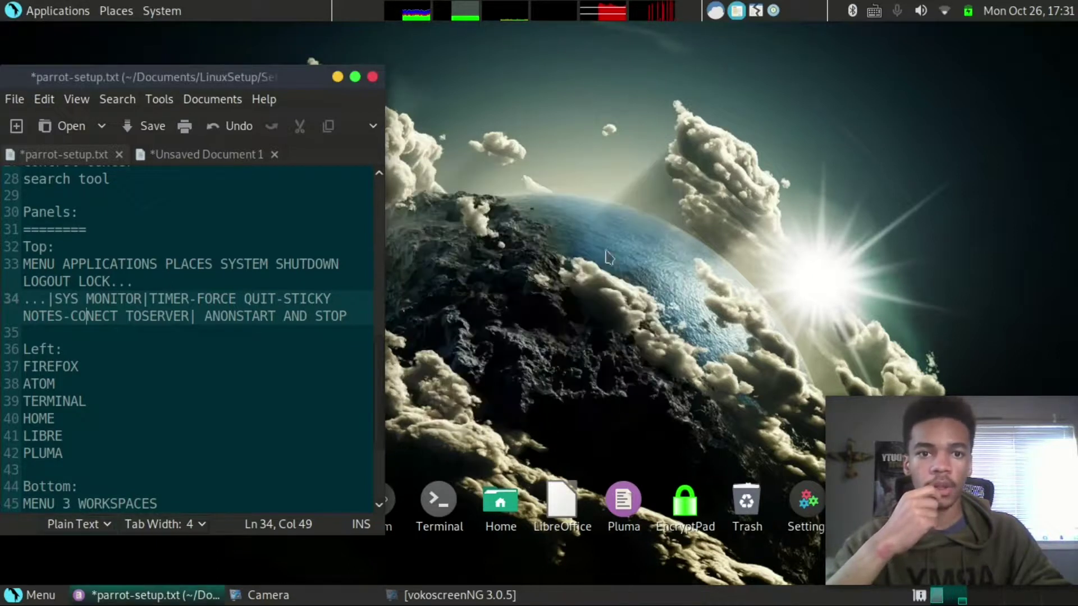
Stop the running timer and move the Timer applet ahead of the other applet icons, beside the separator after the system monitor
{"action": "right_click", "coordinate": [774, 17]}
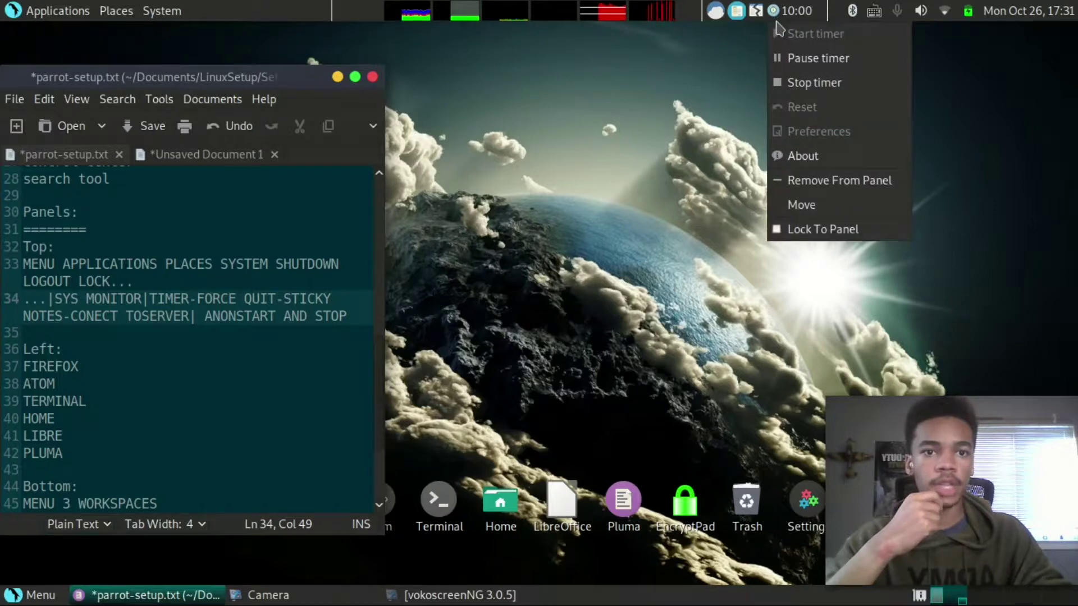
{"action": "left_click", "coordinate": [786, 84]}
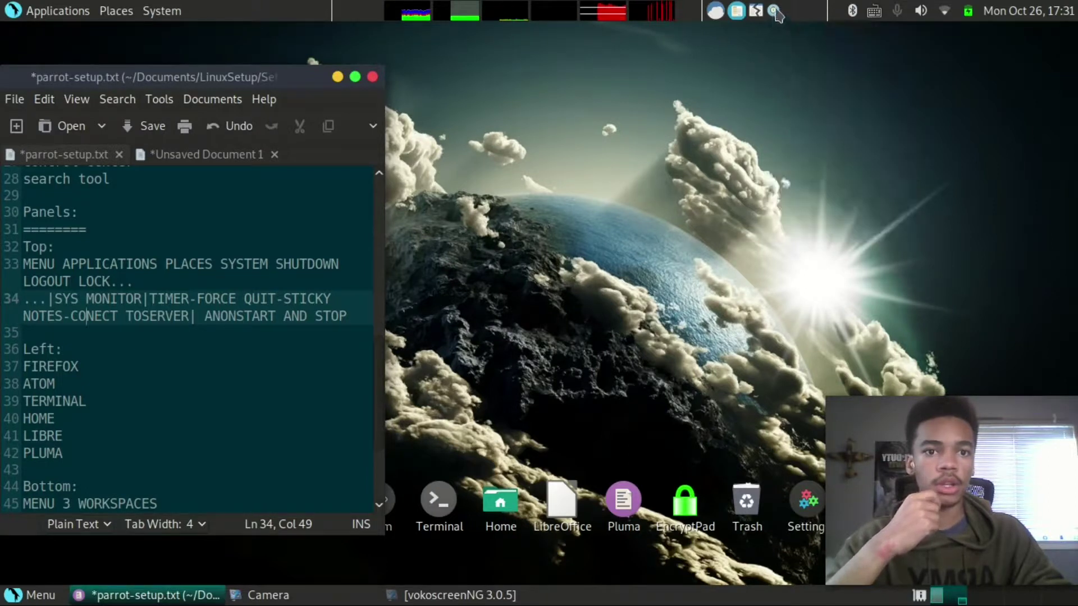
{"action": "right_click", "coordinate": [775, 11]}
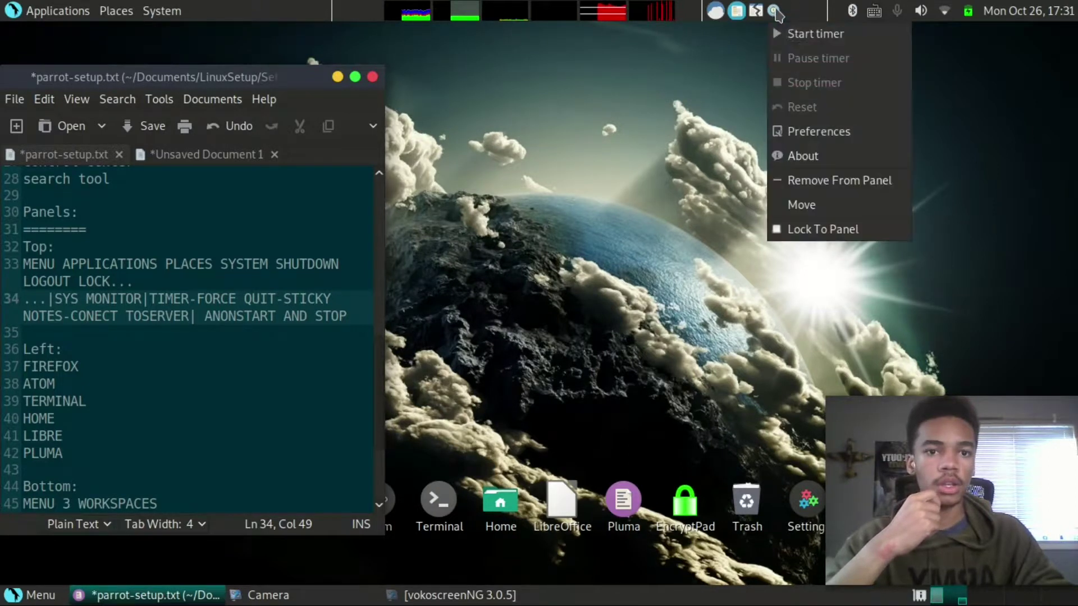
{"action": "left_click", "coordinate": [806, 212]}
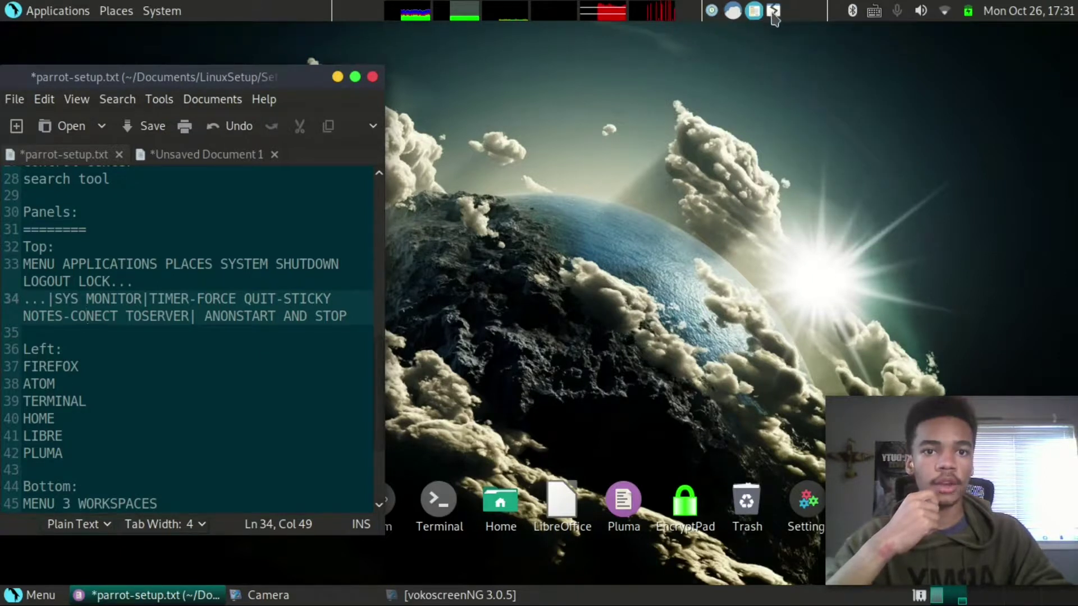
Move the Connect to Server launcher beside the separator before the Bluetooth icon, and dismiss its connection dialog
{"action": "right_click", "coordinate": [753, 11]}
{"action": "left_click", "coordinate": [766, 83]}
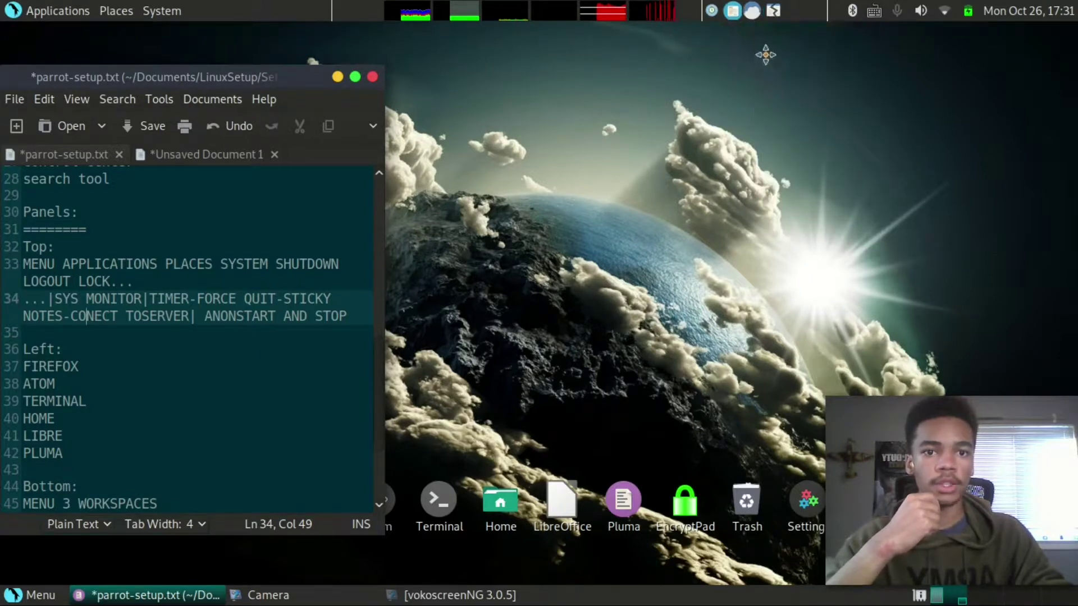
{"action": "left_click", "coordinate": [812, 11]}
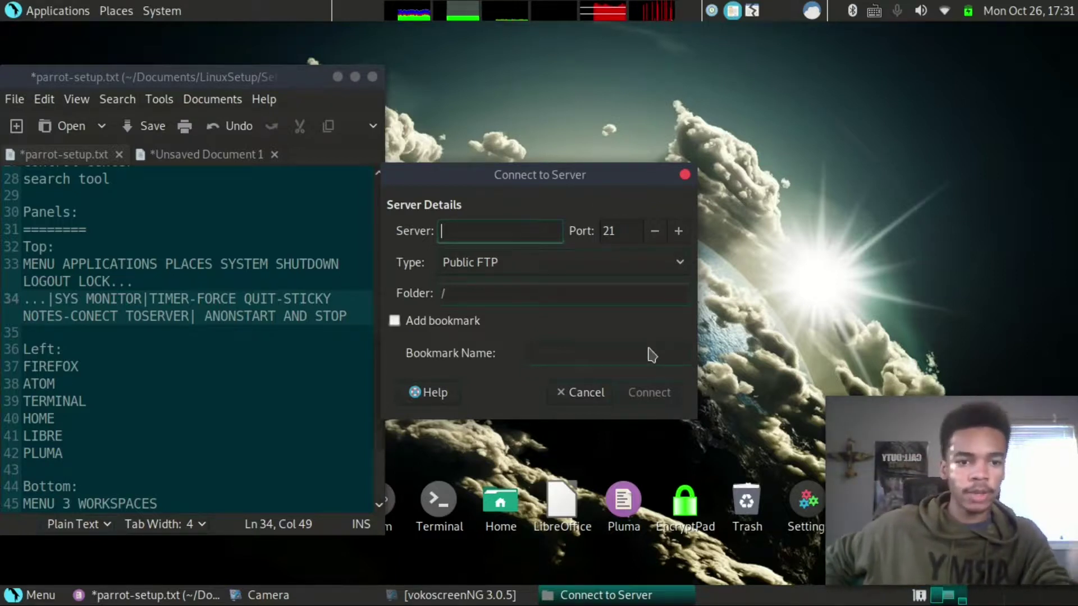
{"action": "left_click", "coordinate": [685, 175]}
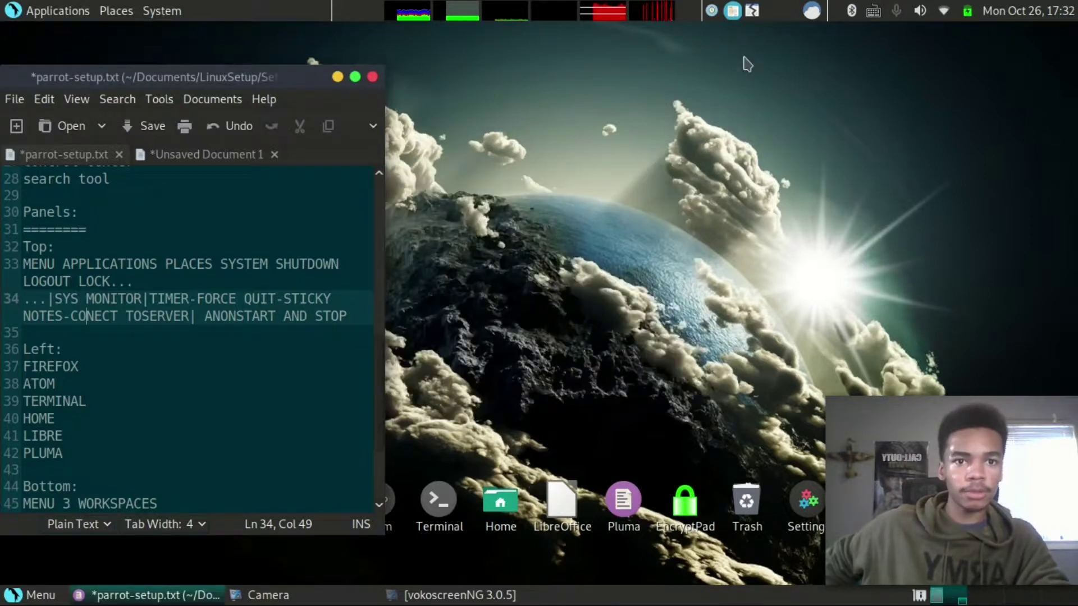
Move the Sticky Notes applet on the top panel directly before the Connect to Server launcher
{"action": "right_click", "coordinate": [738, 17]}
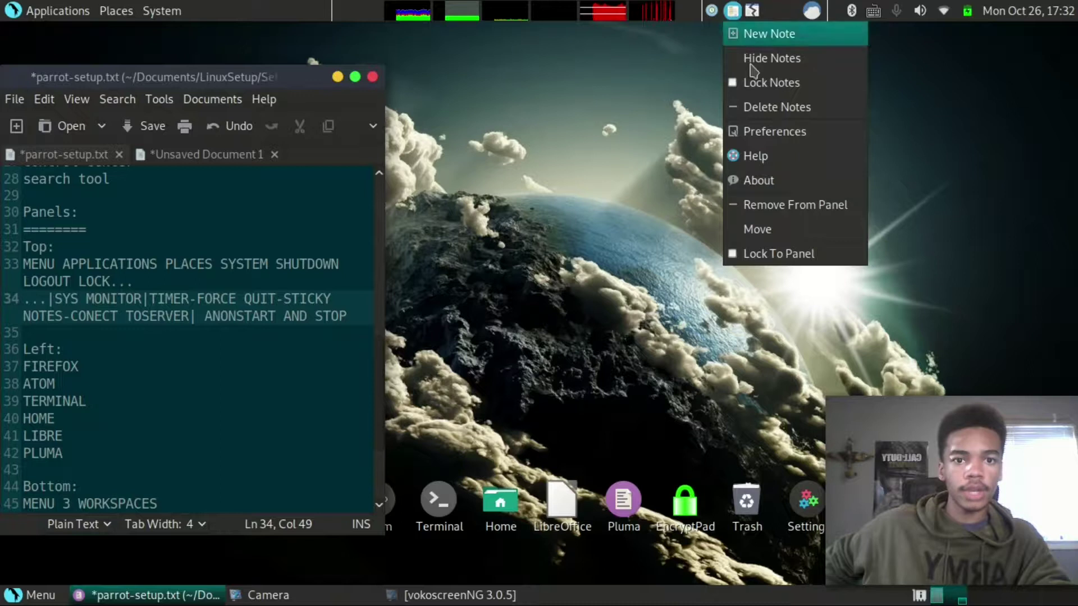
{"action": "left_click", "coordinate": [757, 230]}
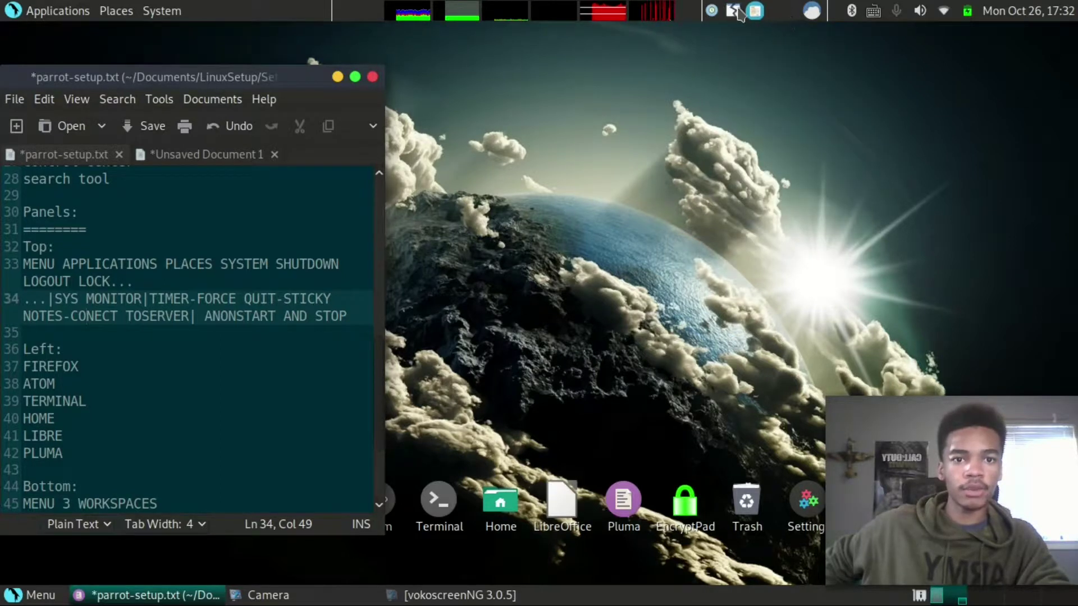
{"action": "right_click", "coordinate": [755, 10]}
{"action": "left_click", "coordinate": [770, 228]}
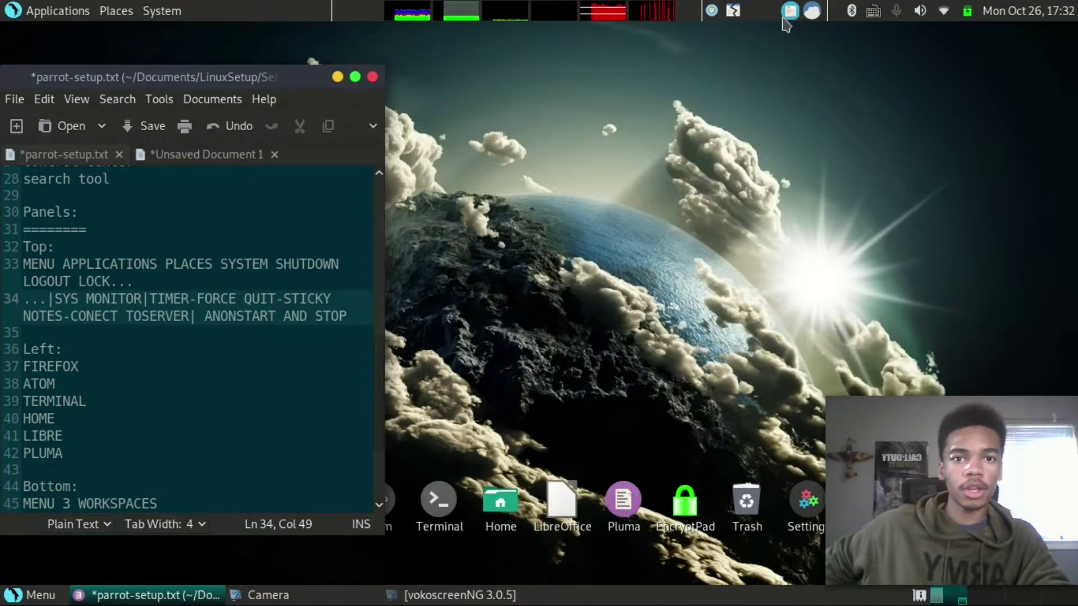
Create a new sticky note, move it away from the text editor across the desktop, and remove it
{"action": "right_click", "coordinate": [788, 13]}
{"action": "left_click", "coordinate": [808, 56]}
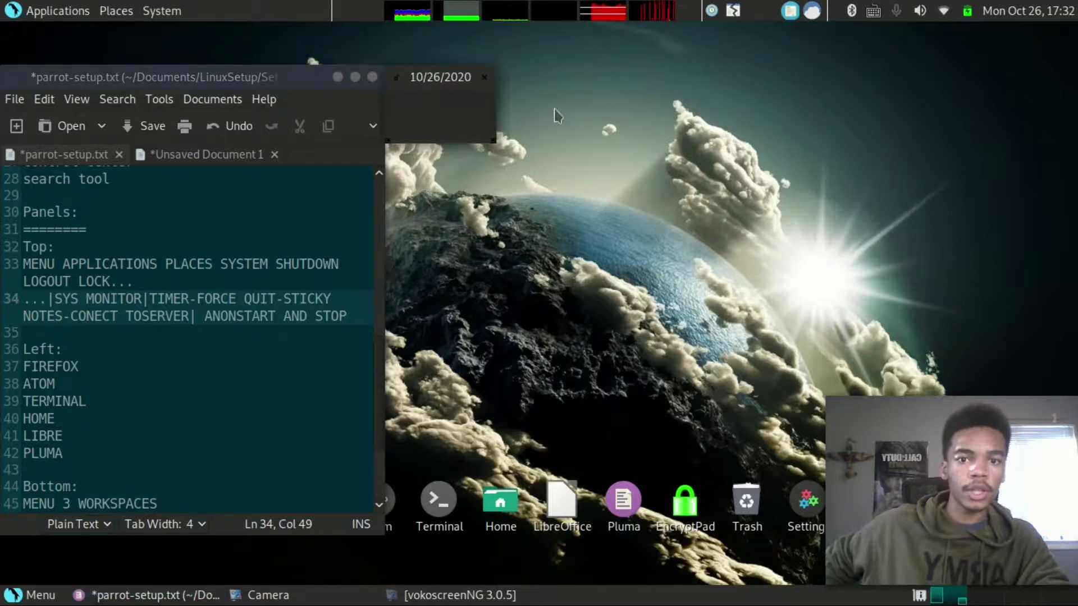
{"action": "left_click_drag", "start_coordinate": [444, 85], "coordinate": [830, 130]}
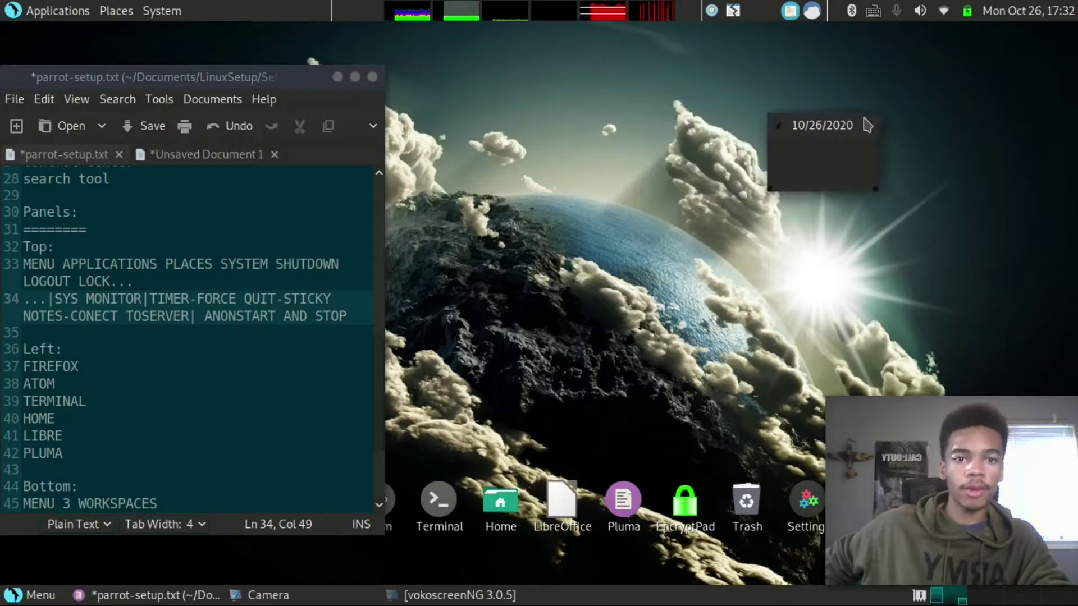
{"action": "left_click", "coordinate": [863, 125]}
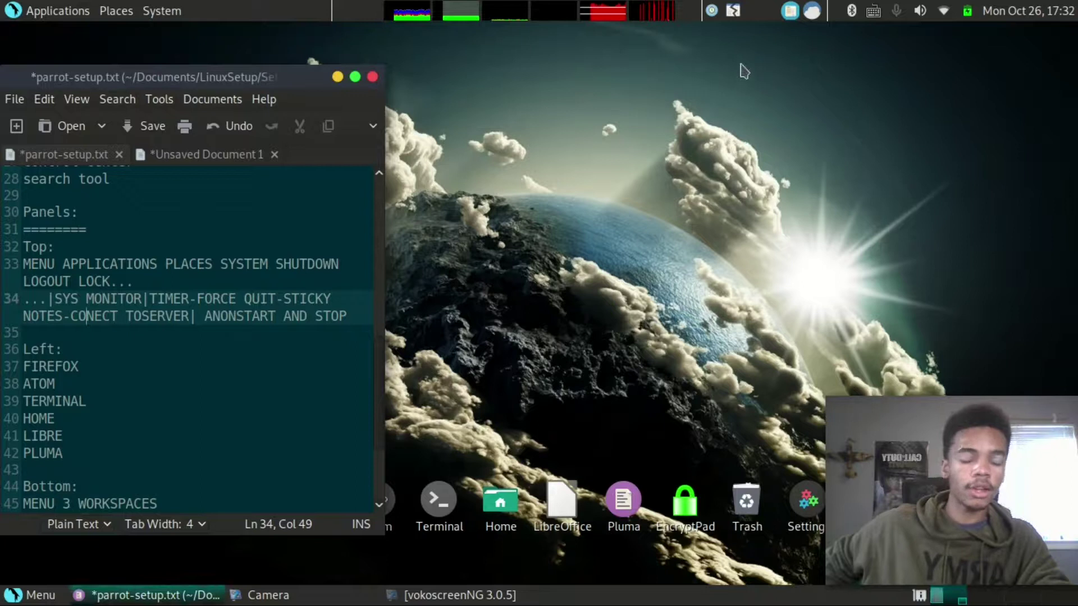
Move the Force Quit launcher directly before Sticky Notes, and the Timer applet directly before Force Quit
{"action": "right_click", "coordinate": [733, 11]}
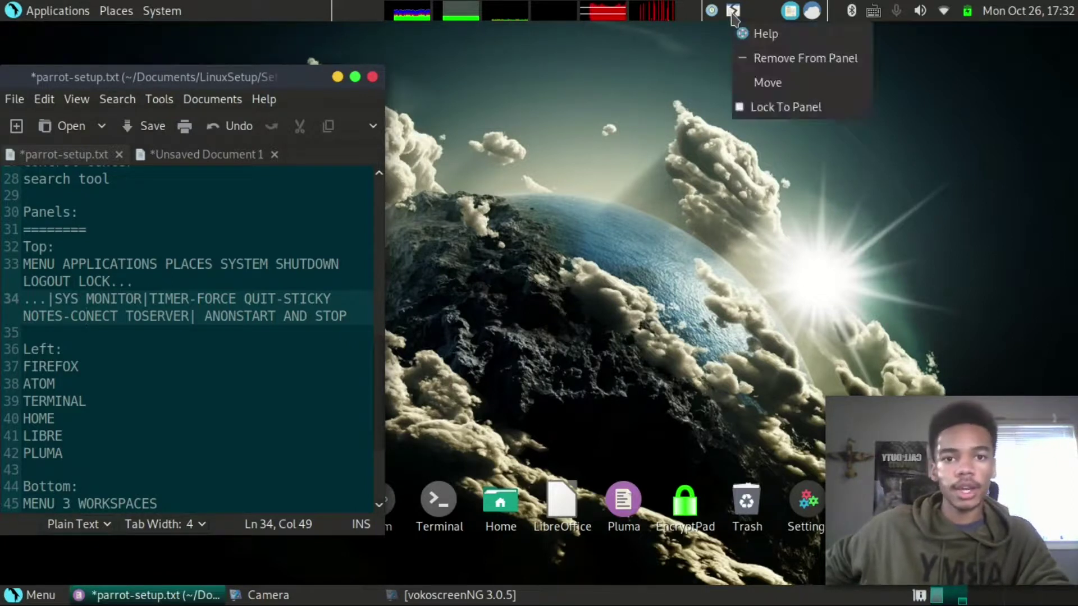
{"action": "left_click", "coordinate": [768, 83]}
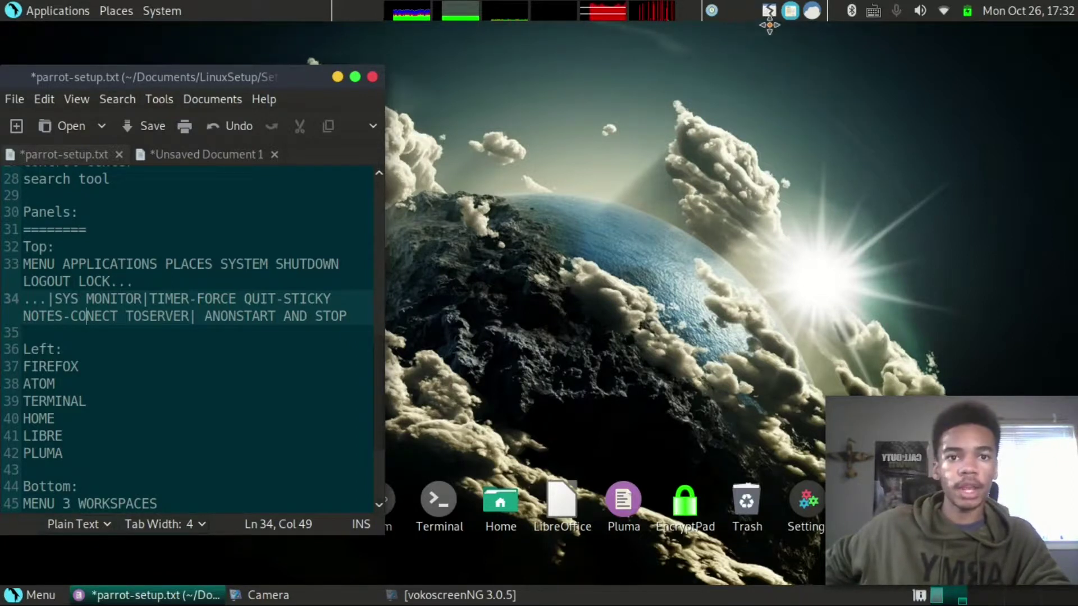
{"action": "right_click", "coordinate": [711, 12]}
{"action": "left_click", "coordinate": [786, 205]}
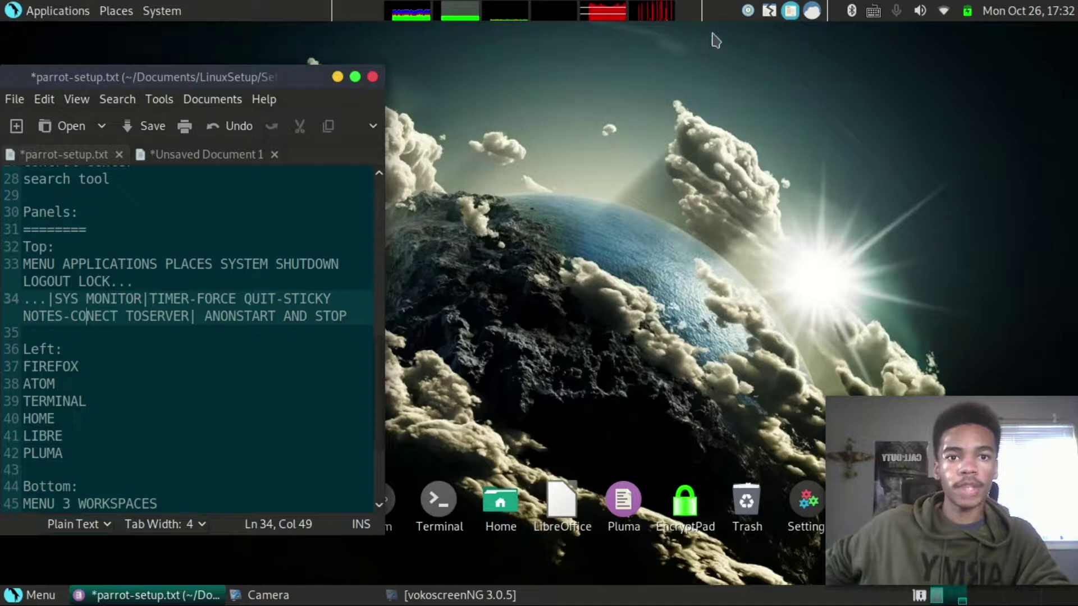
Move the separator next to the Timer applet and shift the system monitor up against that separator
{"action": "right_click", "coordinate": [703, 10]}
{"action": "left_click", "coordinate": [727, 55]}
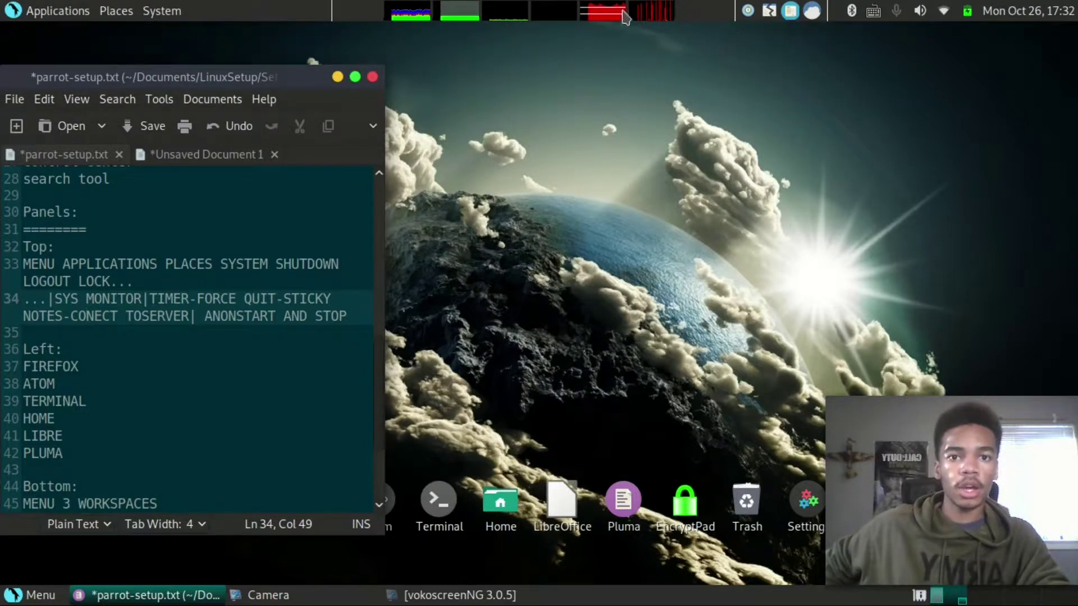
{"action": "right_click", "coordinate": [390, 11]}
{"action": "left_click", "coordinate": [404, 154]}
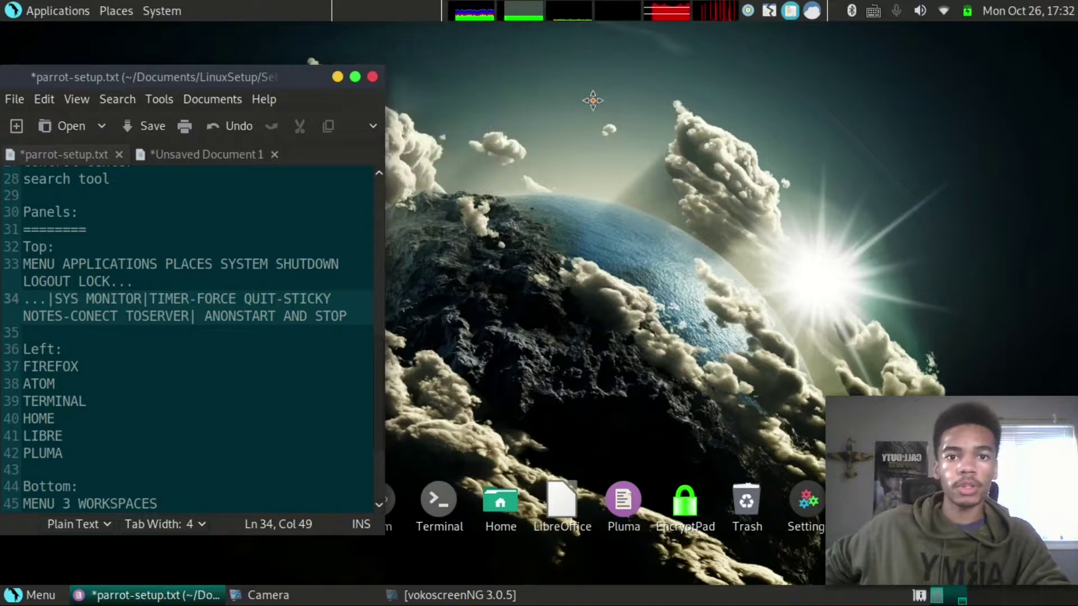
Move the remaining separator on the top panel directly in front of the system monitor
{"action": "right_click", "coordinate": [334, 14]}
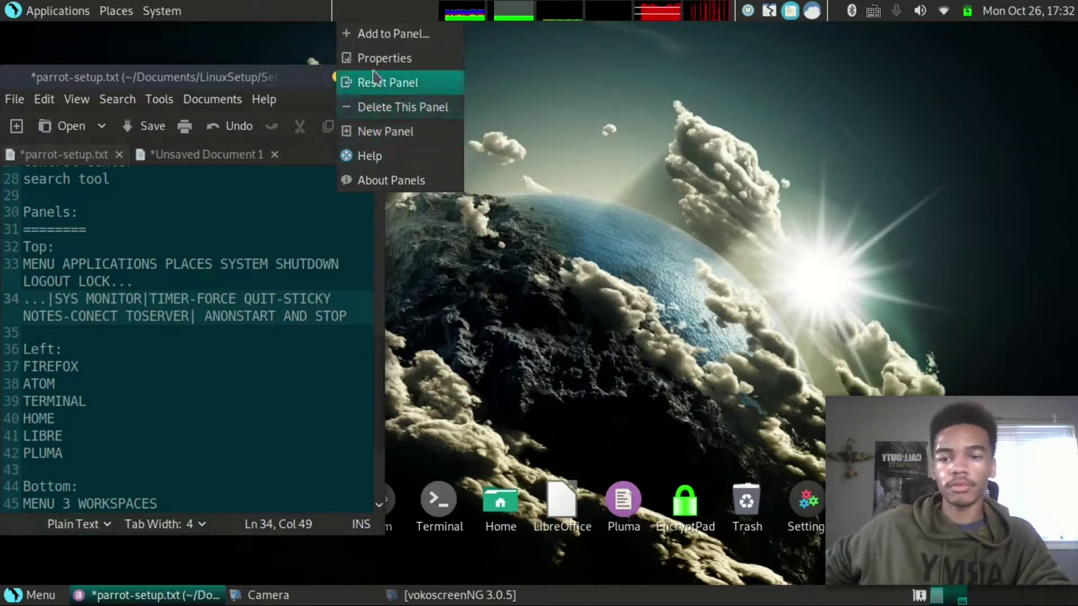
{"action": "left_click", "coordinate": [340, 25]}
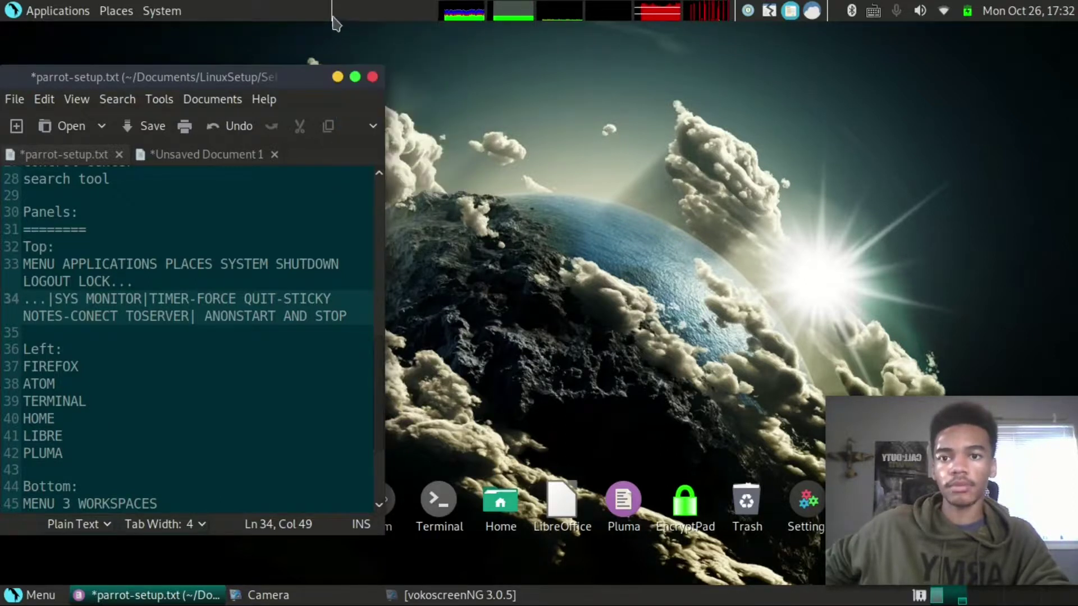
{"action": "right_click", "coordinate": [333, 13]}
{"action": "left_click", "coordinate": [361, 58]}
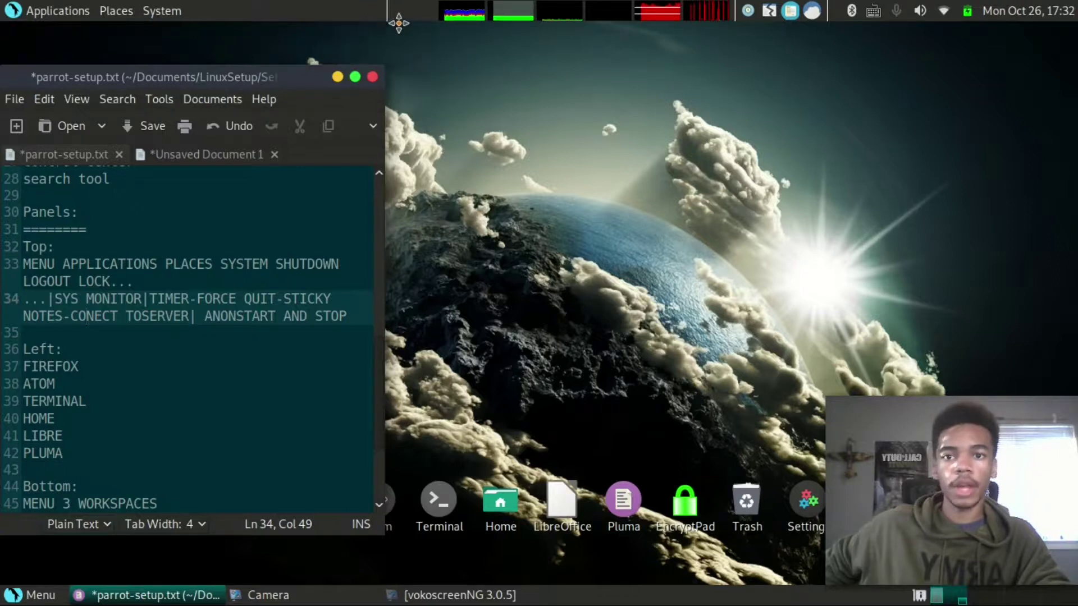
{"action": "left_click", "coordinate": [433, 22]}
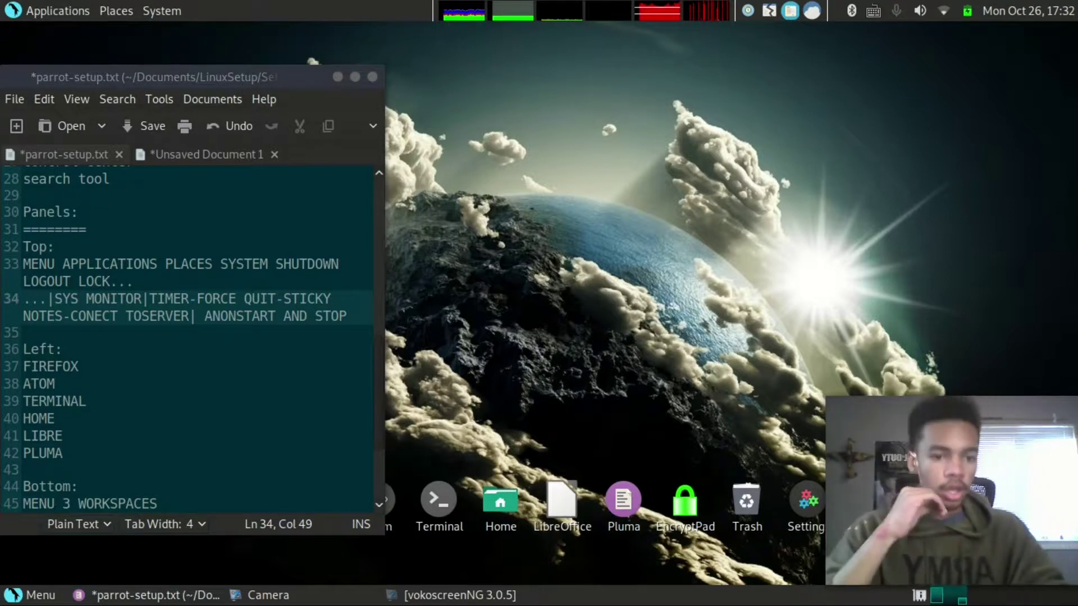
Set the workspace switcher's number of workspaces to 3 and close its preferences
{"action": "right_click", "coordinate": [936, 597]}
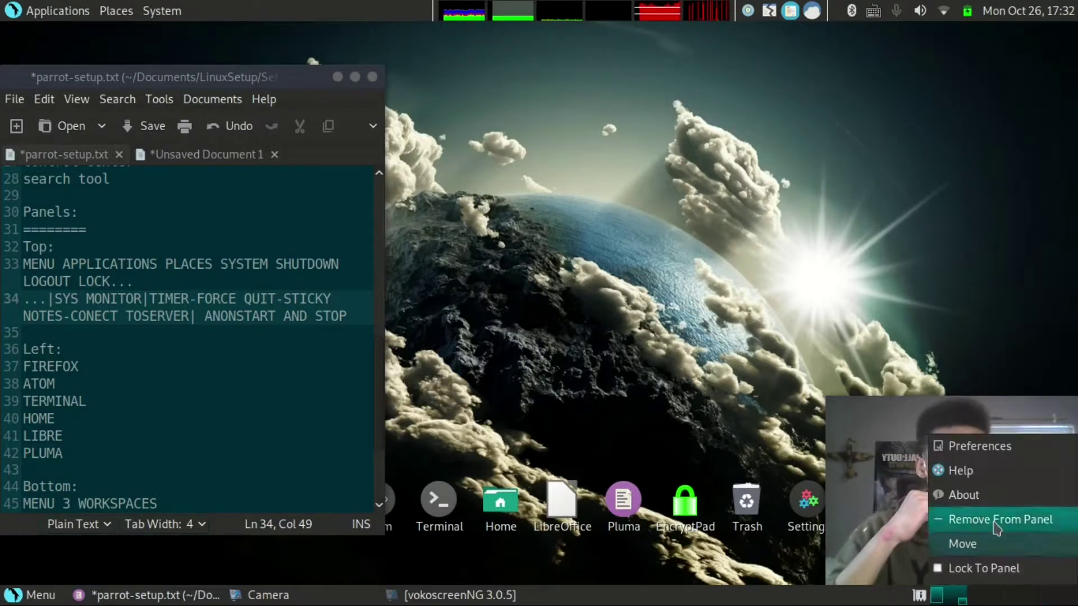
{"action": "left_click", "coordinate": [979, 446]}
{"action": "left_click", "coordinate": [634, 201]}
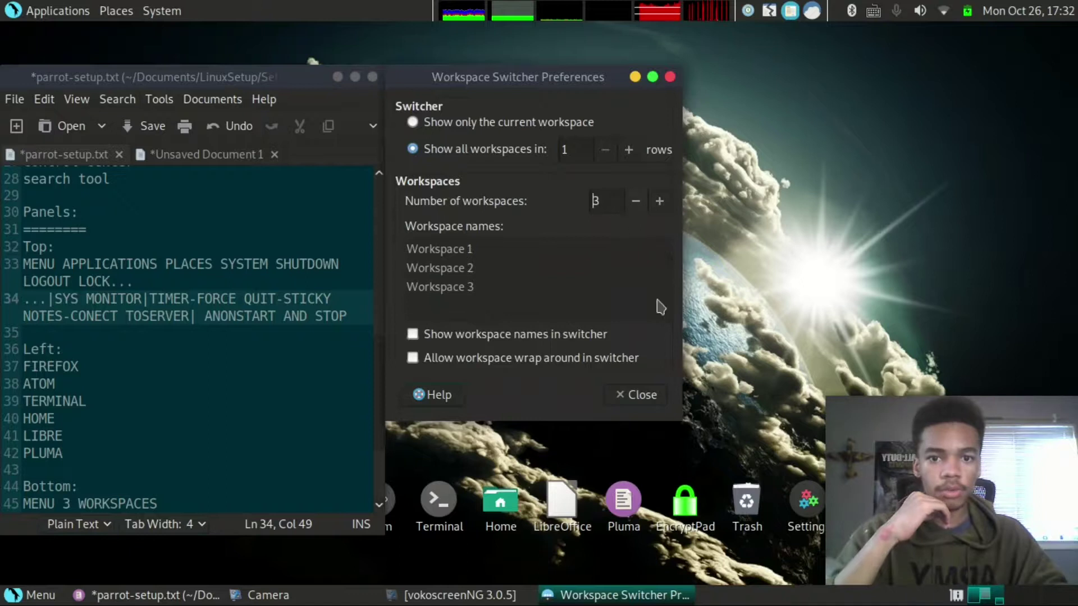
{"action": "left_click", "coordinate": [618, 396]}
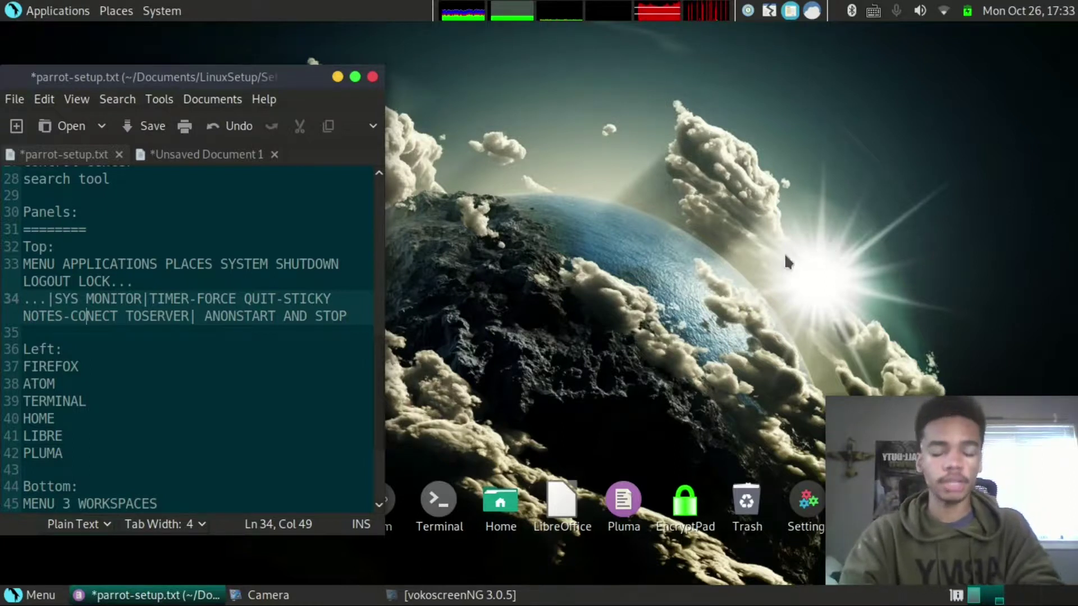
{"action": "left_click", "coordinate": [736, 73]}
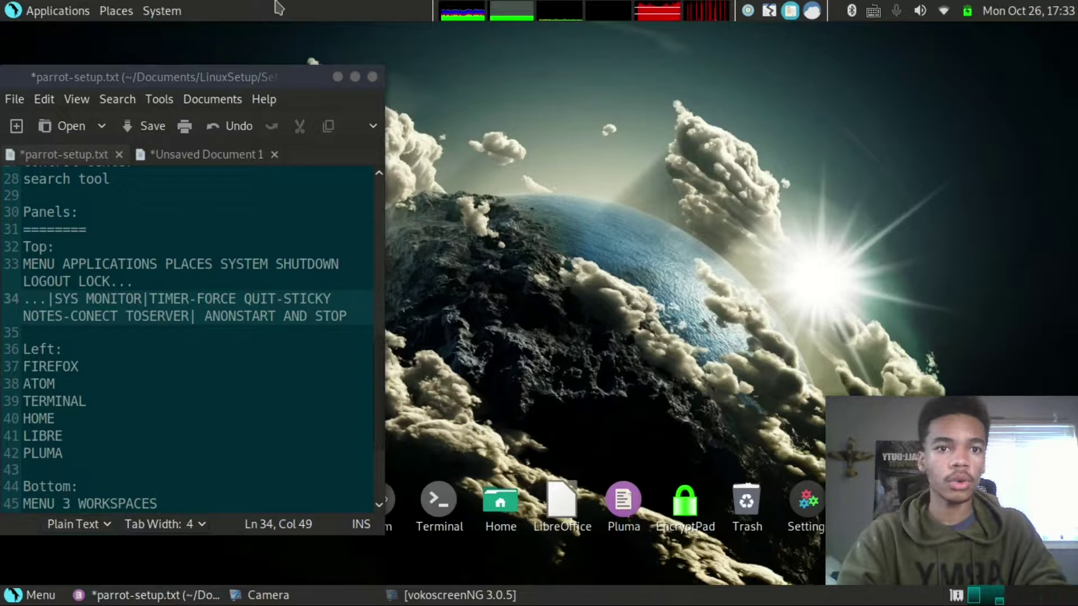
Add the Lock Screen item to the top panel in the empty area after the System menu
{"action": "right_click", "coordinate": [212, 16]}
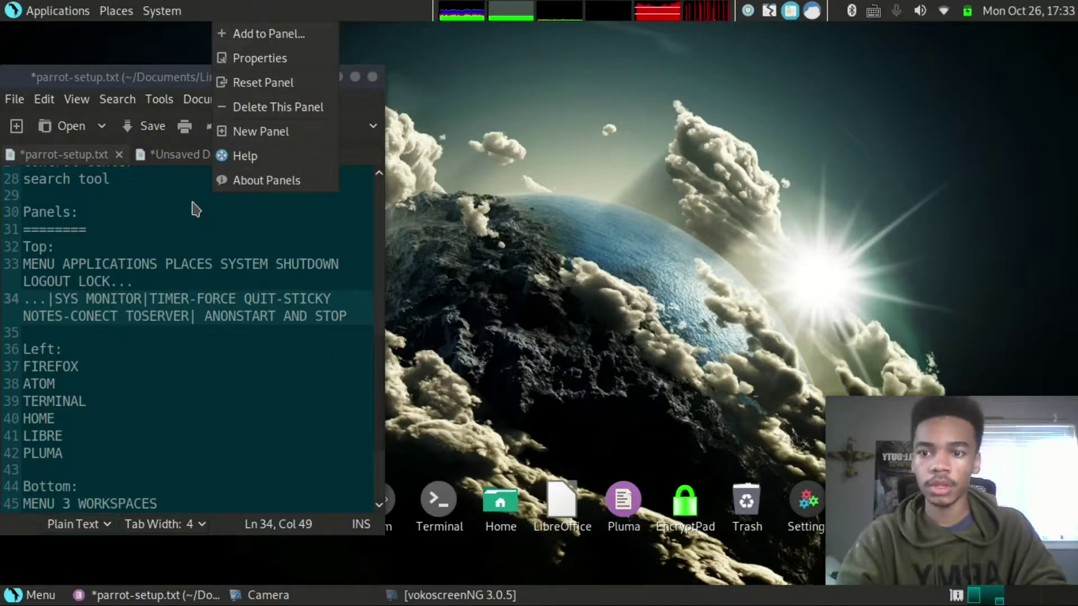
{"action": "left_click", "coordinate": [255, 34]}
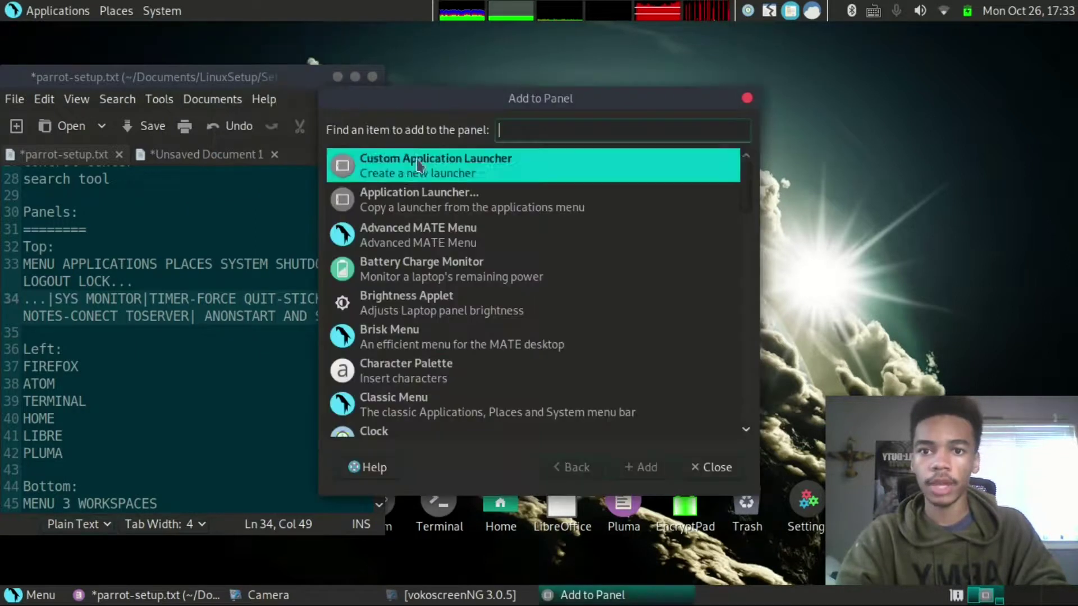
{"action": "scroll", "coordinate": [554, 255], "scroll_direction": "down", "scroll_amount": 3}
{"action": "scroll", "coordinate": [554, 248], "scroll_direction": "down", "scroll_amount": 10}
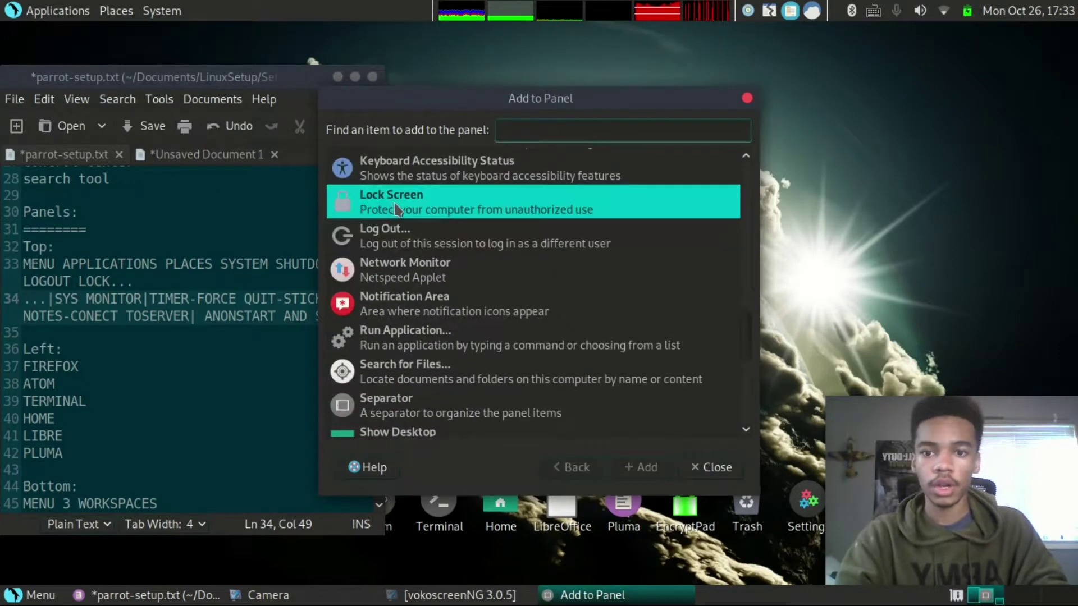
{"action": "left_click", "coordinate": [466, 213]}
{"action": "left_click", "coordinate": [655, 478]}
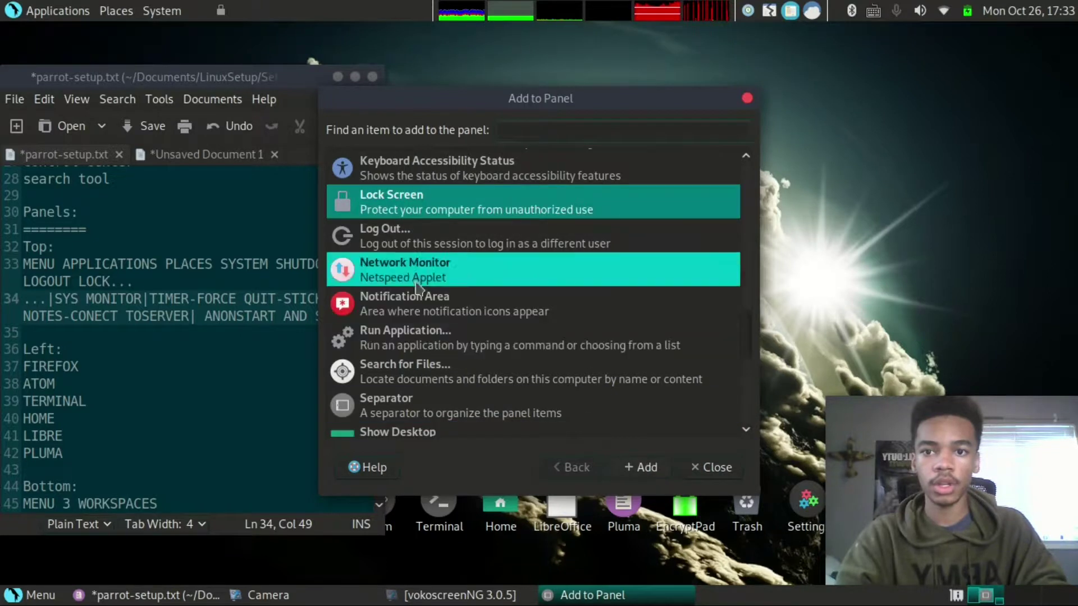
Add the Log Out and Shut Down items to the top panel and close the item list
{"action": "left_click", "coordinate": [499, 242]}
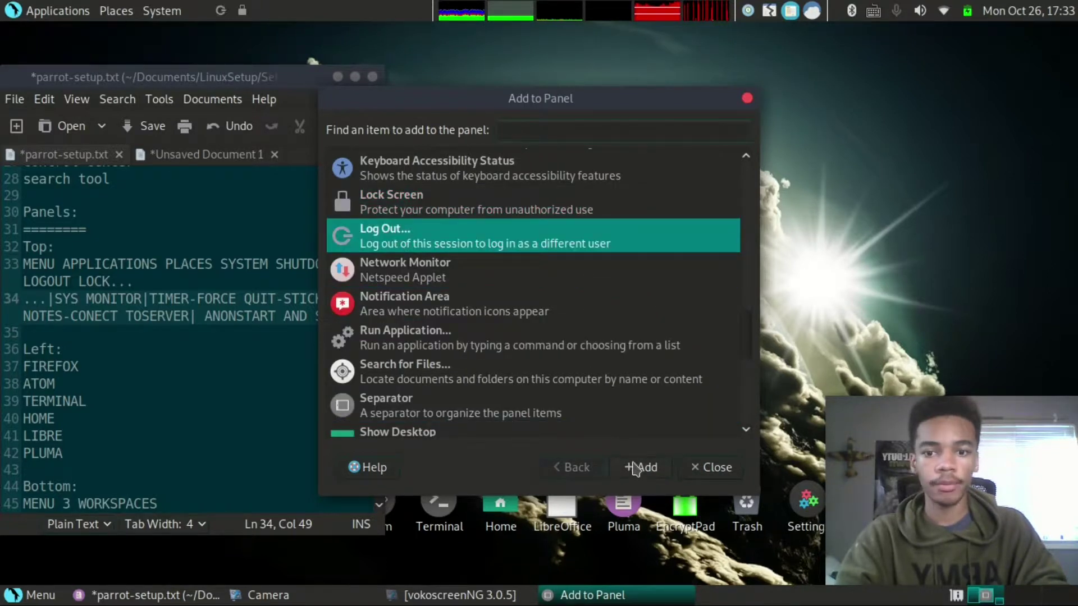
{"action": "scroll", "coordinate": [525, 351], "scroll_direction": "down", "scroll_amount": 3}
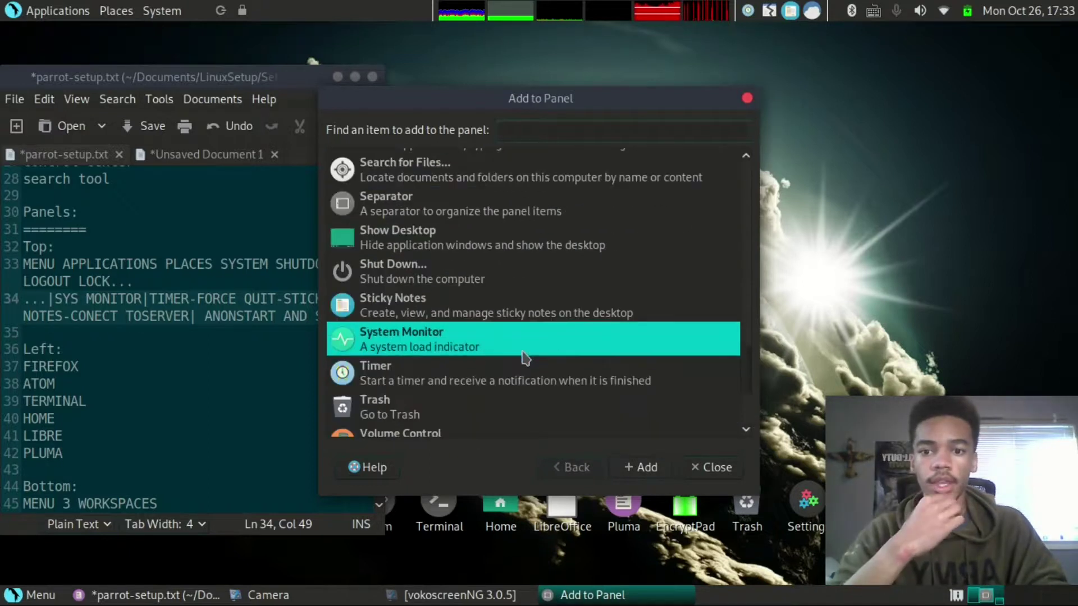
{"action": "left_click", "coordinate": [449, 280]}
{"action": "left_click", "coordinate": [628, 478]}
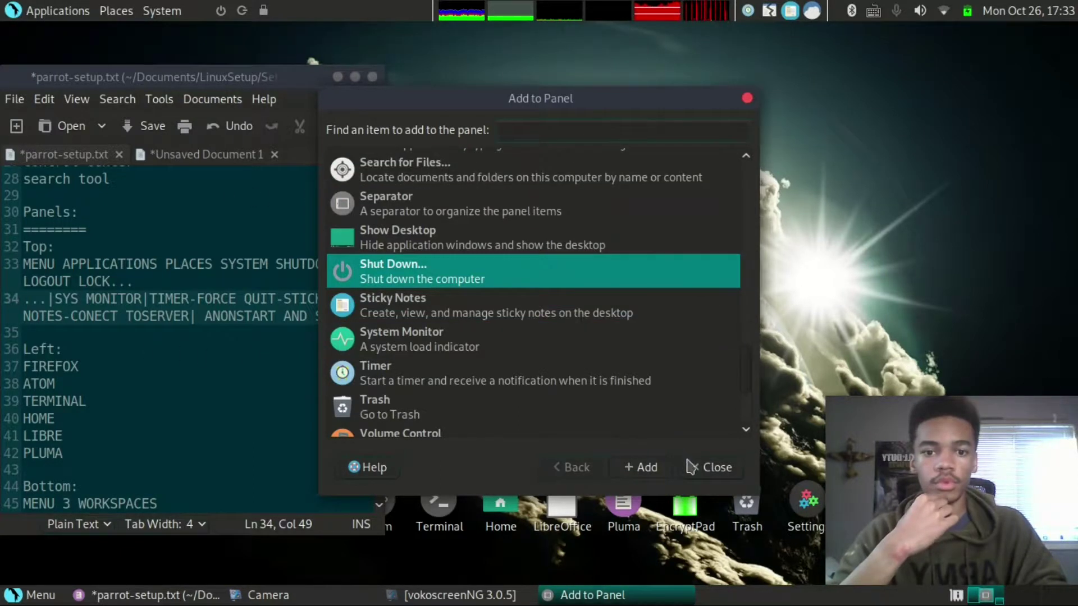
{"action": "left_click", "coordinate": [703, 468]}
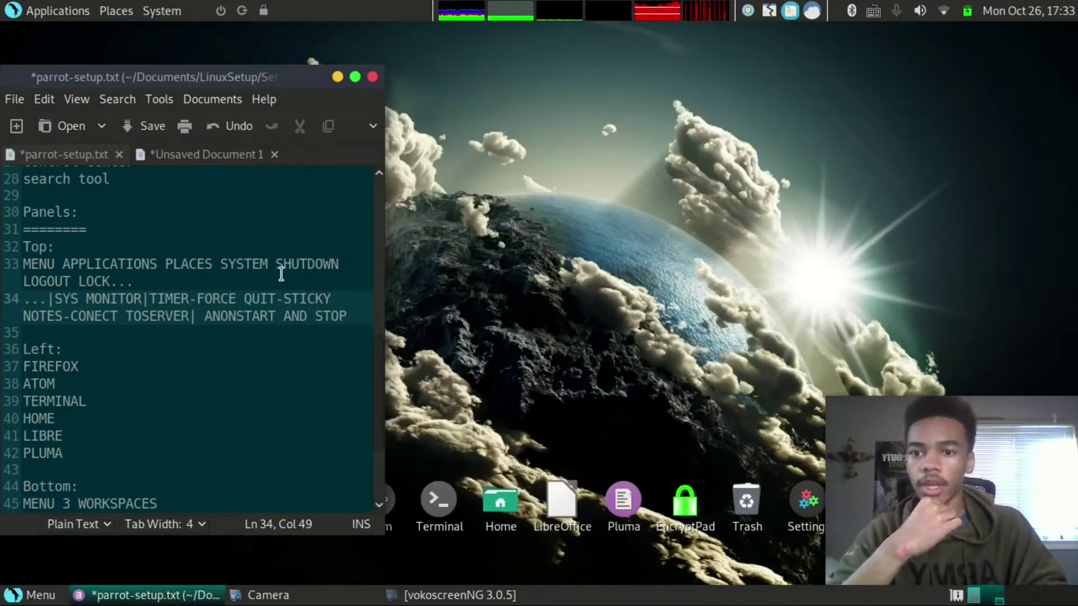
Move the Shut Down, Log Out and Lock Screen items, in that order, directly after the System menu on the top panel
{"action": "right_click", "coordinate": [224, 17]}
{"action": "left_click", "coordinate": [261, 80]}
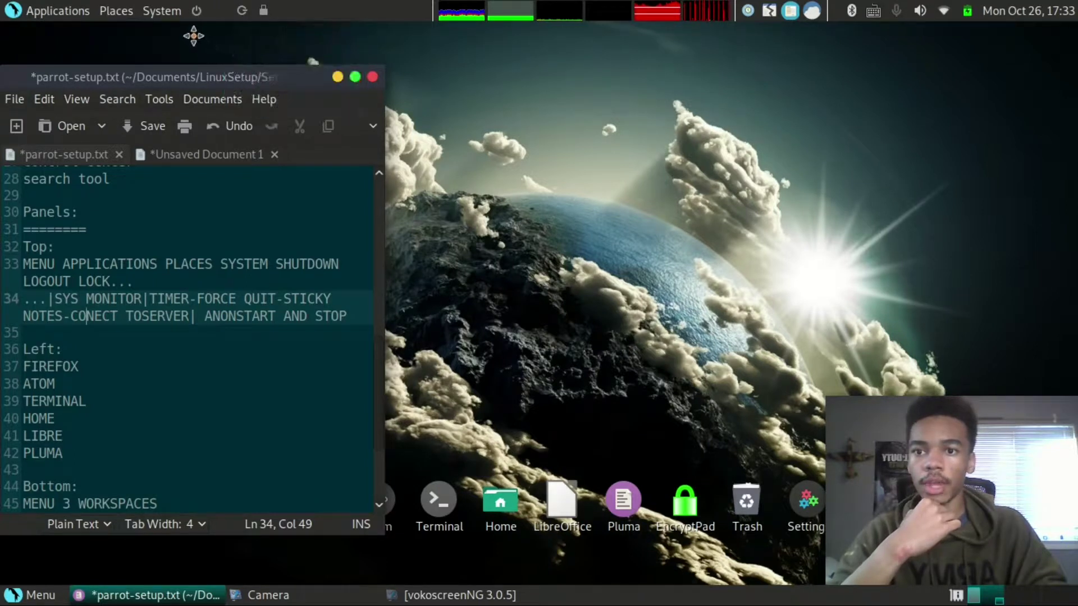
{"action": "left_click", "coordinate": [193, 36]}
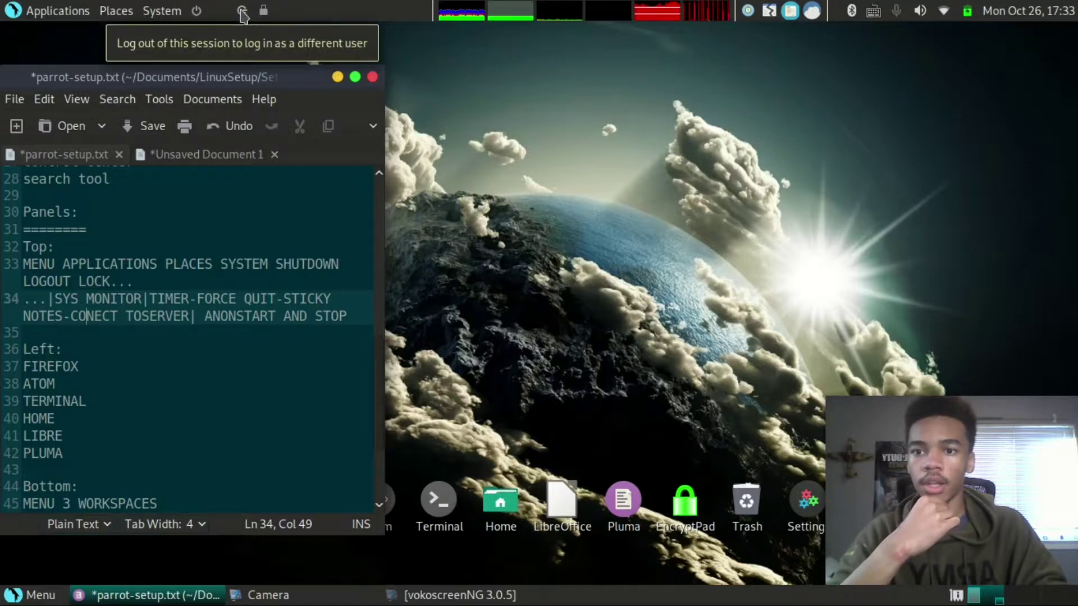
{"action": "right_click", "coordinate": [243, 15]}
{"action": "left_click", "coordinate": [261, 80]}
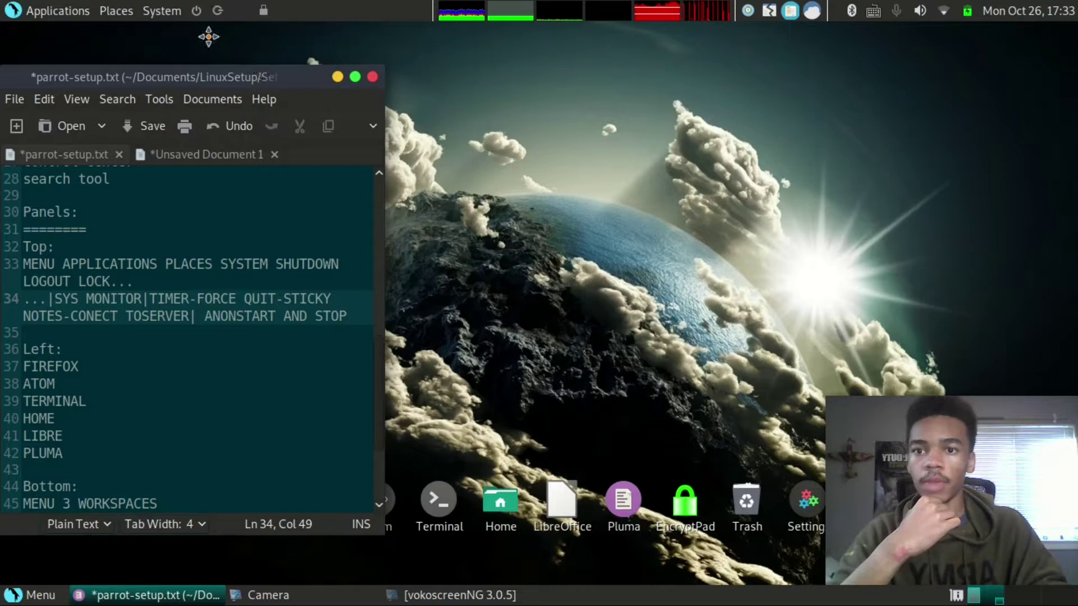
{"action": "right_click", "coordinate": [264, 15]}
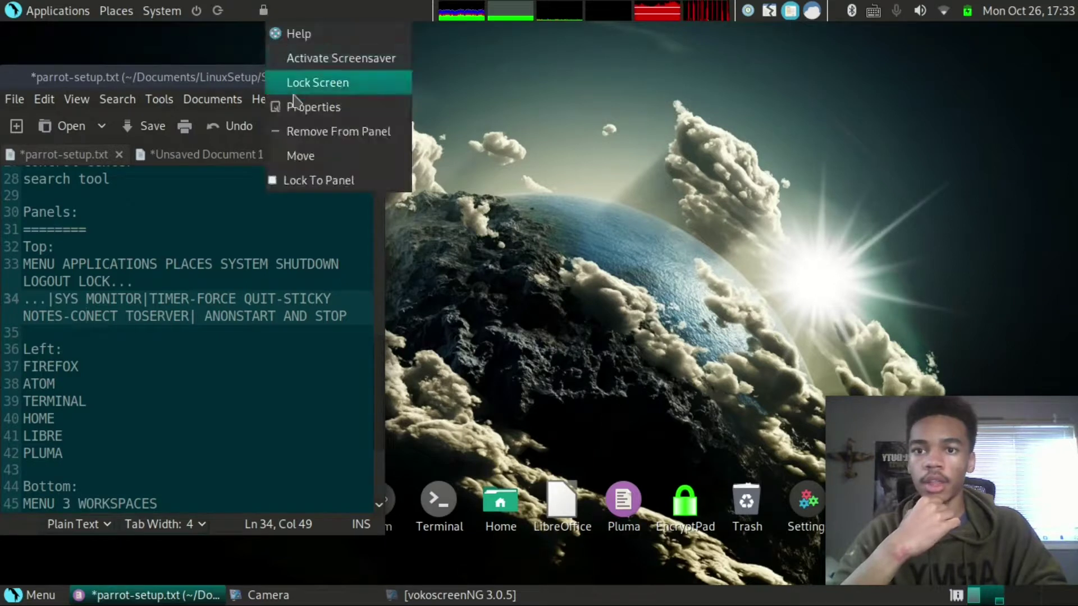
{"action": "left_click", "coordinate": [287, 152]}
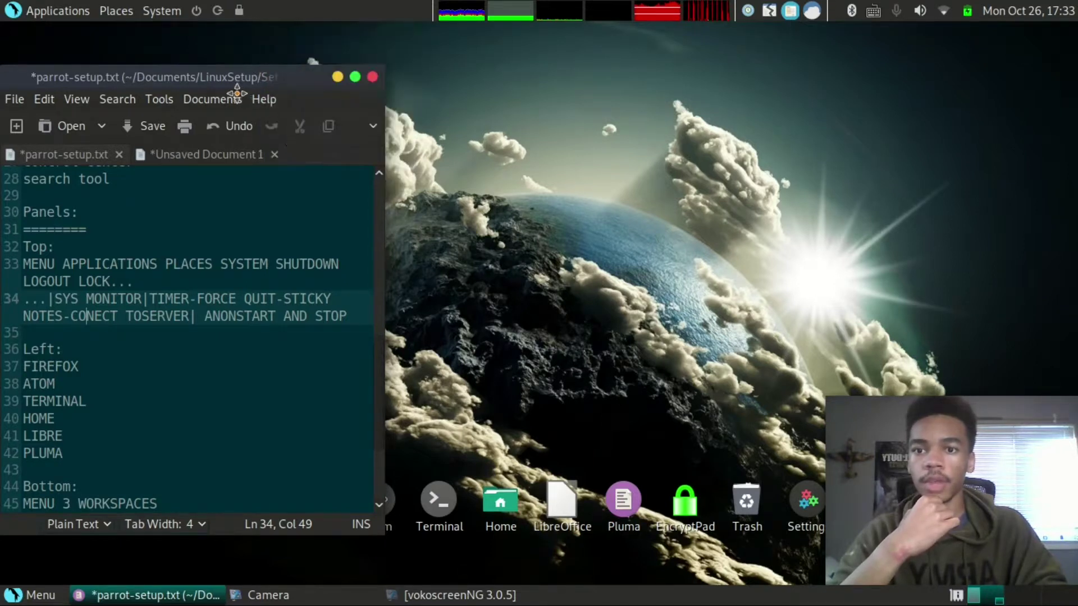
{"action": "left_click", "coordinate": [247, 23]}
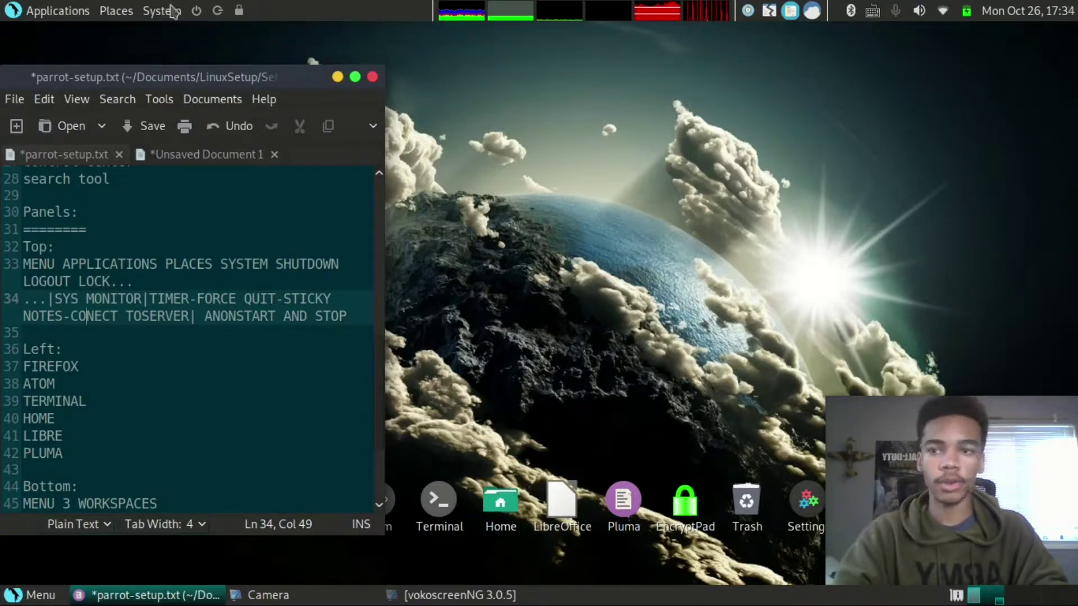
Lock the Shut Down, Log Out and Lock Screen items to the top panel
{"action": "right_click", "coordinate": [196, 12]}
{"action": "left_click", "coordinate": [228, 107]}
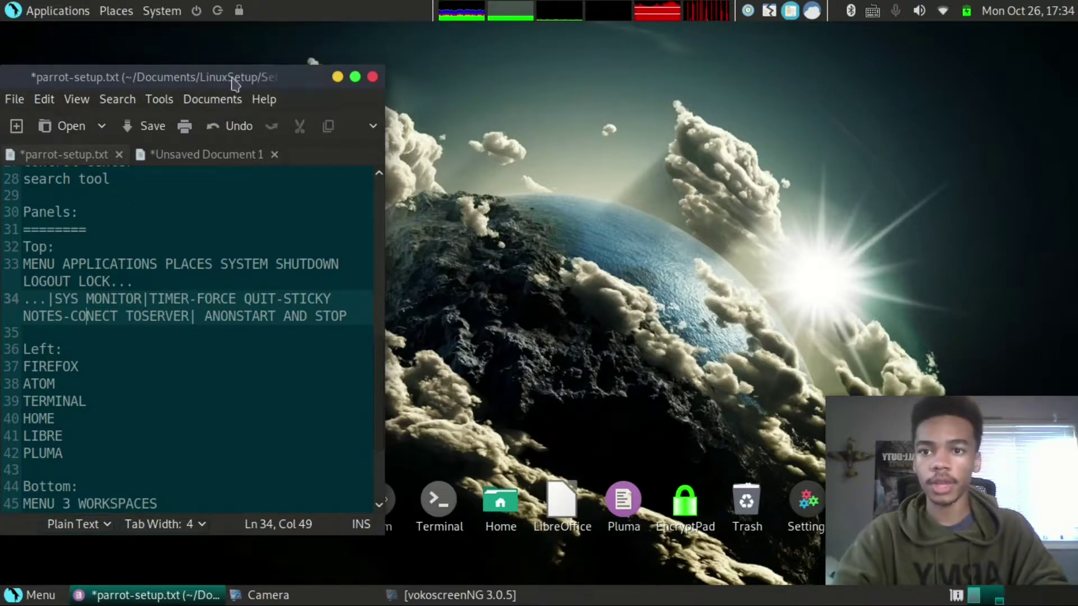
{"action": "right_click", "coordinate": [223, 16]}
{"action": "left_click", "coordinate": [241, 108]}
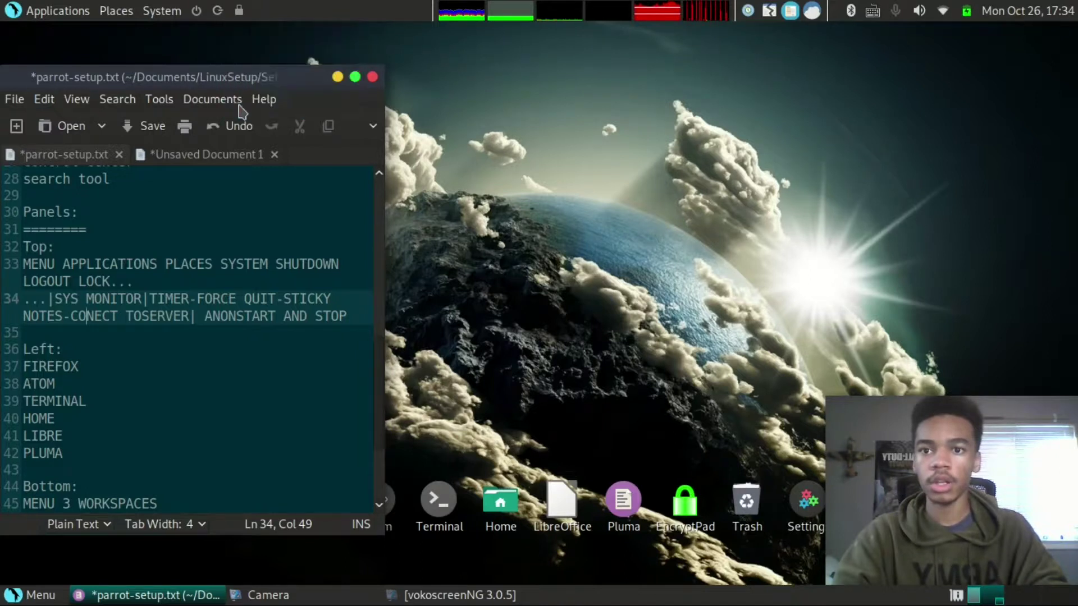
{"action": "right_click", "coordinate": [238, 12]}
{"action": "left_click", "coordinate": [251, 175]}
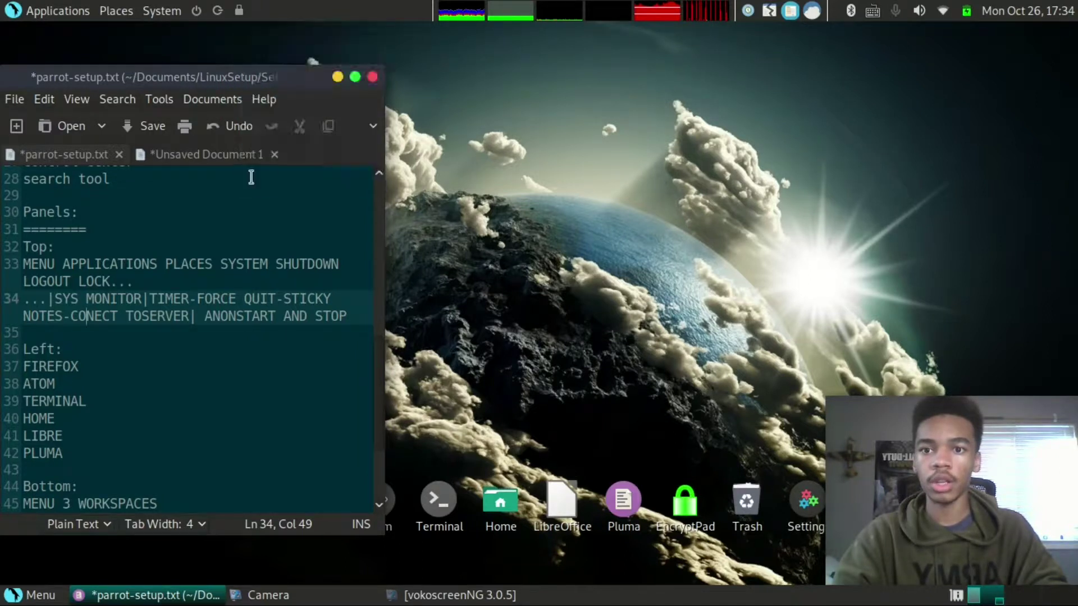
Lock the system monitor and the separators on both sides of it to the top panel
{"action": "right_click", "coordinate": [434, 17]}
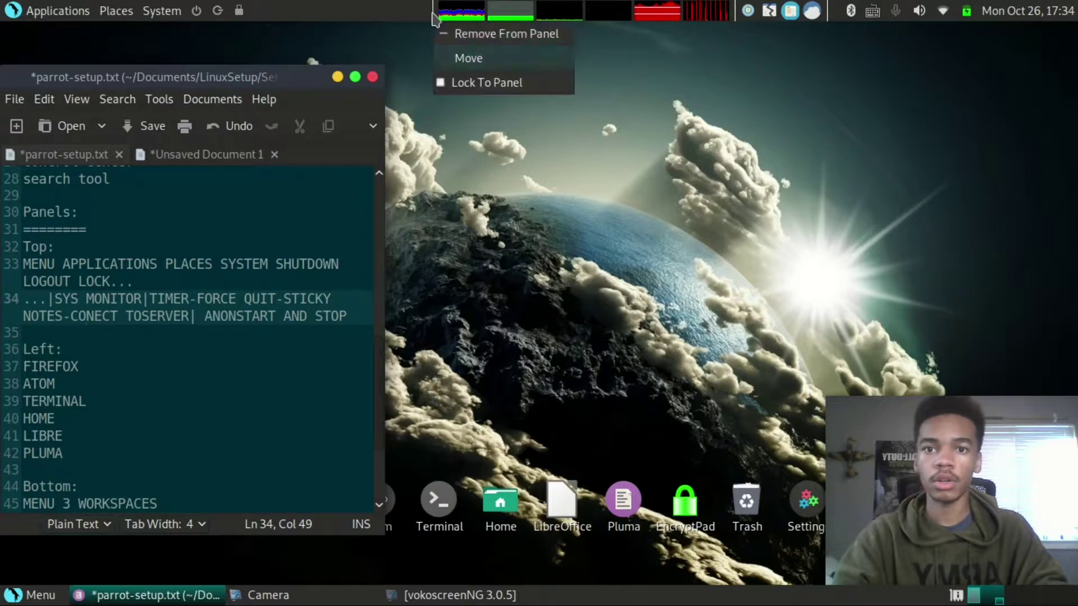
{"action": "left_click", "coordinate": [447, 82]}
{"action": "right_click", "coordinate": [454, 17]}
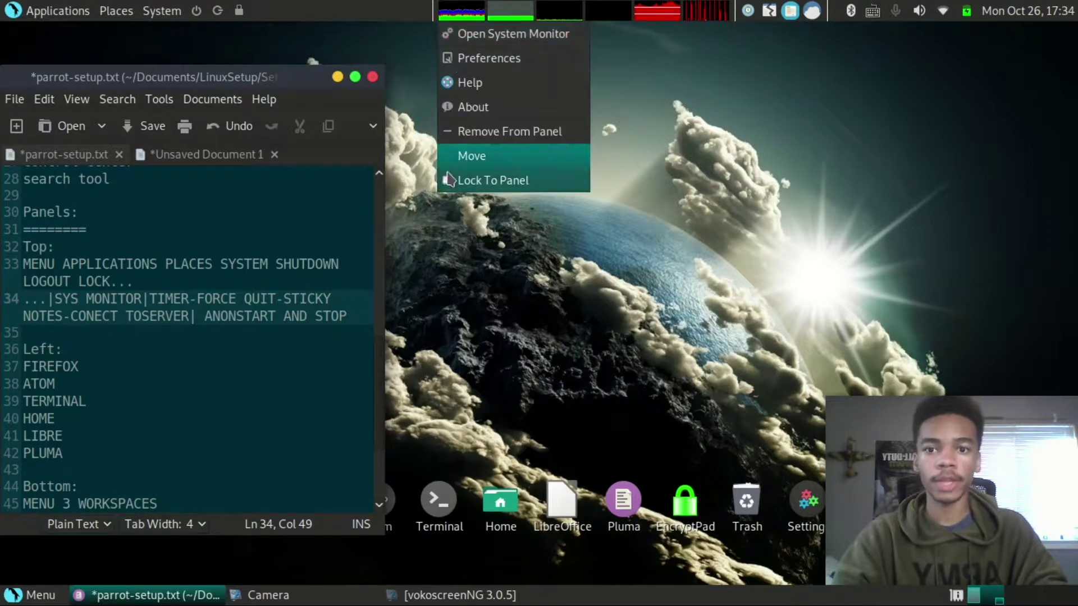
{"action": "left_click", "coordinate": [506, 178]}
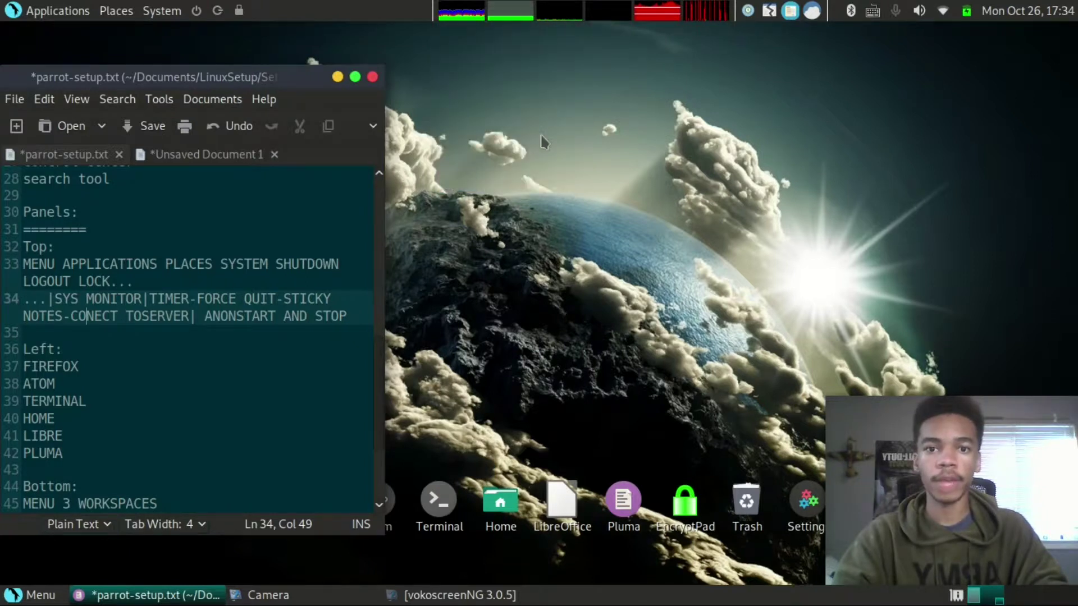
{"action": "right_click", "coordinate": [737, 16]}
{"action": "left_click", "coordinate": [744, 82]}
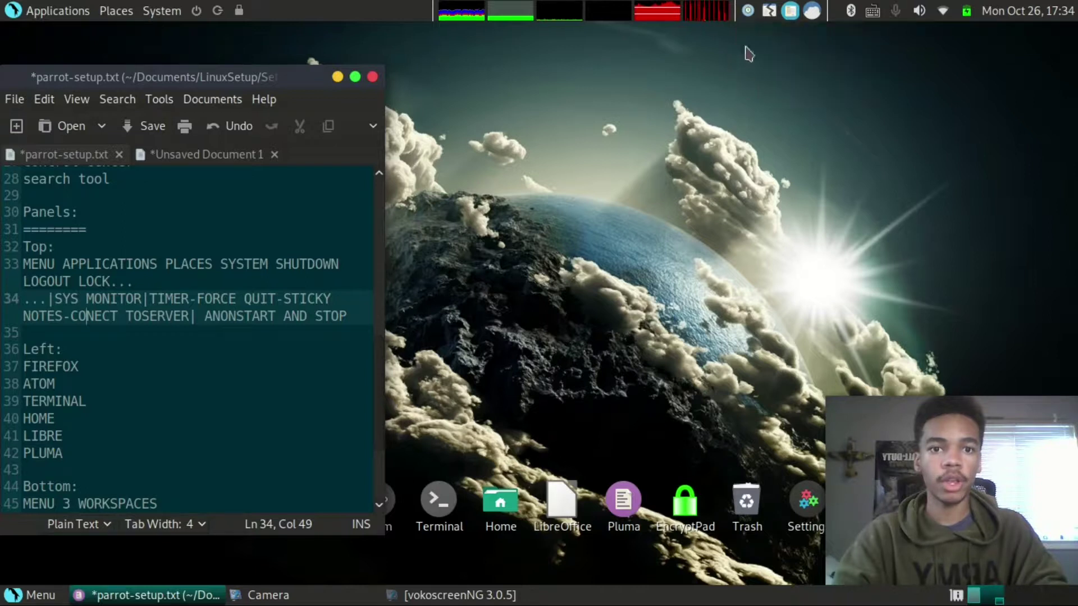
Lock the Timer, Force Quit and Sticky Notes items to the top panel
{"action": "right_click", "coordinate": [752, 14]}
{"action": "left_click", "coordinate": [767, 229]}
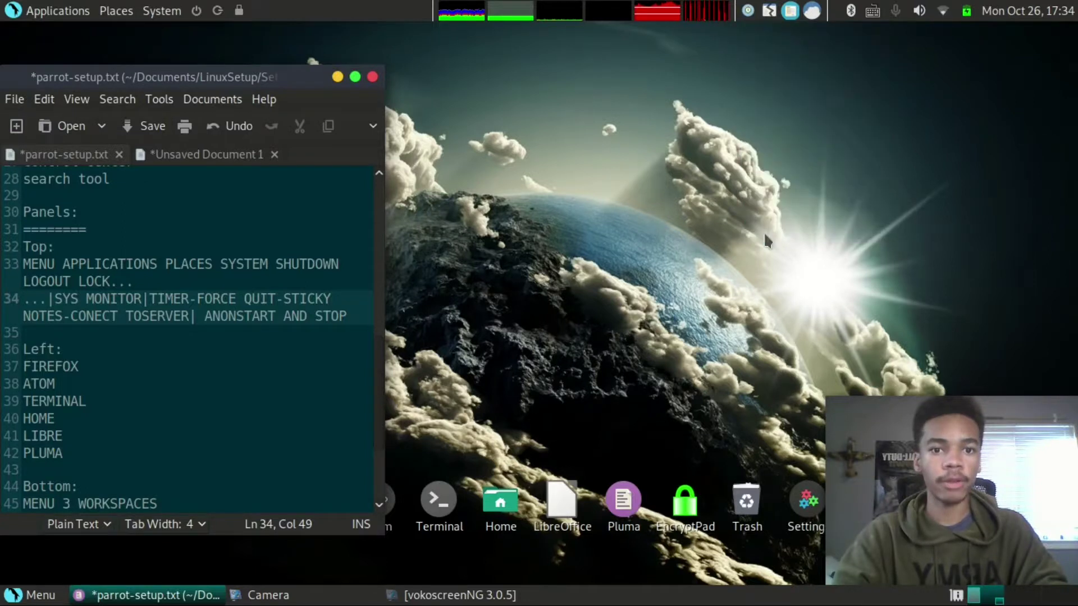
{"action": "right_click", "coordinate": [770, 11]}
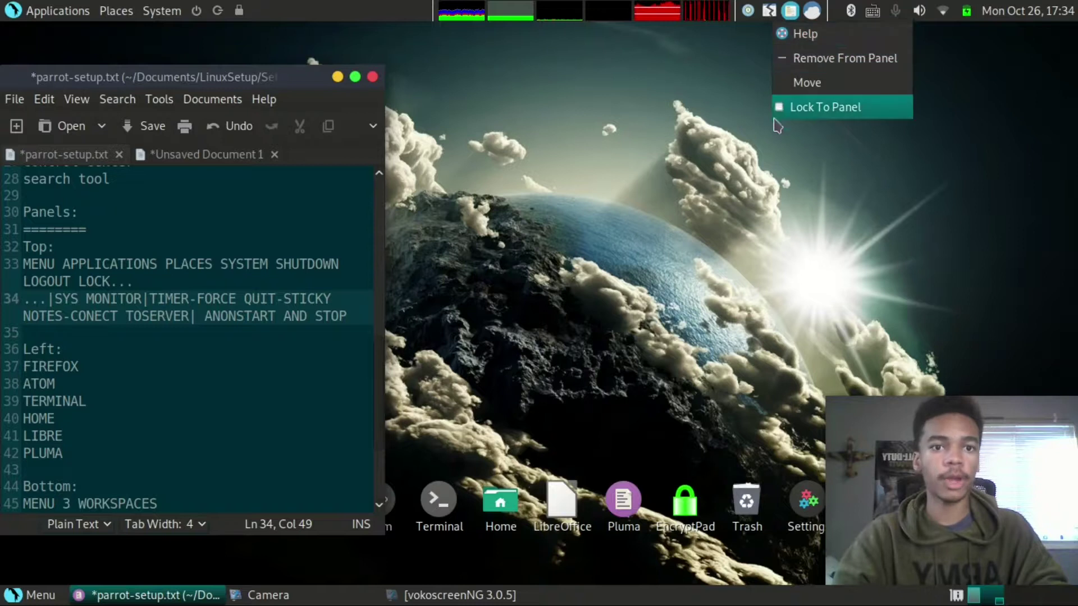
{"action": "left_click", "coordinate": [783, 108]}
{"action": "right_click", "coordinate": [789, 10]}
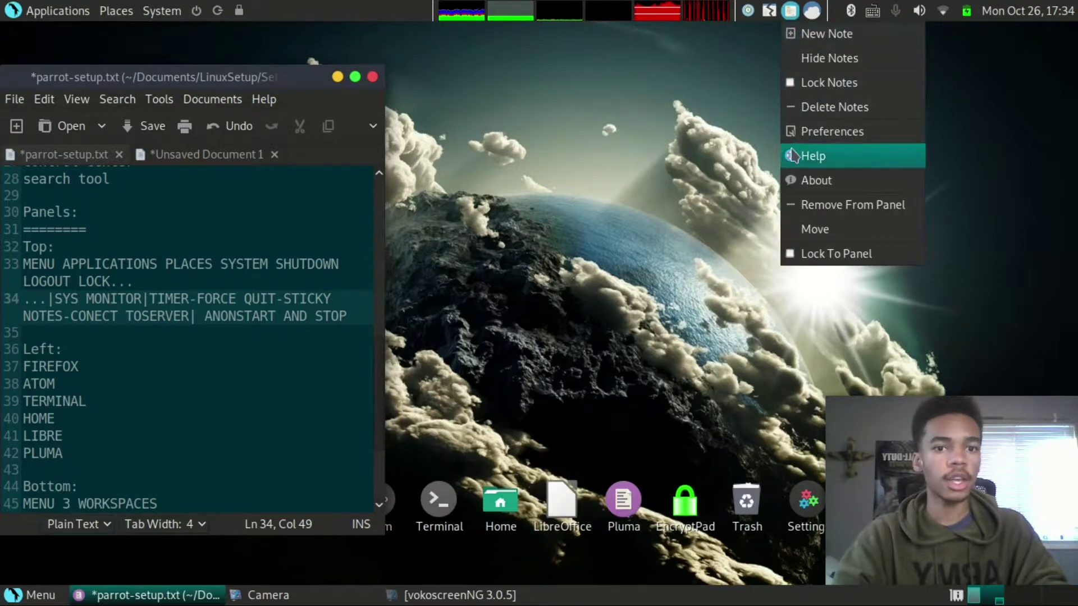
{"action": "left_click", "coordinate": [796, 256]}
Lock the Connect to Server launcher and the separator after it to the top panel
{"action": "right_click", "coordinate": [812, 11]}
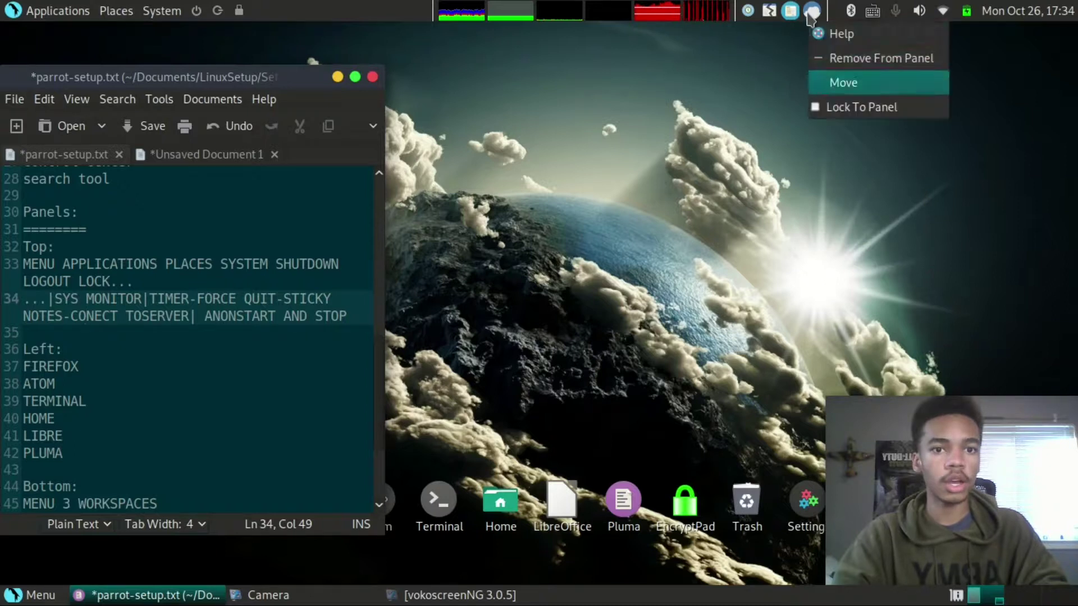
{"action": "left_click", "coordinate": [821, 107]}
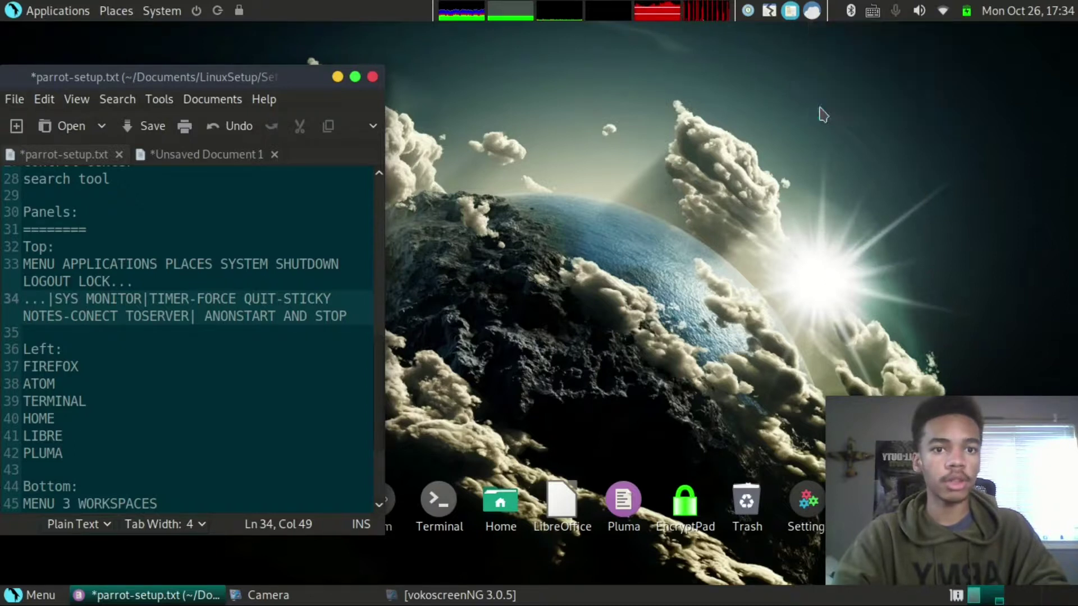
{"action": "right_click", "coordinate": [832, 22]}
{"action": "left_click", "coordinate": [840, 84]}
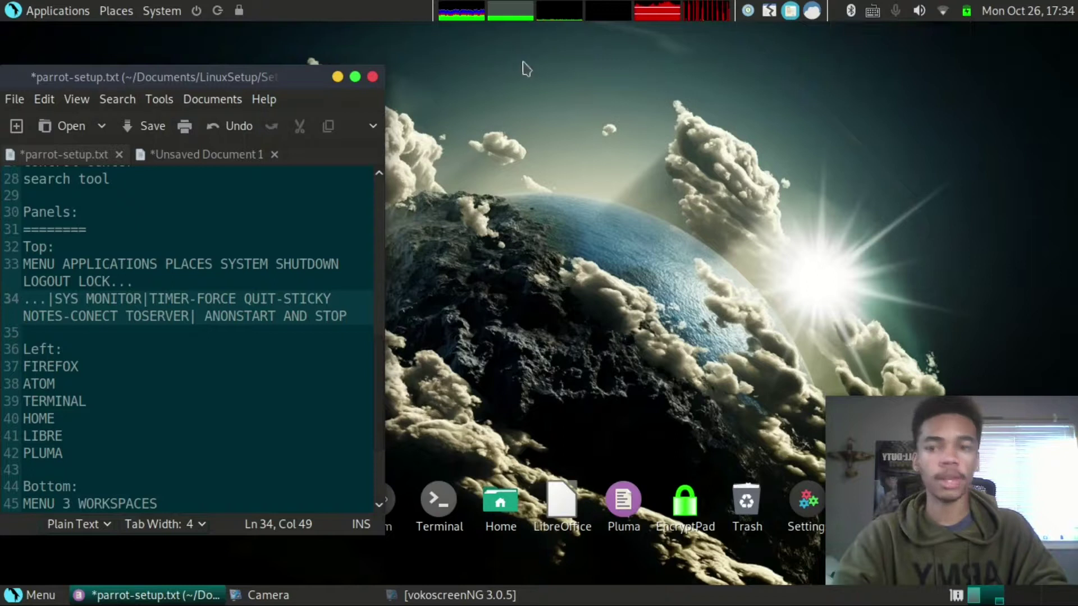
{"action": "left_click", "coordinate": [396, 299]}
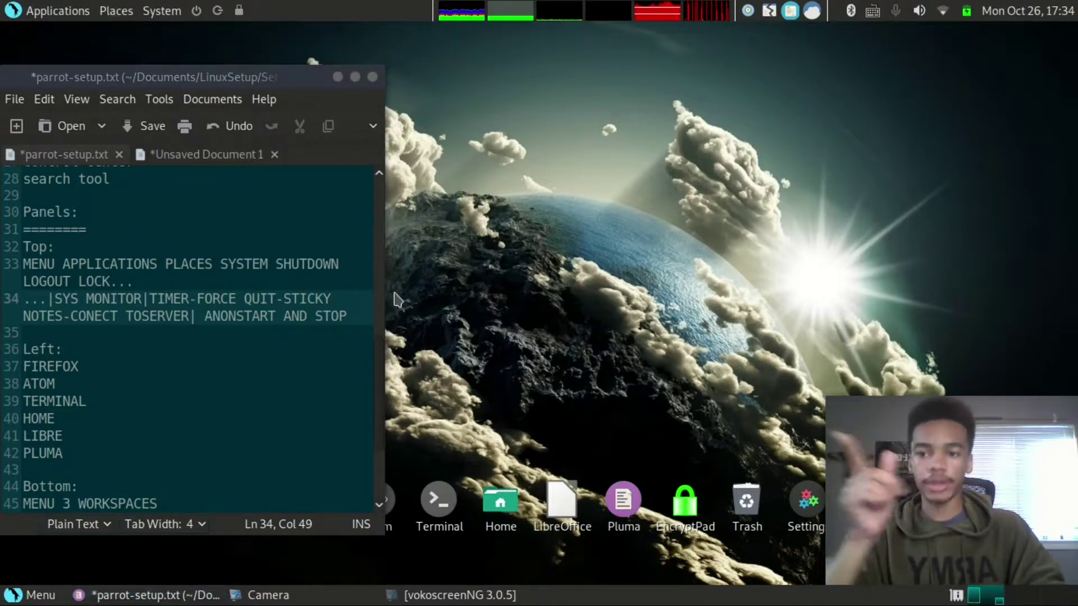
Open the top panel's properties and turn on its hide buttons
{"action": "right_click", "coordinate": [335, 14]}
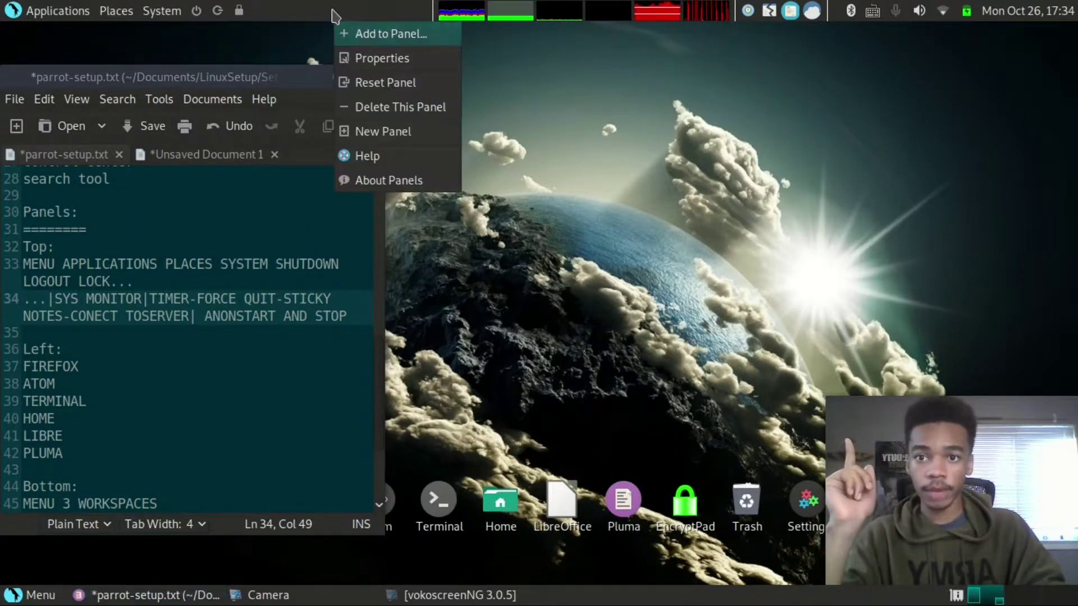
{"action": "left_click", "coordinate": [359, 60]}
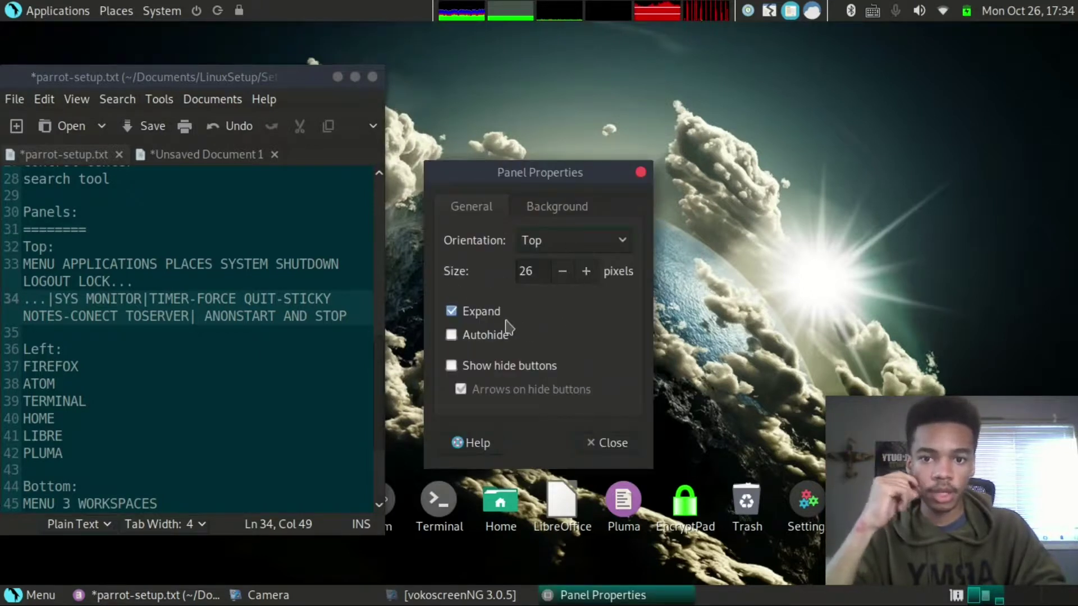
{"action": "left_click", "coordinate": [453, 366]}
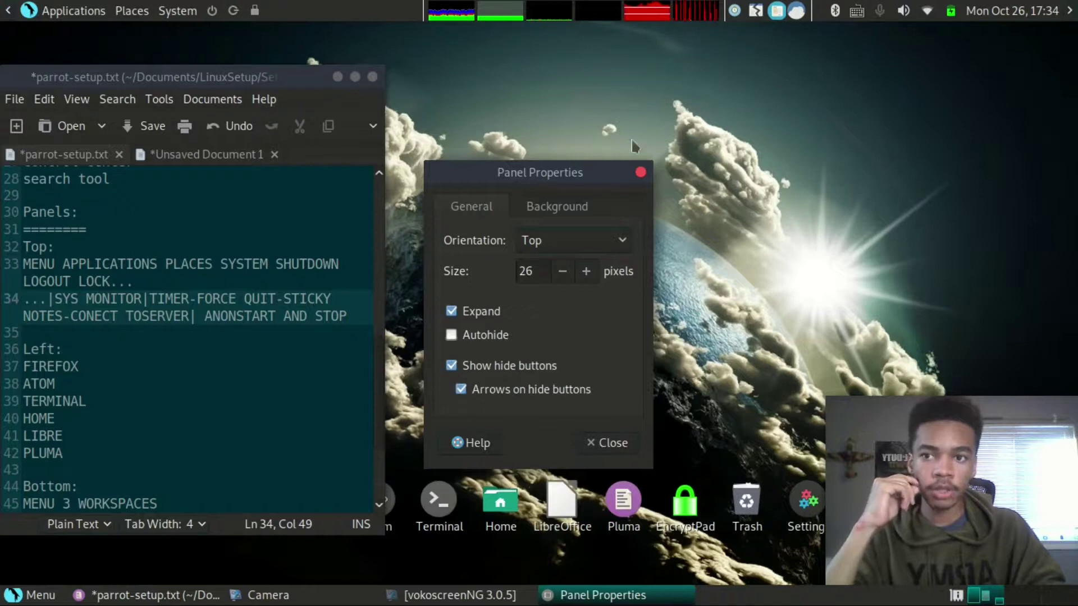
Set the top panel's solid-color background style to fully transparent (0.0), leaving the color picker without choosing a new color
{"action": "left_click", "coordinate": [555, 210]}
{"action": "left_click", "coordinate": [517, 288]}
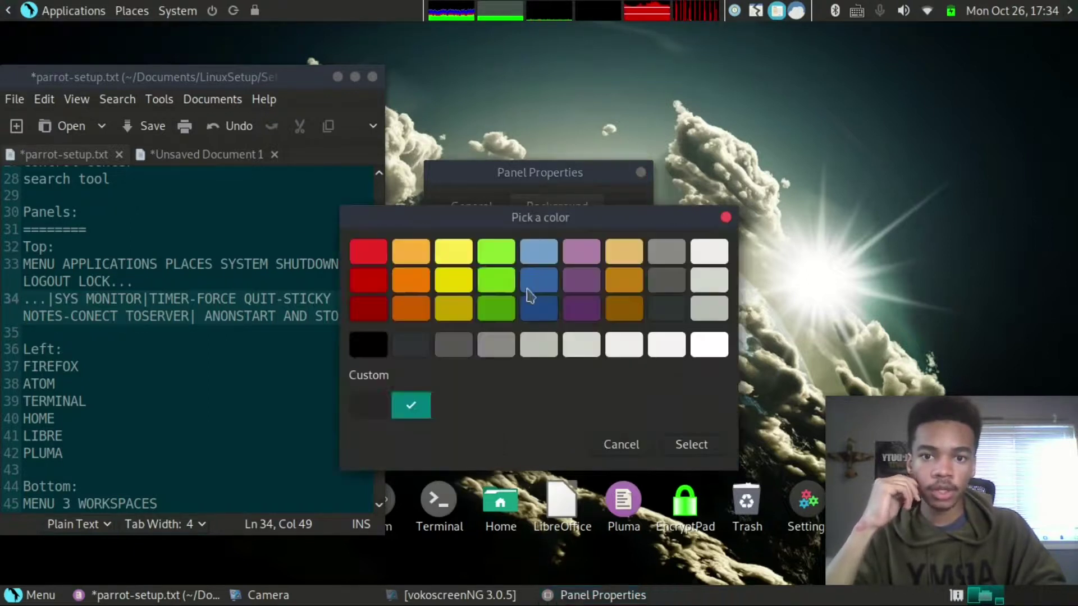
{"action": "left_click", "coordinate": [633, 443]}
{"action": "left_click", "coordinate": [492, 328]}
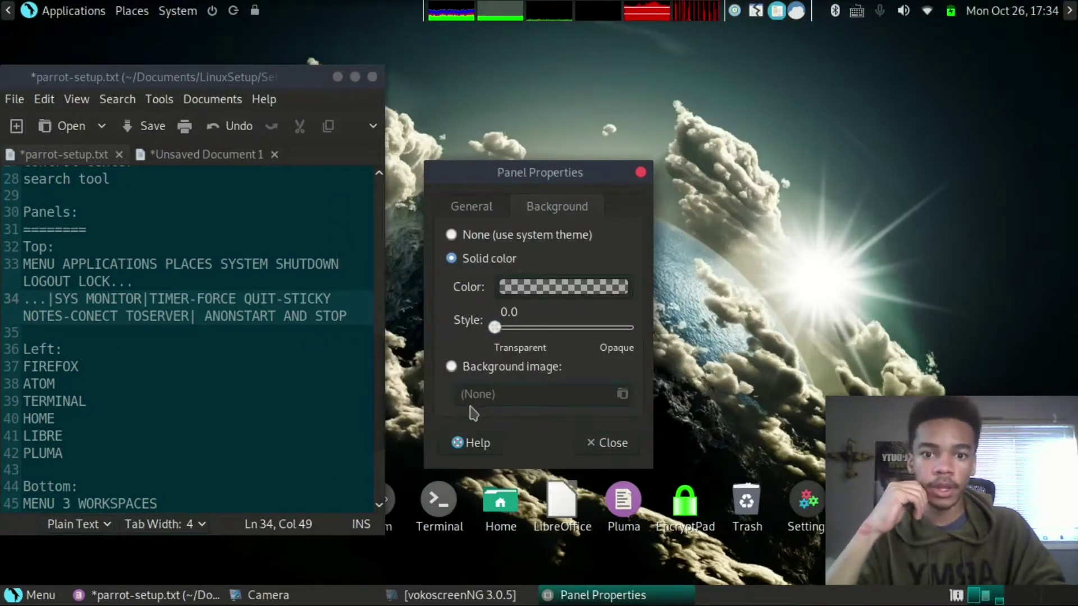
{"action": "left_click", "coordinate": [462, 206]}
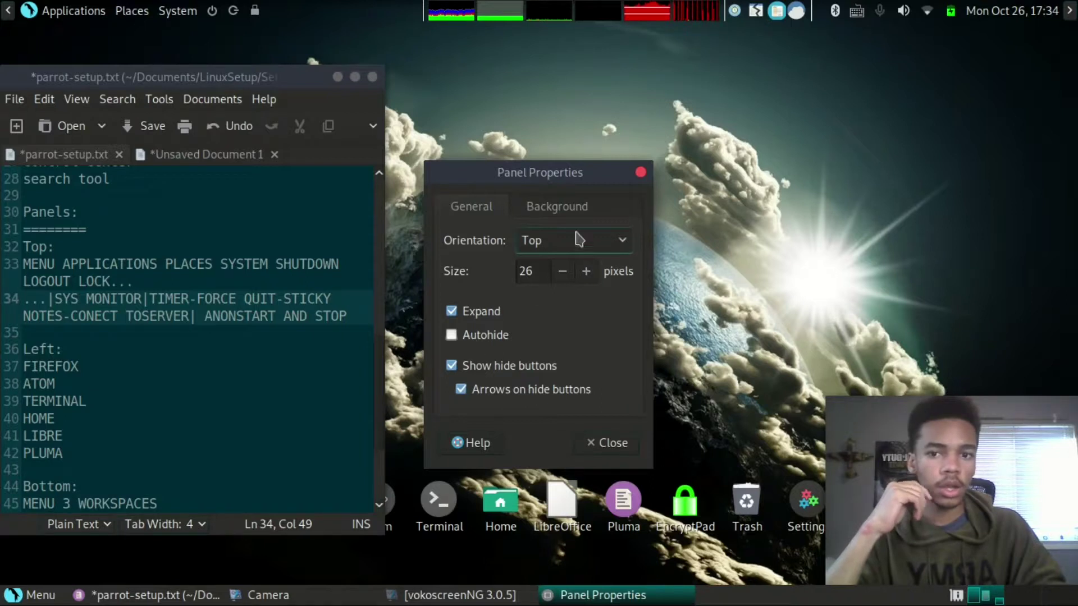
{"action": "left_click", "coordinate": [572, 203]}
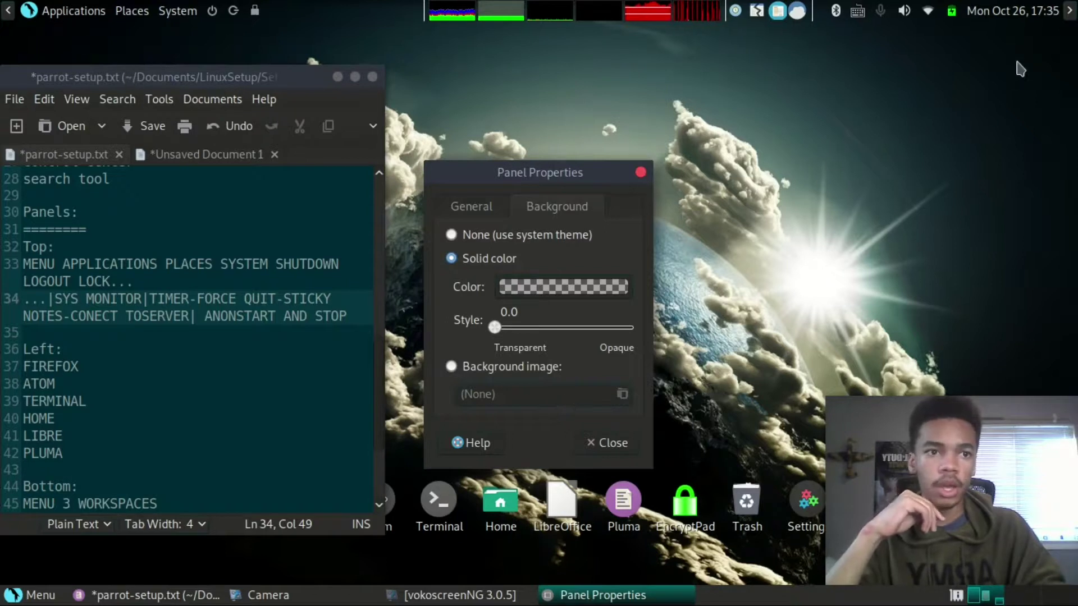
Try hiding and restoring the top panel, and toggle its hide buttons and their arrows off and back on
{"action": "left_click", "coordinate": [1070, 11]}
{"action": "left_click", "coordinate": [1070, 10]}
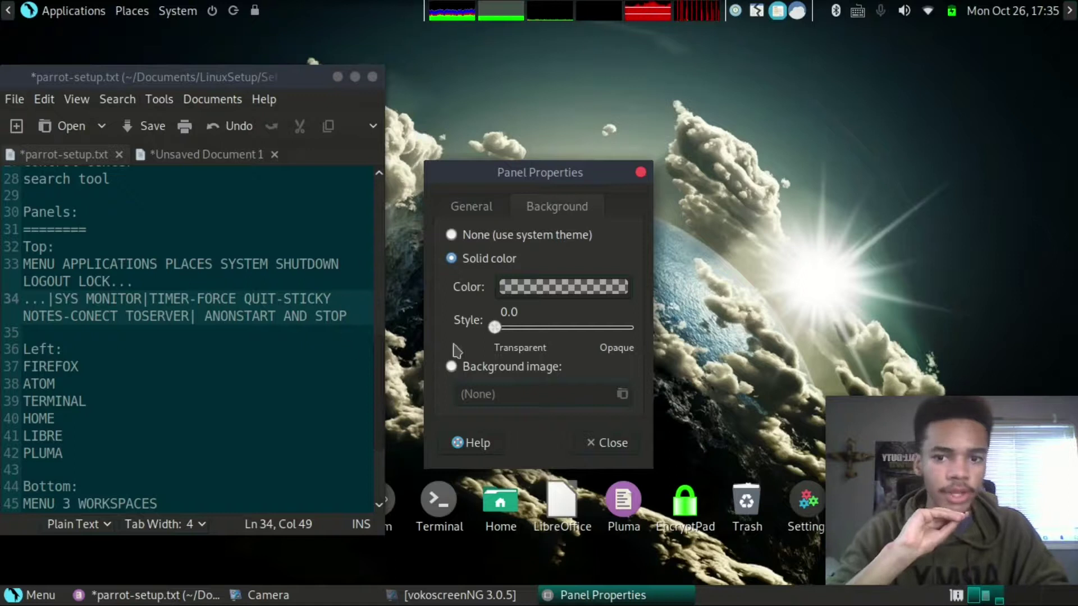
{"action": "left_click", "coordinate": [471, 206]}
{"action": "left_click", "coordinate": [461, 392]}
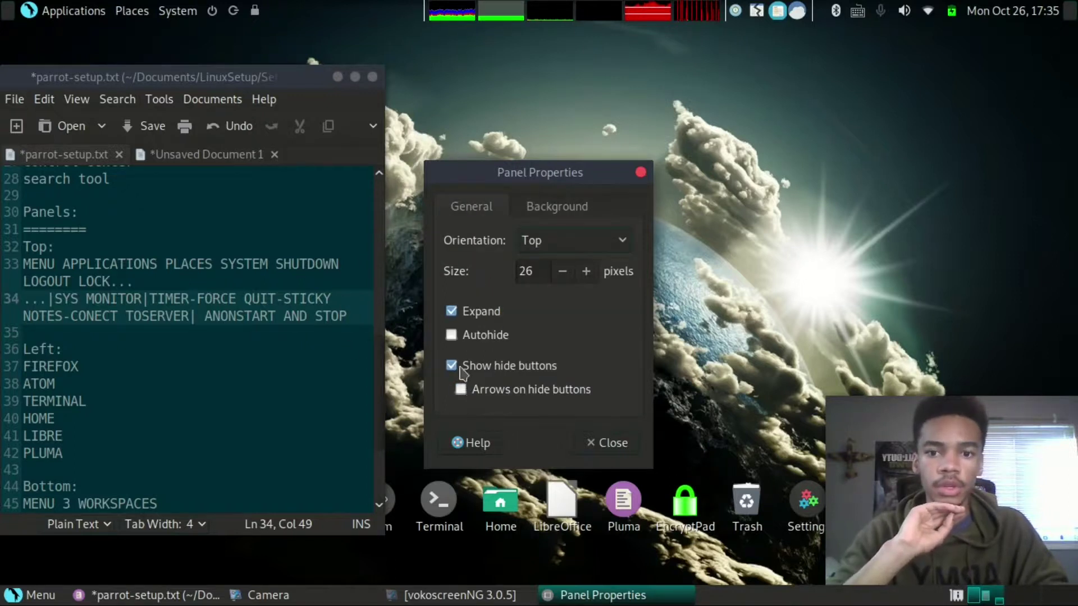
{"action": "left_click", "coordinate": [452, 366]}
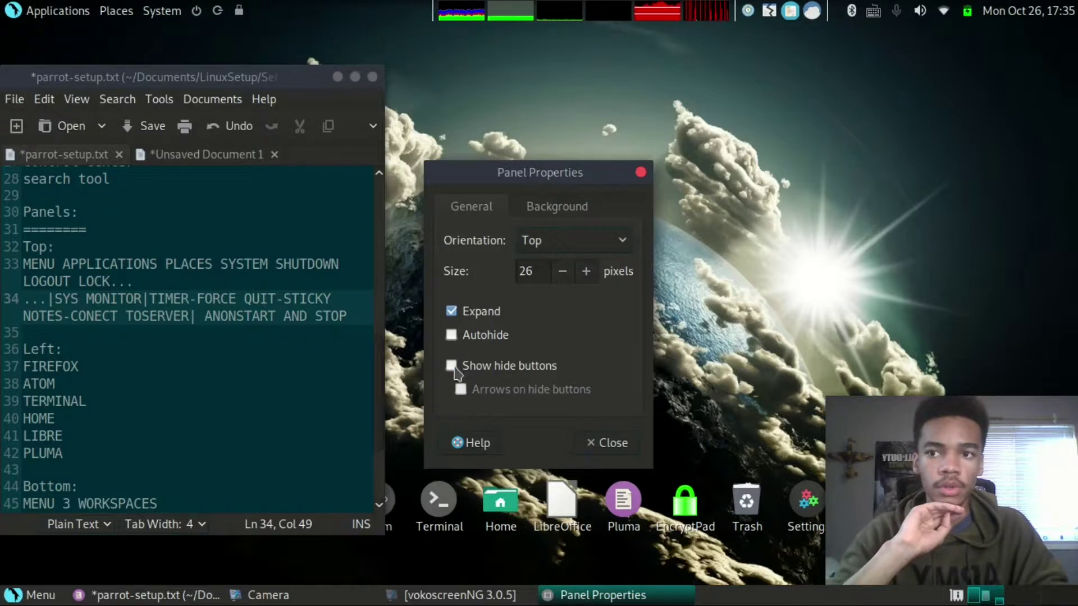
{"action": "left_click", "coordinate": [453, 368]}
{"action": "left_click", "coordinate": [462, 391]}
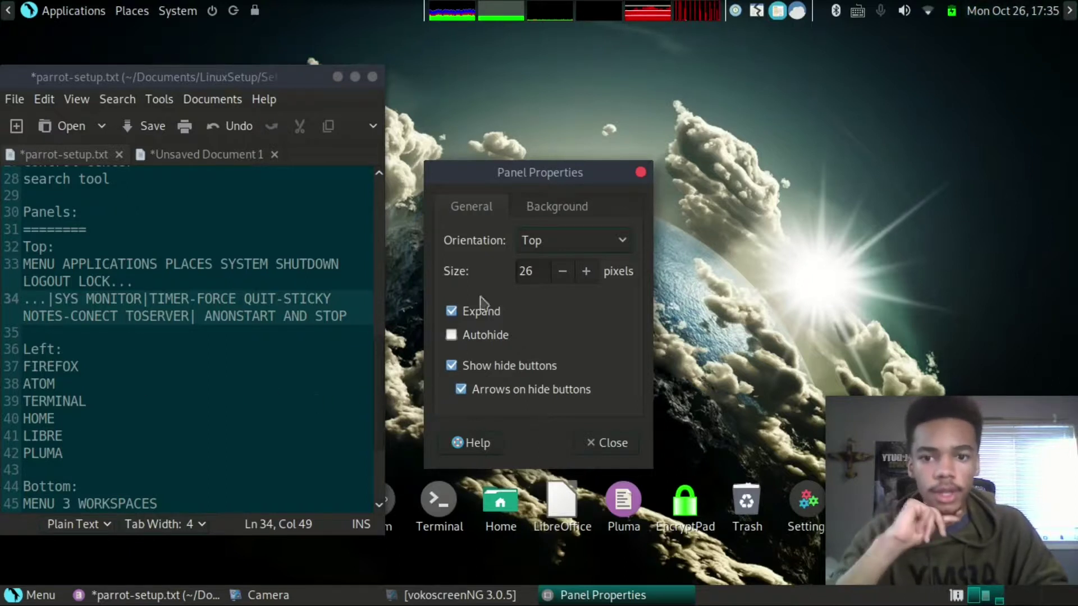
Keep the top panel's solid-color background style at 0.0 and close its properties
{"action": "left_click", "coordinate": [546, 213]}
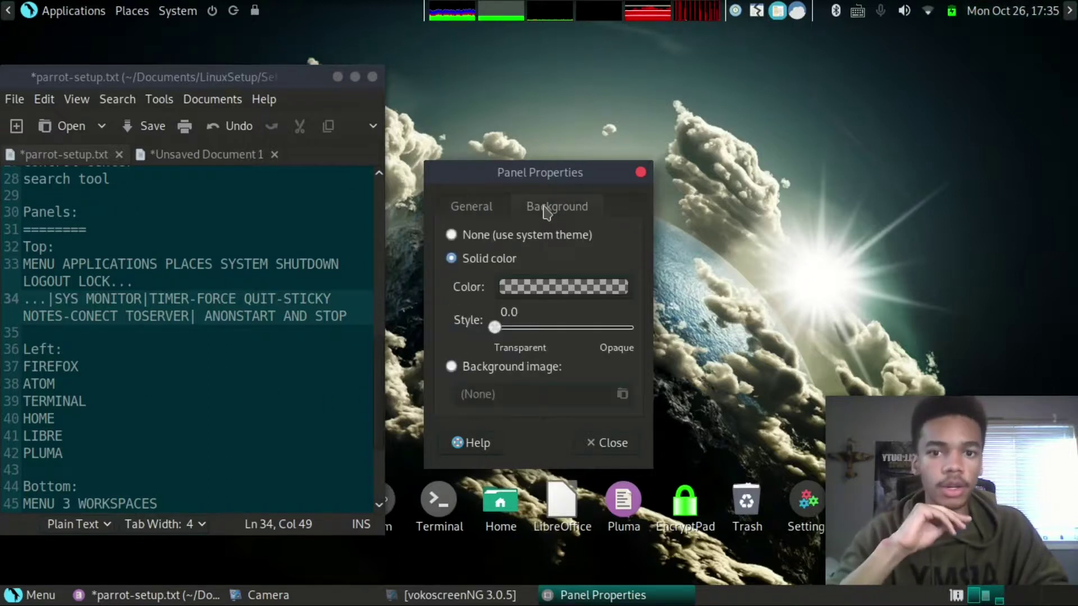
{"action": "left_click", "coordinate": [534, 295]}
{"action": "left_click", "coordinate": [605, 447]}
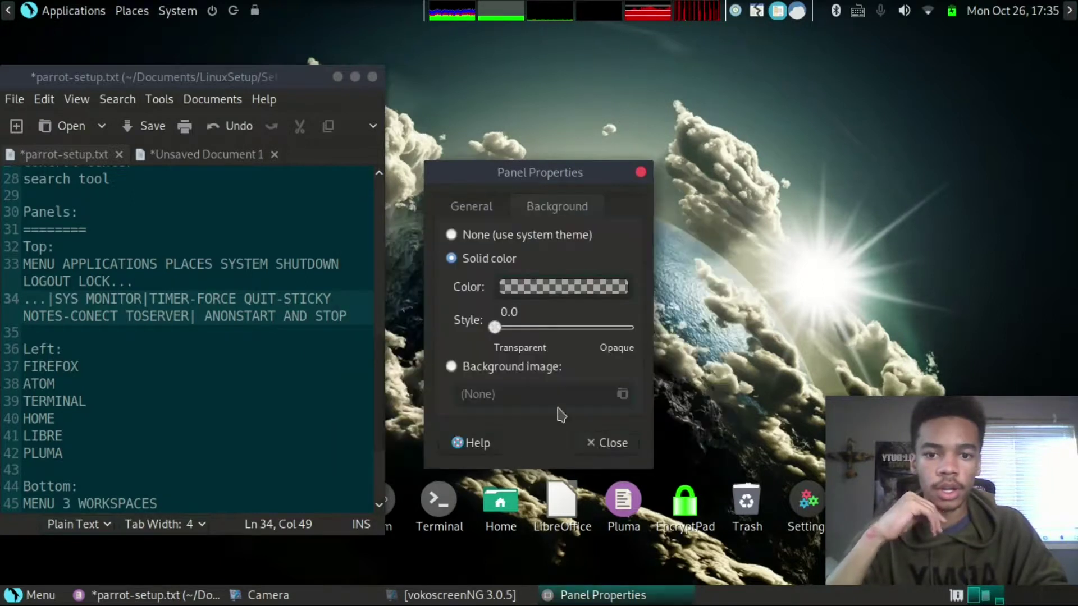
{"action": "left_click_drag", "start_coordinate": [494, 327], "coordinate": [353, 363]}
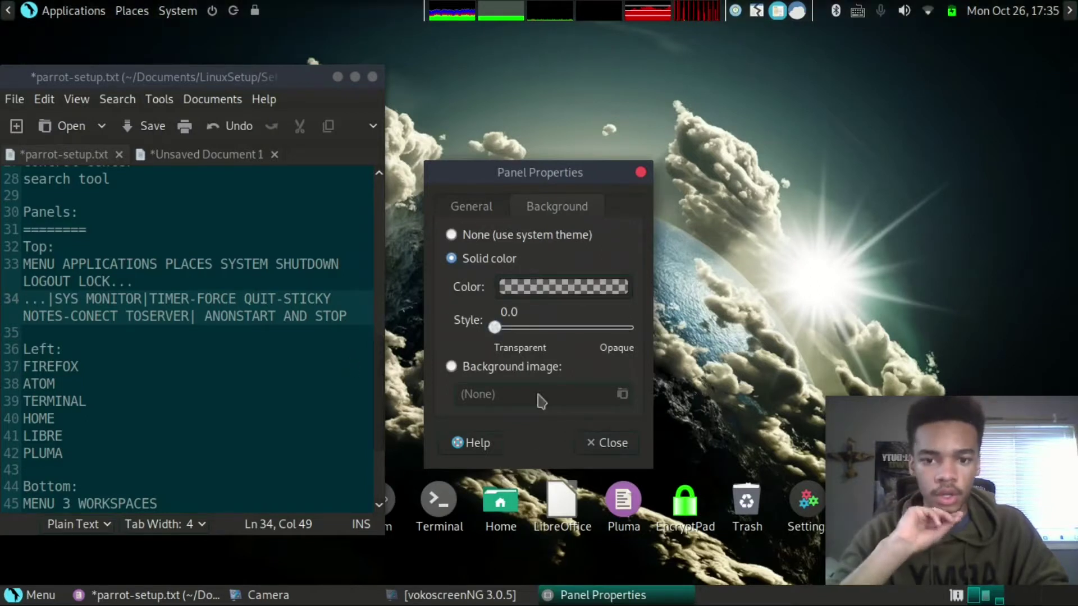
{"action": "left_click", "coordinate": [609, 444]}
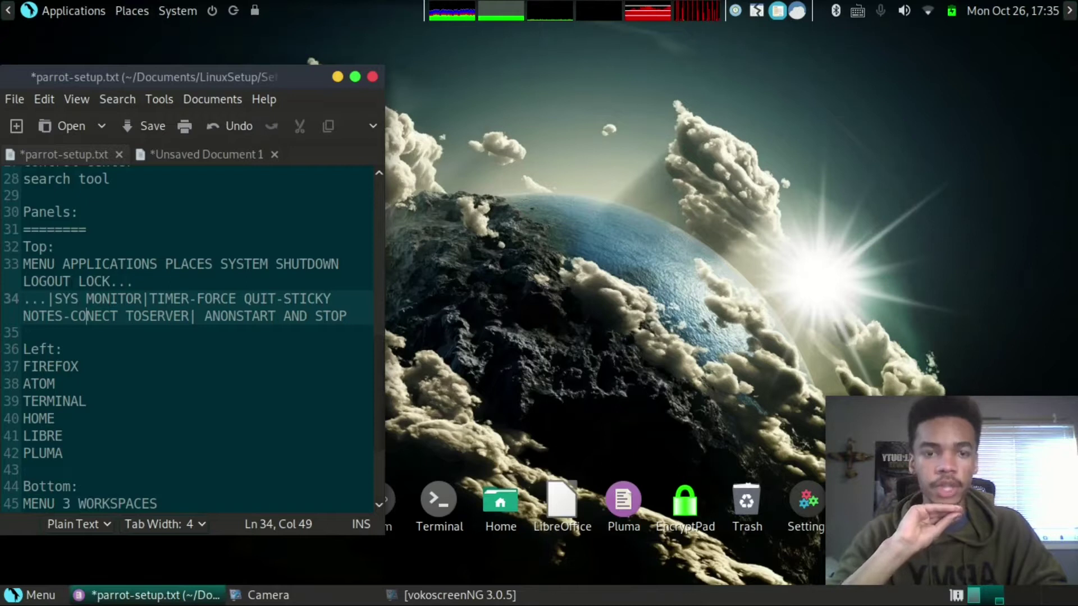
Set the bottom panel's solid-color background style to fully transparent (0.0) without picking a new color, and close its properties
{"action": "right_click", "coordinate": [746, 596]}
{"action": "left_click", "coordinate": [786, 450]}
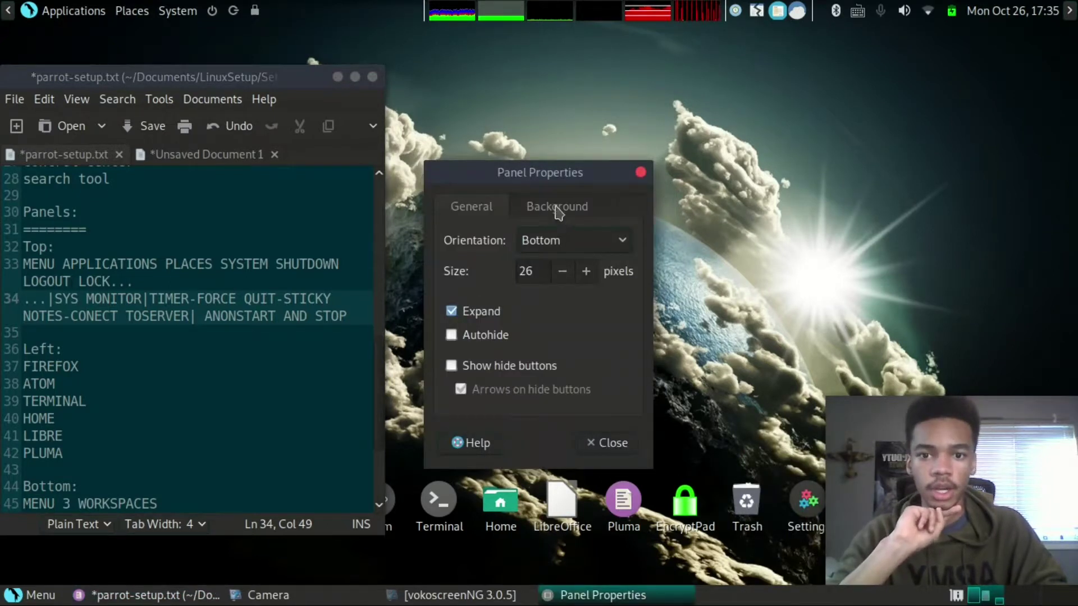
{"action": "left_click", "coordinate": [557, 206]}
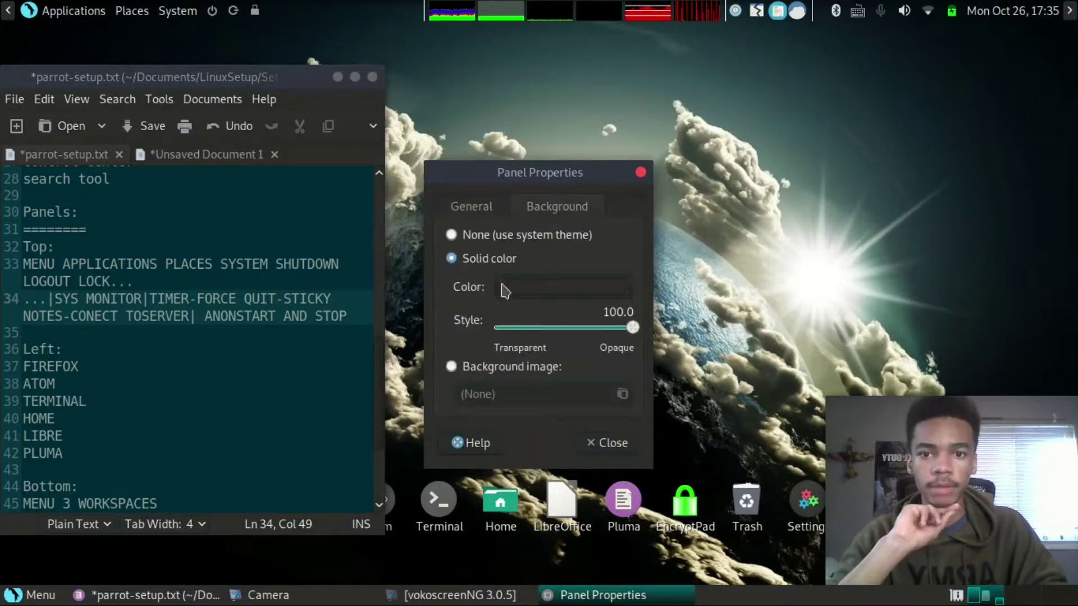
{"action": "left_click", "coordinate": [526, 286]}
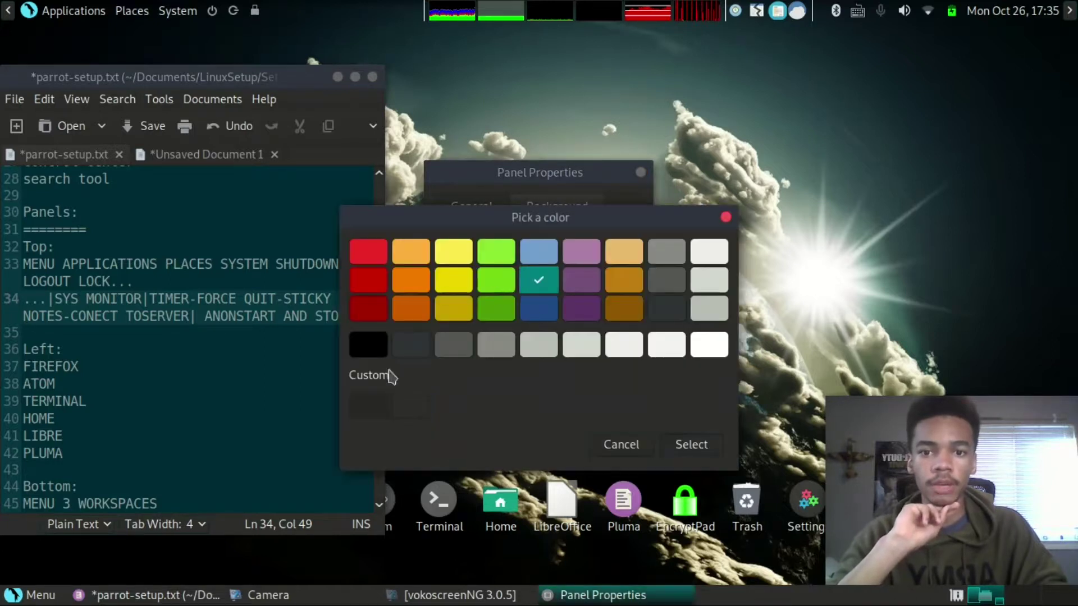
{"action": "left_click", "coordinate": [610, 444]}
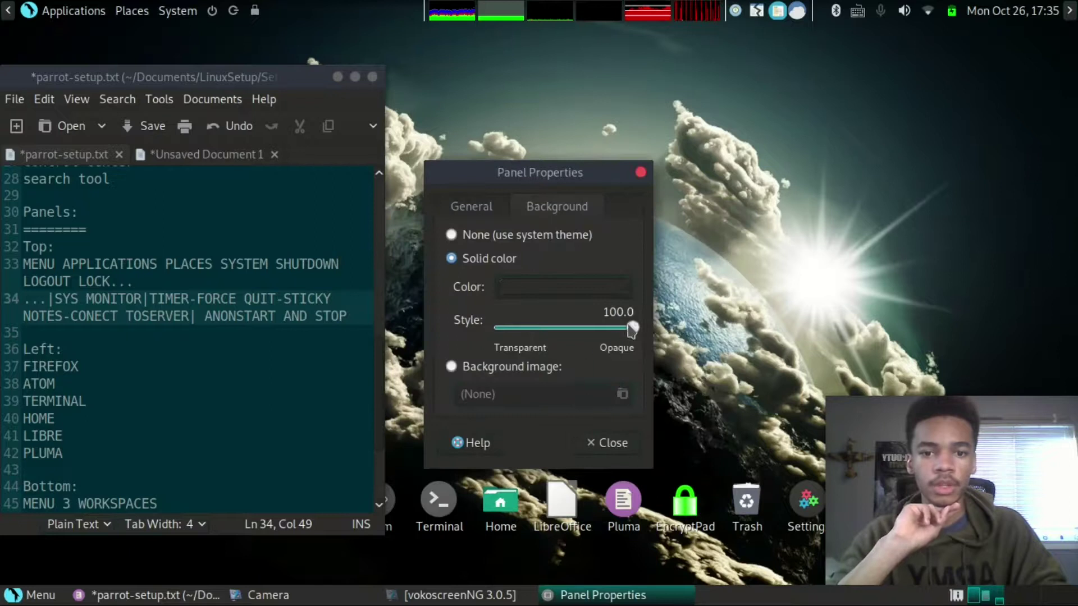
{"action": "left_click_drag", "start_coordinate": [632, 328], "coordinate": [371, 316]}
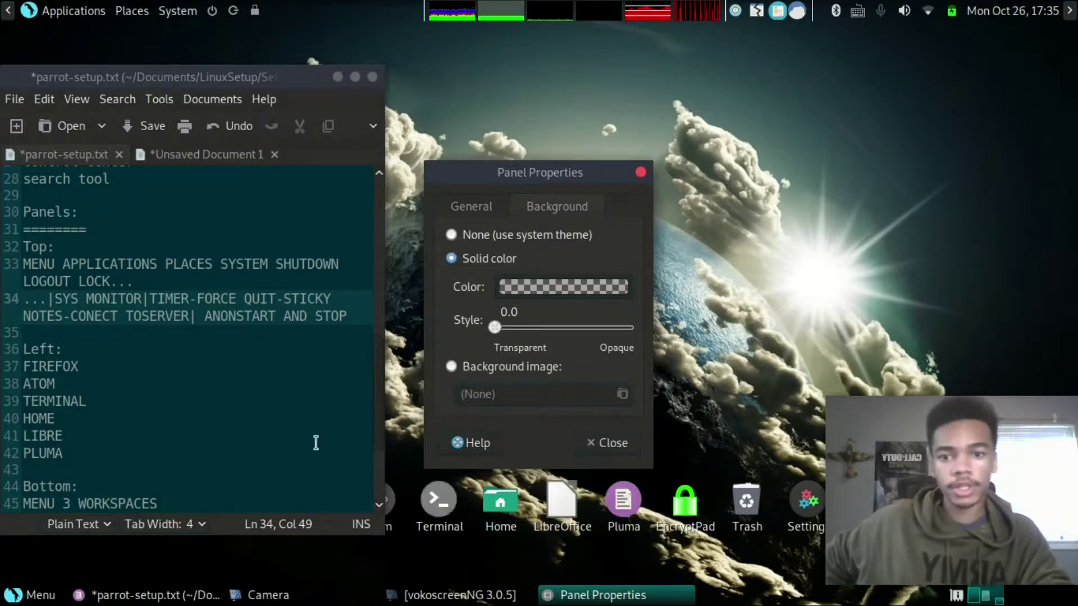
{"action": "left_click", "coordinate": [479, 212]}
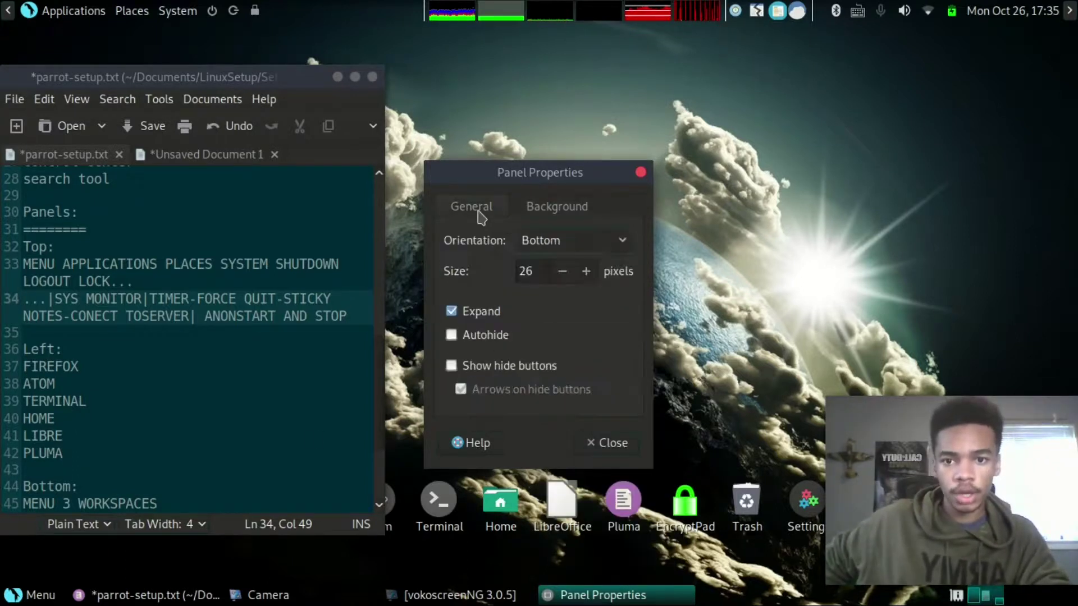
{"action": "left_click", "coordinate": [609, 443]}
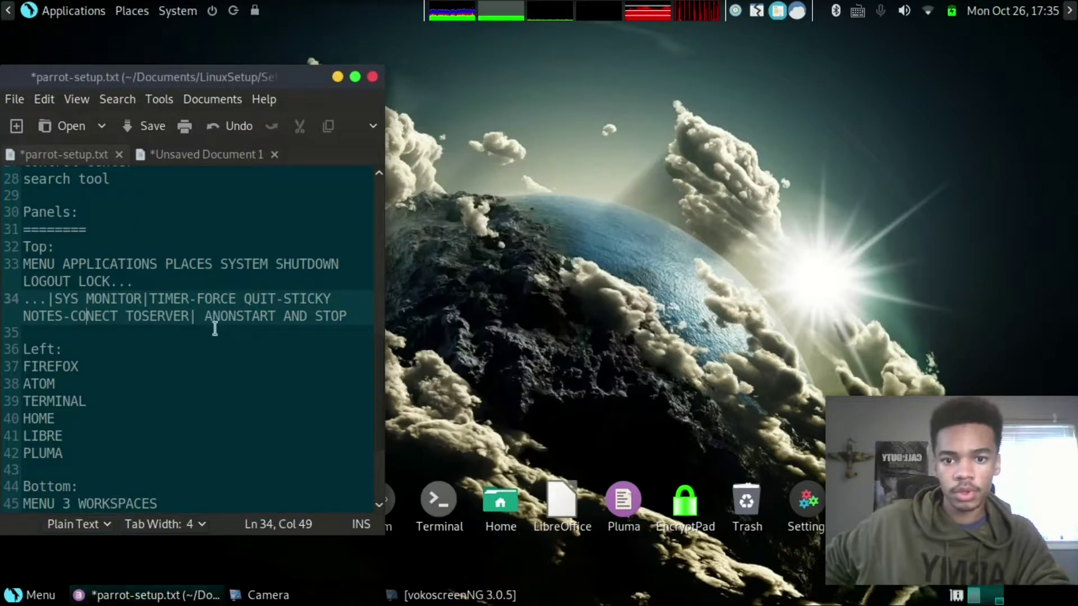
Move the checklist window to the middle of the desktop, correct "CONECT" to "CONNECT" on line 34, and save the file
{"action": "left_click_drag", "start_coordinate": [158, 81], "coordinate": [541, 93]}
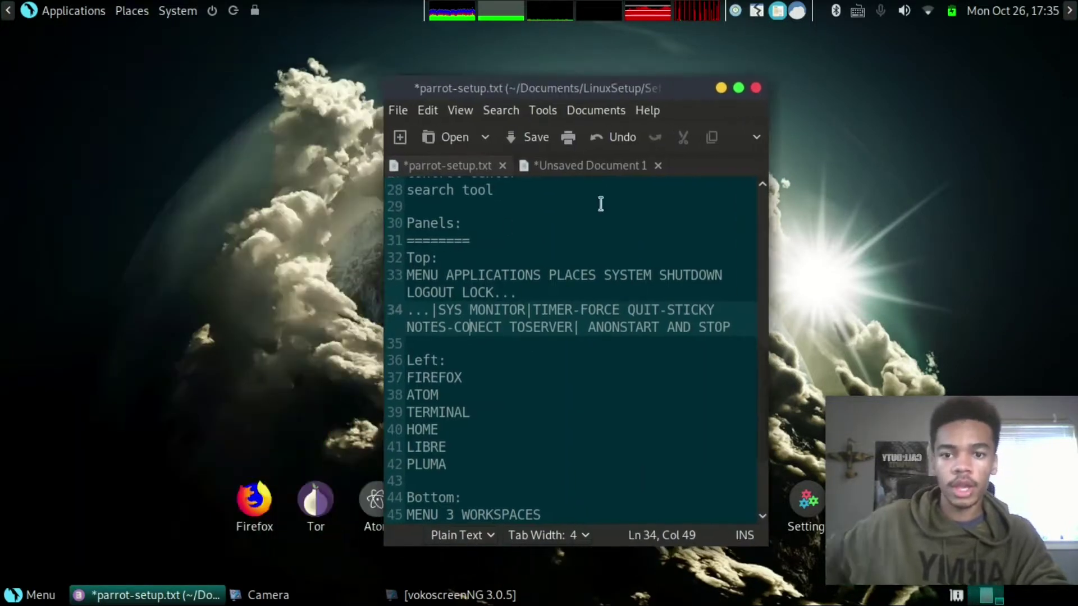
{"action": "type", "text": "n"}
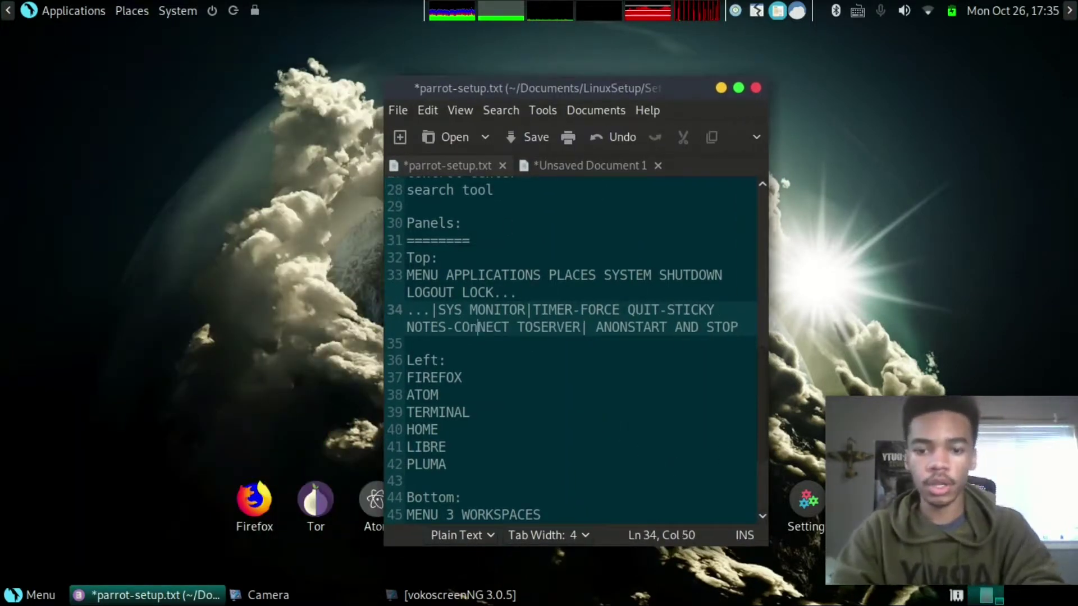
{"action": "key", "text": "BackSpace"}
{"action": "type", "text": "N"}
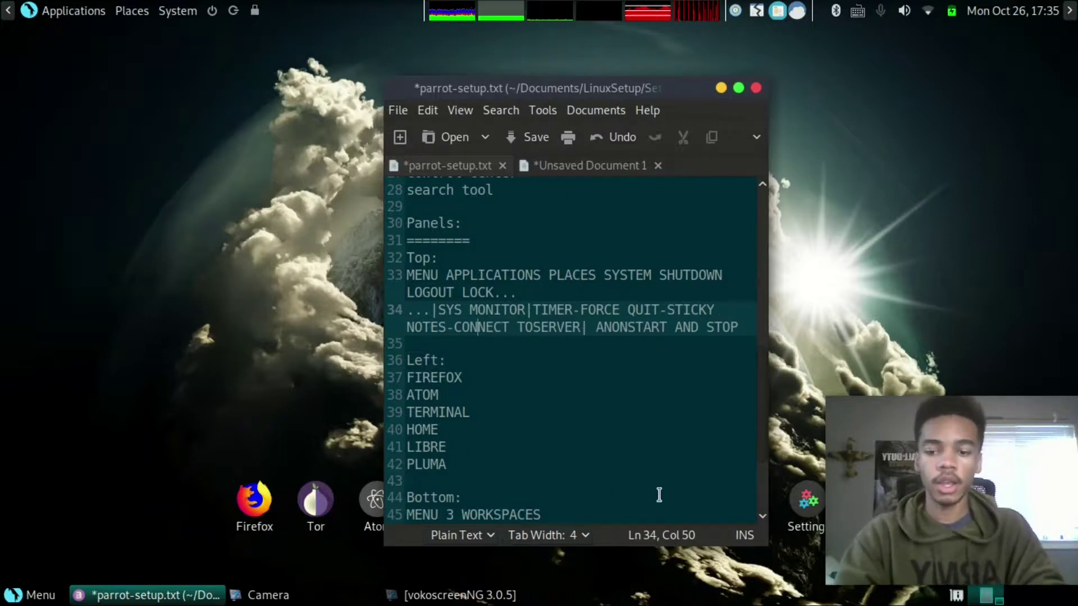
{"action": "key", "text": "ctrl+s"}
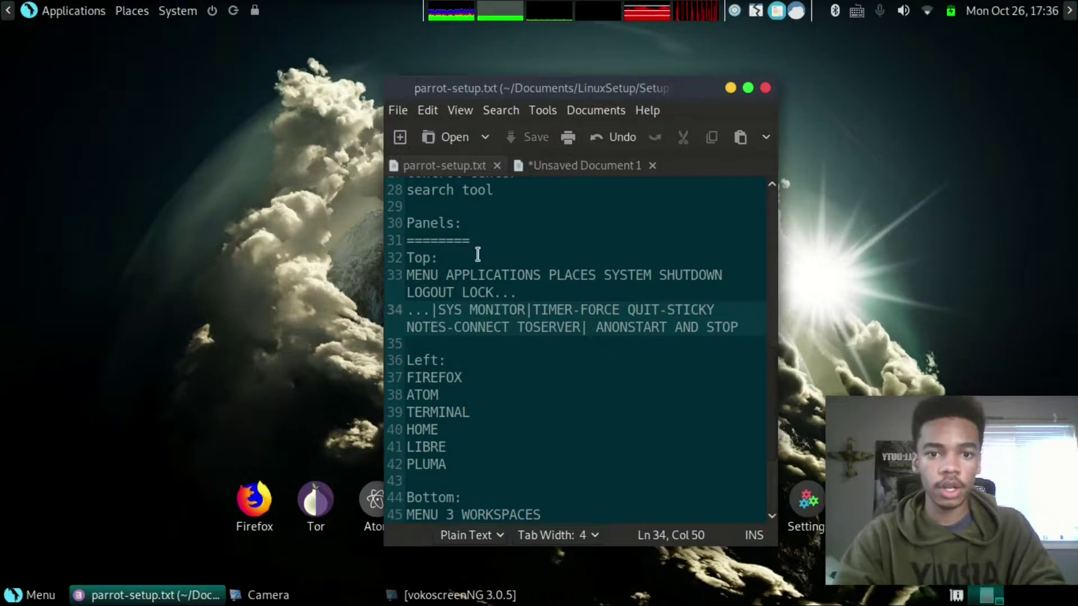
Review the checklist's Left and Bottom panel entries and create a new panel on the desktop
{"action": "scroll", "coordinate": [512, 397], "scroll_direction": "down", "scroll_amount": 2}
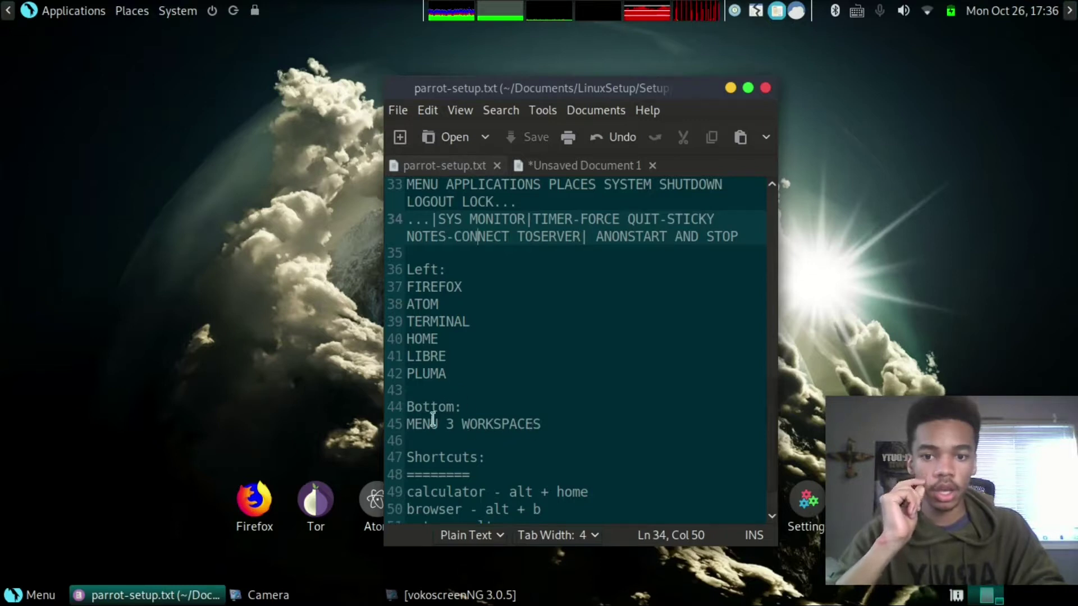
{"action": "right_click", "coordinate": [84, 270]}
{"action": "left_click", "coordinate": [125, 247]}
{"action": "right_click", "coordinate": [1, 194]}
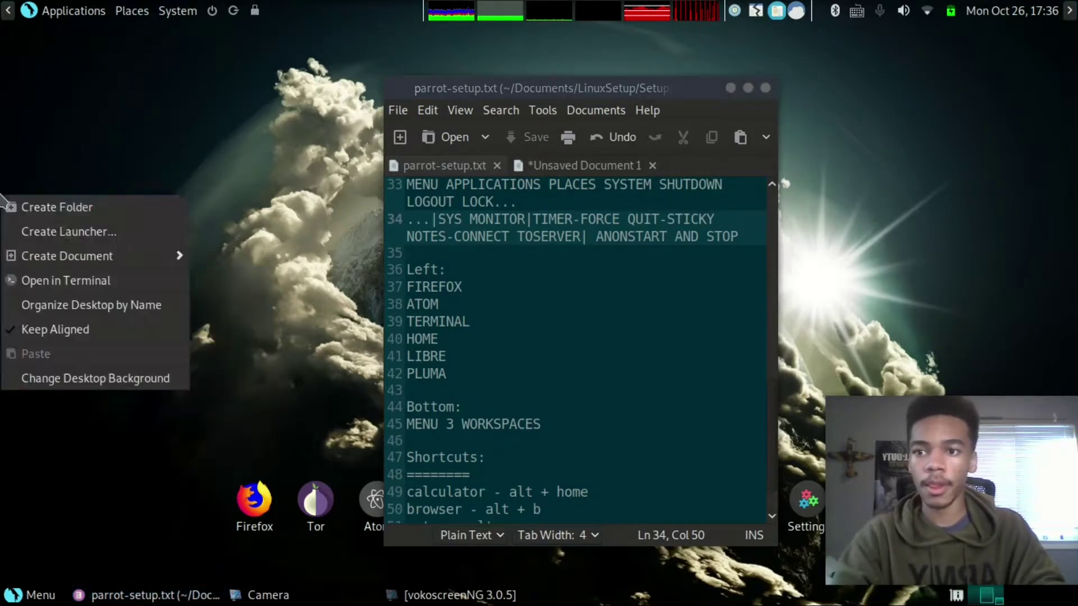
{"action": "left_click", "coordinate": [230, 117]}
{"action": "right_click", "coordinate": [303, 12]}
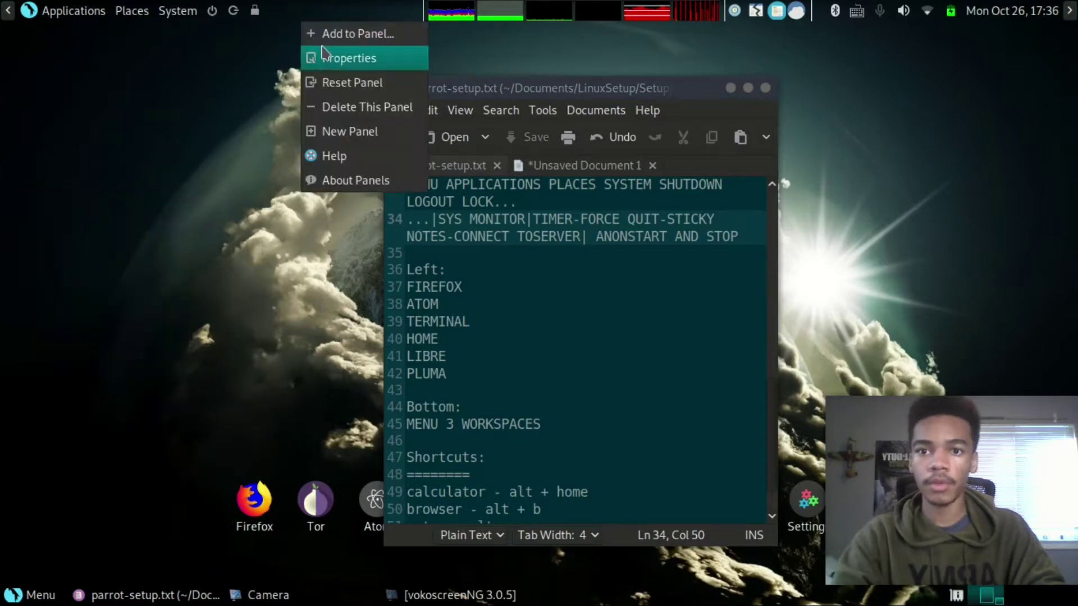
{"action": "left_click", "coordinate": [348, 132]}
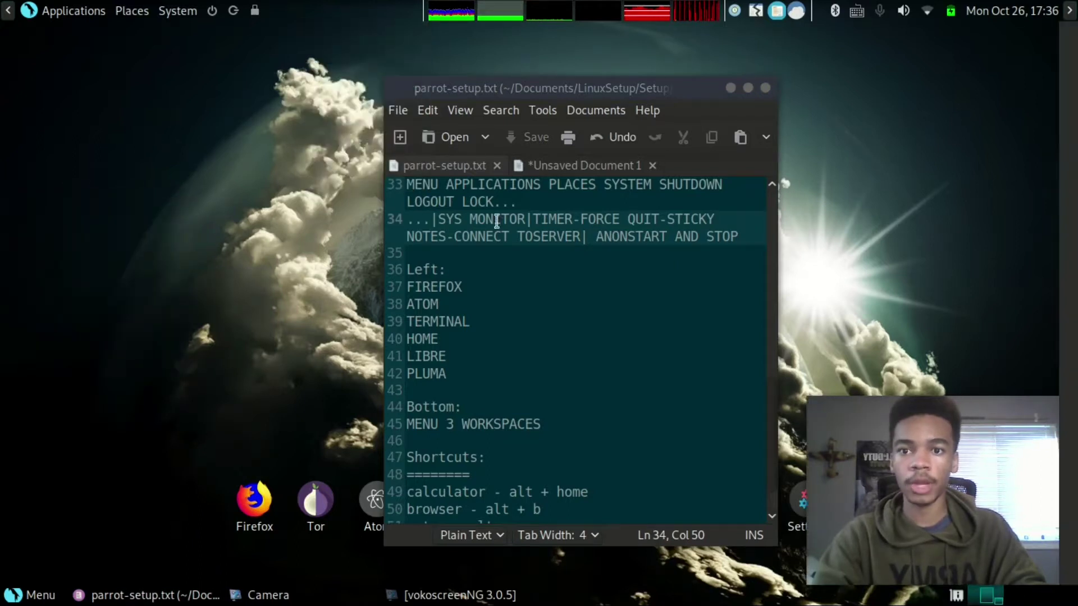
Open the new panel's properties and set its orientation to Left
{"action": "right_click", "coordinate": [1070, 212]}
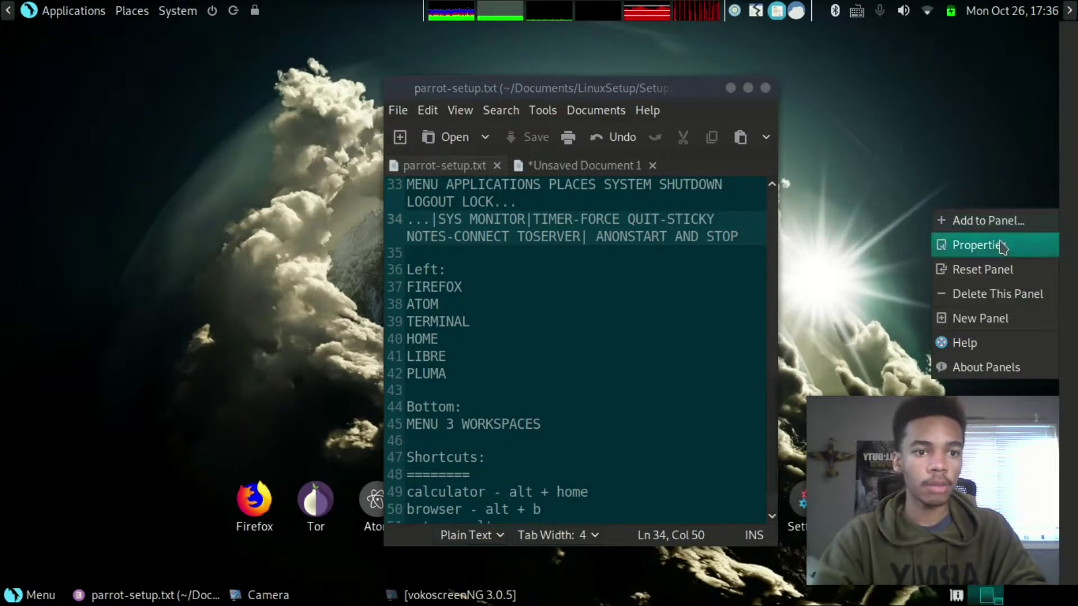
{"action": "left_click", "coordinate": [998, 243]}
{"action": "left_click", "coordinate": [541, 247]}
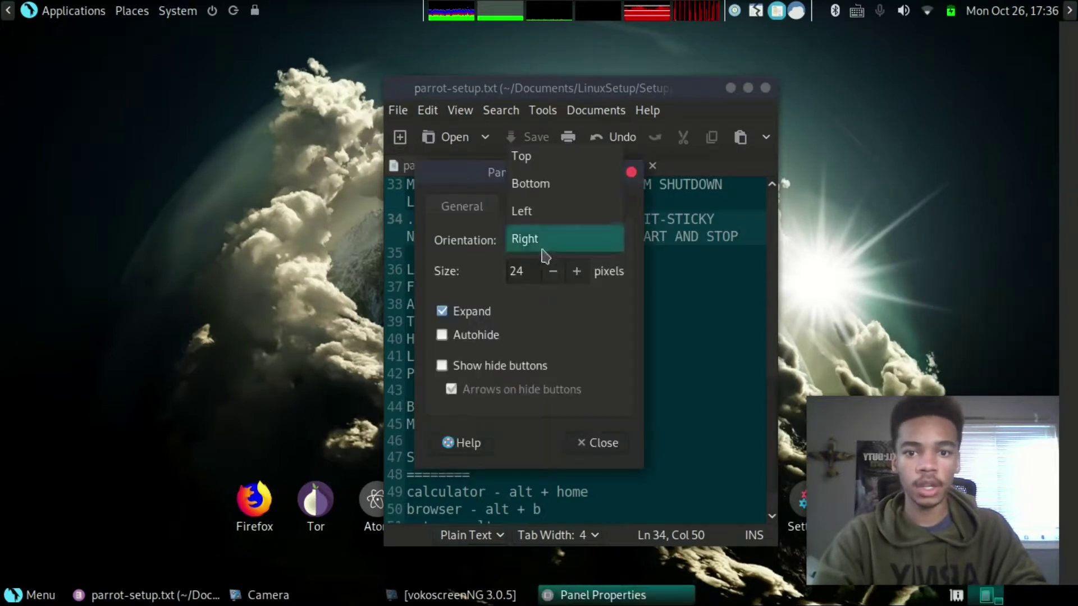
{"action": "left_click", "coordinate": [540, 210]}
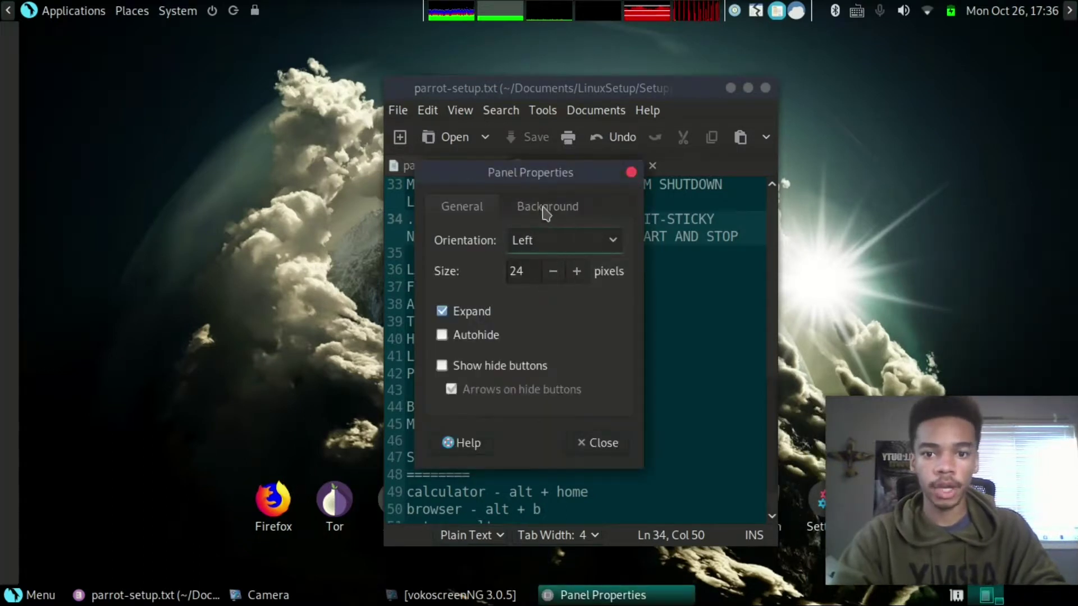
Give the left panel a solid-color background with a fully transparent style (0.0)
{"action": "left_click", "coordinate": [543, 209]}
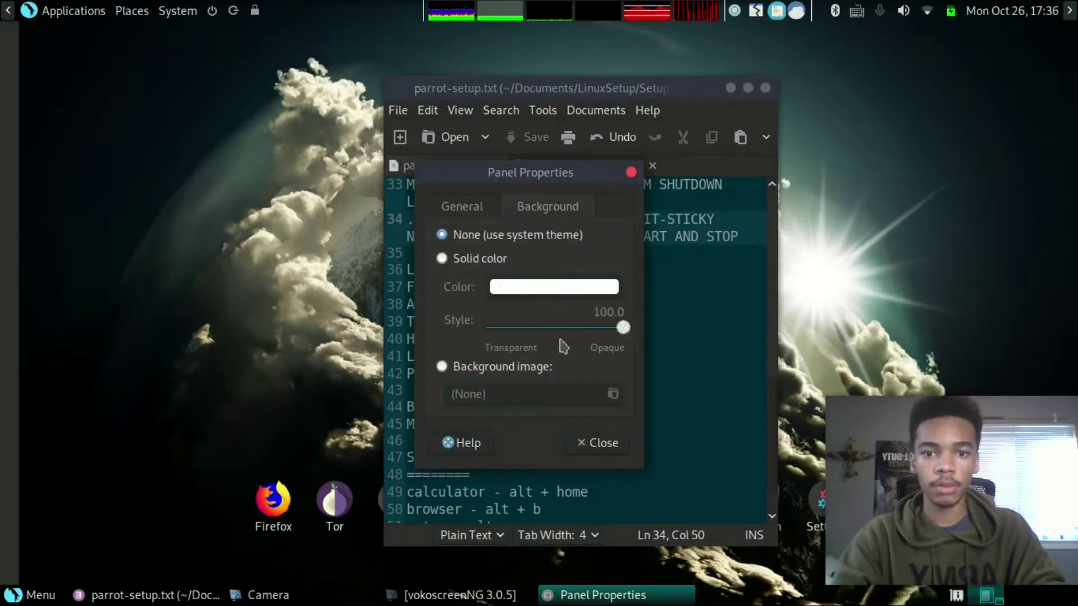
{"action": "left_click", "coordinate": [443, 259]}
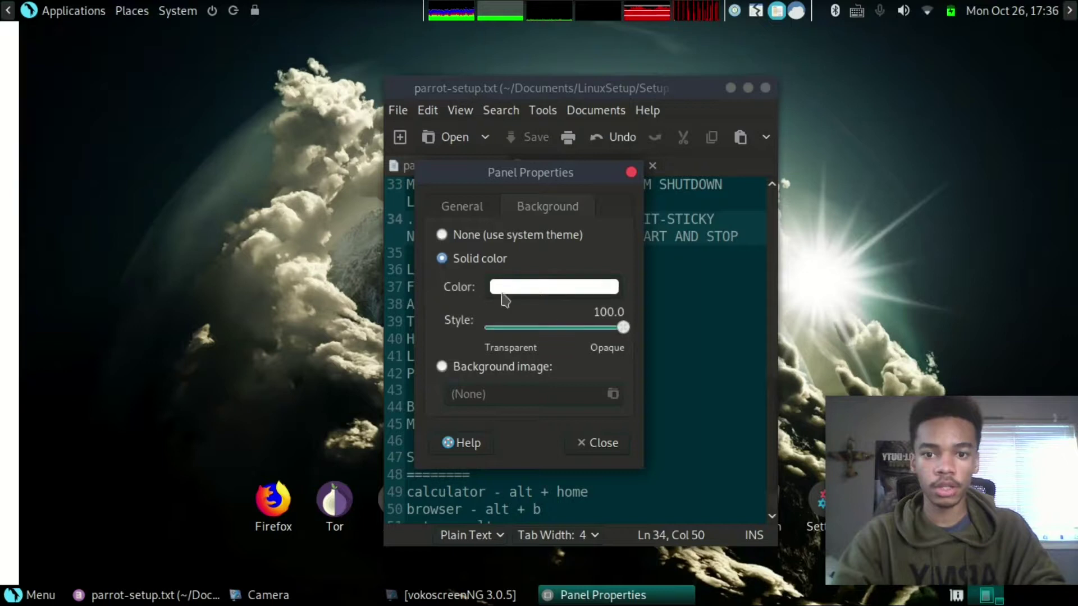
{"action": "left_click_drag", "start_coordinate": [618, 331], "coordinate": [485, 328]}
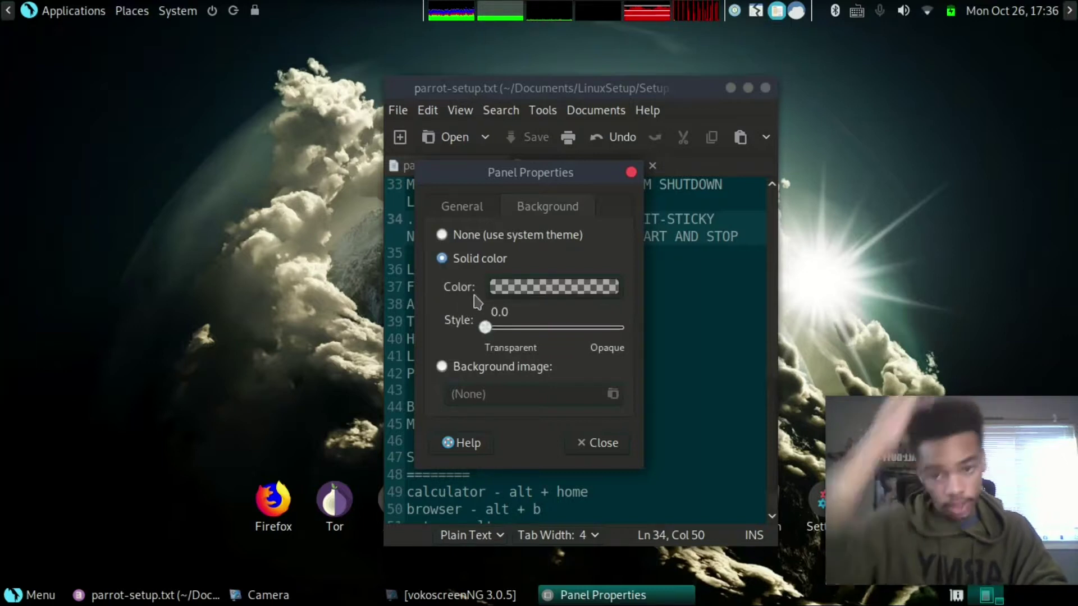
Turn on autohide for the left panel
{"action": "left_click", "coordinate": [462, 206]}
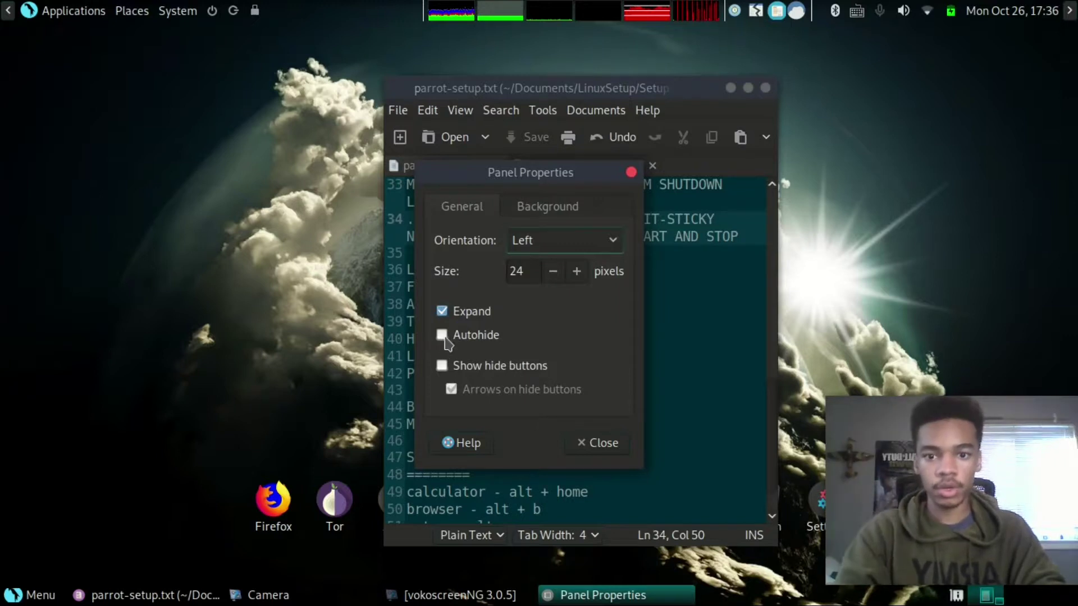
{"action": "left_click", "coordinate": [444, 338]}
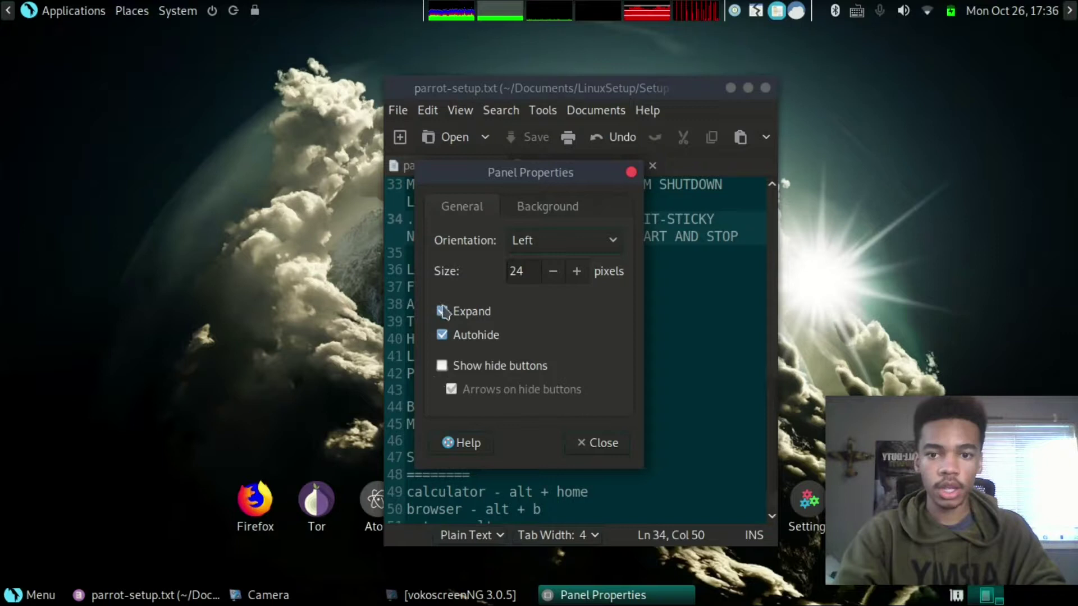
{"action": "left_click", "coordinate": [327, 292]}
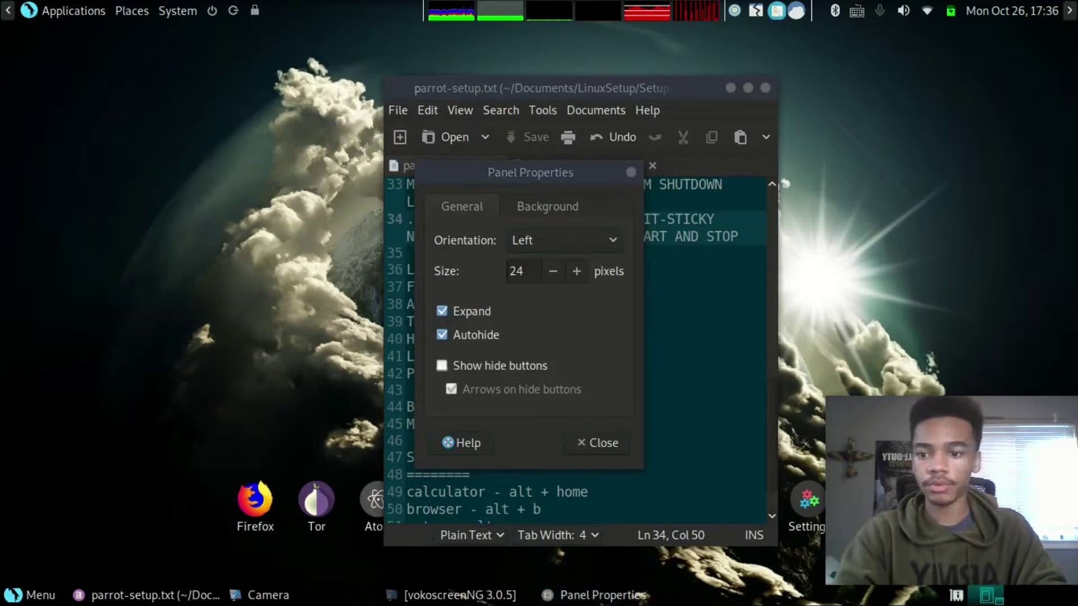
Place the Firefox and Atom desktop launchers on the left panel, Atom below Firefox, and maximize the checklist window
{"action": "left_click_drag", "start_coordinate": [542, 174], "coordinate": [912, 120]}
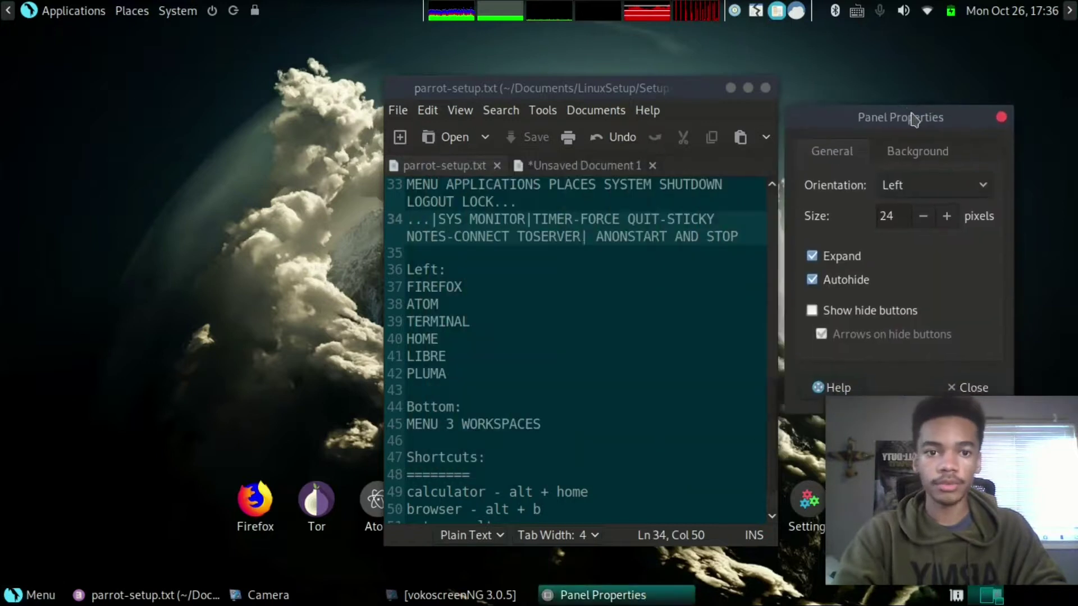
{"action": "left_click_drag", "start_coordinate": [255, 499], "coordinate": [9, 229]}
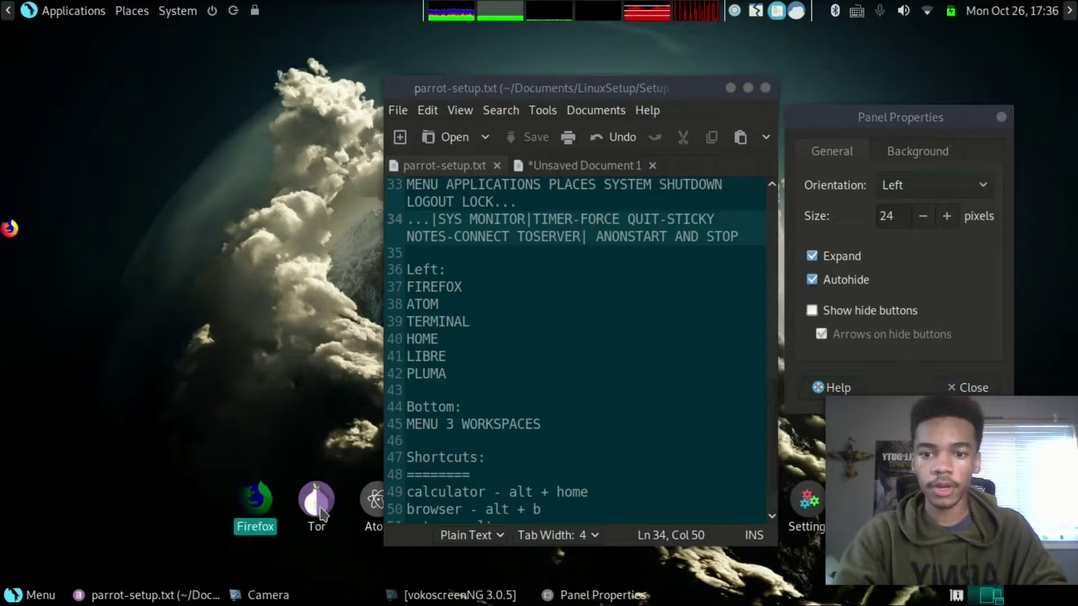
{"action": "left_click_drag", "start_coordinate": [371, 505], "coordinate": [7, 331]}
{"action": "left_click_drag", "start_coordinate": [527, 83], "coordinate": [449, 2]}
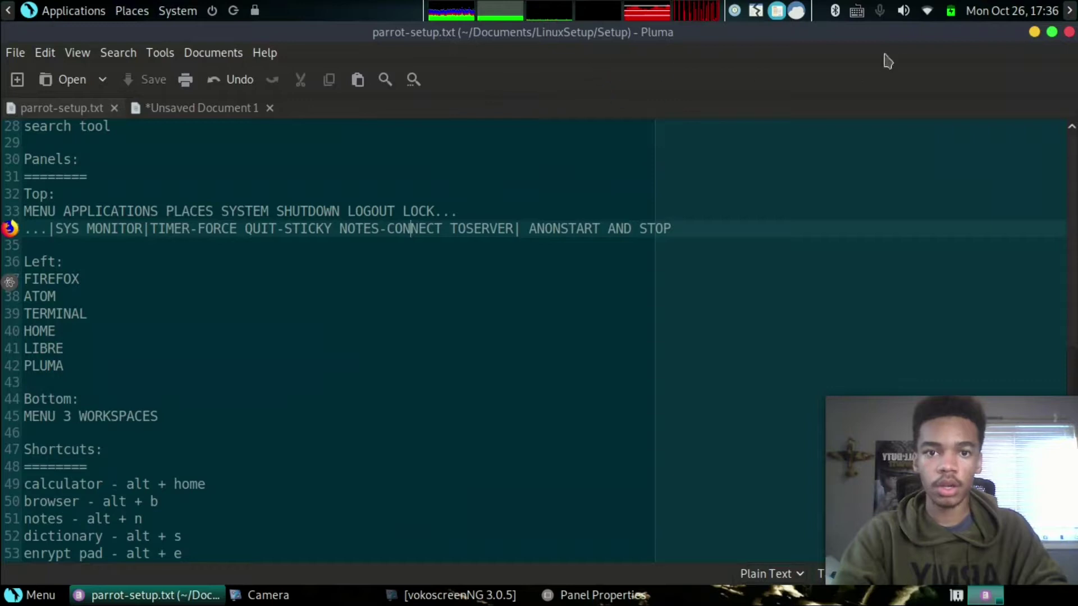
Snap the checklist window to half the screen and add the Terminal and Home desktop launchers to the left panel below Atom
{"action": "left_click", "coordinate": [1053, 33]}
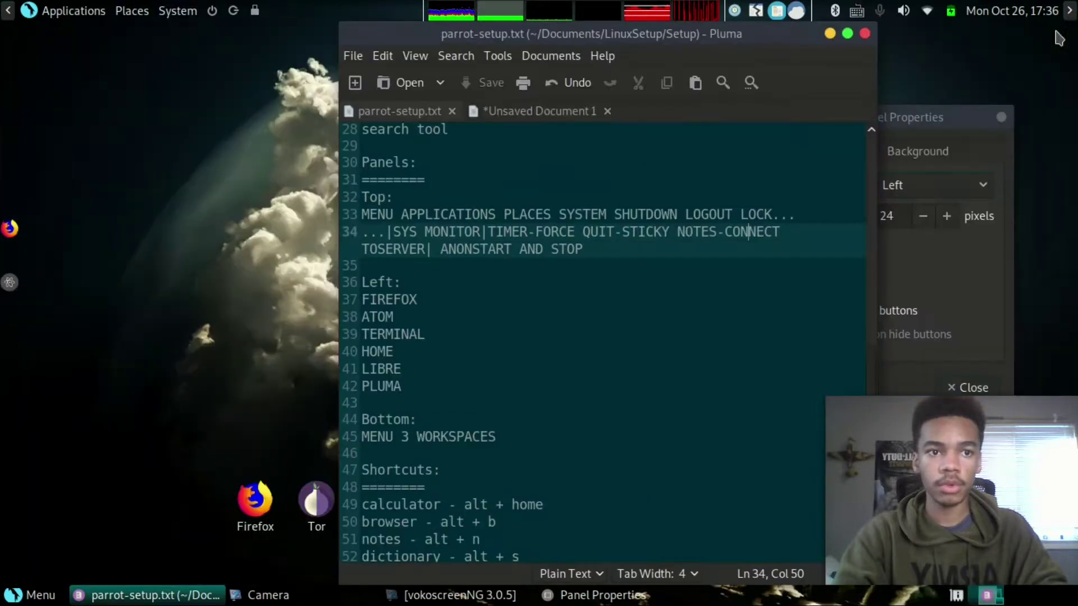
{"action": "double_click", "coordinate": [605, 35]}
{"action": "left_click_drag", "start_coordinate": [723, 30], "coordinate": [1076, 181]}
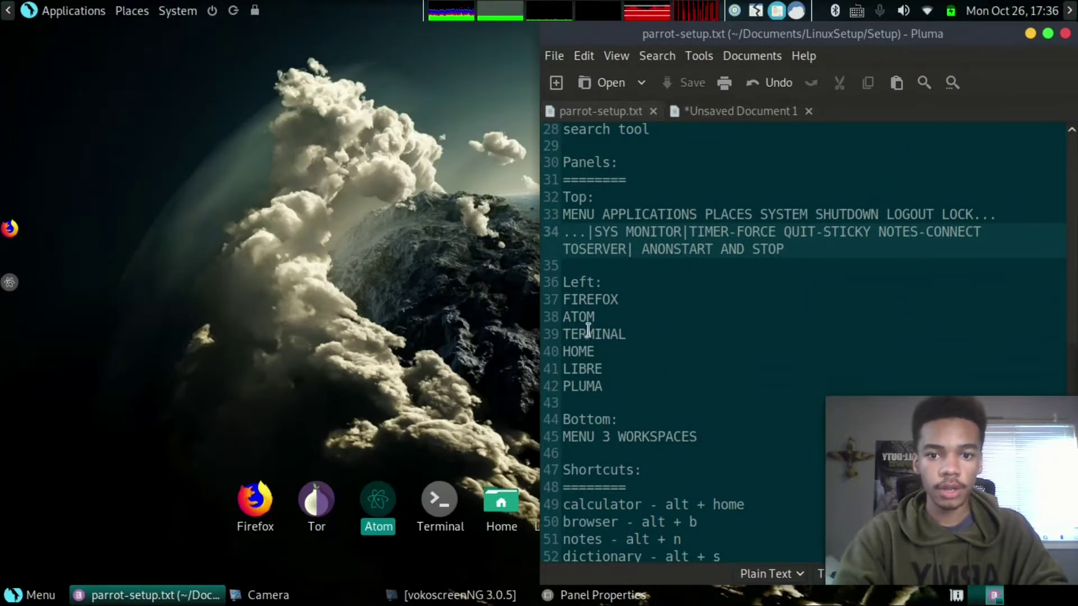
{"action": "left_click_drag", "start_coordinate": [439, 500], "coordinate": [5, 336]}
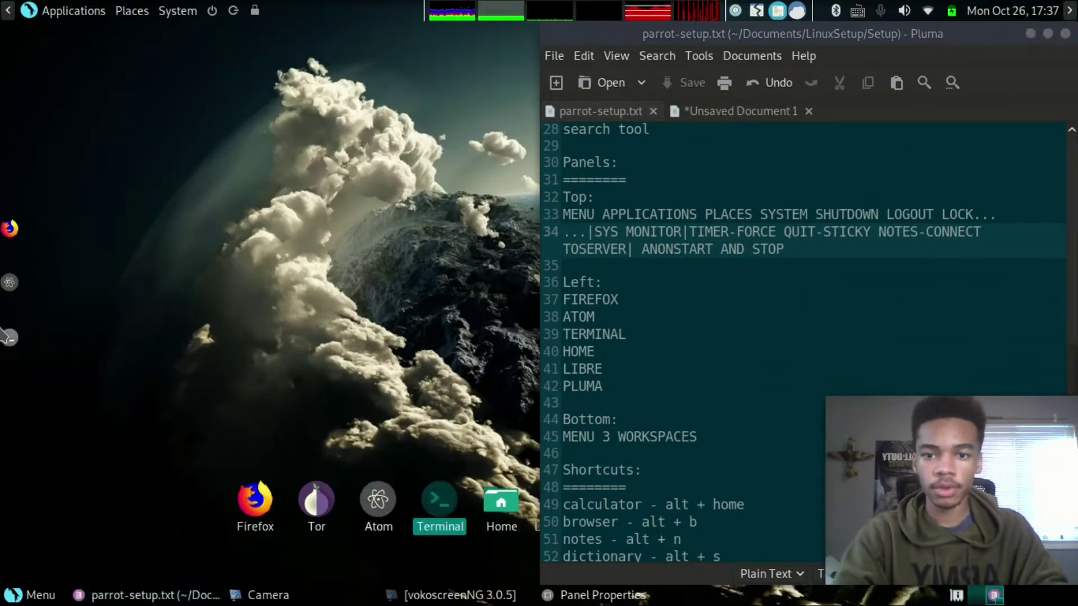
{"action": "left_click_drag", "start_coordinate": [502, 502], "coordinate": [10, 386]}
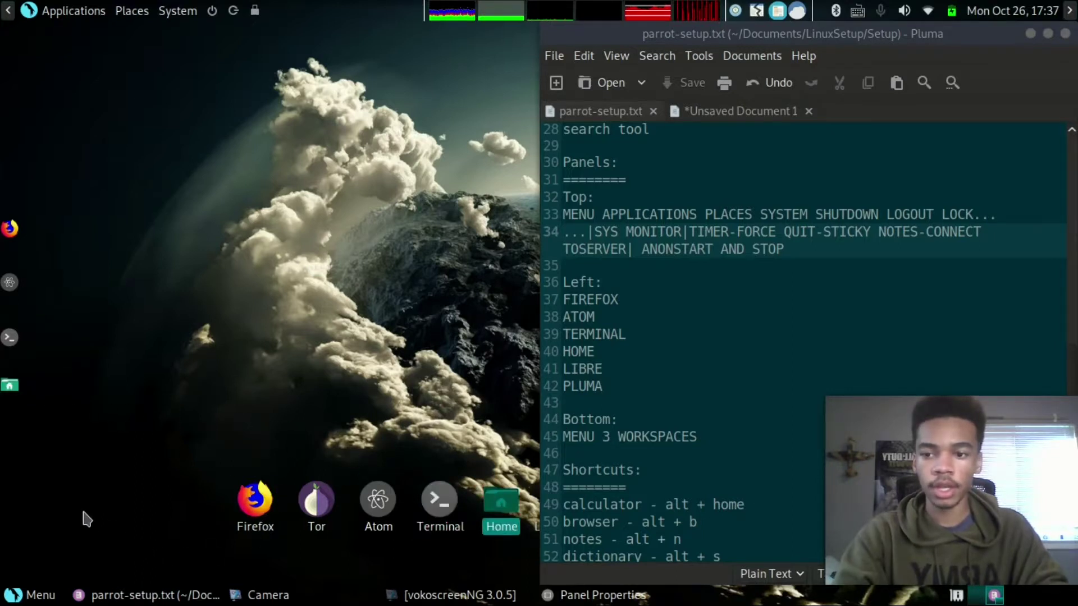
Add LibreOffice and Pluma from the applications list to the left panel, above the Firefox launcher
{"action": "key", "text": "super"}
{"action": "left_click_drag", "start_coordinate": [2, 148], "coordinate": [6, 130]}
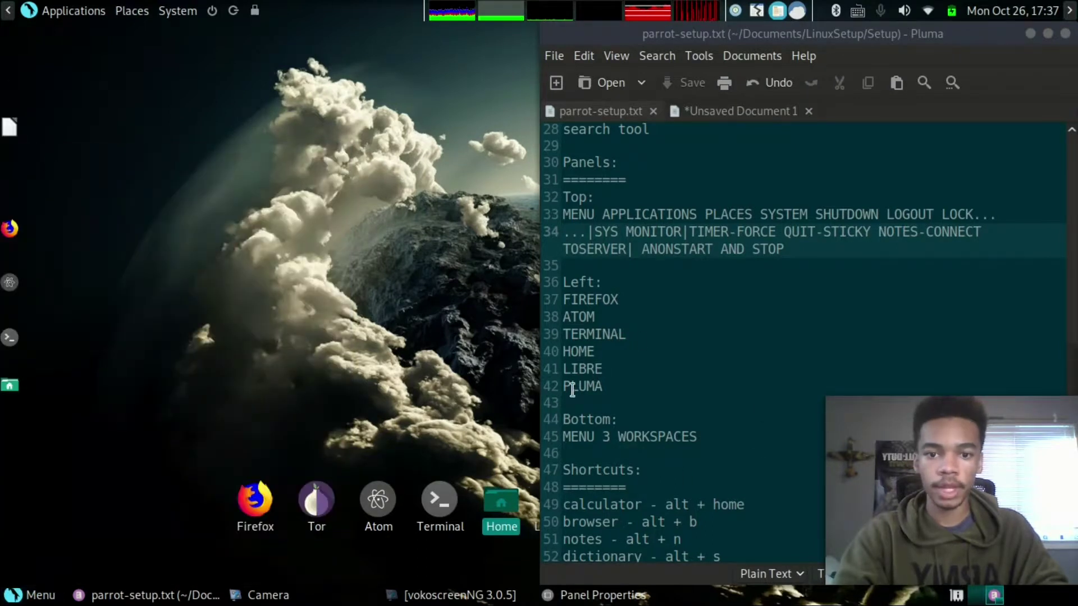
{"action": "key", "text": "super"}
{"action": "left_click_drag", "start_coordinate": [143, 329], "coordinate": [10, 93]}
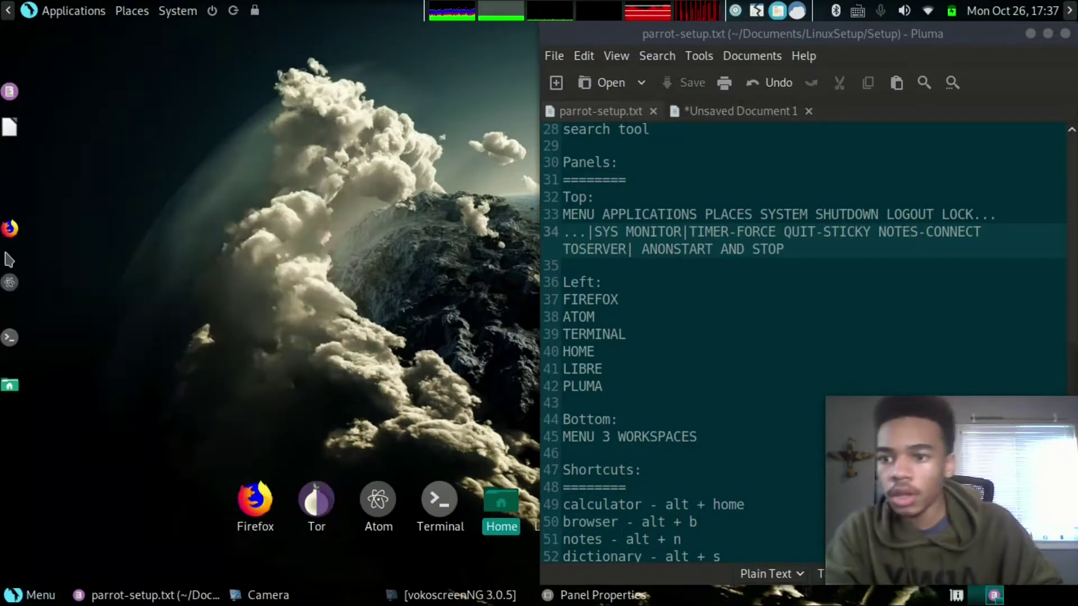
Move the Atom launcher up so it sits directly below Firefox on the left panel
{"action": "left_click_drag", "start_coordinate": [10, 282], "coordinate": [10, 256]}
{"action": "right_click", "coordinate": [10, 288]}
{"action": "left_click", "coordinate": [493, 316]}
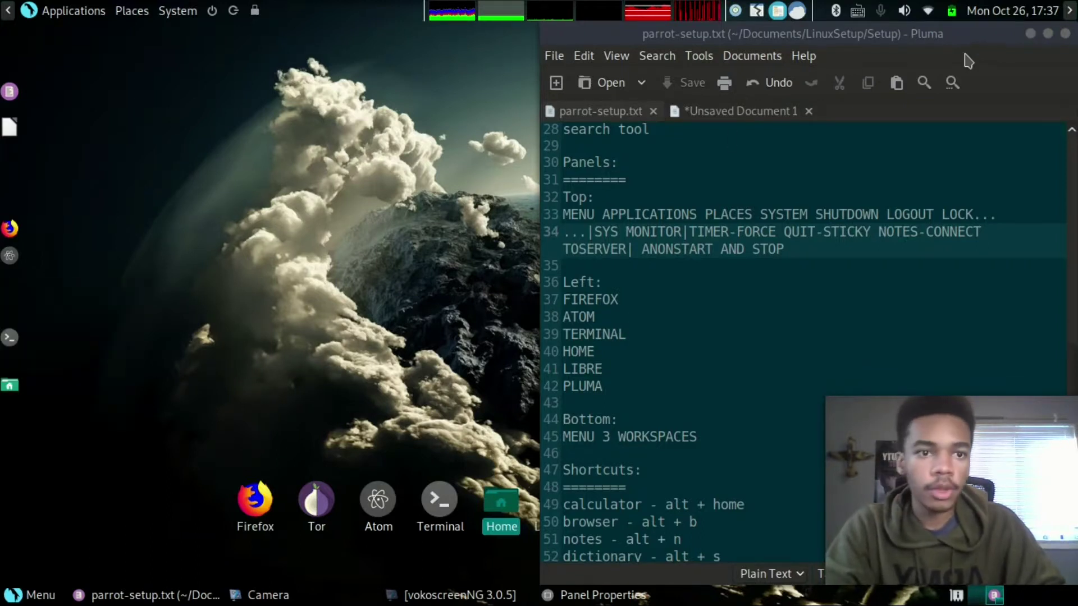
Minimize the checklist and set the left panel's size to 55 pixels
{"action": "left_click", "coordinate": [1031, 33]}
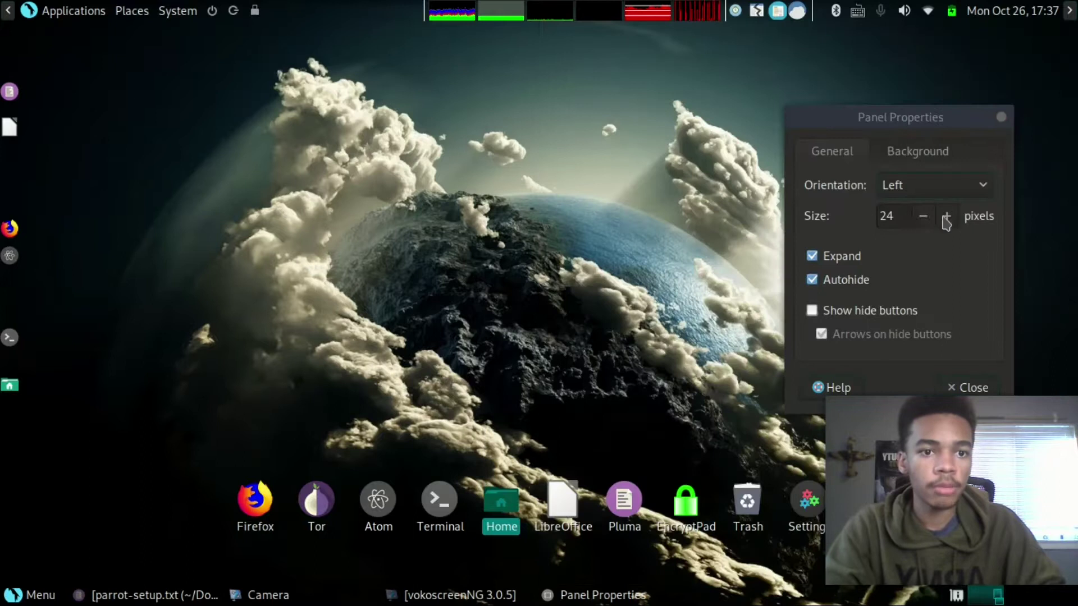
{"action": "left_click_drag", "start_coordinate": [875, 127], "coordinate": [542, 112]}
{"action": "triple_click", "coordinate": [614, 204]}
{"action": "triple_click", "coordinate": [615, 204]}
{"action": "double_click", "coordinate": [615, 204]}
{"action": "triple_click", "coordinate": [614, 204]}
{"action": "triple_click", "coordinate": [615, 204]}
{"action": "double_click", "coordinate": [614, 204]}
{"action": "triple_click", "coordinate": [615, 204]}
{"action": "double_click", "coordinate": [614, 204]}
{"action": "double_click", "coordinate": [614, 203]}
{"action": "triple_click", "coordinate": [614, 204]}
{"action": "double_click", "coordinate": [614, 203]}
{"action": "left_click", "coordinate": [614, 204]}
{"action": "double_click", "coordinate": [614, 204]}
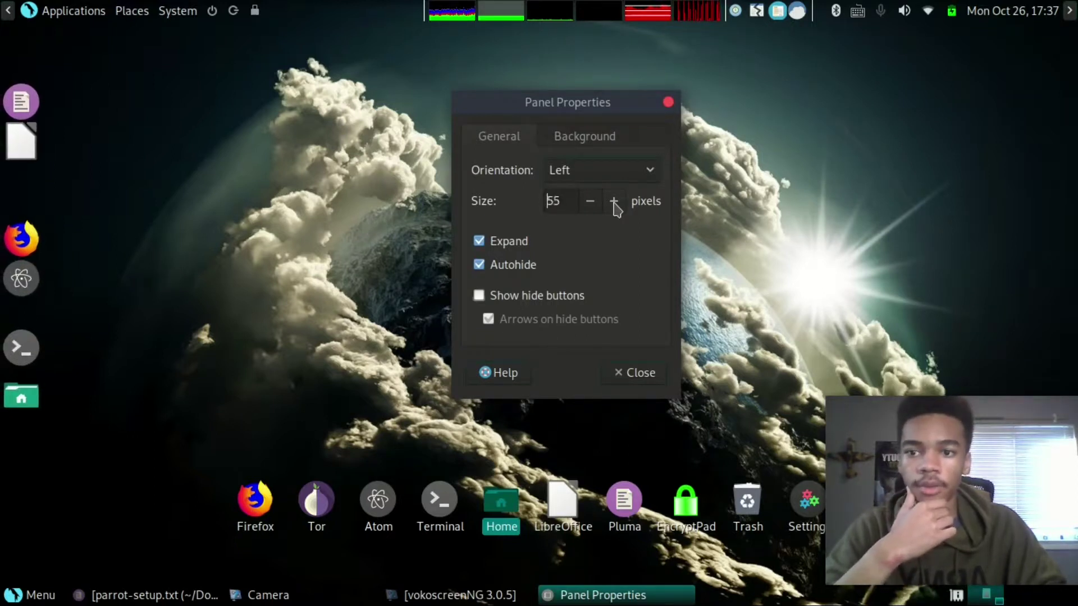
Note "55px" beside the "Left:" heading in parrot-setup.txt, save the file and minimize it
{"action": "mouse_move", "coordinate": [312, 593]}
{"action": "left_click", "coordinate": [147, 595]}
{"action": "left_click", "coordinate": [679, 281]}
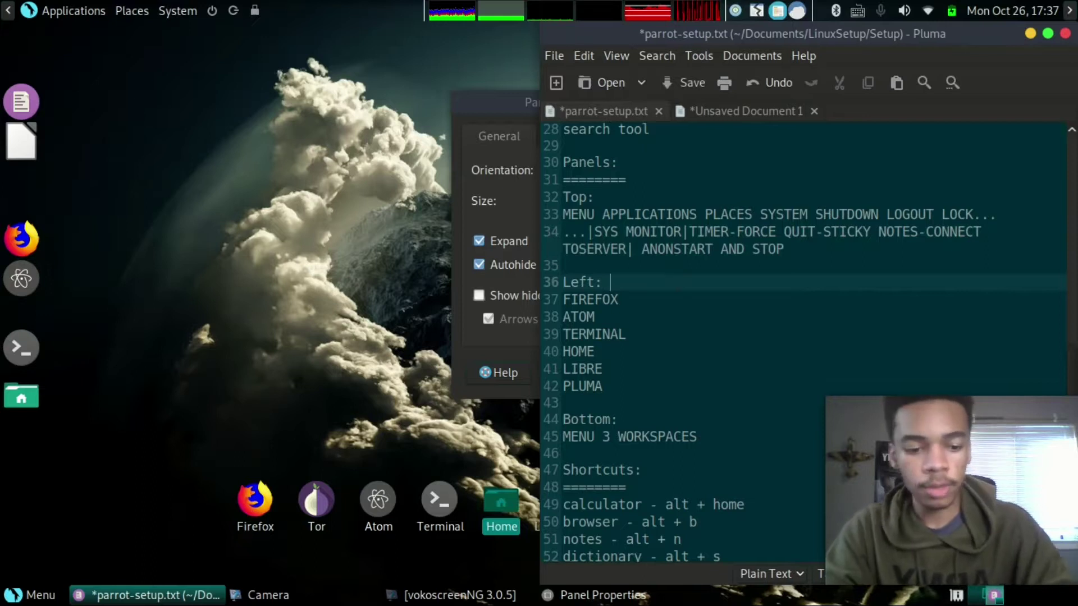
{"action": "type", "text": "55px"}
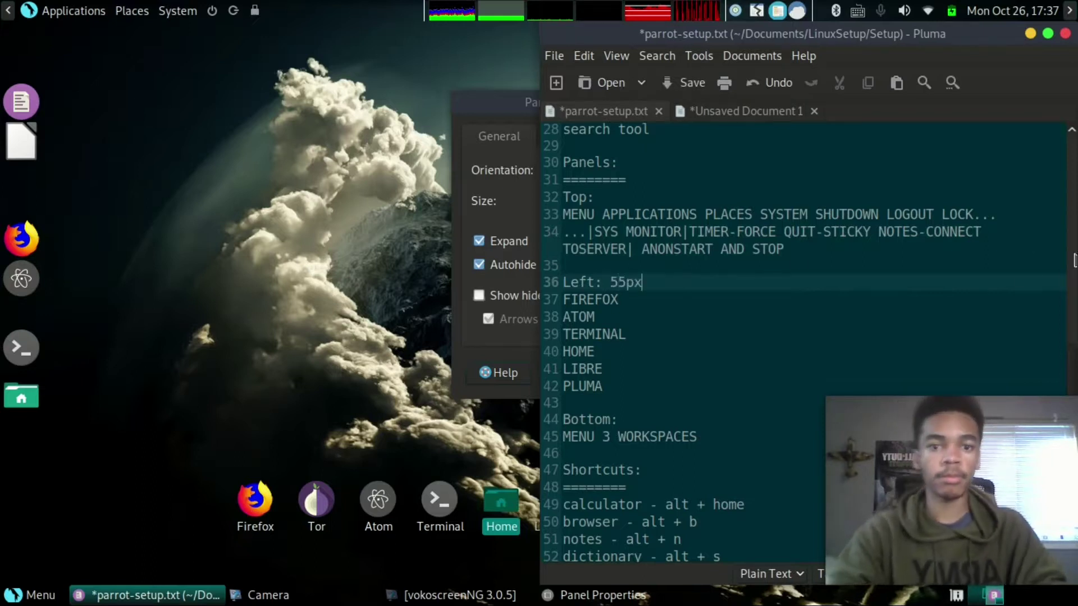
{"action": "key", "text": "ctrl+s"}
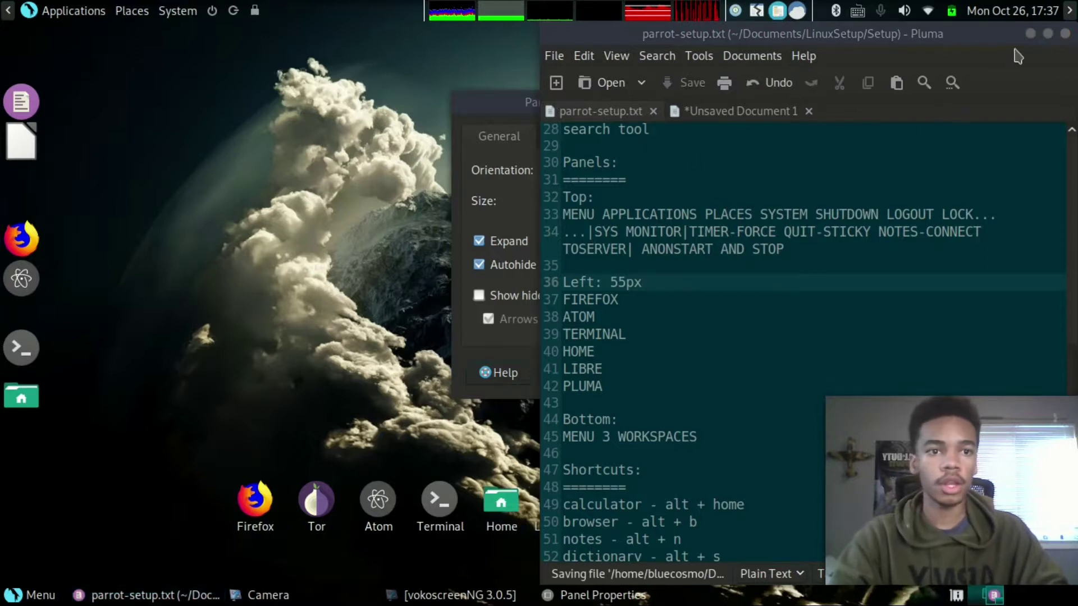
{"action": "left_click", "coordinate": [1030, 33]}
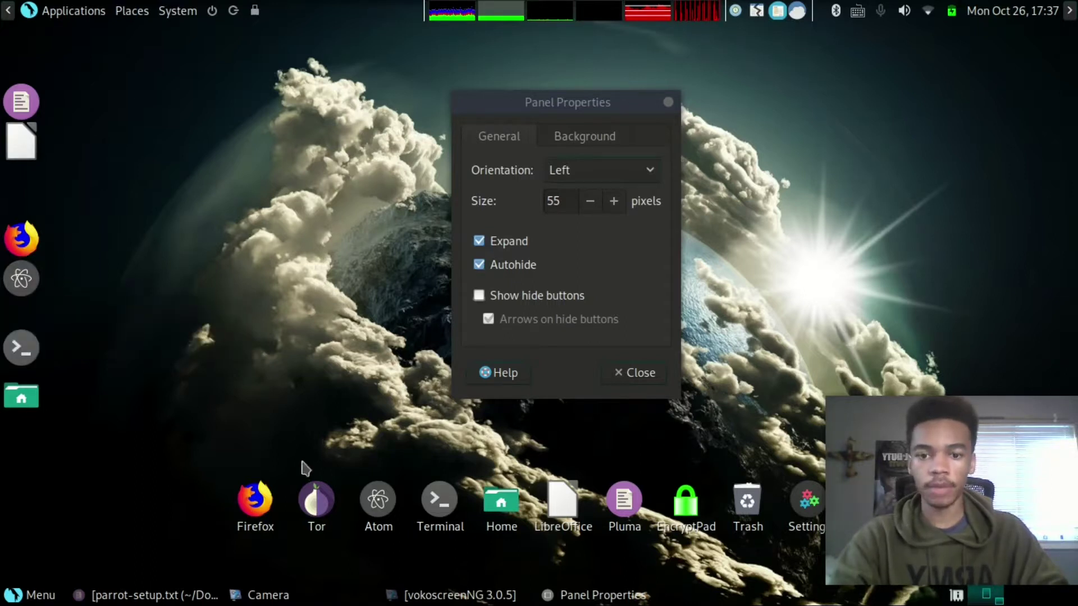
Move the Terminal launcher directly below Atom and the Home launcher directly below Terminal, closing any terminal window opened along the way
{"action": "left_click_drag", "start_coordinate": [21, 348], "coordinate": [18, 318]}
{"action": "mouse_move", "coordinate": [22, 396]}
{"action": "left_mouse_down"}
{"action": "mouse_move", "coordinate": [7, 361]}
{"action": "mouse_move", "coordinate": [21, 393]}
{"action": "left_mouse_up"}
{"action": "left_click", "coordinate": [21, 319]}
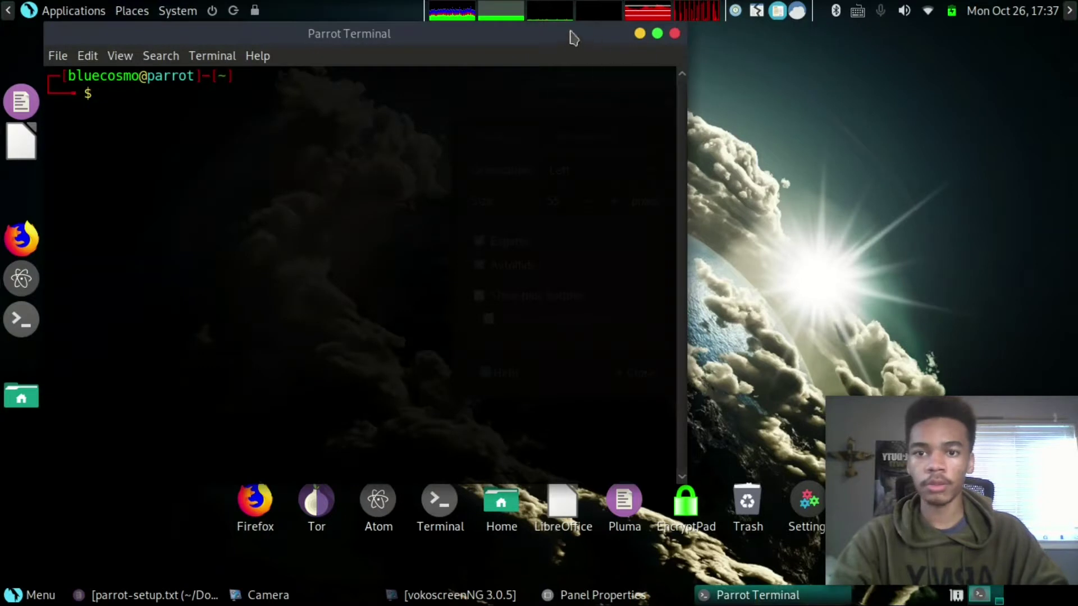
{"action": "left_click", "coordinate": [659, 37]}
{"action": "left_click_drag", "start_coordinate": [22, 397], "coordinate": [21, 365]}
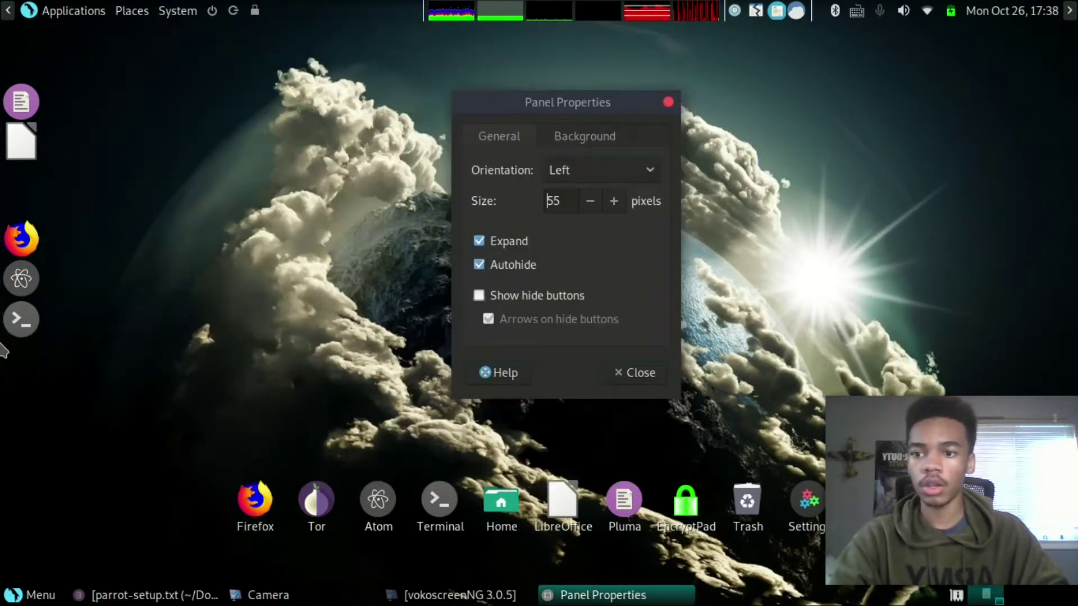
Move the LibreOffice launcher below Home and the Pluma launcher below LibreOffice, discarding the blank document opened in between
{"action": "left_click_drag", "start_coordinate": [23, 139], "coordinate": [22, 408]}
{"action": "left_click", "coordinate": [21, 101]}
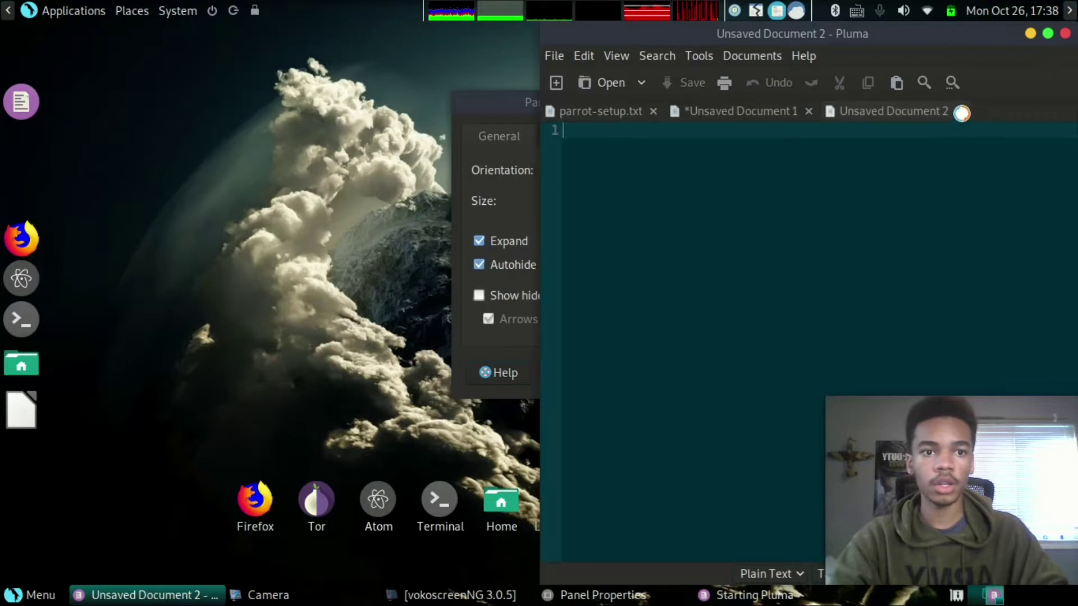
{"action": "left_click", "coordinate": [962, 112]}
{"action": "left_click", "coordinate": [1032, 34]}
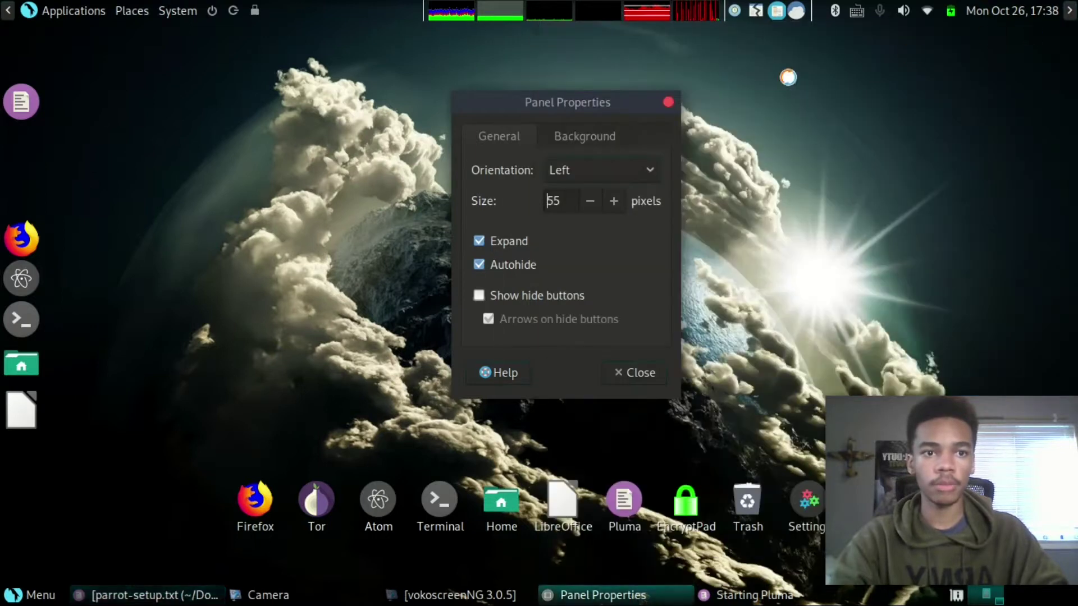
{"action": "left_click_drag", "start_coordinate": [21, 99], "coordinate": [12, 459]}
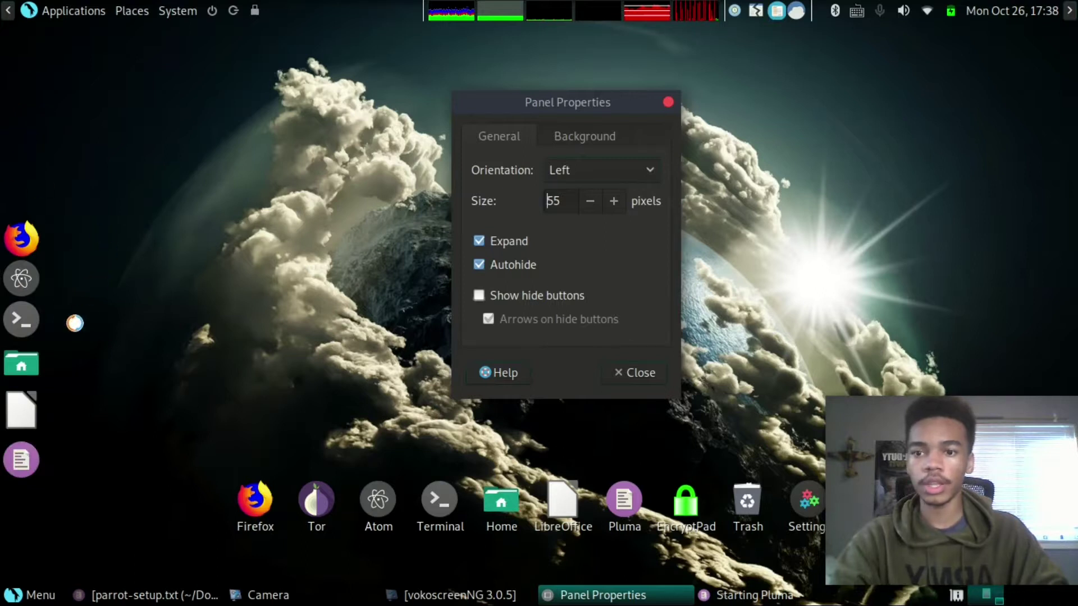
Turn off Expand for the left panel and close its properties
{"action": "left_click", "coordinate": [479, 243]}
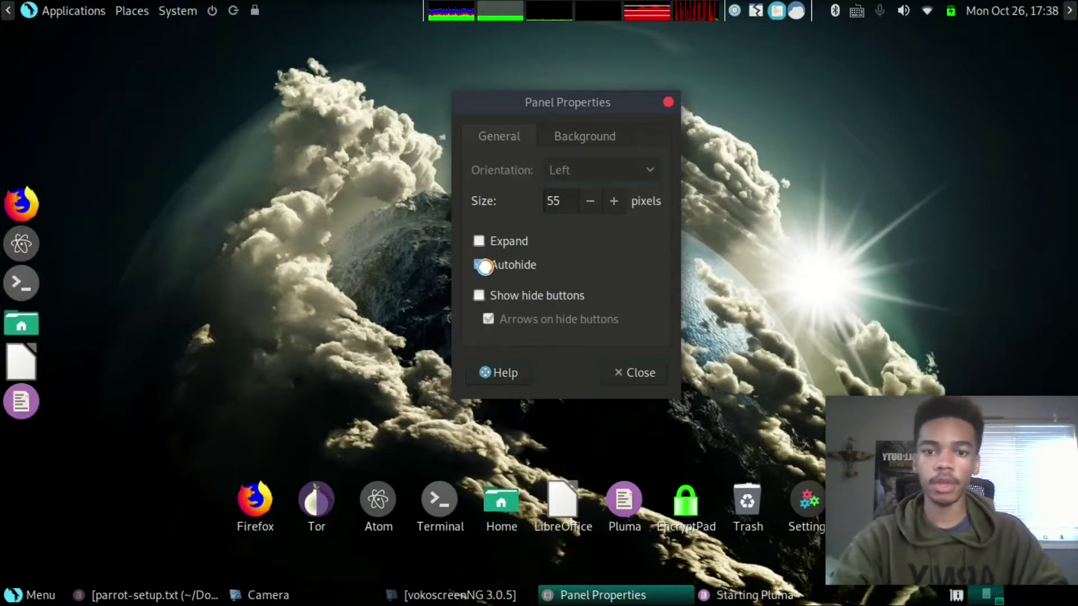
{"action": "left_click", "coordinate": [629, 374]}
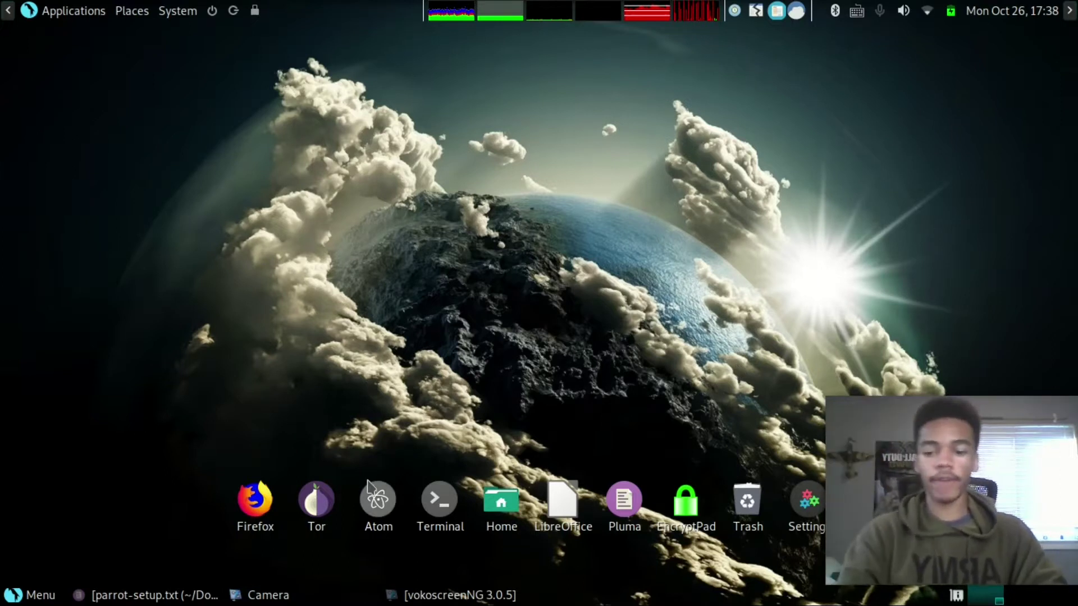
Open Firefox maximized and test the autohiding left panel over it by launching Pluma from the panel
{"action": "left_click", "coordinate": [254, 499]}
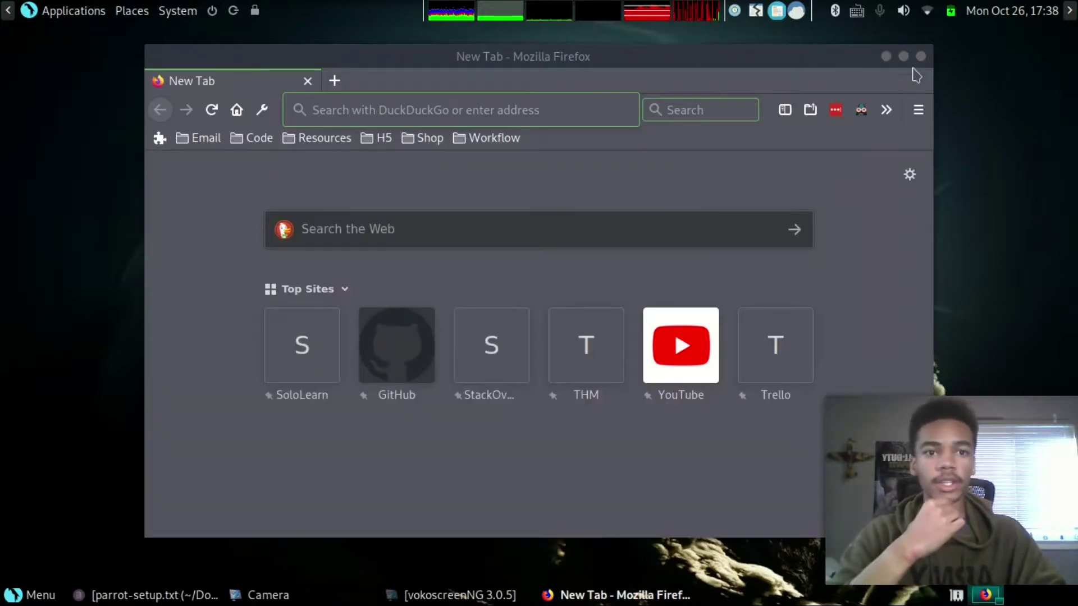
{"action": "left_click", "coordinate": [903, 56]}
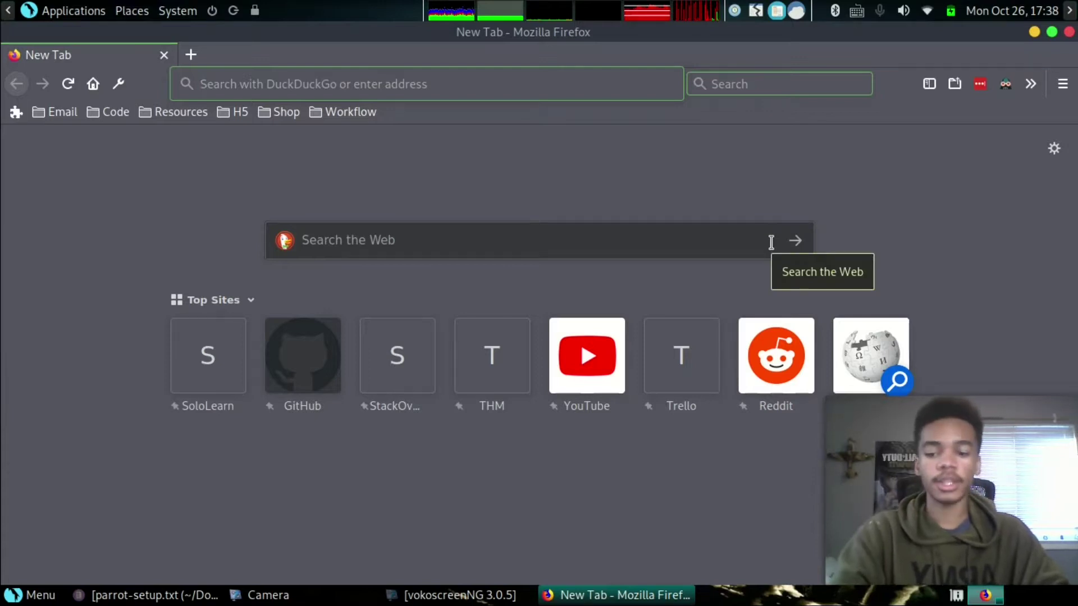
{"action": "key", "text": "super"}
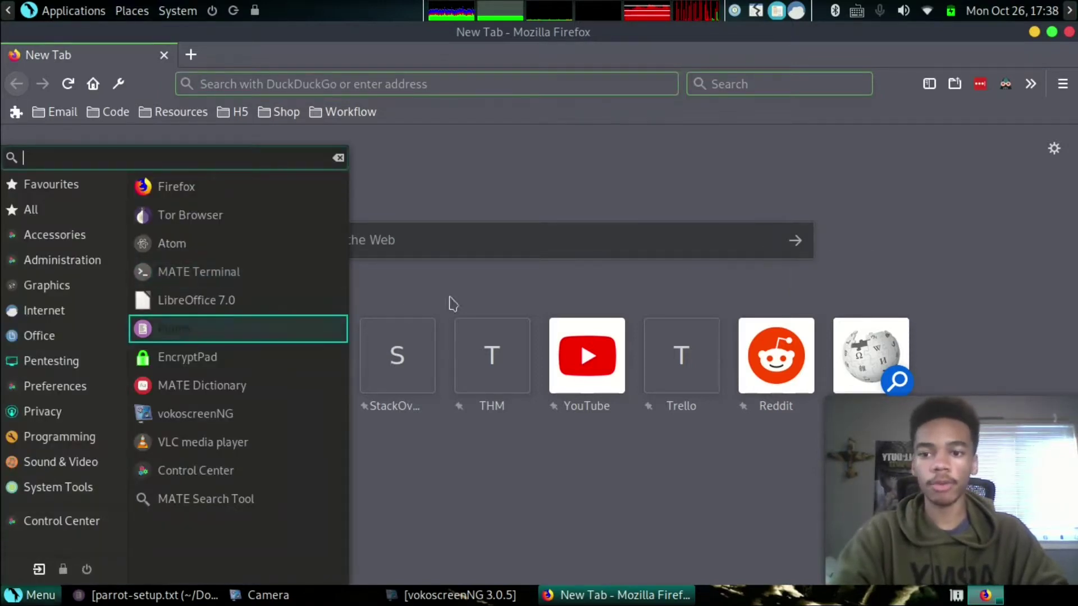
{"action": "key", "text": "Escape"}
{"action": "mouse_move", "coordinate": [2, 308]}
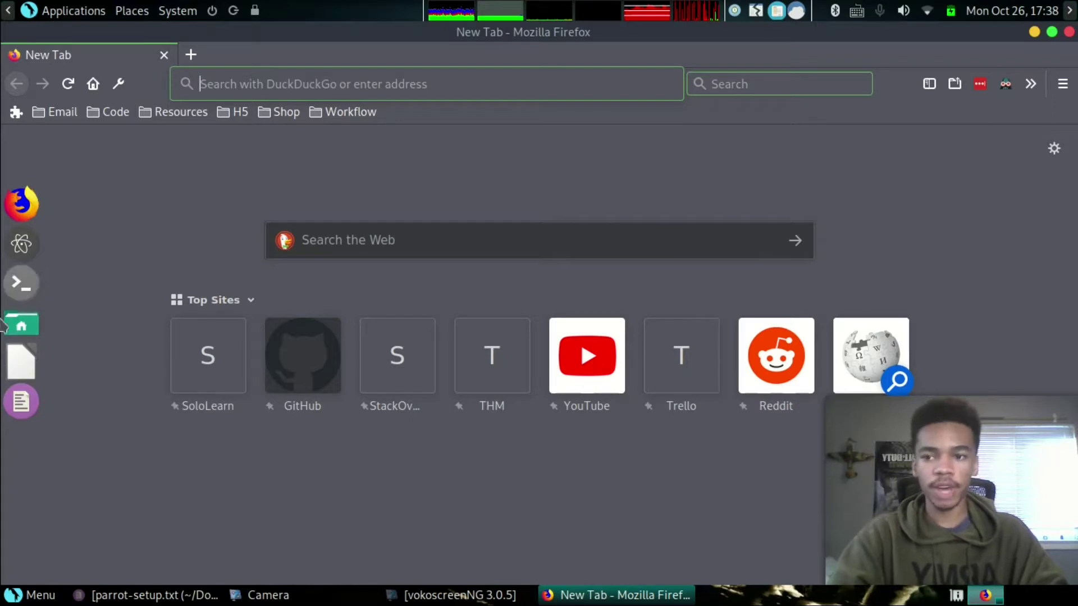
{"action": "left_click", "coordinate": [6, 413]}
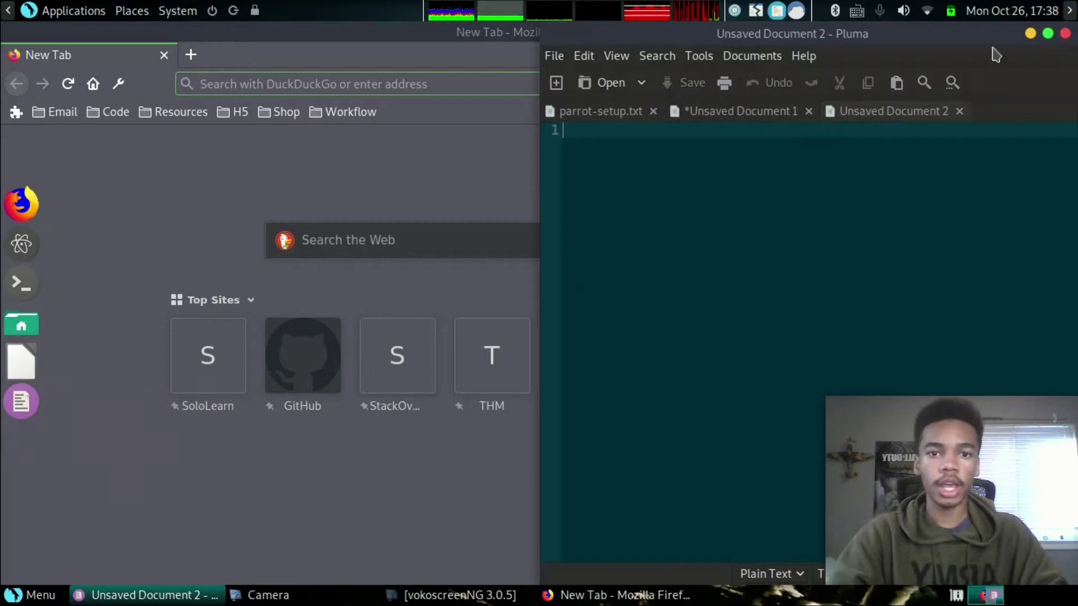
Close only the blank Unsaved Document 2, keep the other documents open, and minimize the editor
{"action": "left_click", "coordinate": [1067, 34]}
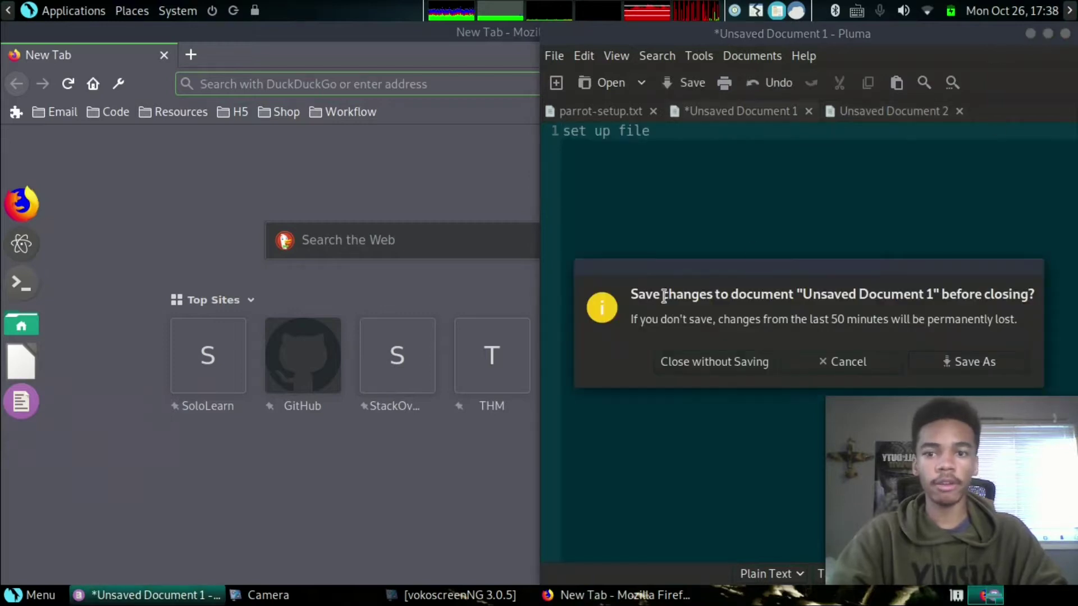
{"action": "left_click", "coordinate": [856, 363]}
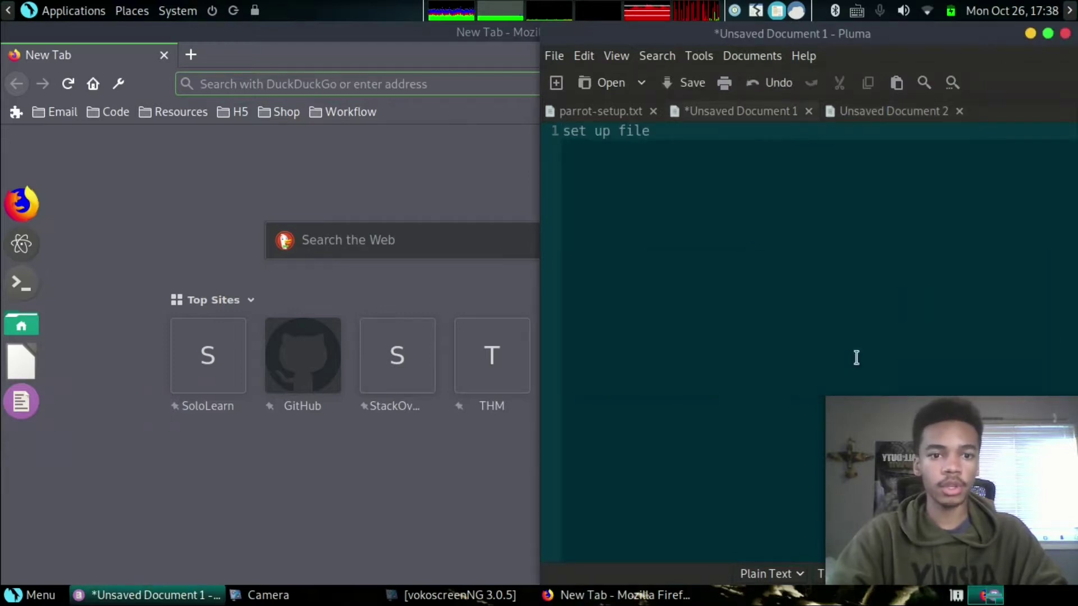
{"action": "left_click", "coordinate": [961, 111]}
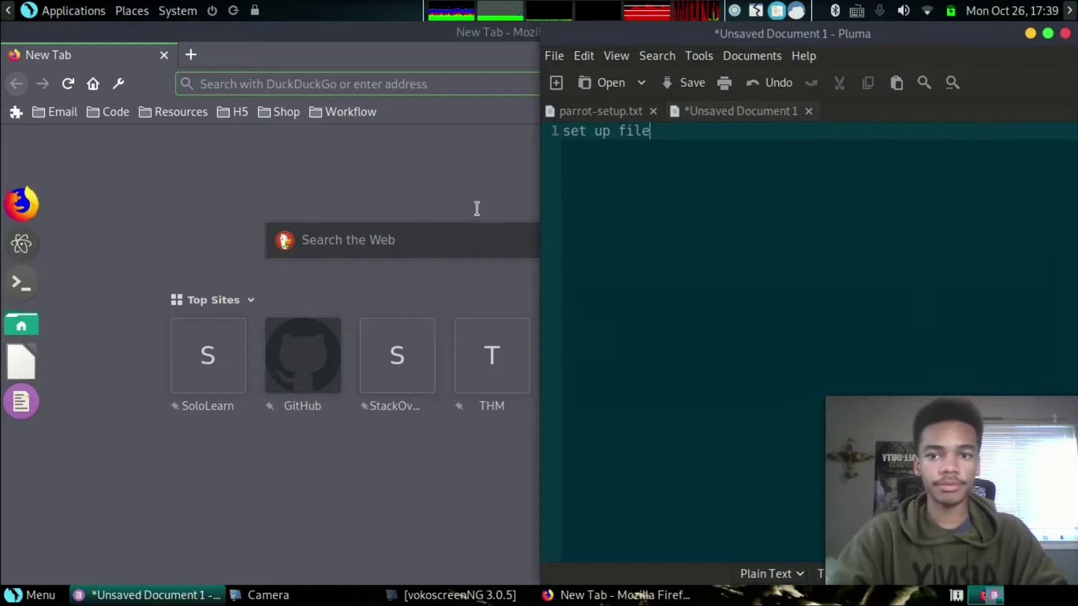
{"action": "left_click", "coordinate": [1028, 34]}
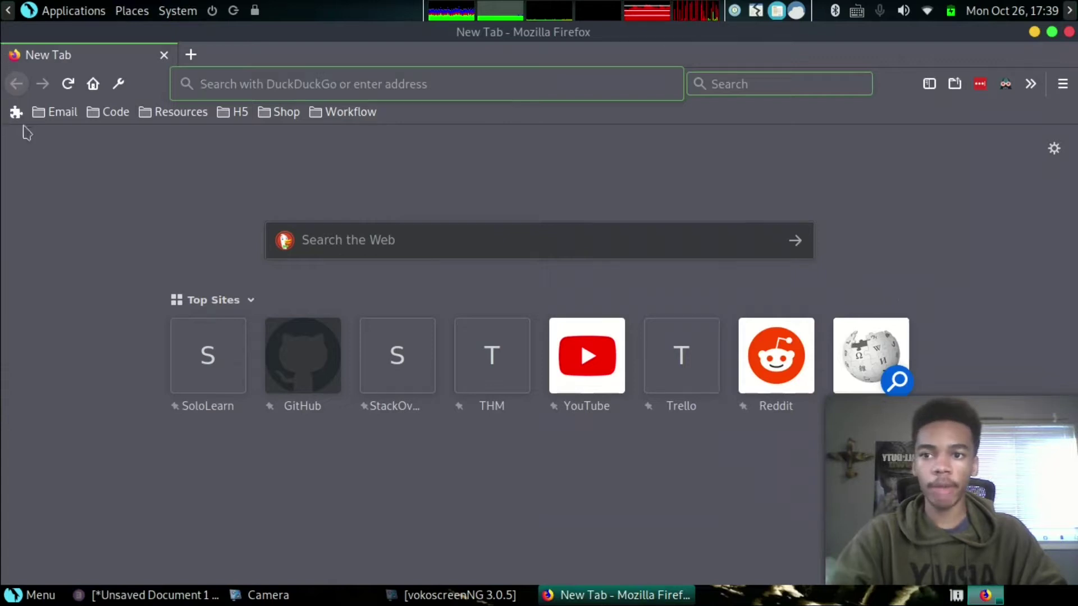
Test launching Pluma from the revealed left panel again, discard the blank document, minimize the editor and close Firefox
{"action": "mouse_move", "coordinate": [3, 193]}
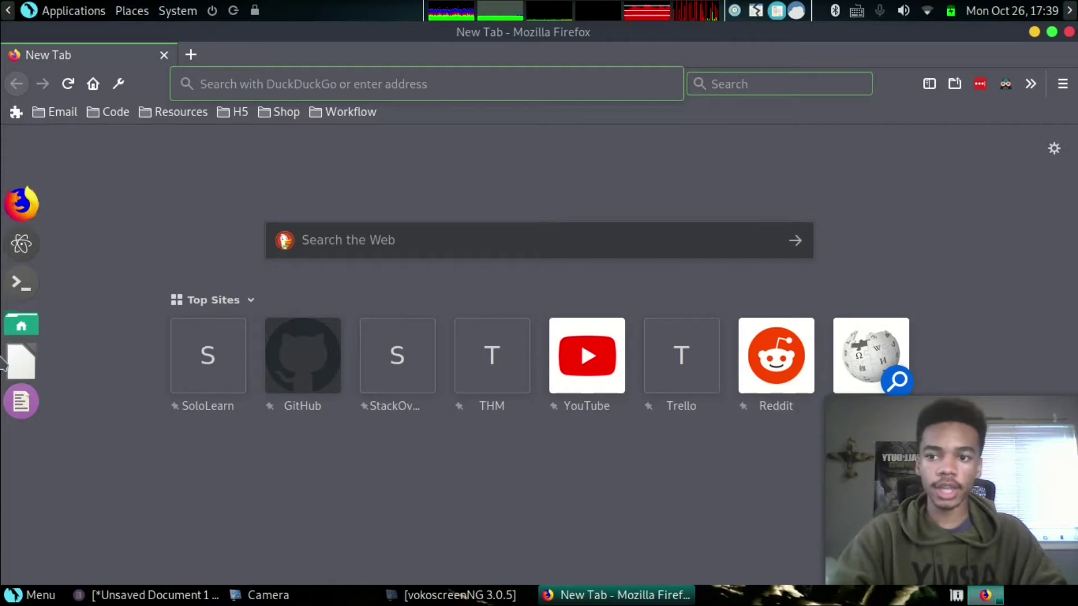
{"action": "left_click", "coordinate": [4, 405]}
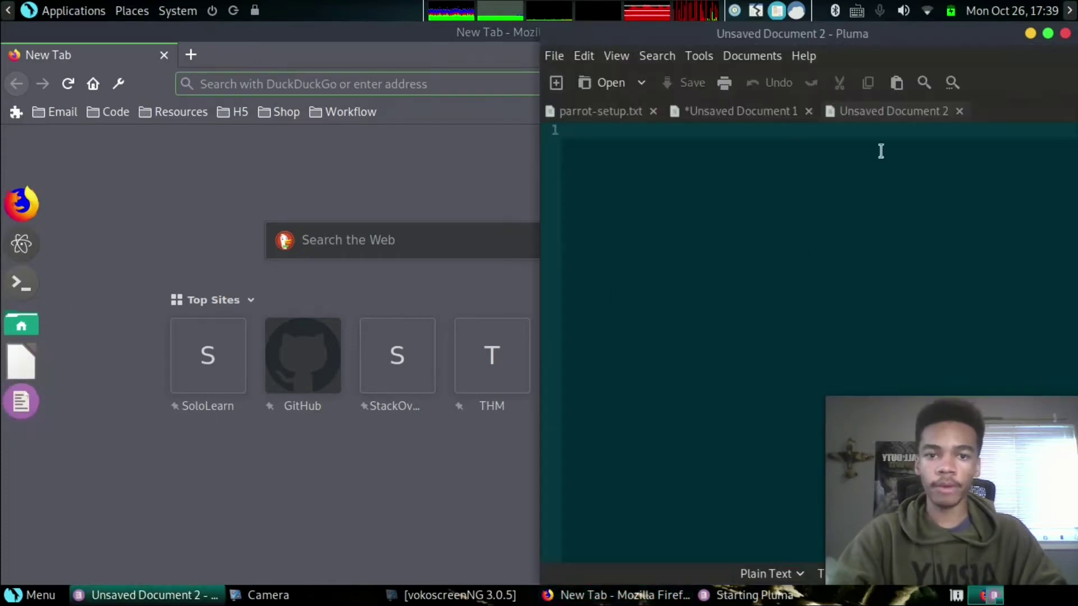
{"action": "left_click", "coordinate": [960, 112]}
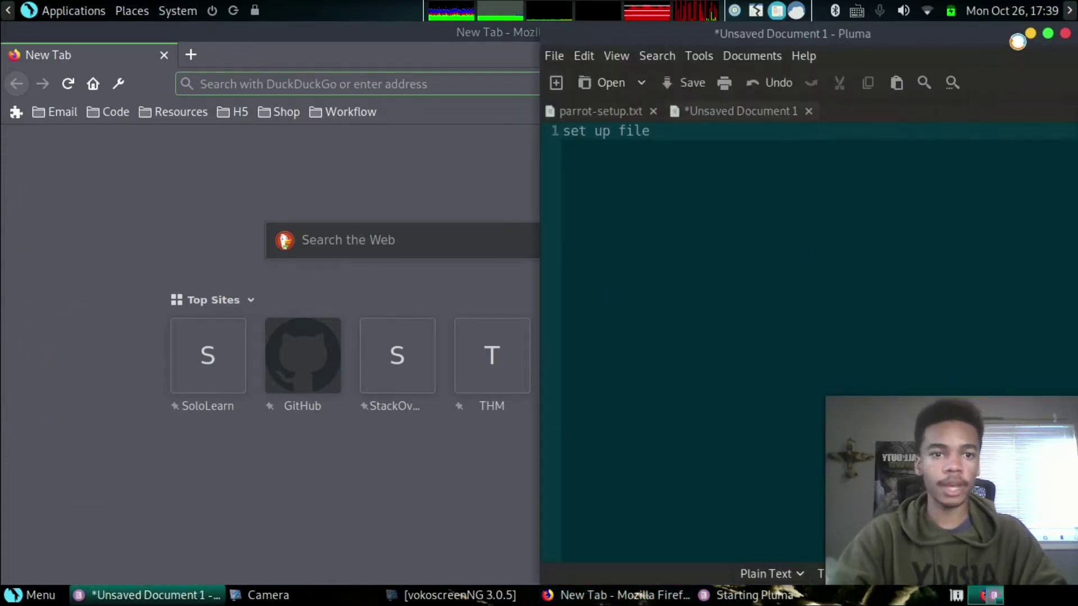
{"action": "left_click", "coordinate": [1031, 34]}
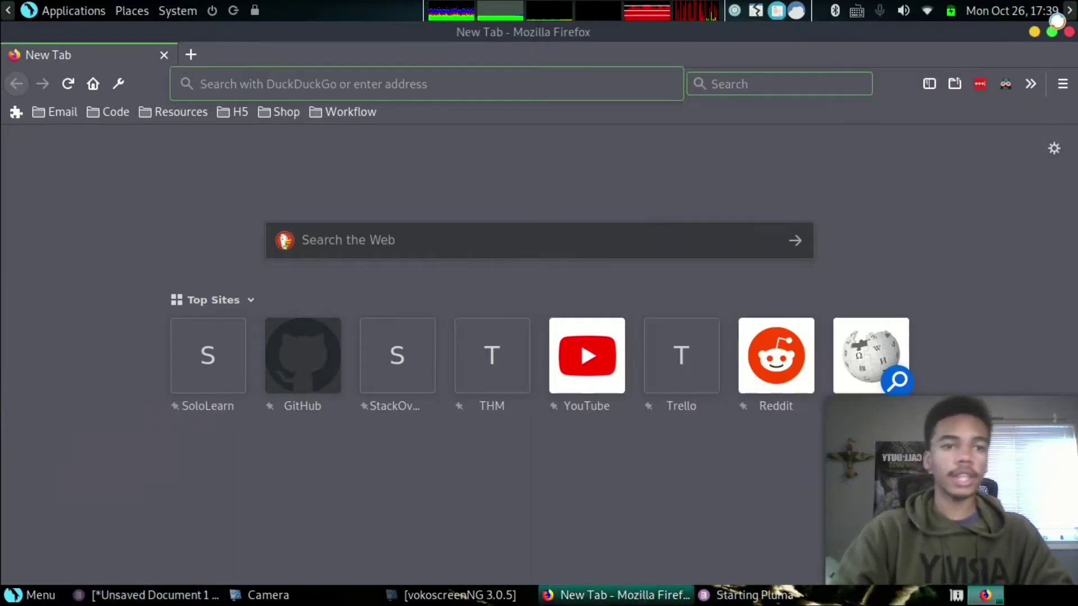
{"action": "left_click", "coordinate": [1069, 32]}
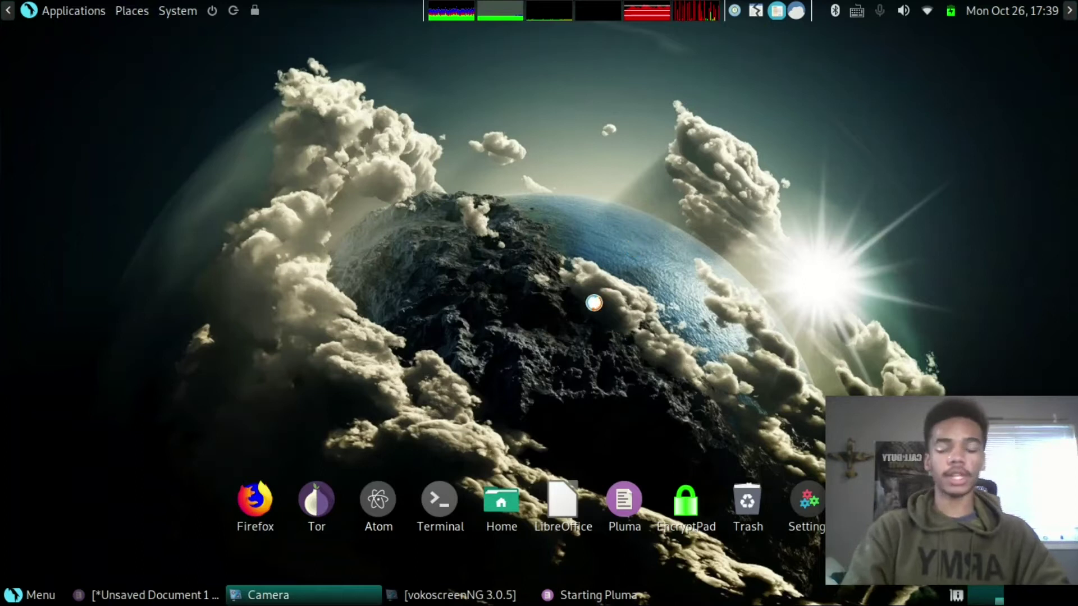
{"action": "mouse_move", "coordinate": [2, 354]}
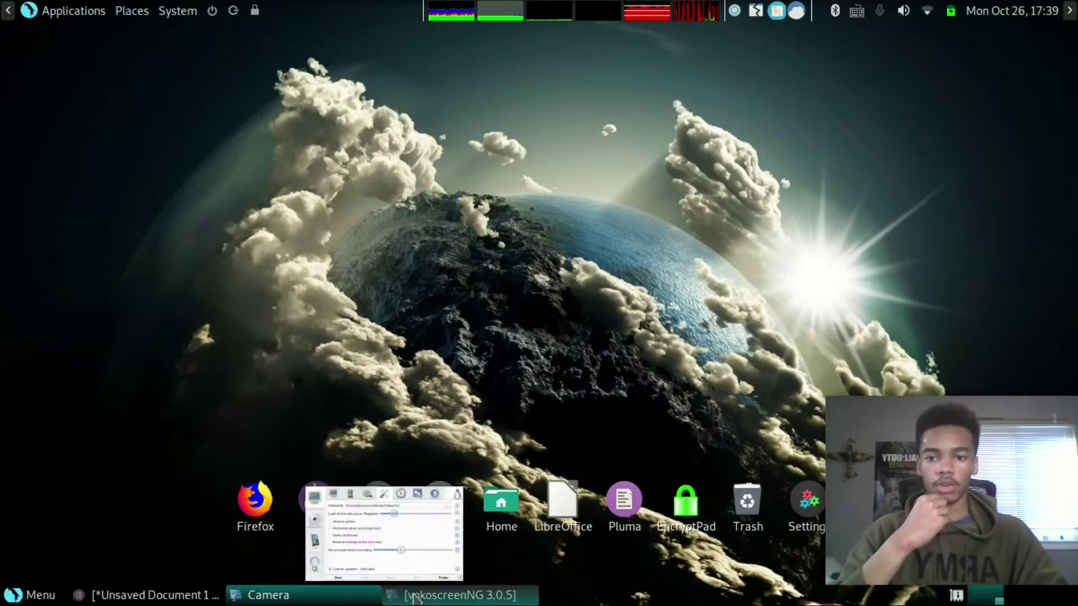
Restore the text editor, clear Unsaved Document 1 and close it without saving, leaving parrot-setup.txt open
{"action": "left_click", "coordinate": [185, 590]}
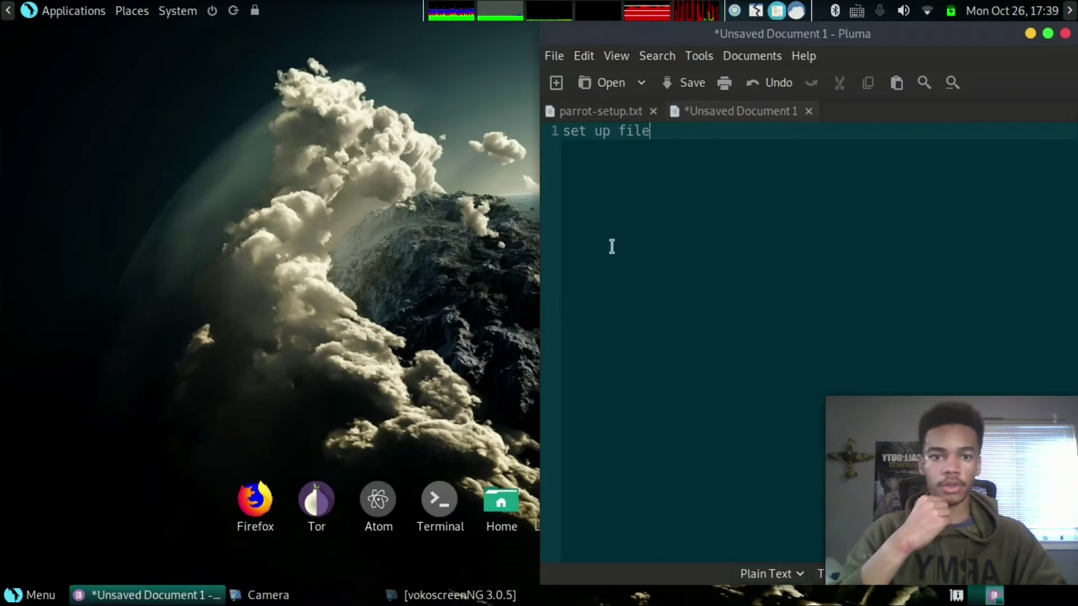
{"action": "key", "text": "ctrl+a"}
{"action": "key", "text": "BackSpace"}
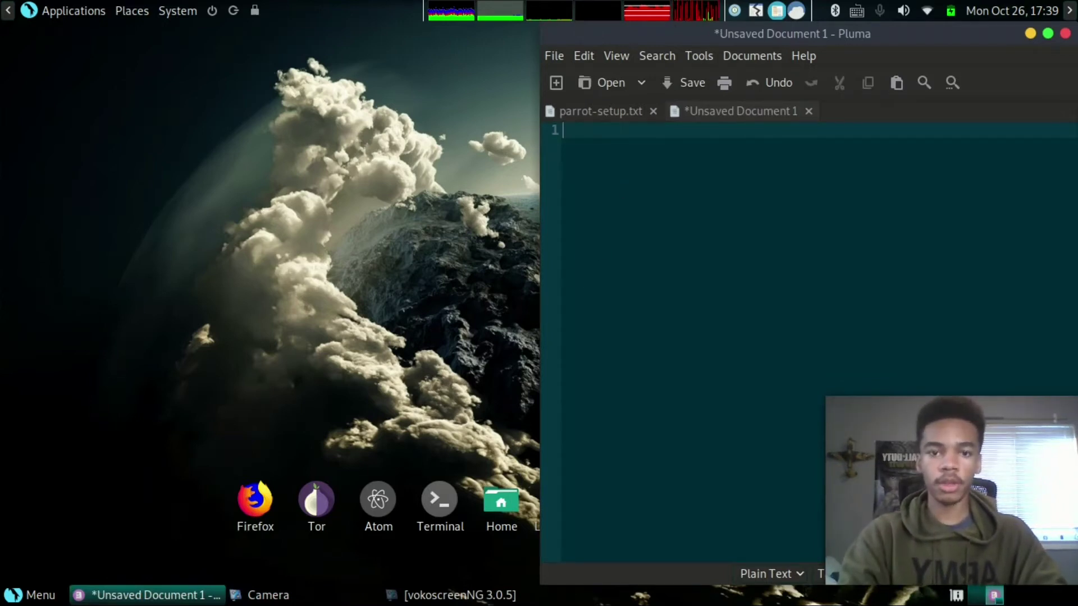
{"action": "left_click", "coordinate": [809, 112]}
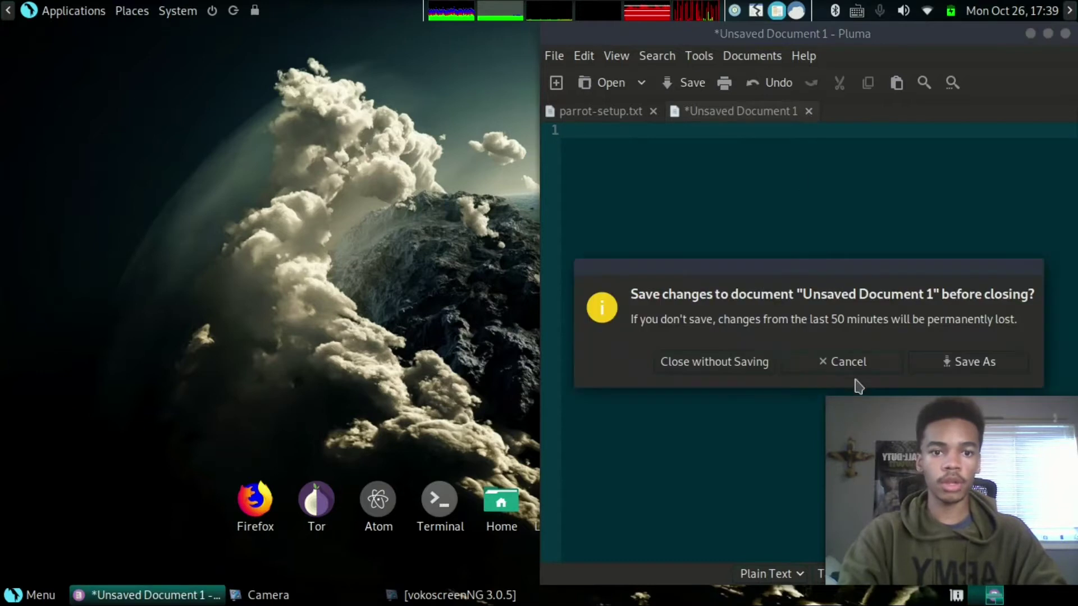
{"action": "left_click", "coordinate": [850, 364]}
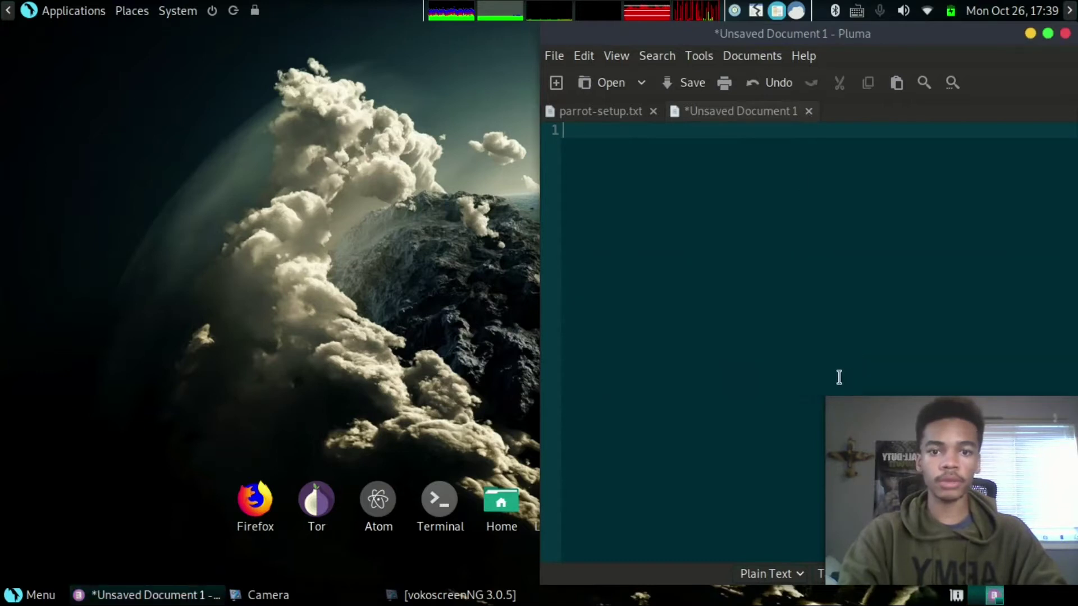
{"action": "left_click", "coordinate": [809, 112]}
{"action": "left_click", "coordinate": [730, 365]}
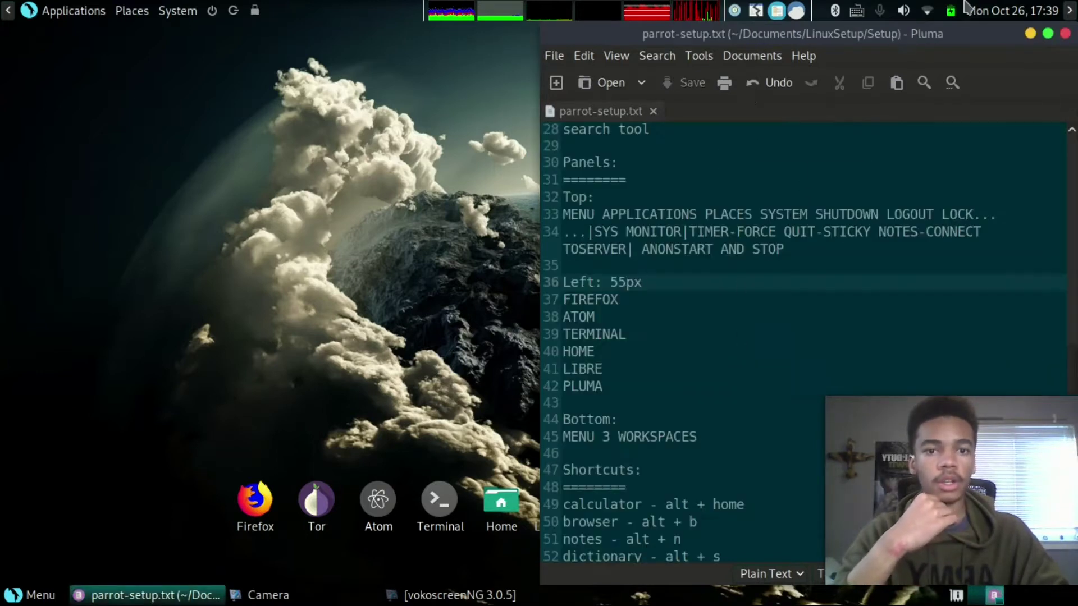
Move the parrot-setup.txt window to the upper middle of the desktop and enlarge it downward and to the left
{"action": "left_click_drag", "start_coordinate": [970, 42], "coordinate": [775, 411]}
{"action": "left_click_drag", "start_coordinate": [581, 408], "coordinate": [586, 287]}
{"action": "left_click_drag", "start_coordinate": [515, 318], "coordinate": [447, 138]}
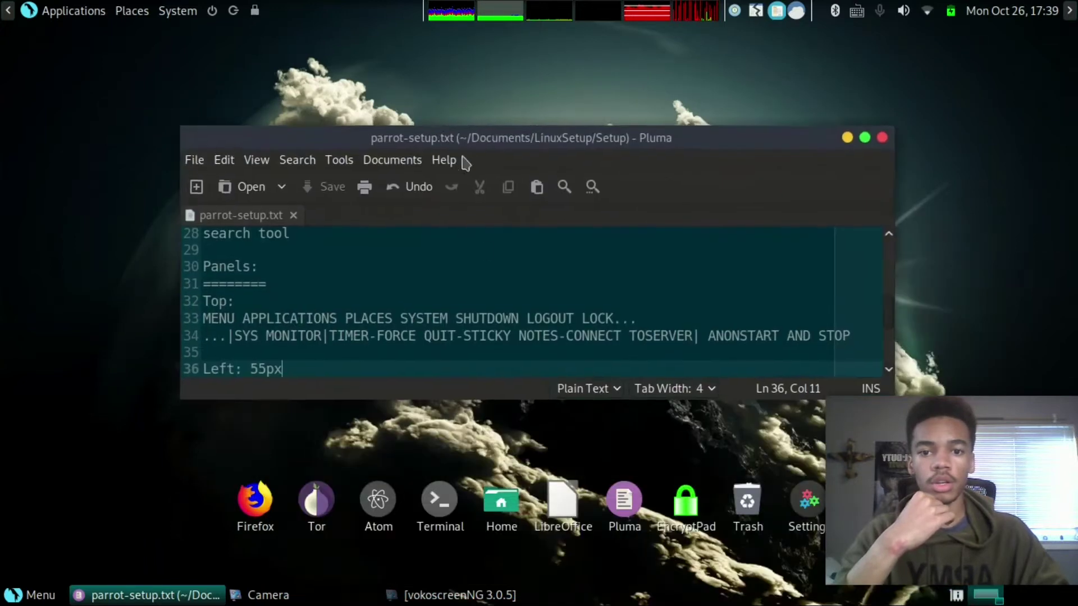
{"action": "left_click_drag", "start_coordinate": [484, 396], "coordinate": [484, 513]}
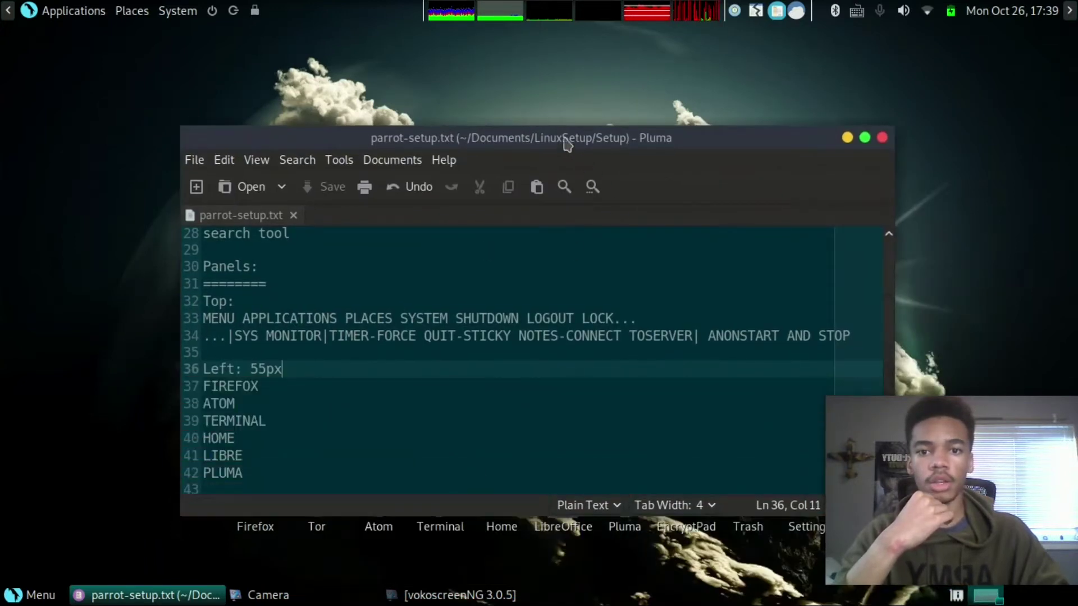
{"action": "left_click_drag", "start_coordinate": [556, 129], "coordinate": [558, 45]}
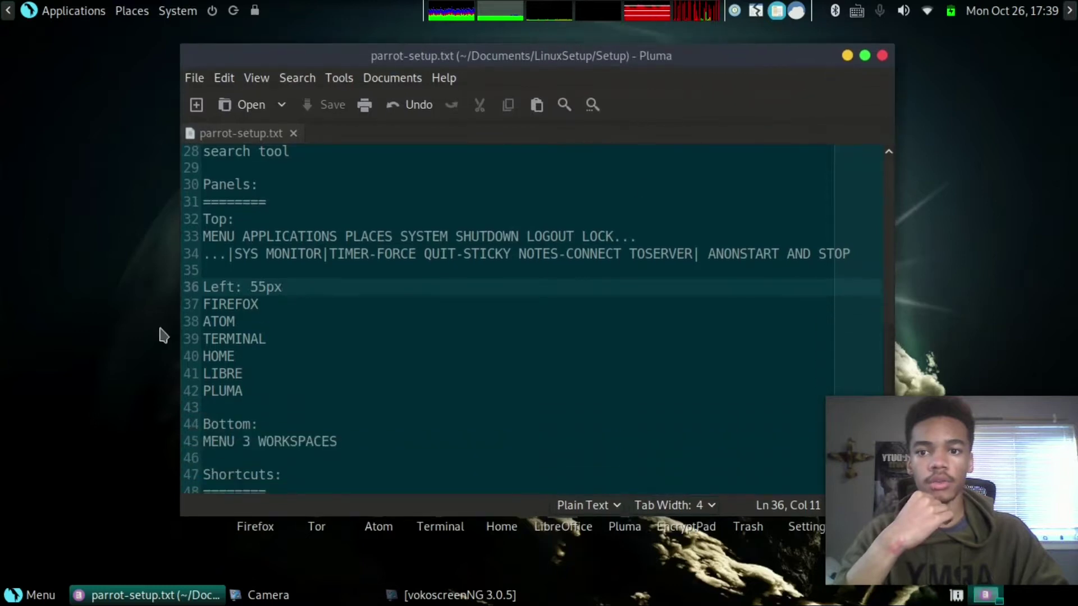
{"action": "left_click_drag", "start_coordinate": [179, 302], "coordinate": [119, 303]}
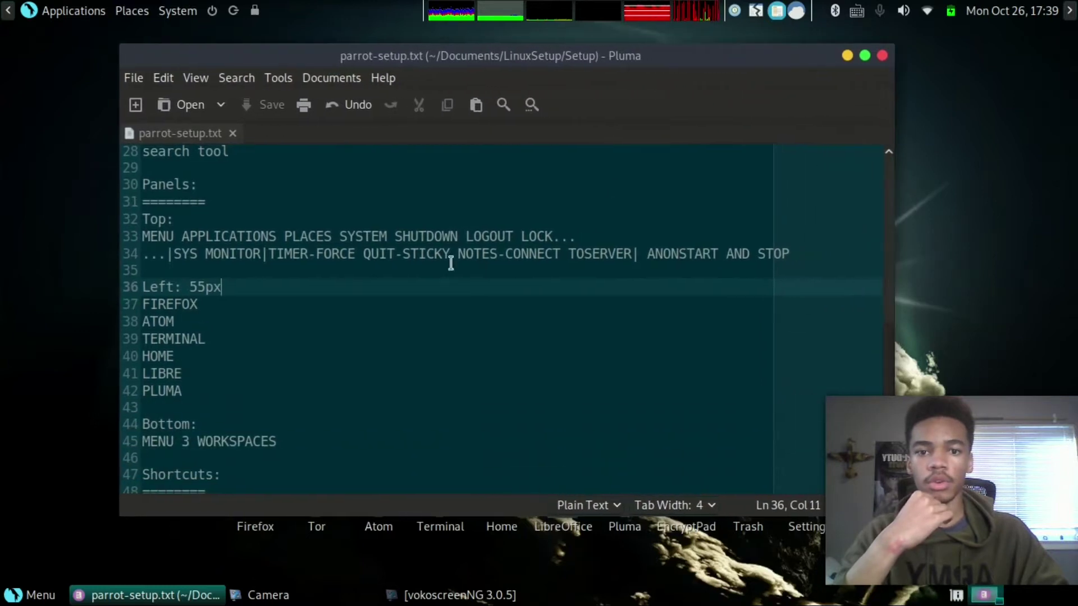
Review the setup checklist from Desktop through Panels, compare its Favorites list with the menu's favourites, and minimize the editor
{"action": "scroll", "coordinate": [503, 260], "scroll_direction": "up", "scroll_amount": 9}
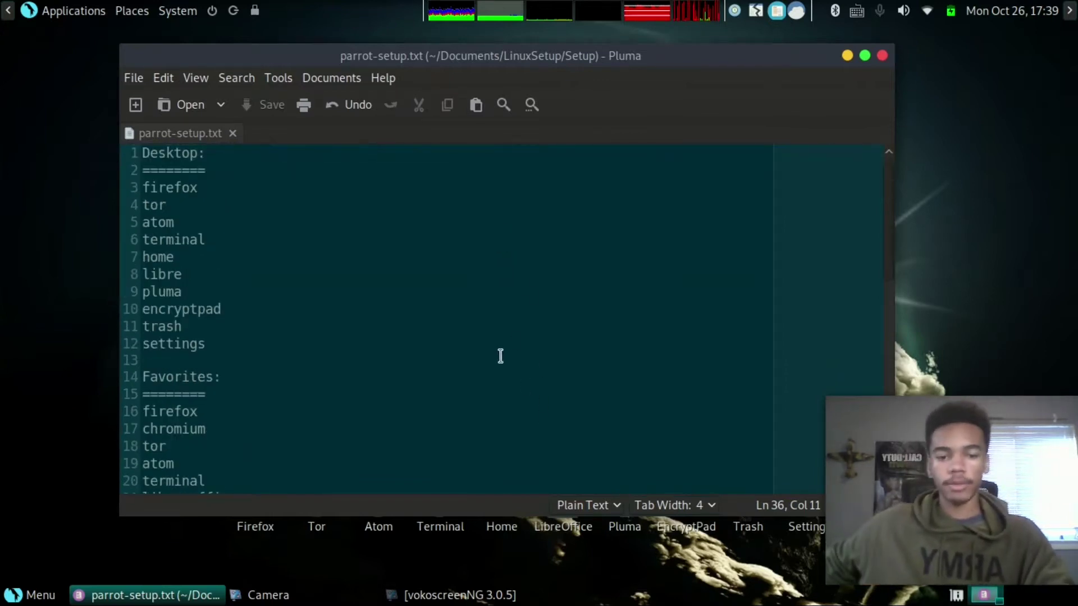
{"action": "scroll", "coordinate": [190, 303], "scroll_direction": "down", "scroll_amount": 3}
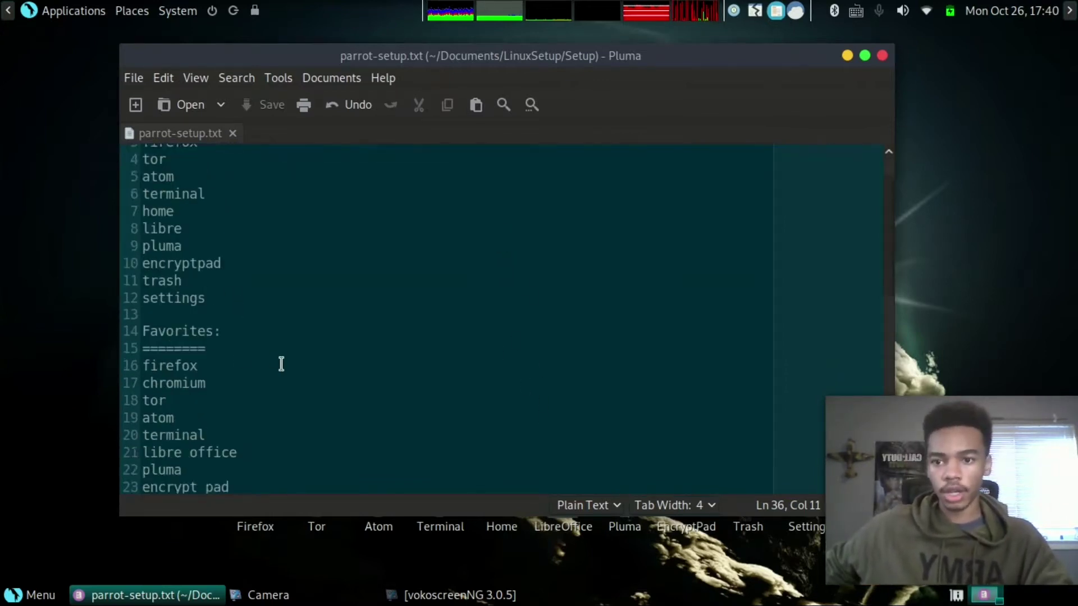
{"action": "scroll", "coordinate": [205, 276], "scroll_direction": "down", "scroll_amount": 2}
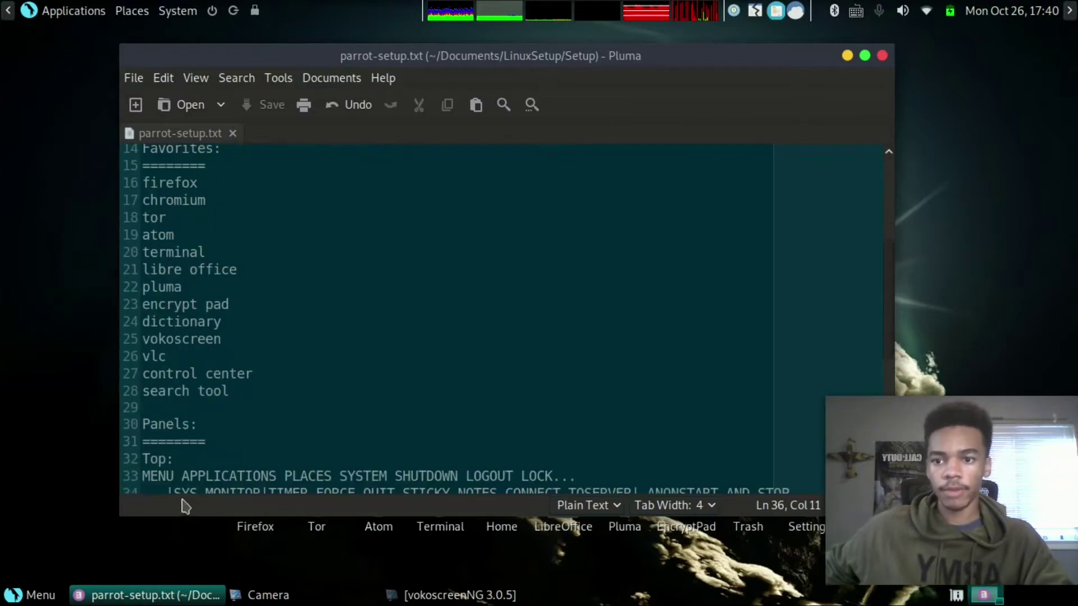
{"action": "scroll", "coordinate": [328, 259], "scroll_direction": "down", "scroll_amount": 3}
{"action": "left_click", "coordinate": [34, 595]}
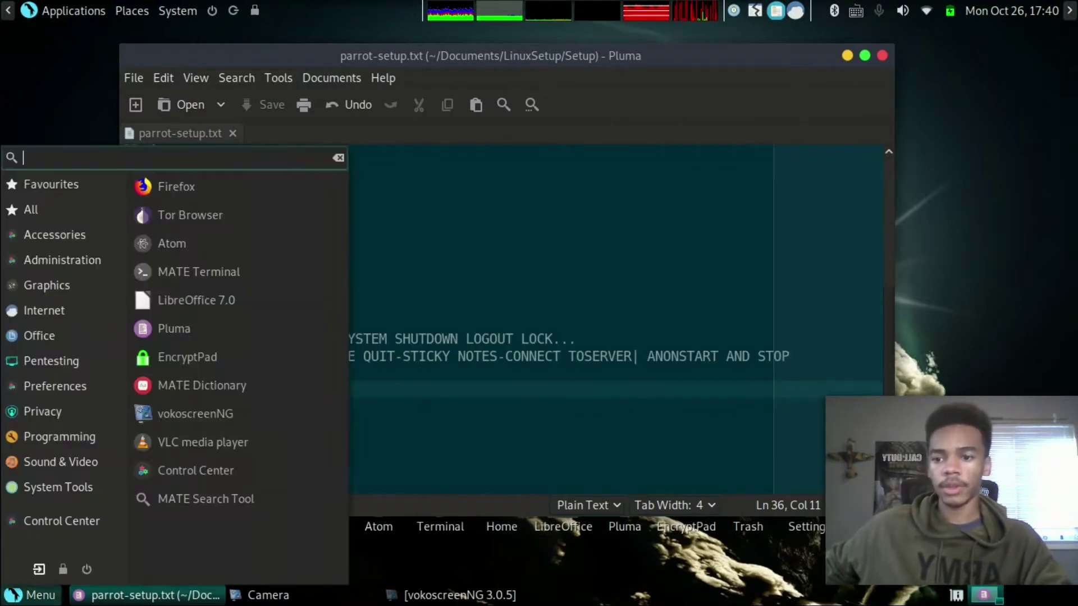
{"action": "left_click", "coordinate": [216, 335]}
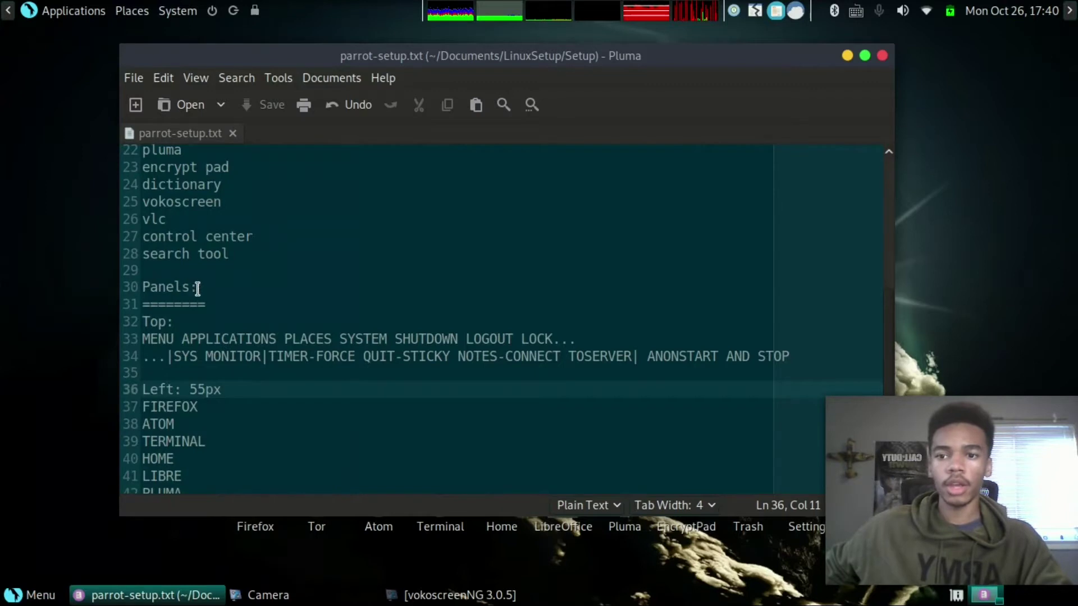
{"action": "scroll", "coordinate": [198, 304], "scroll_direction": "down", "scroll_amount": 2}
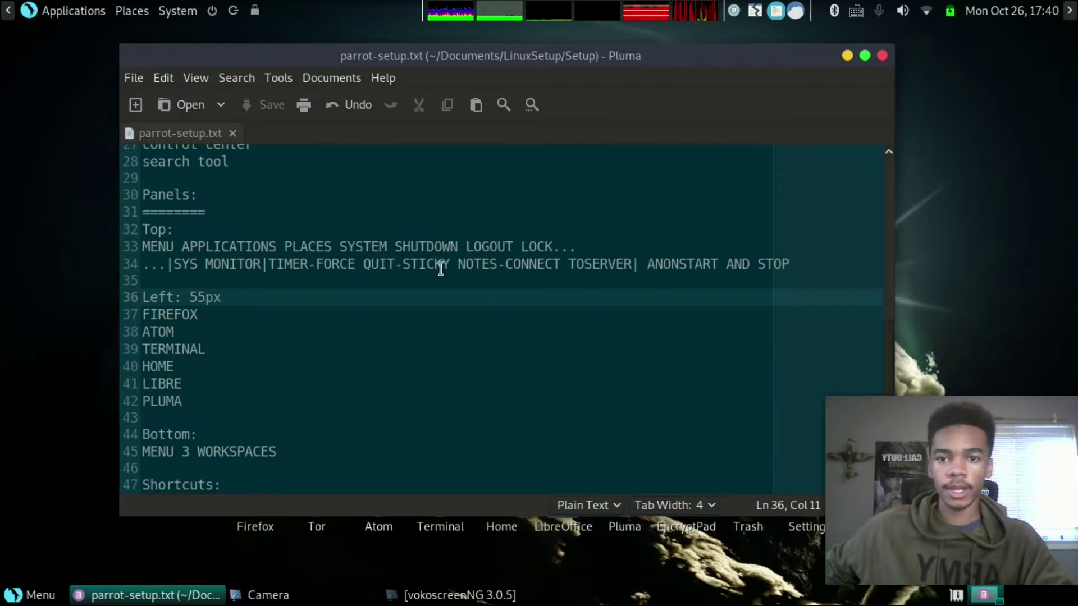
{"action": "left_click", "coordinate": [847, 56]}
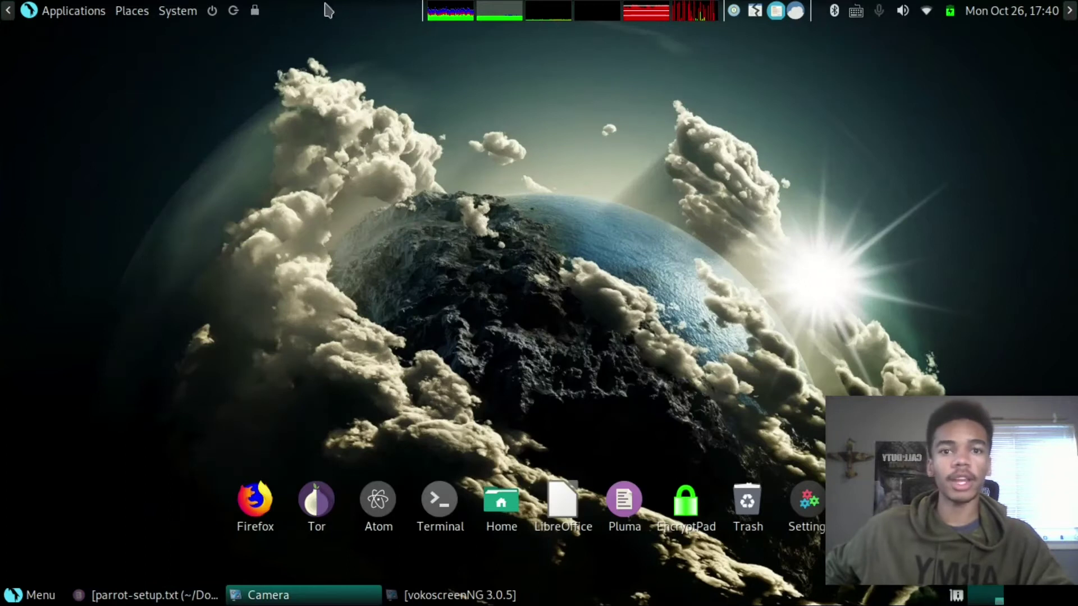
Unlock the separator after Connect to Server, Connect to Server, sticky notes, Force Quit and timer from the top panel
{"action": "right_click", "coordinate": [815, 24]}
{"action": "left_click", "coordinate": [833, 82]}
{"action": "right_click", "coordinate": [796, 12]}
{"action": "left_click", "coordinate": [807, 110]}
{"action": "right_click", "coordinate": [776, 11]}
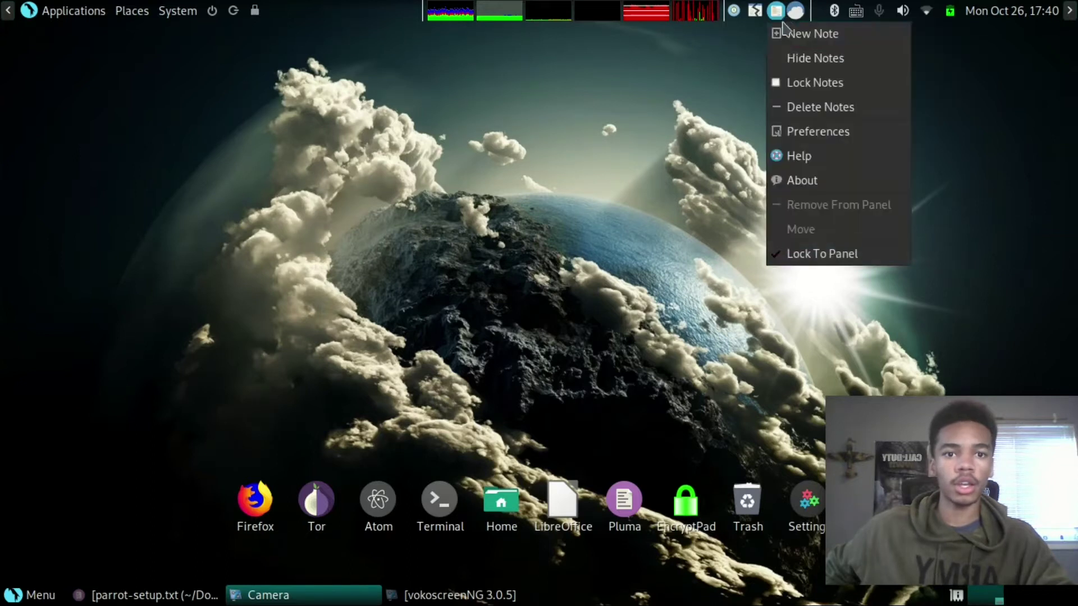
{"action": "left_click", "coordinate": [786, 251]}
{"action": "right_click", "coordinate": [755, 12]}
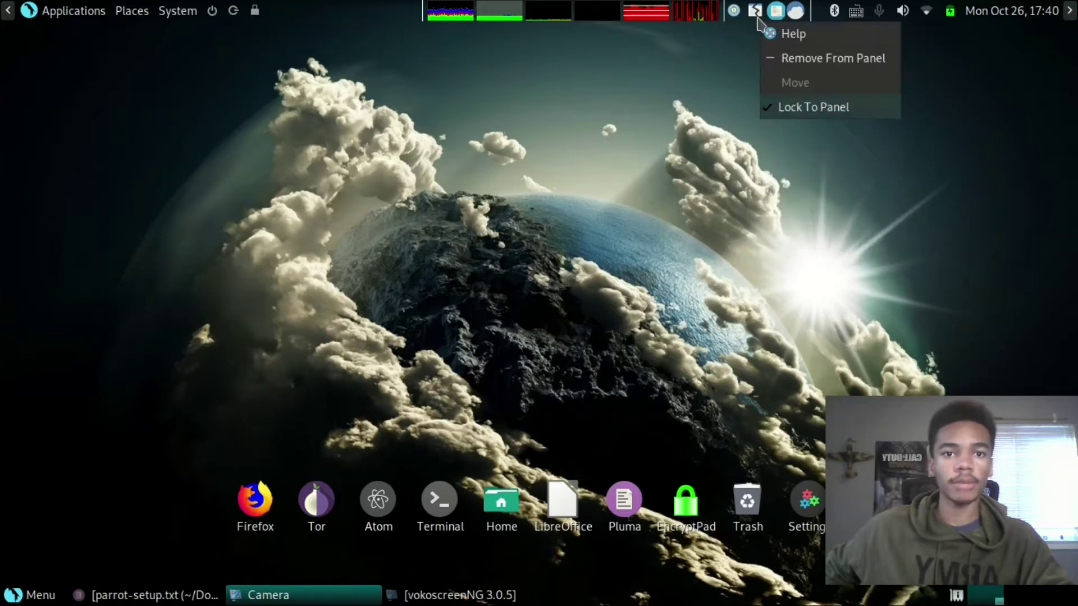
{"action": "left_click", "coordinate": [774, 106]}
{"action": "right_click", "coordinate": [735, 12]}
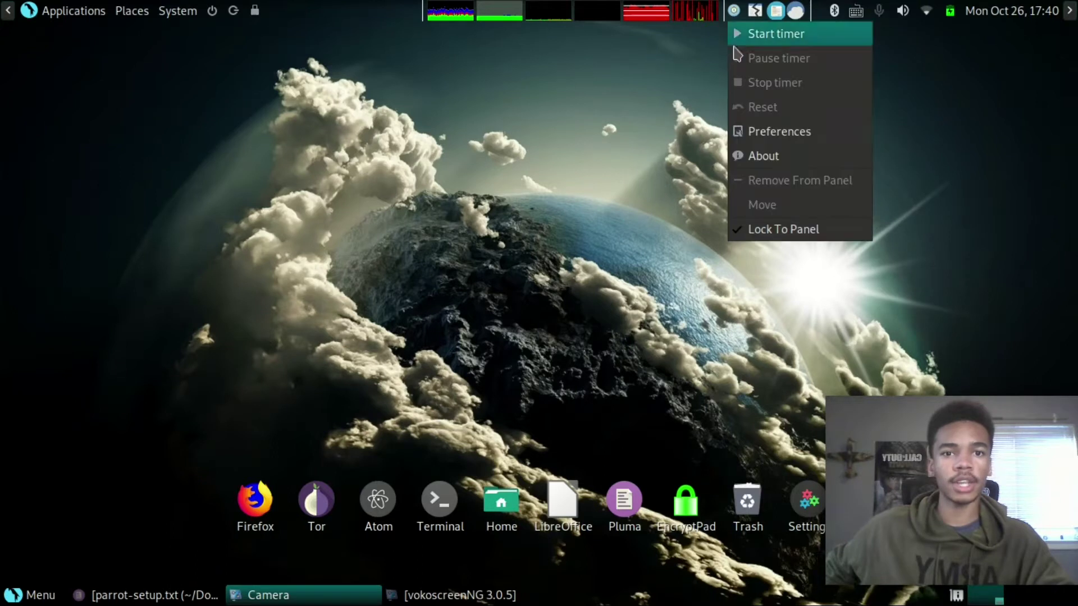
{"action": "left_click", "coordinate": [740, 227]}
Unlock the System Monitor and the separators on both sides of it from the top panel
{"action": "right_click", "coordinate": [735, 15]}
{"action": "left_click", "coordinate": [688, 114]}
{"action": "right_click", "coordinate": [723, 22]}
{"action": "left_click", "coordinate": [726, 79]}
{"action": "right_click", "coordinate": [708, 17]}
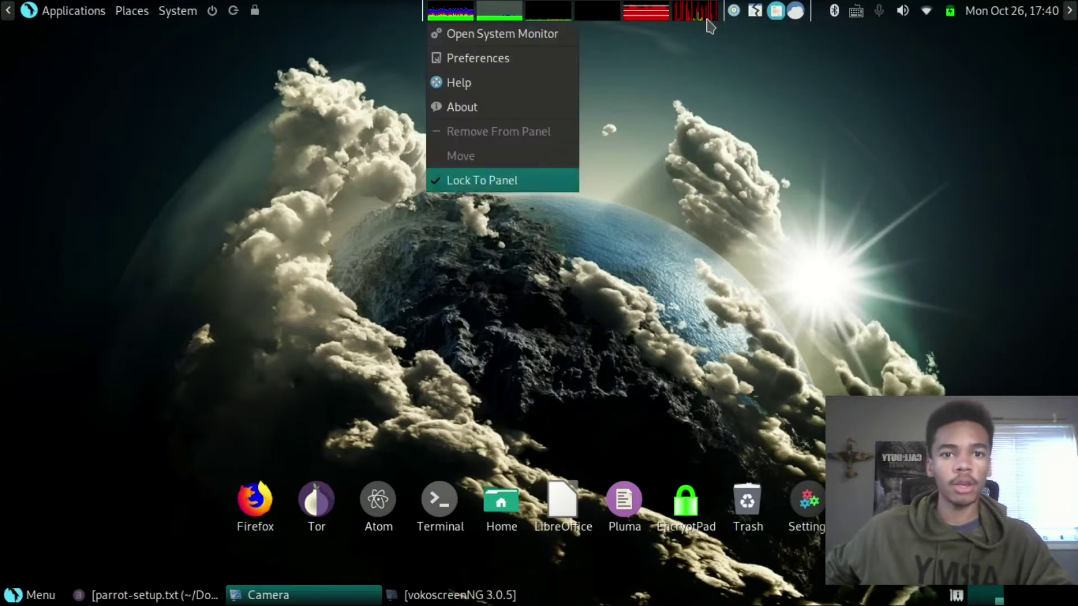
{"action": "left_click", "coordinate": [486, 179]}
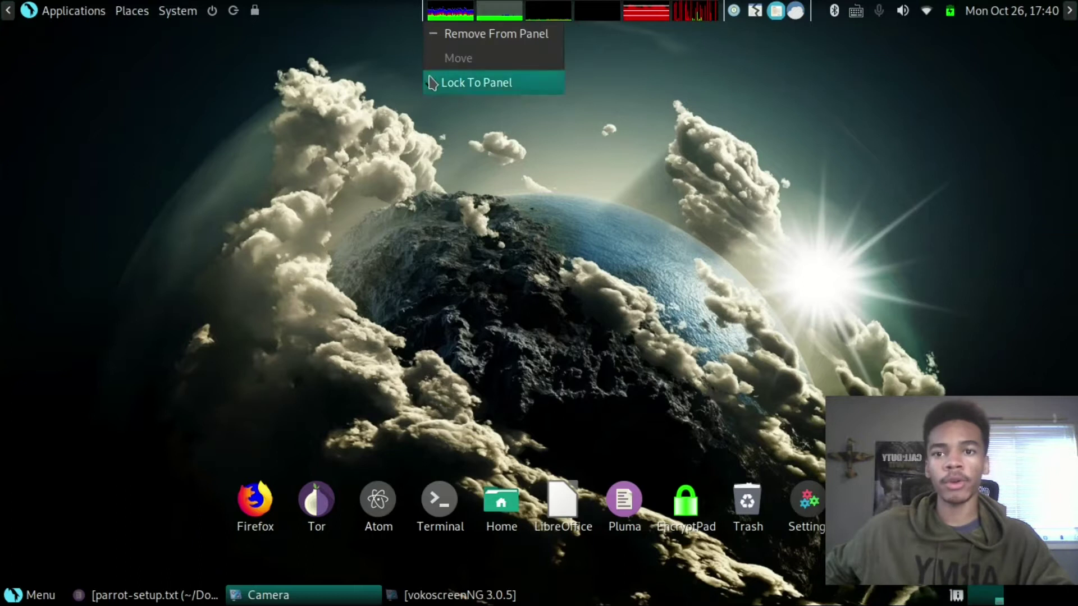
{"action": "left_click", "coordinate": [429, 82]}
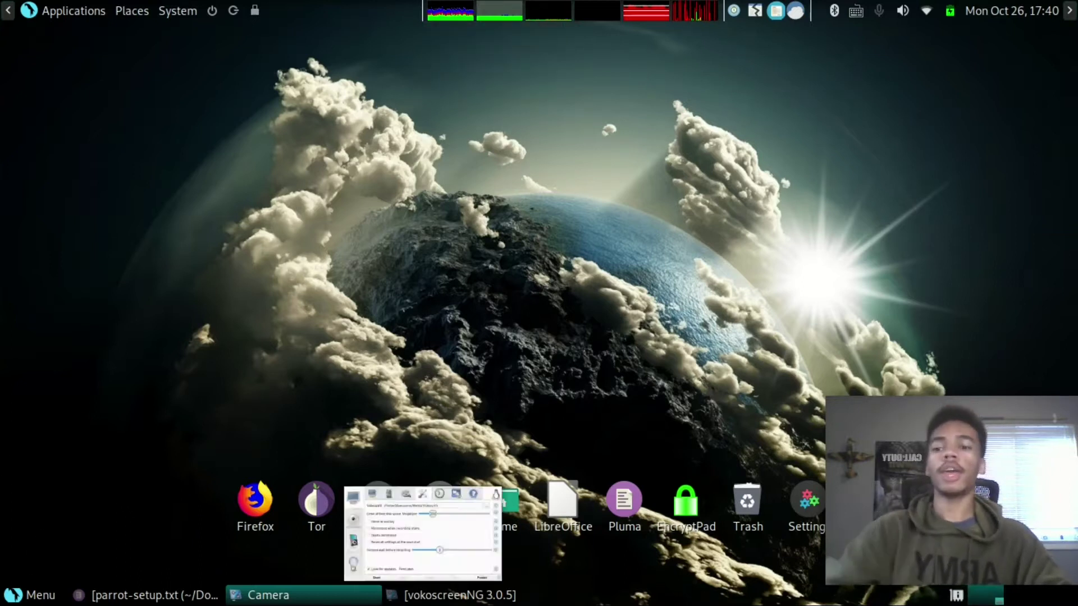
Find Anonsurf Start by searching the applications for "anon" and add it to the top panel after Connect to Server
{"action": "left_click", "coordinate": [13, 596]}
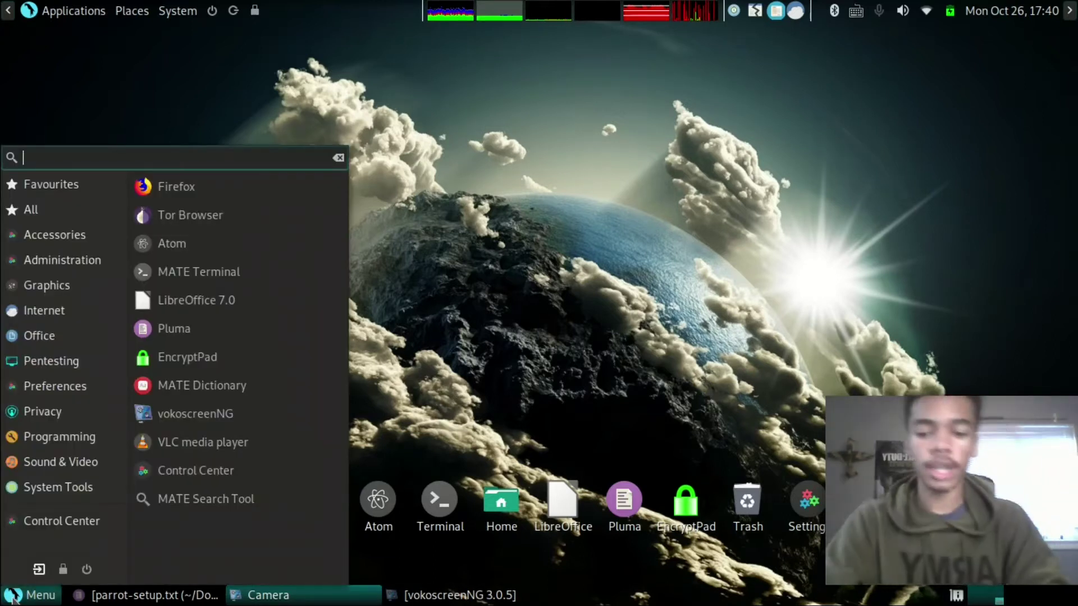
{"action": "type", "text": "anon"}
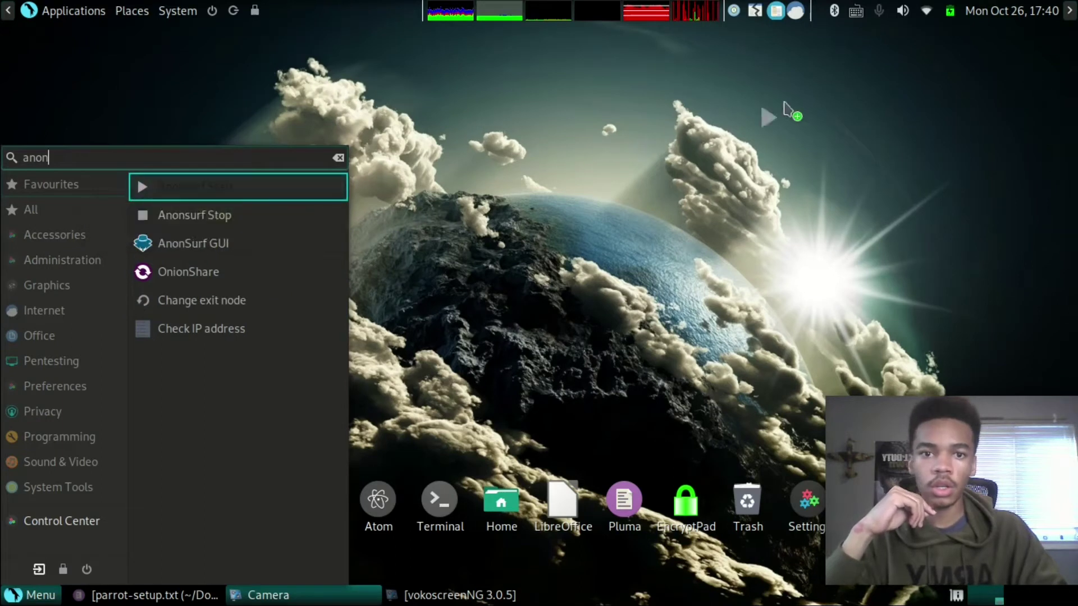
{"action": "left_click_drag", "start_coordinate": [817, 21], "coordinate": [813, 7]}
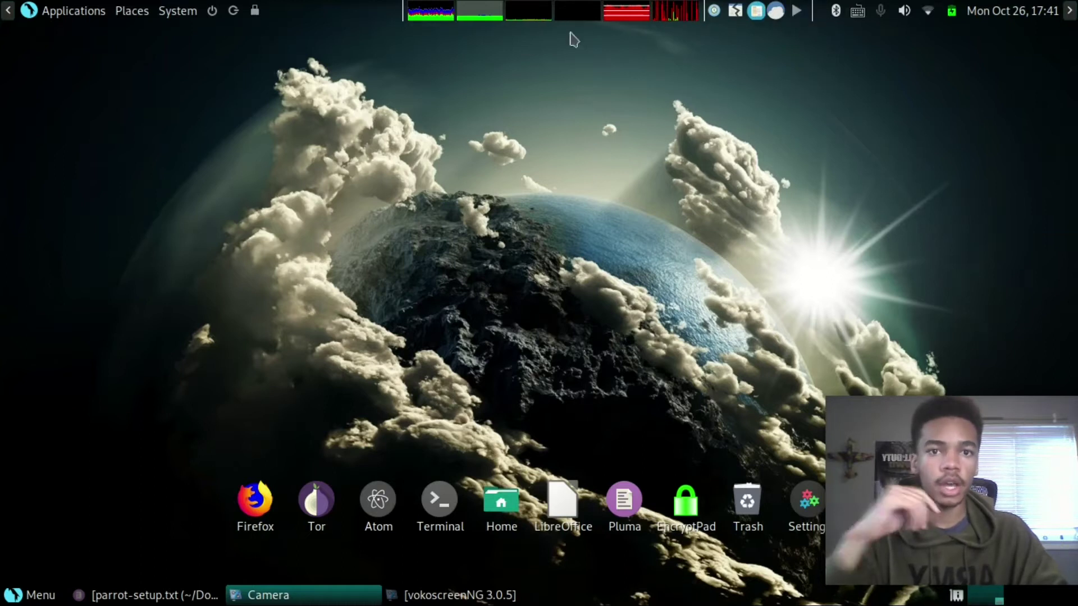
Add a separator to the top panel and place it between Connect to Server and the Anonsurf Start launcher
{"action": "right_click", "coordinate": [354, 17]}
{"action": "left_click", "coordinate": [377, 35]}
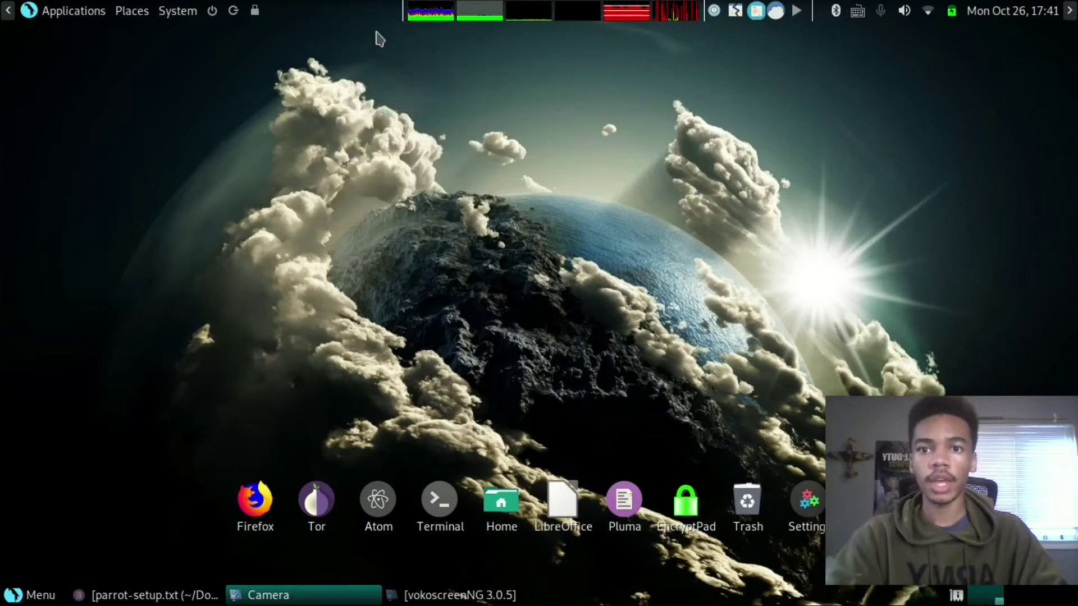
{"action": "type", "text": "se"}
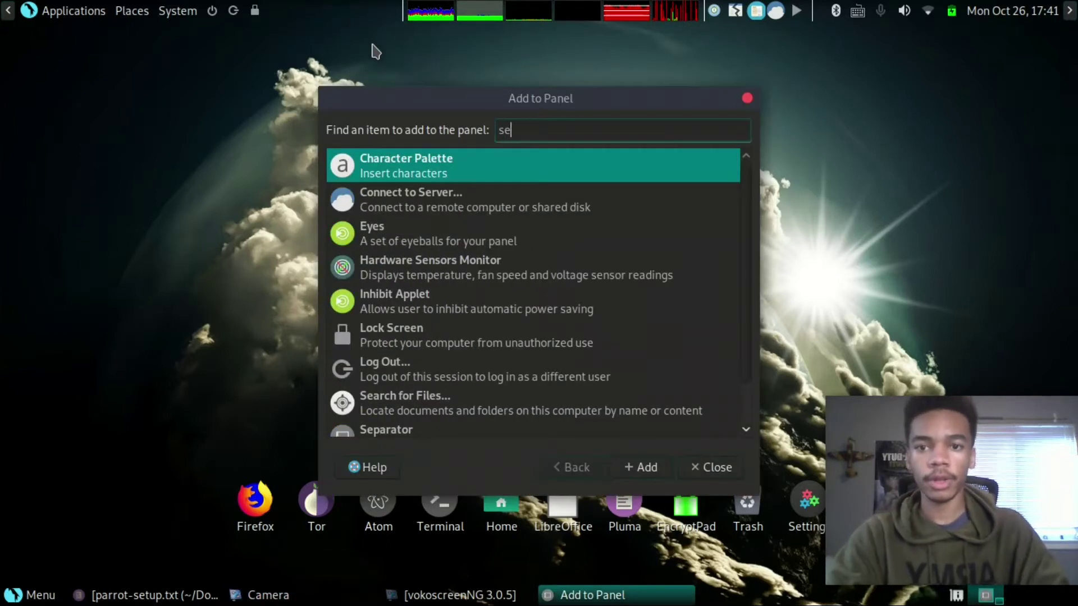
{"action": "type", "text": "p"}
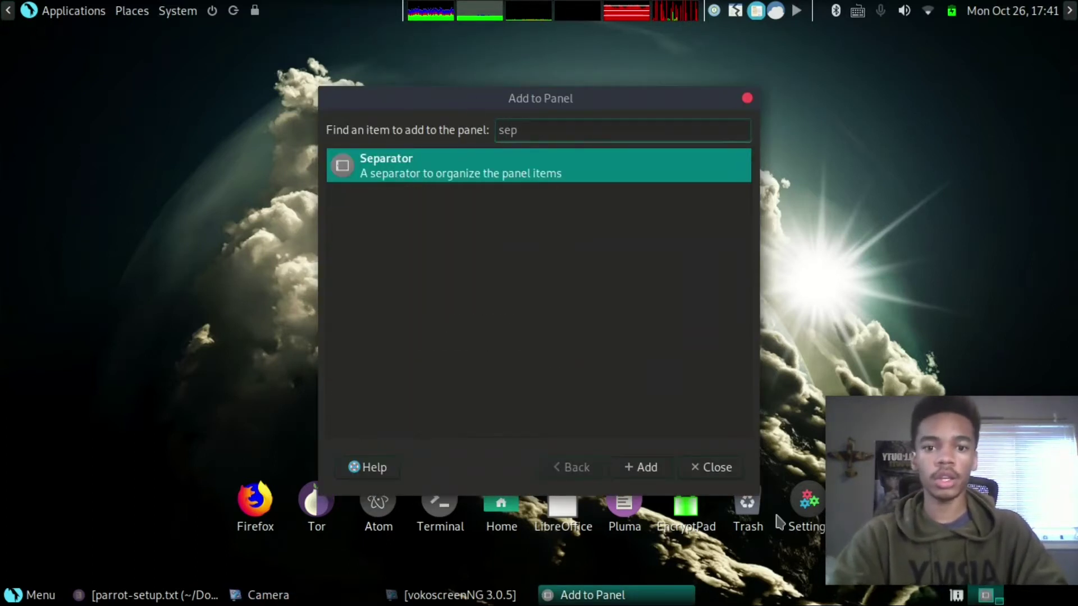
{"action": "left_click", "coordinate": [640, 466]}
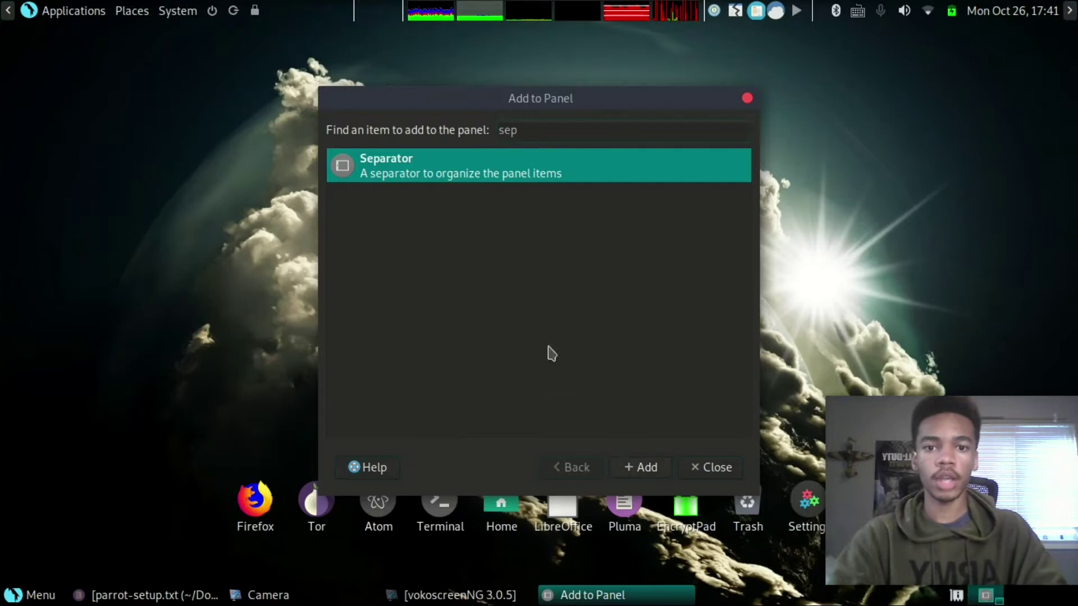
{"action": "right_click", "coordinate": [354, 12]}
{"action": "left_click", "coordinate": [385, 59]}
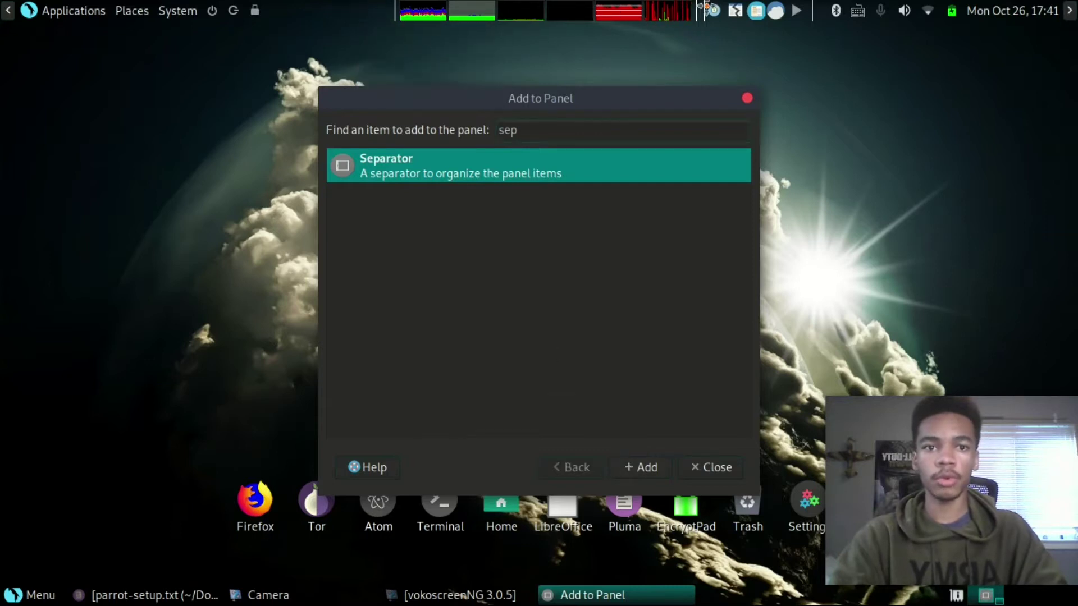
{"action": "left_click", "coordinate": [788, 24]}
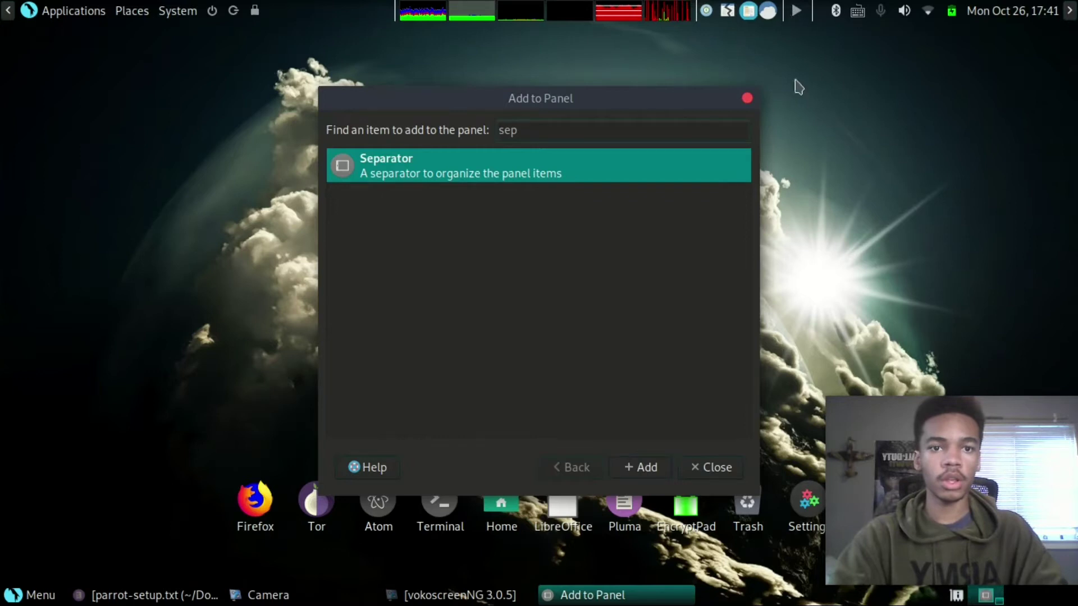
{"action": "left_click", "coordinate": [747, 98]}
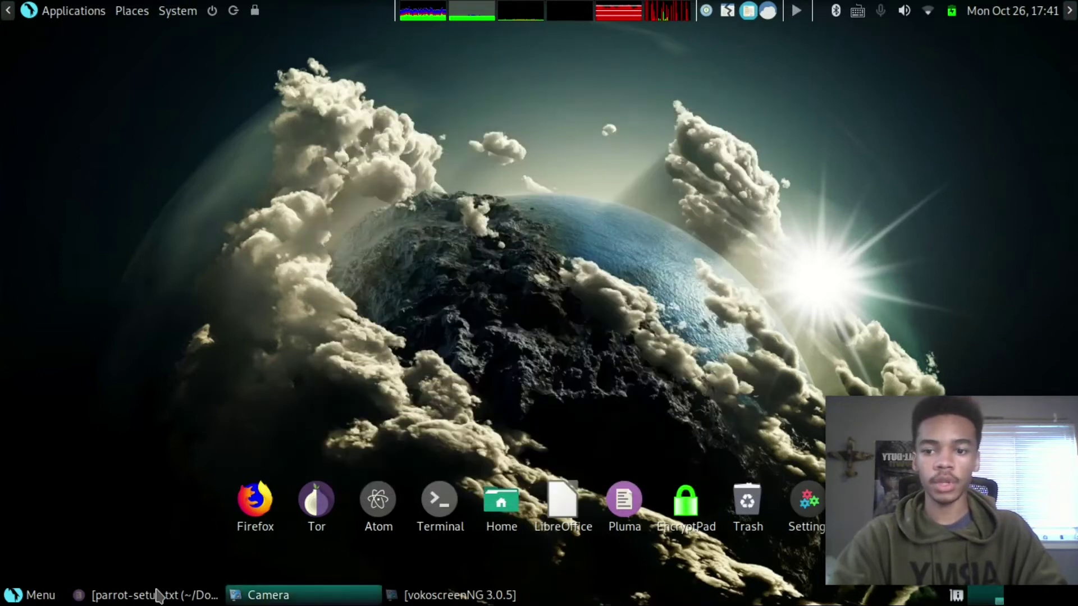
Restore the checklist and append "|" after "ANONSTART AND STOP" on line 34
{"action": "left_click", "coordinate": [157, 594]}
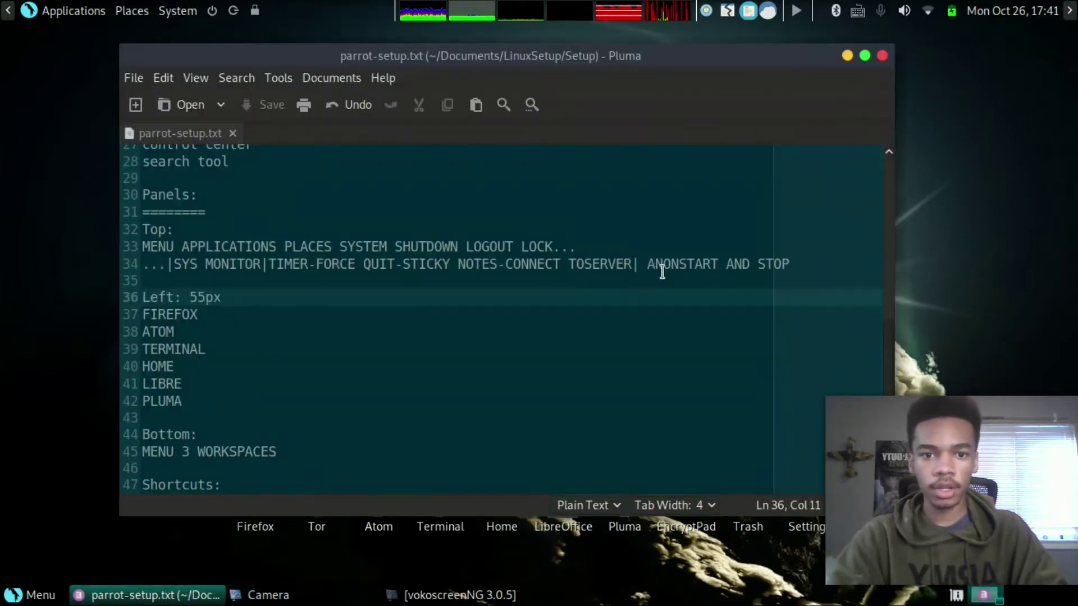
{"action": "left_click", "coordinate": [793, 266]}
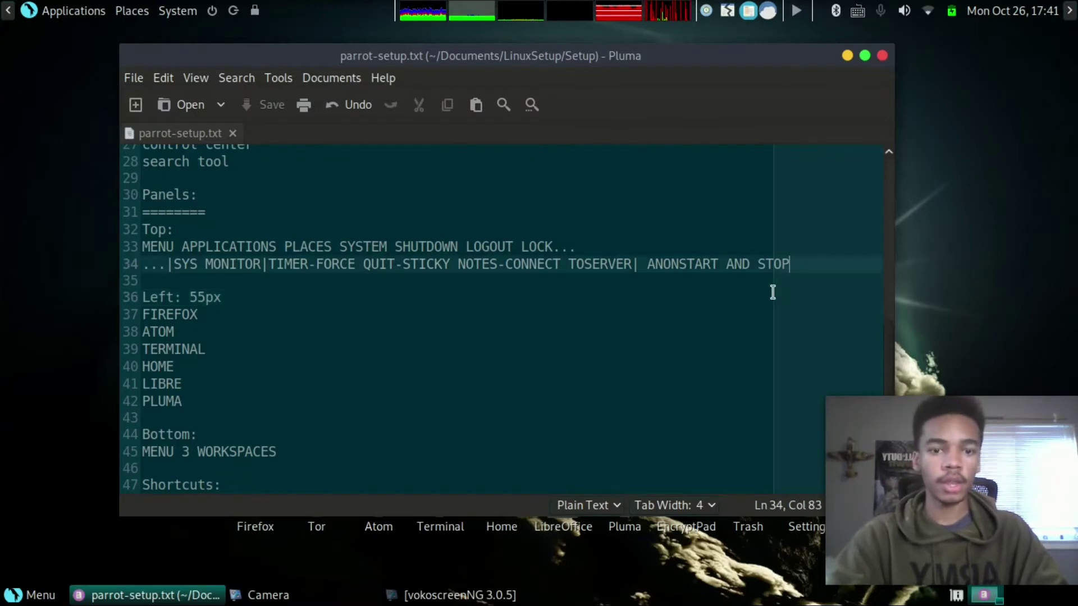
{"action": "type", "text": "|"}
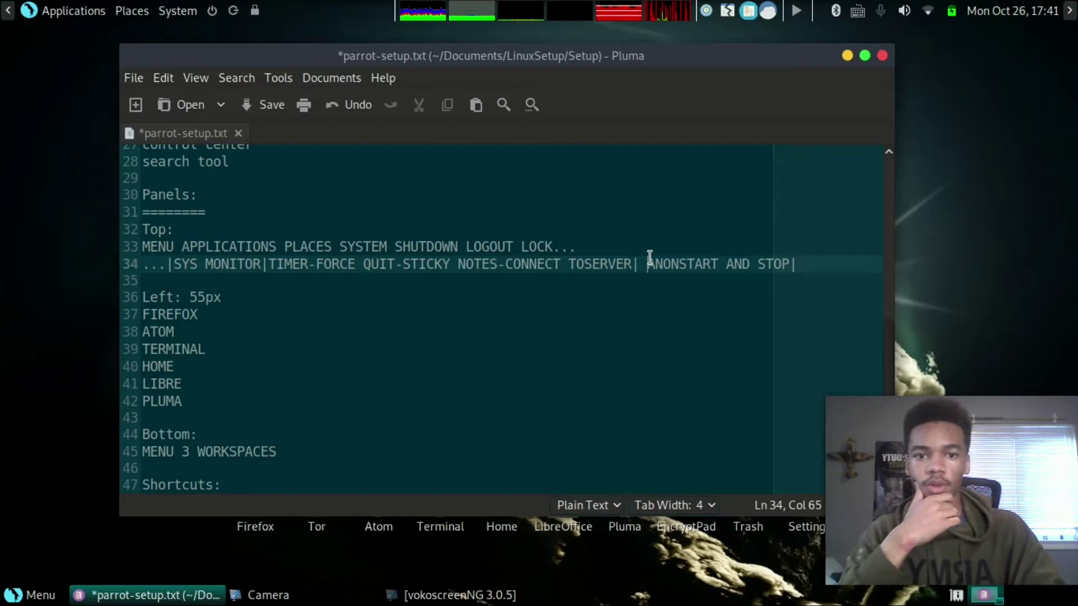
On line 34, delete the space before "ANONSTART" and change "ANONSTART AND STOP" to "ANONSTART/STOP"
{"action": "key", "text": "BackSpace"}
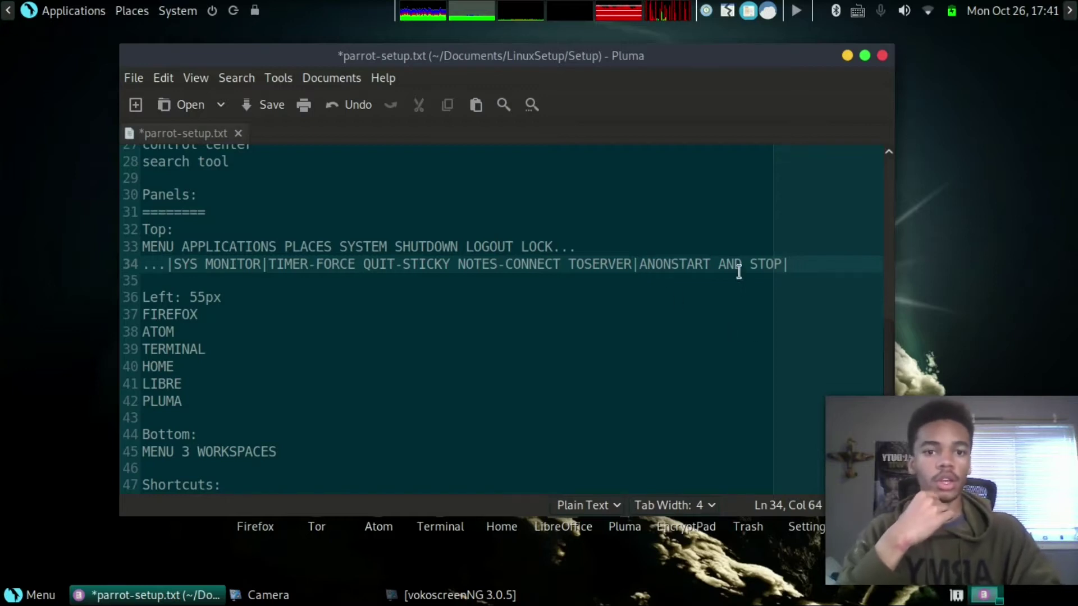
{"action": "key", "text": "BackSpace"}
{"action": "key", "text": "BackSpace"}
{"action": "key", "text": "BackSpace"}
{"action": "key", "text": "BackSpace"}
{"action": "key", "text": "BackSpace"}
{"action": "key", "text": "BackSpace"}
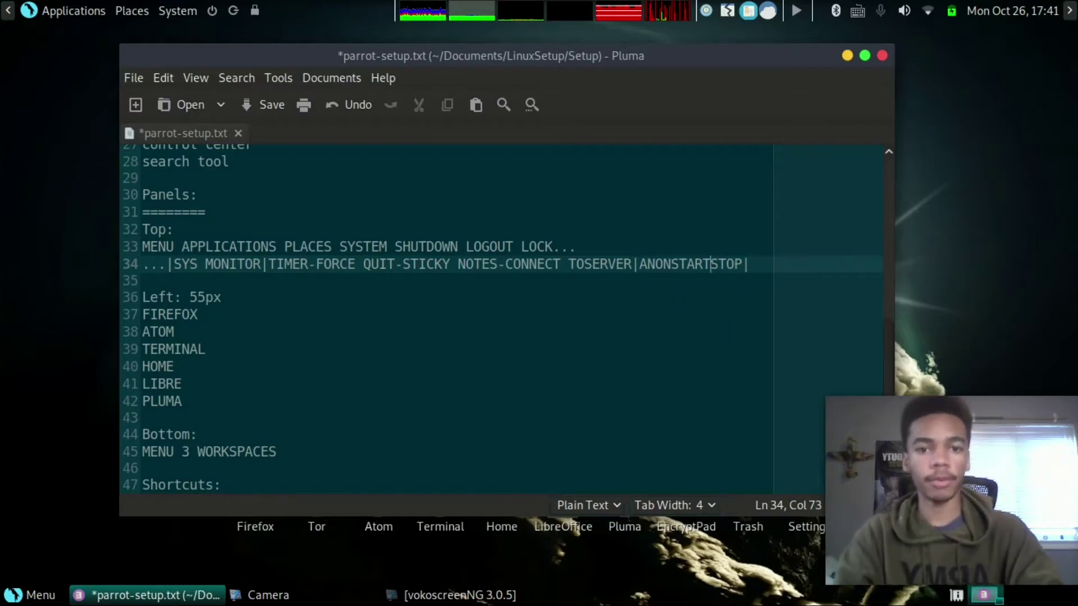
{"action": "type", "text": "T"}
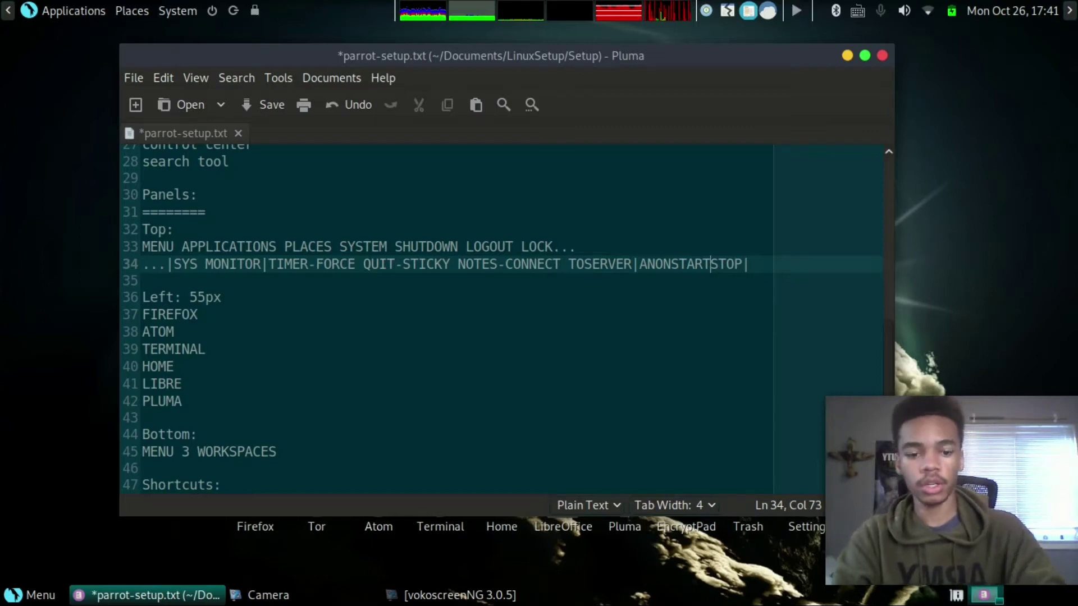
{"action": "type", "text": "/"}
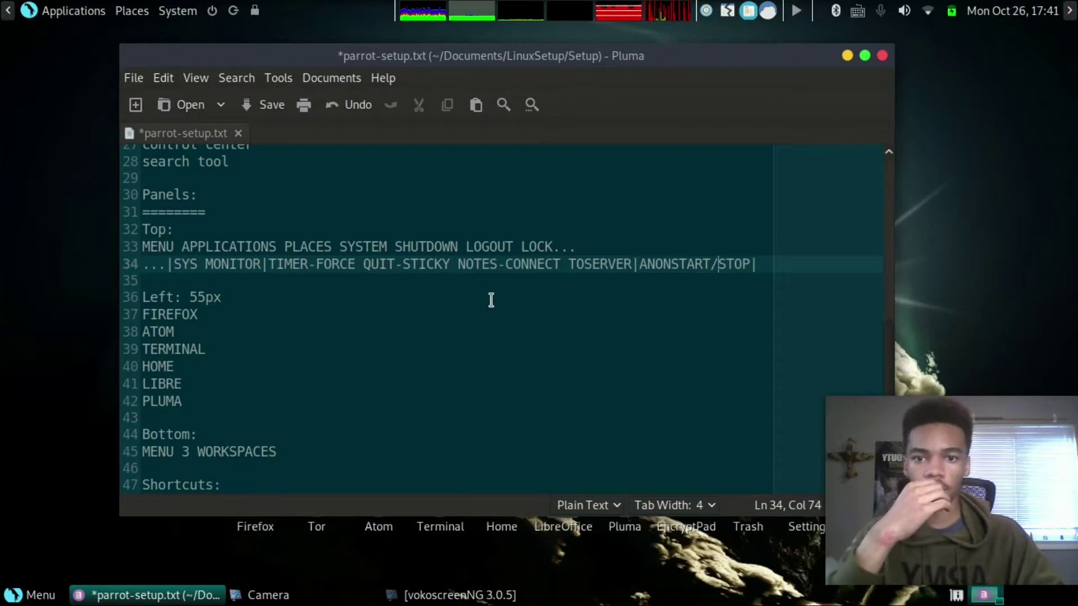
Close up "STICKY NOTES" and "FORCE QUIT" on line 34 into single words and save the checklist
{"action": "left_click", "coordinate": [456, 271]}
{"action": "key", "text": "BackSpace"}
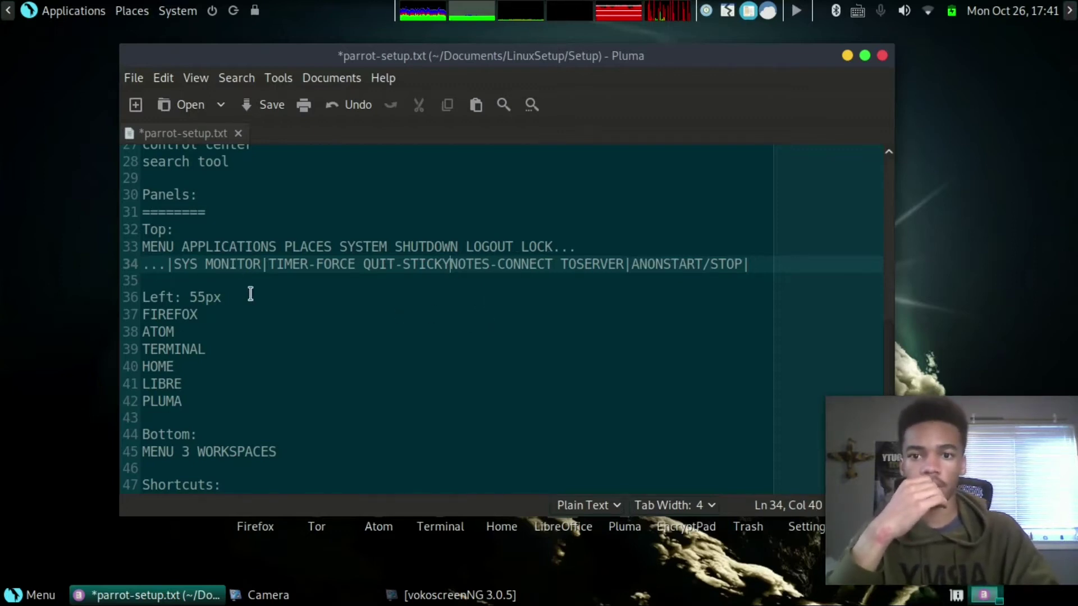
{"action": "left_click", "coordinate": [359, 264]}
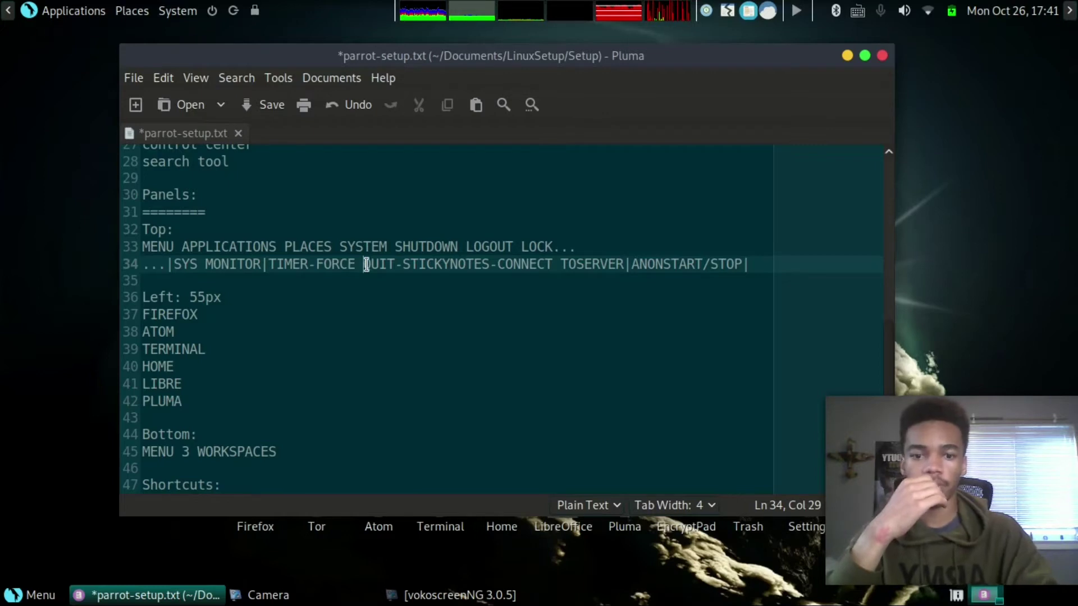
{"action": "key", "text": "BackSpace"}
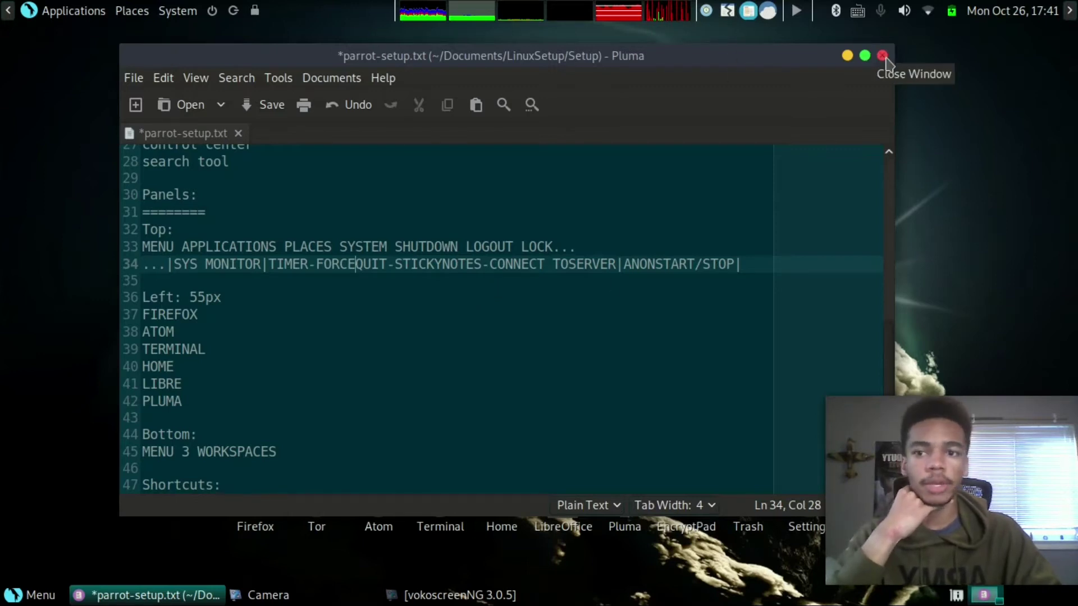
{"action": "key", "text": "ctrl+s"}
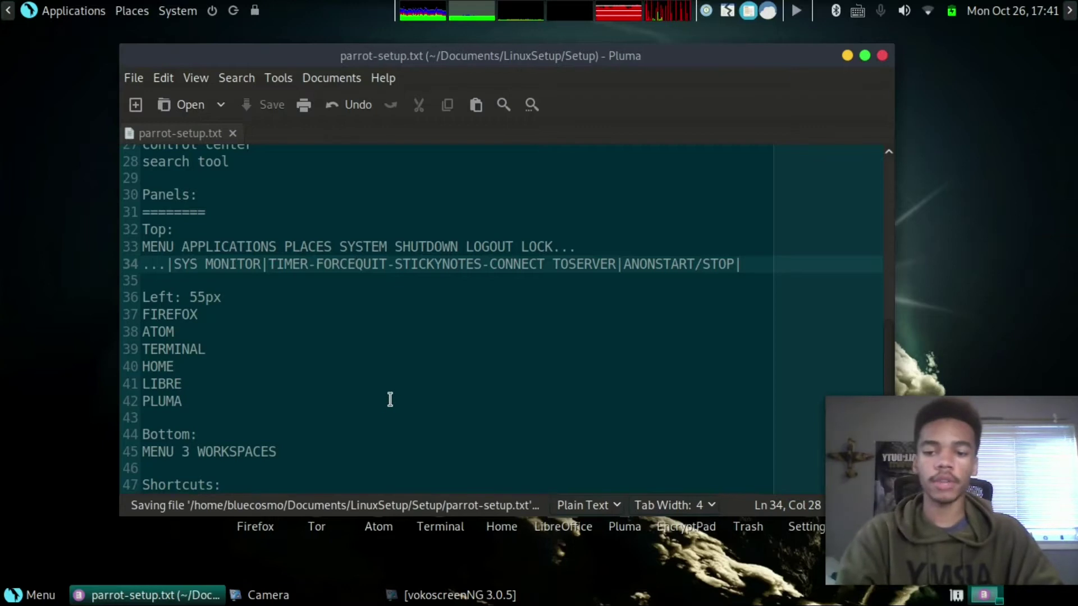
{"action": "key", "text": "alt+Tab"}
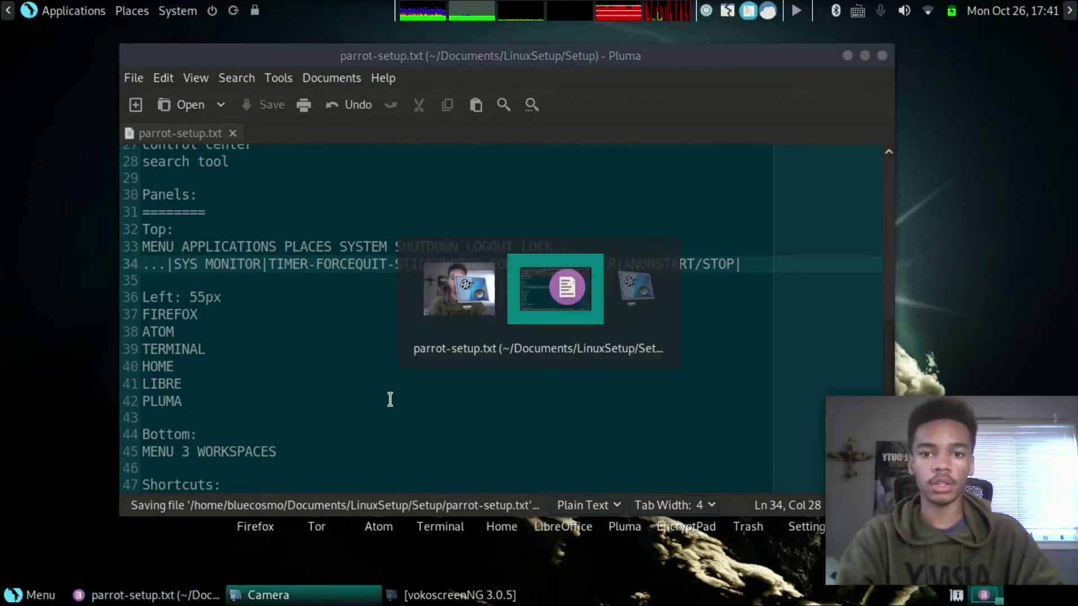
{"action": "key", "text": "alt+shift+Tab"}
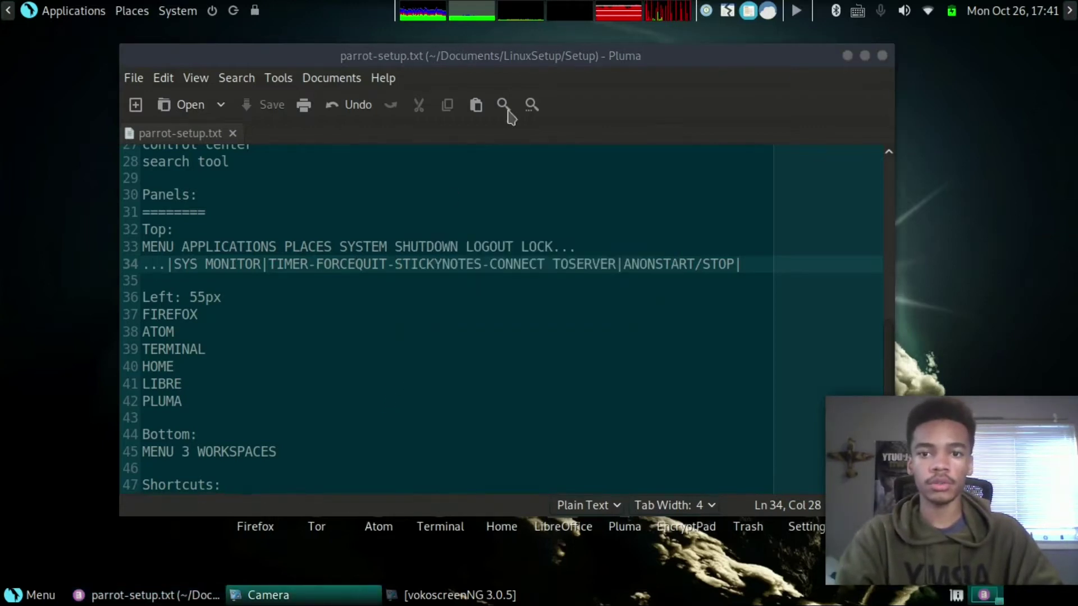
{"action": "left_click", "coordinate": [517, 179]}
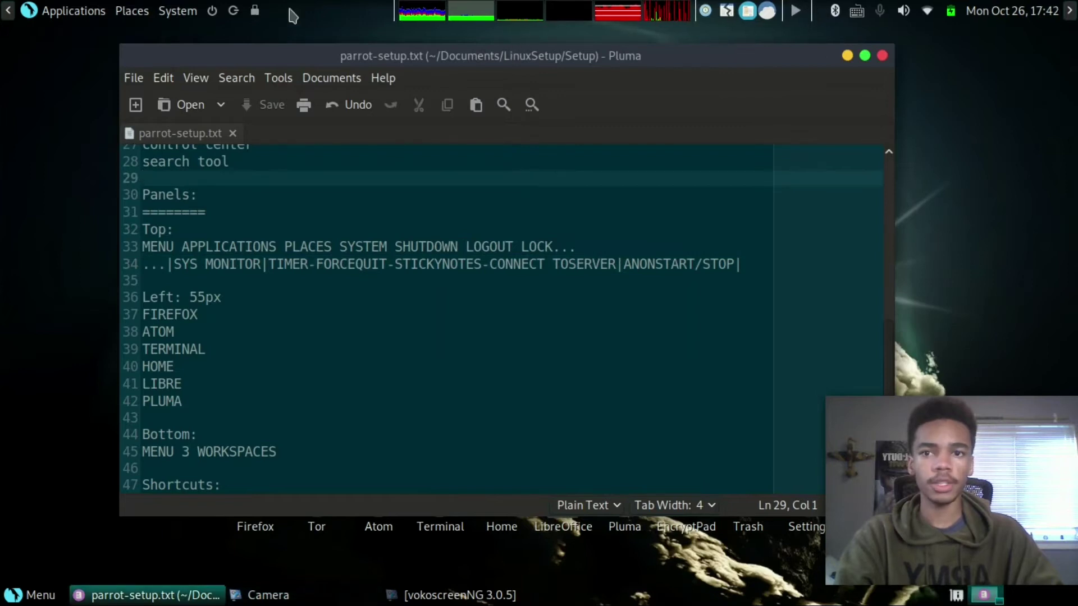
Try to add Anonsurf Stop to the top panel next to the Anonsurf Start launcher, searching the applications for "ano"
{"action": "left_click", "coordinate": [30, 594]}
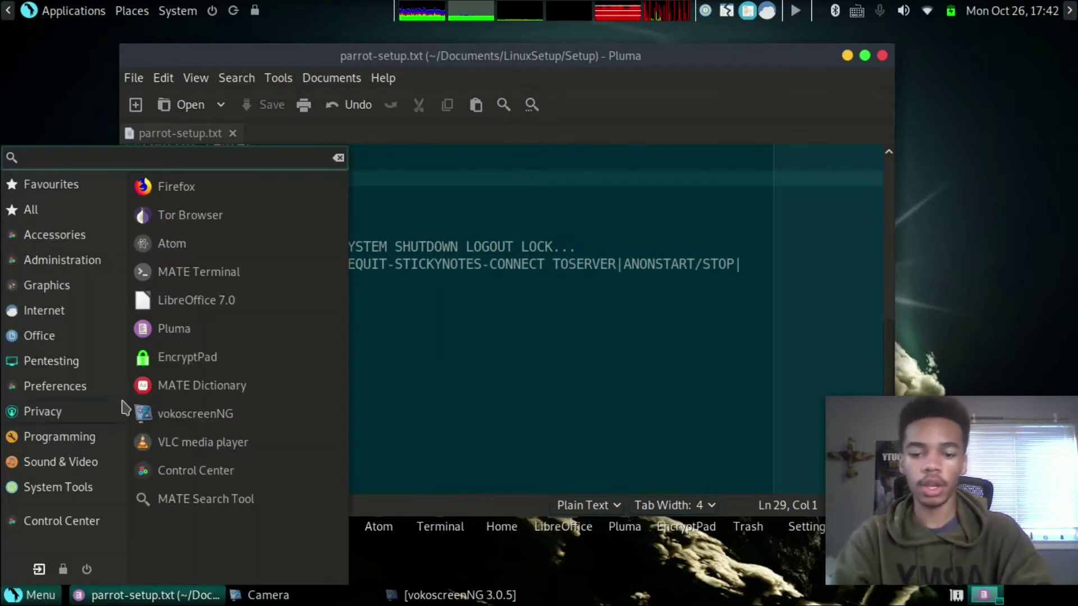
{"action": "type", "text": "anomn"}
{"action": "key", "text": "BackSpace"}
{"action": "key", "text": "BackSpace"}
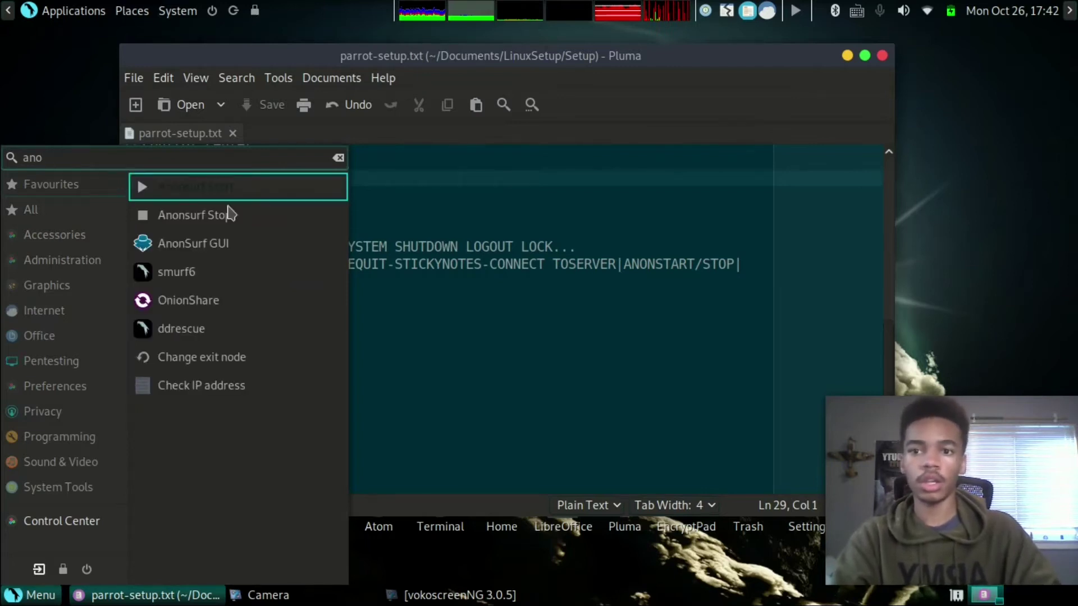
{"action": "left_click_drag", "start_coordinate": [234, 217], "coordinate": [800, 19]}
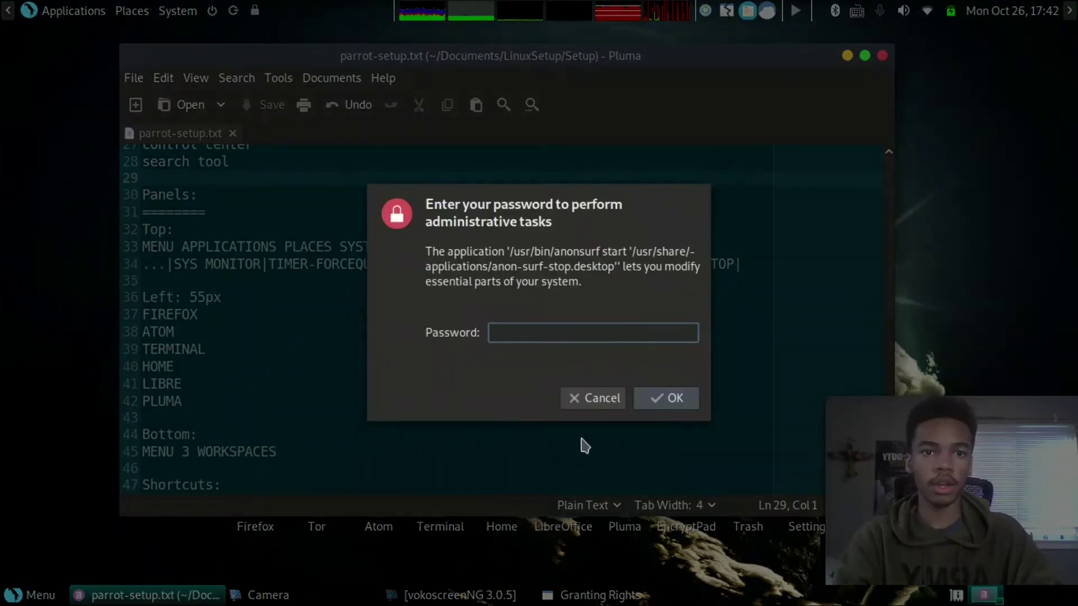
{"action": "left_click", "coordinate": [593, 399]}
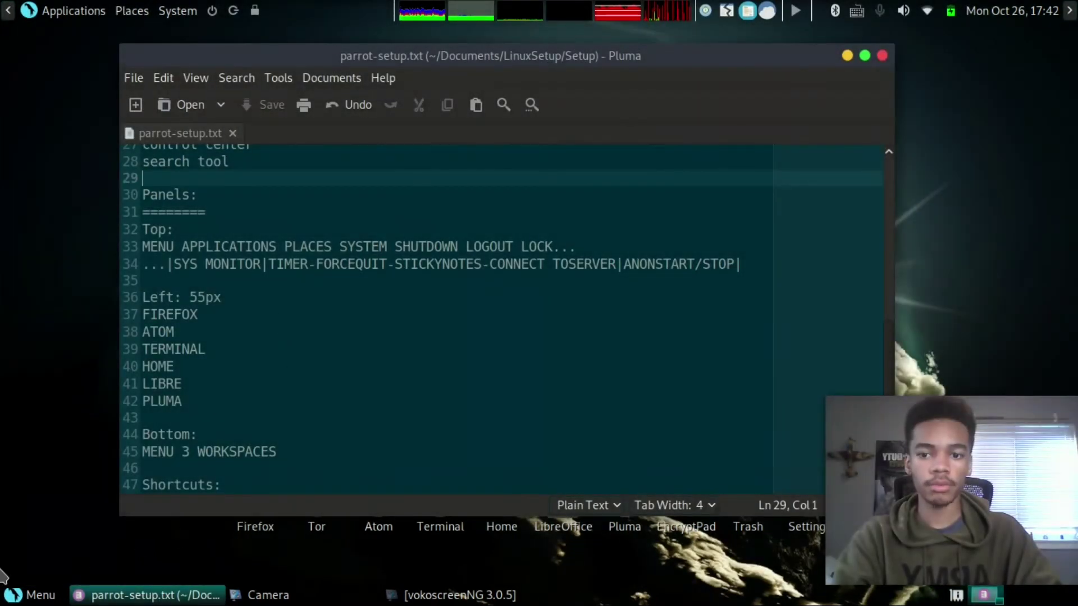
Find Anonsurf Stop by searching the applications for "an", add it to the top panel and move it directly after Anonsurf Start
{"action": "left_click", "coordinate": [63, 592]}
{"action": "type", "text": "an"}
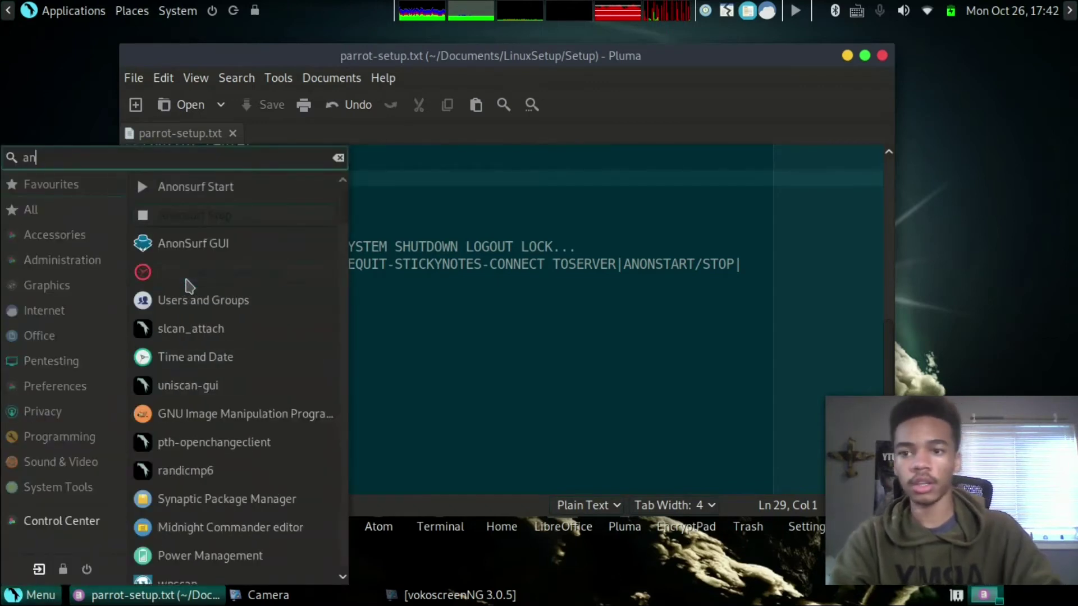
{"action": "left_click_drag", "start_coordinate": [218, 213], "coordinate": [361, 11]}
{"action": "right_click", "coordinate": [361, 10]}
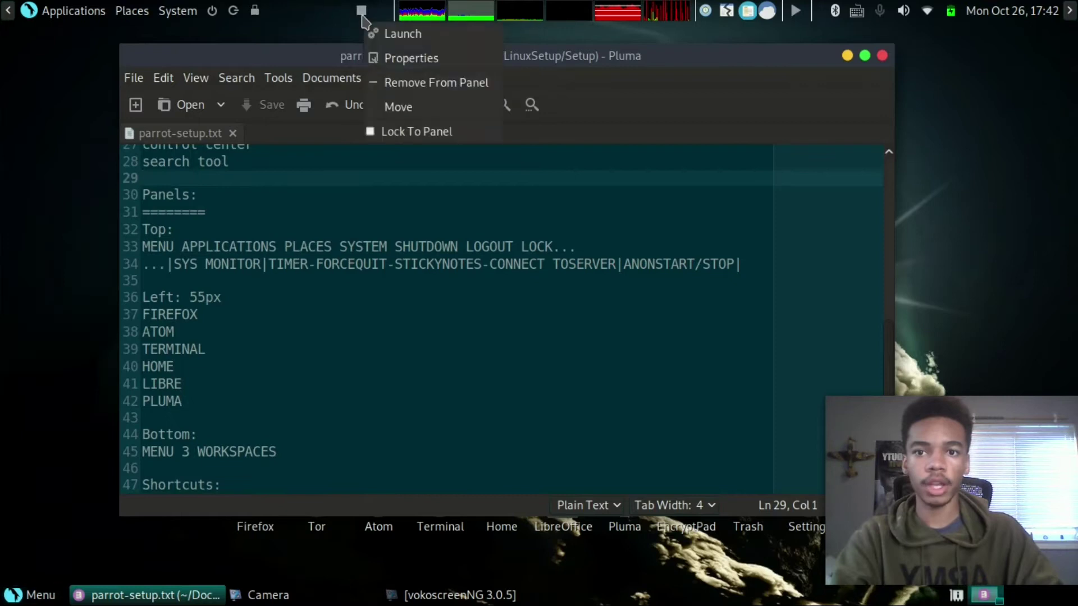
{"action": "left_click", "coordinate": [398, 107]}
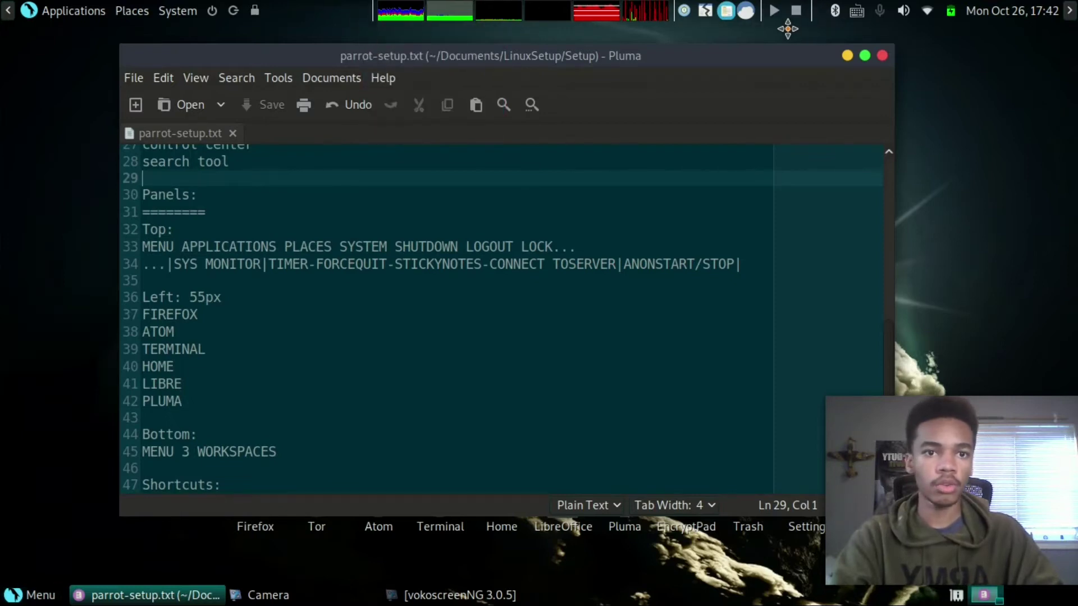
{"action": "left_click", "coordinate": [796, 20]}
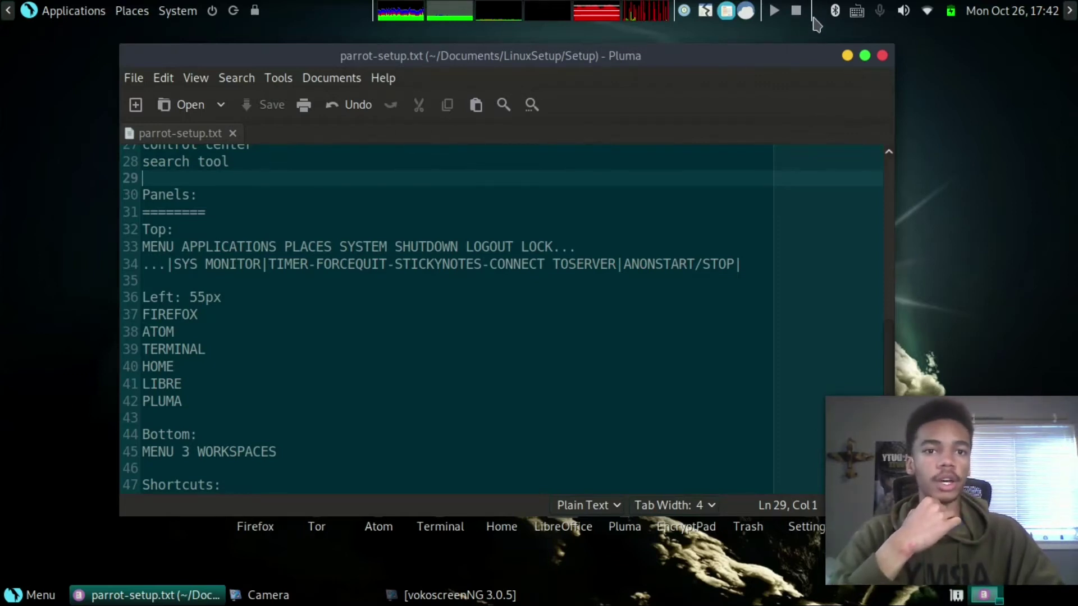
Lock the separator after Anonsurf Stop and both Anonsurf launchers to the top panel
{"action": "right_click", "coordinate": [812, 18]}
{"action": "left_click", "coordinate": [851, 56]}
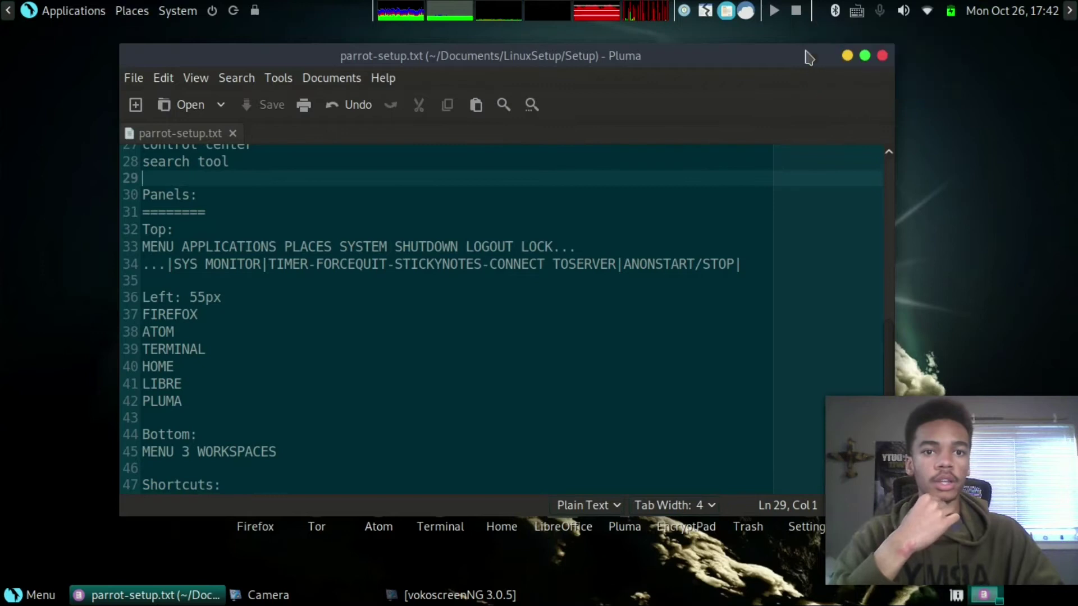
{"action": "right_click", "coordinate": [802, 20]}
{"action": "left_click", "coordinate": [814, 129]}
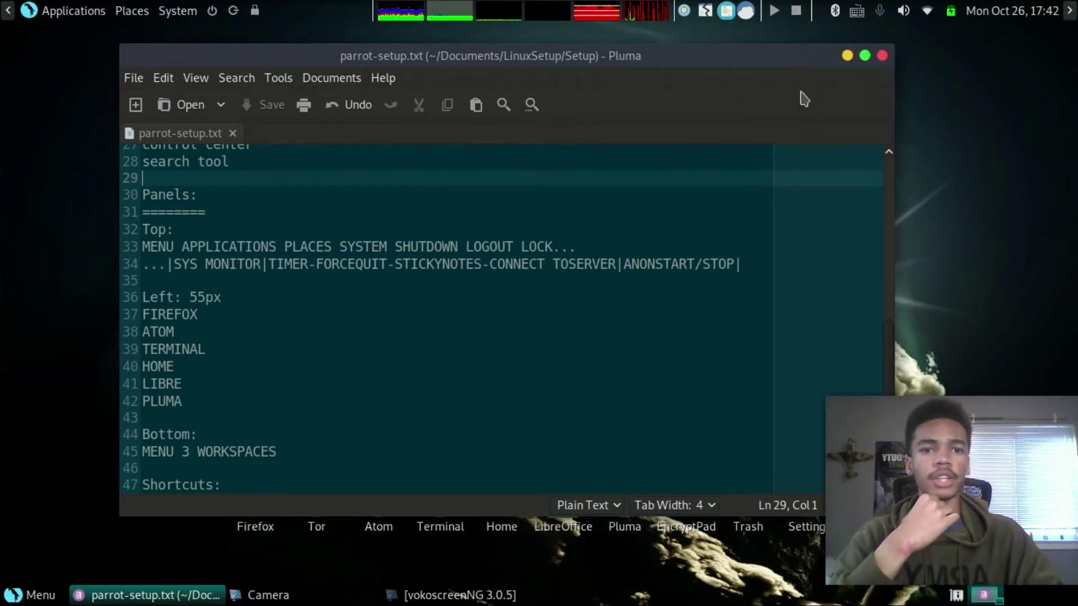
{"action": "right_click", "coordinate": [776, 19]}
{"action": "left_click", "coordinate": [800, 103]}
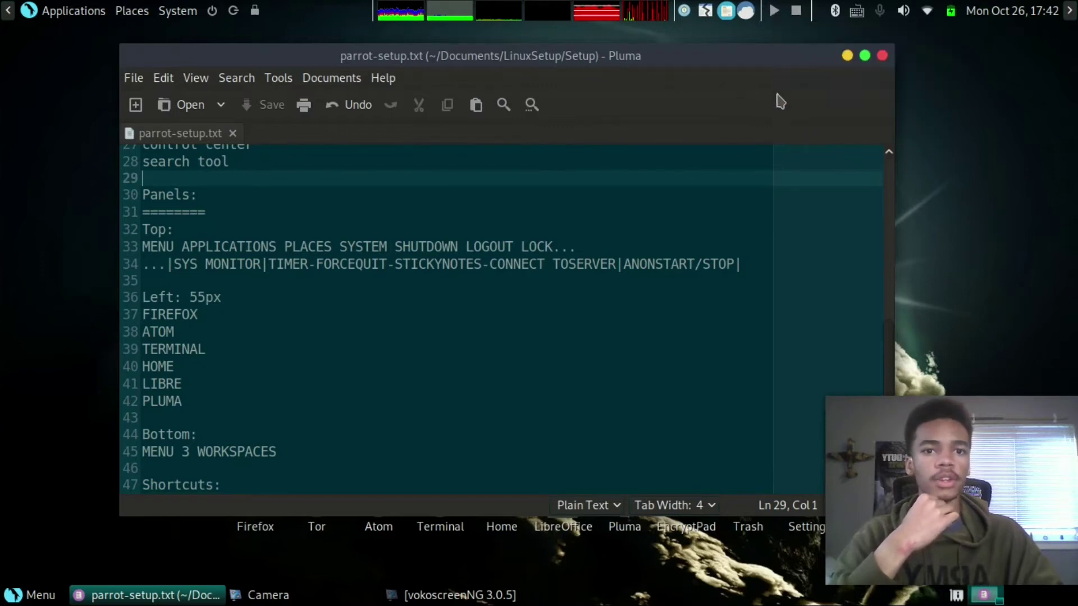
Lock the separator before Anonsurf Start and the Connect to Server applet to the top panel
{"action": "right_click", "coordinate": [765, 24]}
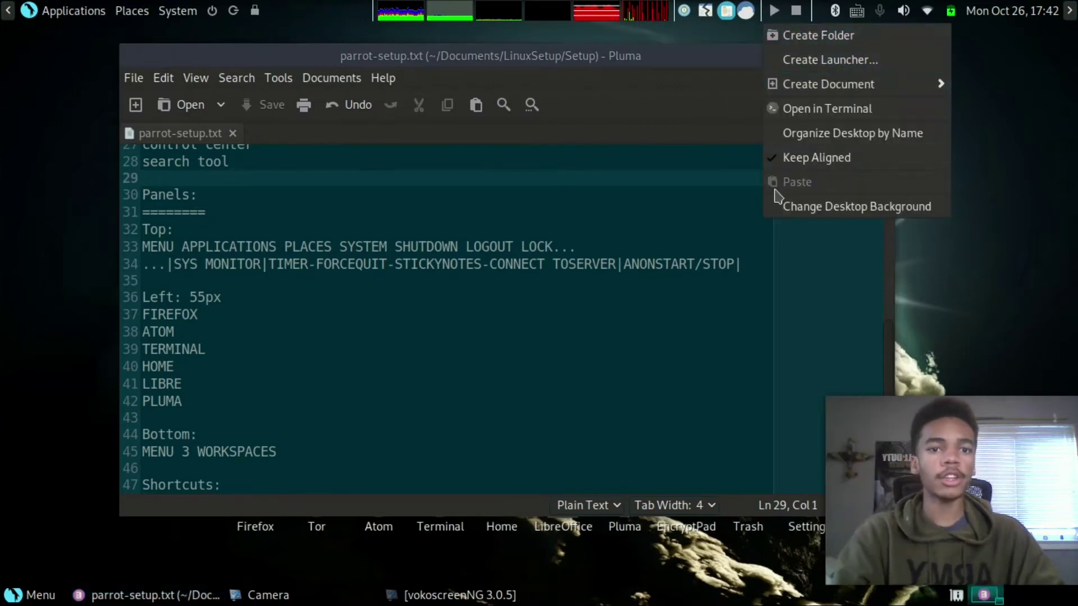
{"action": "left_click", "coordinate": [703, 46]}
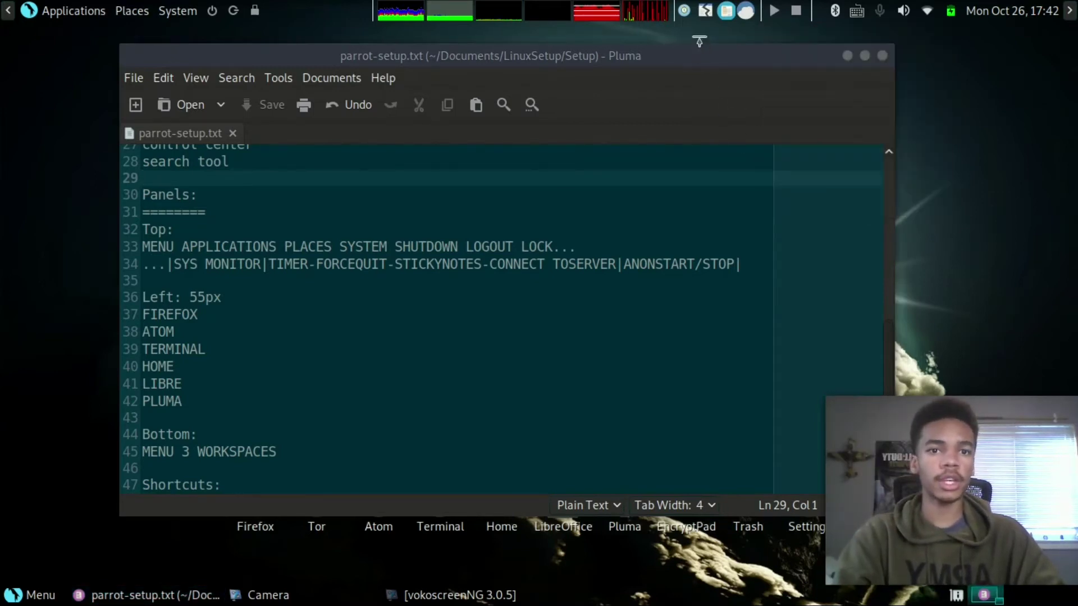
{"action": "right_click", "coordinate": [762, 17]}
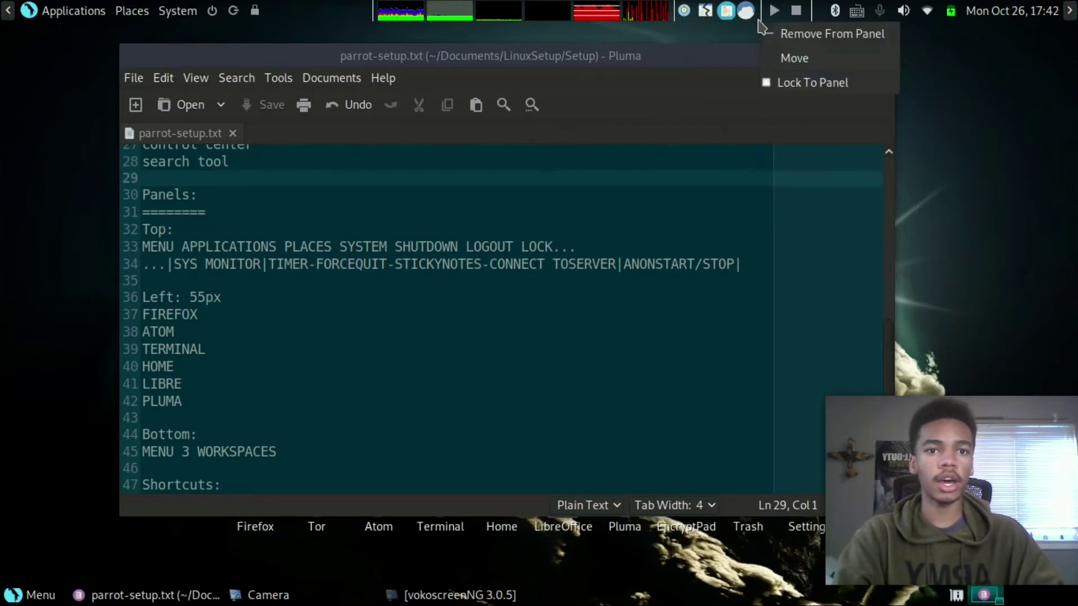
{"action": "left_click", "coordinate": [770, 82]}
{"action": "right_click", "coordinate": [752, 13]}
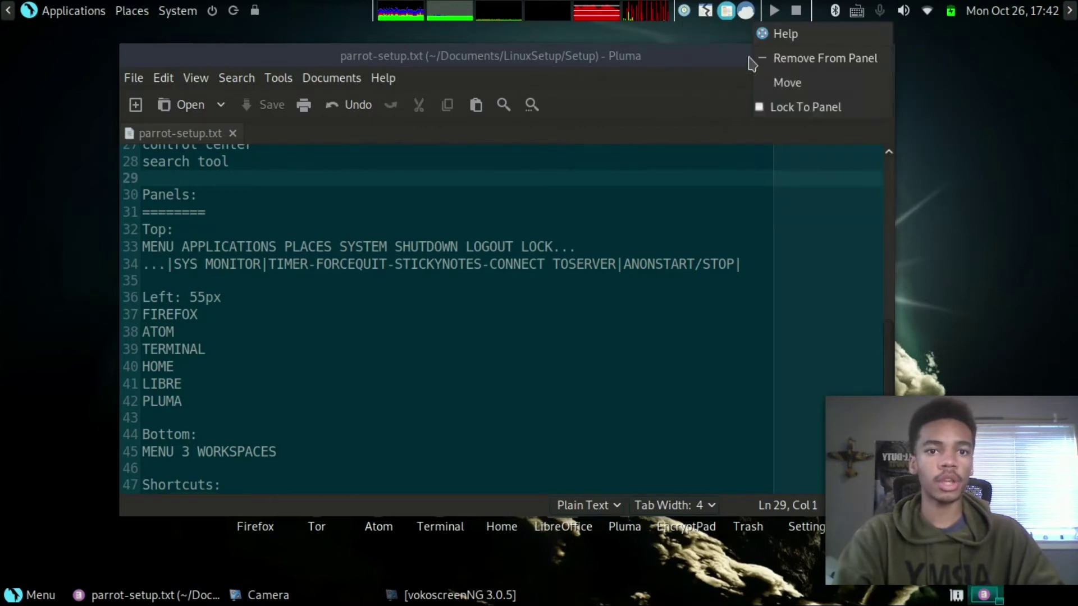
{"action": "left_click", "coordinate": [764, 107]}
Lock the Sticky Notes, Force Quit and Timer applets to the top panel
{"action": "right_click", "coordinate": [730, 15]}
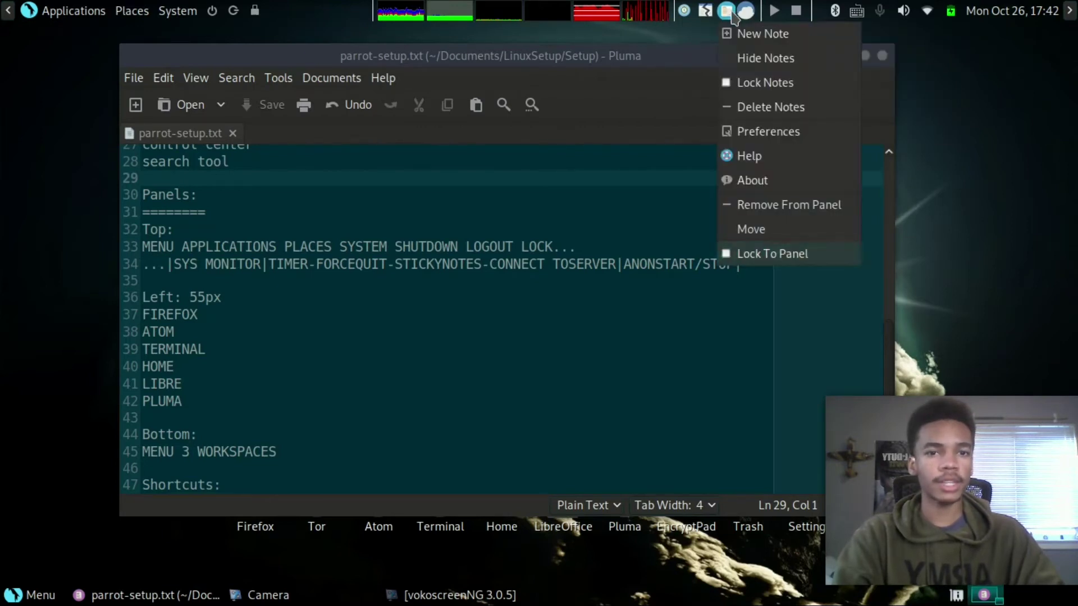
{"action": "left_click", "coordinate": [730, 253]}
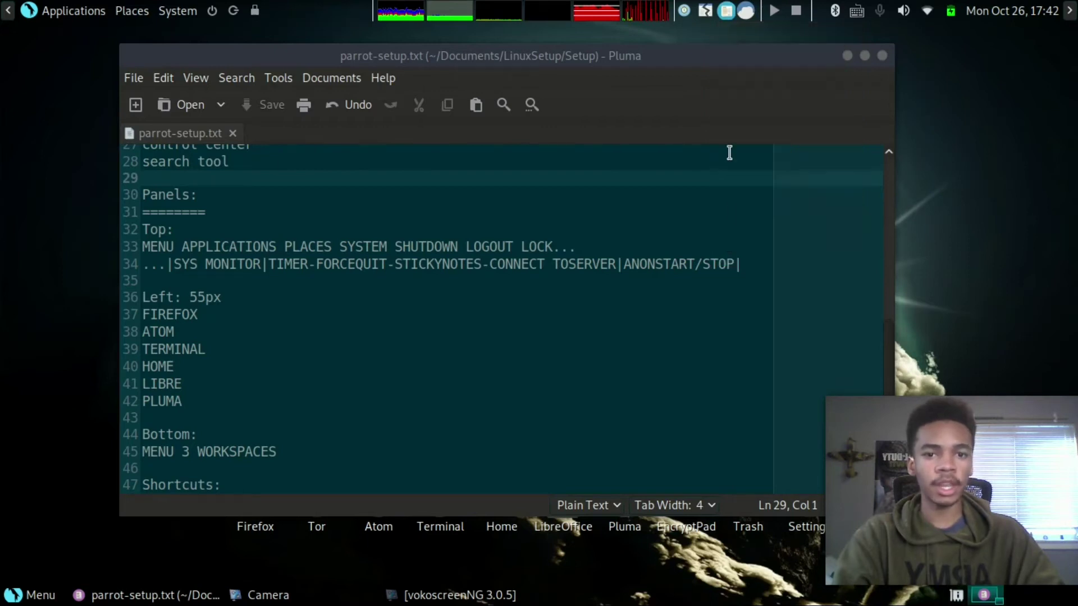
{"action": "right_click", "coordinate": [729, 17]}
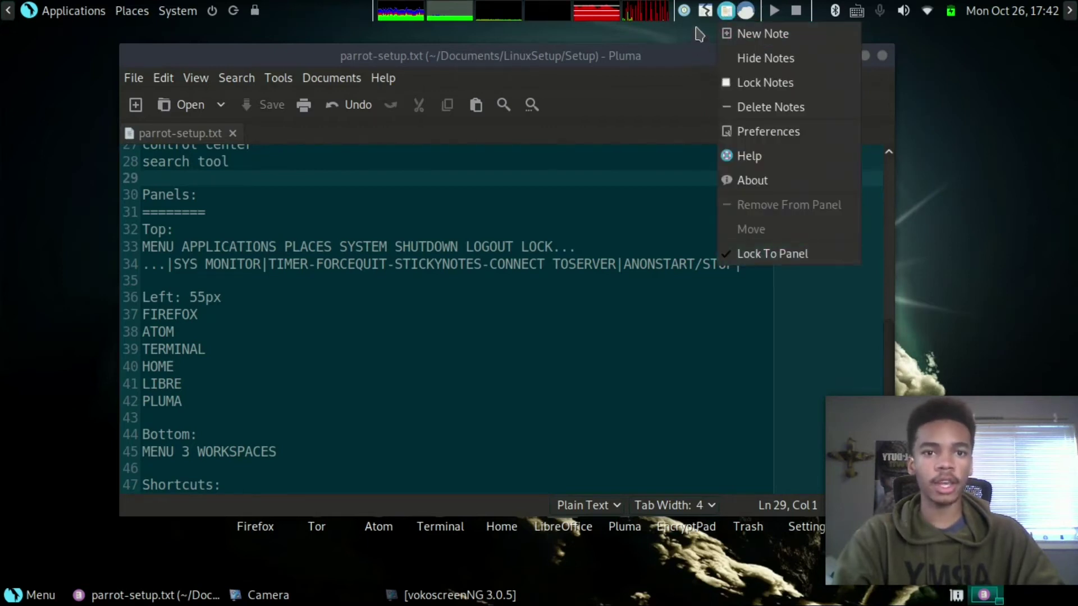
{"action": "left_click", "coordinate": [700, 28]}
{"action": "right_click", "coordinate": [708, 13]}
{"action": "left_click", "coordinate": [715, 104]}
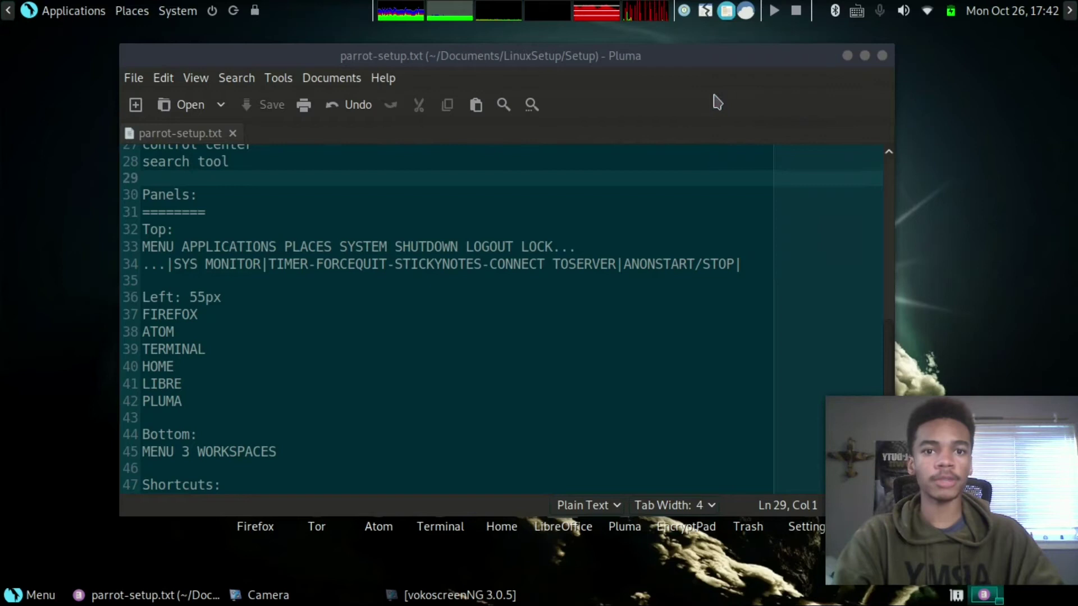
{"action": "right_click", "coordinate": [686, 14]}
{"action": "left_click", "coordinate": [702, 229]}
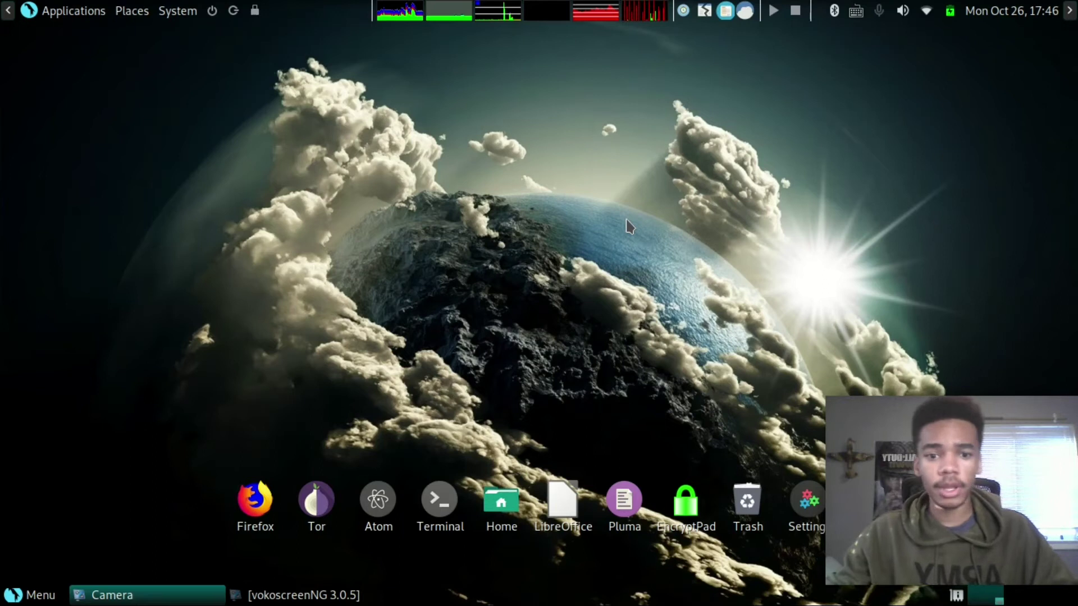
Reveal the auto-hidden left panel with its application launchers
{"action": "mouse_move", "coordinate": [2, 415]}
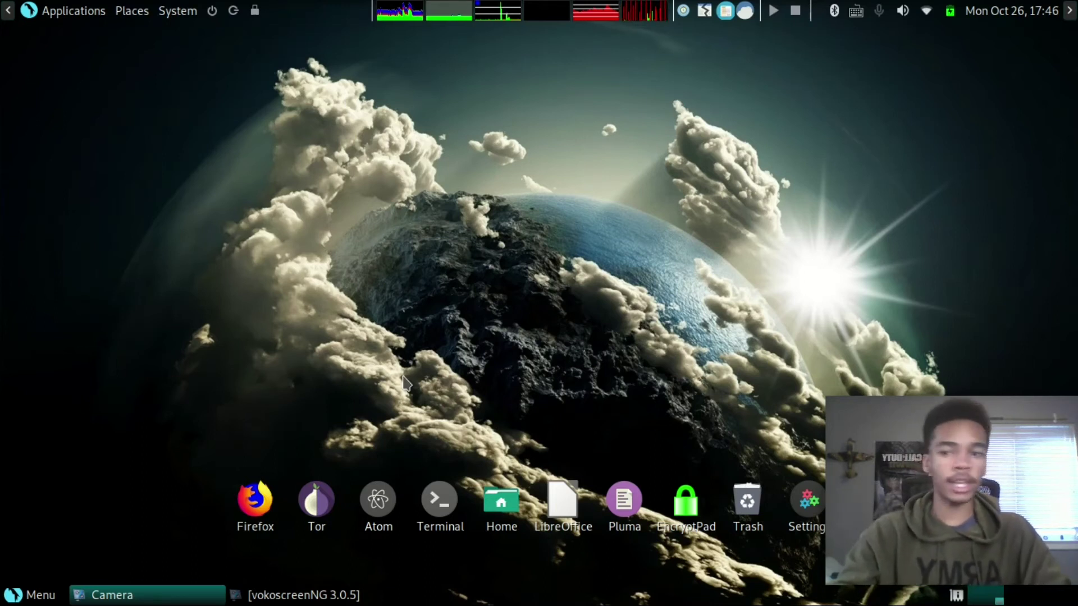
{"action": "mouse_move", "coordinate": [2, 289]}
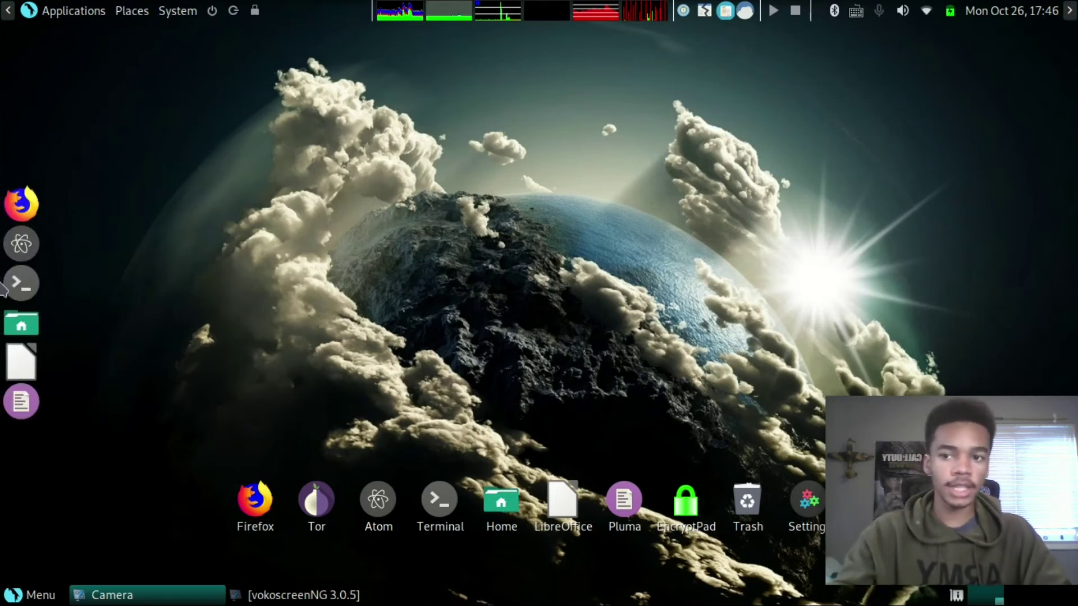